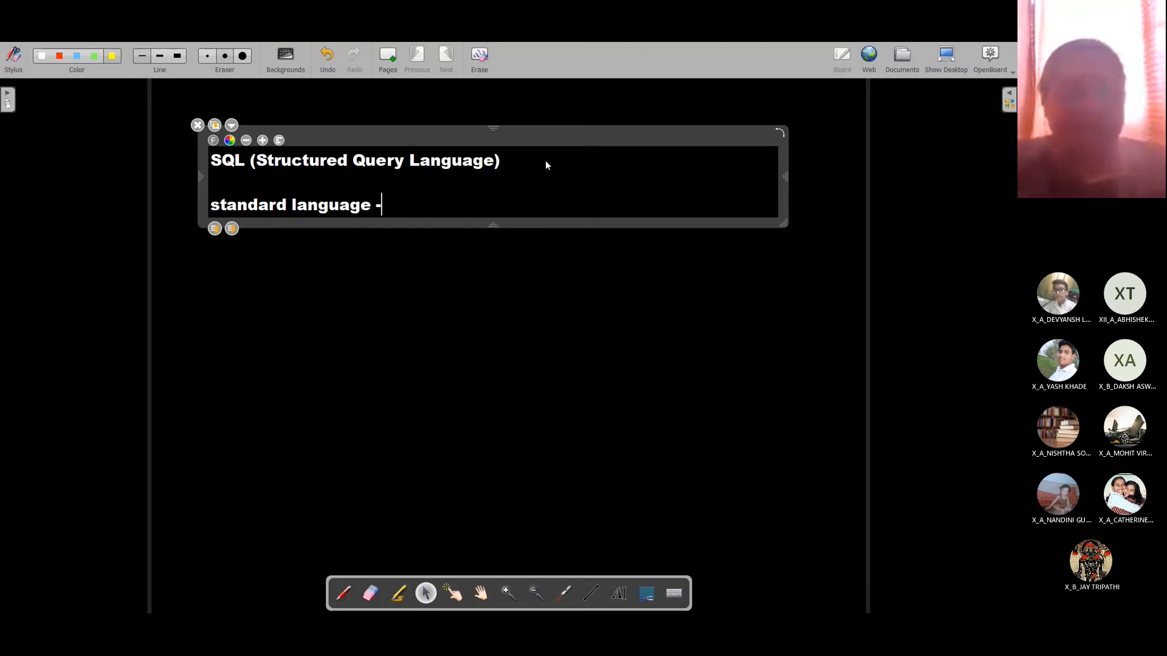
# Step: Complete the second line as 'standard language - used for manipulating RDBMS', fixing the typo
pyautogui.write('r ma')
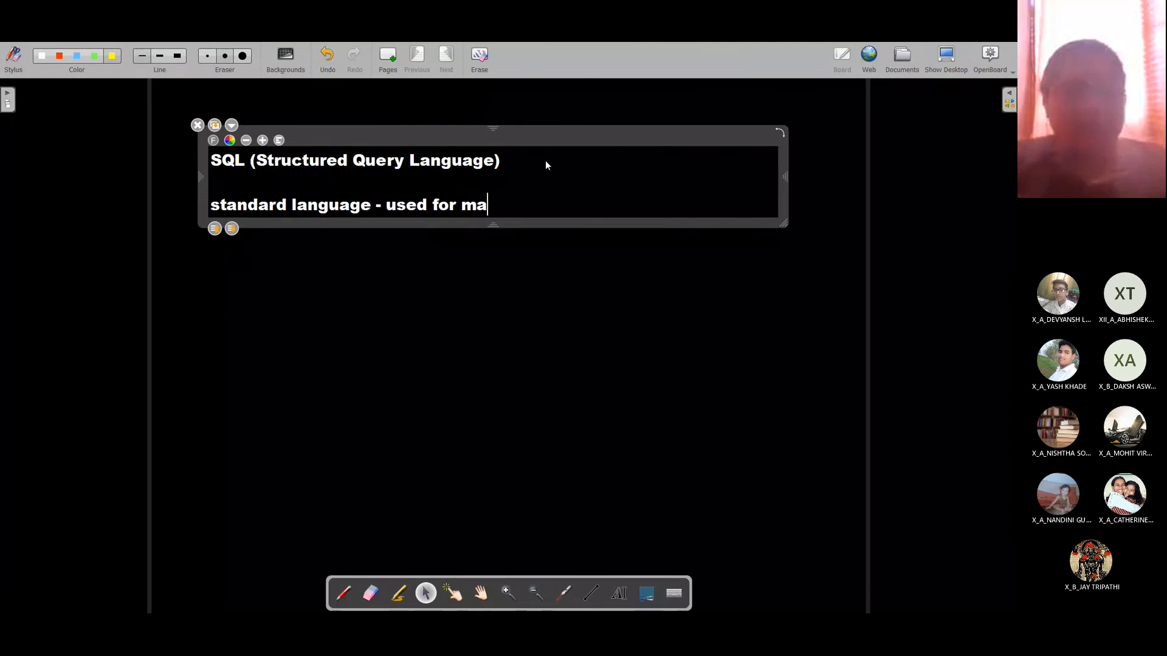
pyautogui.write('nipulating re')
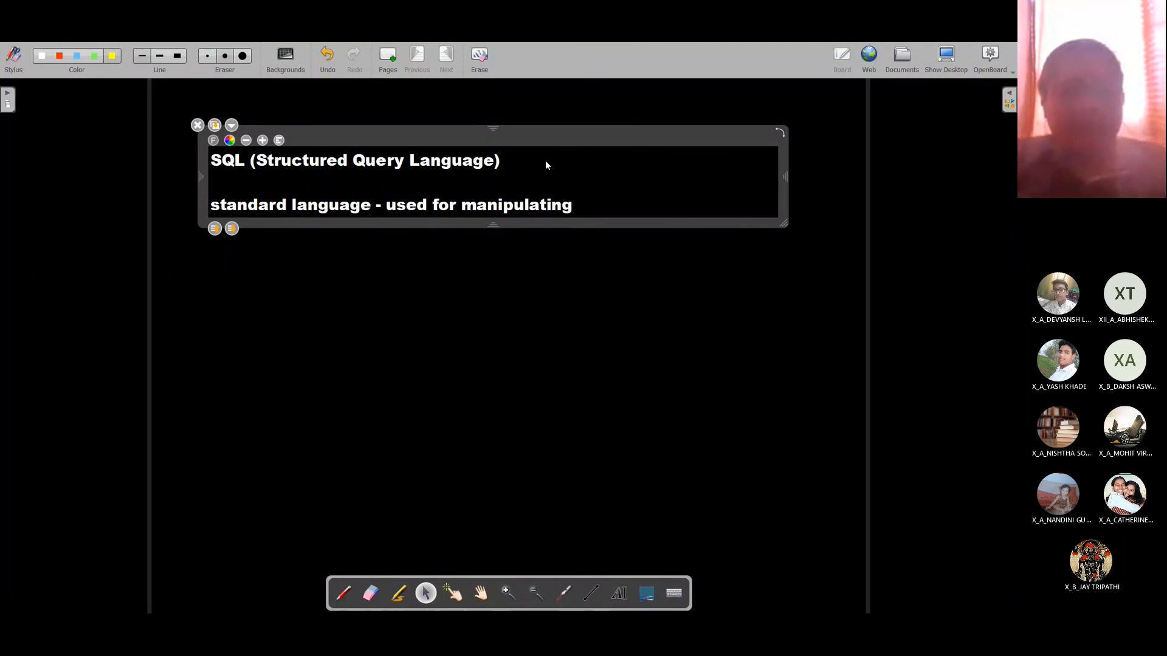
pyautogui.press('BackSpace')
pyautogui.press('BackSpace')
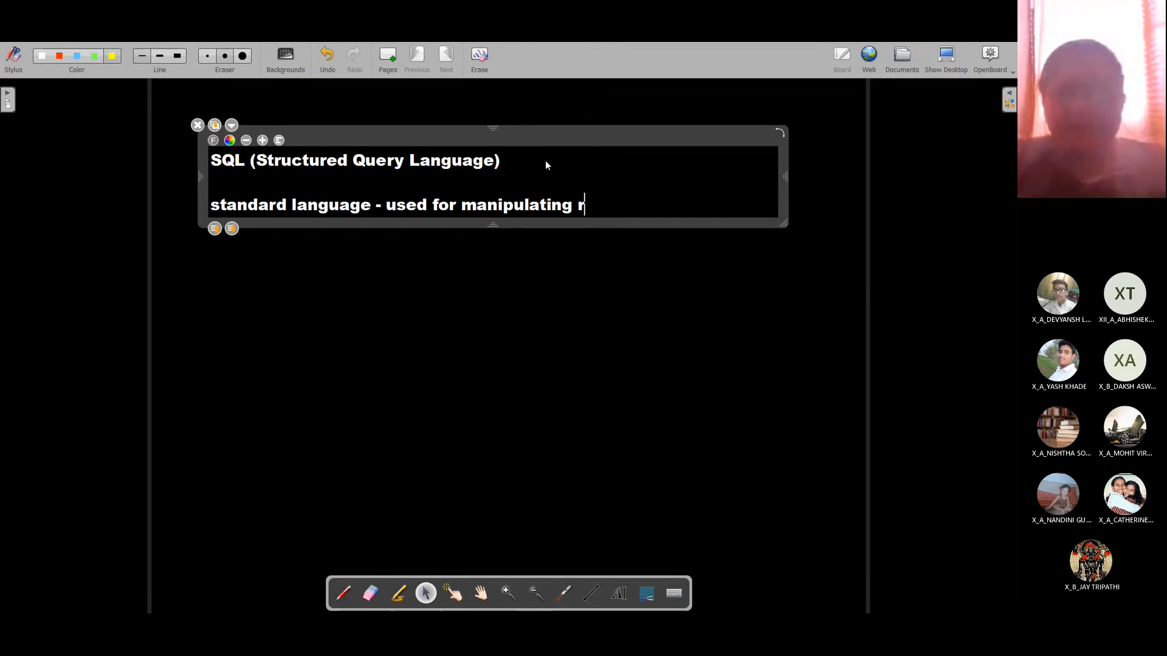
pyautogui.write('RDBMS')
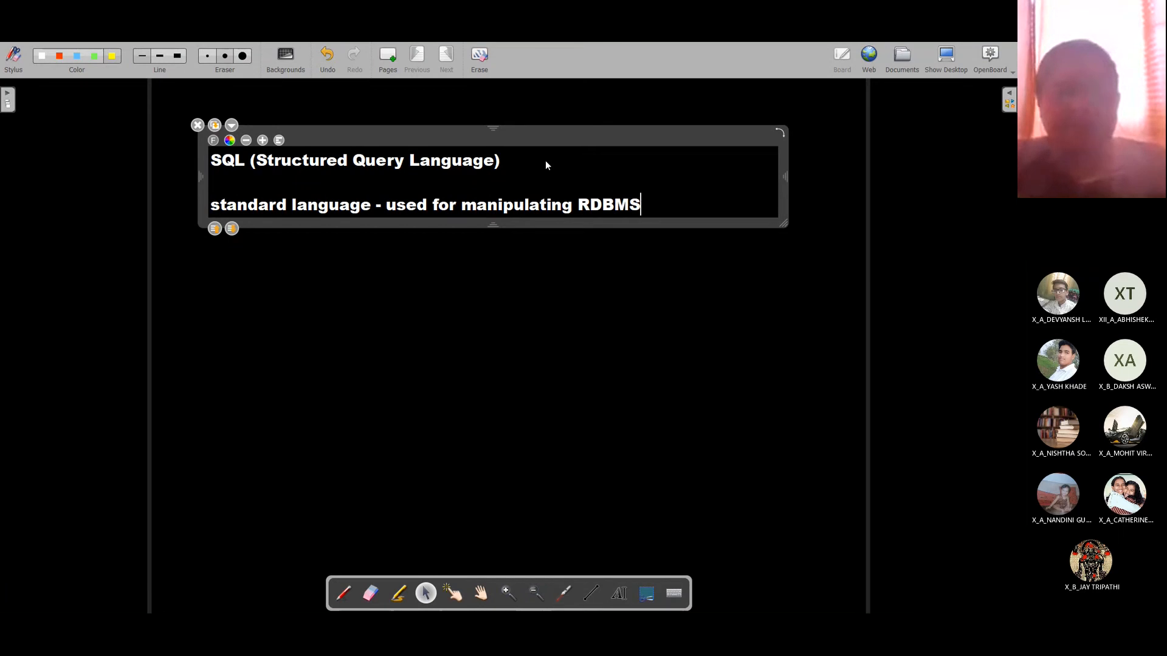
pyautogui.press('Return')
pyautogui.press('Return')
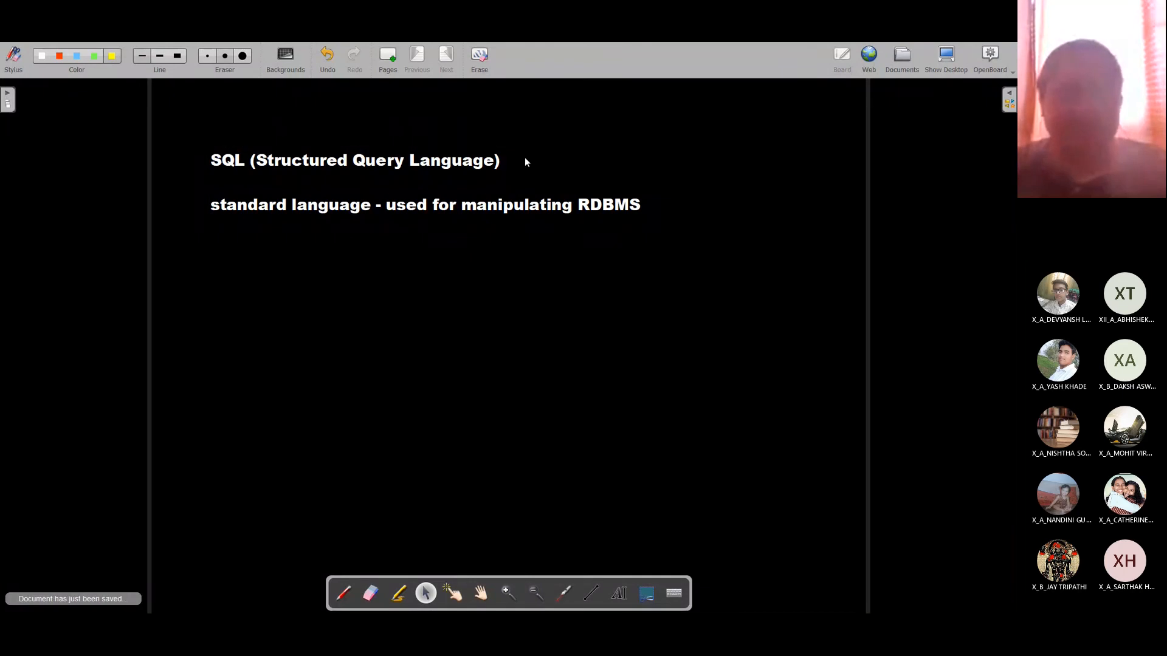
pyautogui.click(665, 209)
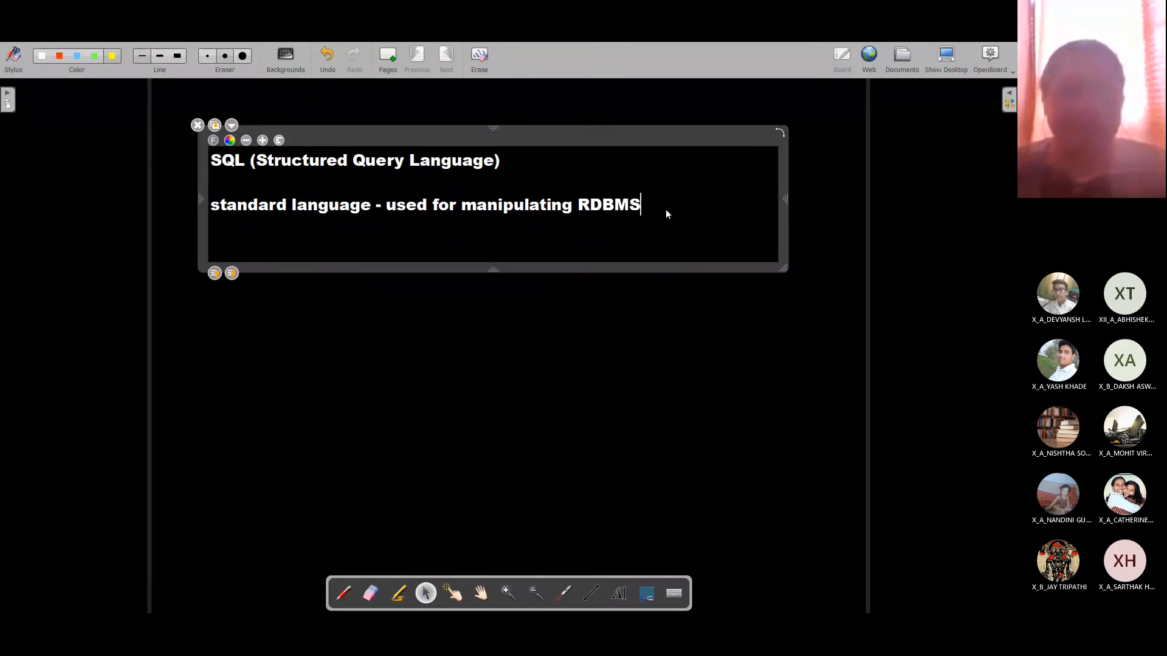
# Step: Insert empty lines below the 'used for manipulating RDBMS' sentence
pyautogui.press('Return')
pyautogui.press('Return')
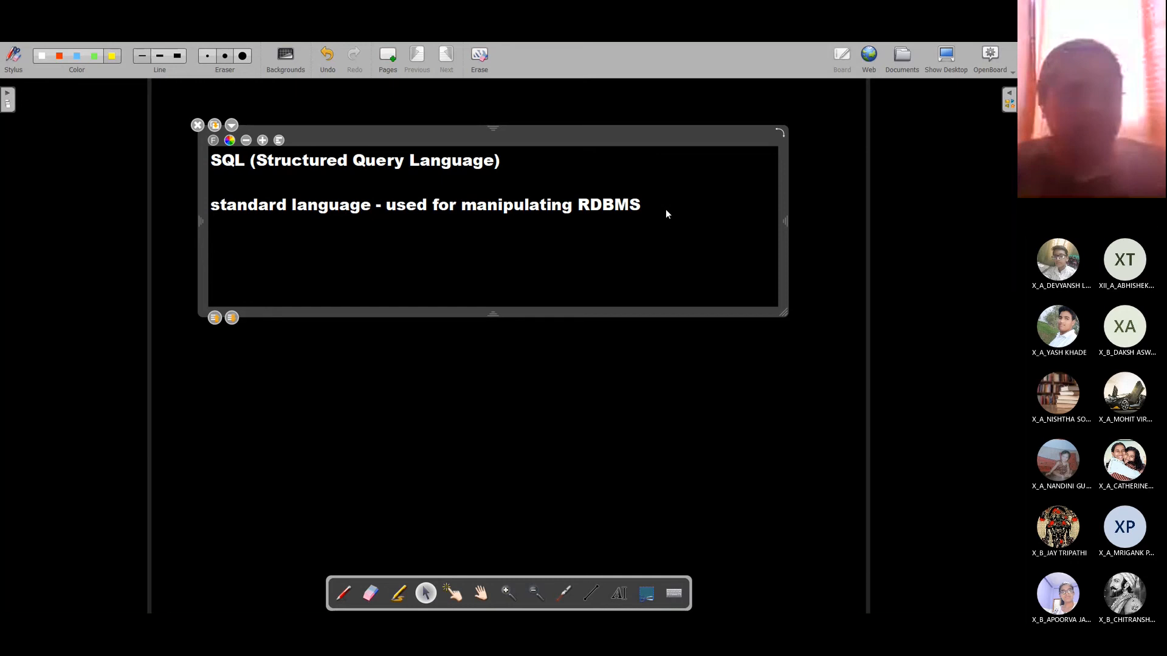
# Step: Write DDL and DML, expanding the first to 'DDL (Data Definition Language)'
pyautogui.write('DDL -')
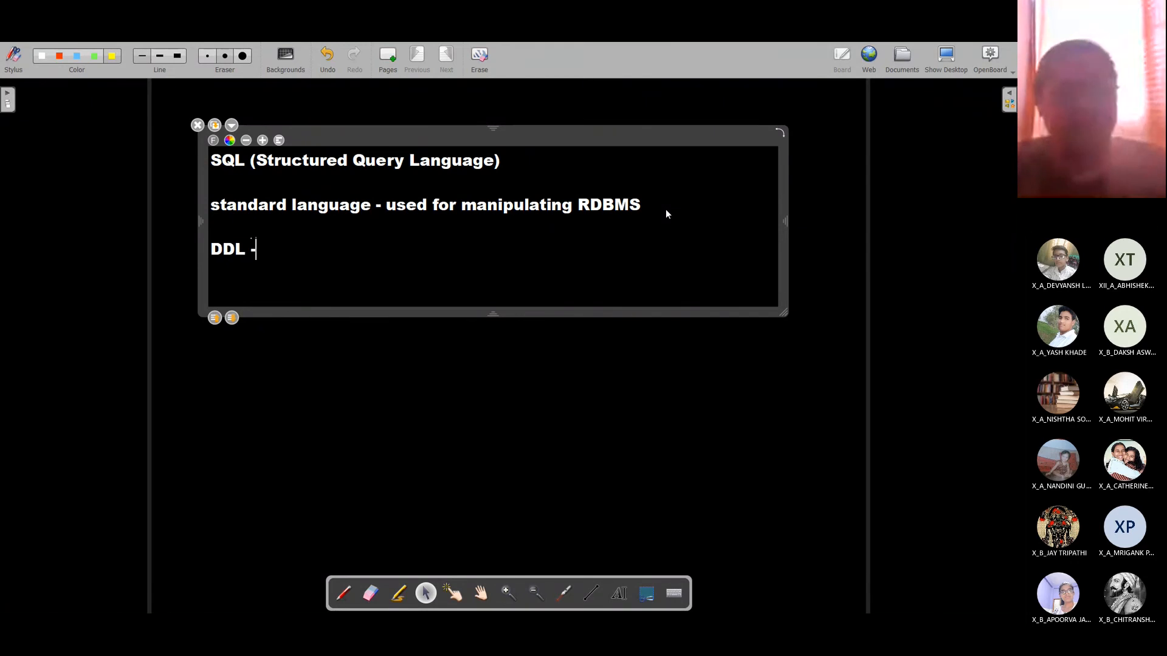
pyautogui.press('BackSpace')
pyautogui.press('BackSpace')
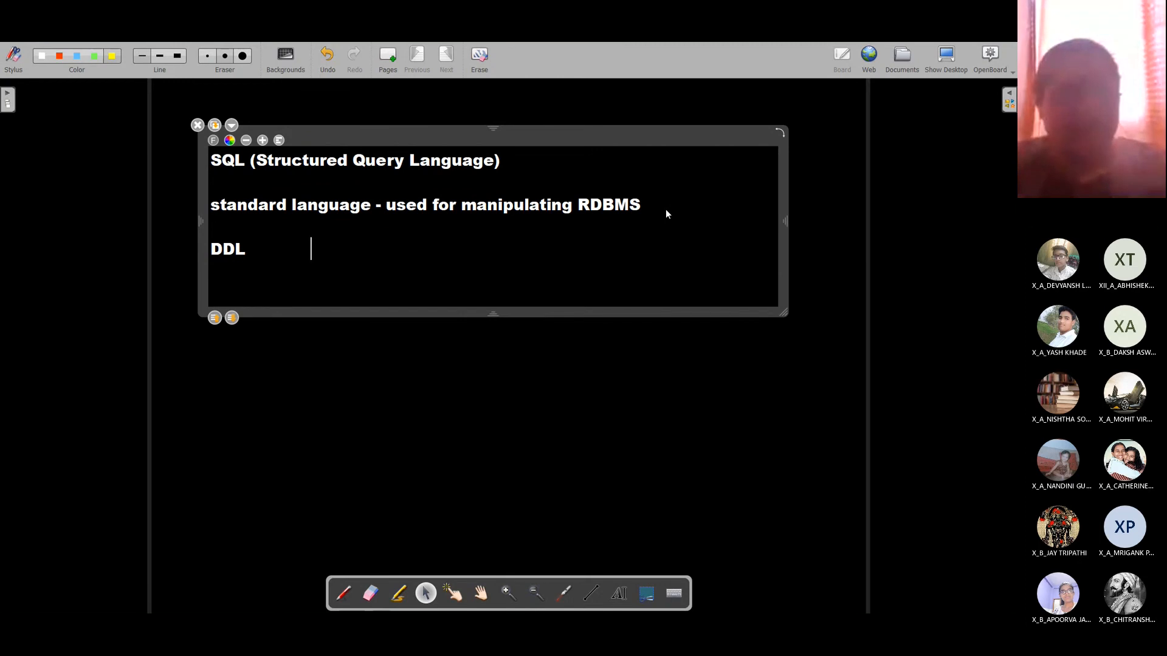
pyautogui.write('DML')
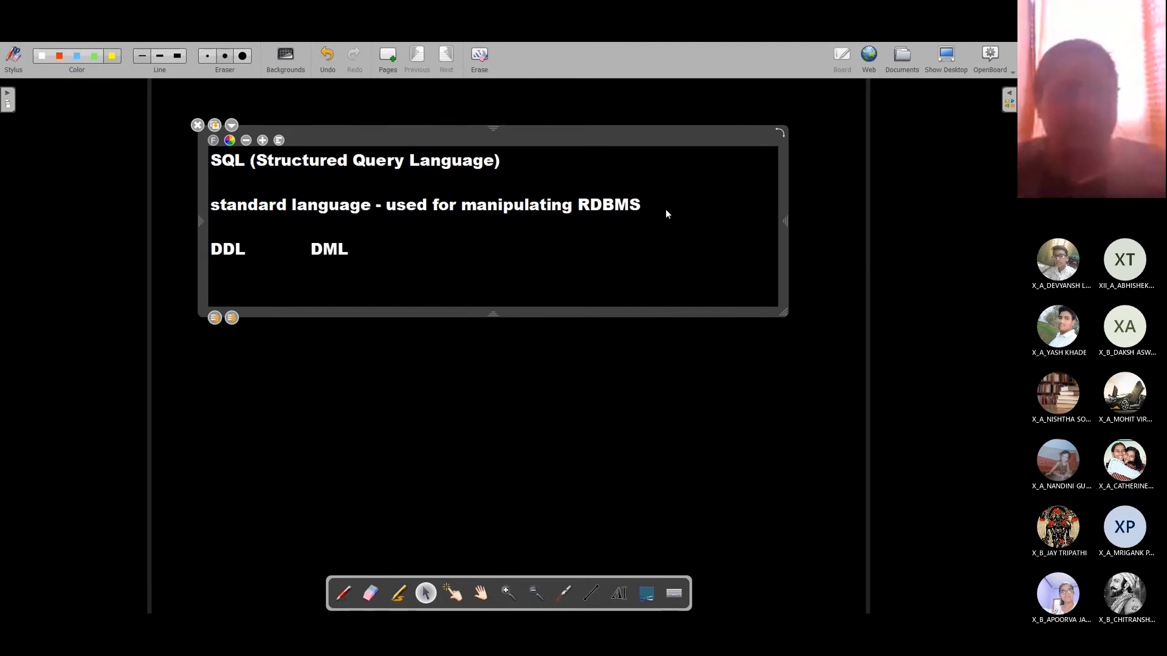
pyautogui.press('Left')
pyautogui.press('Left')
pyautogui.press('Left')
pyautogui.press('Left')
pyautogui.press('Left')
pyautogui.press('Left')
pyautogui.press('Left')
pyautogui.press('Left')
pyautogui.press('Left')
pyautogui.press('Left')
pyautogui.press('Left')
pyautogui.press('Left')
pyautogui.press('Left')
pyautogui.press('Left')
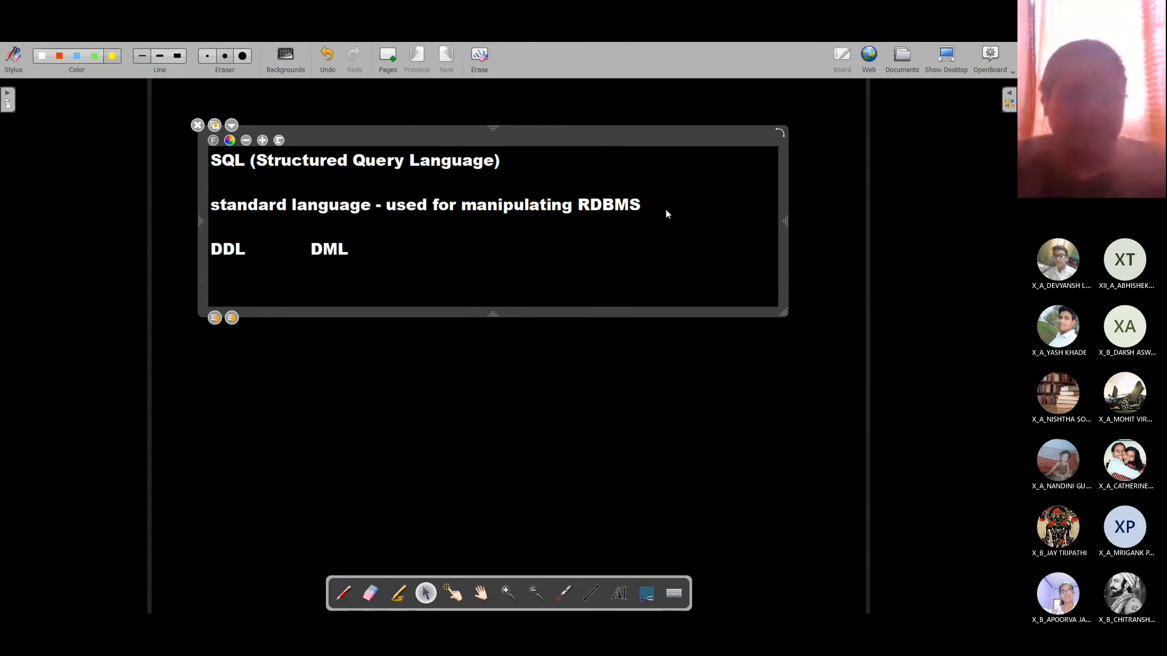
pyautogui.write('(Da')
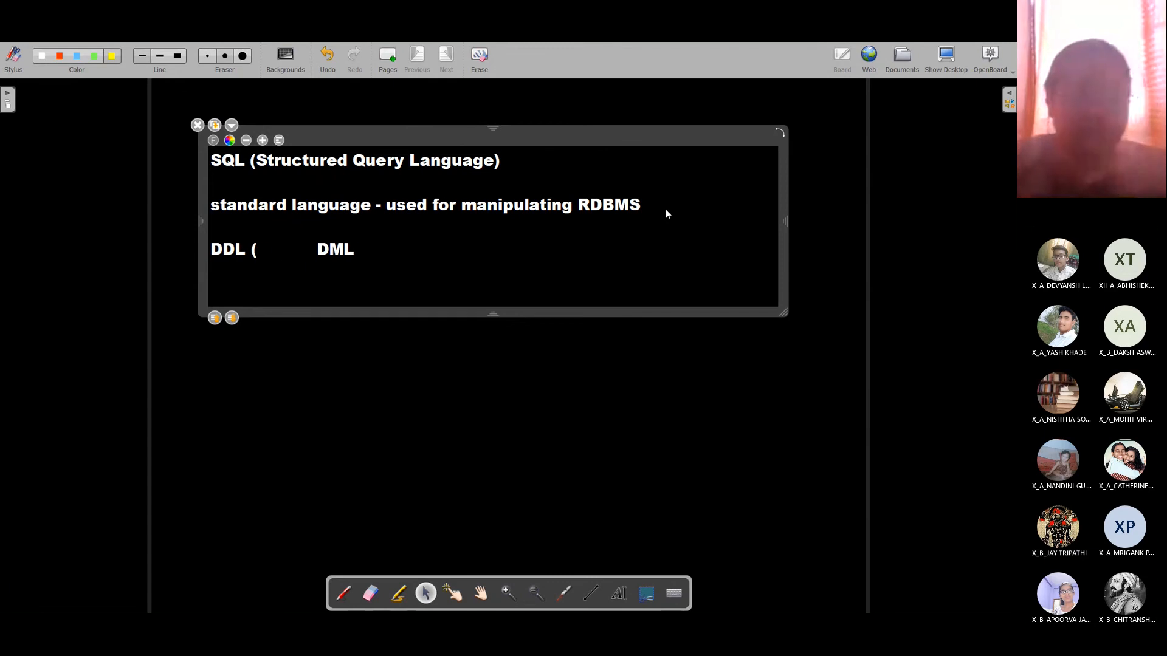
pyautogui.write('ta Definitio')
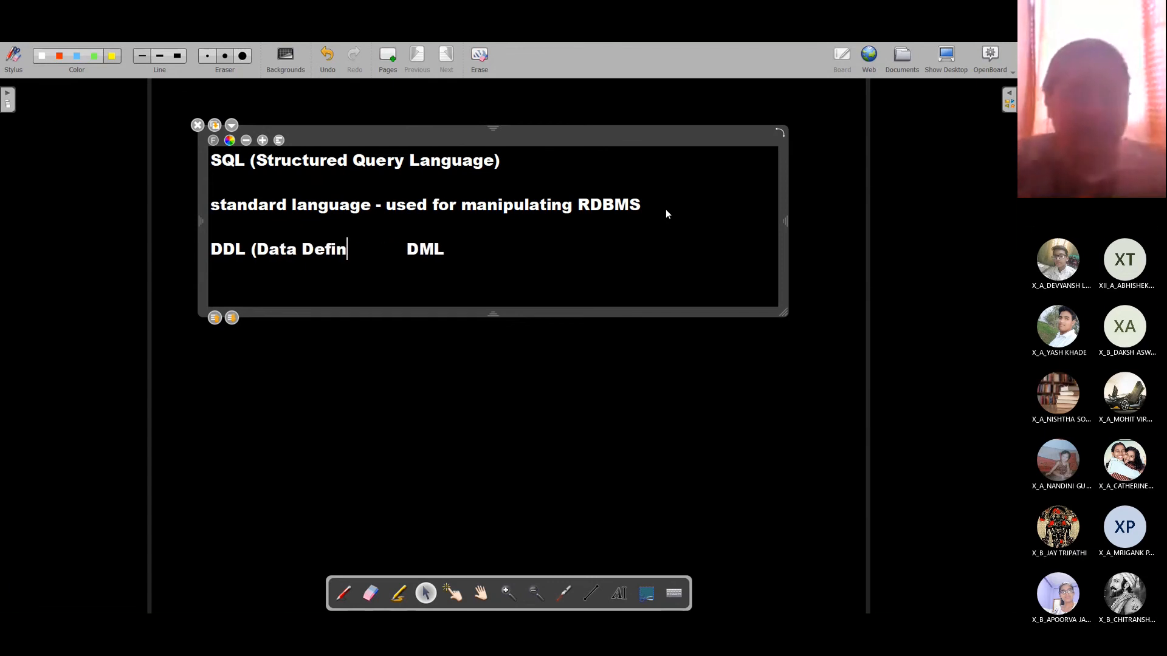
pyautogui.write('n Langya')
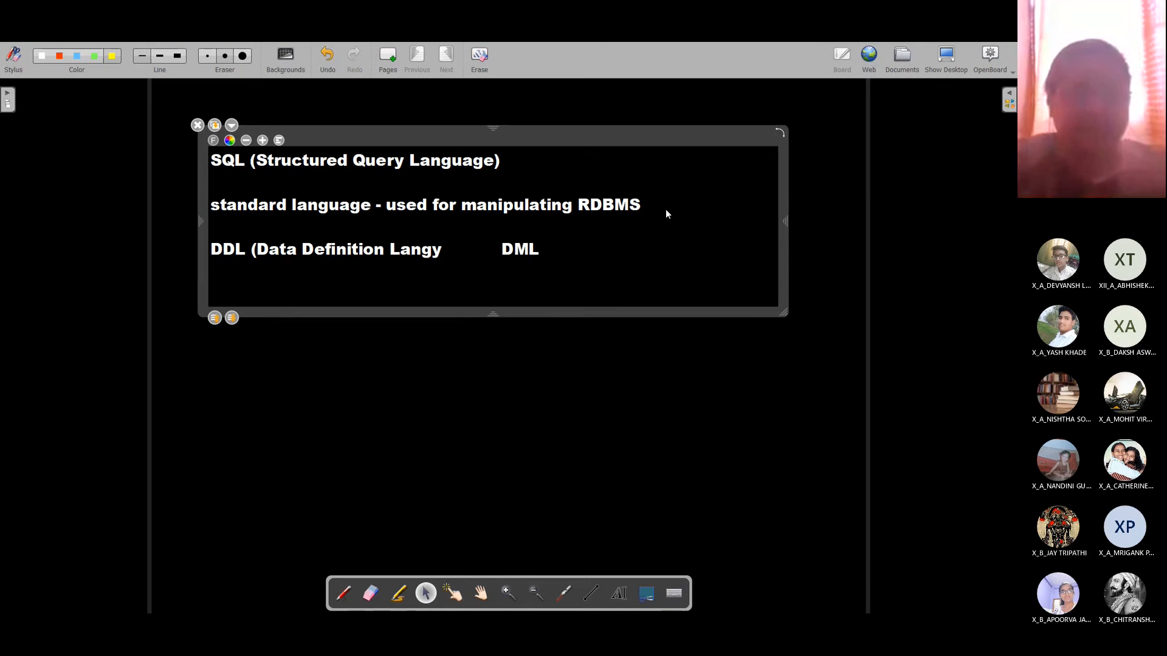
pyautogui.press('BackSpace')
pyautogui.press('BackSpace')
pyautogui.write('uage)')
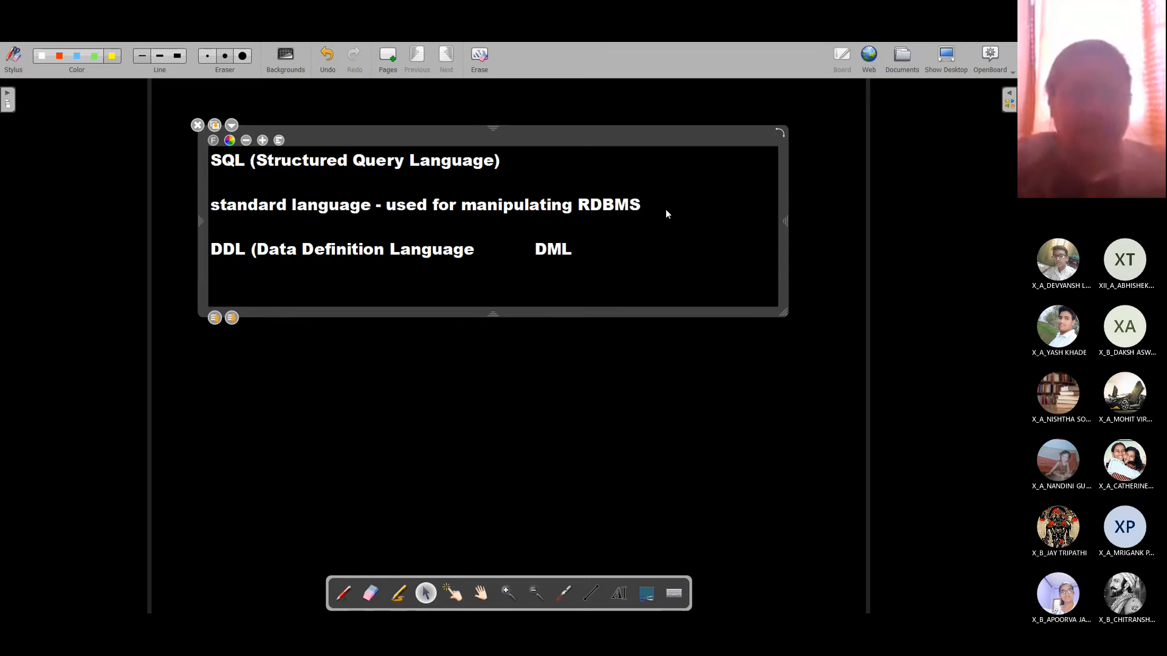
# Step: Expand DML to 'DML (Data Manipulation Language)' and move it onto its own line
pyautogui.press('End')
pyautogui.write('(Data ')
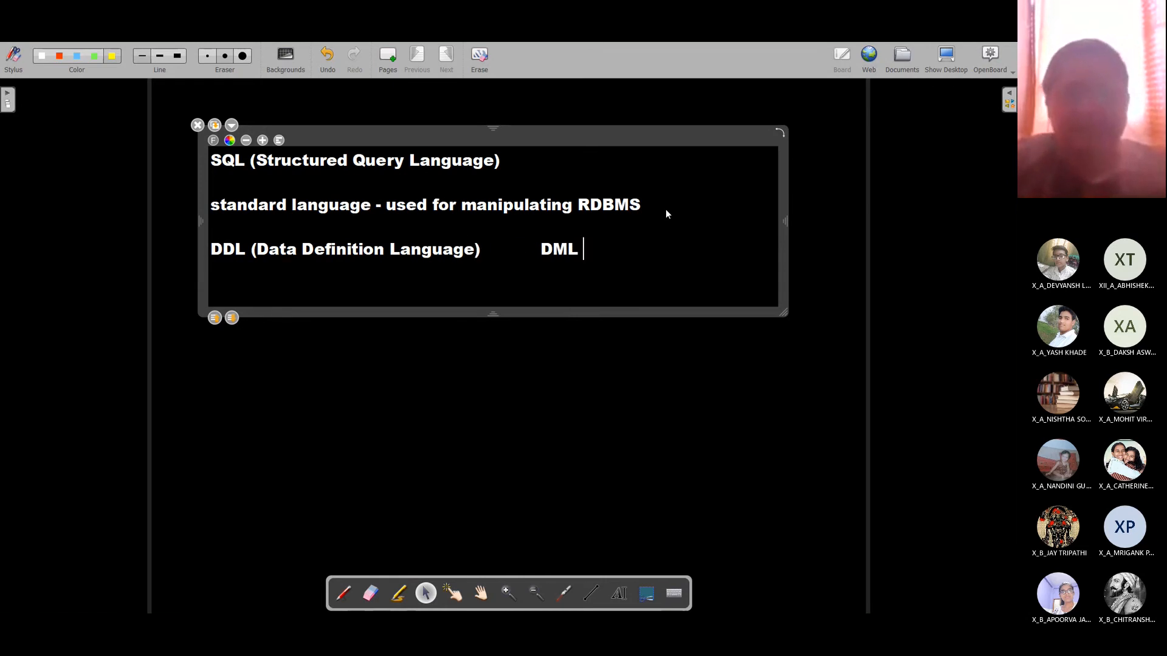
pyautogui.write('Manip')
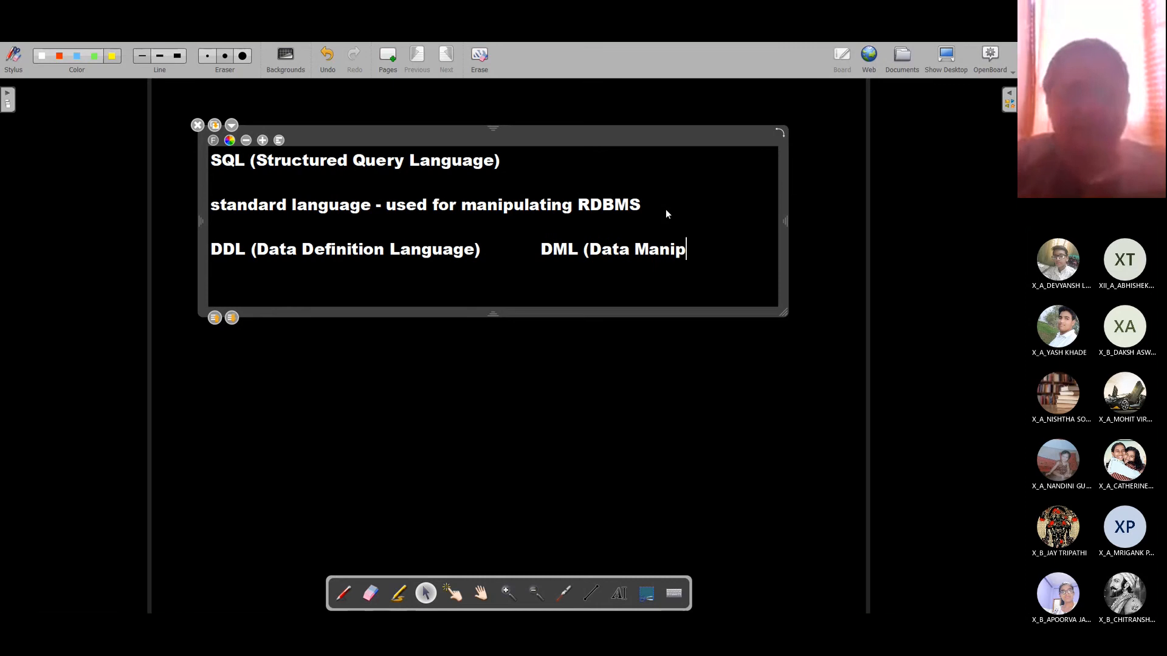
pyautogui.write('ulation')
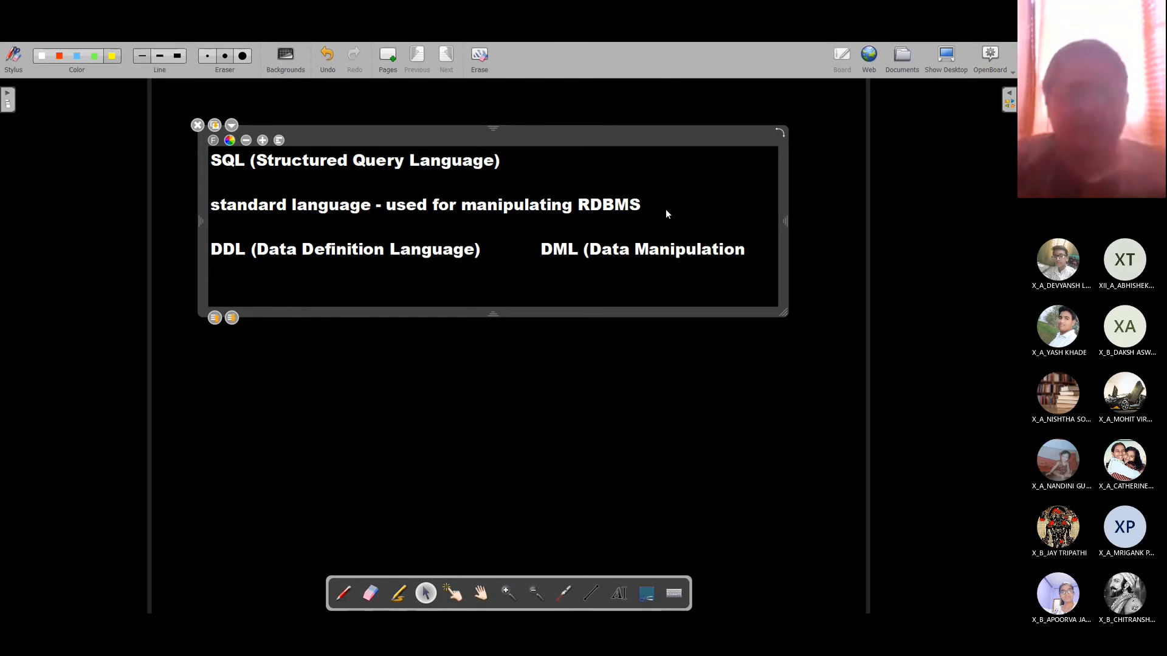
pyautogui.write(' Language)')
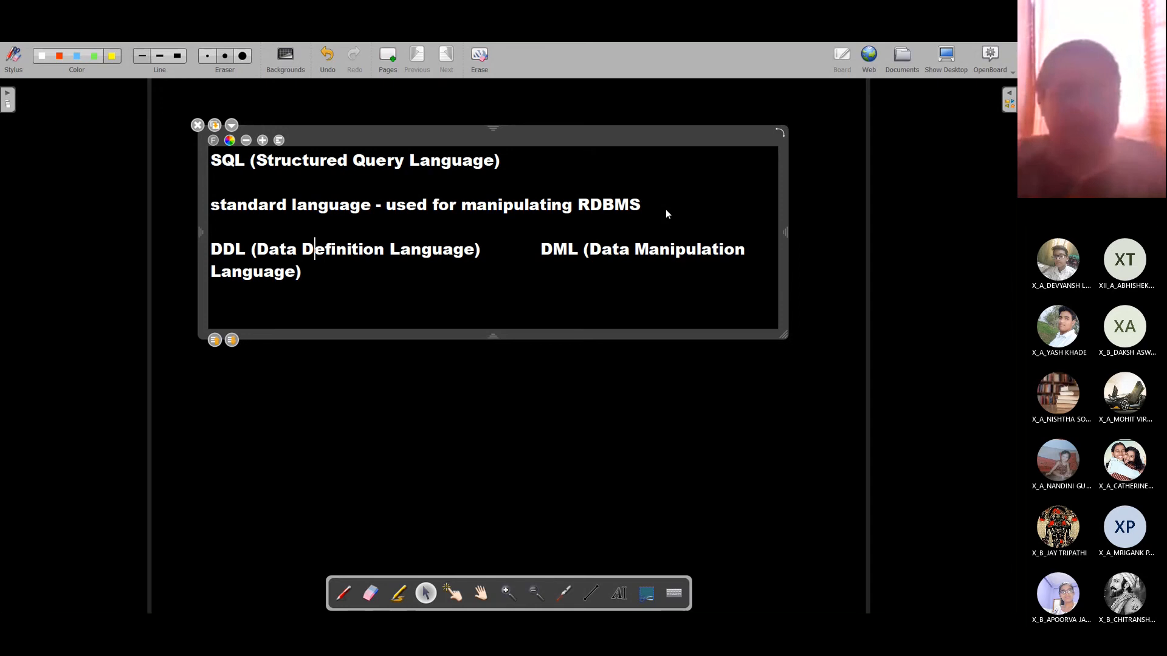
pyautogui.press('Right')
pyautogui.press('Right')
pyautogui.press('Right')
pyautogui.press('Right')
pyautogui.press('Right')
pyautogui.press('Right')
pyautogui.press('Right')
pyautogui.press('Right')
pyautogui.press('Right')
pyautogui.press('Right')
pyautogui.press('Right')
pyautogui.press('Right')
pyautogui.press('Right')
pyautogui.press('Right')
pyautogui.press('Right')
pyautogui.press('Right')
pyautogui.press('Right')
pyautogui.press('Right')
pyautogui.press('Right')
pyautogui.press('Right')
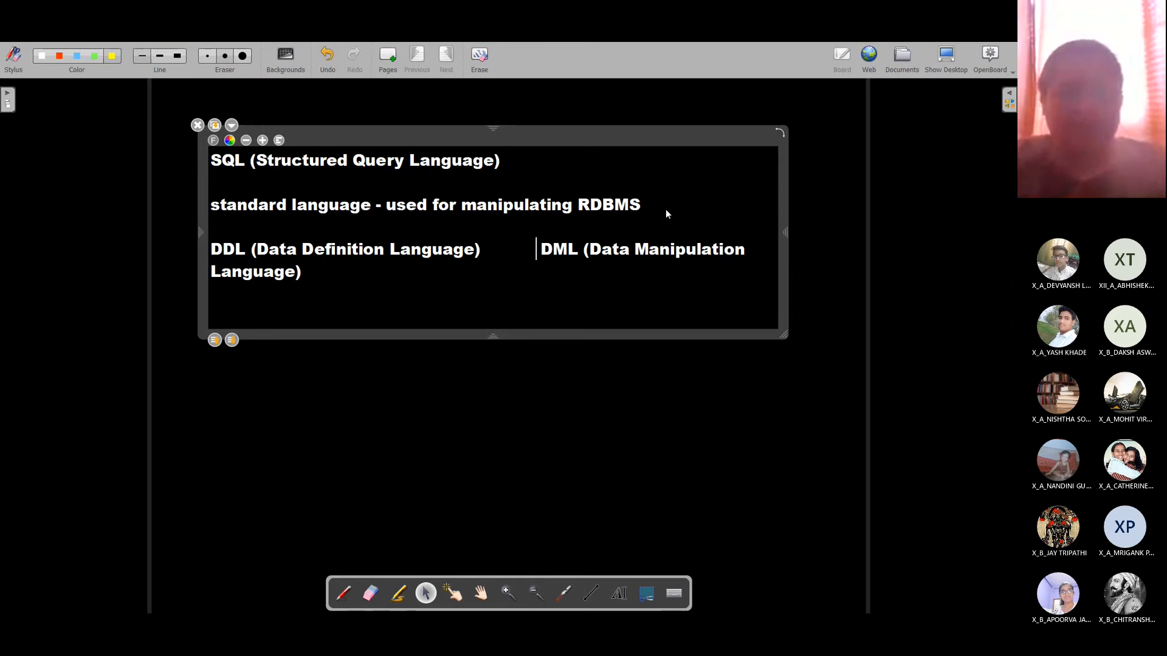
pyautogui.press('Return')
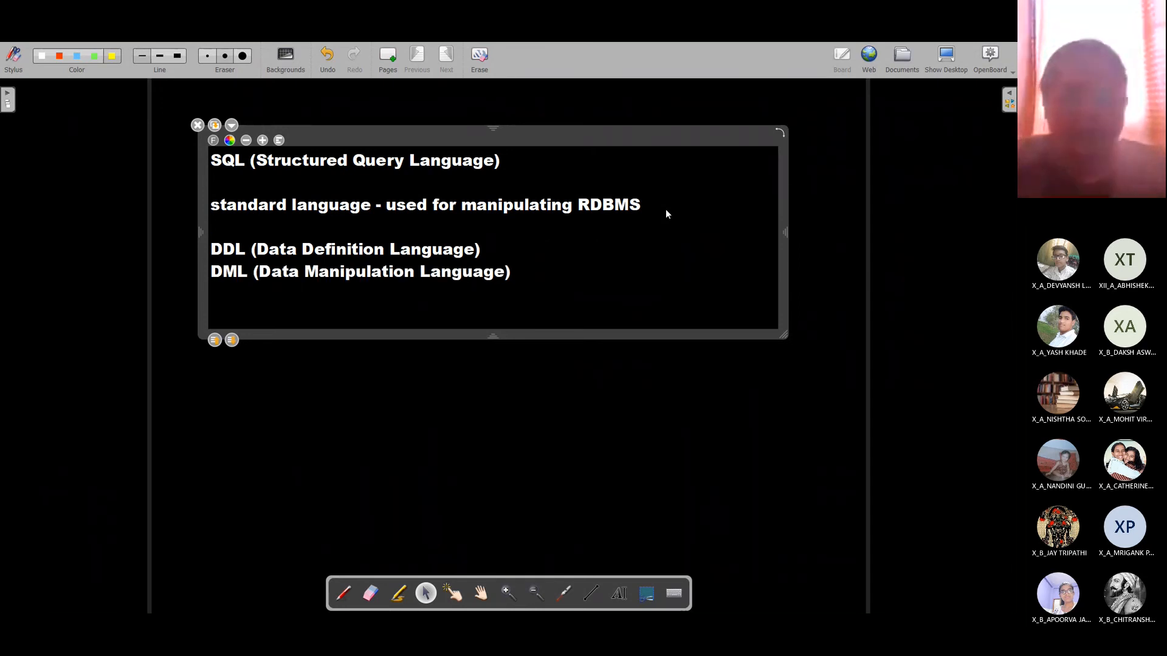
pyautogui.press('Left')
pyautogui.press('Left')
pyautogui.press('Left')
pyautogui.press('Left')
pyautogui.press('Left')
pyautogui.press('Left')
pyautogui.press('Left')
pyautogui.press('Left')
pyautogui.press('Left')
pyautogui.press('Left')
pyautogui.press('Left')
pyautogui.press('Left')
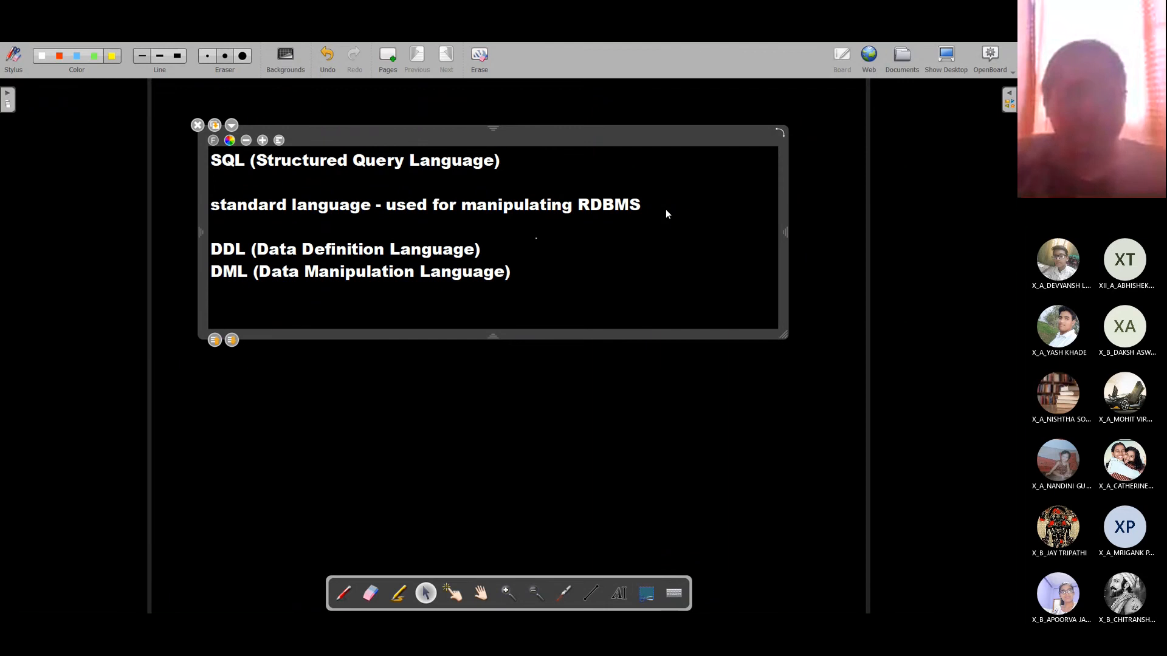
# Step: Describe DDL (defining data, creating database/table, altering table structure etc.) and DML (inserting, updating, deleting, extracting data)
pyautogui.write('- defi')
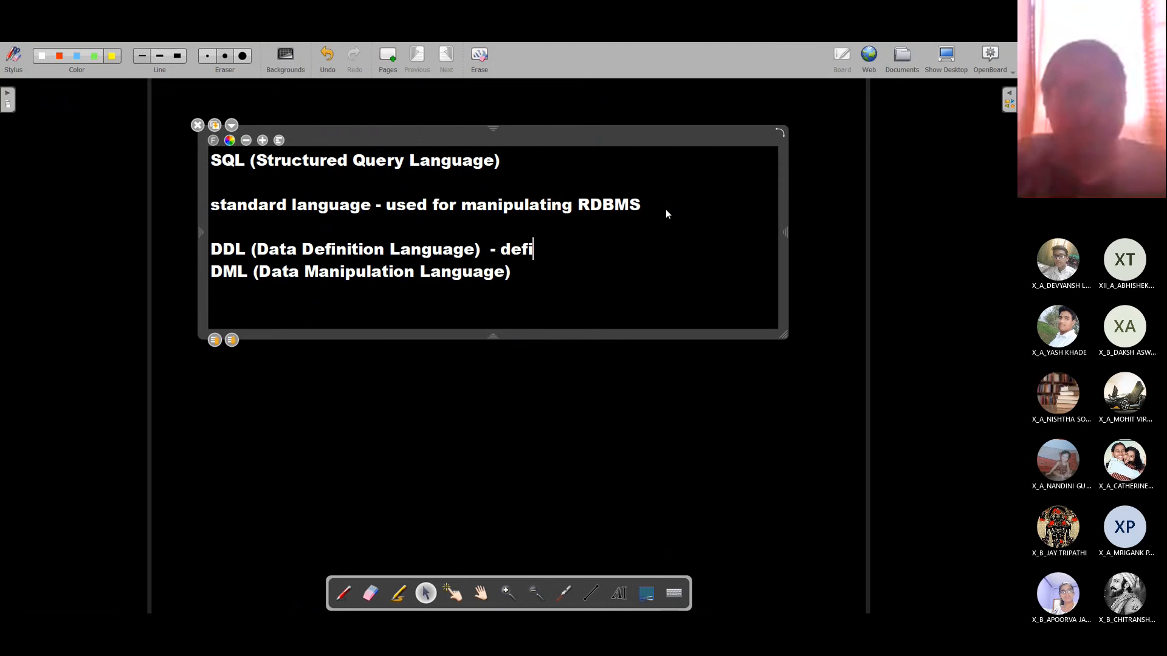
pyautogui.write('ning data')
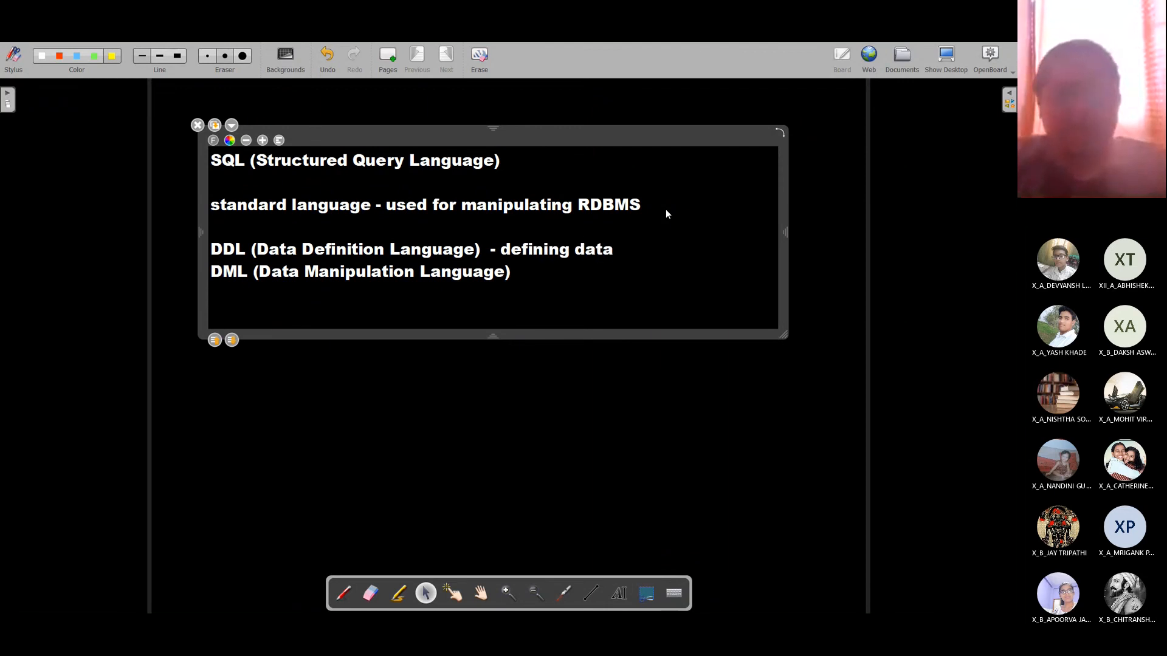
pyautogui.write(', creat')
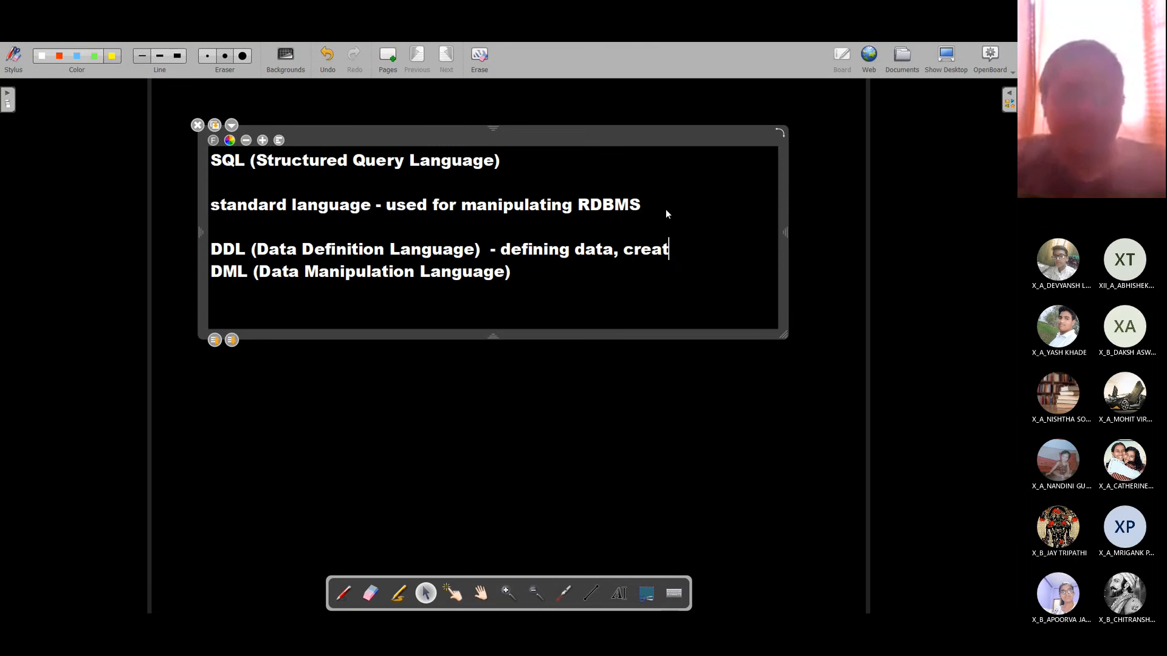
pyautogui.write('ing database,')
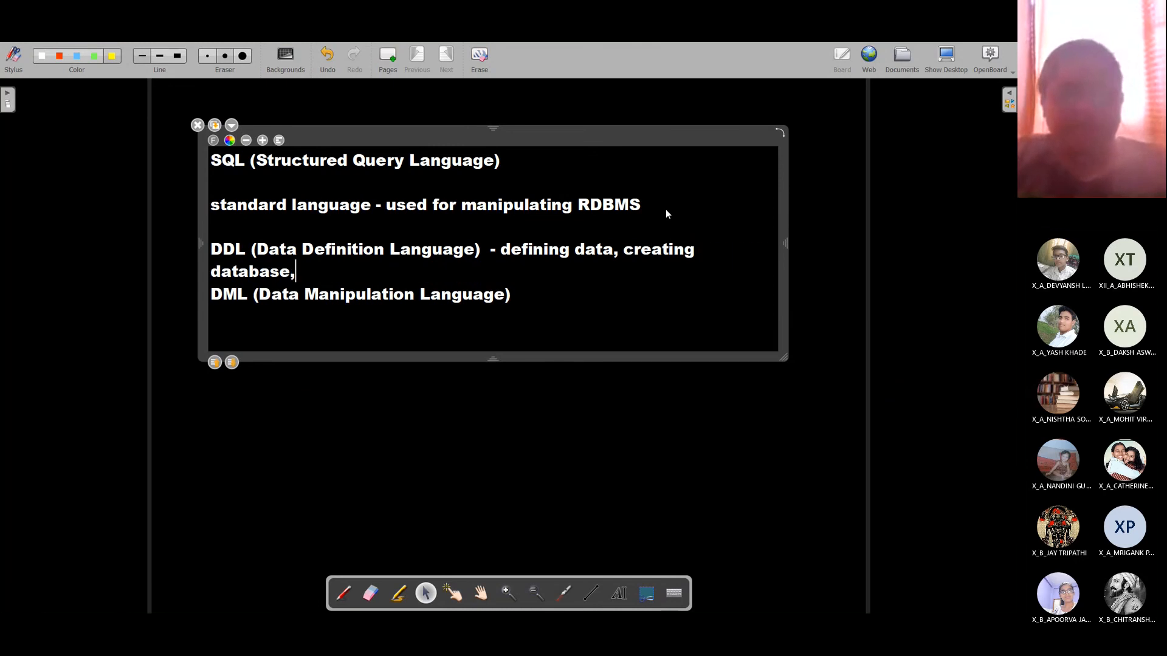
pyautogui.write(' creatin')
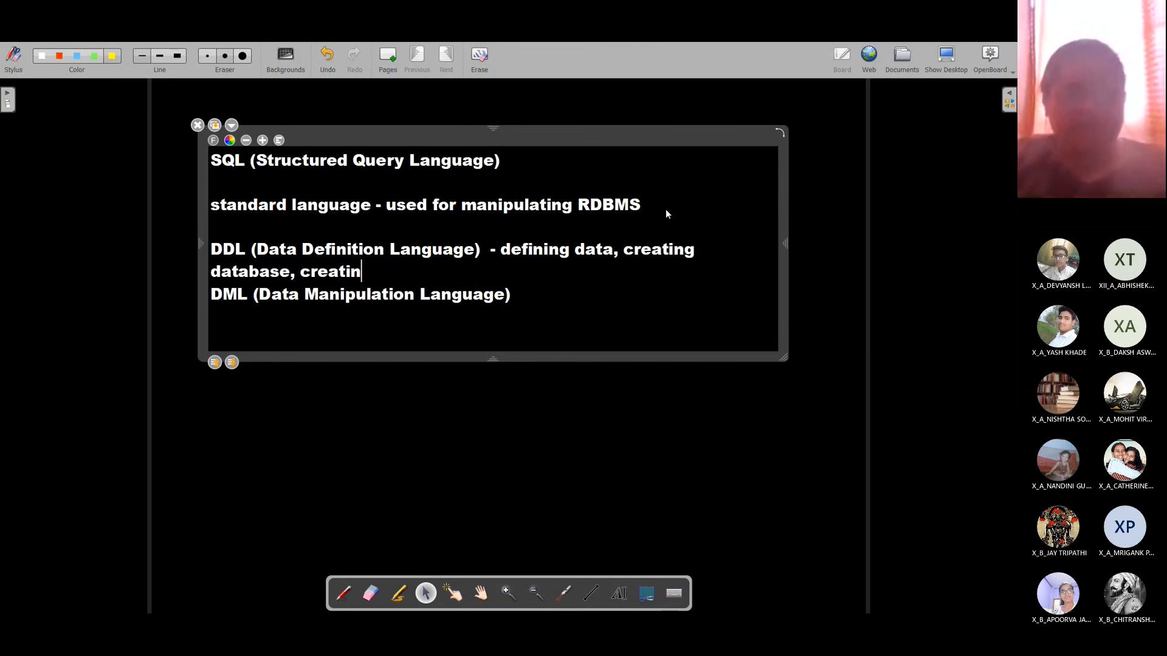
pyautogui.write('g table,')
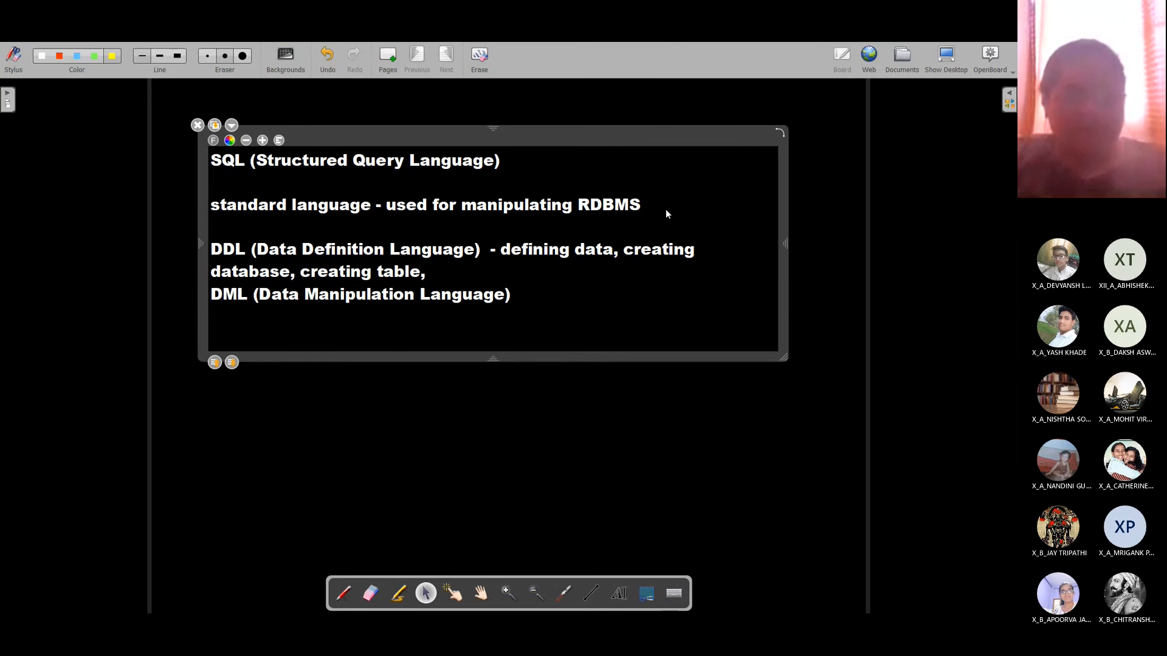
pyautogui.write(' altering tab')
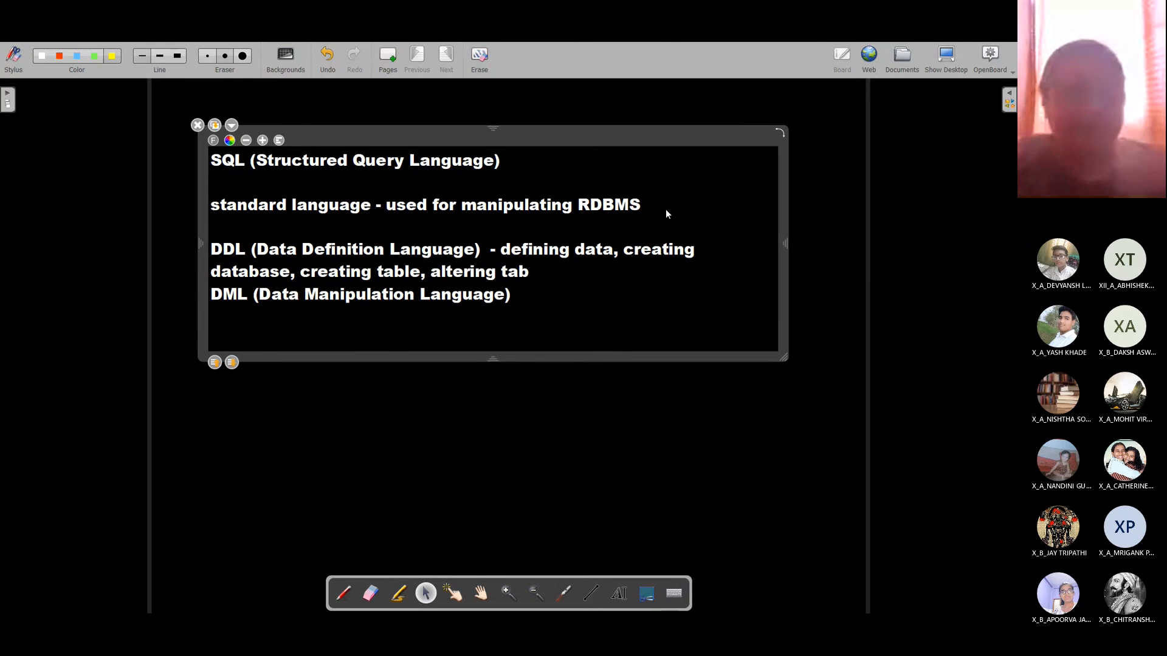
pyautogui.write('le structure')
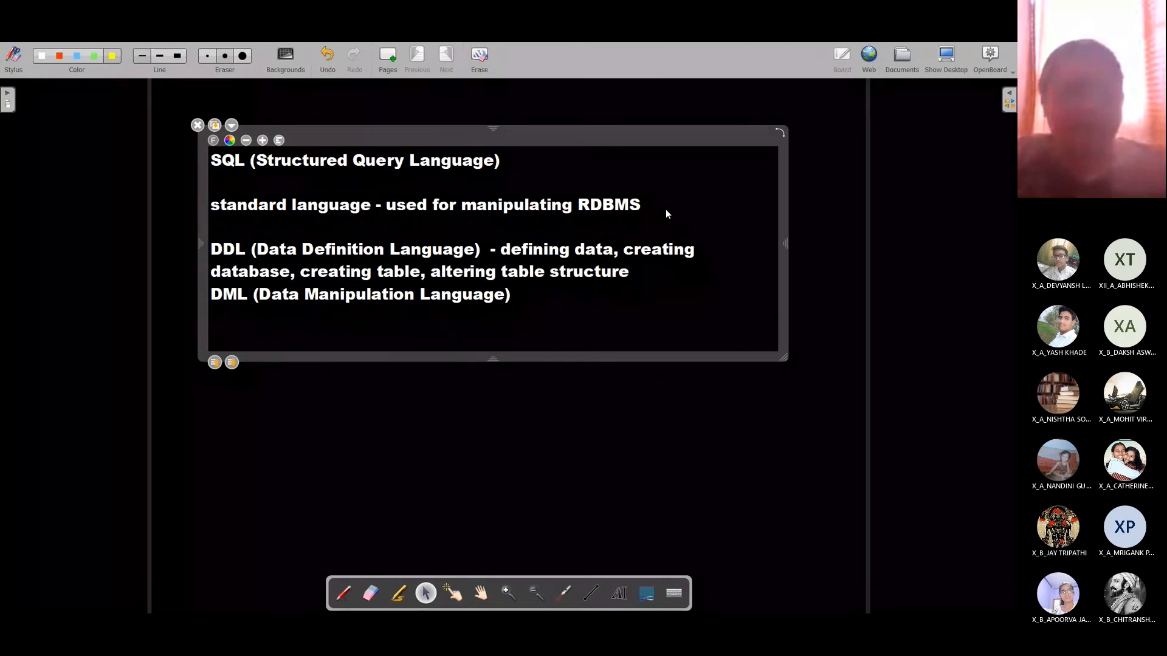
pyautogui.write(' etc.')
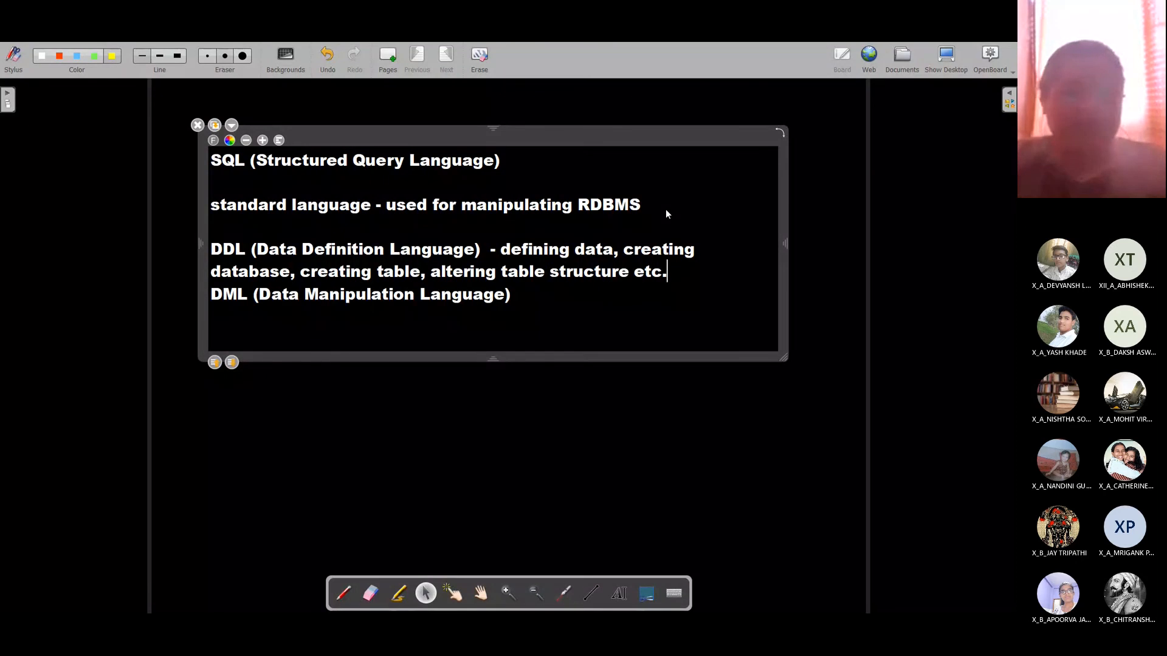
pyautogui.press('Return')
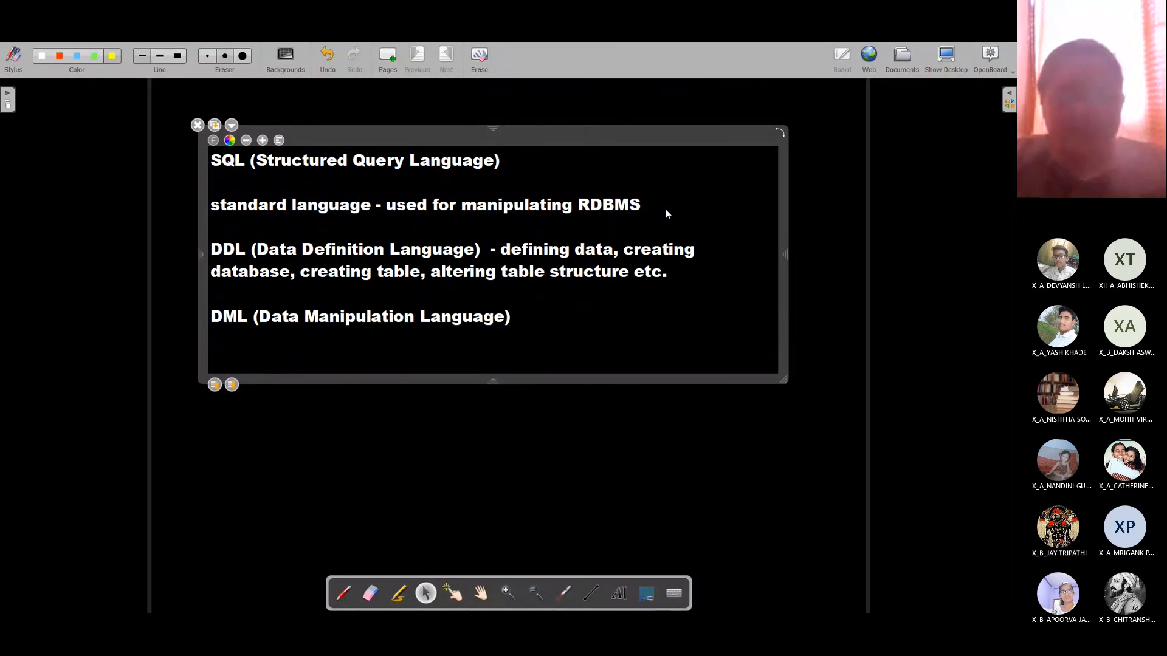
pyautogui.write('- i')
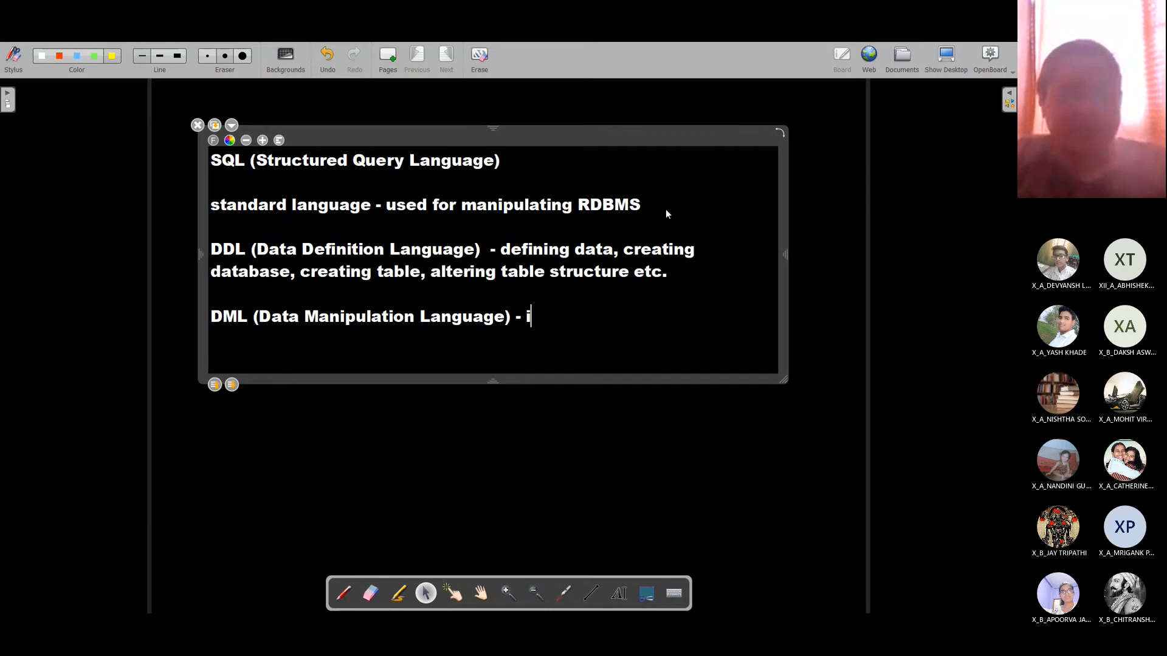
pyautogui.write('nserting da')
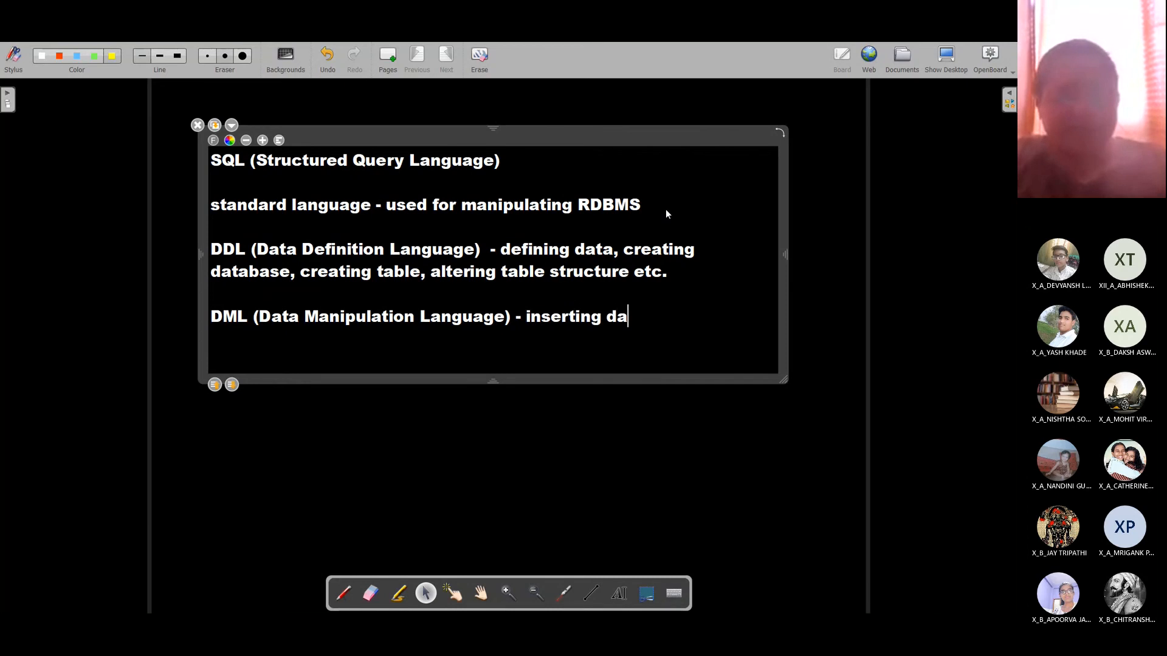
pyautogui.write('ta, upd')
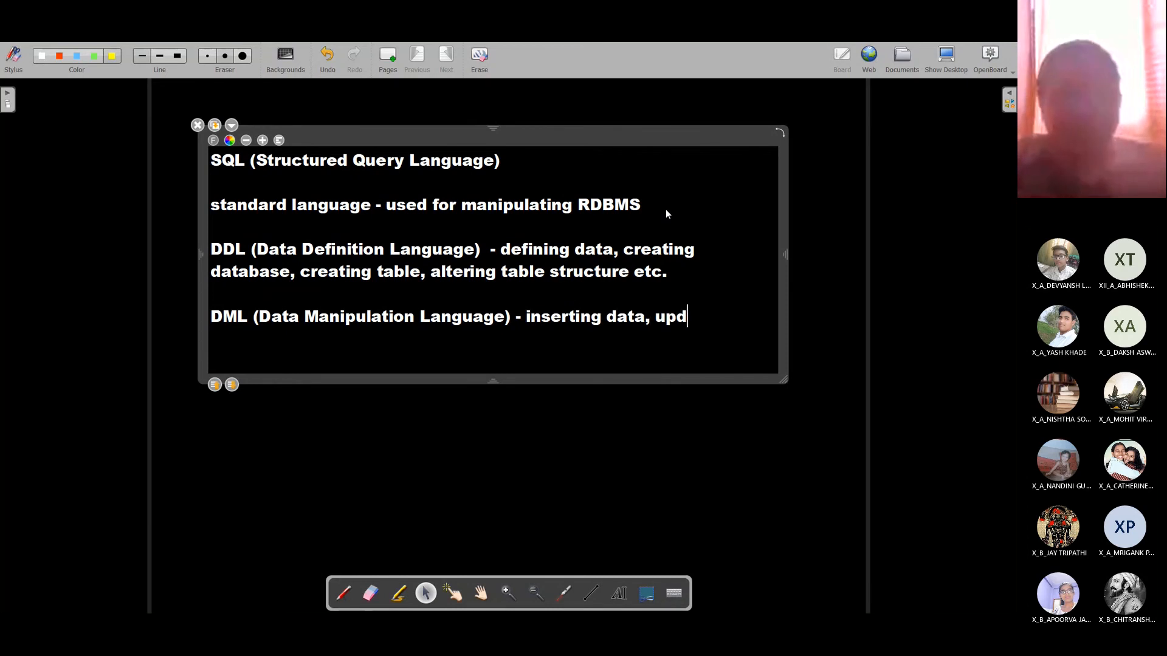
pyautogui.write('ating datam')
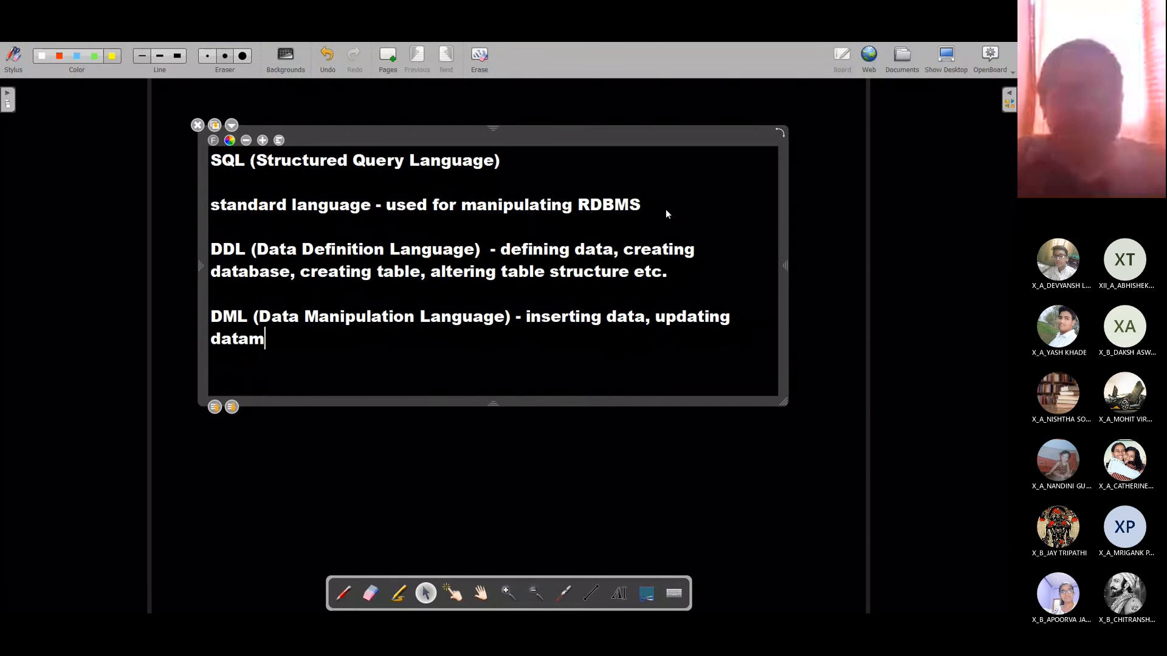
pyautogui.press('BackSpace')
pyautogui.write(', deleti')
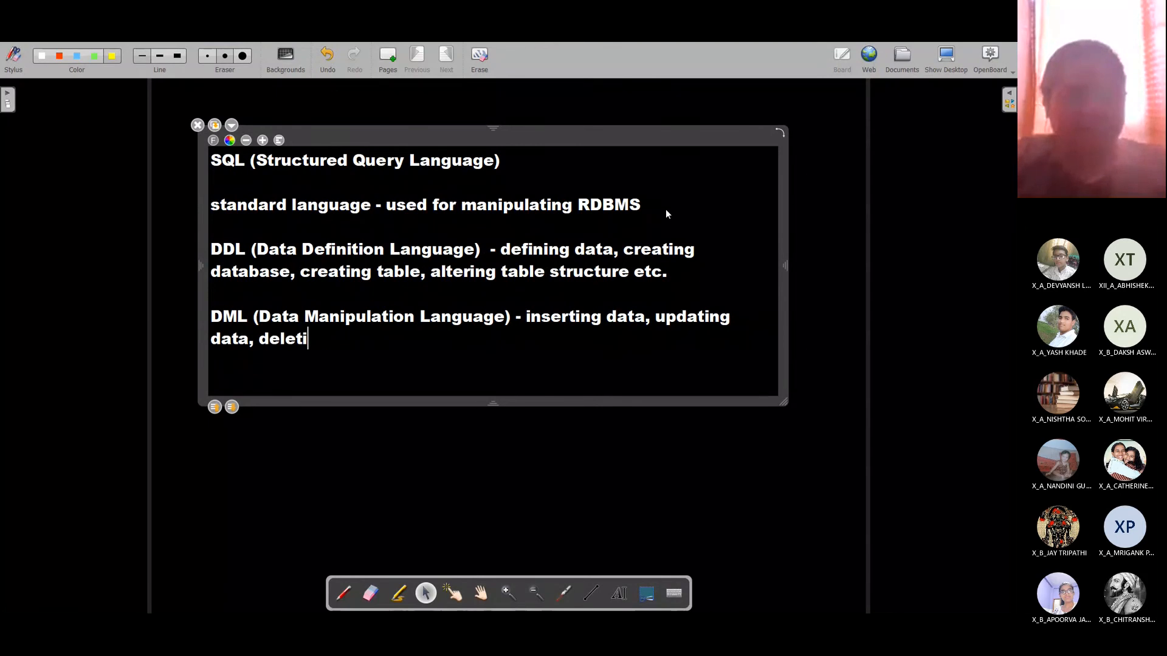
pyautogui.write('ng da')
pyautogui.press('BackSpace')
pyautogui.write('data ')
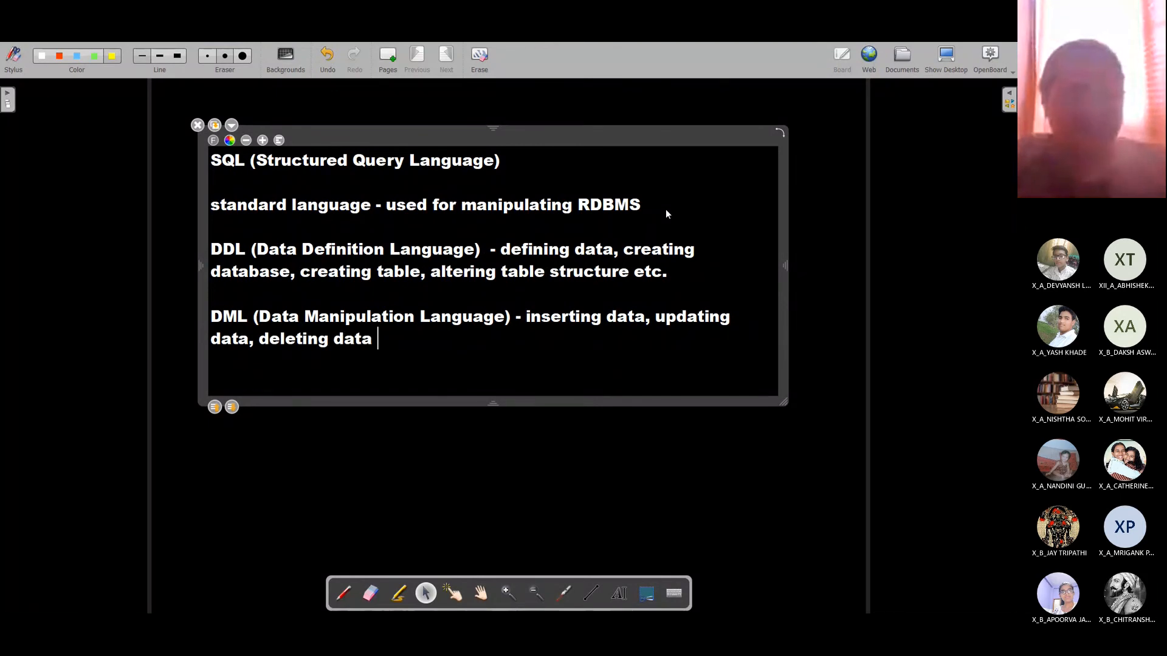
pyautogui.write('and extr')
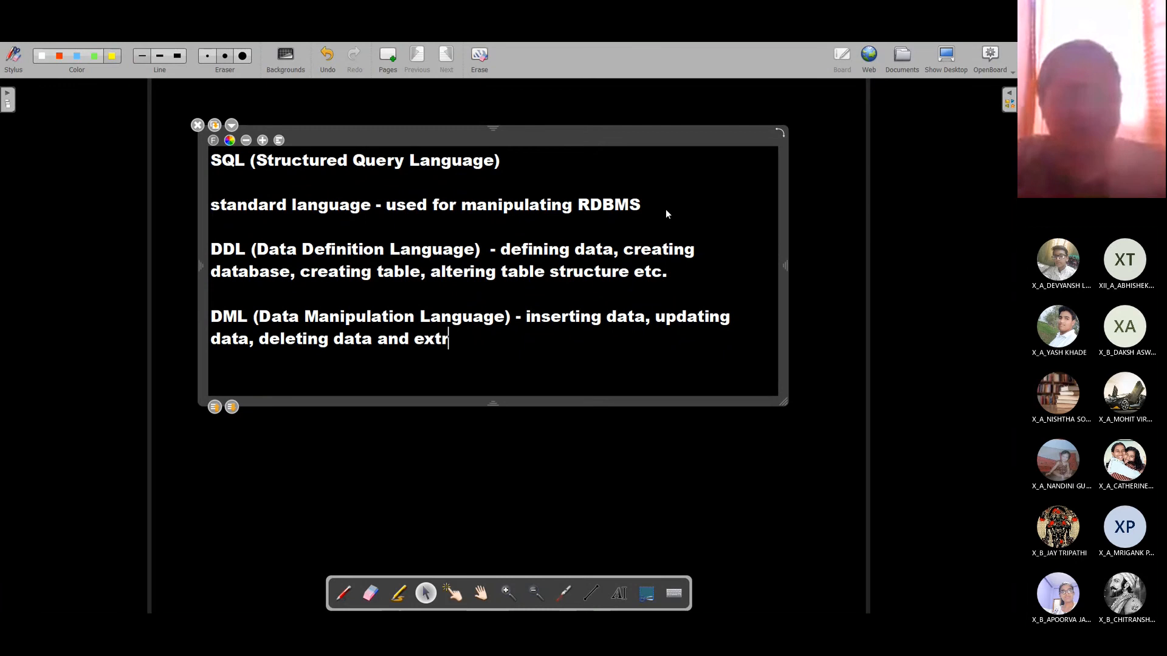
pyautogui.write('acting data')
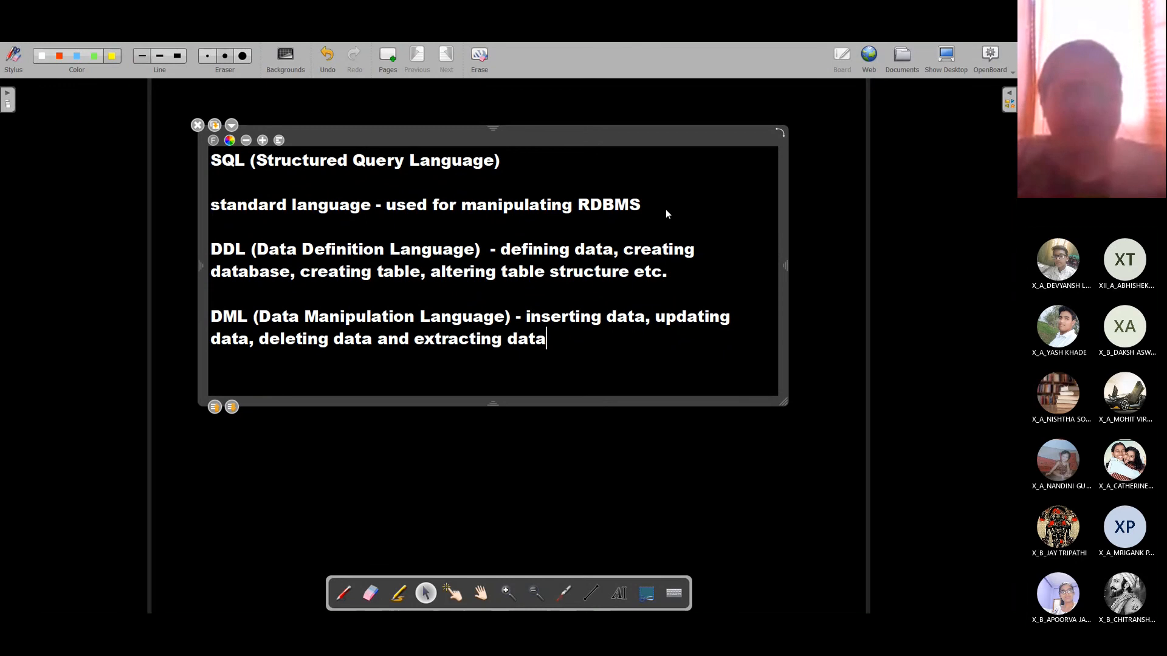
pyautogui.write(' from tables.')
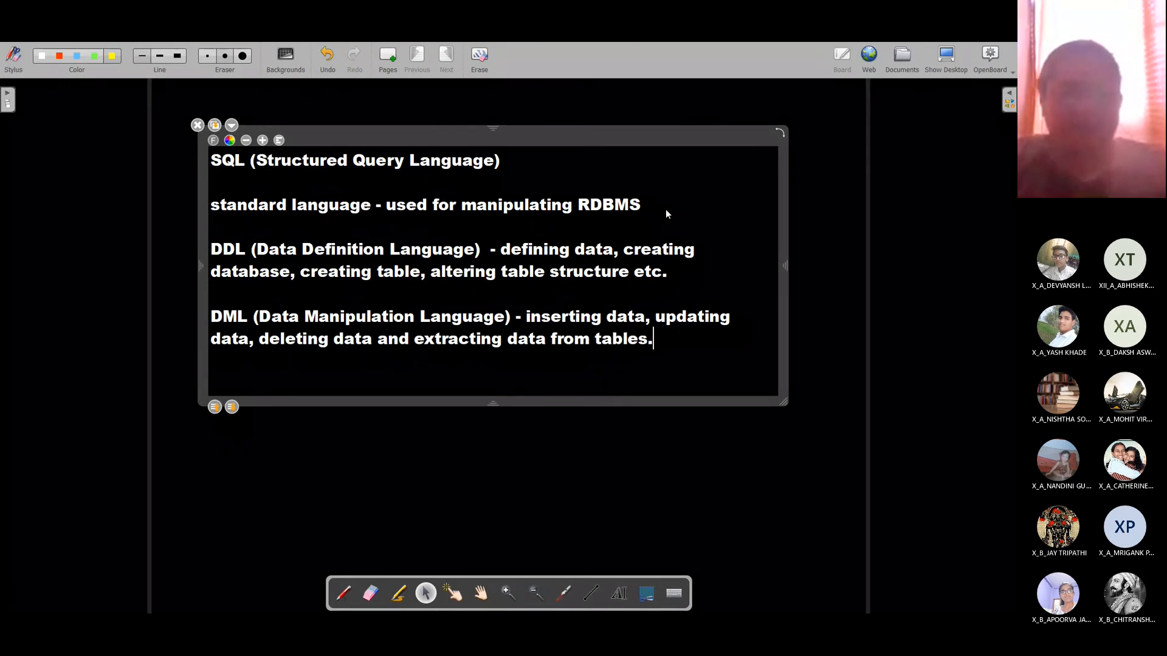
pyautogui.press('Return')
pyautogui.press('Return')
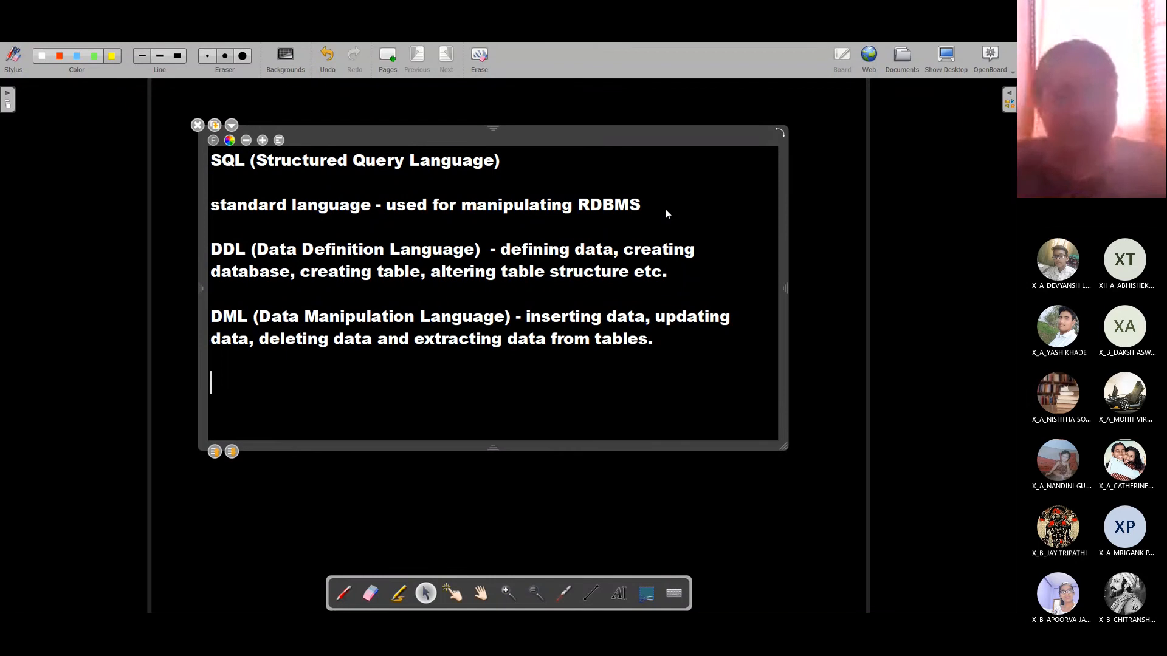
# Step: Draw yellow pen ticks beside the DDL and DML lines and circle SQL
pyautogui.click(346, 463)
pyautogui.click(336, 598)
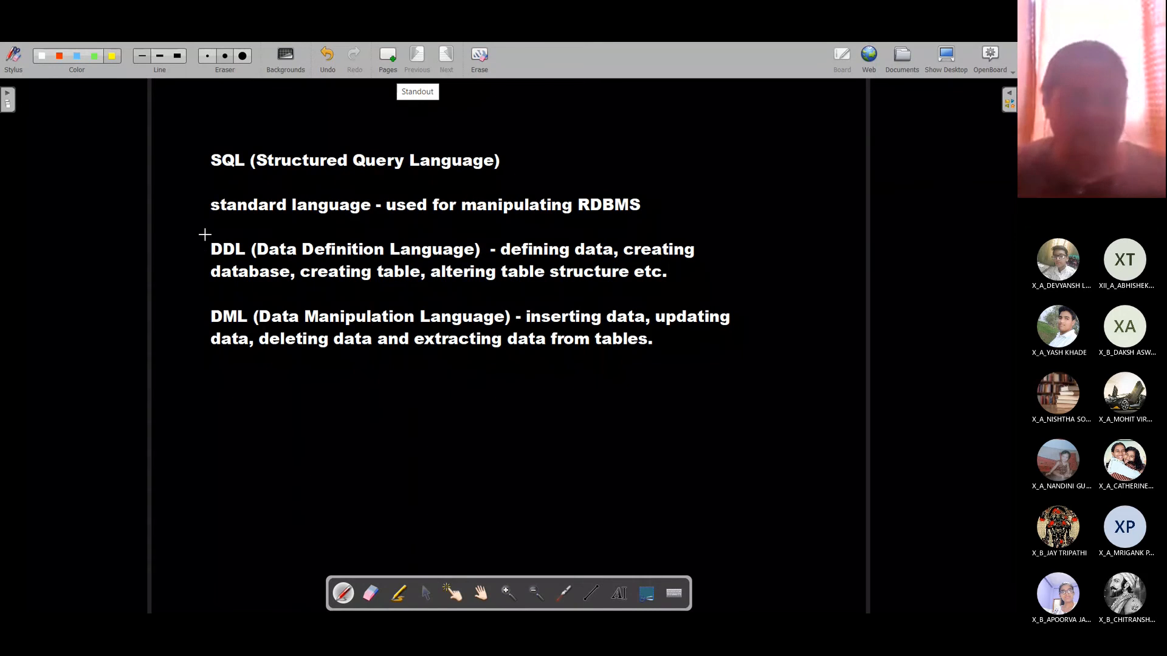
pyautogui.moveTo(180, 242); pyautogui.dragTo(246, 235)
pyautogui.moveTo(177, 314); pyautogui.dragTo(249, 302)
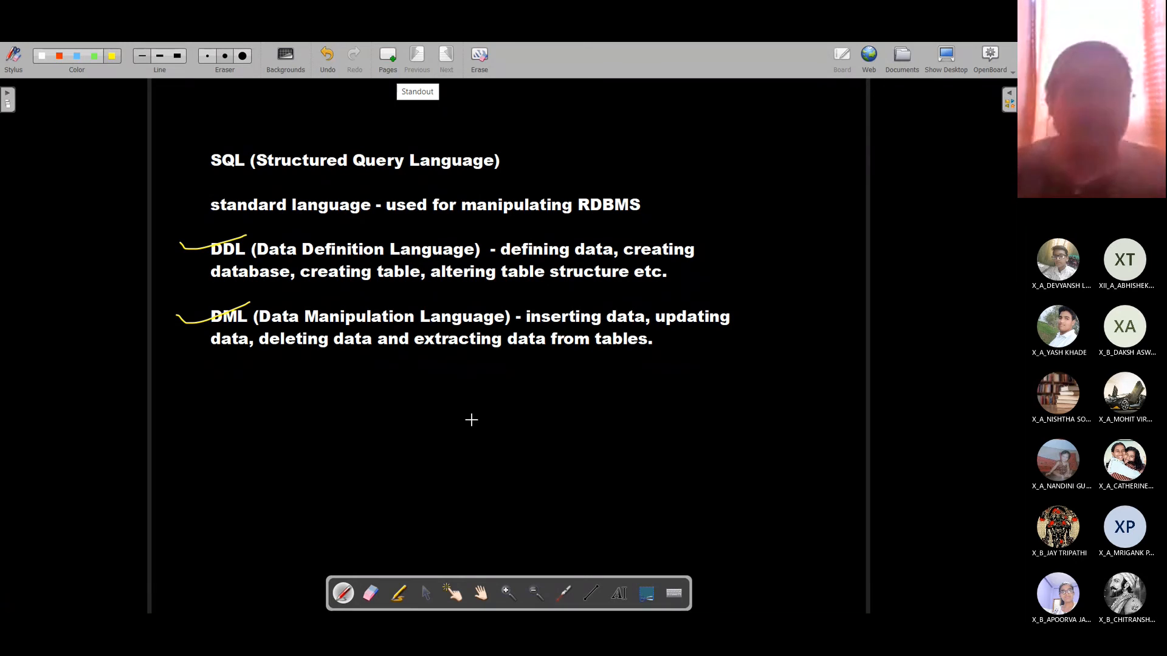
pyautogui.moveTo(244, 144)
pyautogui.mouseDown()
pyautogui.moveTo(207, 139)
pyautogui.moveTo(271, 189)
pyautogui.moveTo(228, 141)
pyautogui.mouseUp()
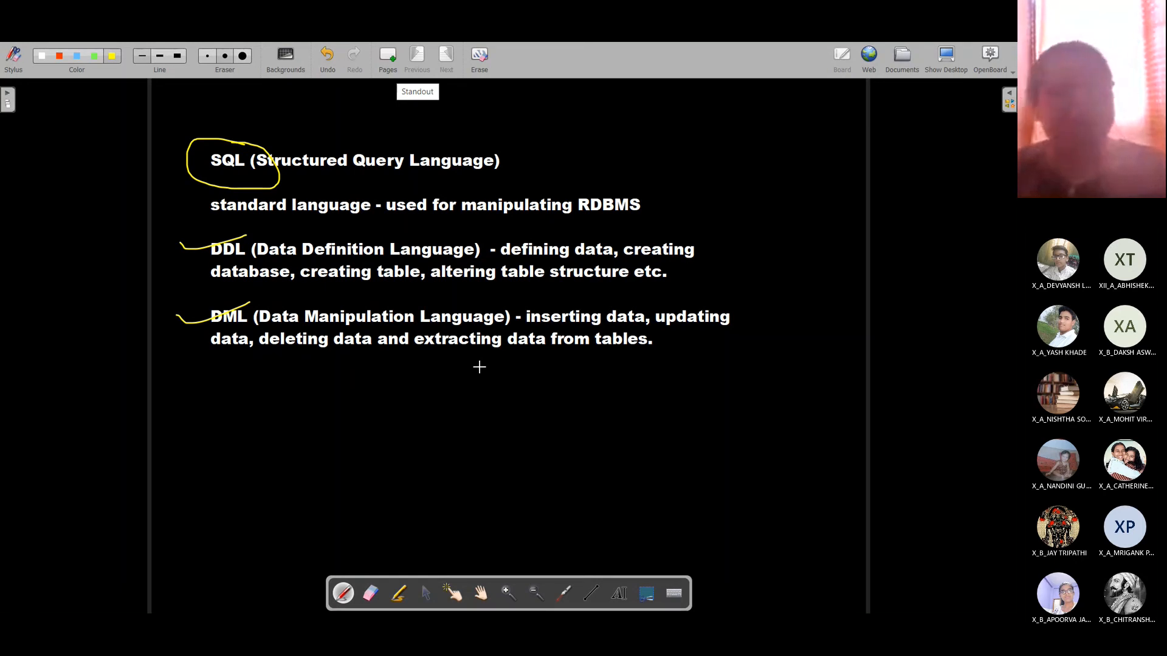
# Step: Write 'Creating table' and, on the next line, 'Syntax (Rule/format/structure) :-'
pyautogui.click(667, 352)
pyautogui.press('Return')
pyautogui.press('Return')
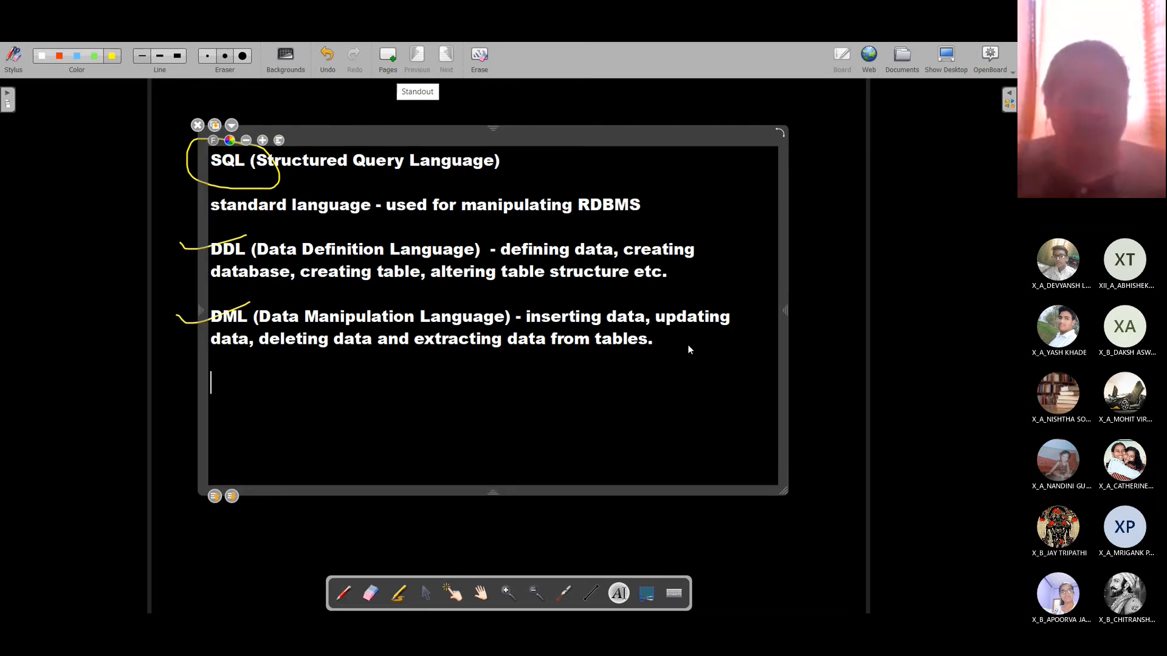
pyautogui.write('Creating tab')
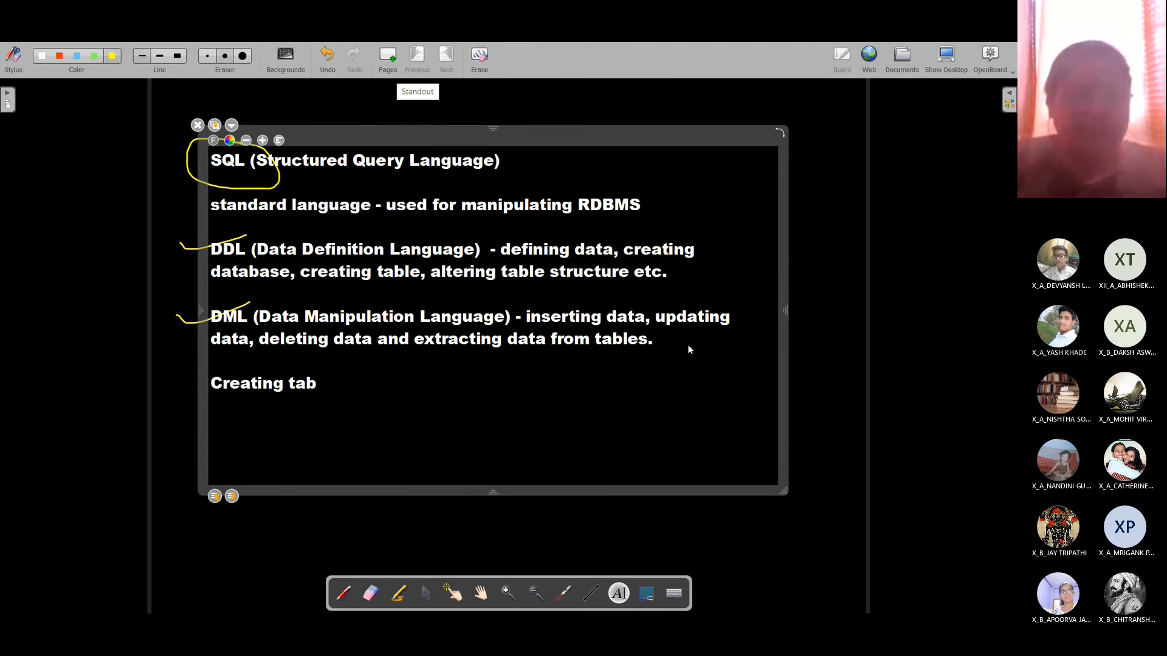
pyautogui.write('le')
pyautogui.press('Return')
pyautogui.press('Return')
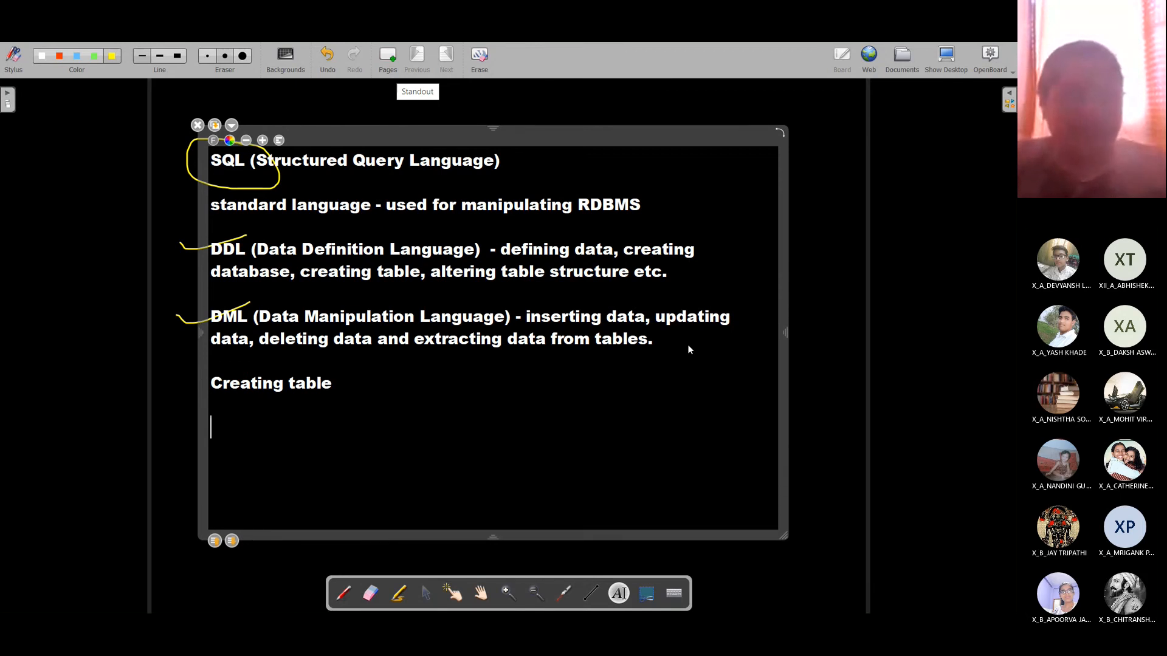
pyautogui.write('Sy')
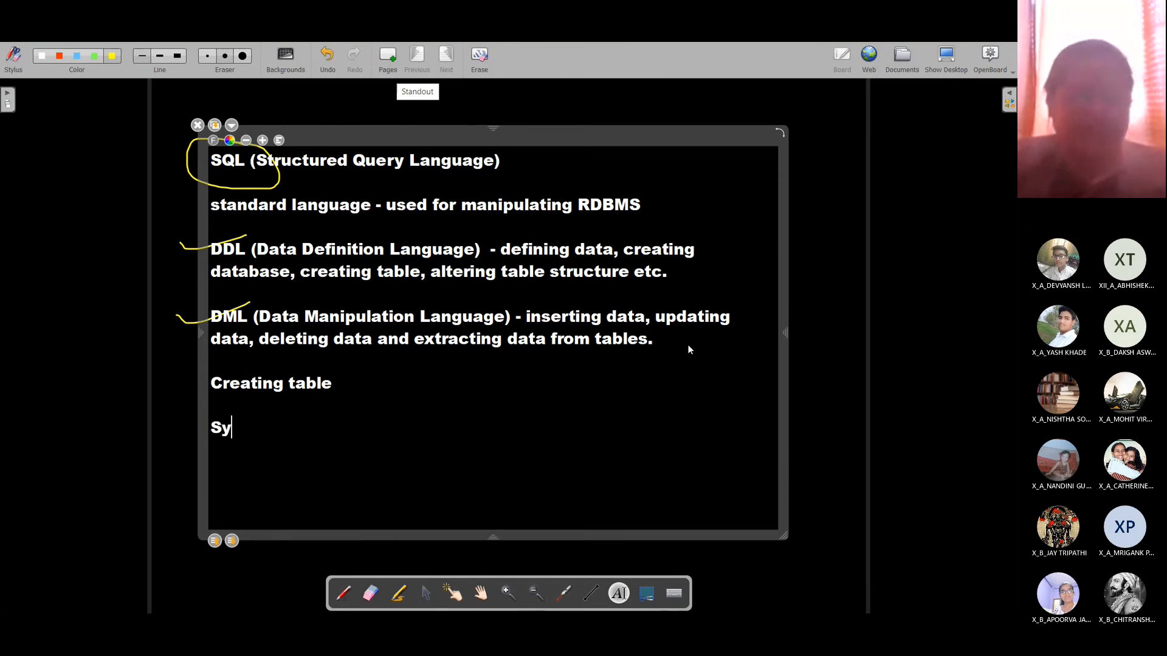
pyautogui.write('ntax')
pyautogui.write(' (:-')
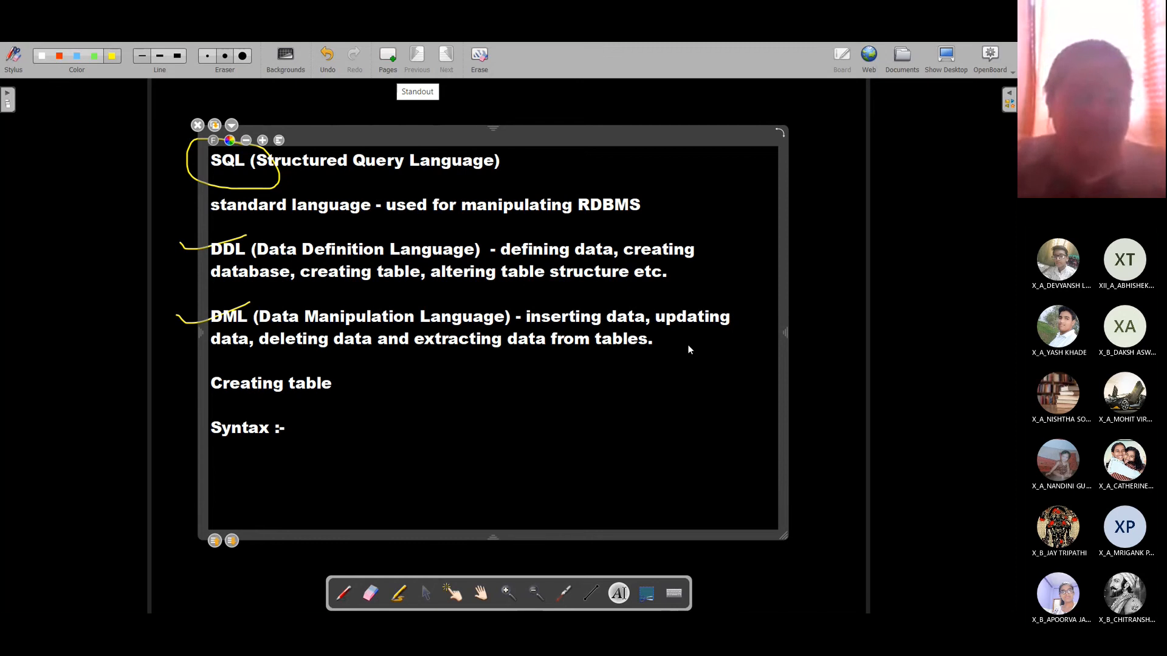
pyautogui.press('Left')
pyautogui.press('Left')
pyautogui.write('(')
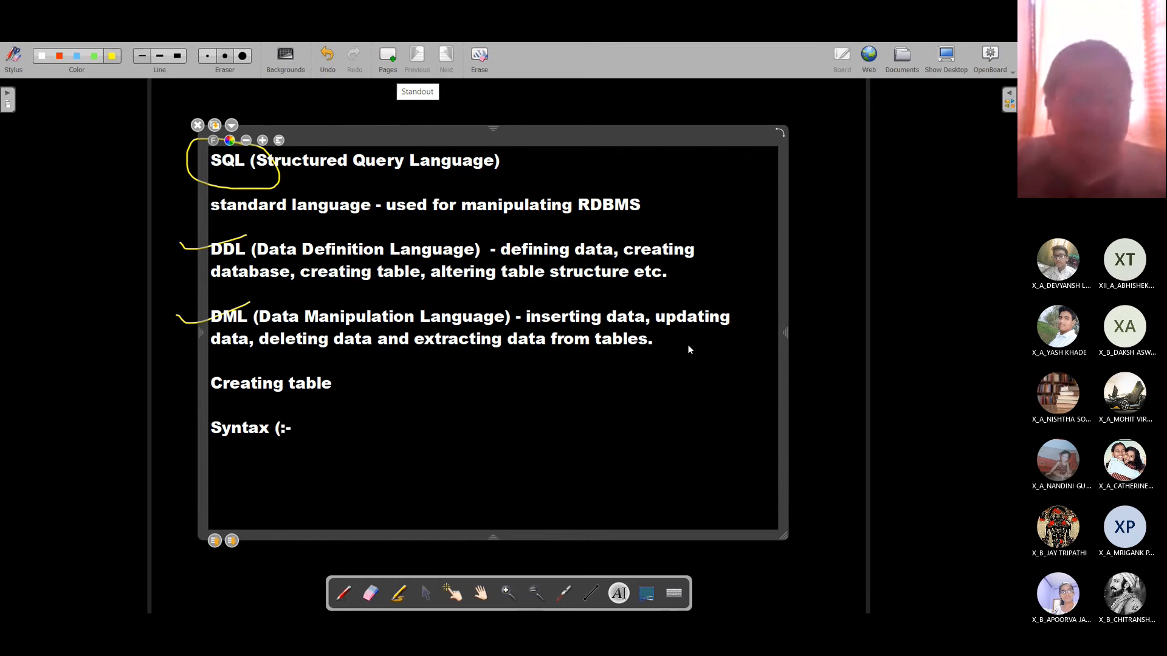
pyautogui.write('Rule/format')
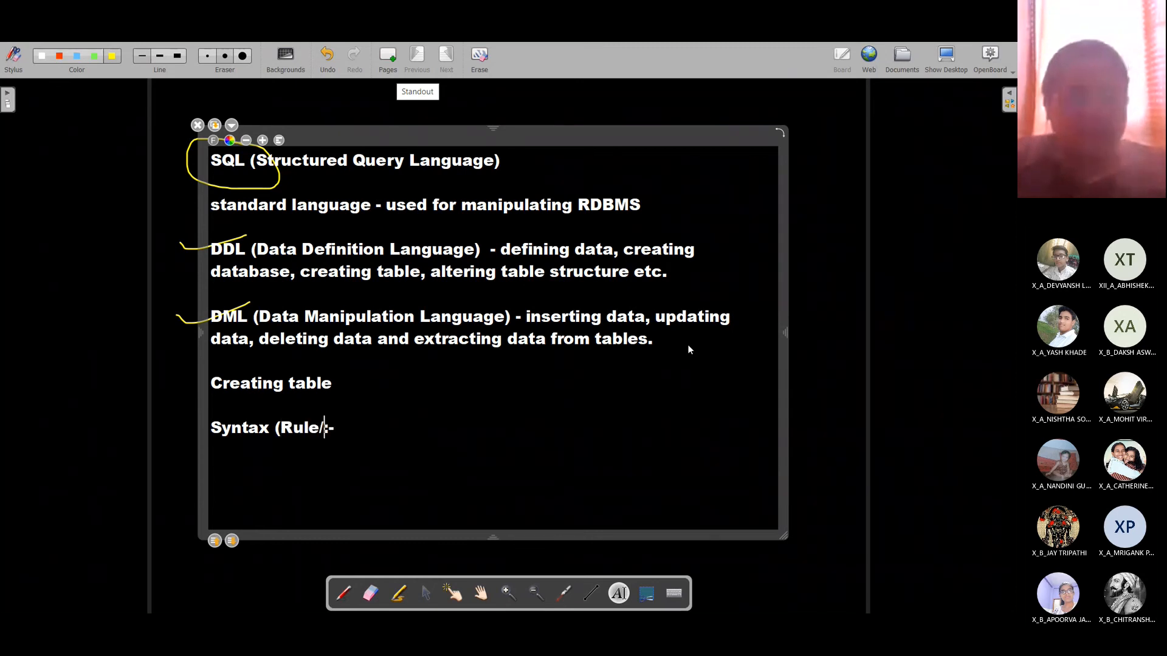
pyautogui.write('/structure')
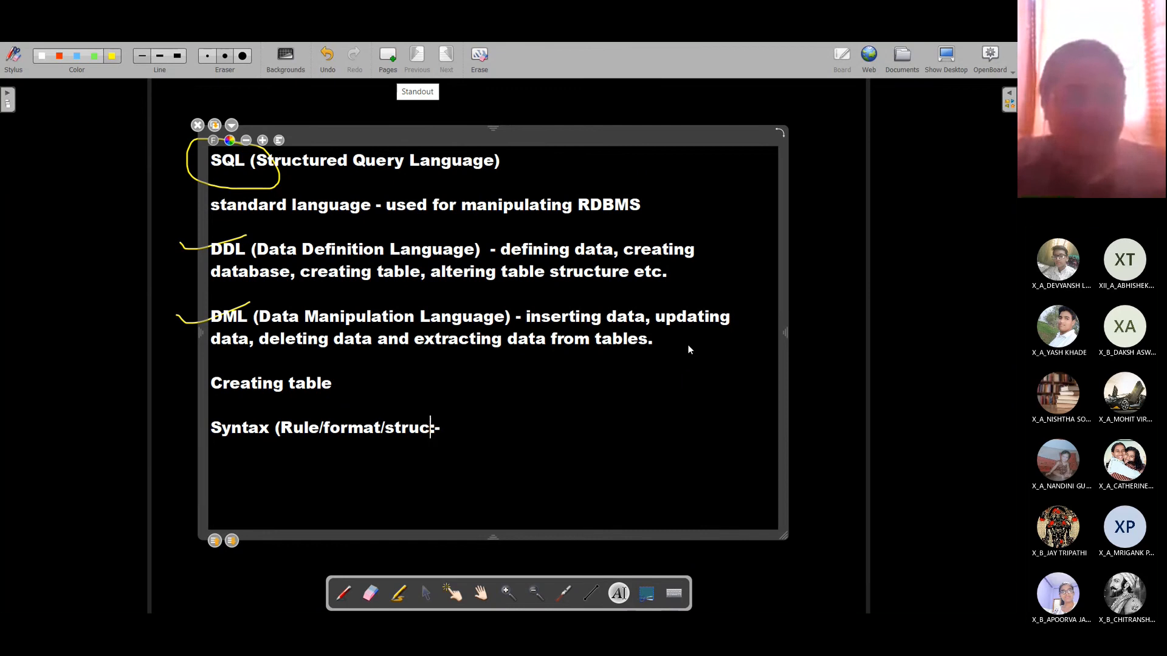
pyautogui.write(')')
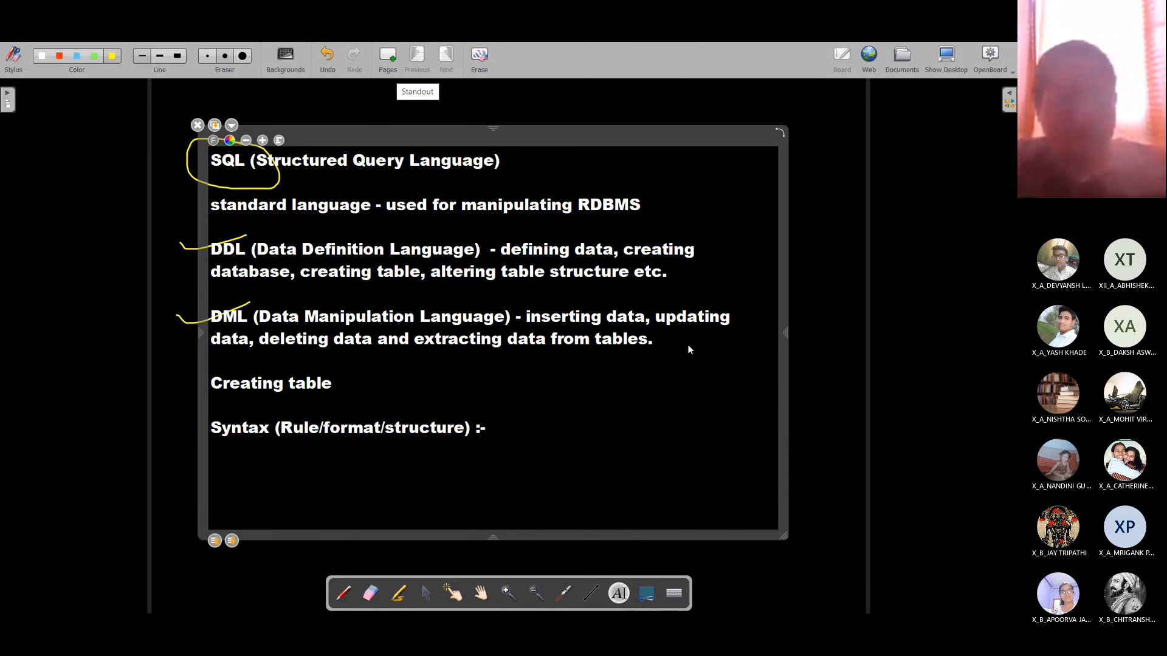
pyautogui.press('End')
pyautogui.press('Return')
pyautogui.press('Return')
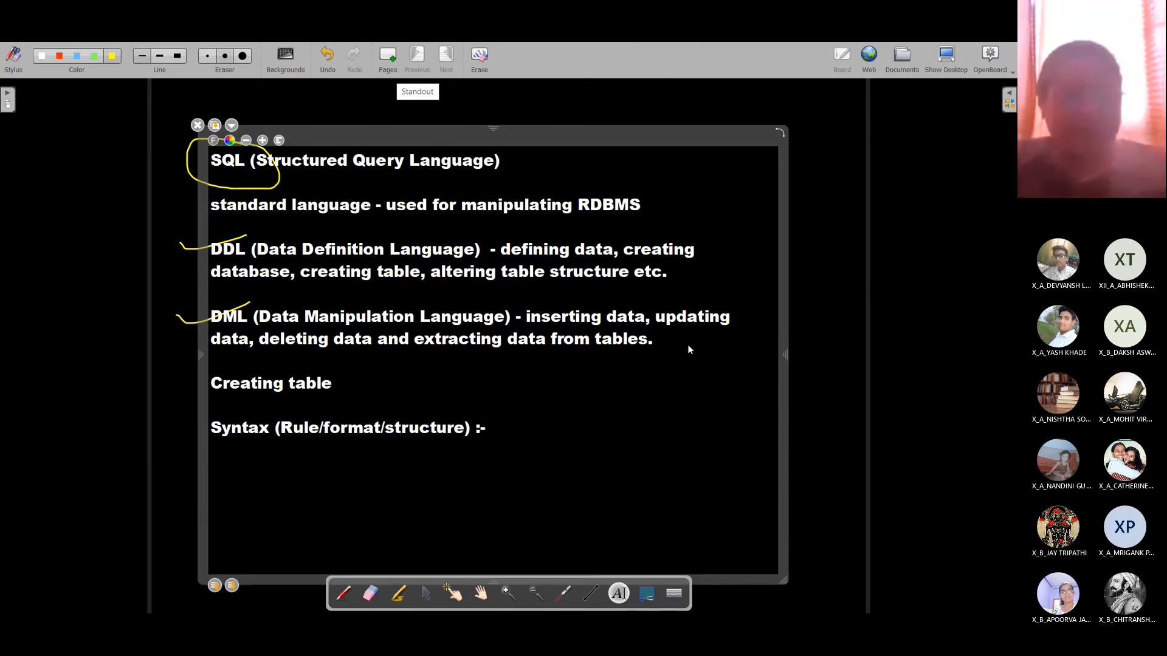
# Step: Write 'create table <table-name>' beneath the Syntax line
pyautogui.write('create t')
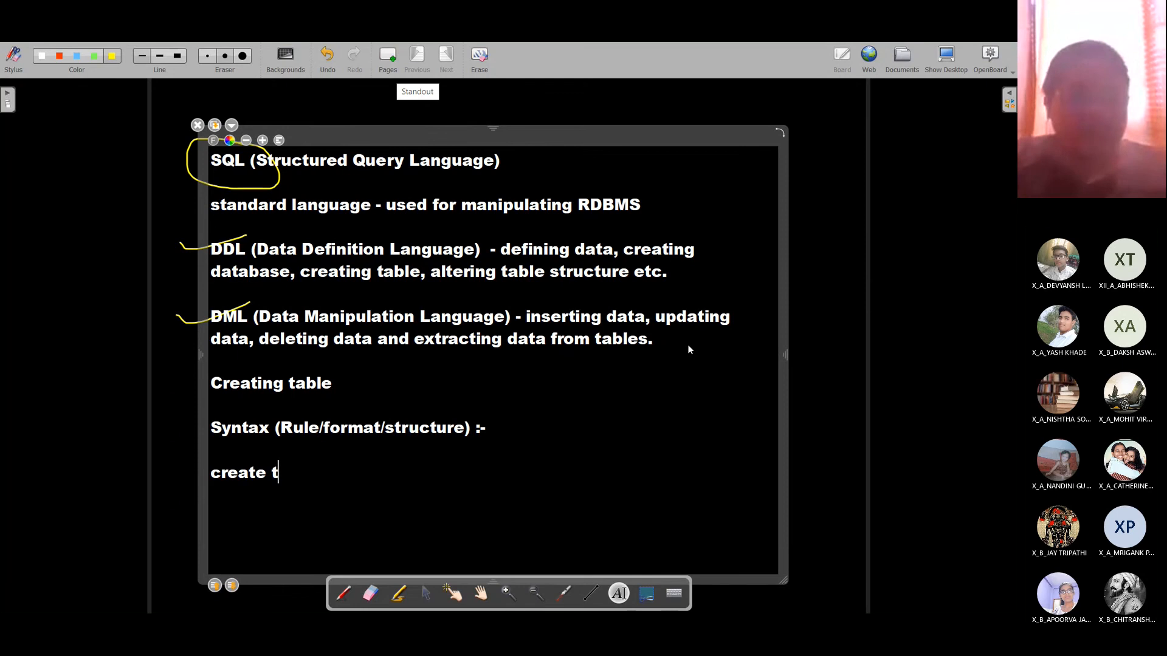
pyautogui.write('able <')
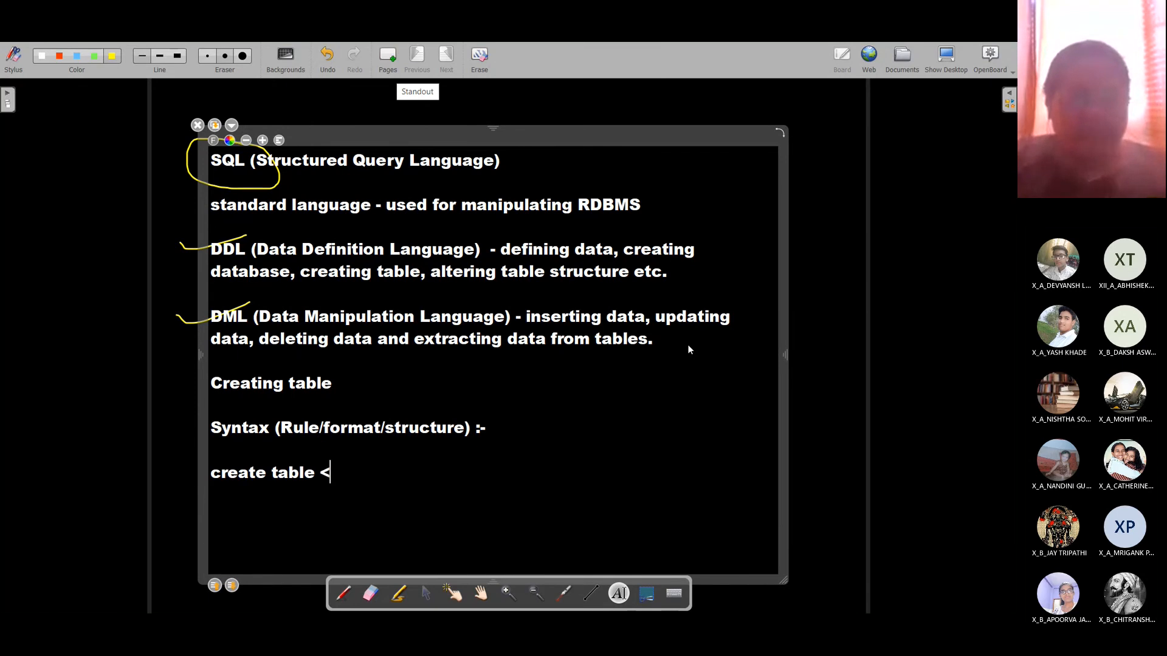
pyautogui.write('table')
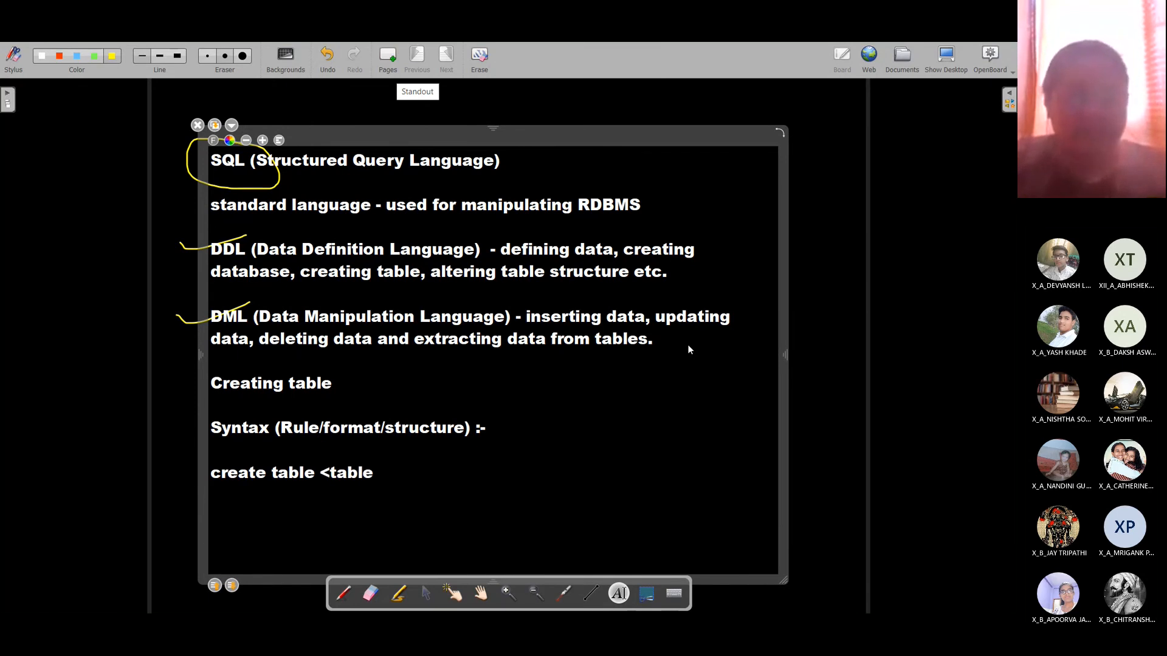
pyautogui.write('-name>')
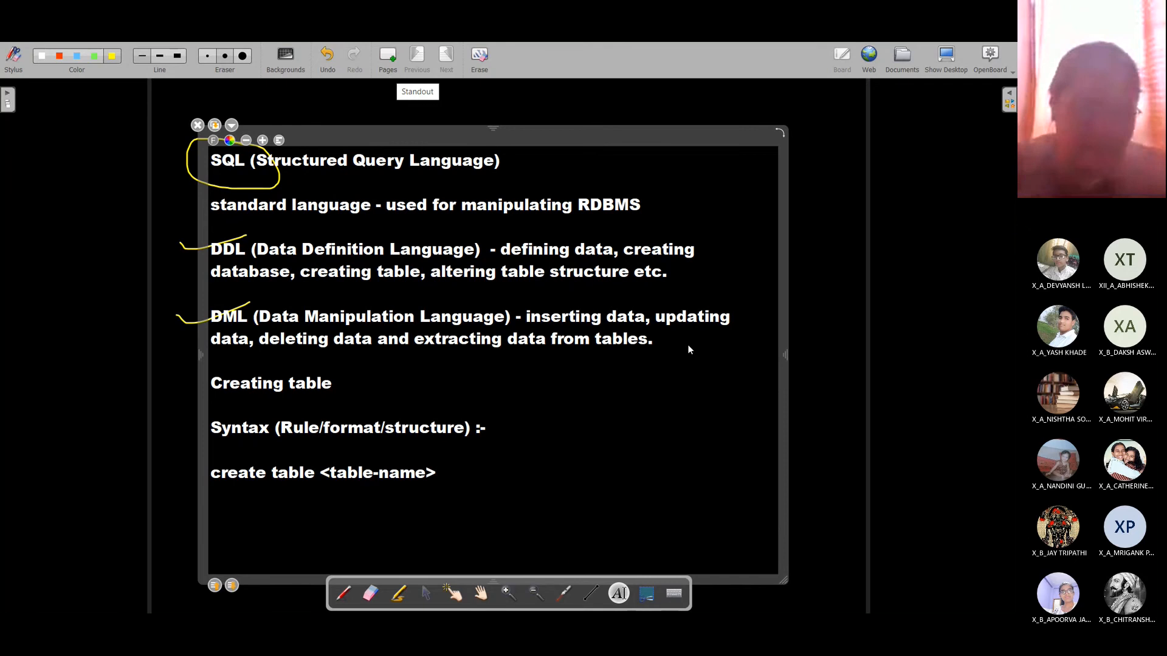
pyautogui.moveTo(434, 474); pyautogui.dragTo(323, 476)
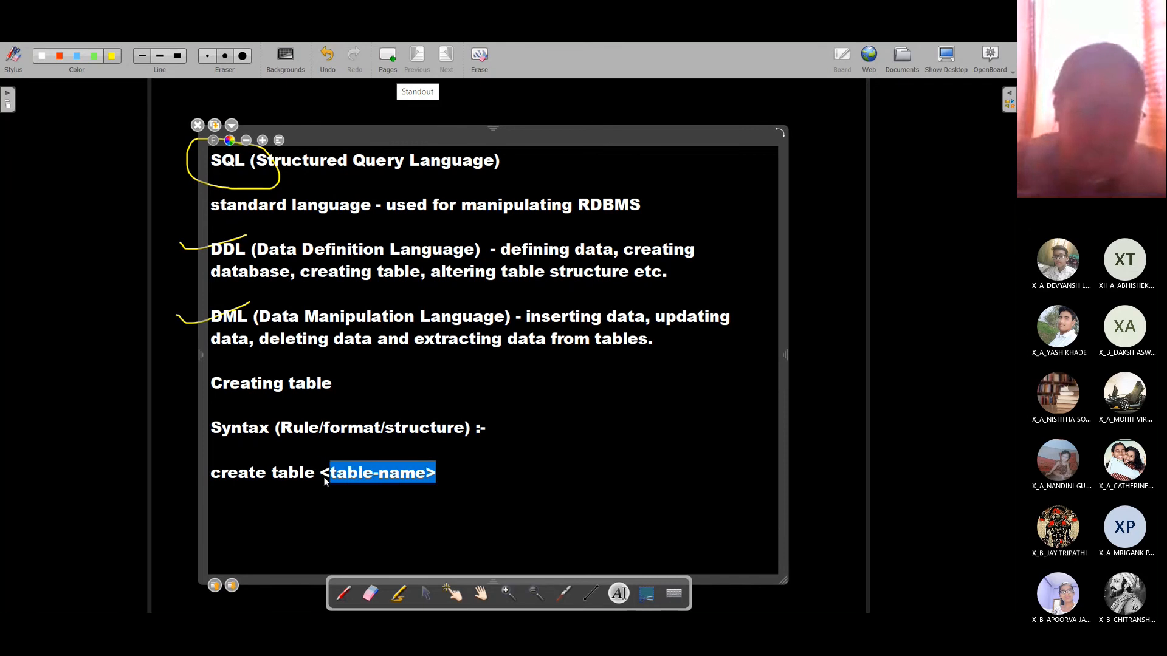
pyautogui.click(446, 475)
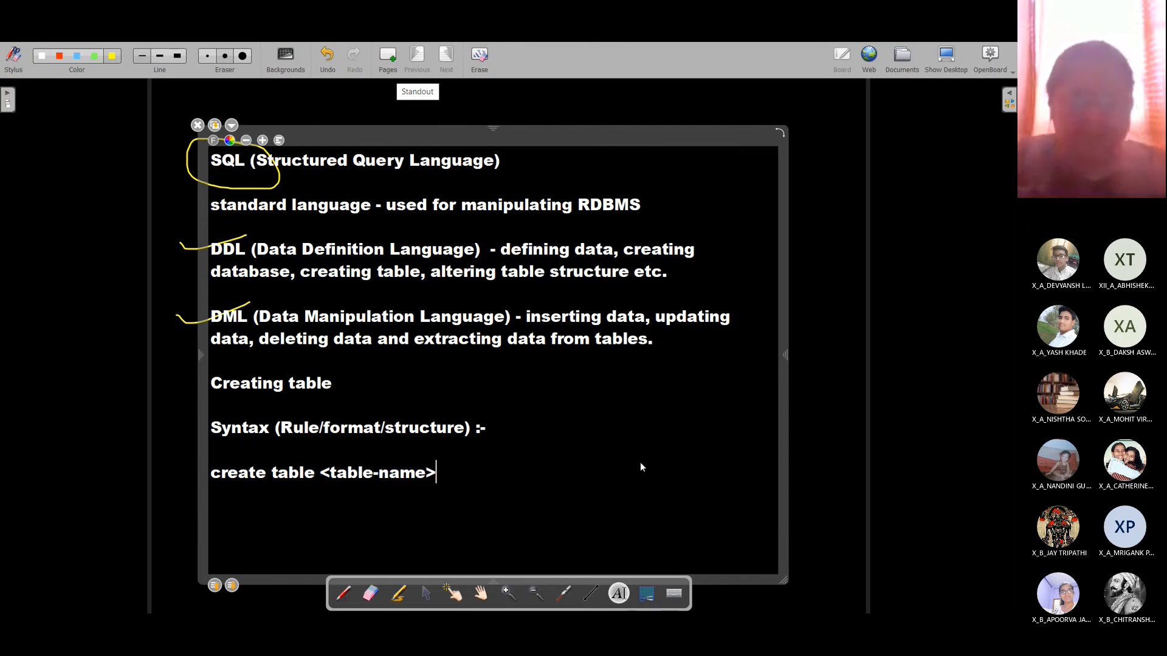
# Step: List '(field1 datatype1(size),', 'field2 datatype2(size),', an indented ':' and 'field-n datatype-n(size));'
pyautogui.press('Return')
pyautogui.write('(')
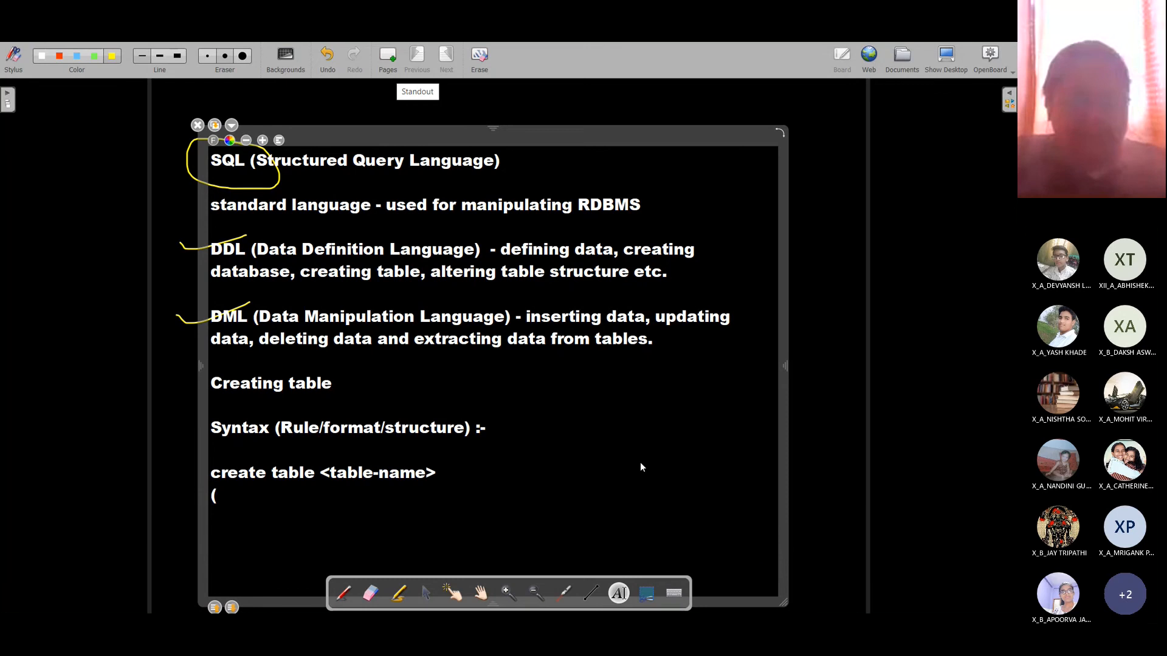
pyautogui.write('field1 ')
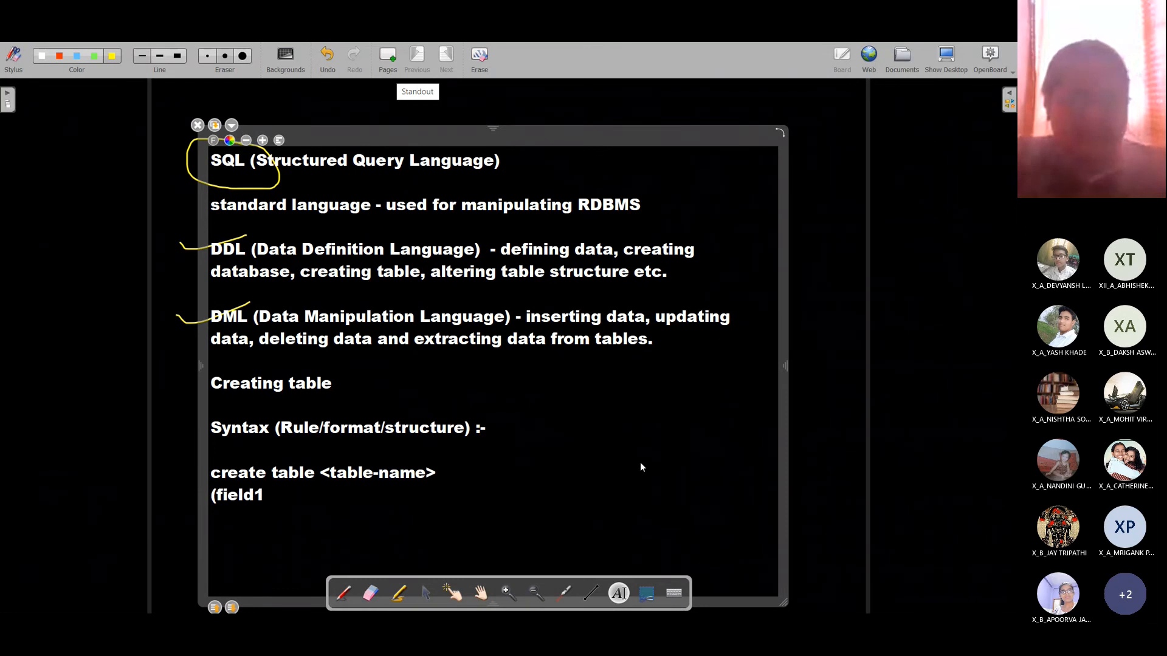
pyautogui.write('datatype')
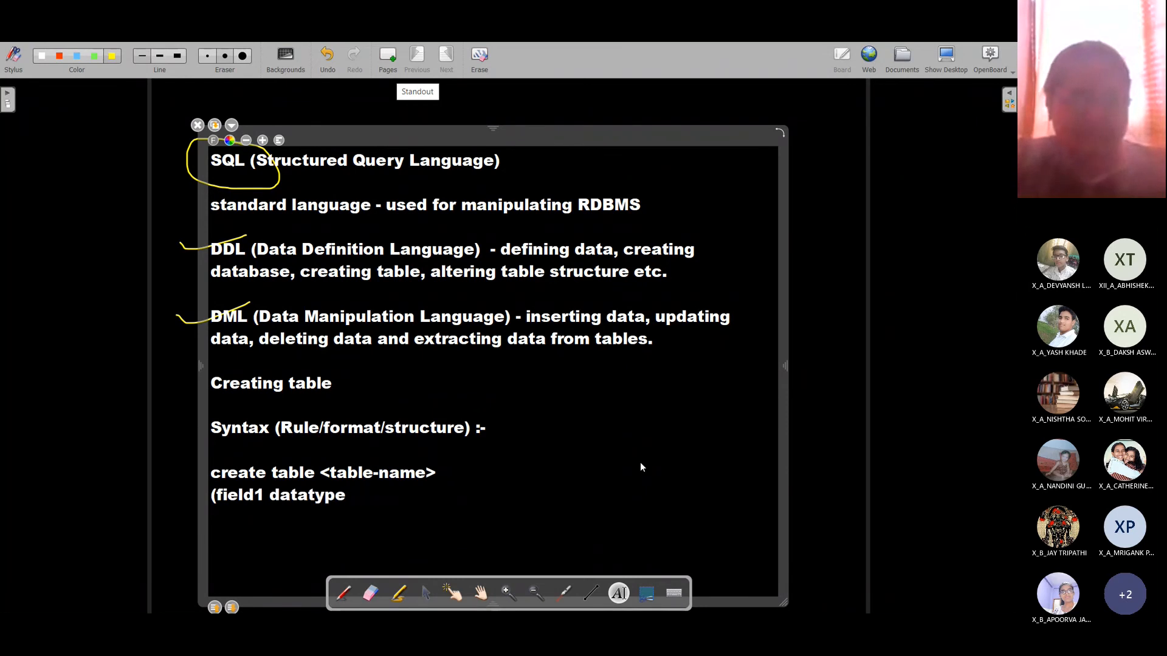
pyautogui.write('1(')
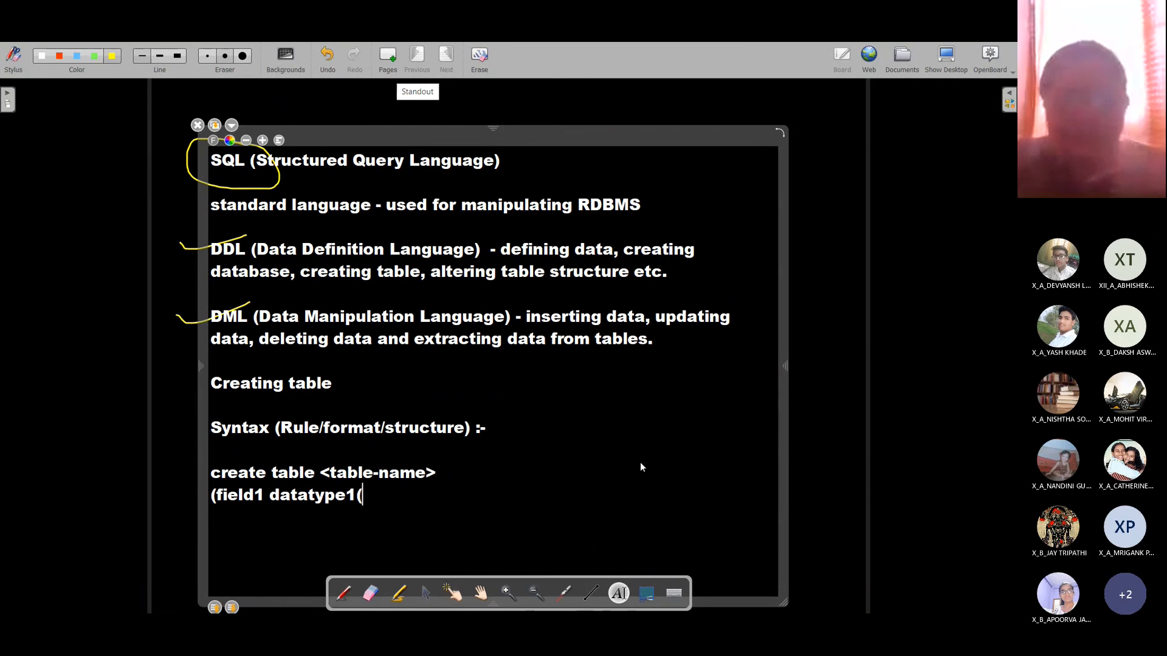
pyautogui.write('size),')
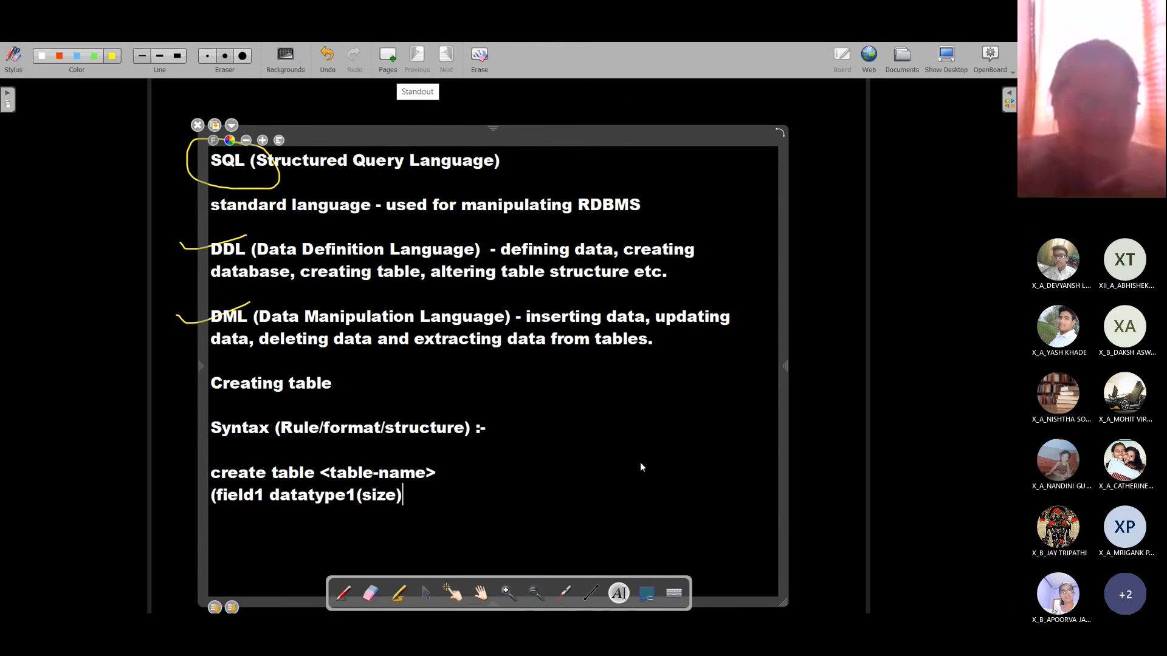
pyautogui.press('Return')
pyautogui.write('fi')
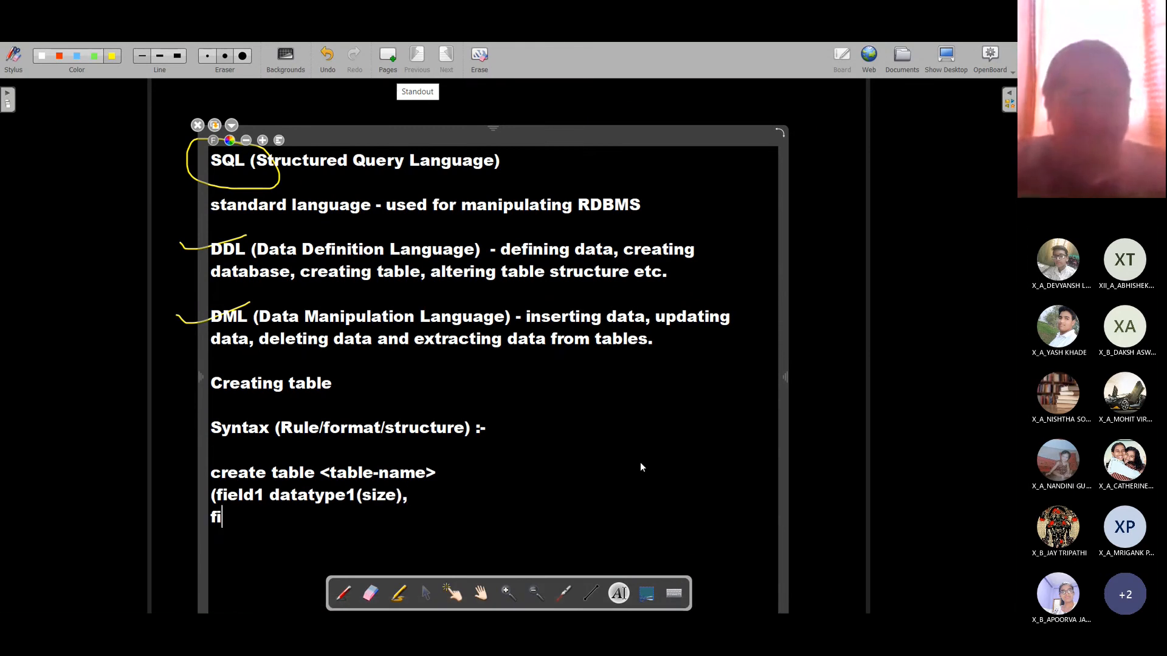
pyautogui.write('eld2 data')
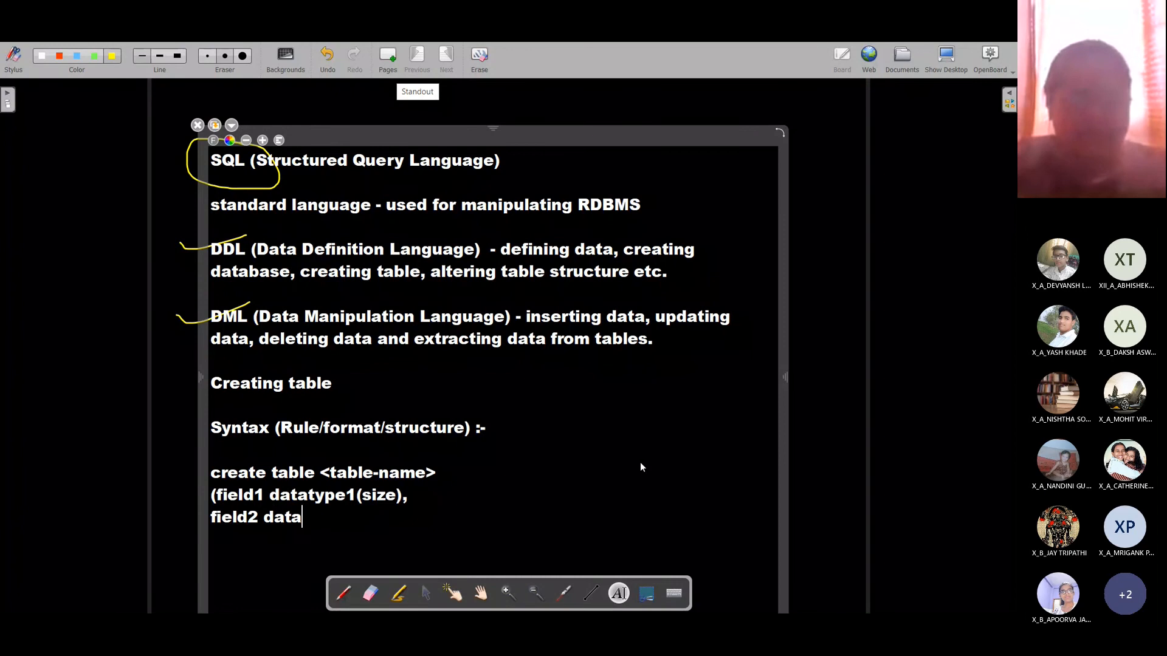
pyautogui.write('type2(')
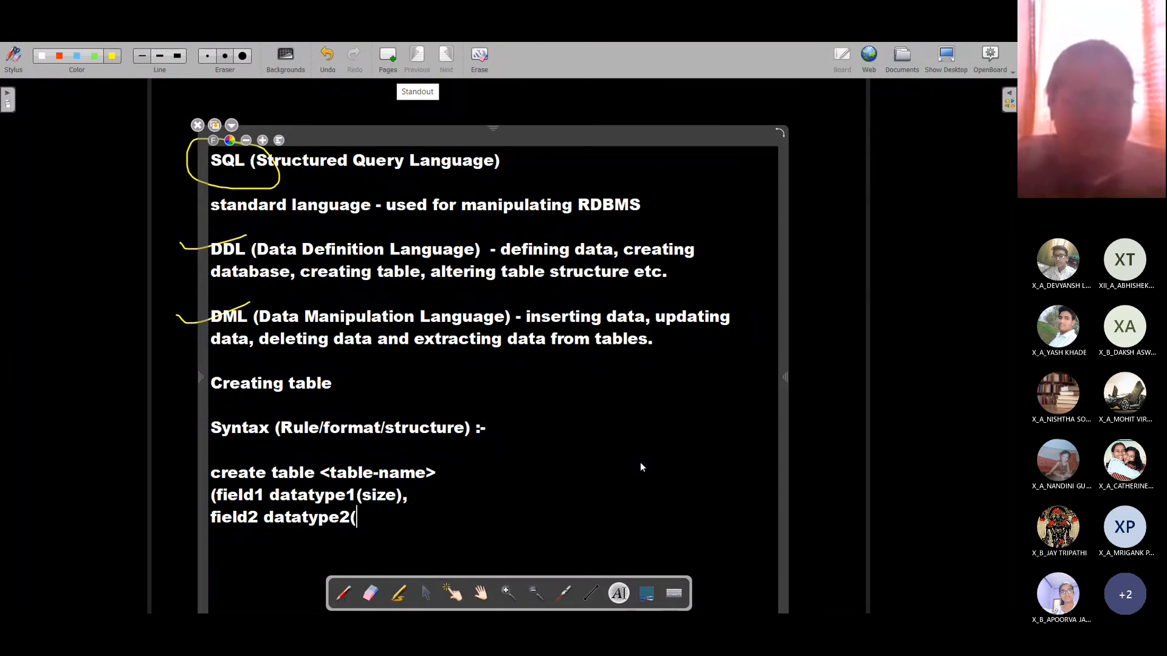
pyautogui.write('size),')
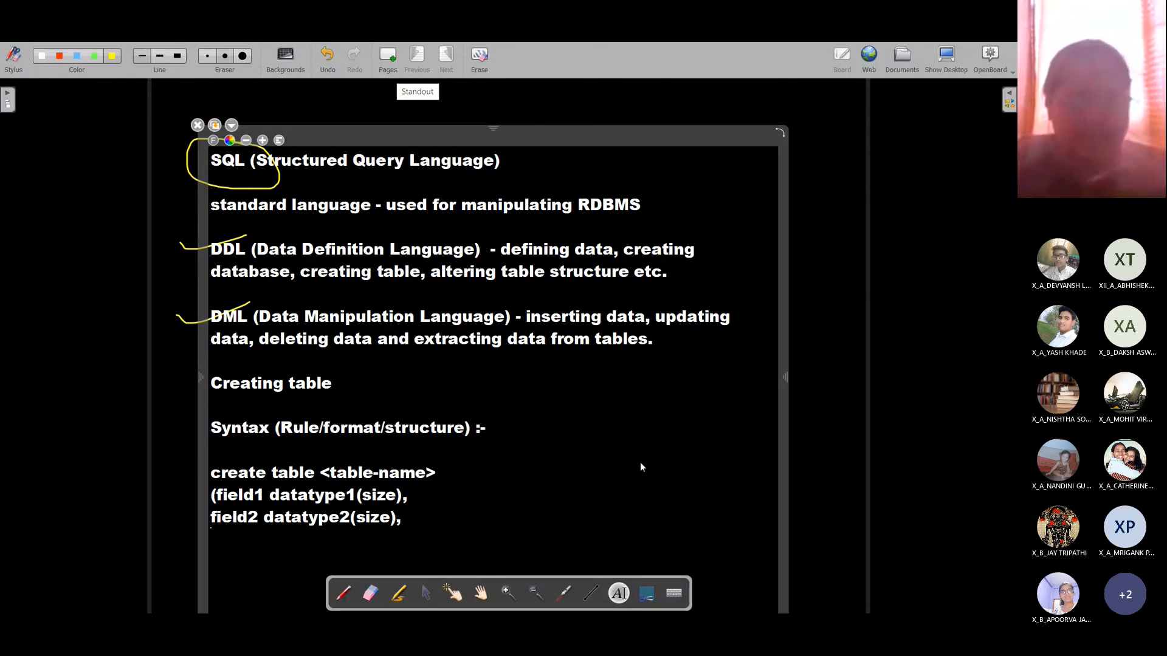
pyautogui.press('Return')
pyautogui.press('Tab')
pyautogui.write(':')
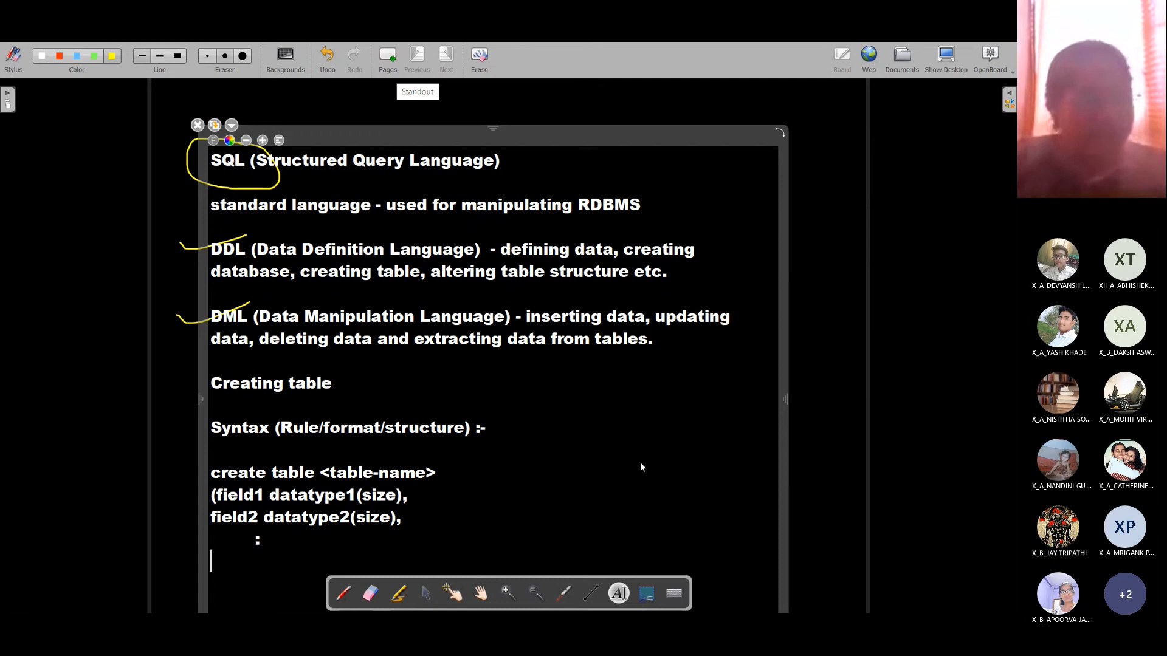
pyautogui.press('Return')
pyautogui.write('field')
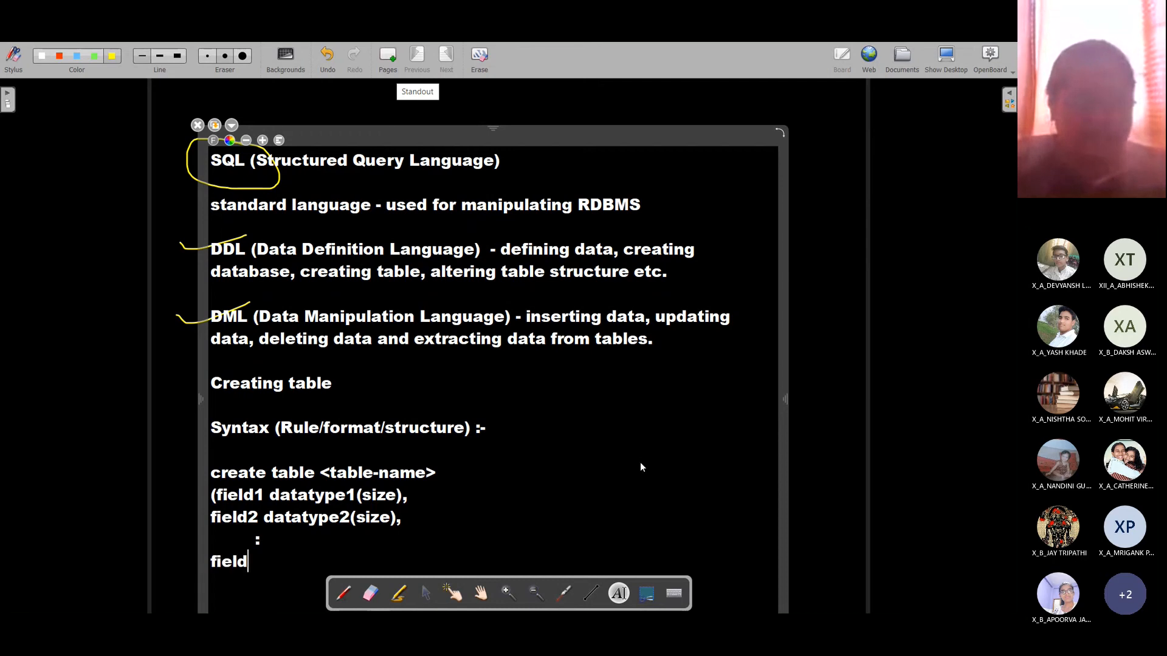
pyautogui.write('-n datatyoe')
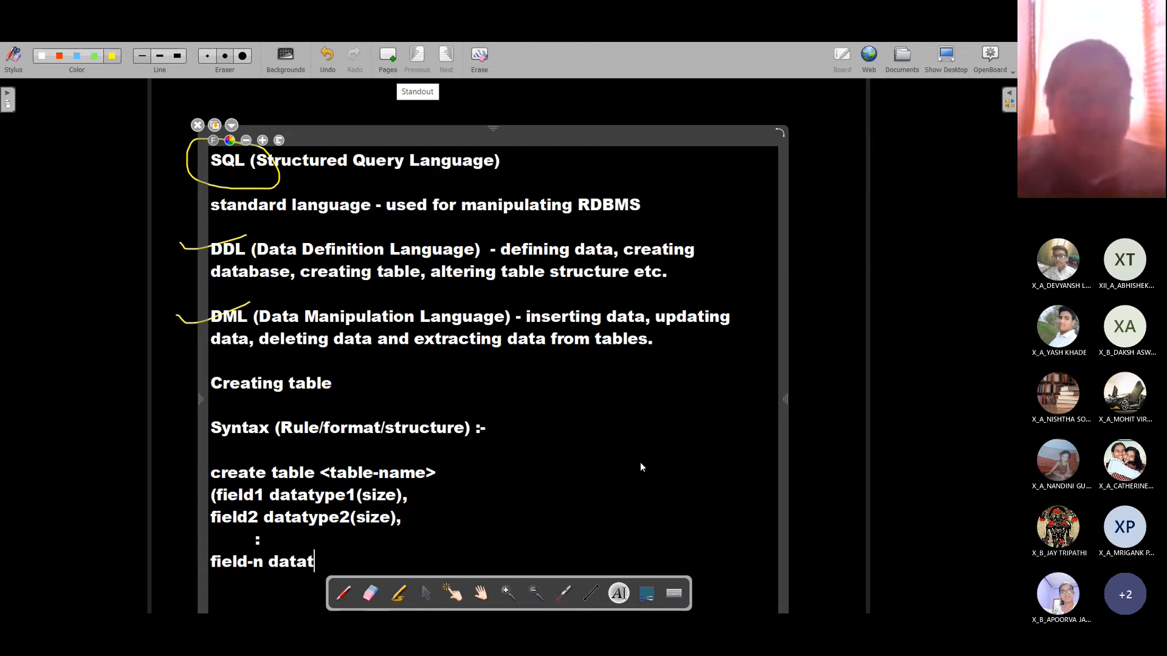
pyautogui.press('BackSpace')
pyautogui.press('BackSpace')
pyautogui.write('pe')
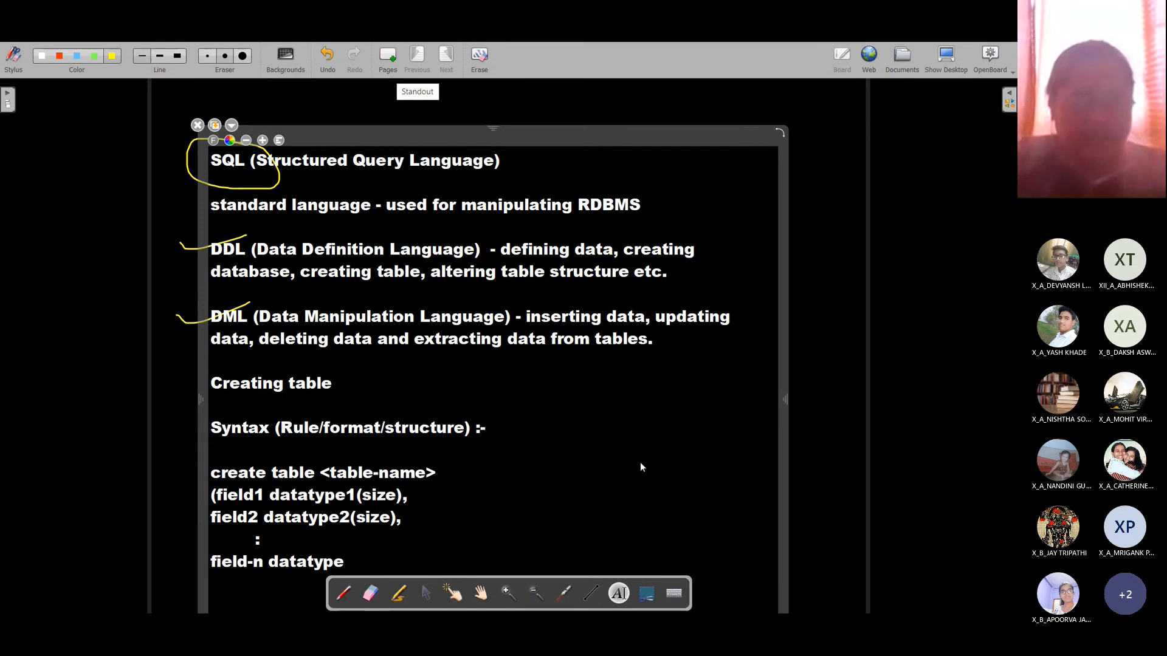
pyautogui.write('-n')
pyautogui.press('BackSpace')
pyautogui.write('-n')
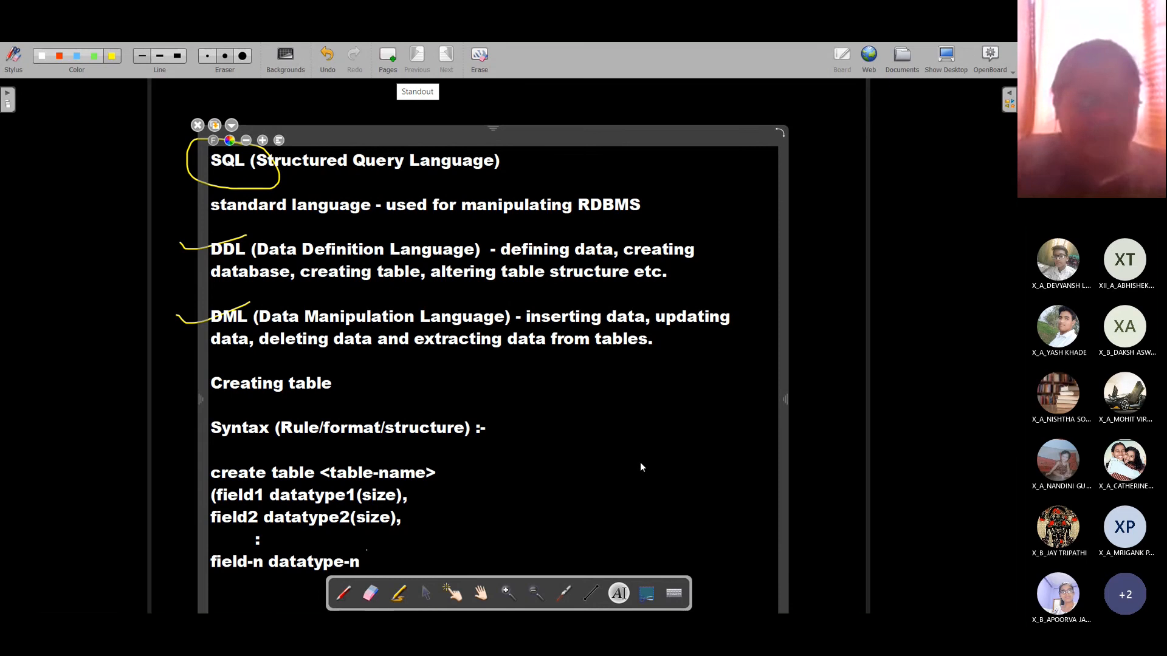
pyautogui.write('(size))')
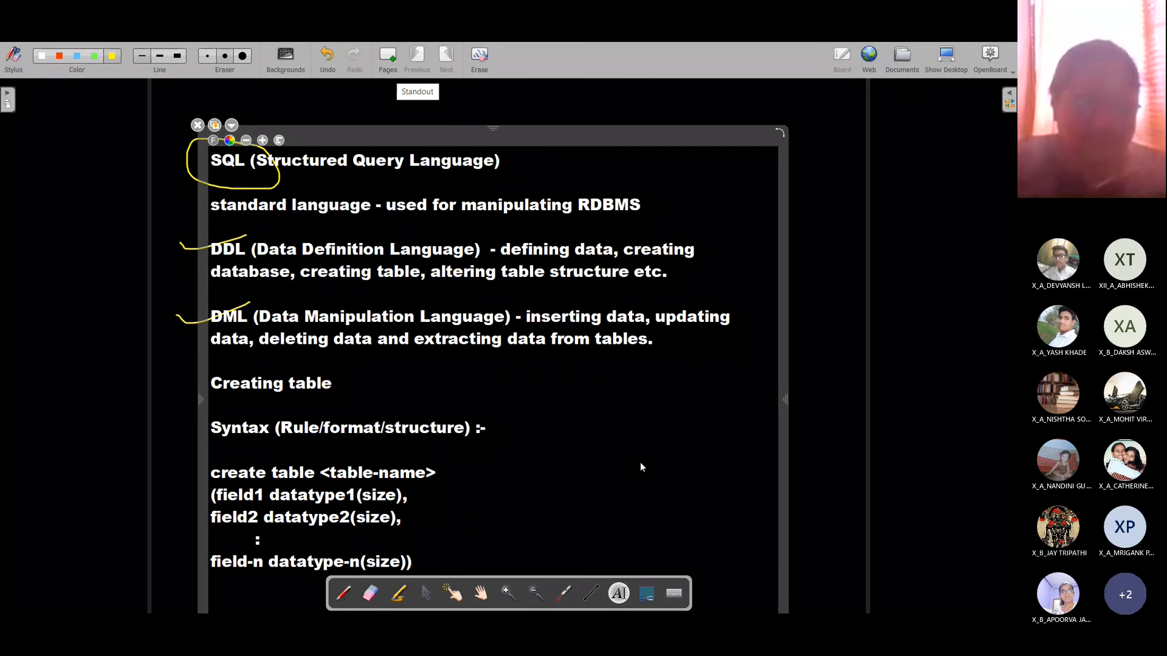
pyautogui.write(';')
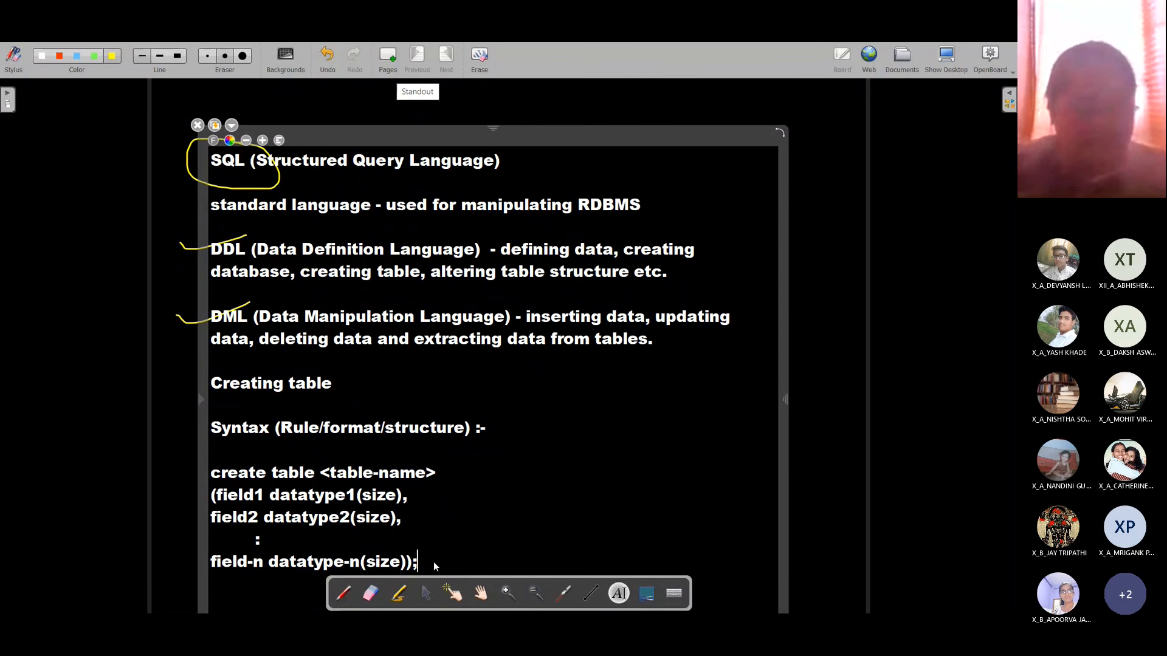
# Step: Deselect the create table syntax, nudge the notes left, and remove a stray empty text box
pyautogui.moveTo(429, 562); pyautogui.dragTo(206, 471)
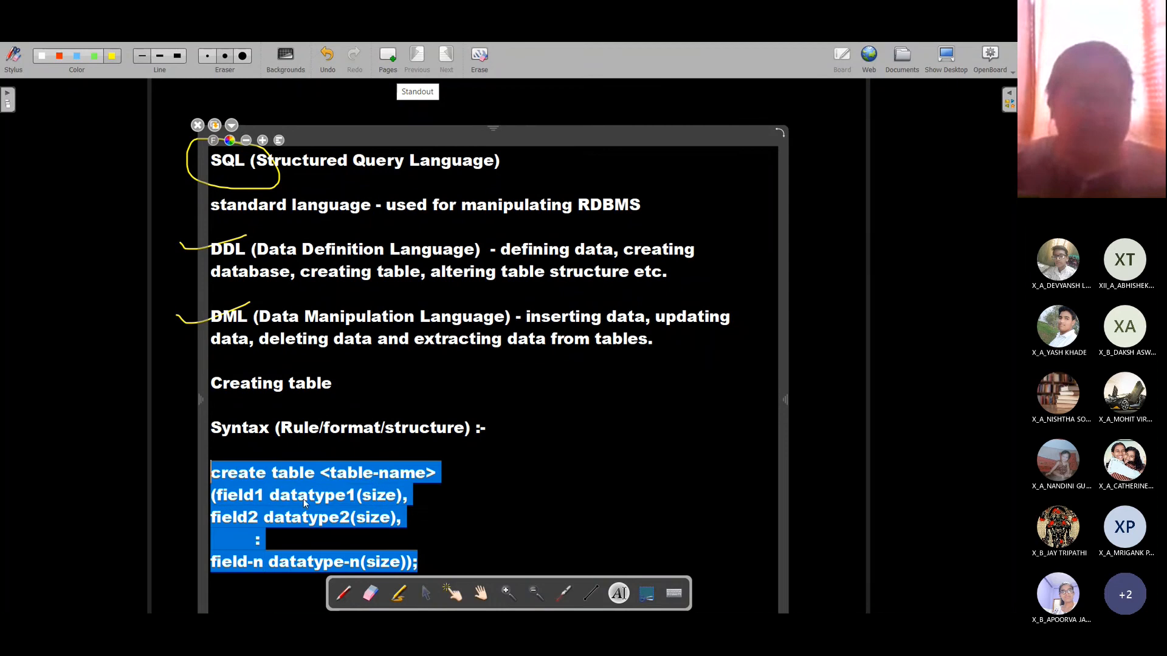
pyautogui.click(476, 486)
pyautogui.click(432, 563)
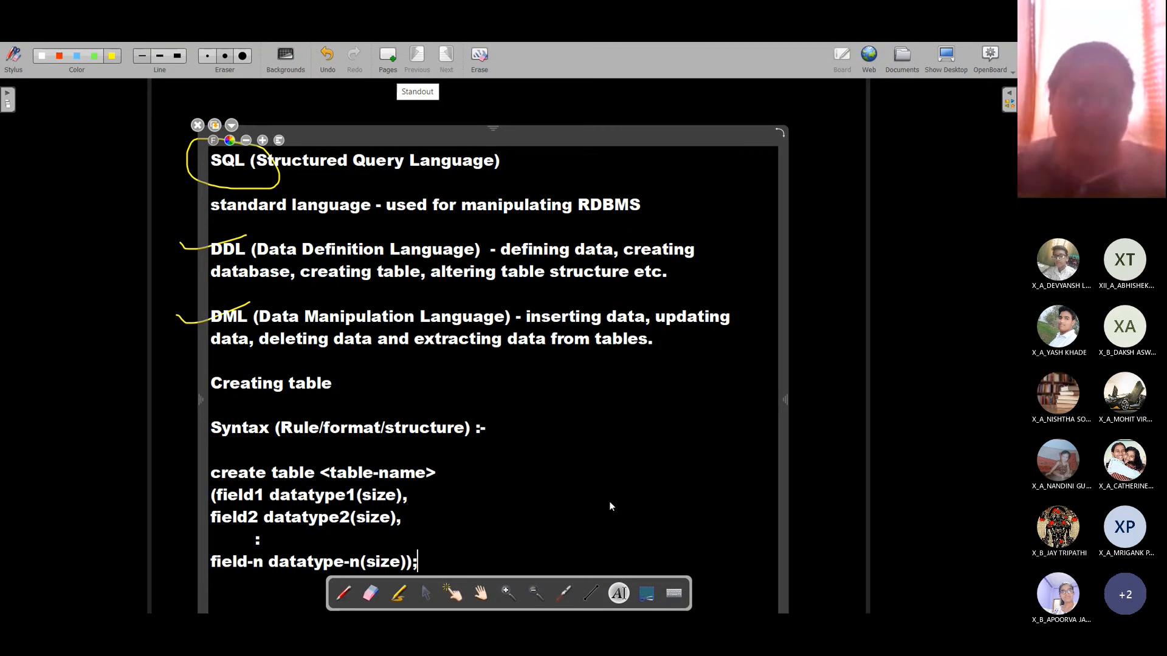
pyautogui.moveTo(519, 135)
pyautogui.mouseDown()
pyautogui.moveTo(522, 108)
pyautogui.moveTo(509, 135)
pyautogui.mouseUp()
pyautogui.click(809, 255)
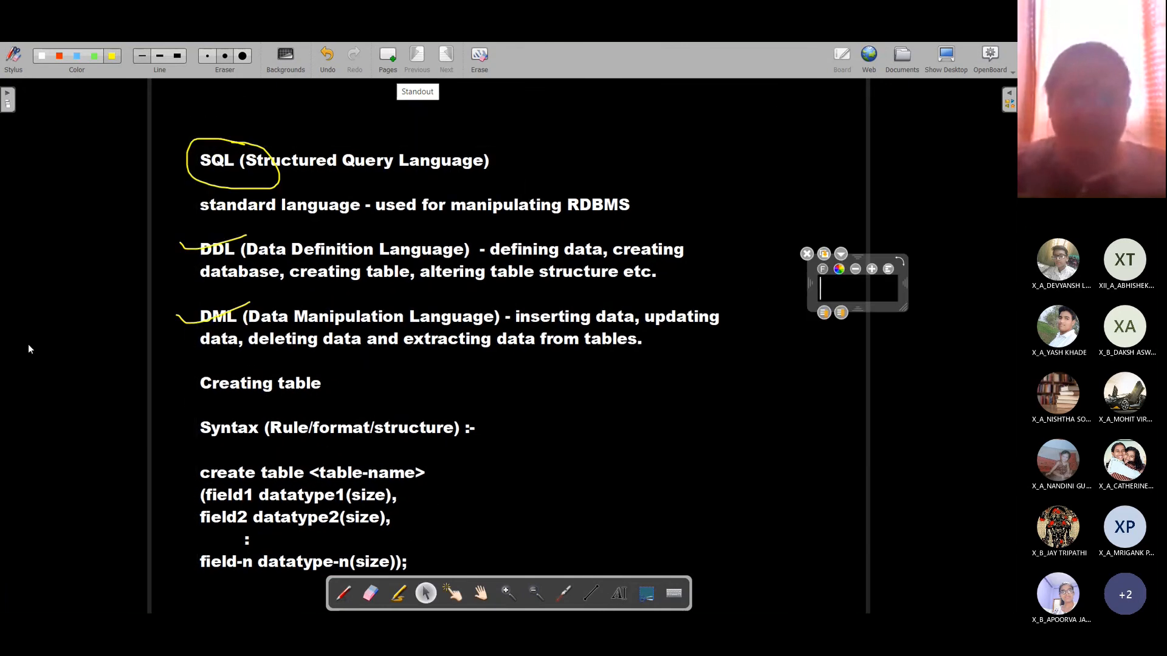
pyautogui.click(806, 254)
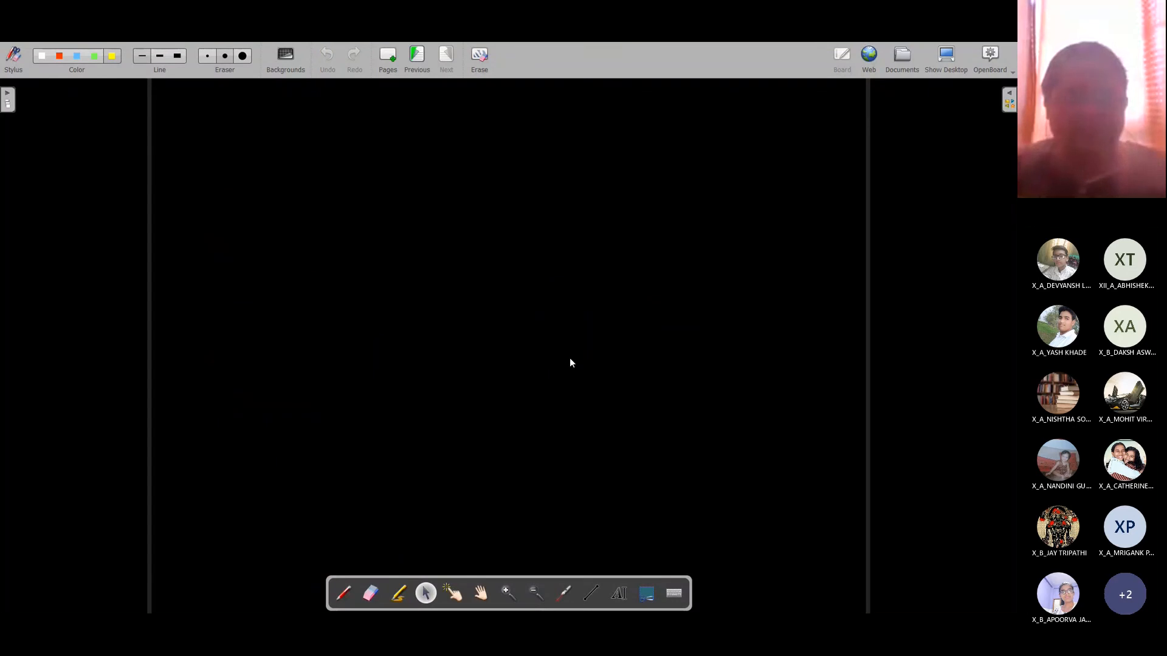
# Step: Add a text box reading 'Q:1. Create a table named "Student" with the following fields :-'
pyautogui.click(620, 594)
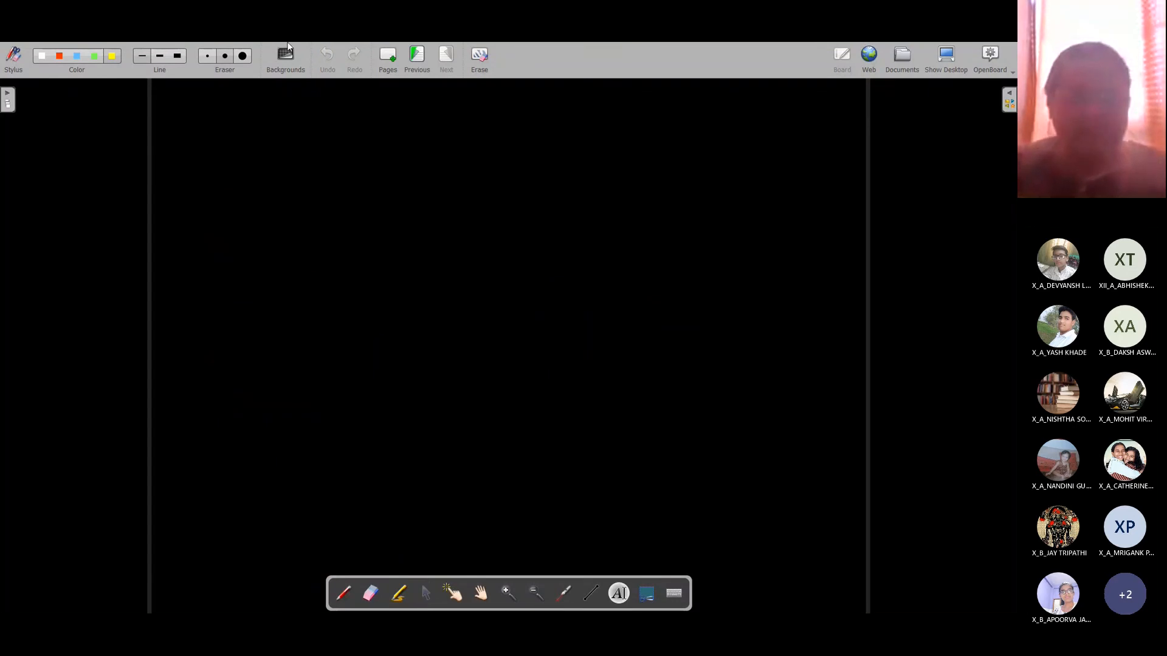
pyautogui.click(194, 137)
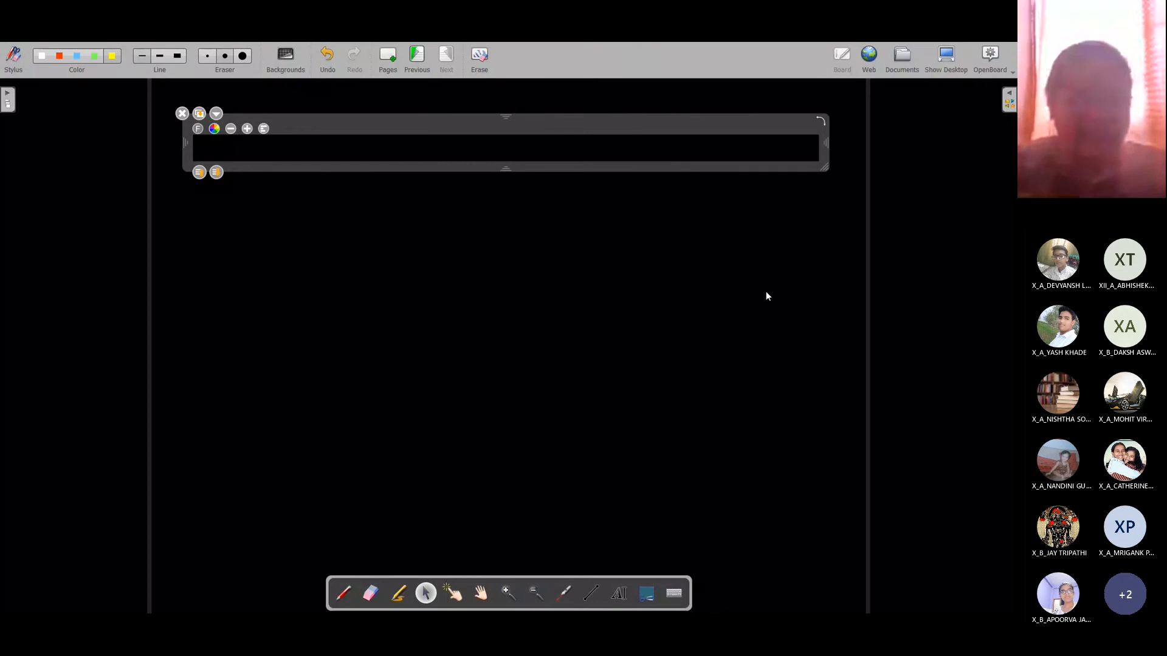
pyautogui.write('Q:')
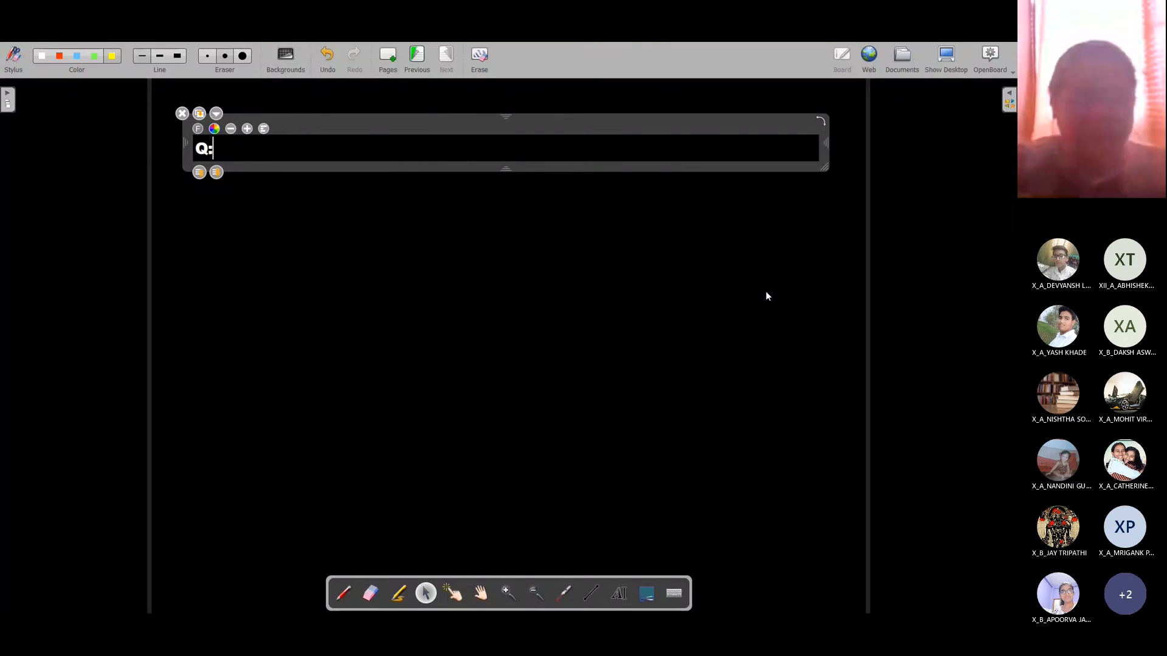
pyautogui.write('1. Creata')
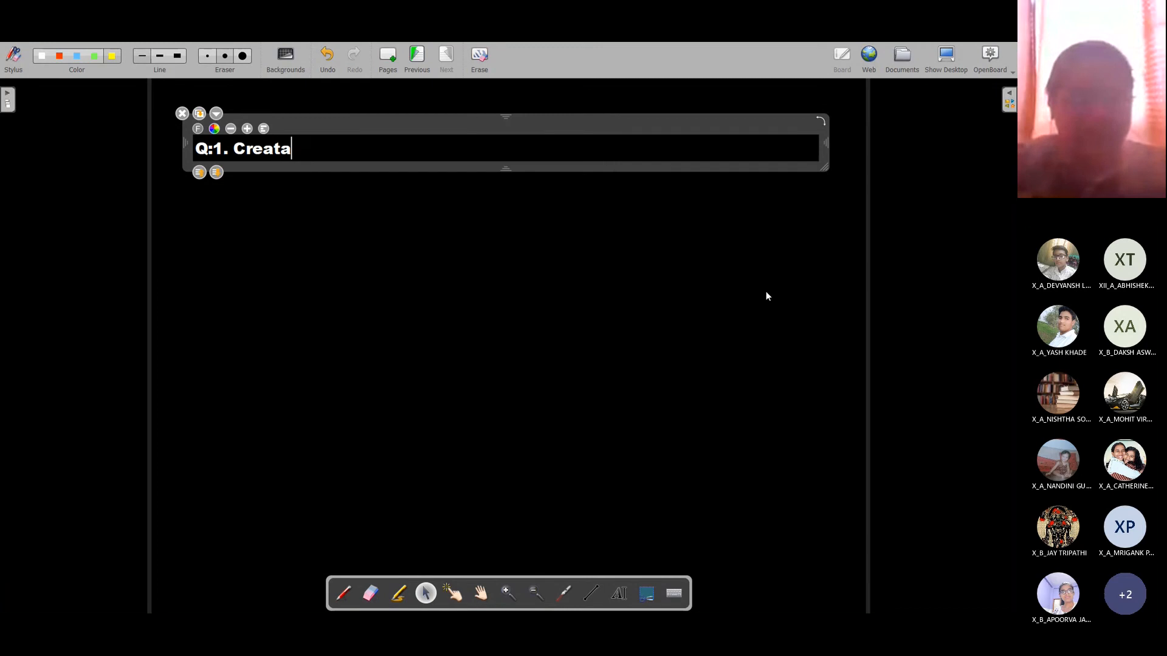
pyautogui.press('BackSpace')
pyautogui.write('e a table')
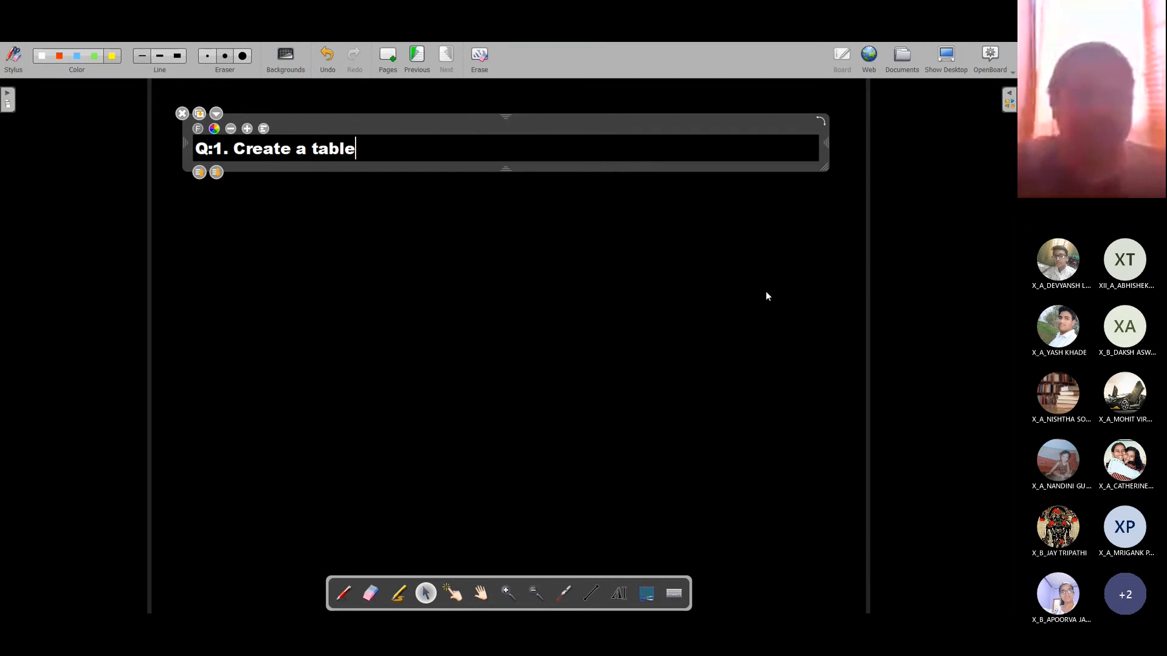
pyautogui.write(' student')
pyautogui.press('BackSpace')
pyautogui.press('BackSpace')
pyautogui.press('BackSpace')
pyautogui.press('BackSpace')
pyautogui.press('BackSpace')
pyautogui.press('BackSpace')
pyautogui.press('BackSpace')
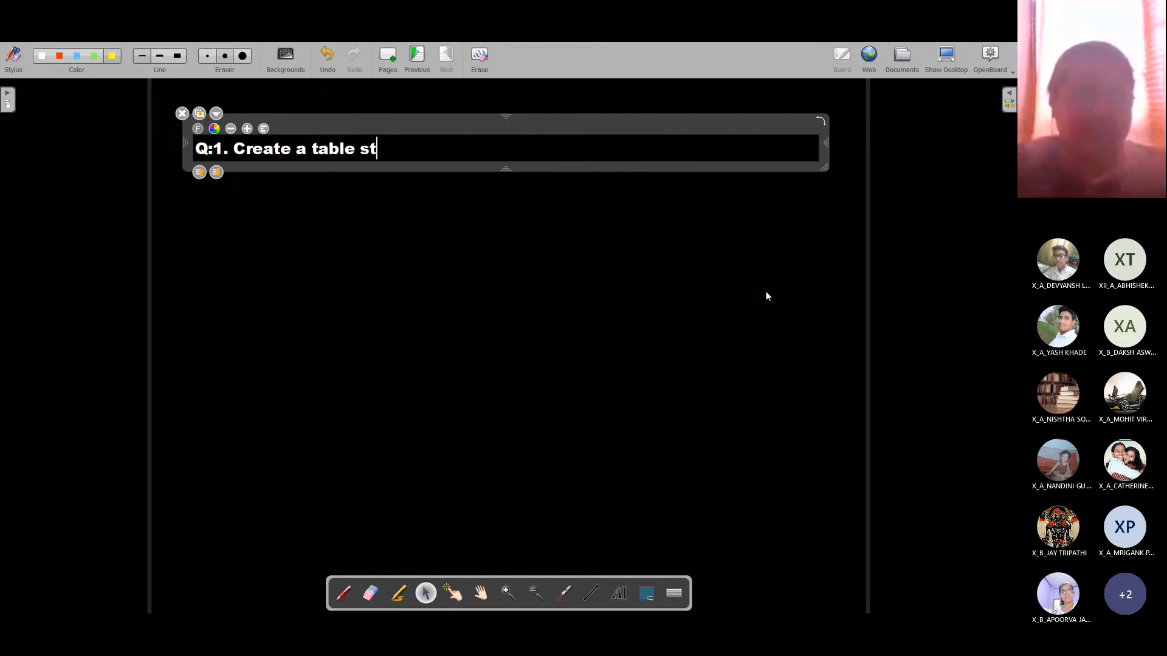
pyautogui.write('named "S')
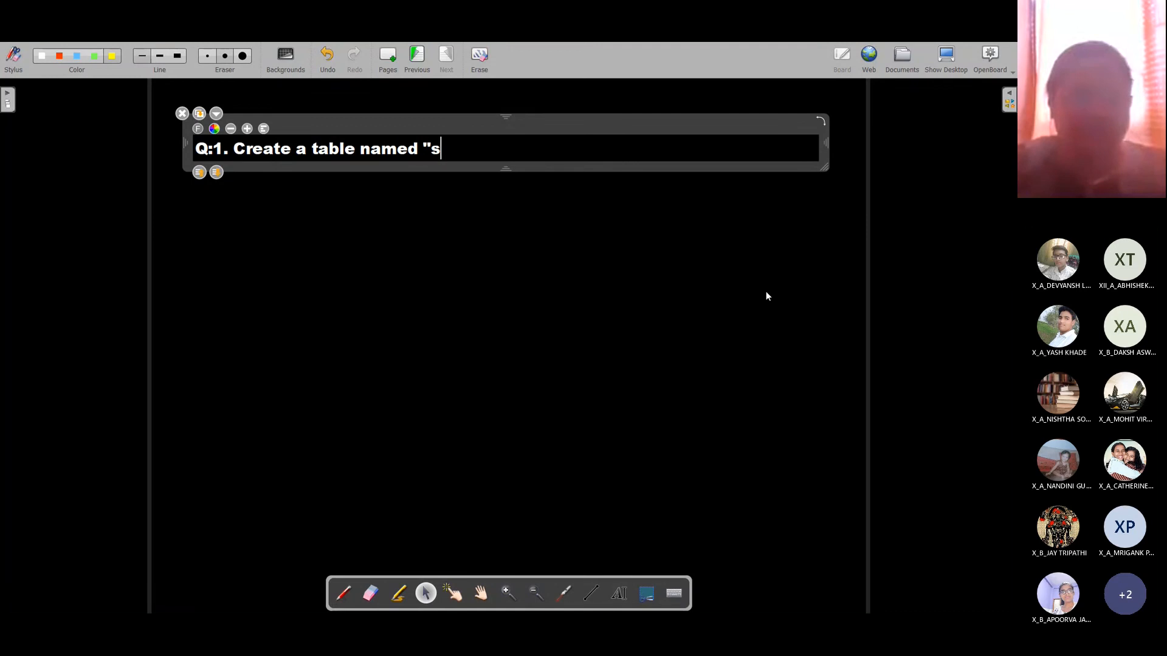
pyautogui.write('tudent')
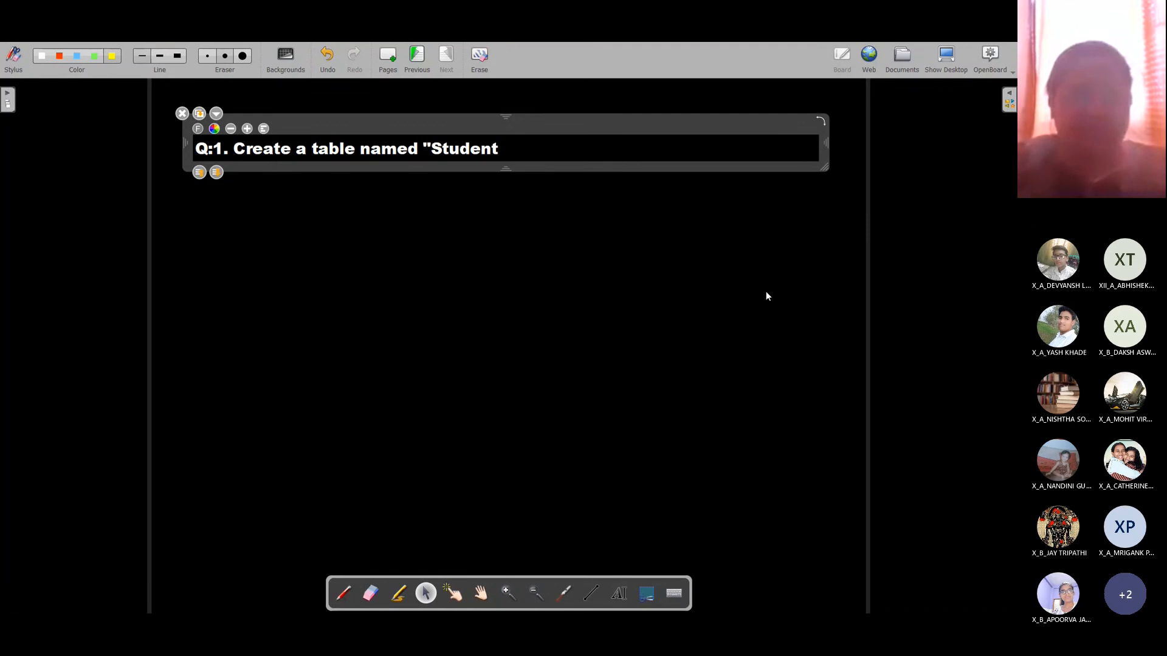
pyautogui.write('" witht he')
pyautogui.press('BackSpace')
pyautogui.press('BackSpace')
pyautogui.press('BackSpace')
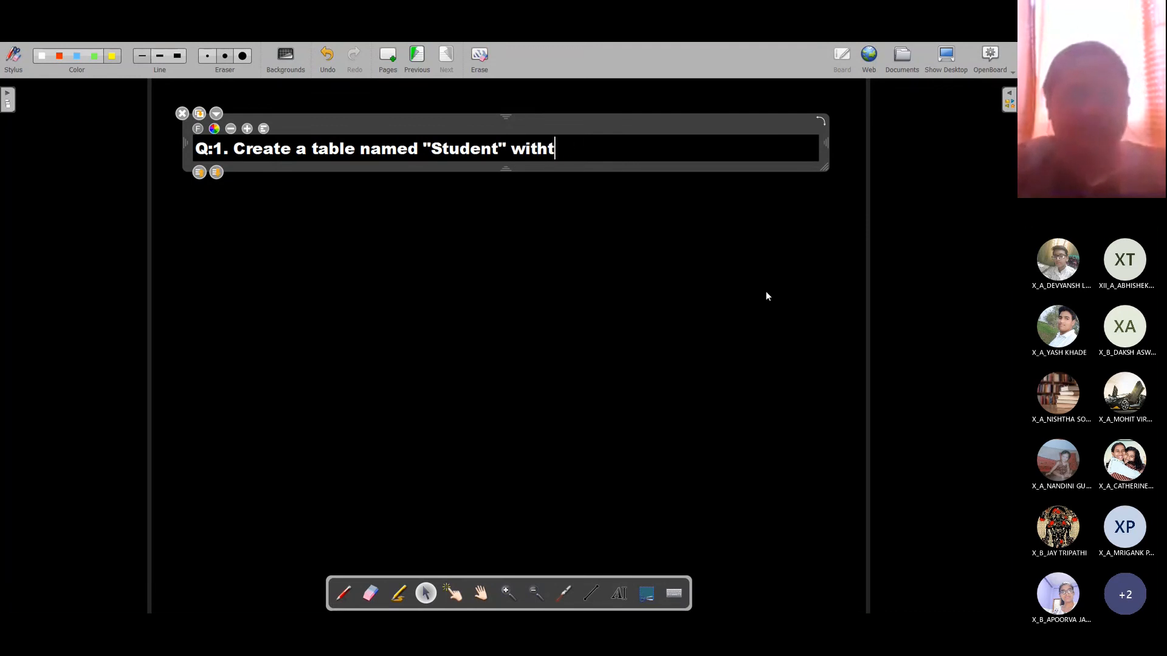
pyautogui.press('BackSpace')
pyautogui.write('the followin')
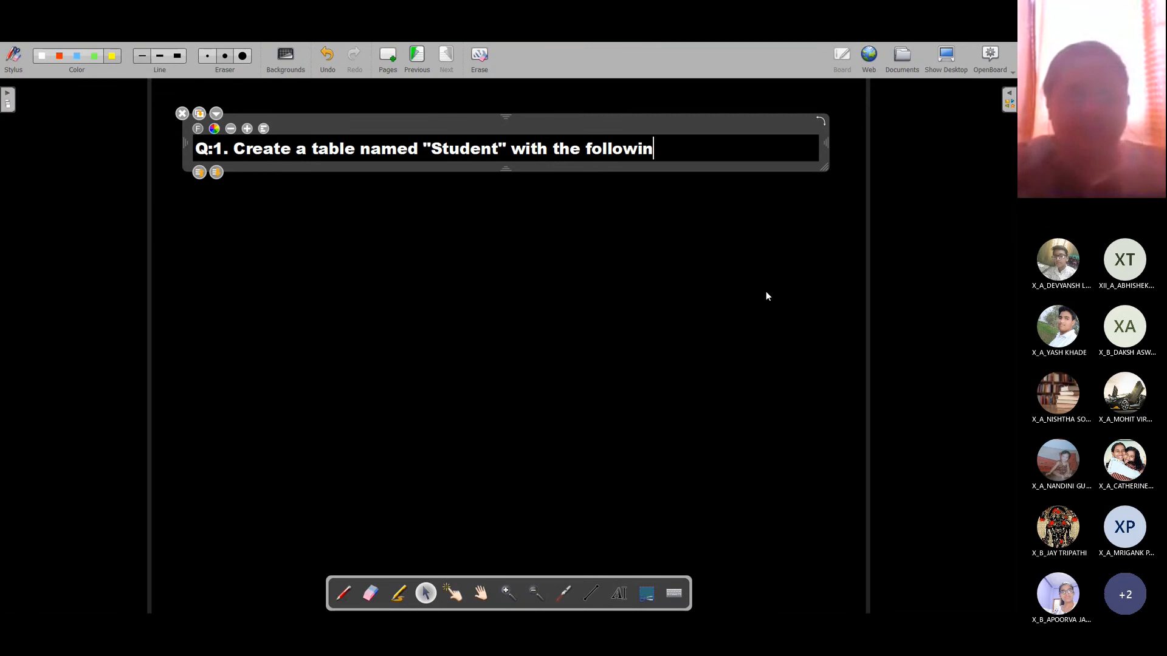
pyautogui.write('g fields')
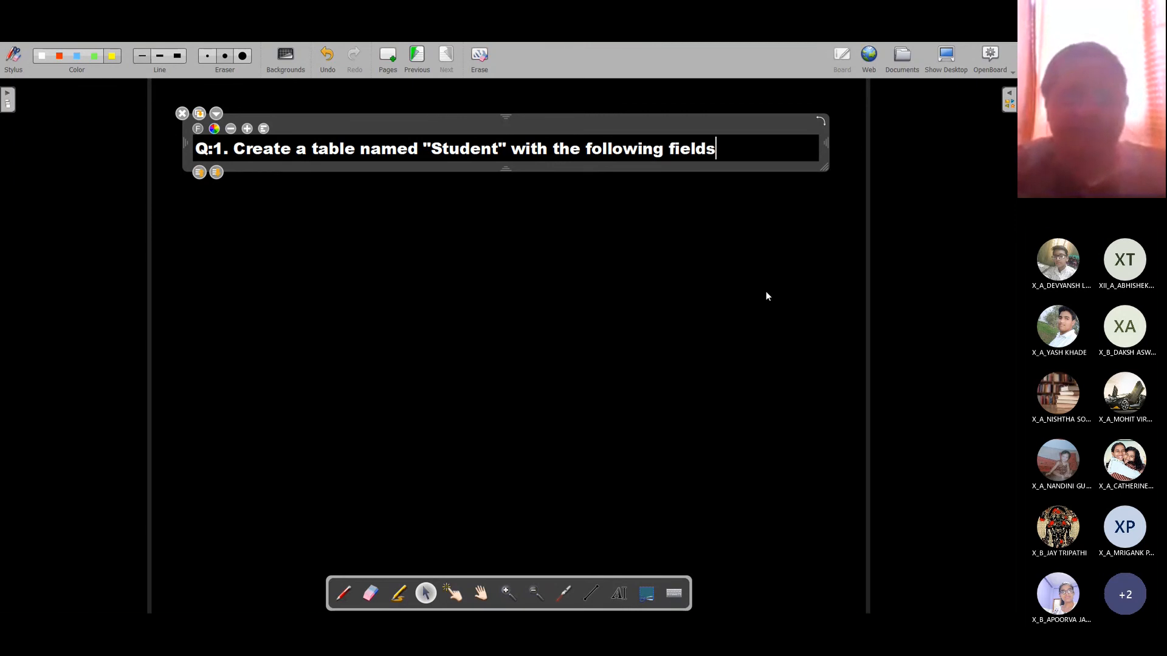
pyautogui.write(' :-')
pyautogui.press('Return')
pyautogui.press('Return')
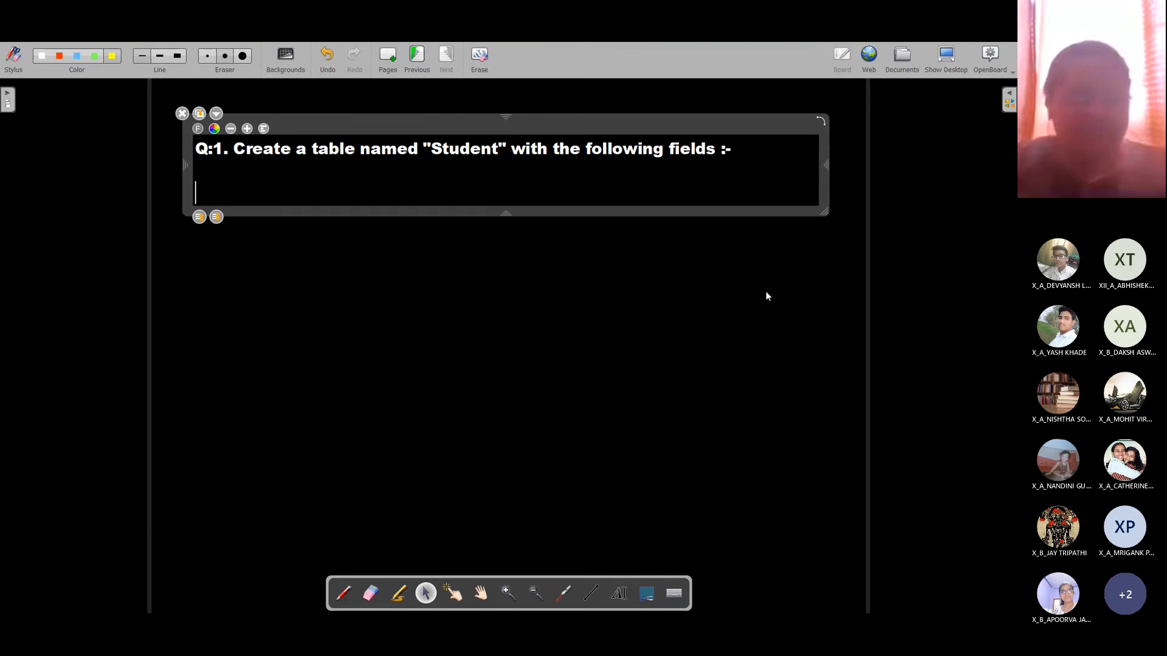
# Step: List the fields rollno, sname, class and age on separate lines
pyautogui.write('rollno')
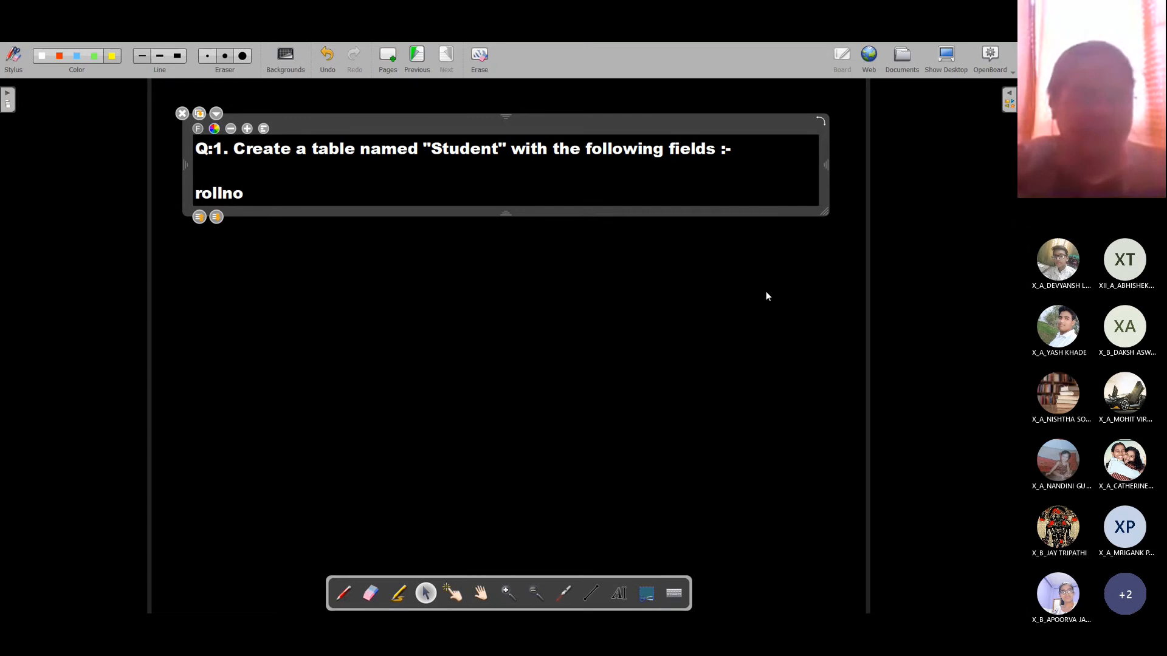
pyautogui.press('Return')
pyautogui.write('sname')
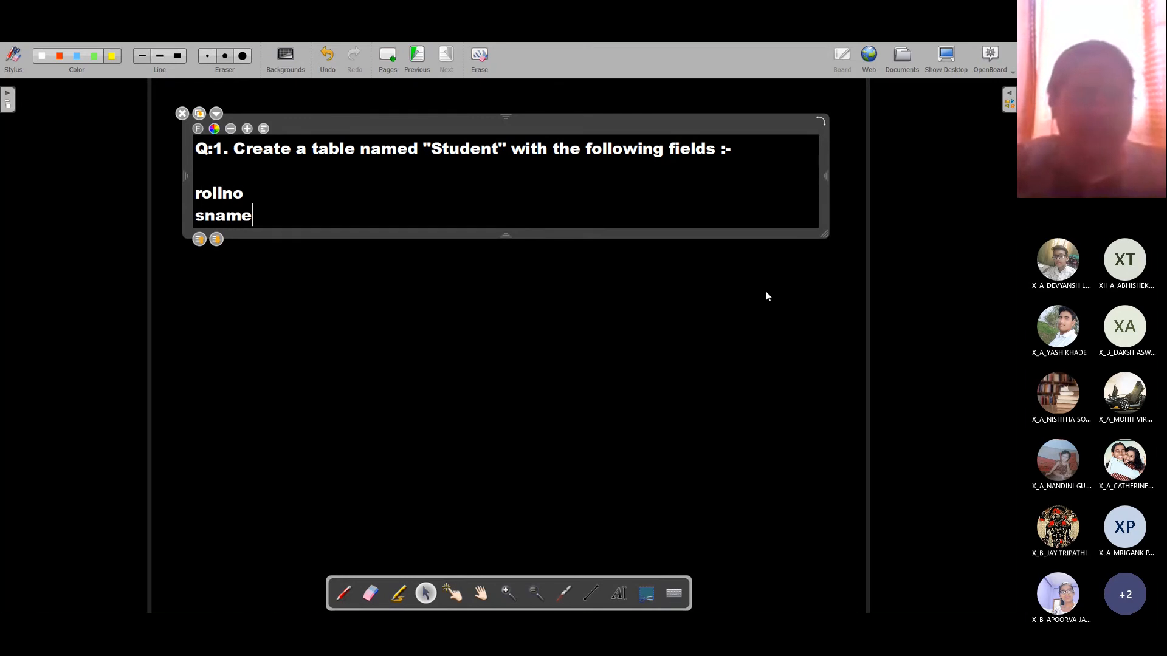
pyautogui.press('Return')
pyautogui.write('cla')
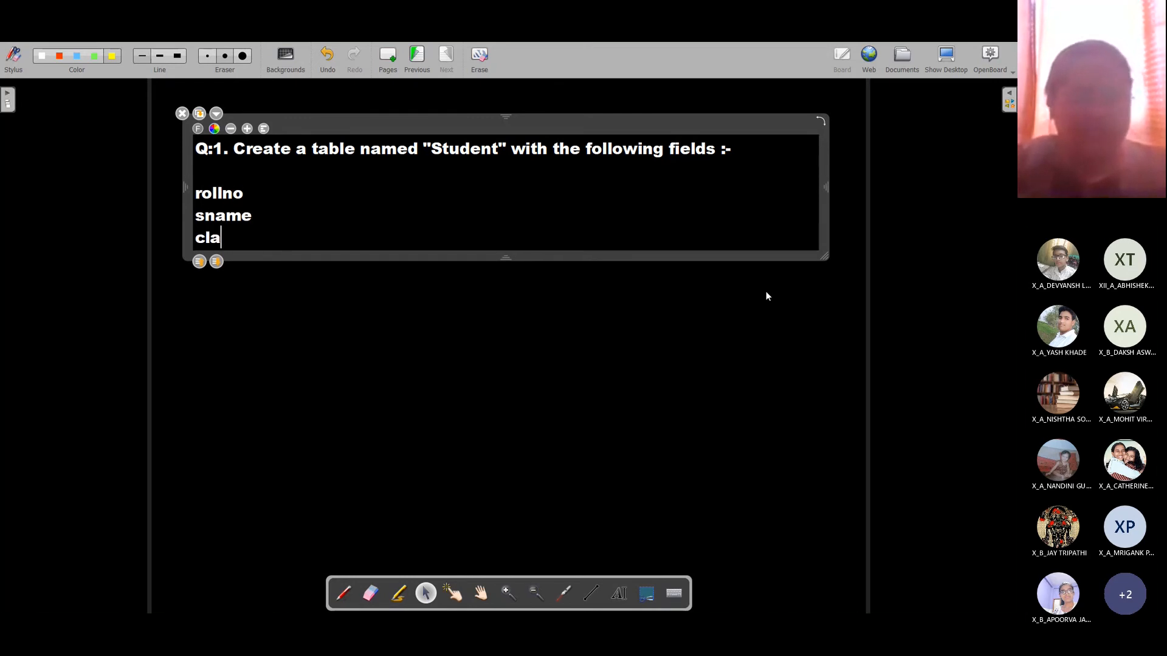
pyautogui.write('ss')
pyautogui.press('Return')
pyautogui.write('age')
pyautogui.press('Return')
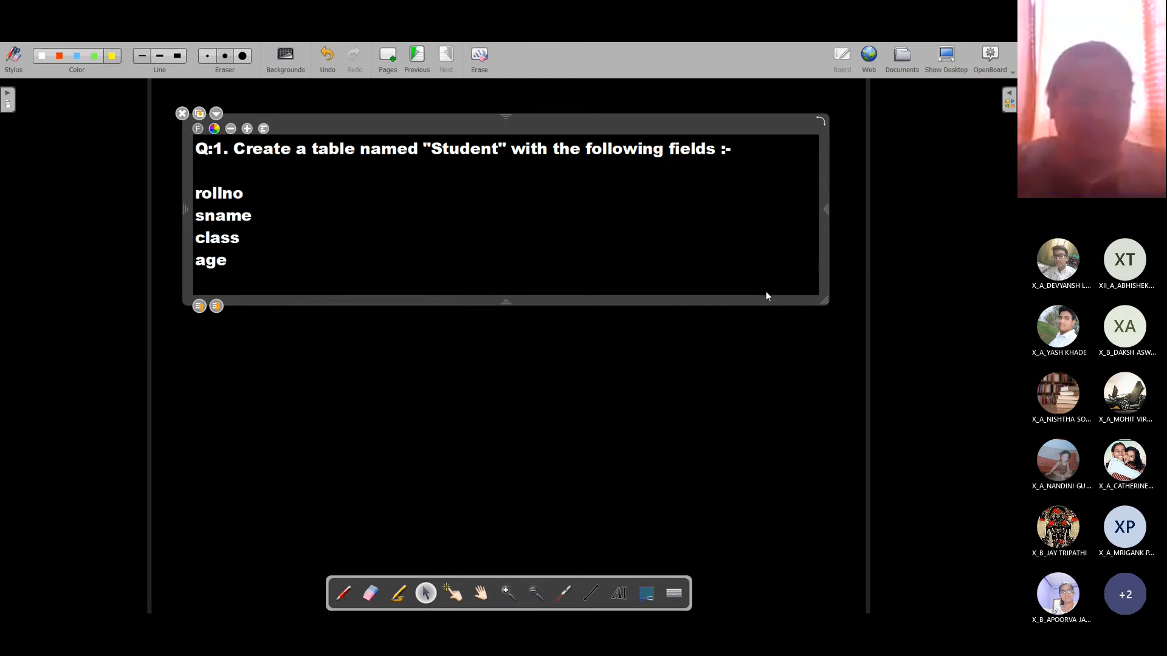
# Step: Switch to LibreOffice Base's CompanyDB and open the STUDENT table
pyautogui.hotkey('alt', 'Tab')
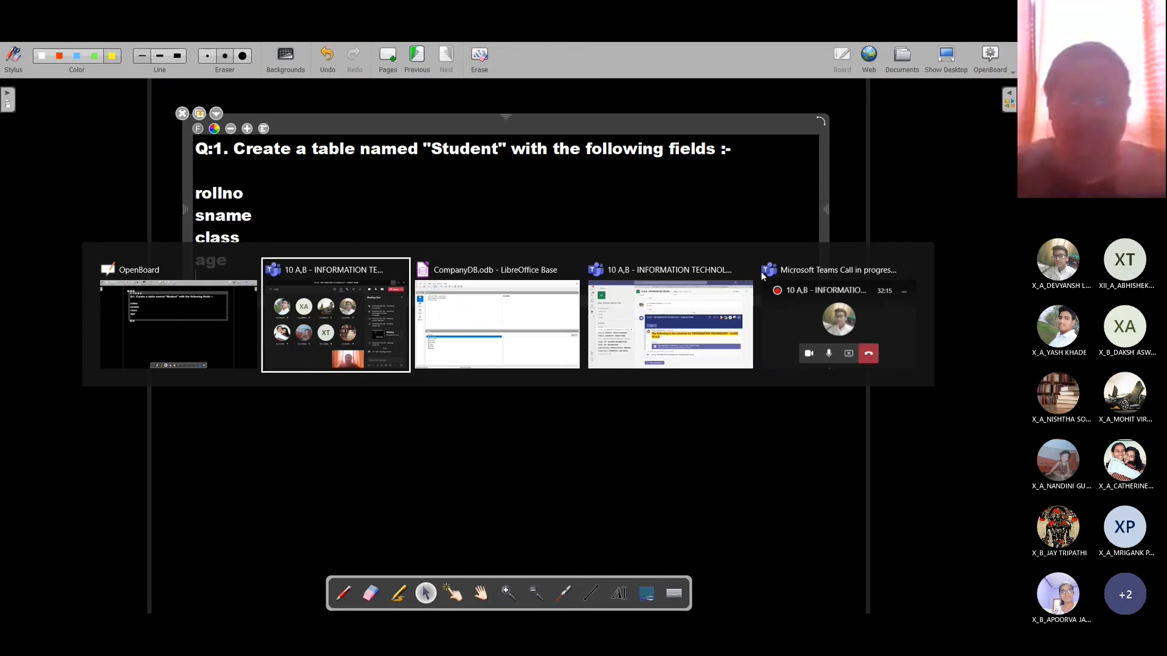
pyautogui.hotkey('alt', 'Tab')
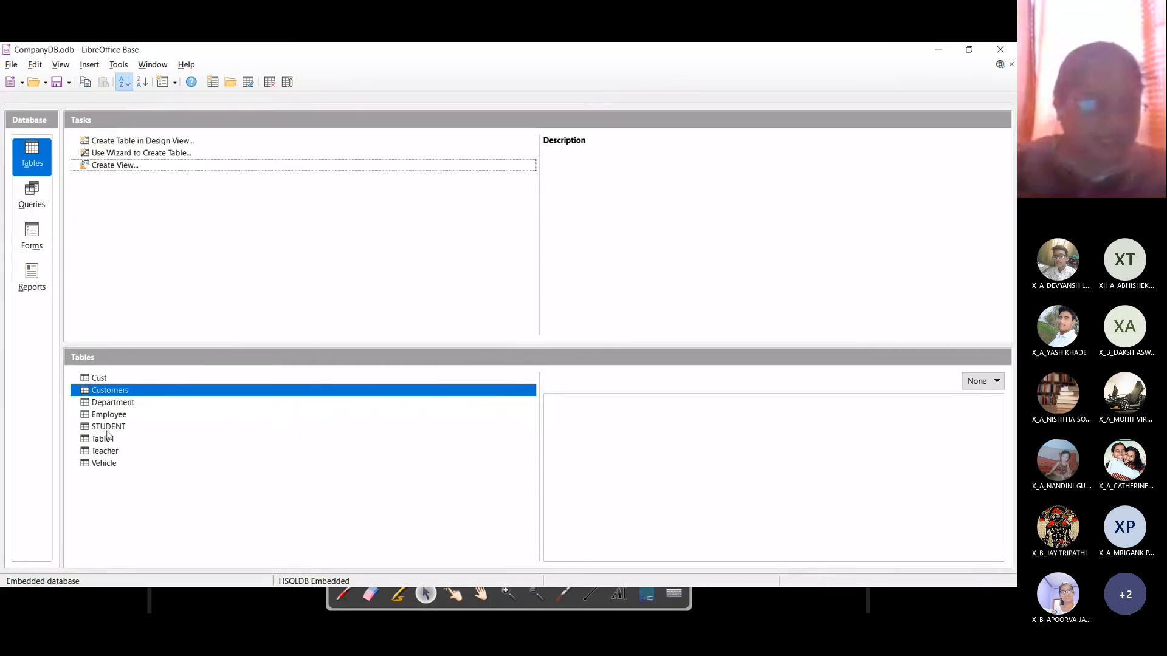
pyautogui.click(108, 430)
pyautogui.doubleClick(116, 429)
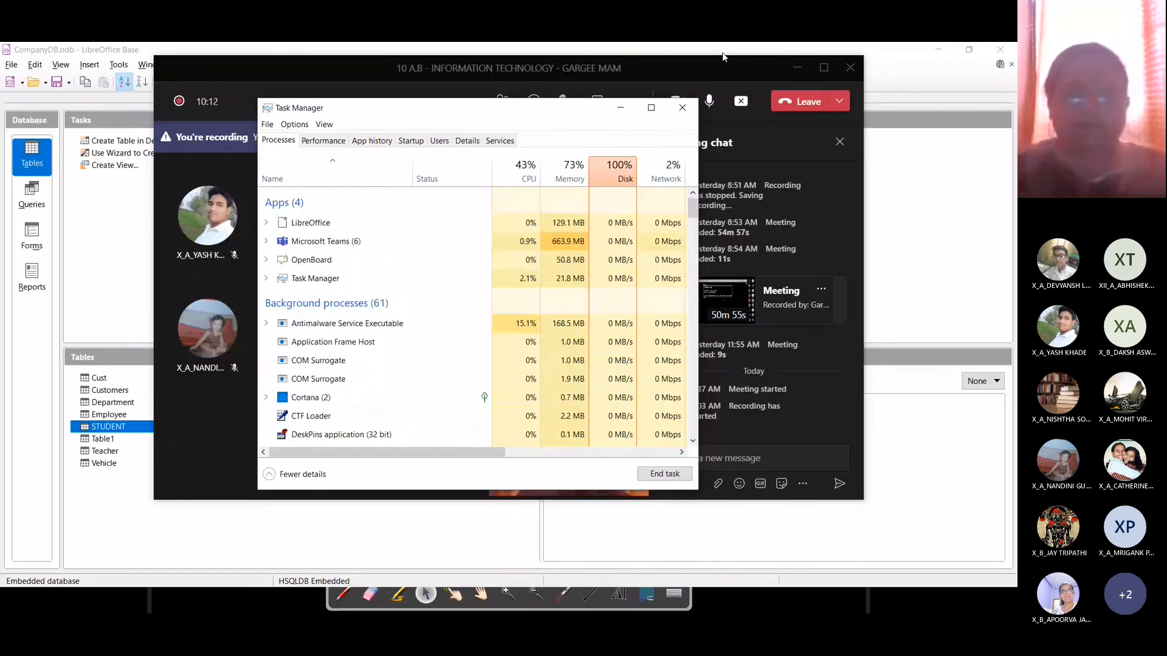
# Step: View STUDENT in Table Design to check ROLLNO, SNAME, CLASS and AGE, then close it
pyautogui.click(674, 107)
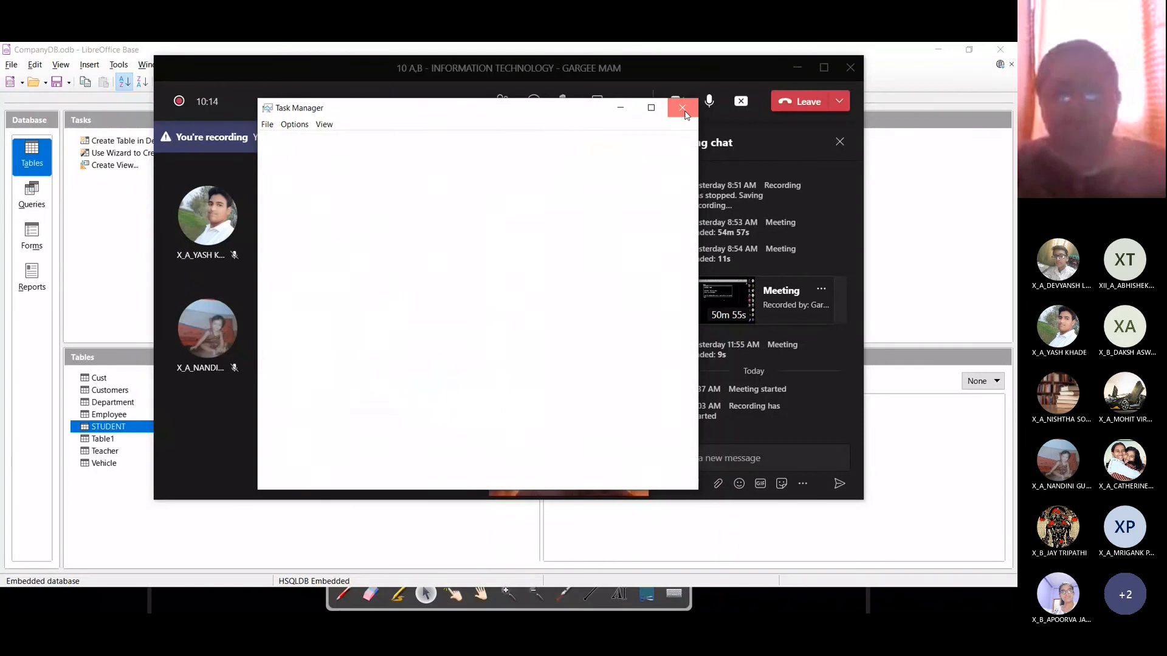
pyautogui.click(796, 67)
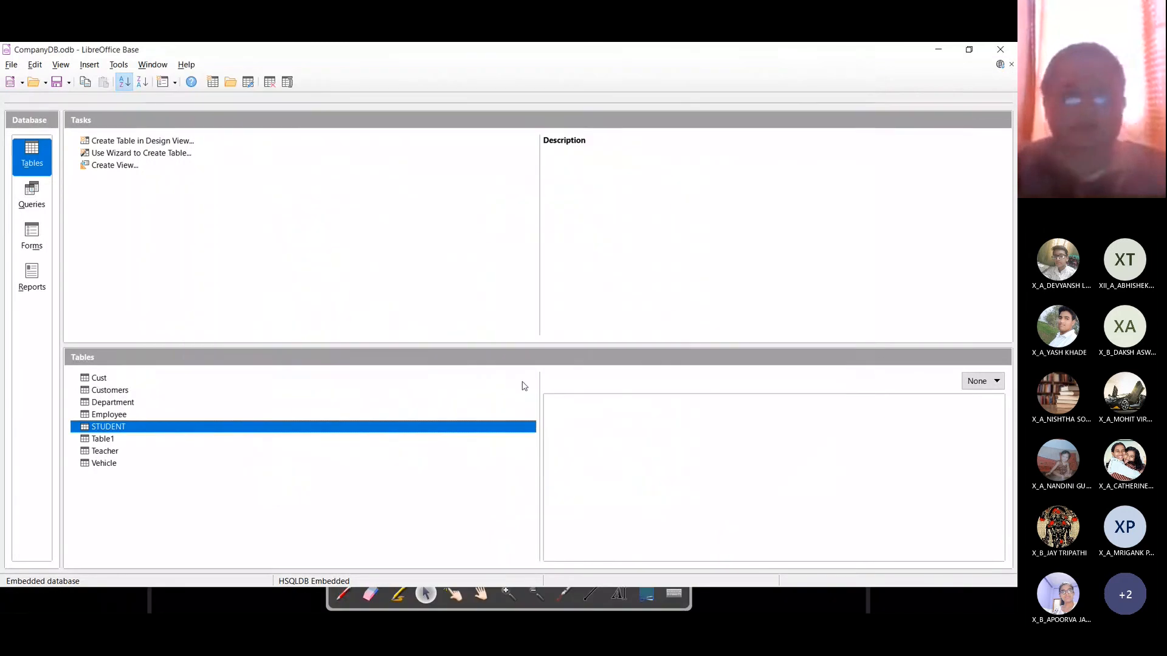
pyautogui.rightClick(117, 428)
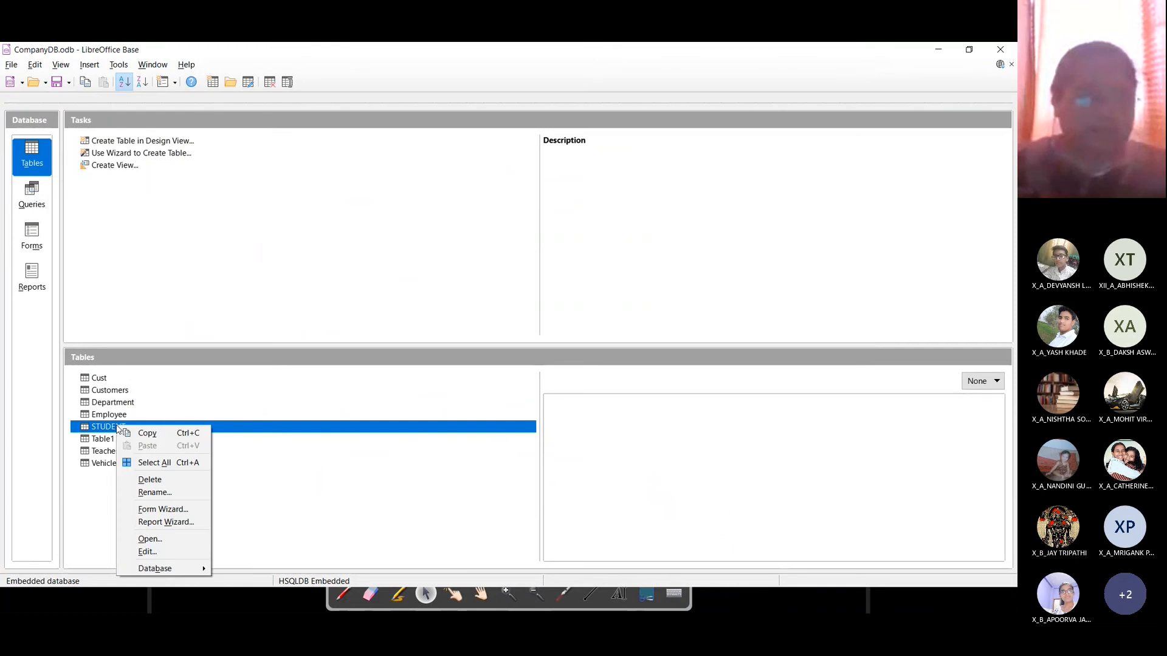
pyautogui.click(148, 552)
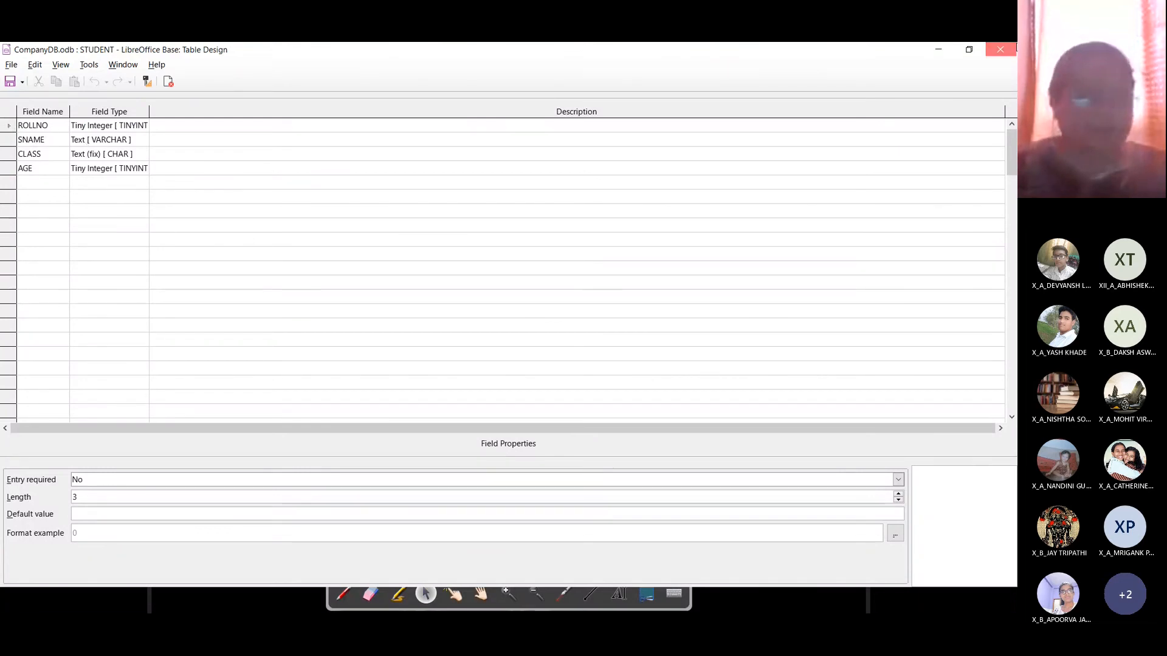
pyautogui.click(999, 49)
pyautogui.hotkey('alt', 'Tab')
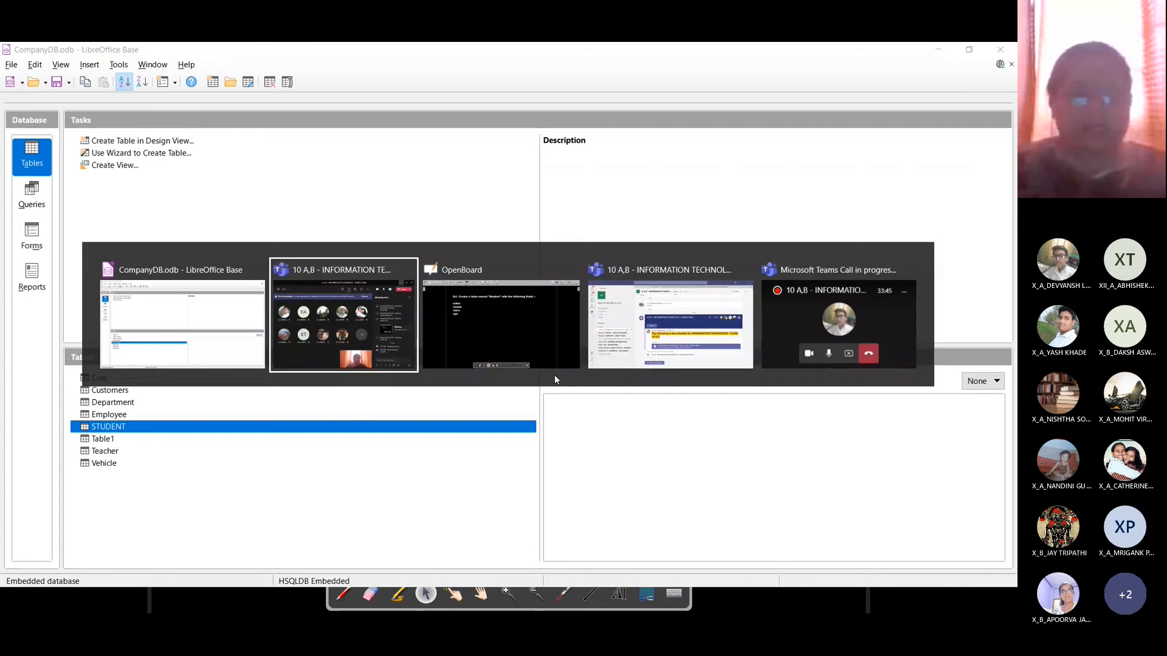
pyautogui.hotkey('alt', 'Tab')
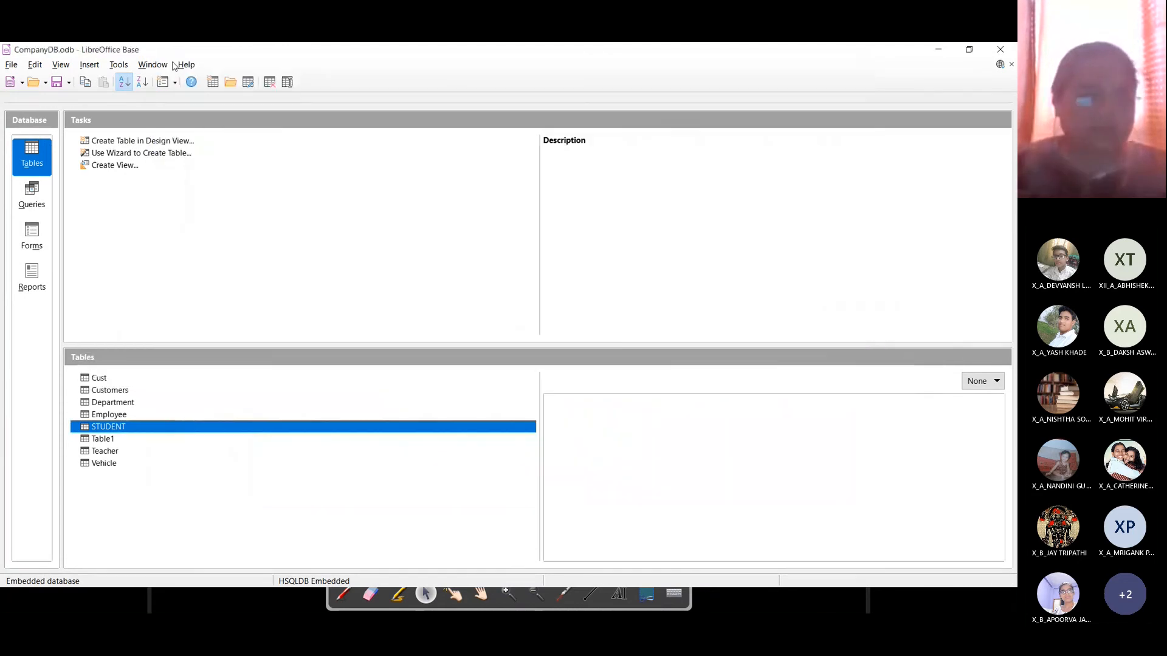
pyautogui.click(122, 68)
pyautogui.click(146, 89)
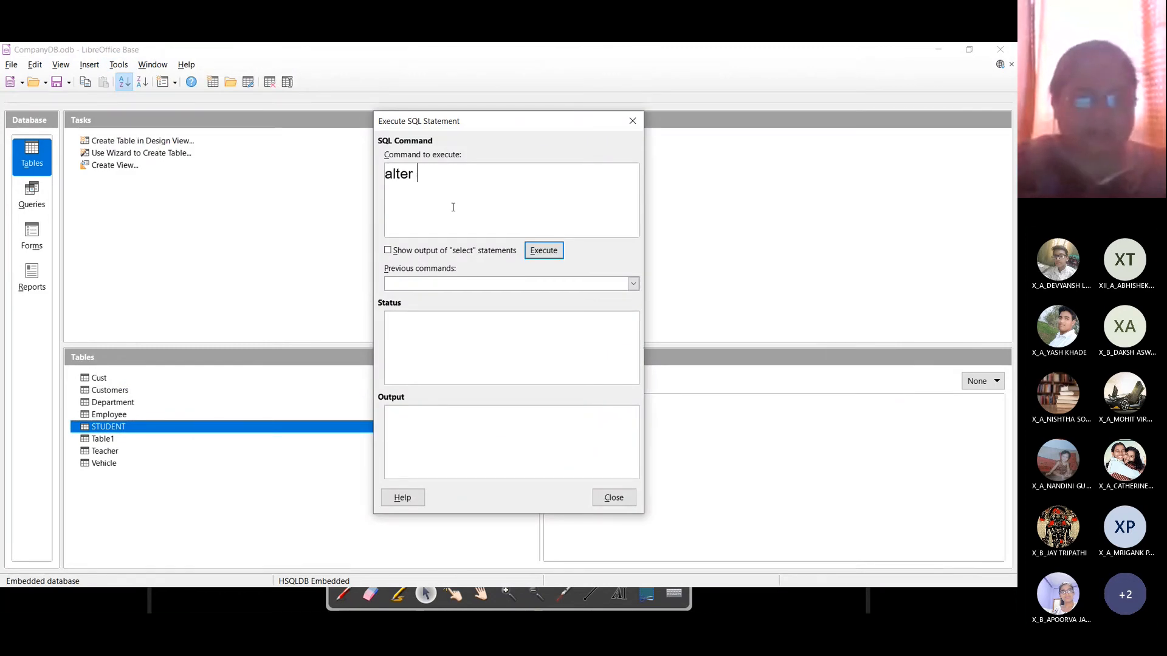
pyautogui.write('tba')
pyautogui.press('BackSpace')
pyautogui.press('BackSpace')
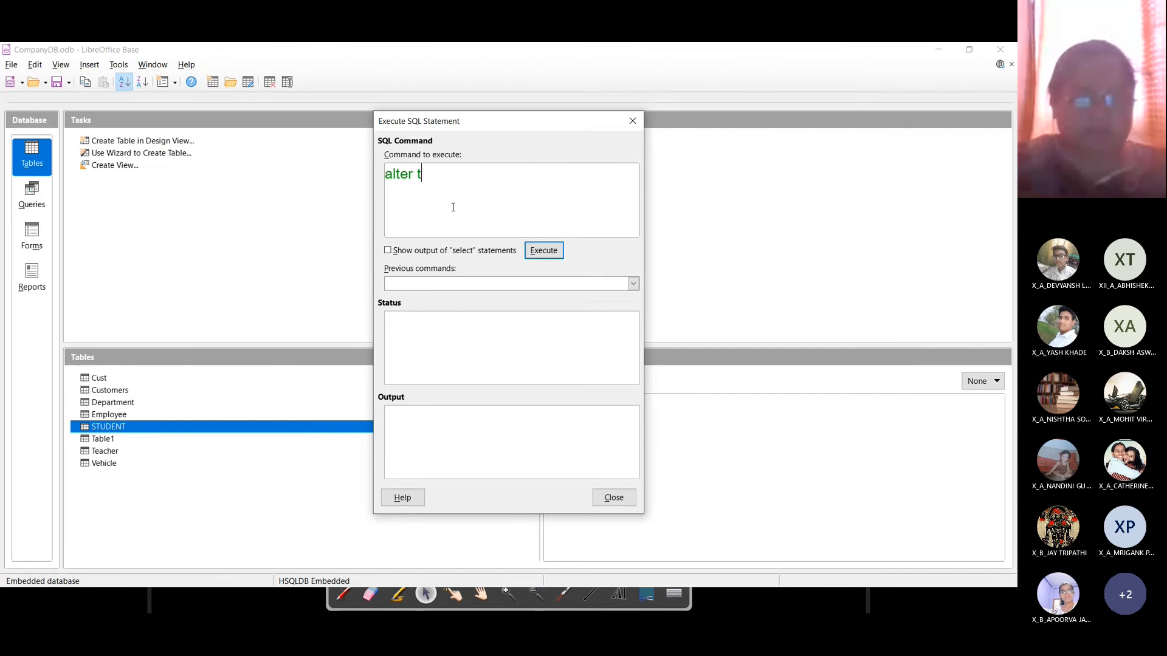
pyautogui.write('able student')
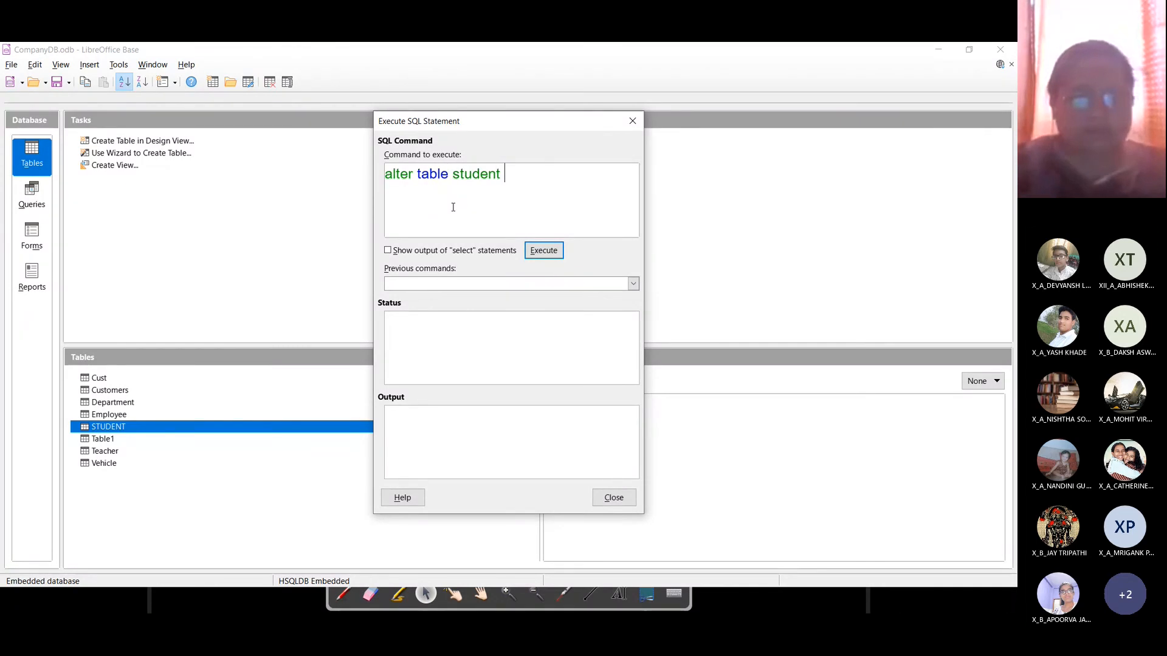
pyautogui.write(' m')
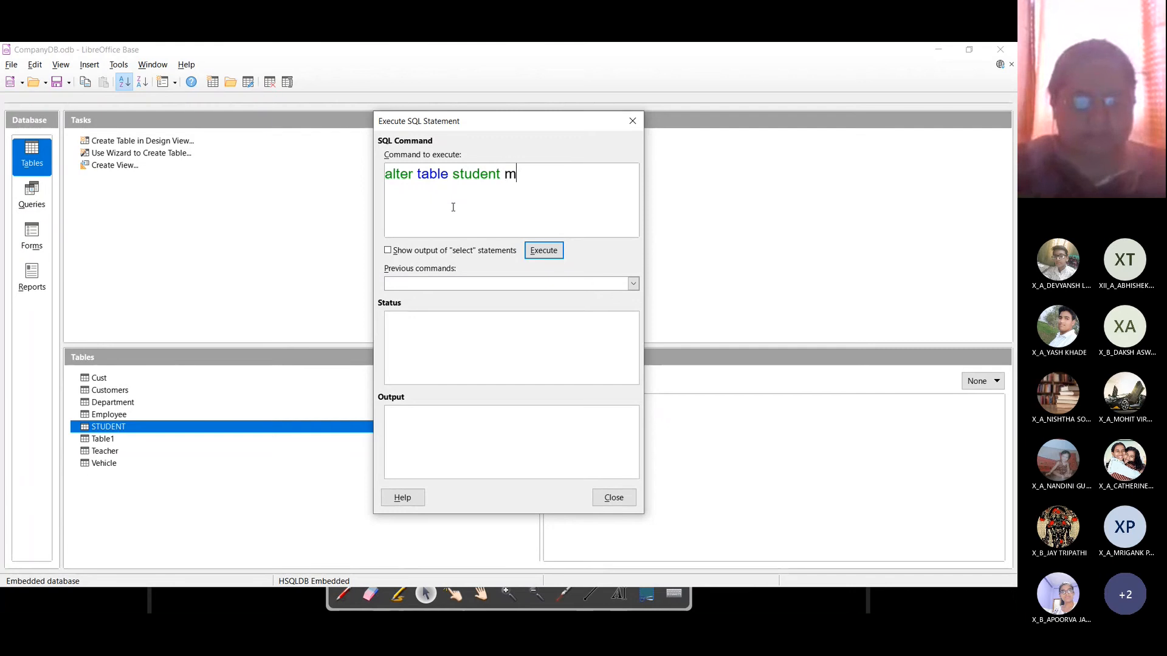
pyautogui.write('odify')
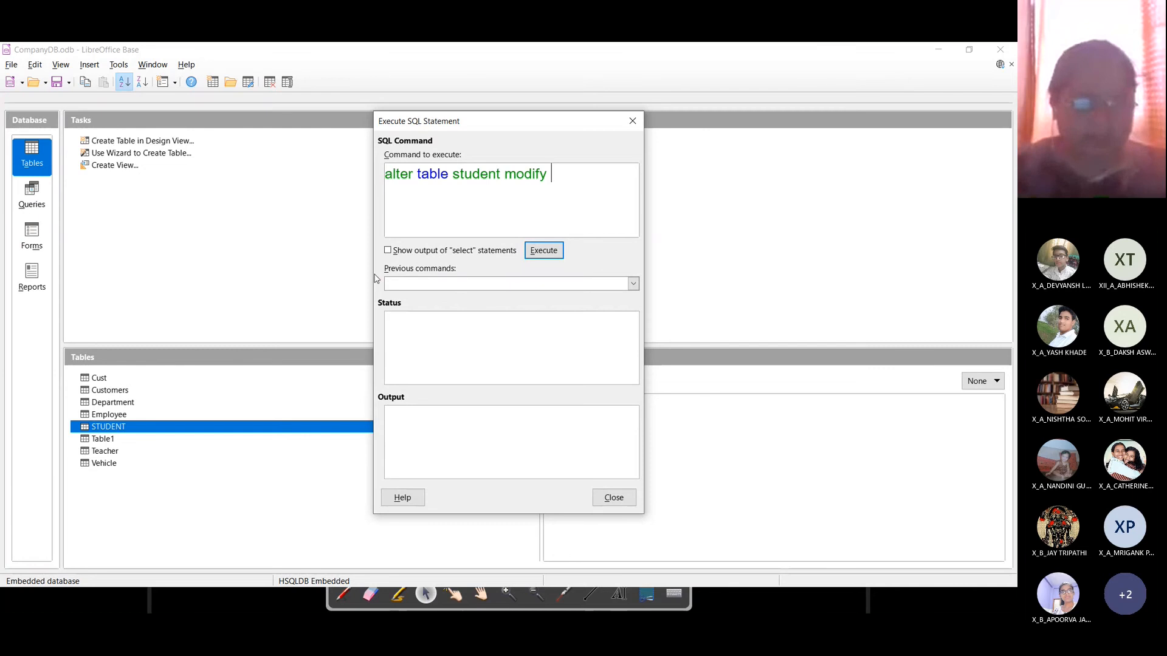
pyautogui.click(632, 120)
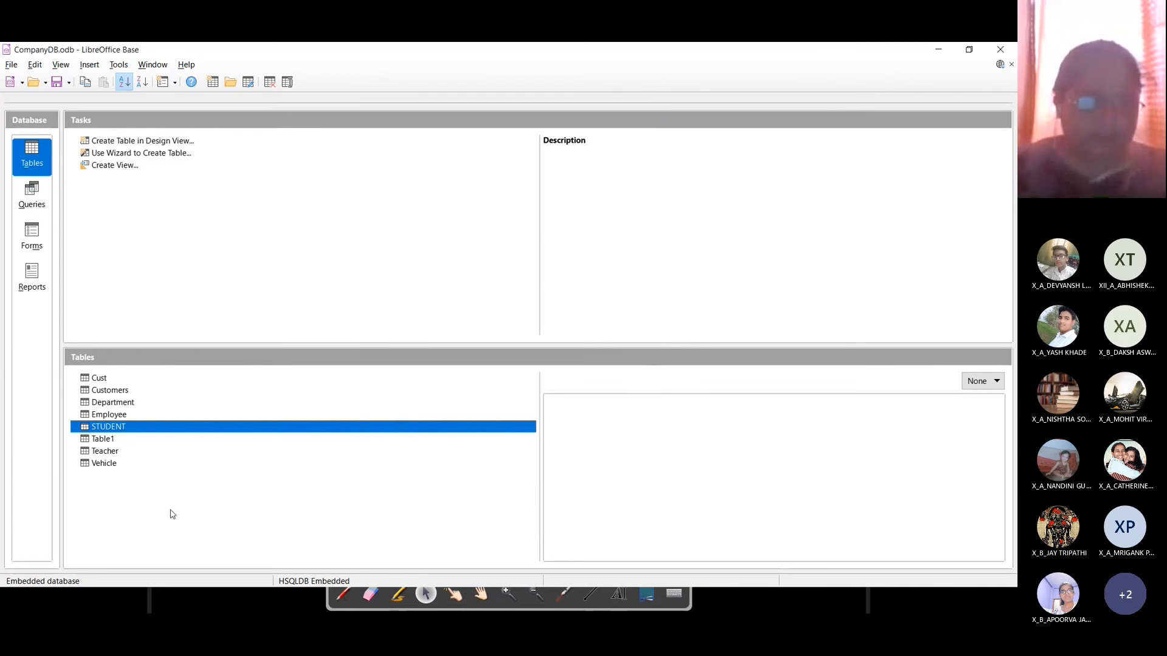
pyautogui.rightClick(119, 429)
pyautogui.click(150, 555)
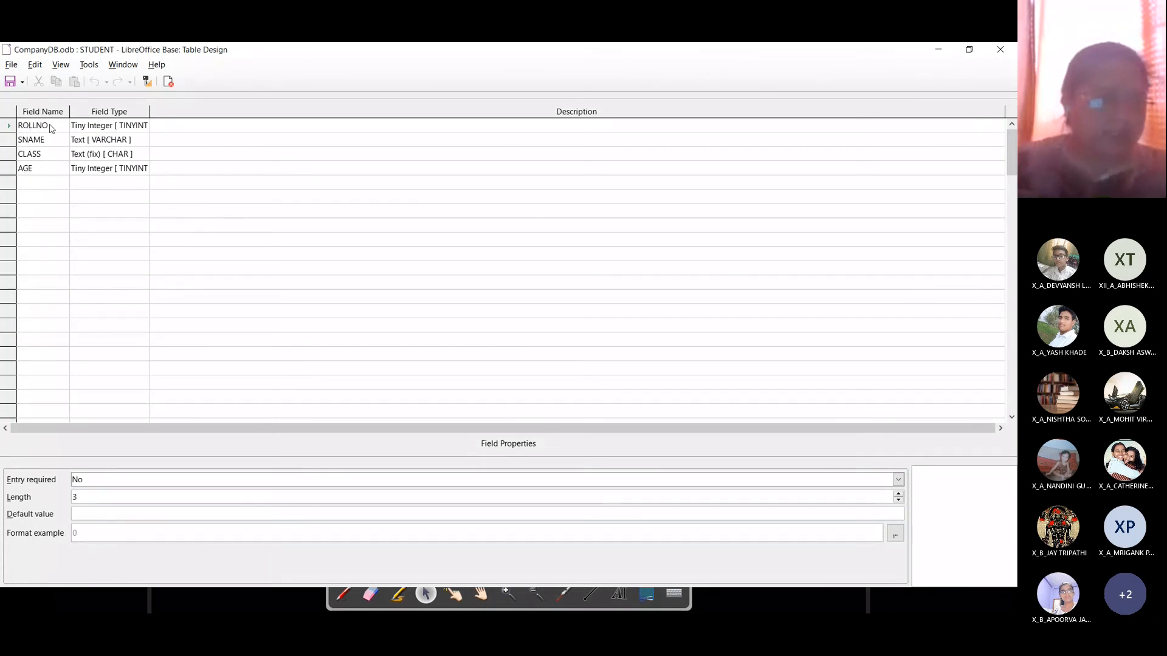
pyautogui.click(991, 50)
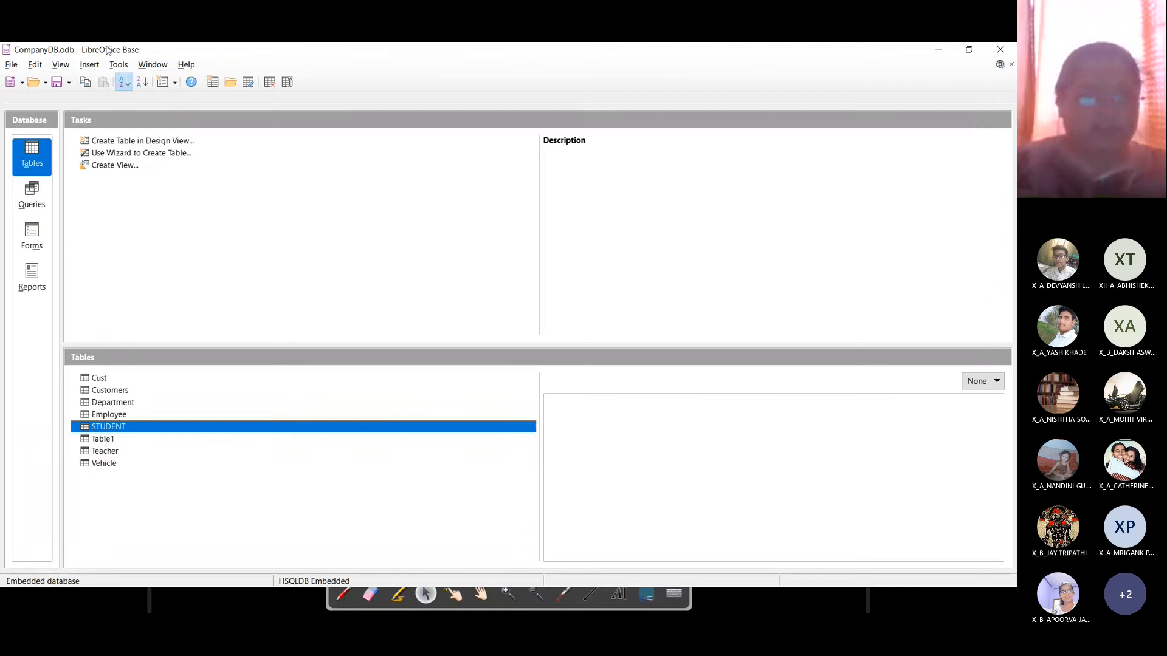
# Step: Run 'alter table STUDENT modify(ROLLNO tinyint primary key)' from Tools > SQL; it fails on MODIFY
pyautogui.click(119, 64)
pyautogui.click(135, 118)
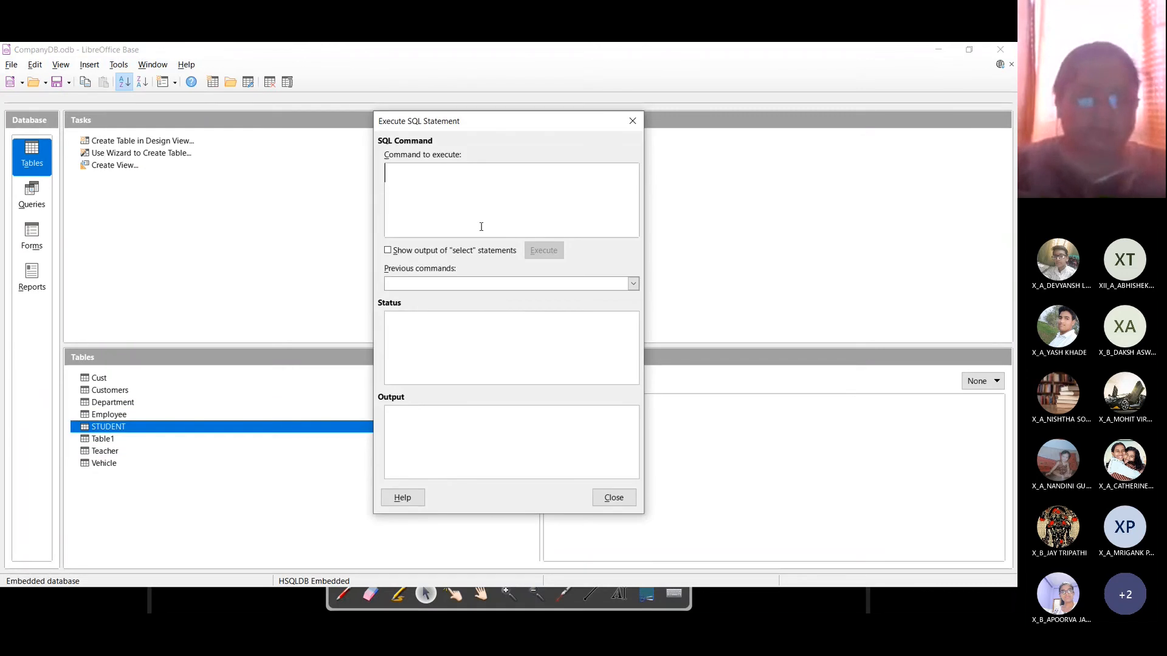
pyautogui.write('alter table')
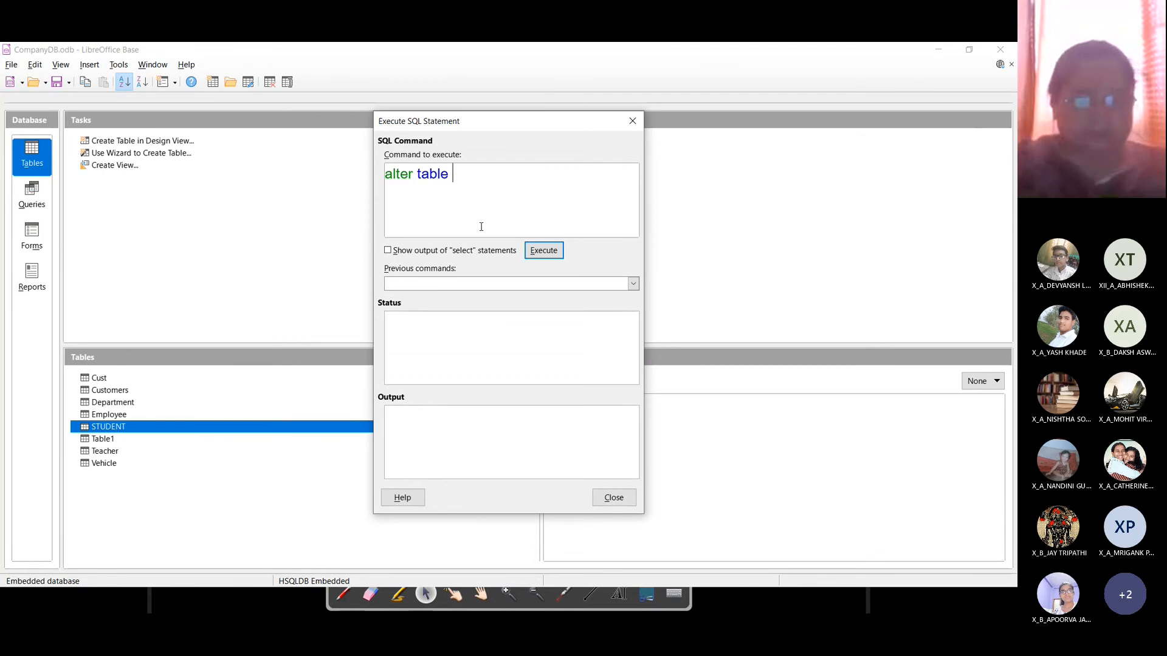
pyautogui.write(' STUDENT ')
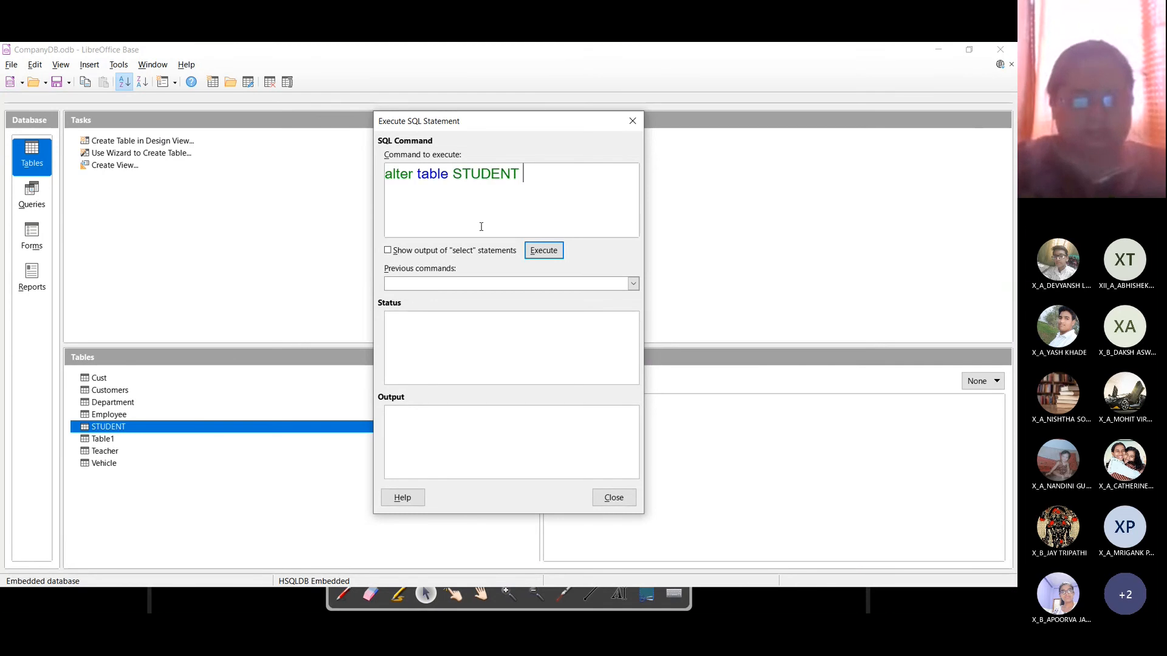
pyautogui.write('modify')
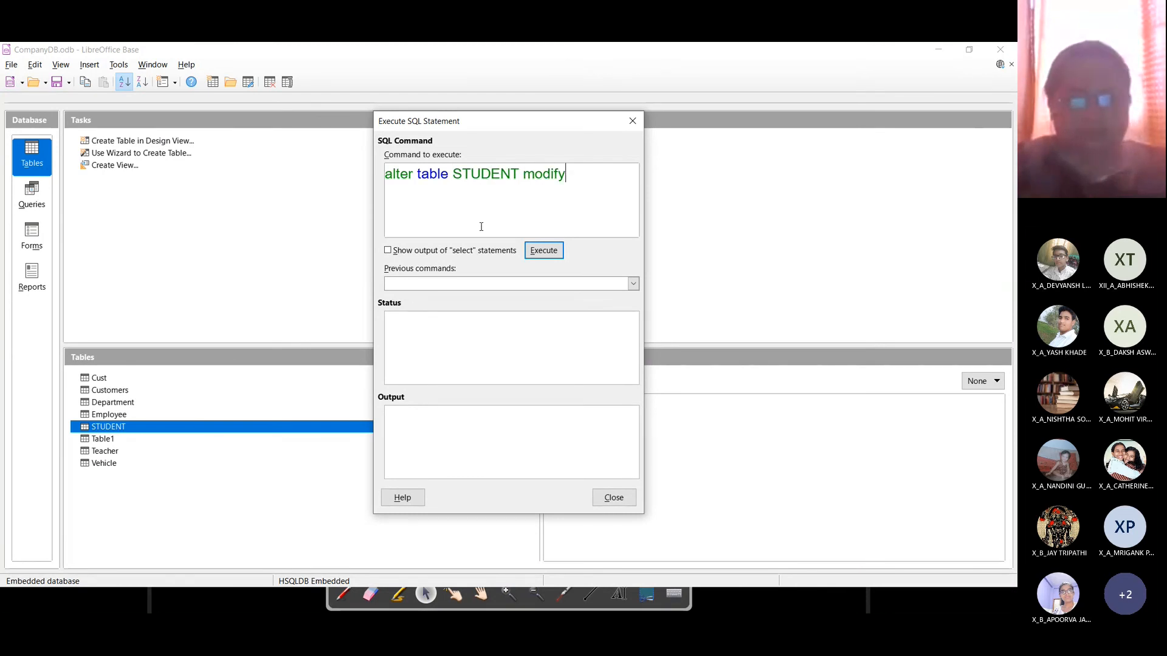
pyautogui.write('(')
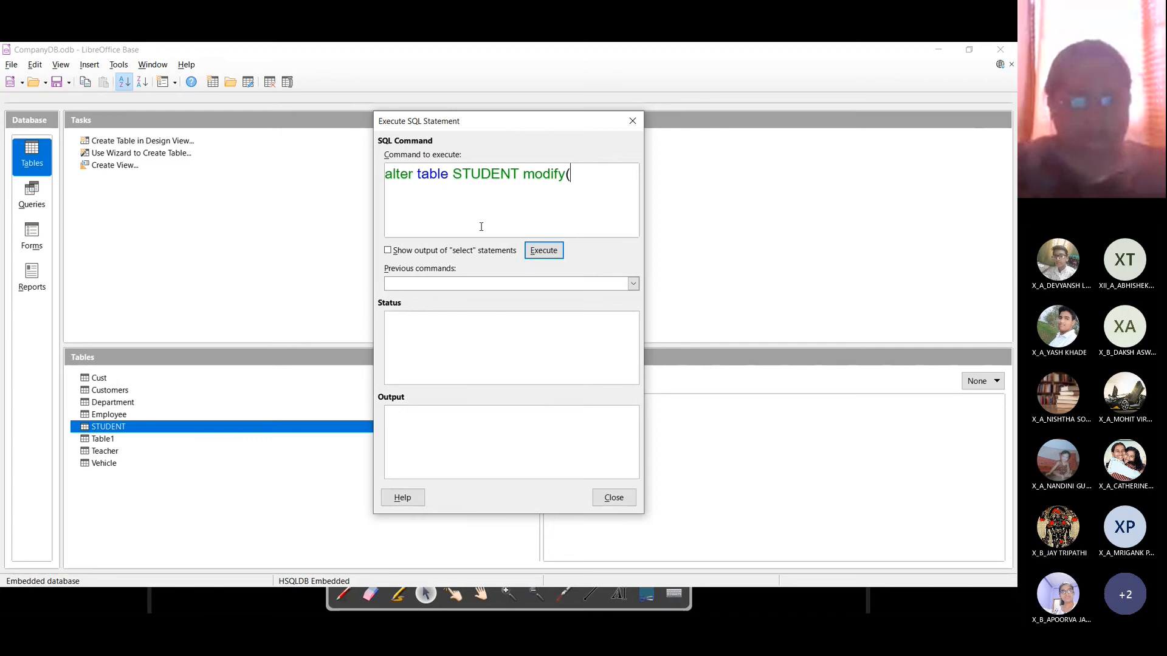
pyautogui.write('ROLLNO')
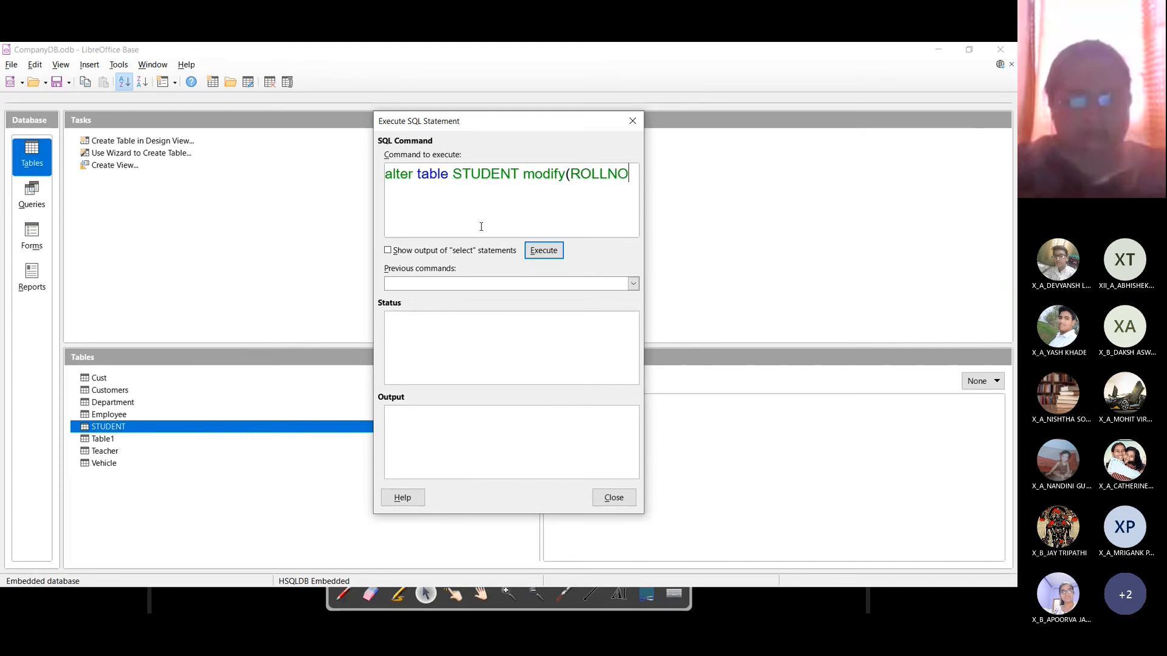
pyautogui.write(' tinyint')
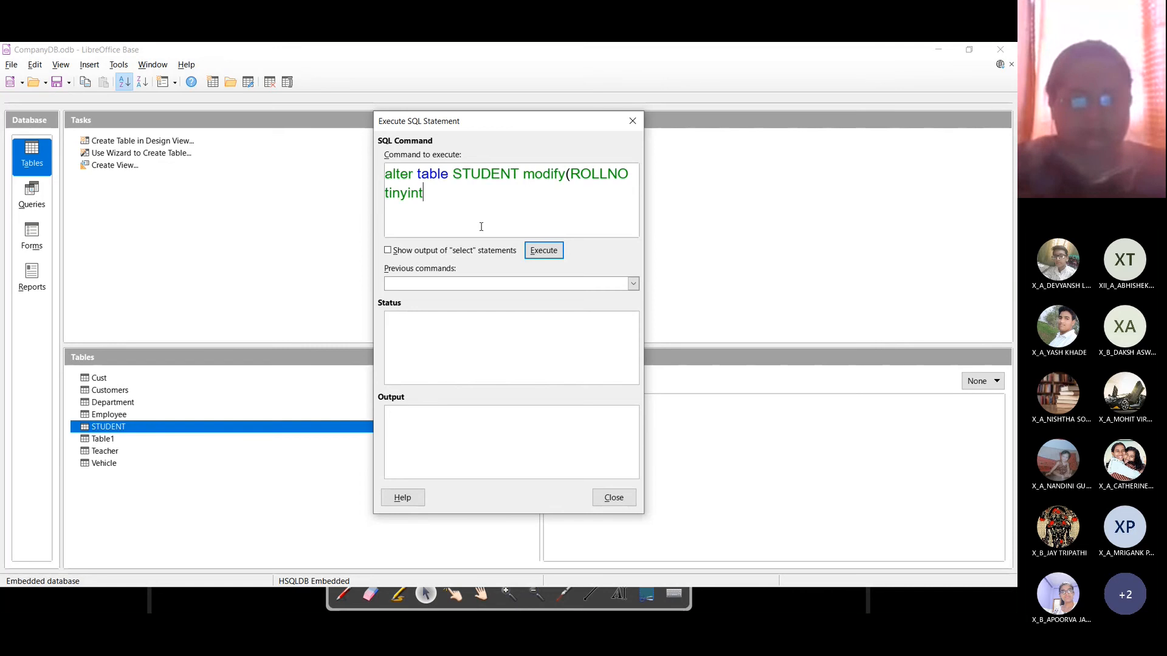
pyautogui.write(' primary key')
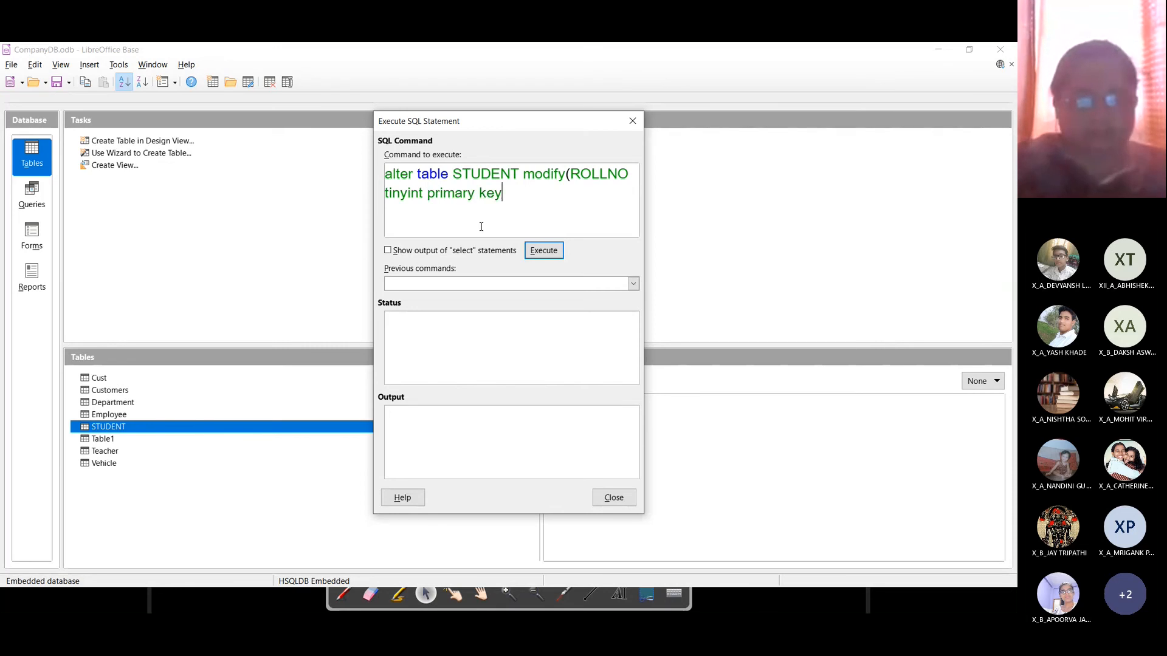
pyautogui.write(')')
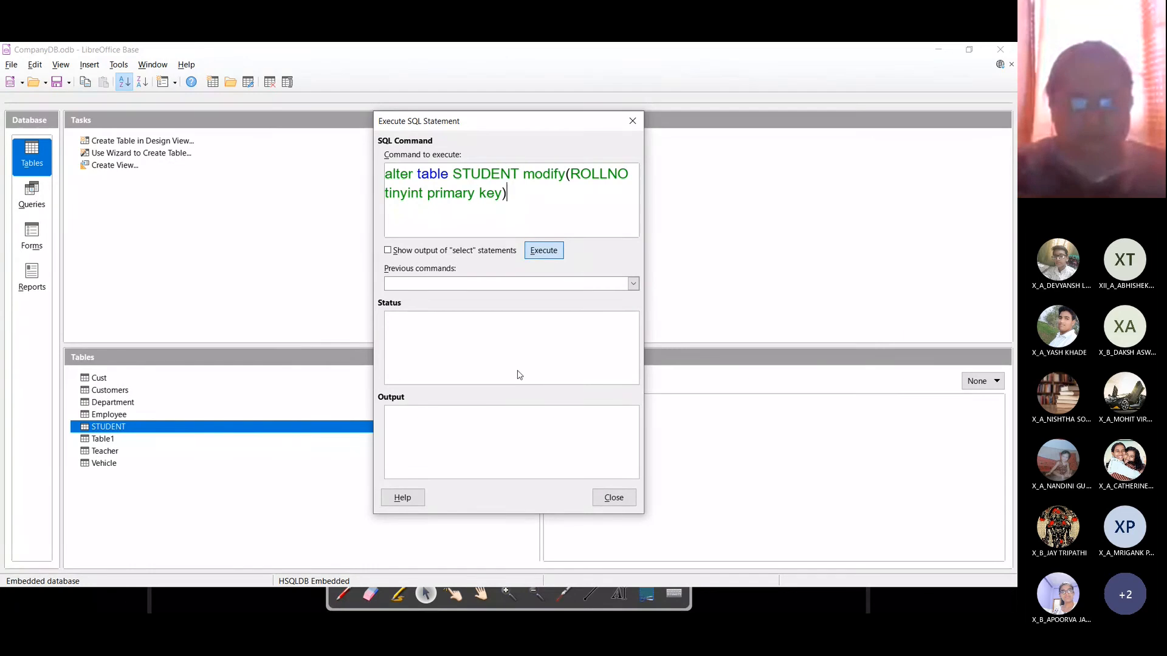
pyautogui.press('Return')
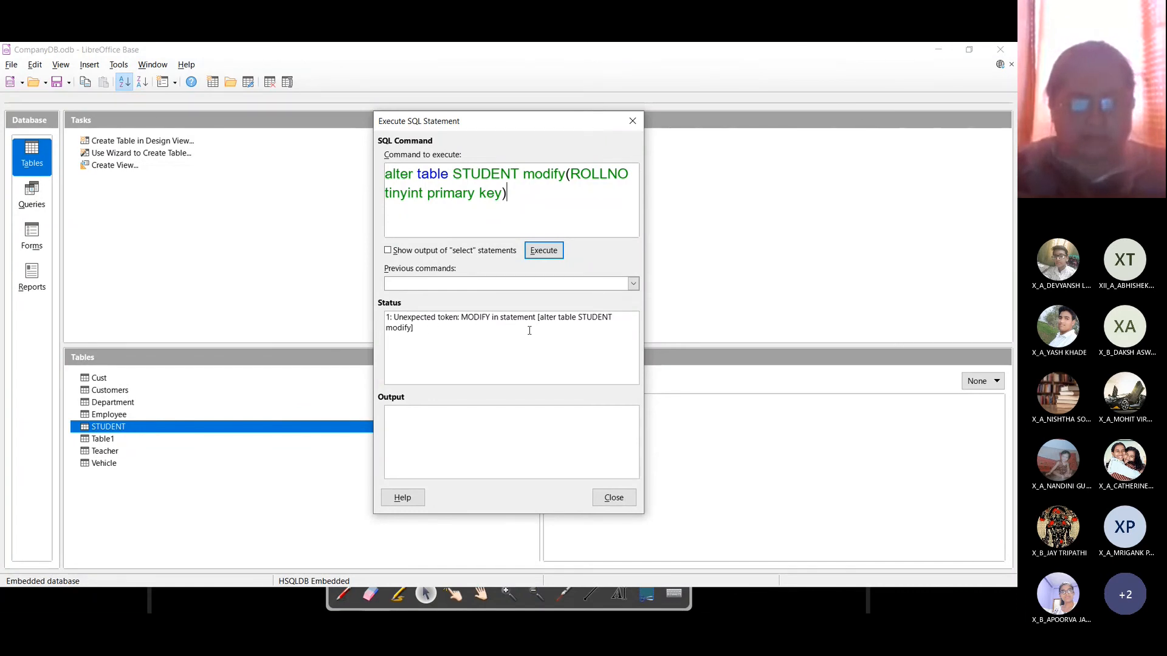
pyautogui.click(562, 176)
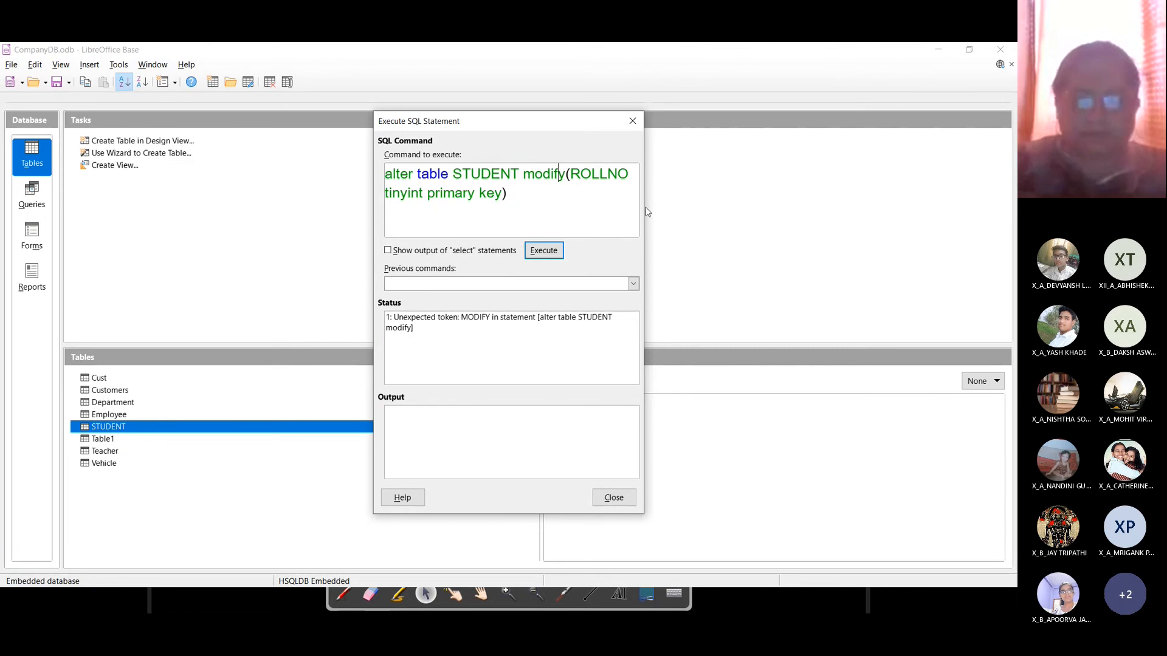
# Step: Strip 'modify' and the parentheses from the ALTER command, executing it after each edit
pyautogui.press('BackSpace')
pyautogui.press('BackSpace')
pyautogui.press('BackSpace')
pyautogui.press('BackSpace')
pyautogui.press('BackSpace')
pyautogui.press('BackSpace')
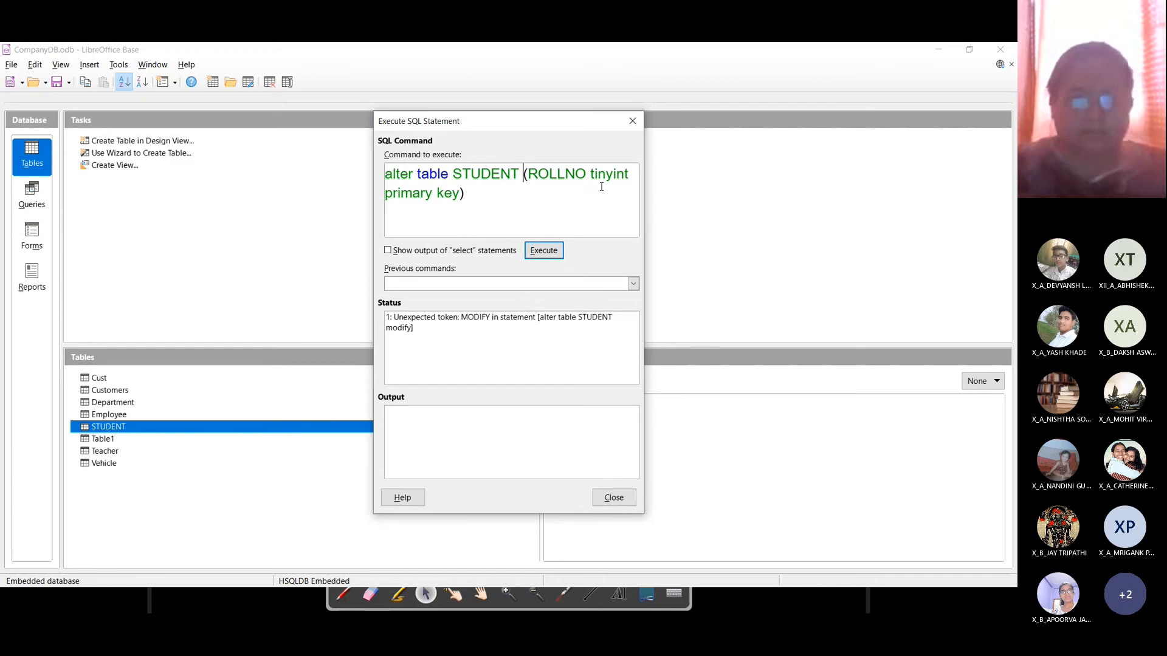
pyautogui.click(549, 250)
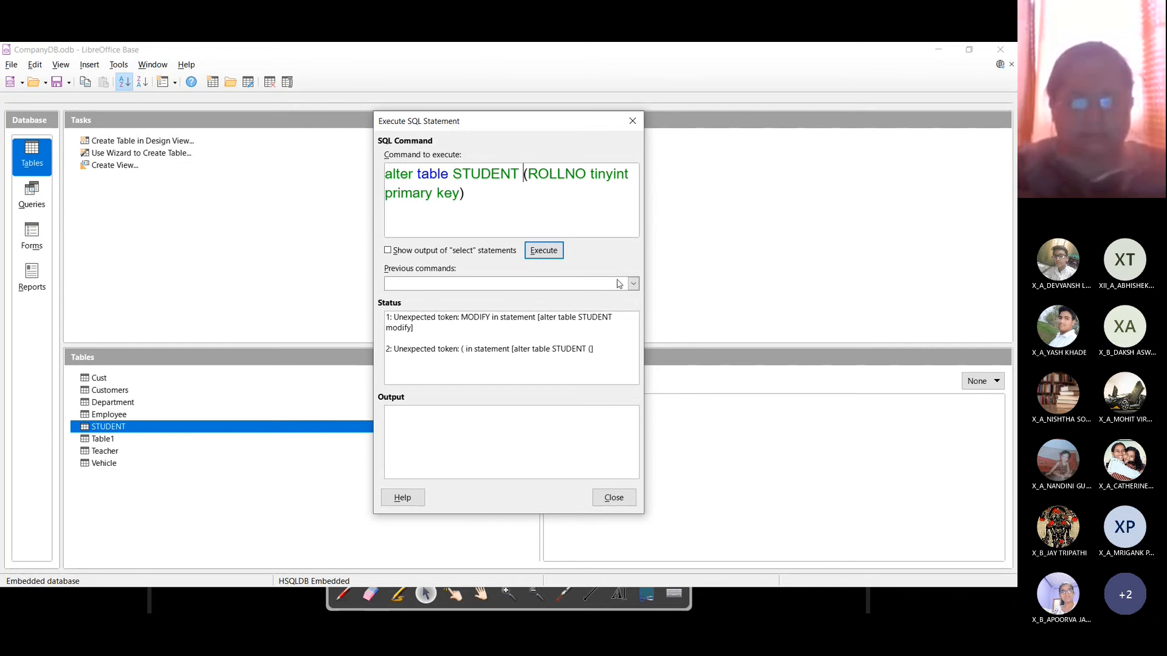
pyautogui.press('Right')
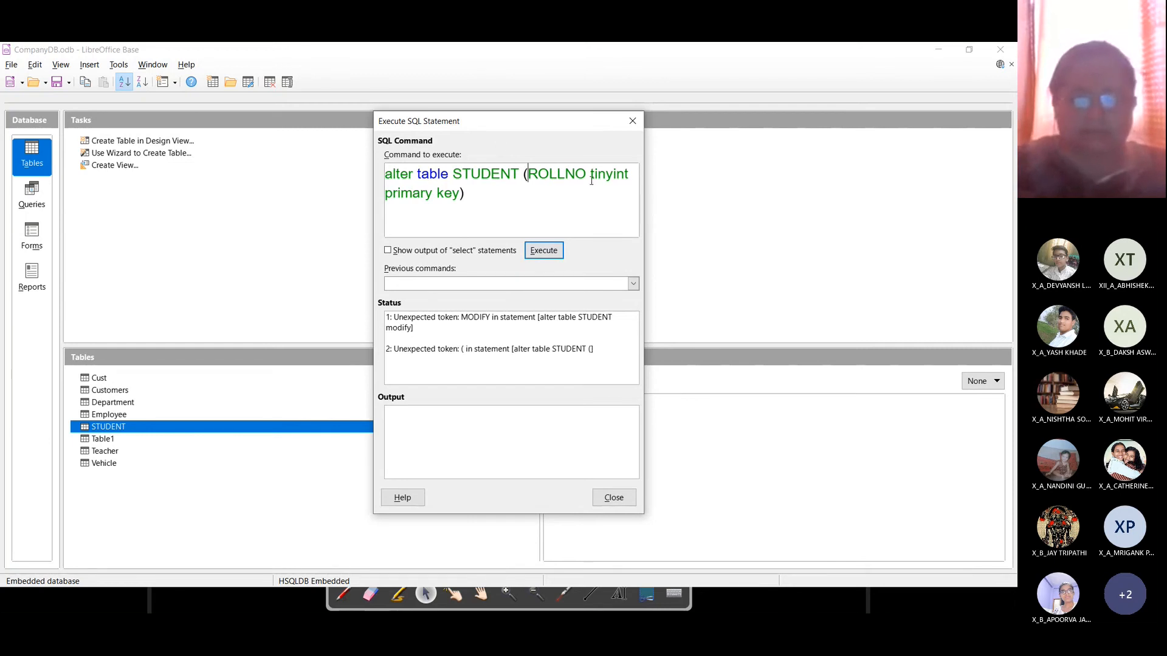
pyautogui.press('BackSpace')
pyautogui.hotkey('ctrl', 'End')
pyautogui.press('BackSpace')
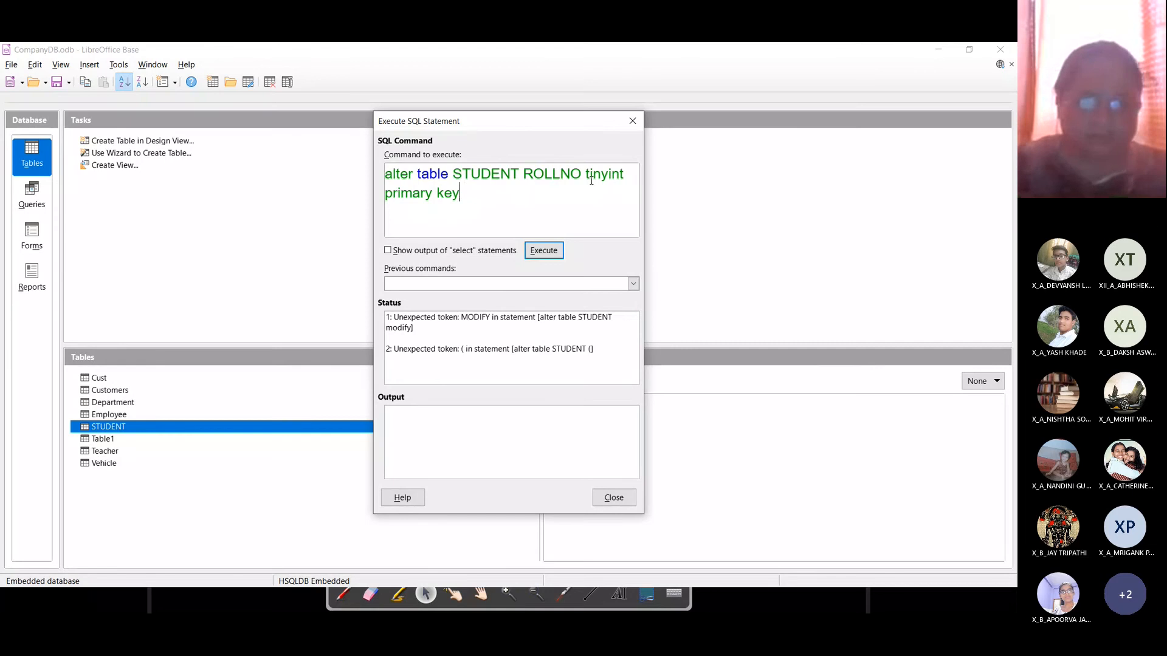
pyautogui.click(558, 255)
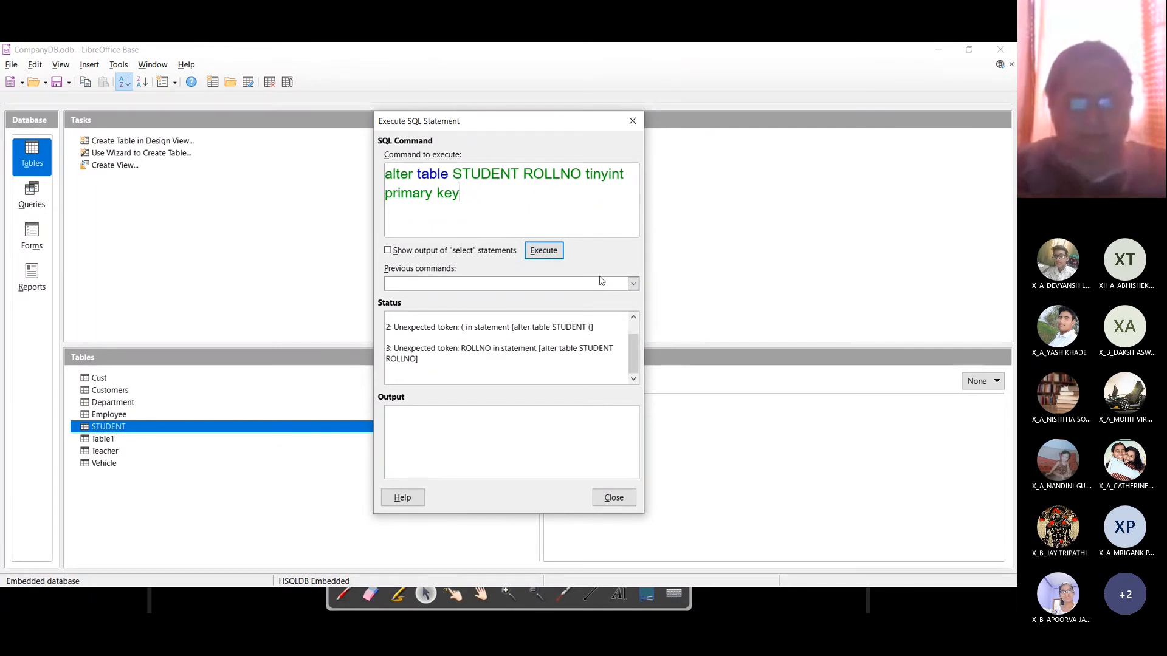
# Step: Insert 'add' before ROLLNO and execute, getting 'Column already exists: ROLLNO'
pyautogui.click(523, 174)
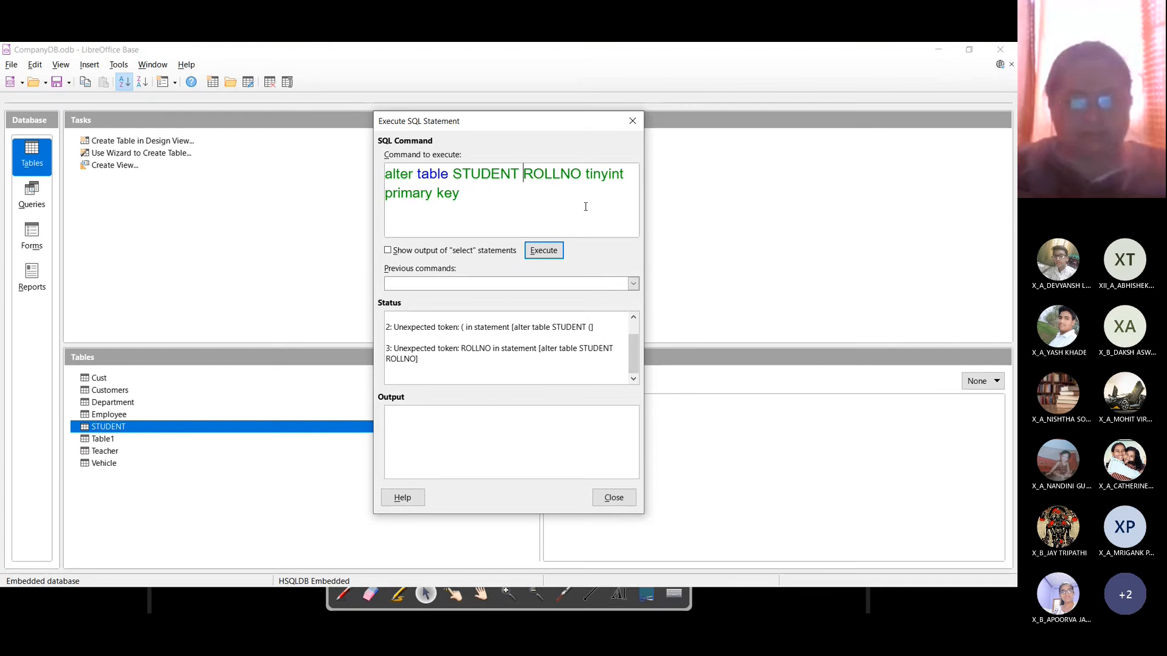
pyautogui.write('add')
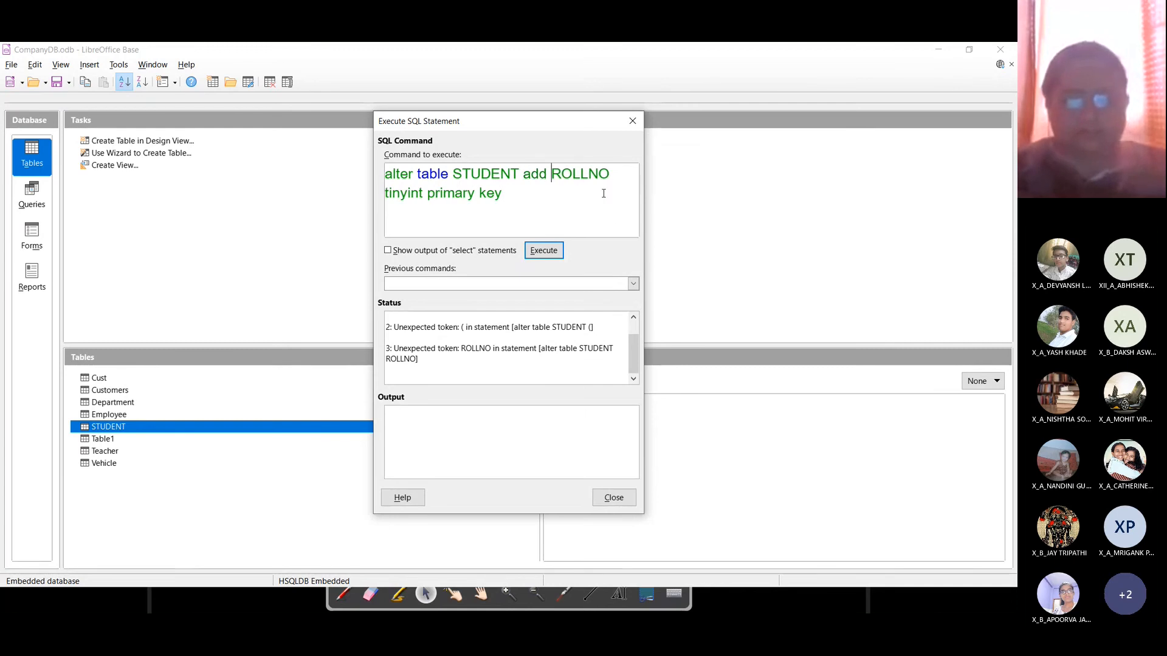
pyautogui.click(538, 256)
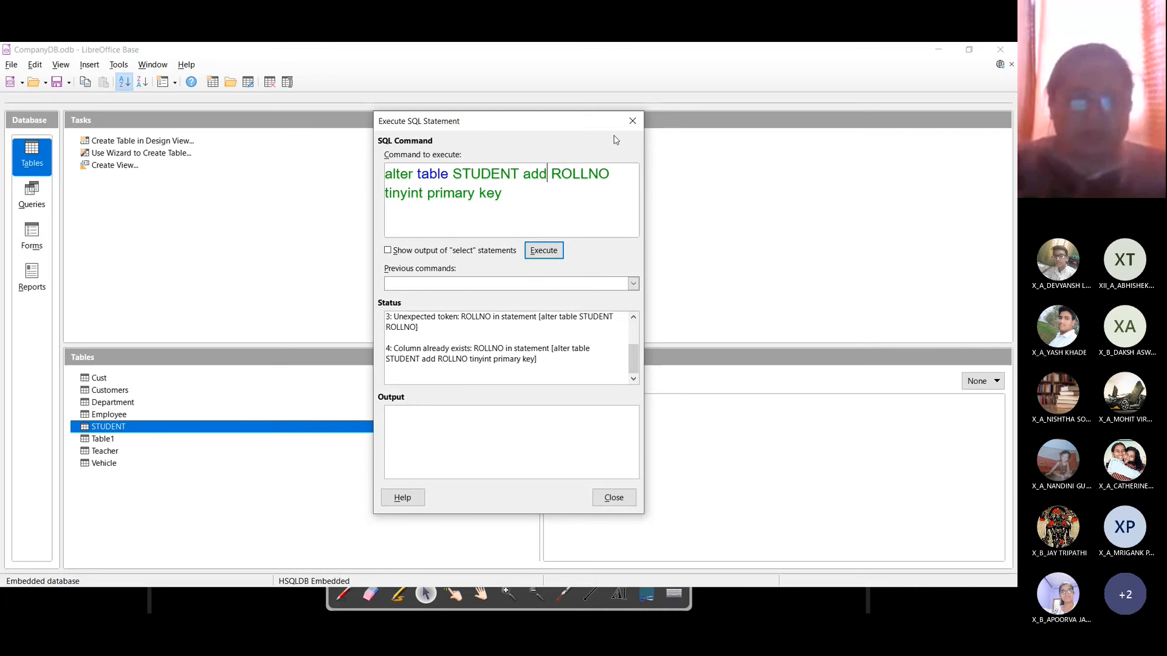
pyautogui.hotkey('ctrl', 'a')
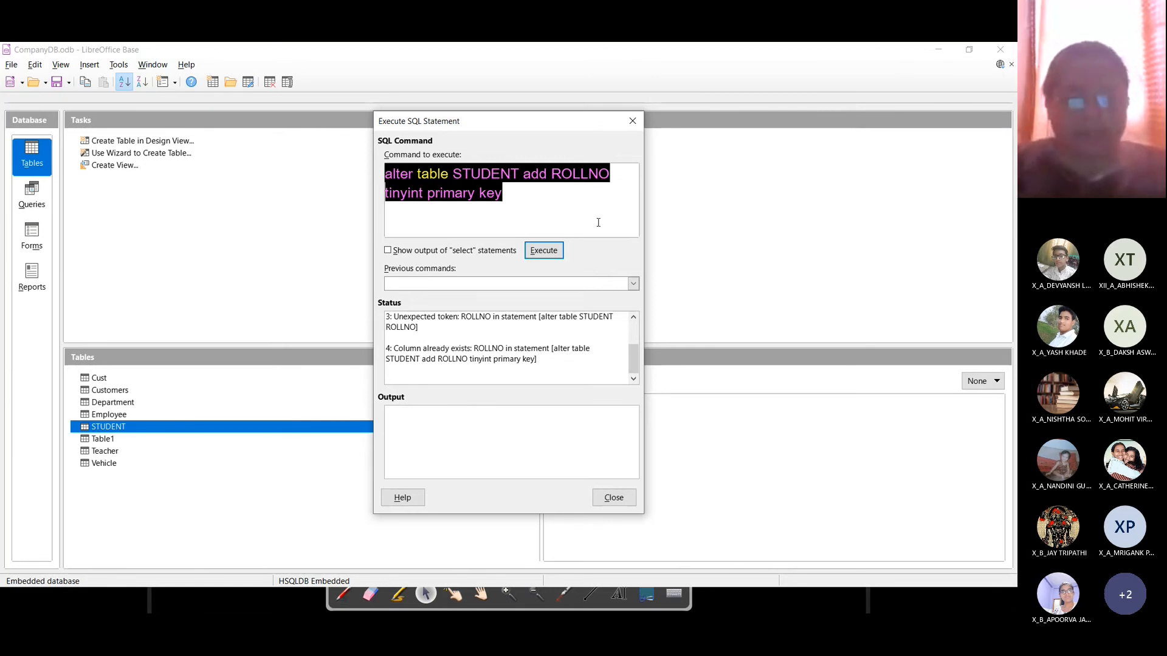
# Step: Execute 'drop table STUDENT;' and close the SQL statement window
pyautogui.write('drop table ')
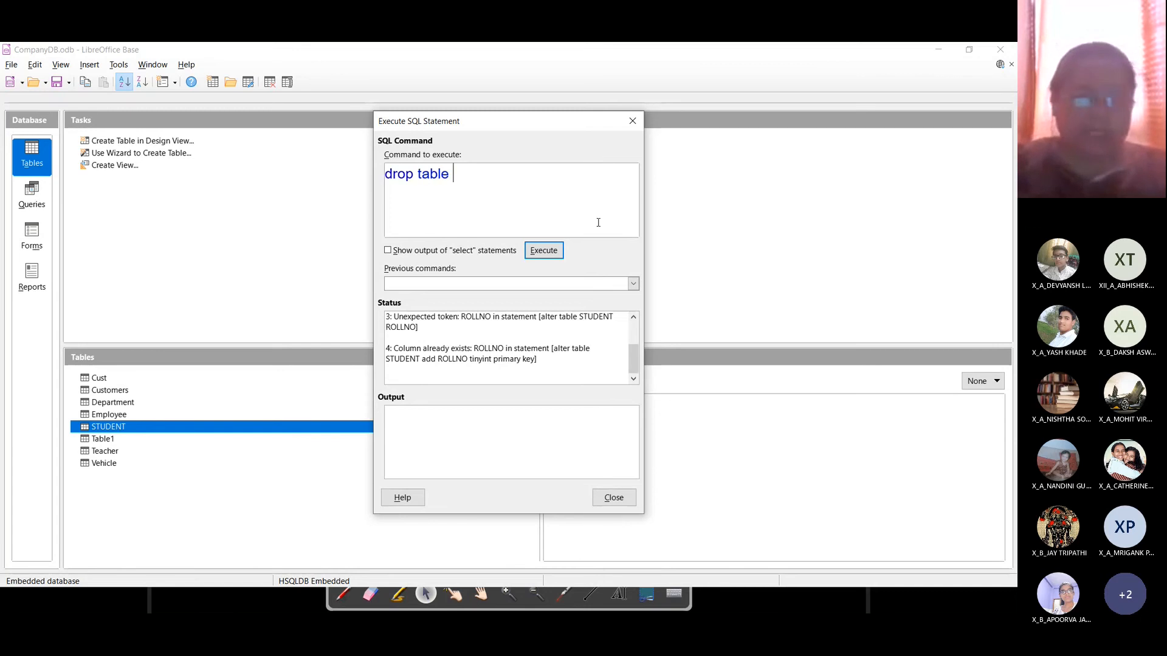
pyautogui.write('STUDENT;')
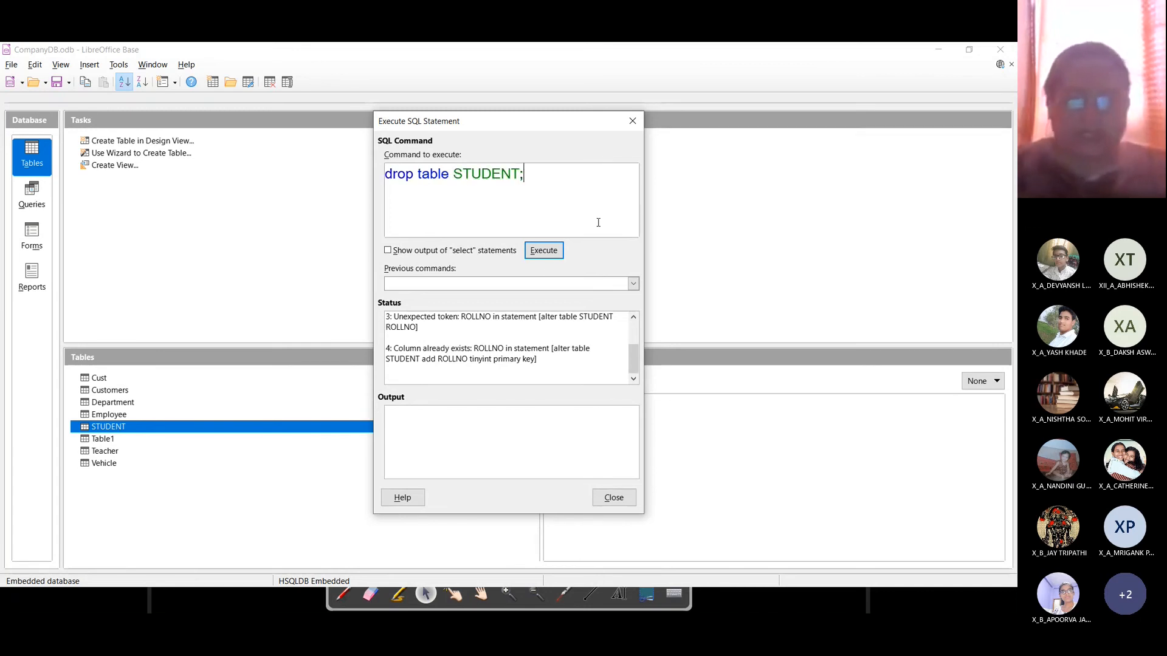
pyautogui.click(543, 250)
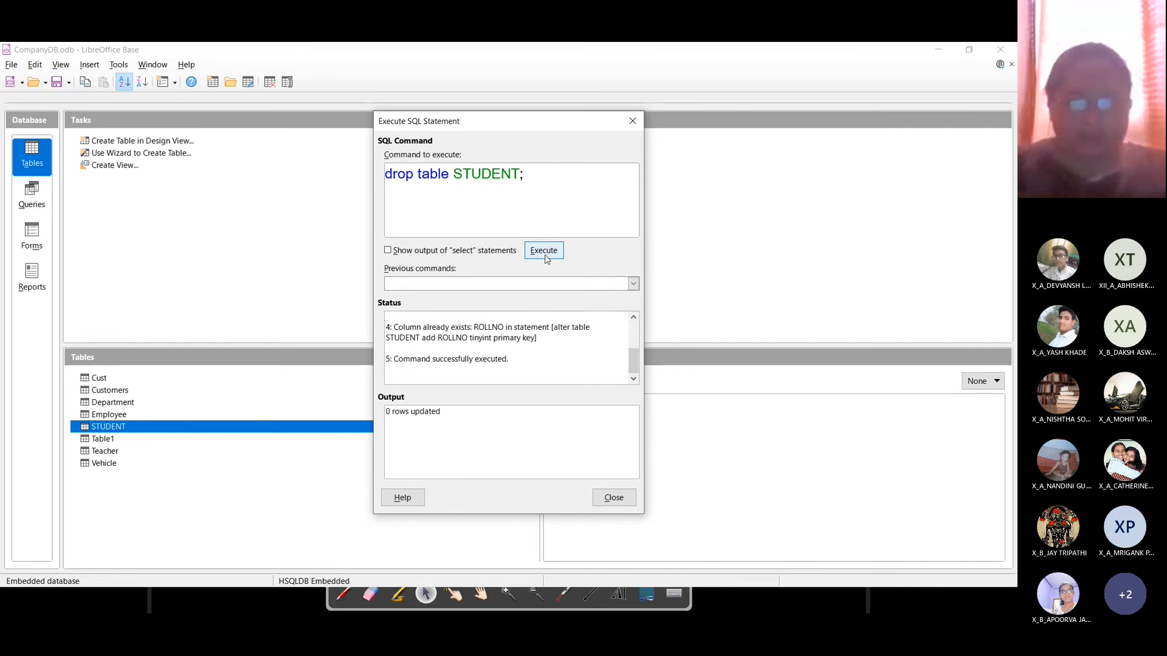
pyautogui.click(613, 497)
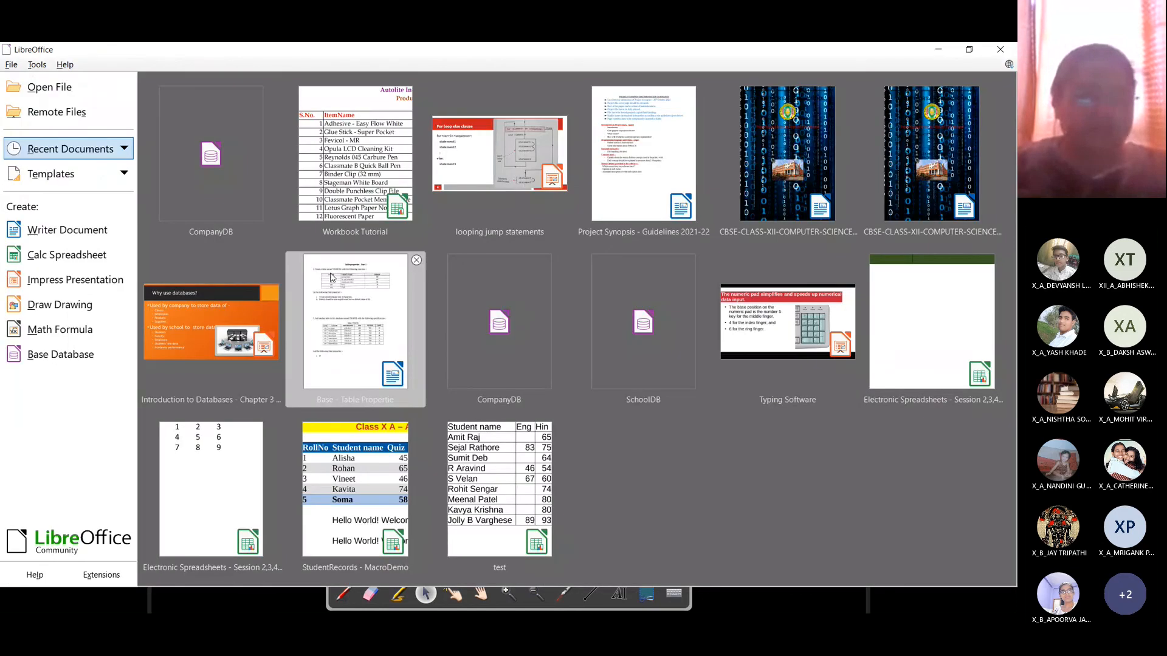
# Step: Reopen CompanyDB and confirm STUDENT is gone from its table list
pyautogui.click(457, 285)
pyautogui.click(29, 155)
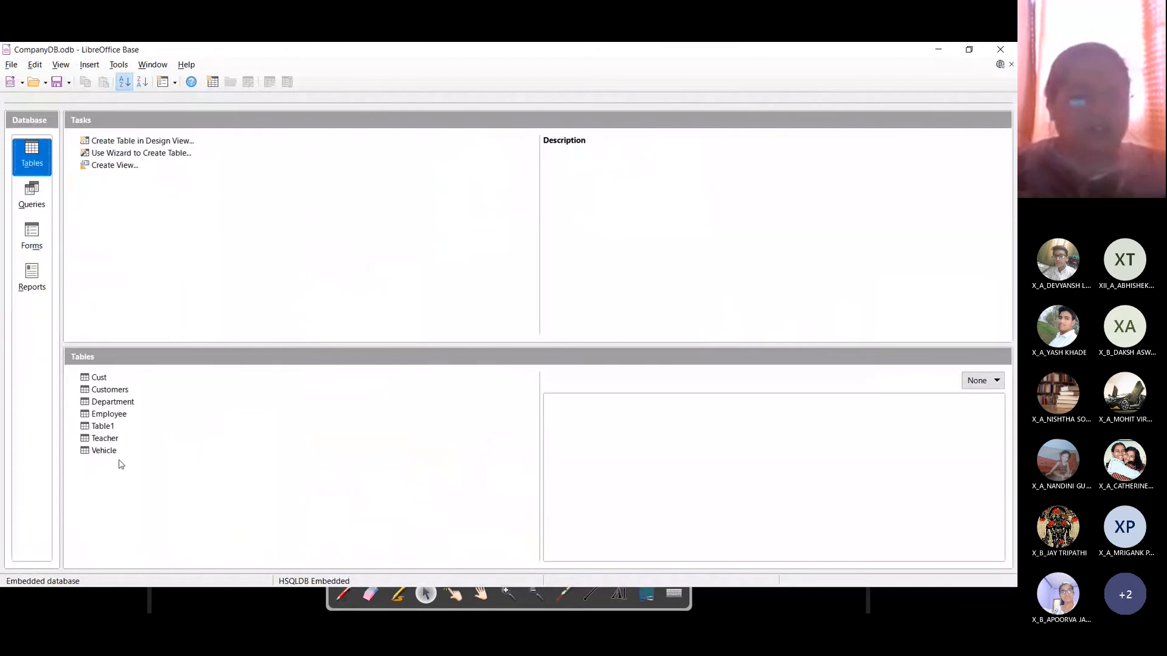
pyautogui.hotkey('alt', 'Tab')
pyautogui.hotkey('alt', 'Tab')
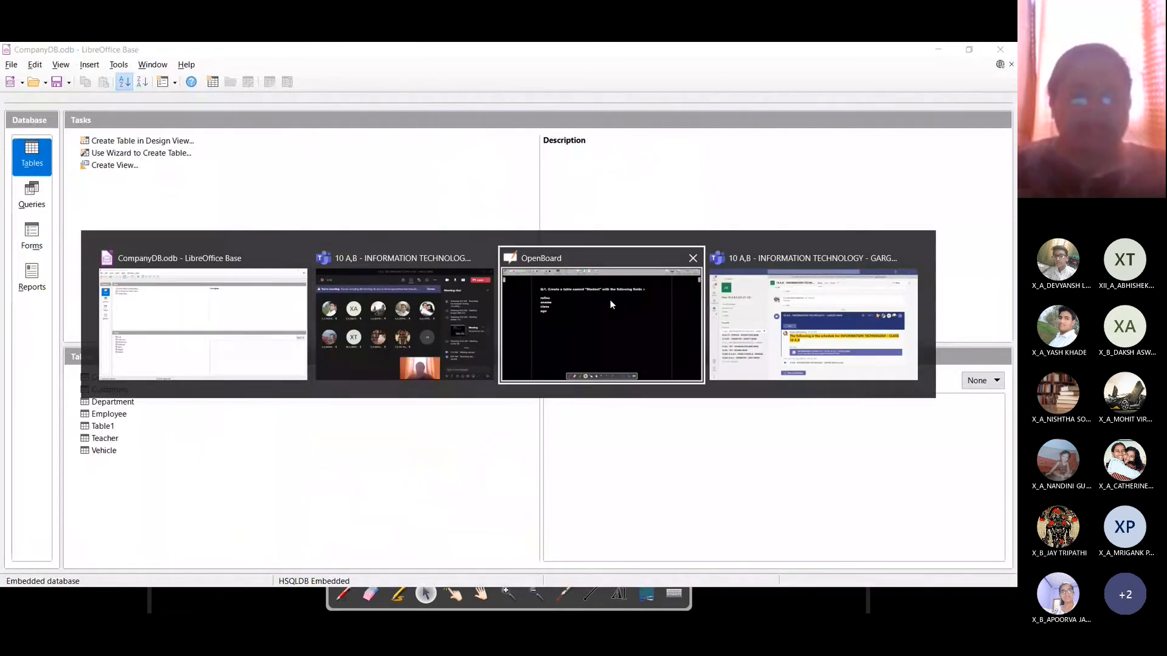
pyautogui.hotkey('alt', 'Tab')
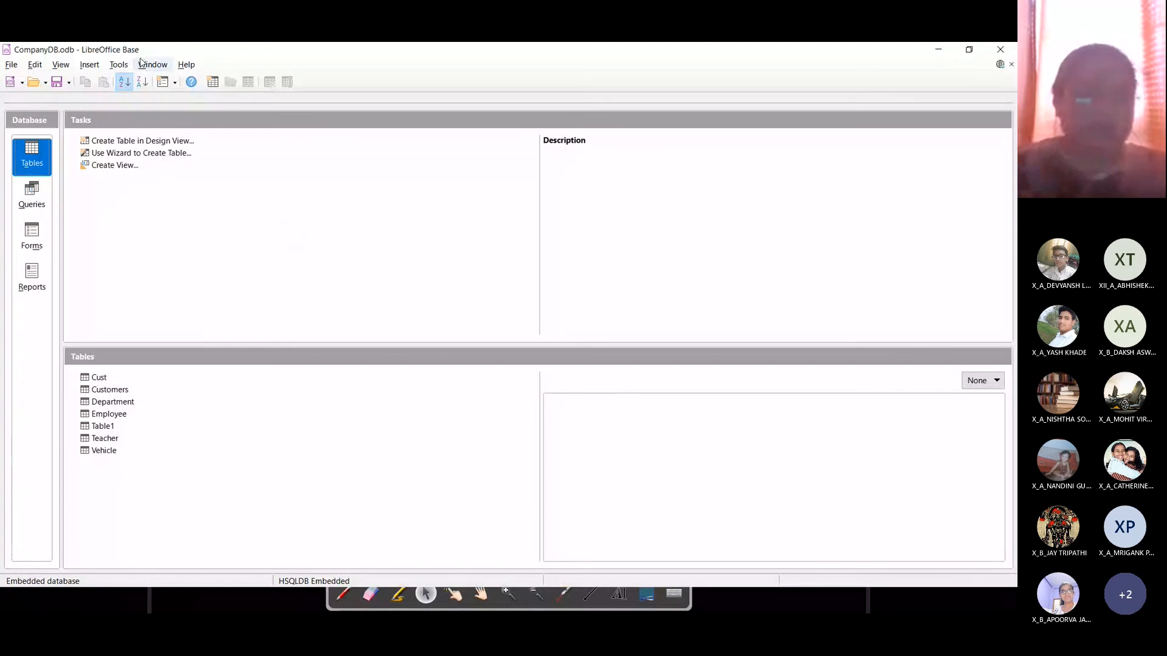
# Step: Start 'create table student (' with 'rollno tinyint primary key,' in the SQL window
pyautogui.click(119, 65)
pyautogui.click(136, 117)
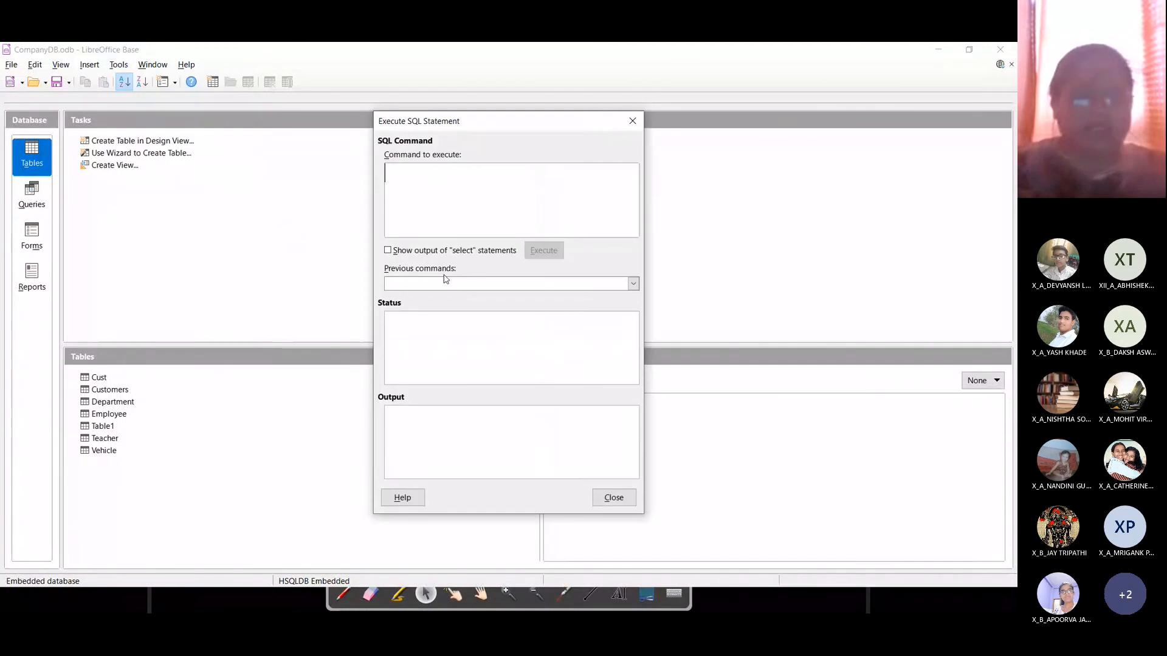
pyautogui.write('create t')
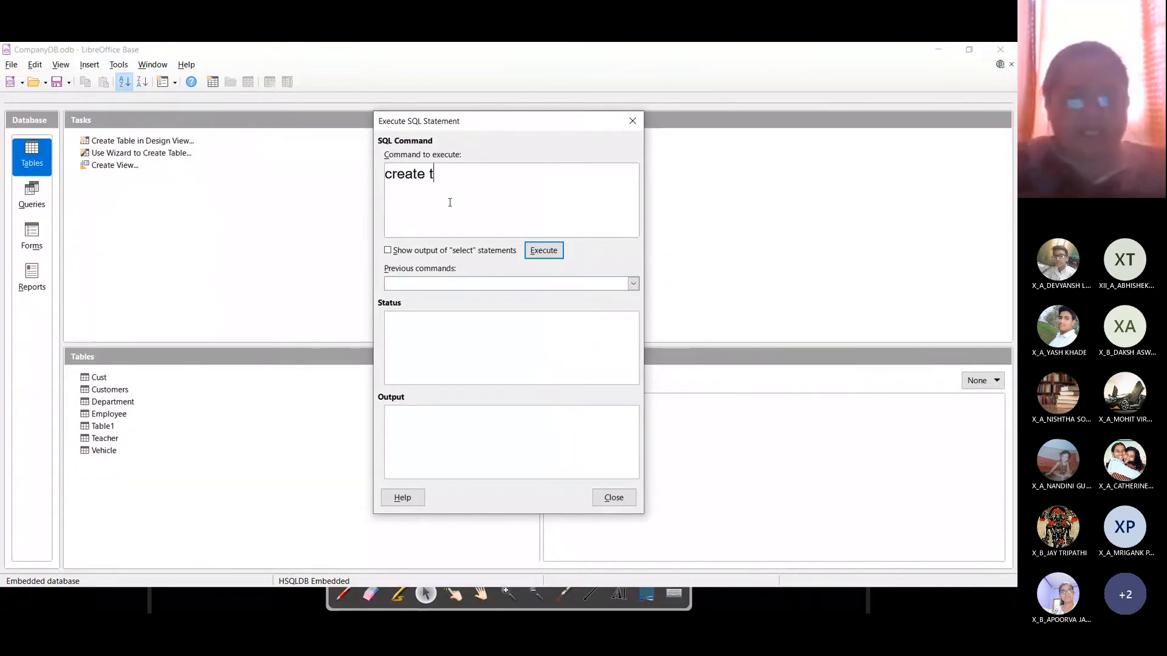
pyautogui.write('able student ')
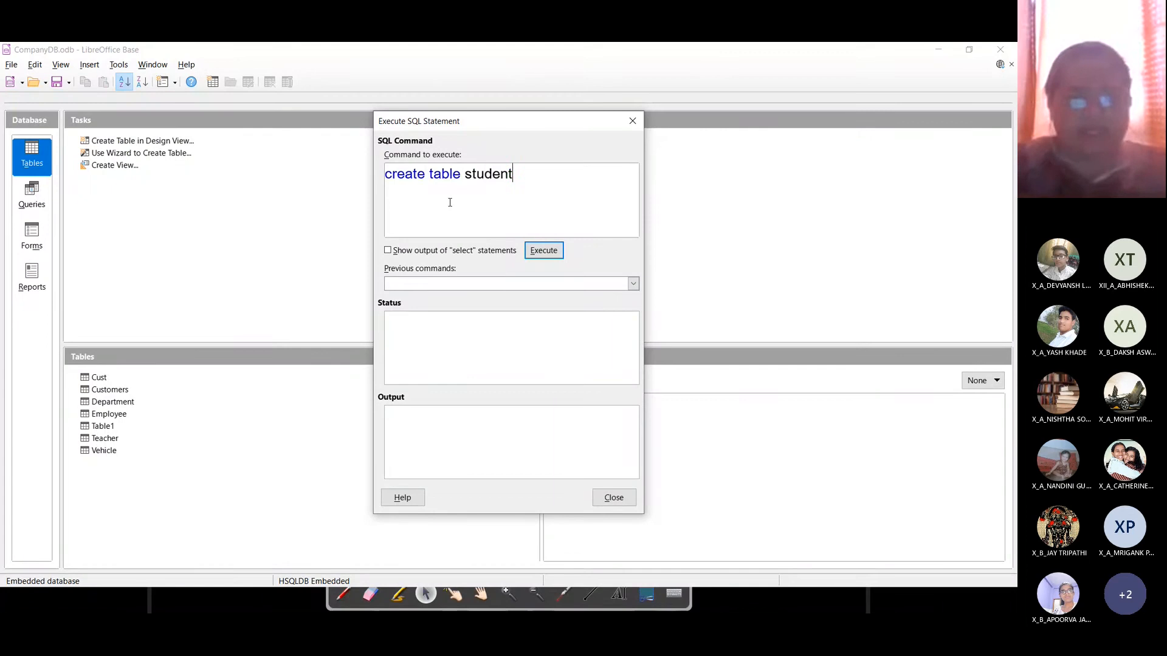
pyautogui.write('(')
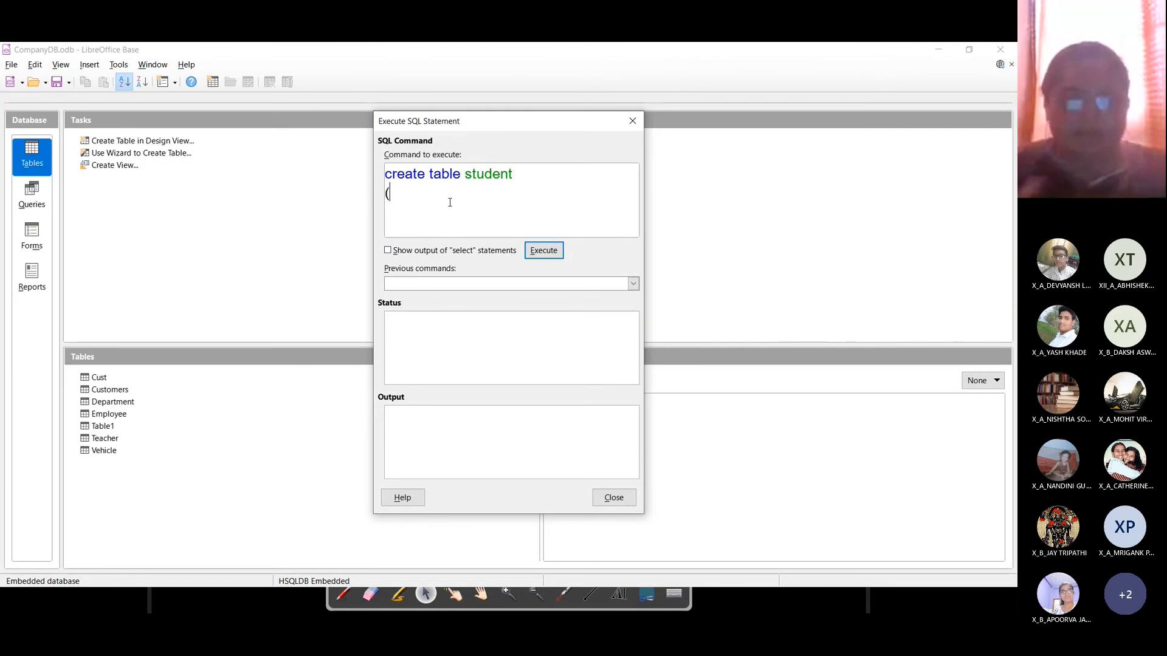
pyautogui.write('roll')
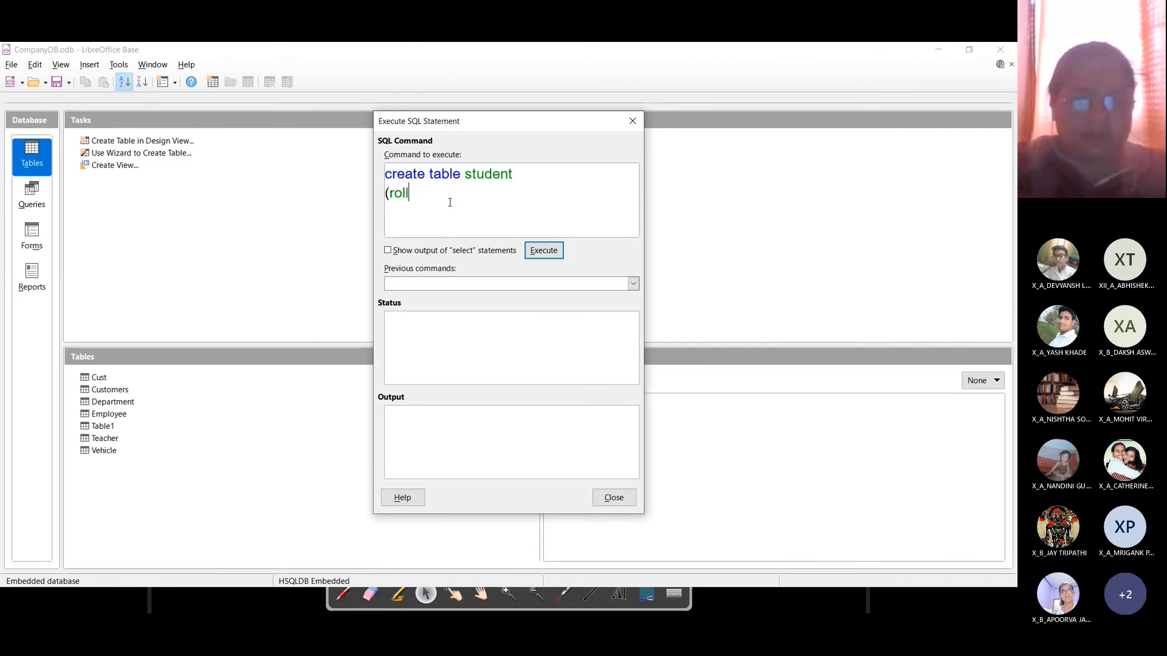
pyautogui.write('no tinyint')
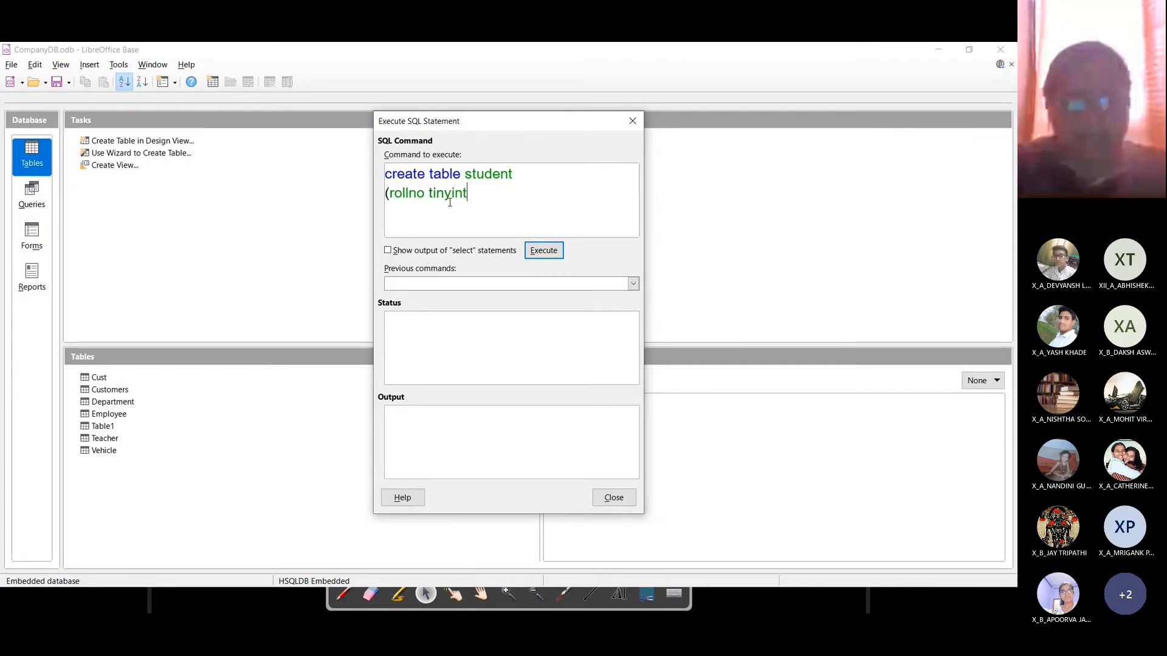
pyautogui.write(' primary key,')
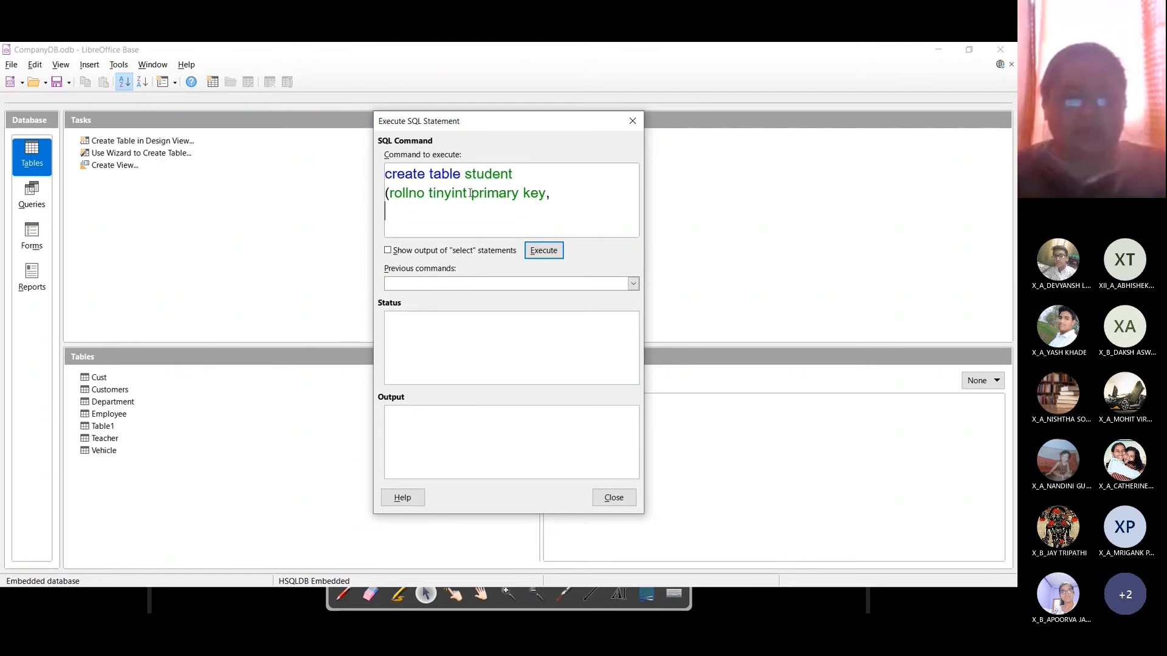
# Step: Add sname varchar(30), age tinyint and class char(3) columns, then execute the statement
pyautogui.write('snam')
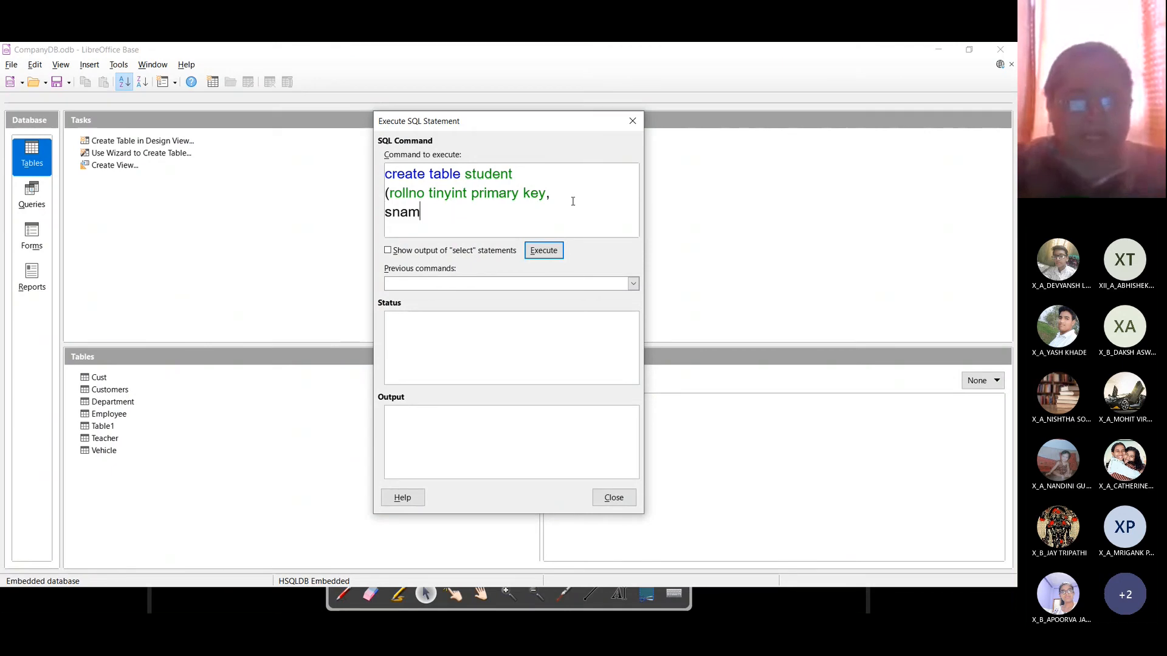
pyautogui.write('e varchar(2')
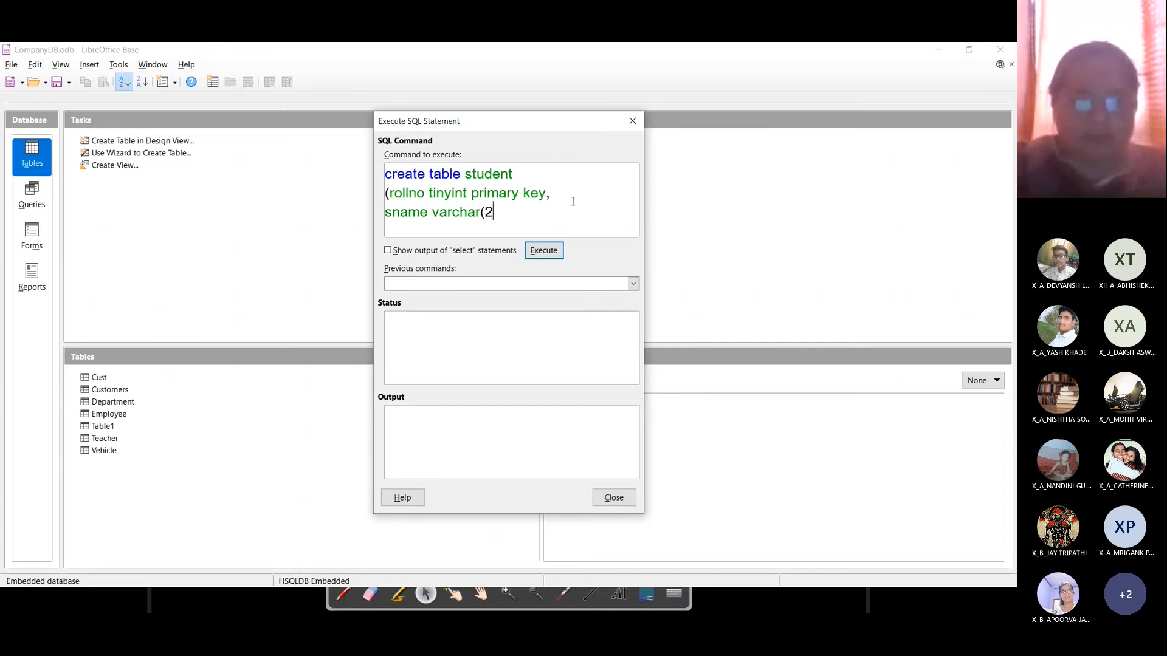
pyautogui.press('BackSpace')
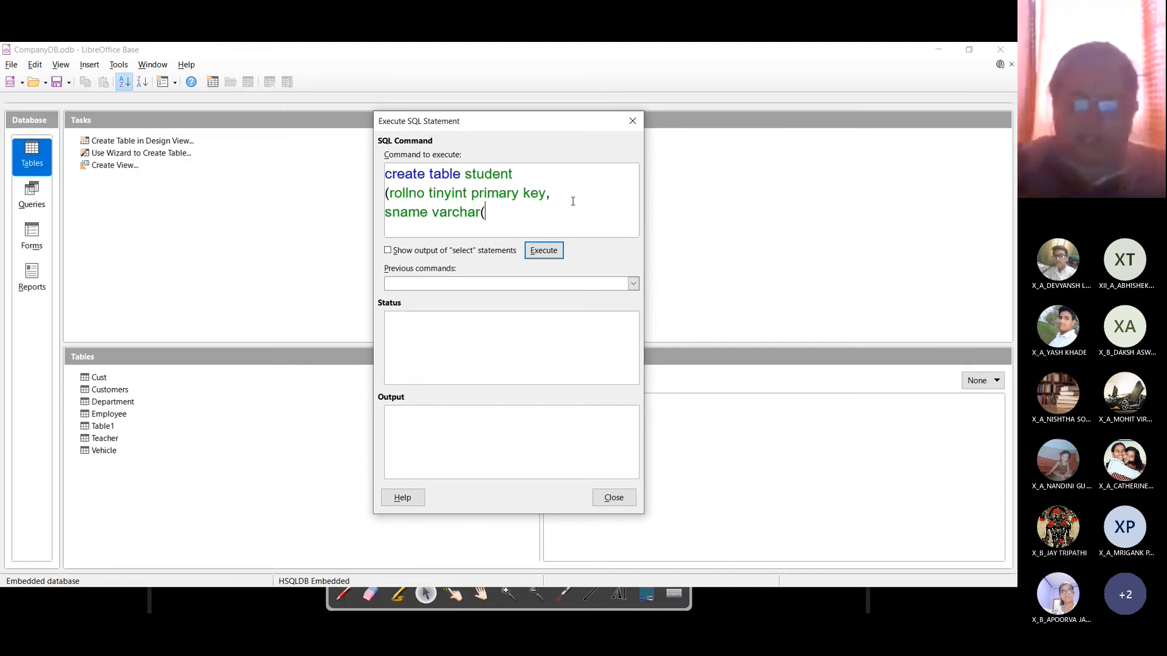
pyautogui.write('30),')
pyautogui.press('Return')
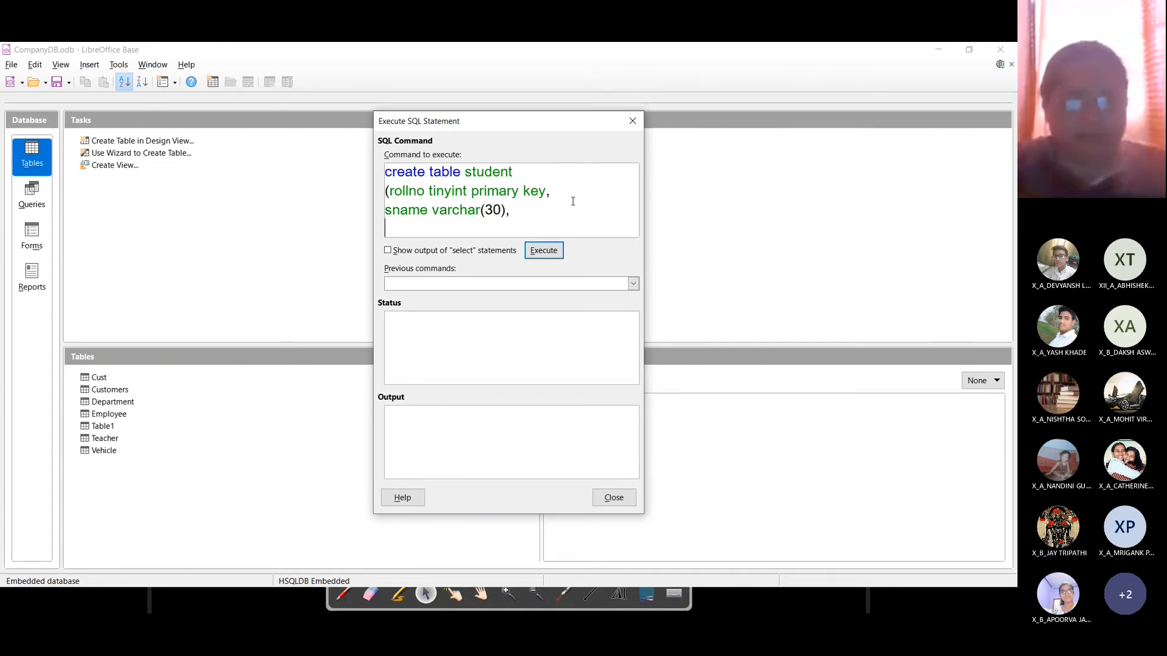
pyautogui.write('age ')
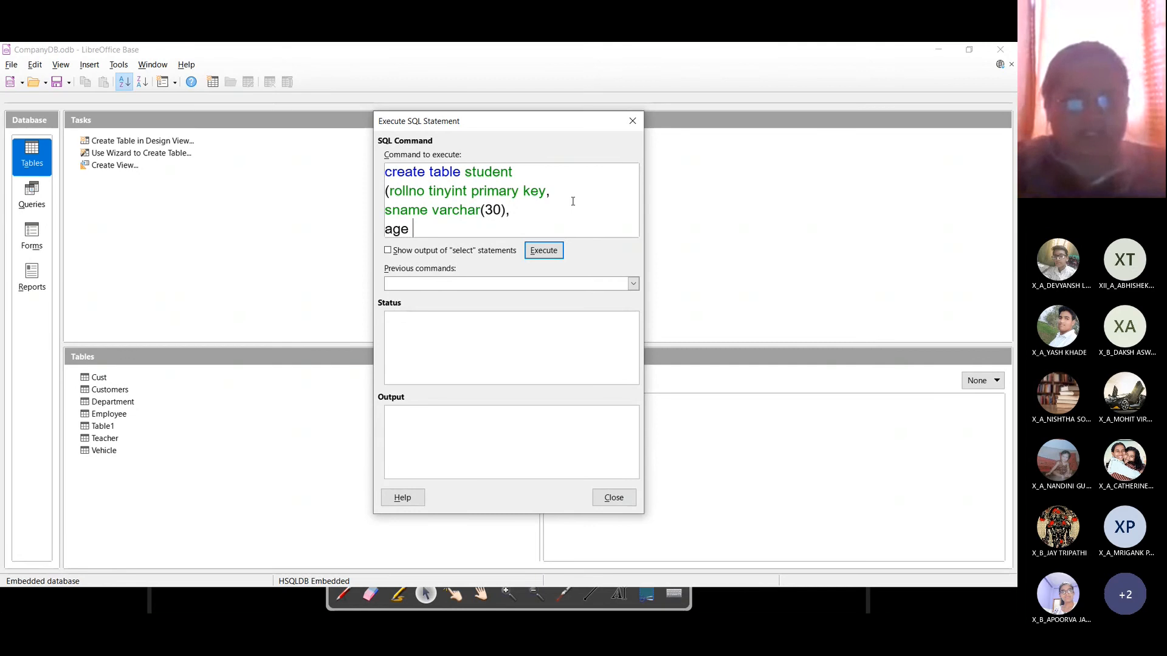
pyautogui.write('tinyint')
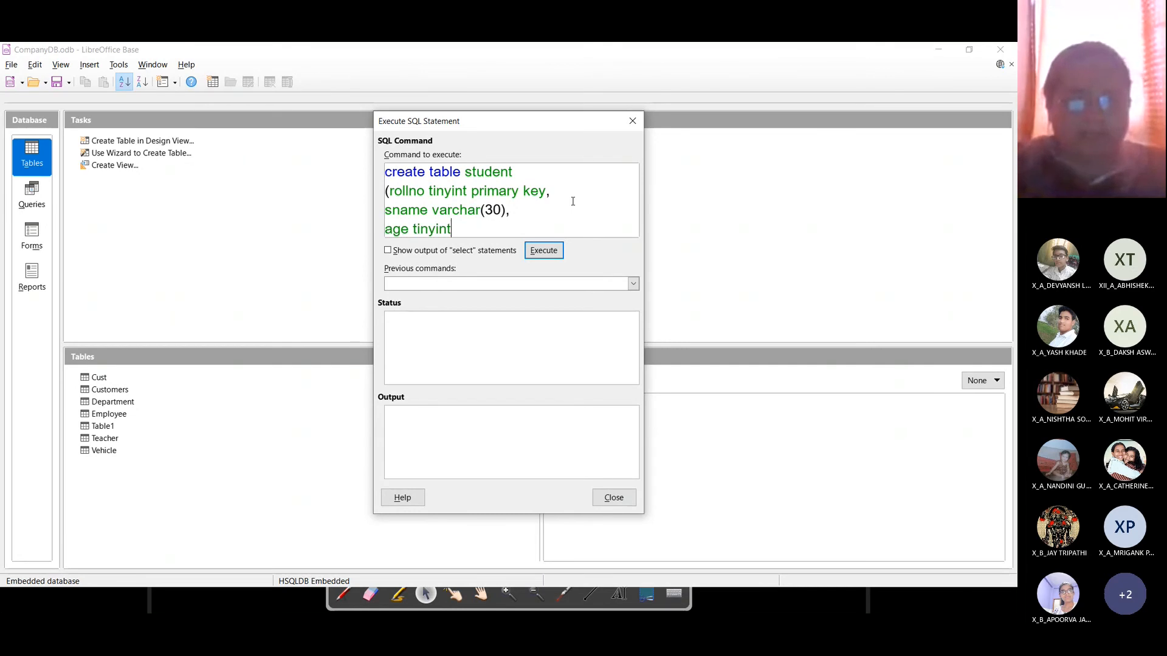
pyautogui.write(',')
pyautogui.press('Return')
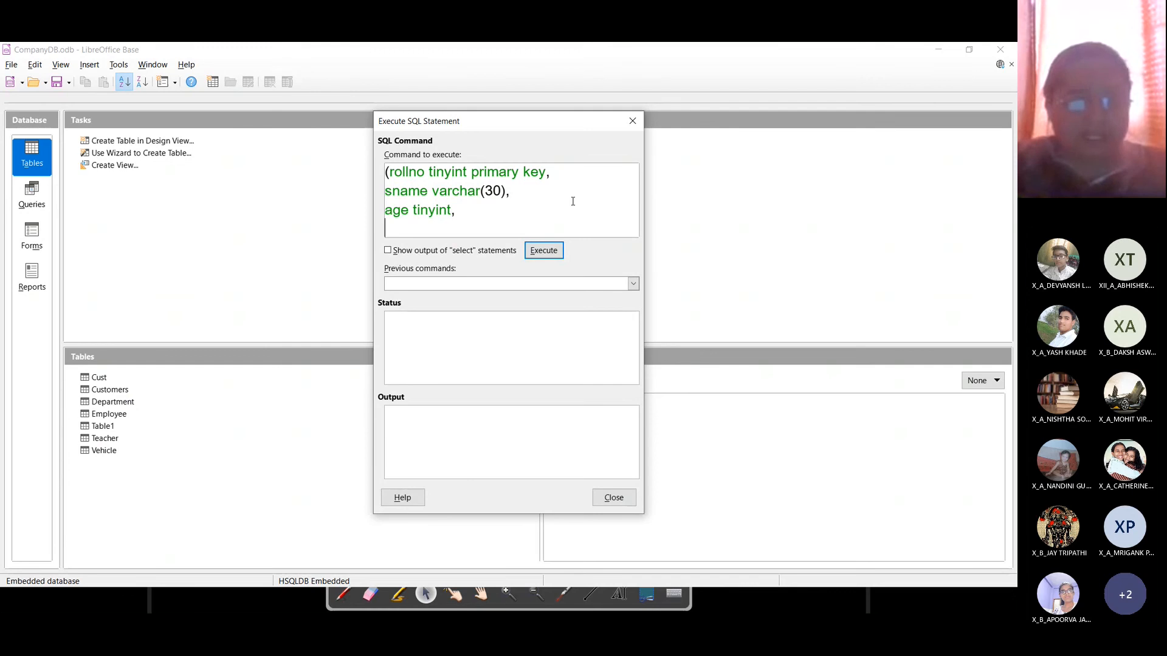
pyautogui.write('class')
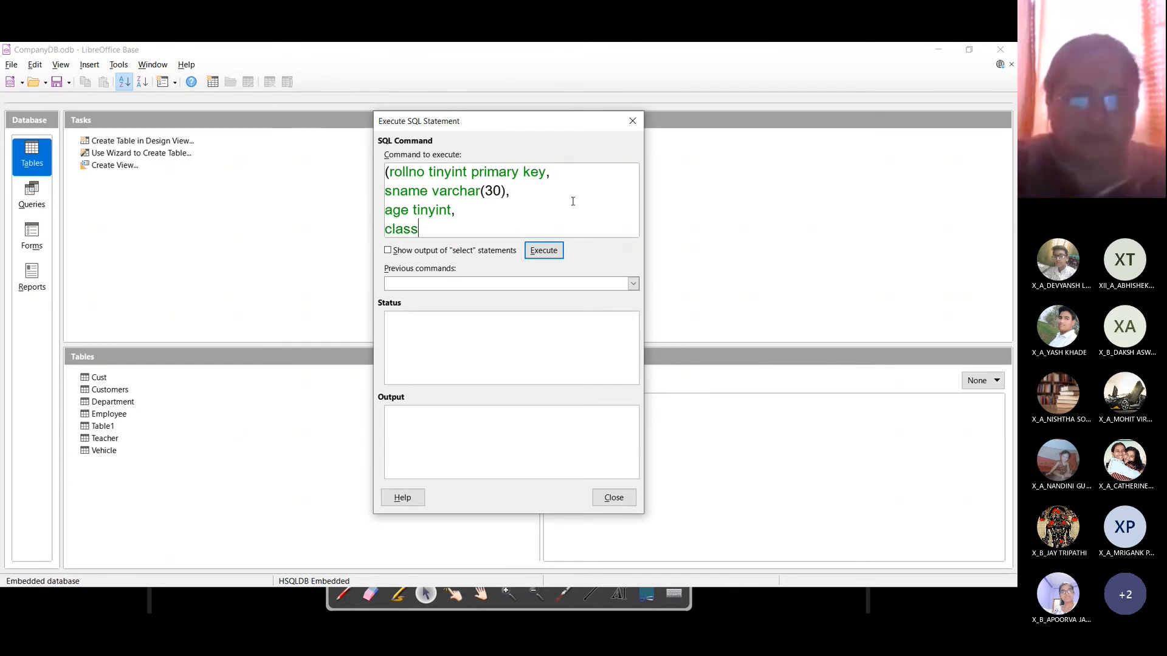
pyautogui.write('char')
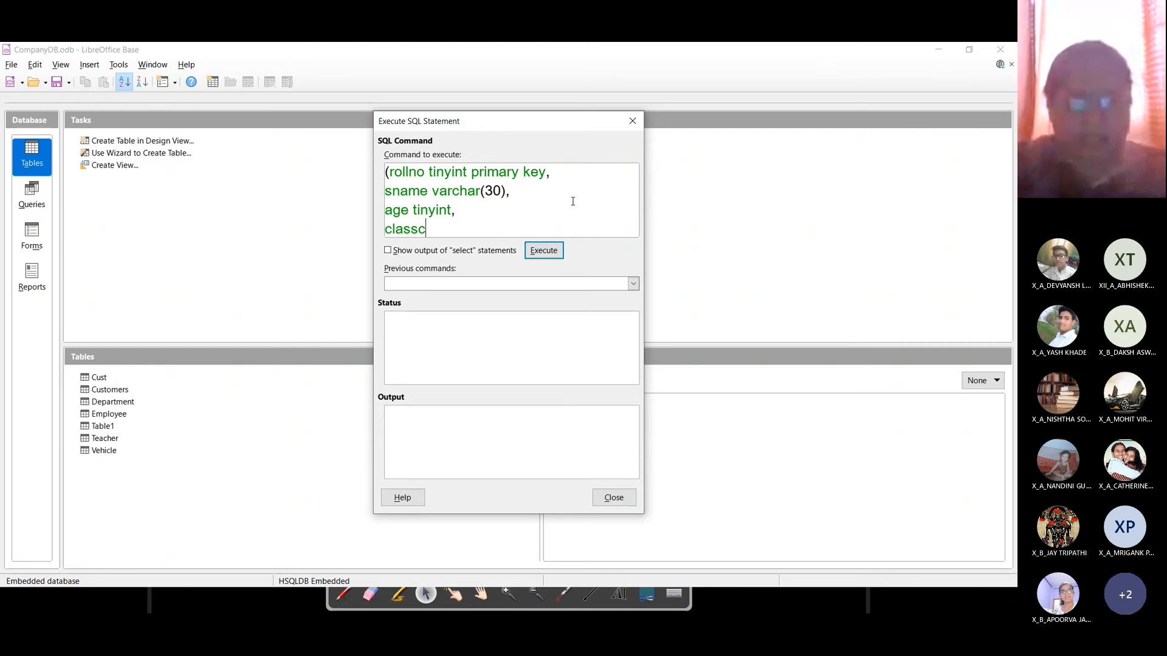
pyautogui.press('BackSpace')
pyautogui.press('BackSpace')
pyautogui.press('BackSpace')
pyautogui.press('BackSpace')
pyautogui.write('ch')
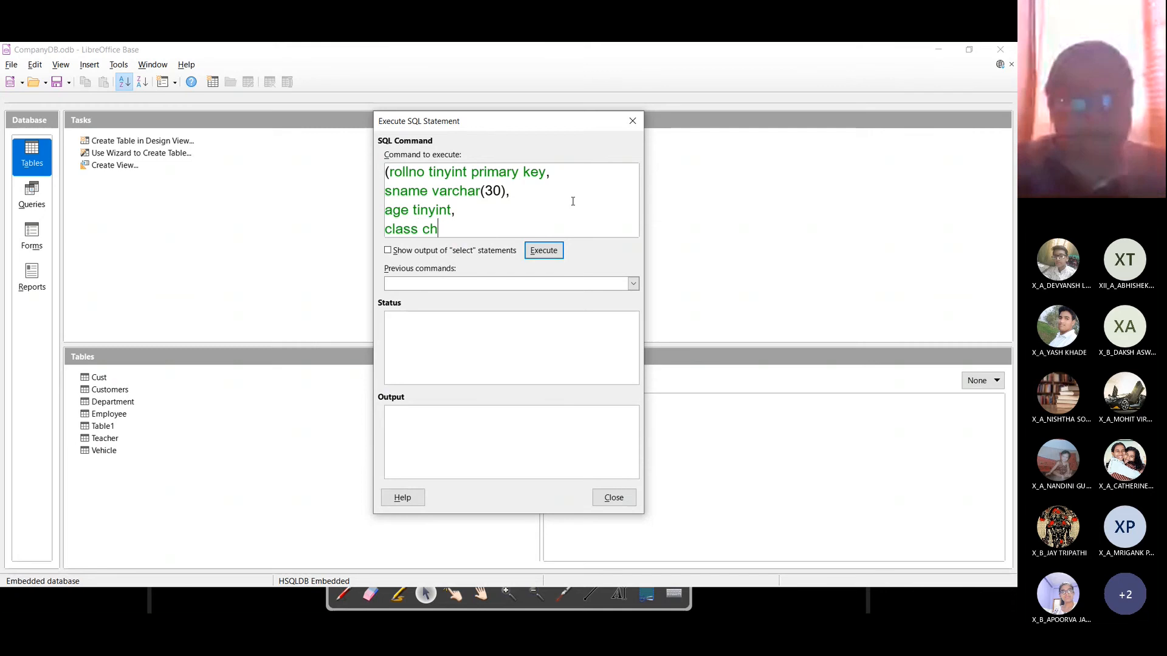
pyautogui.write('ar(3)')
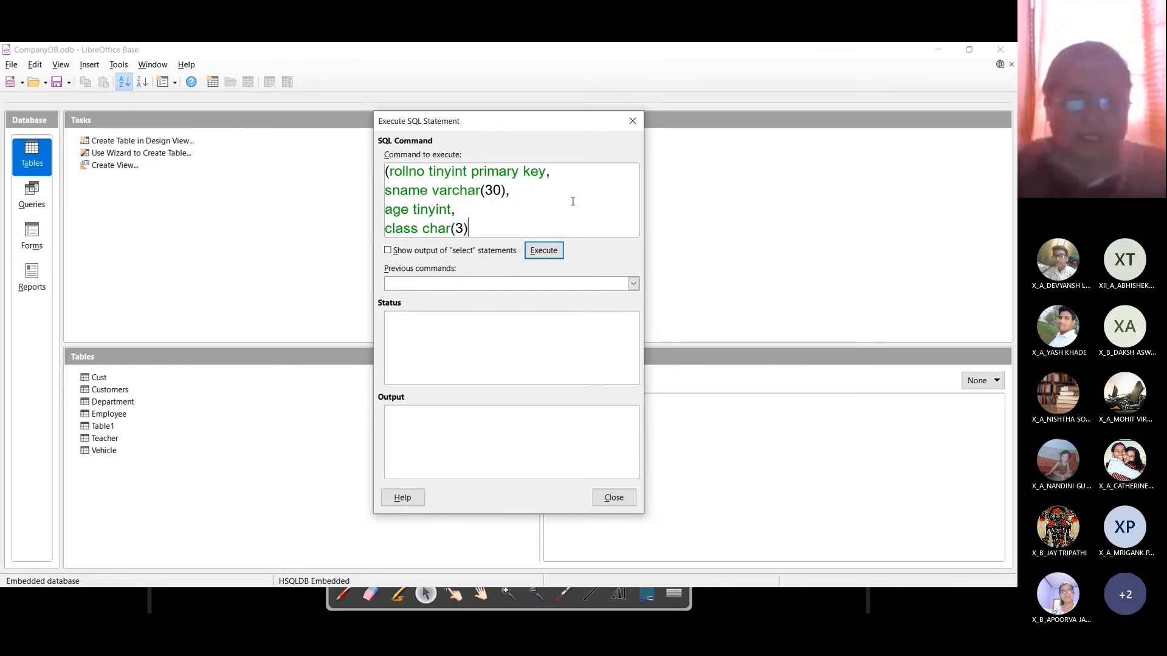
pyautogui.write(');')
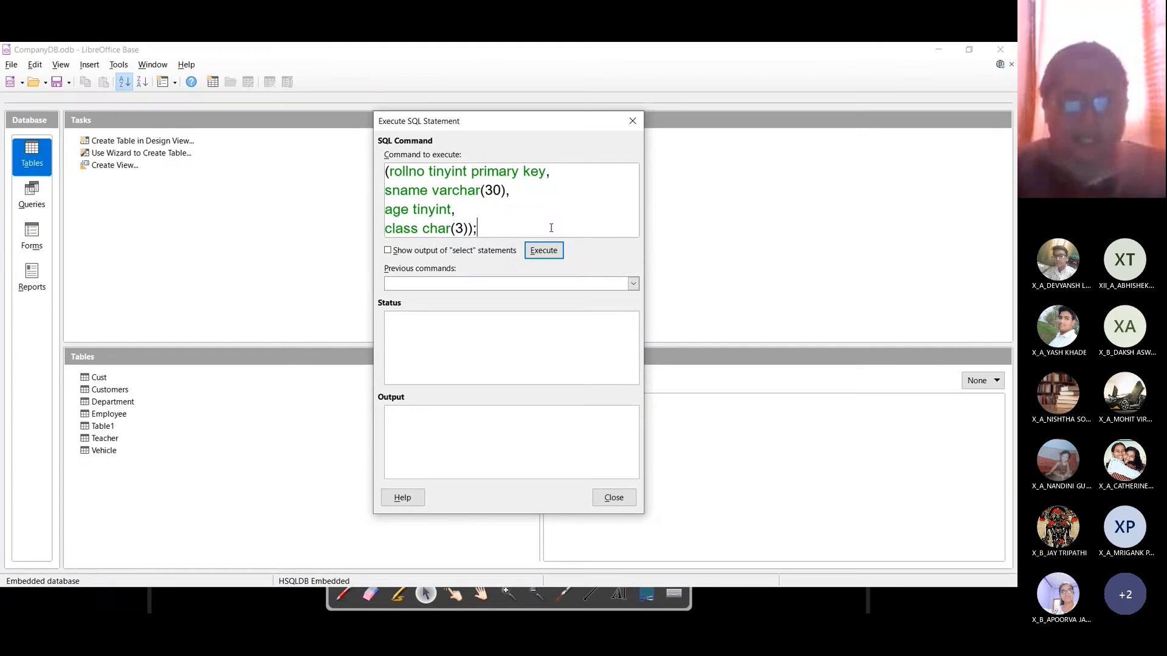
pyautogui.click(544, 251)
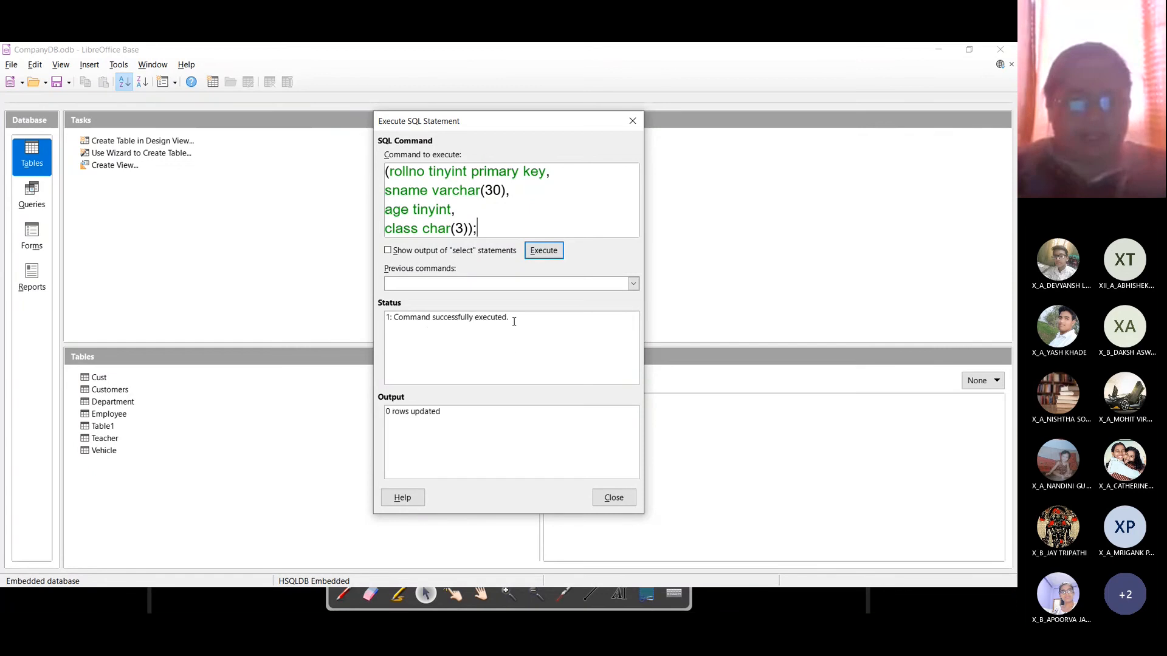
# Step: Close the SQL window, save the database and close CompanyDB
pyautogui.click(613, 499)
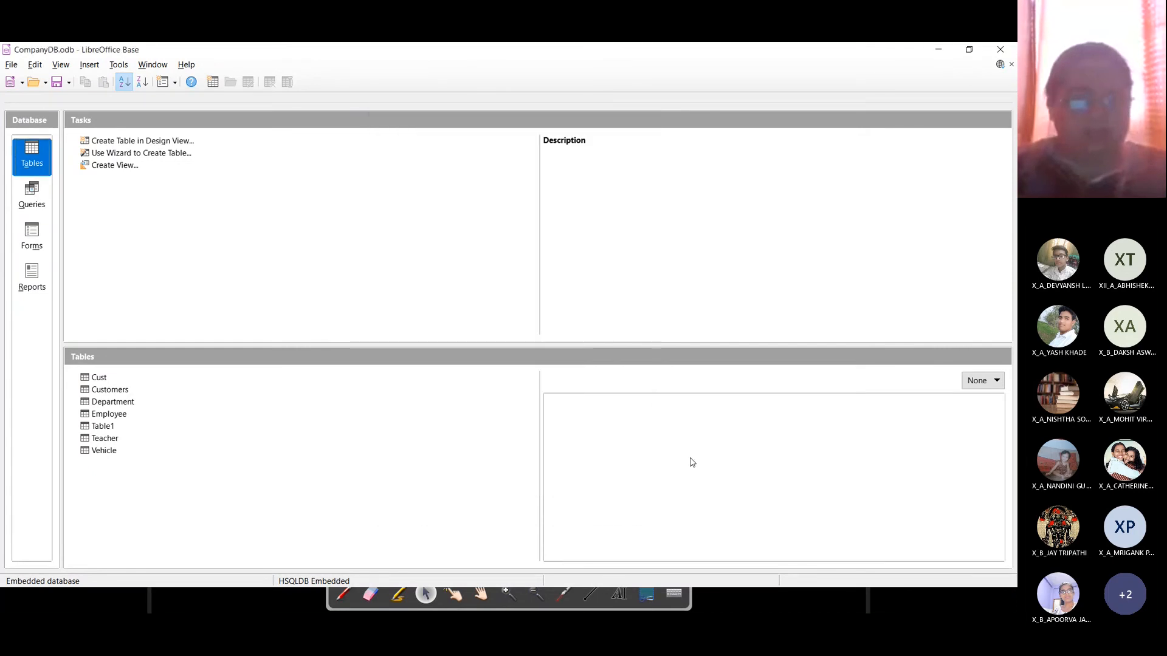
pyautogui.click(57, 85)
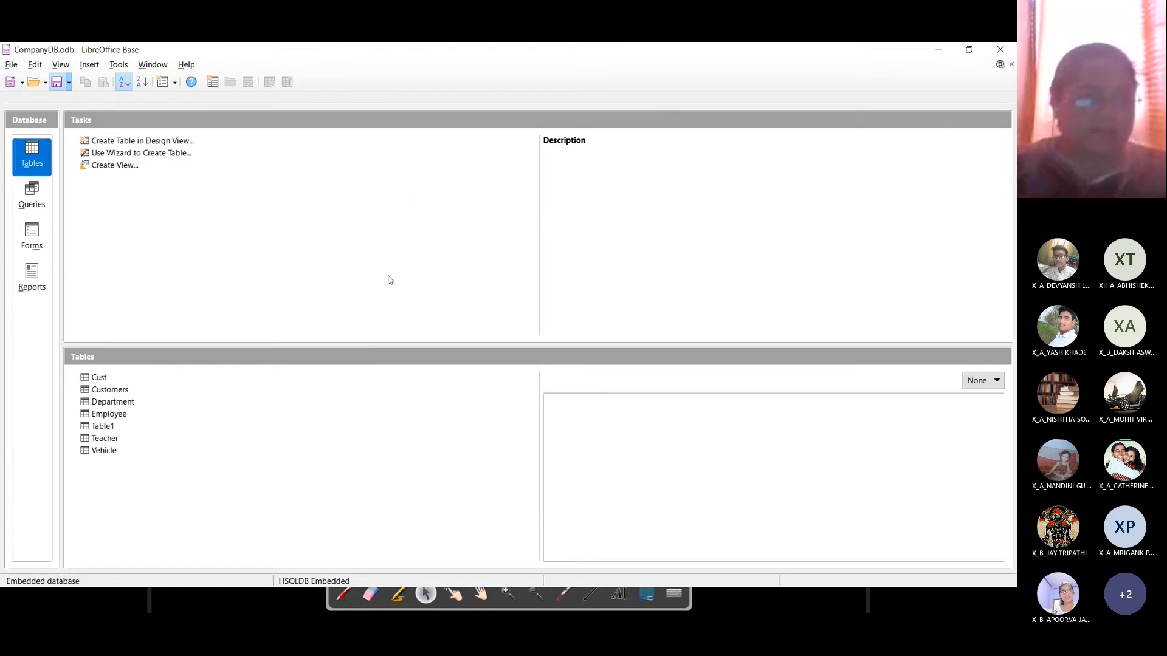
pyautogui.click(11, 65)
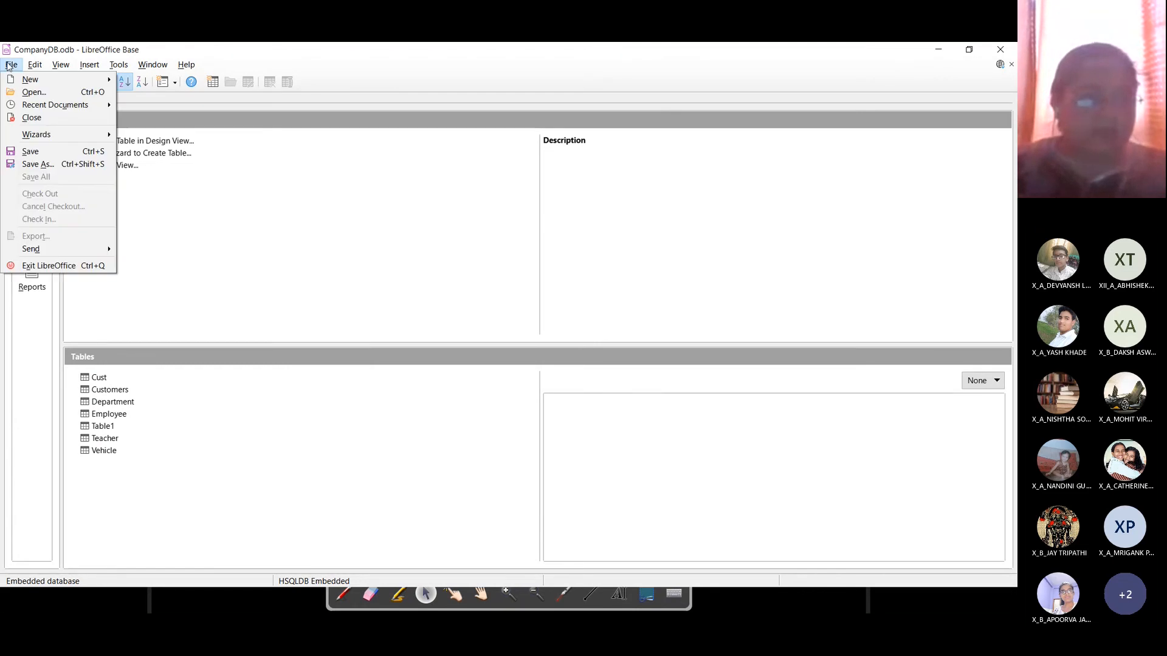
pyautogui.click(43, 116)
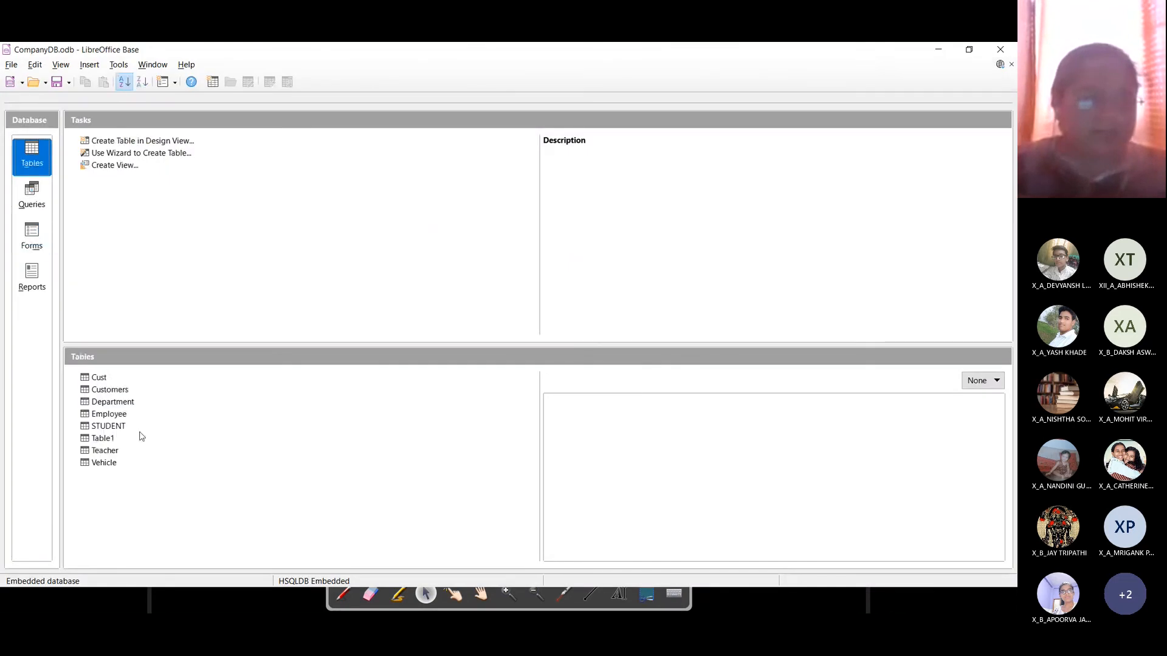
# Step: Reopen CompanyDB and open the new STUDENT table's data view, then close it
pyautogui.click(109, 427)
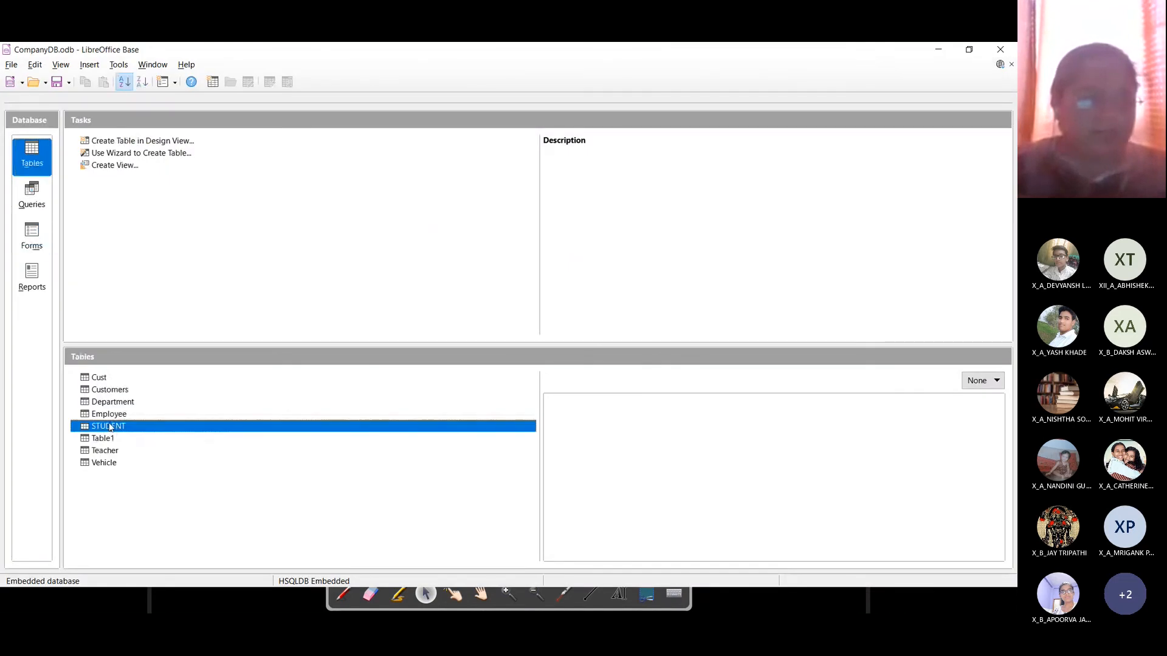
pyautogui.doubleClick(195, 427)
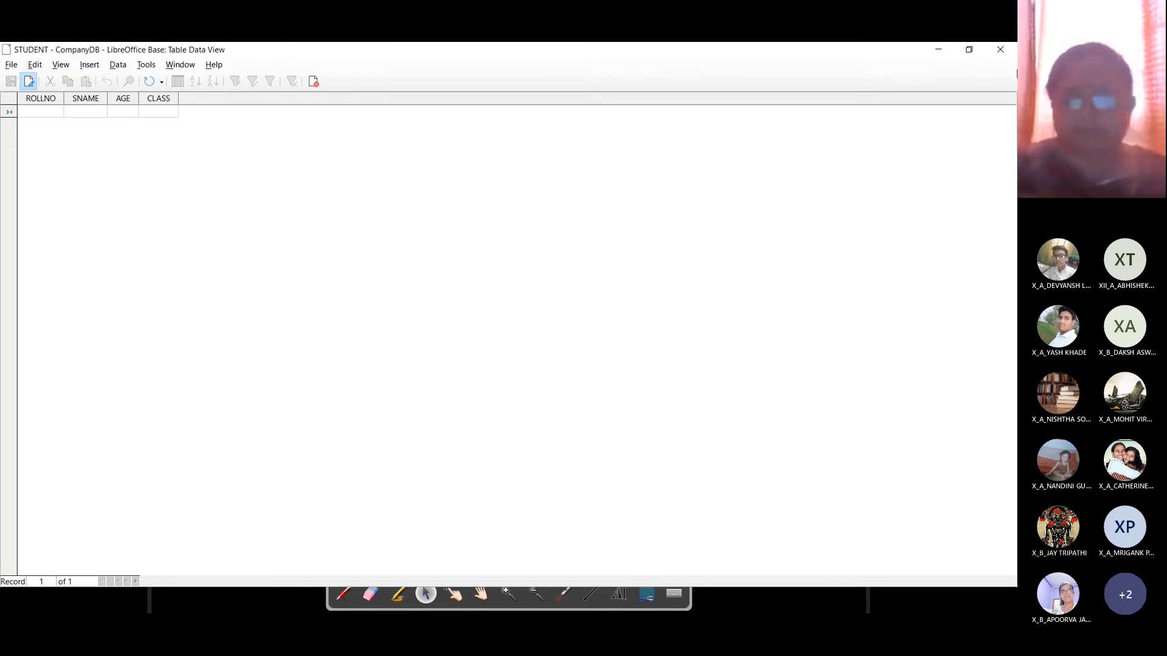
pyautogui.click(1002, 49)
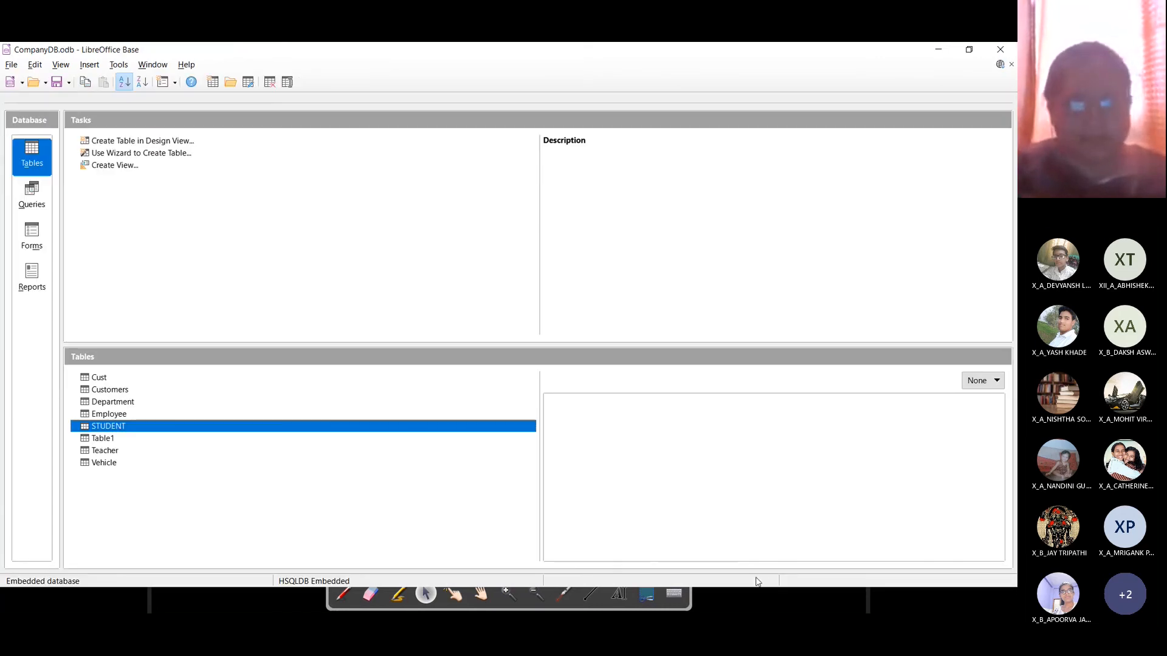
pyautogui.press('super')
pyautogui.click(837, 601)
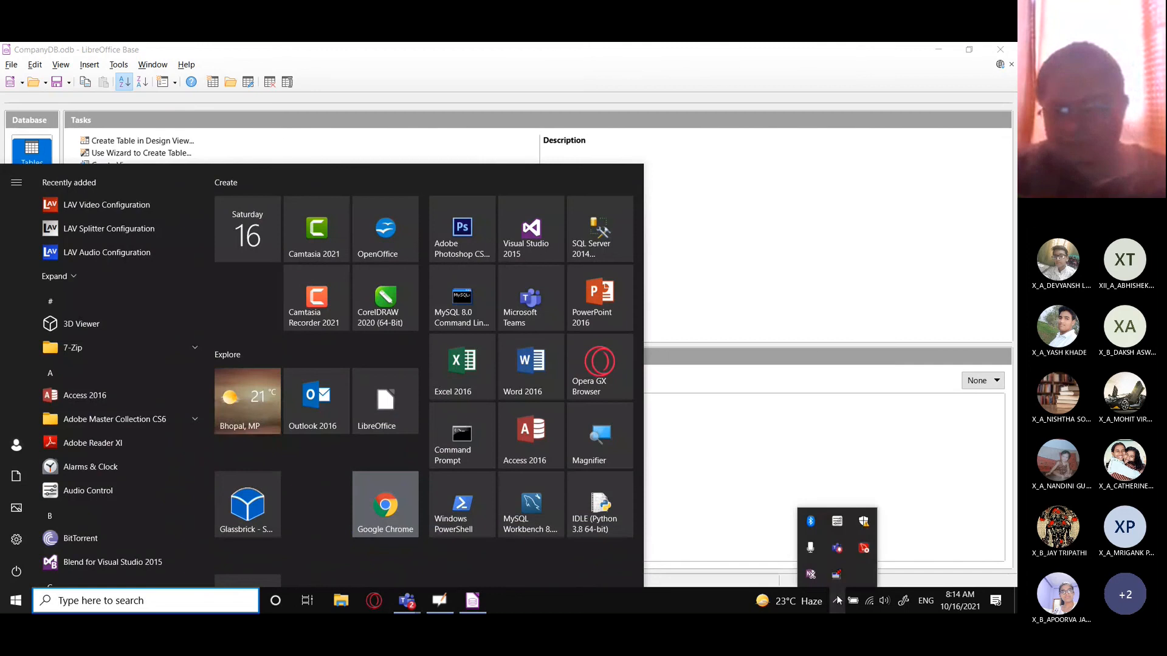
pyautogui.click(256, 517)
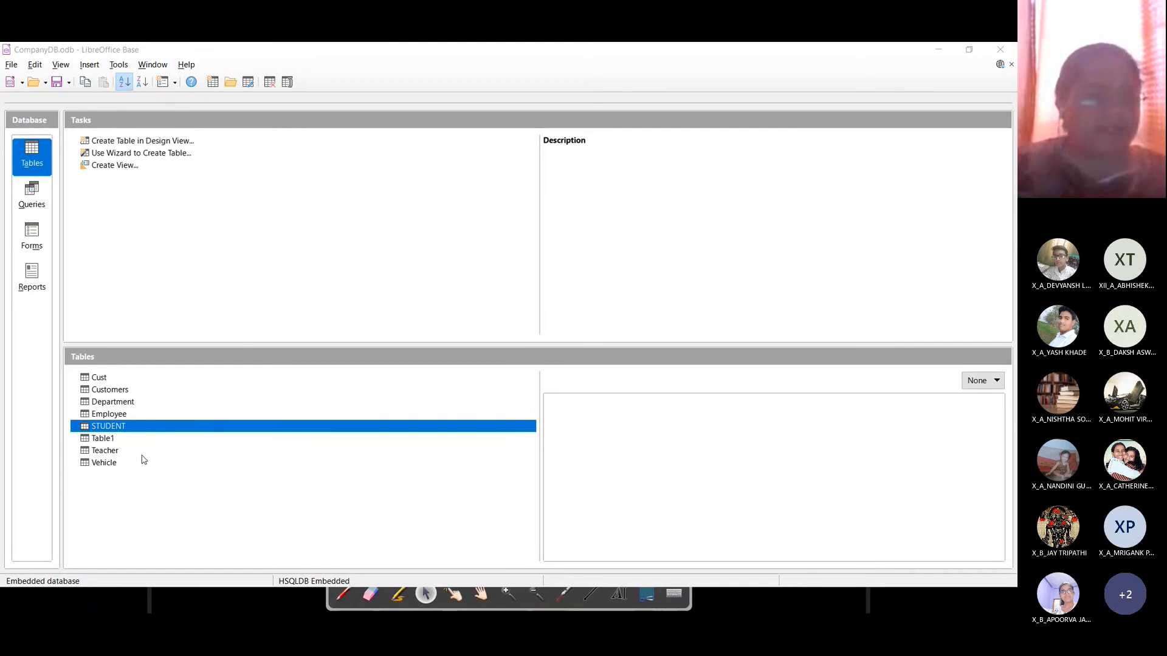
pyautogui.click(113, 432)
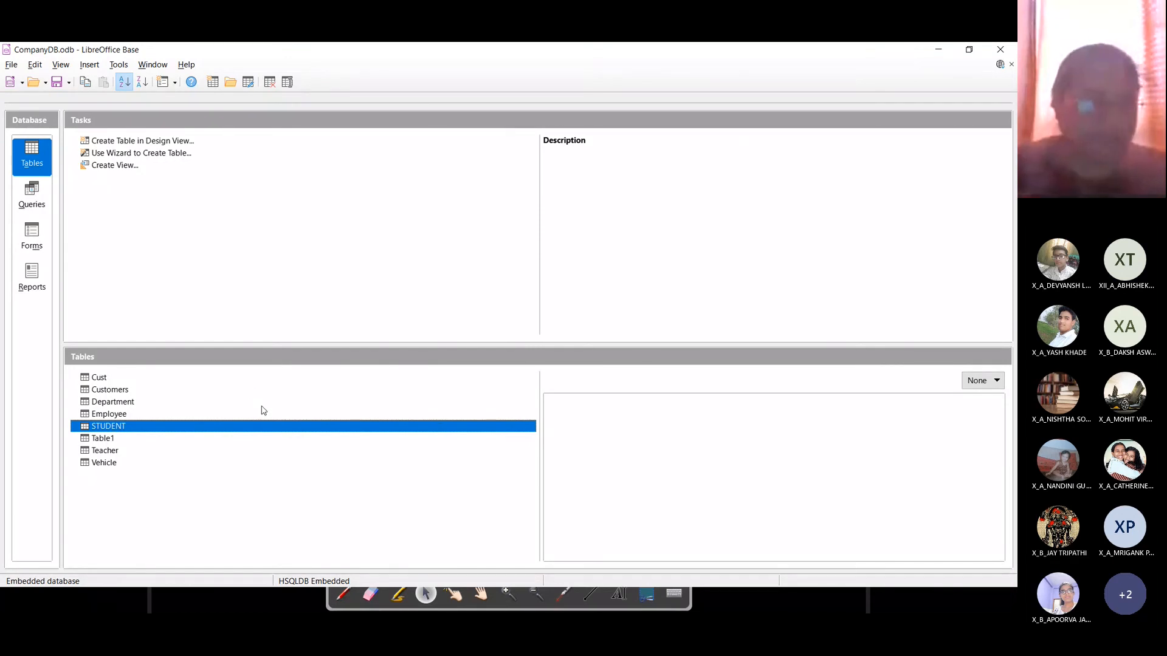
# Step: View the empty STUDENT table's four columns, close it and return to OpenBoard
pyautogui.doubleClick(119, 427)
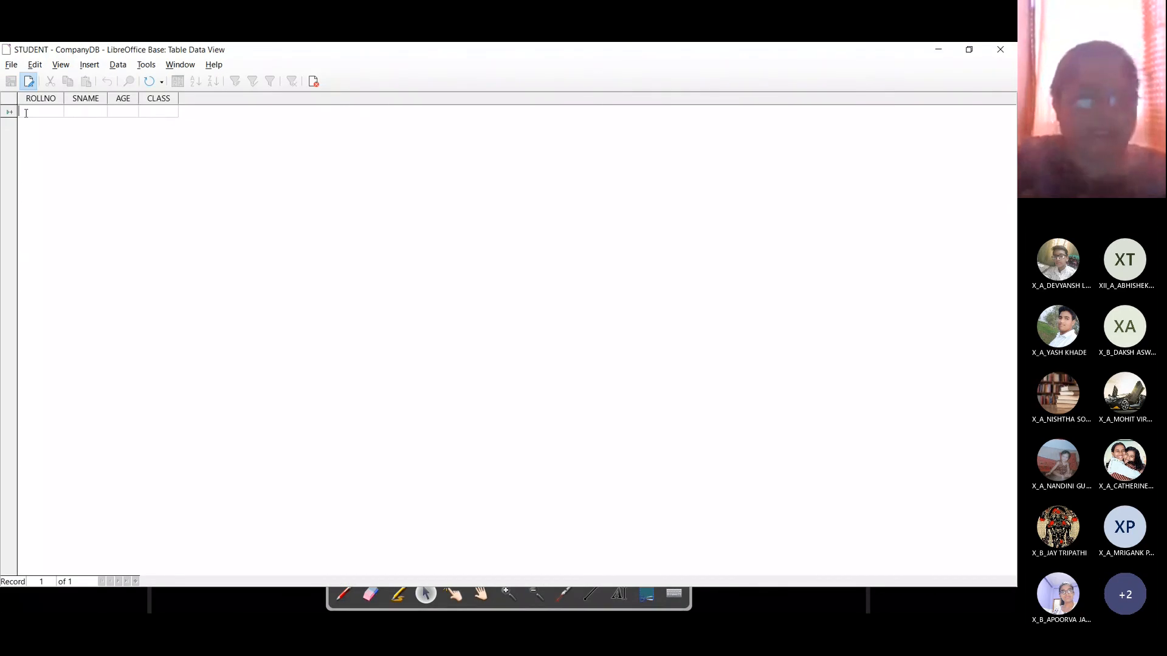
pyautogui.press('super+plus')
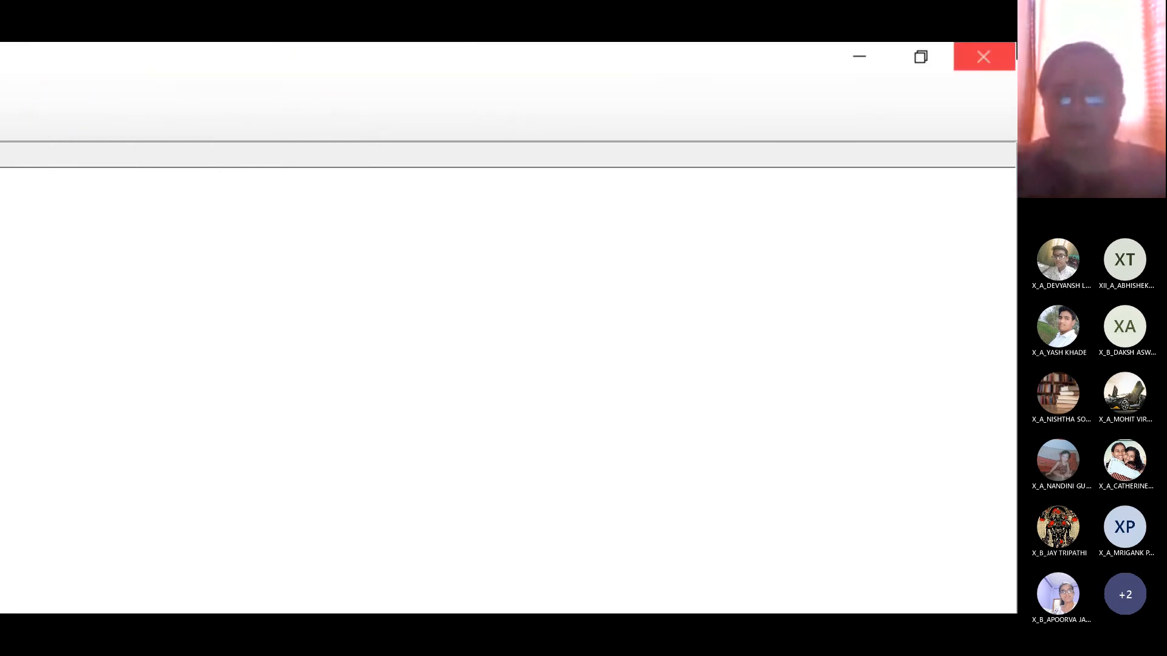
pyautogui.click(1002, 50)
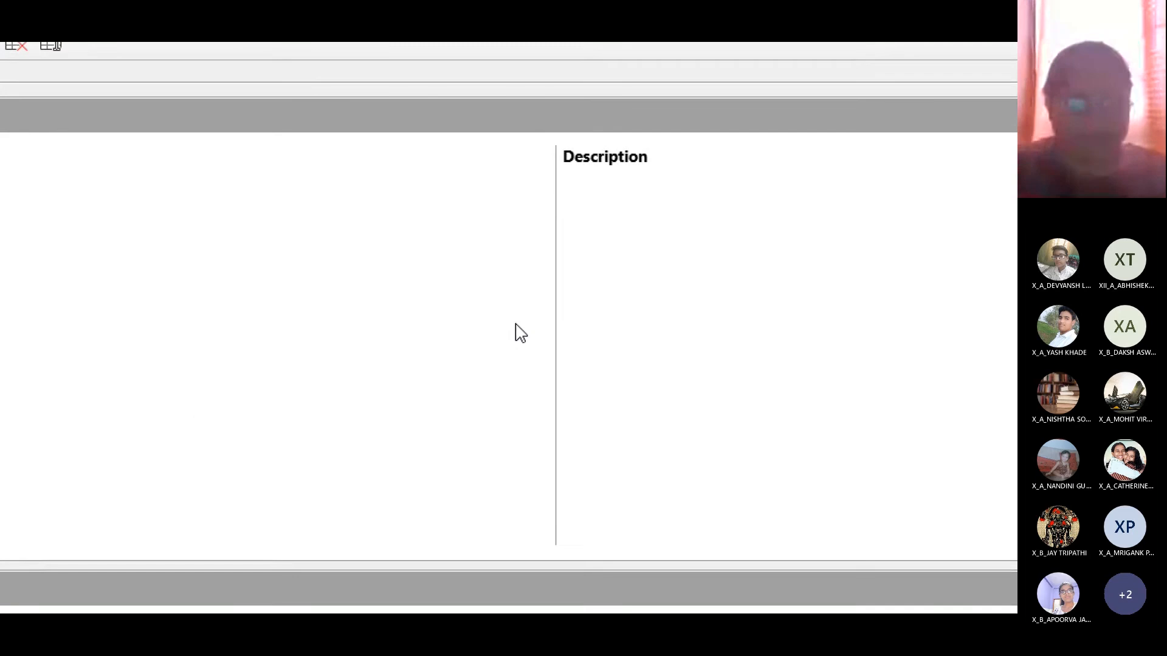
pyautogui.press('super+minus')
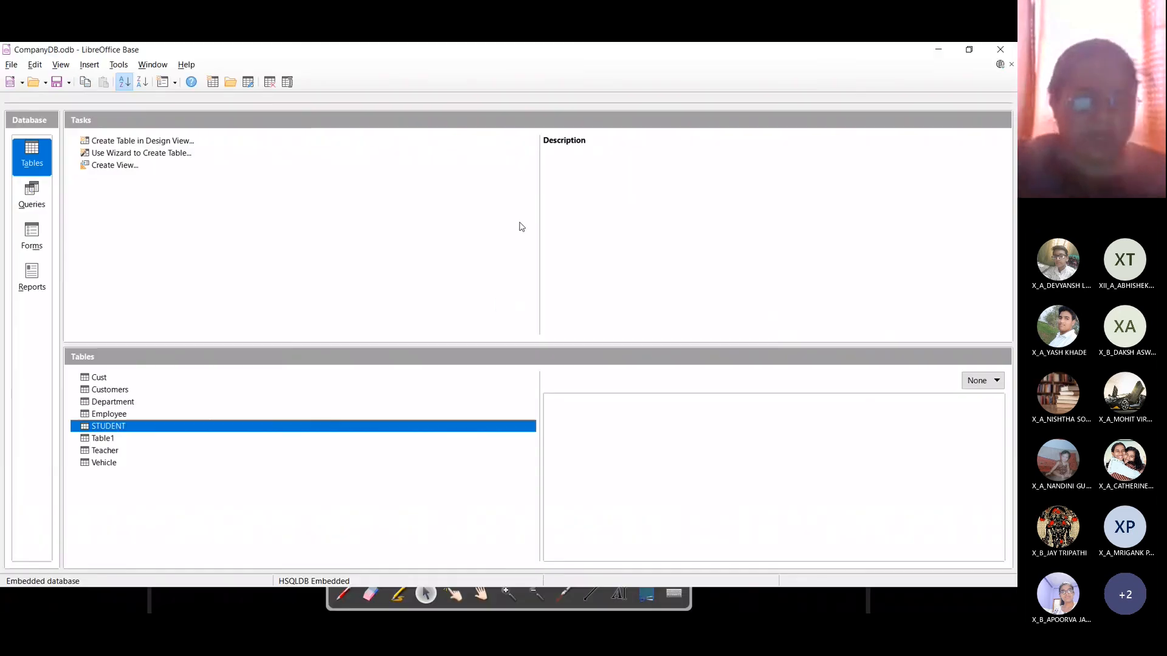
pyautogui.hotkey('alt', 'Tab')
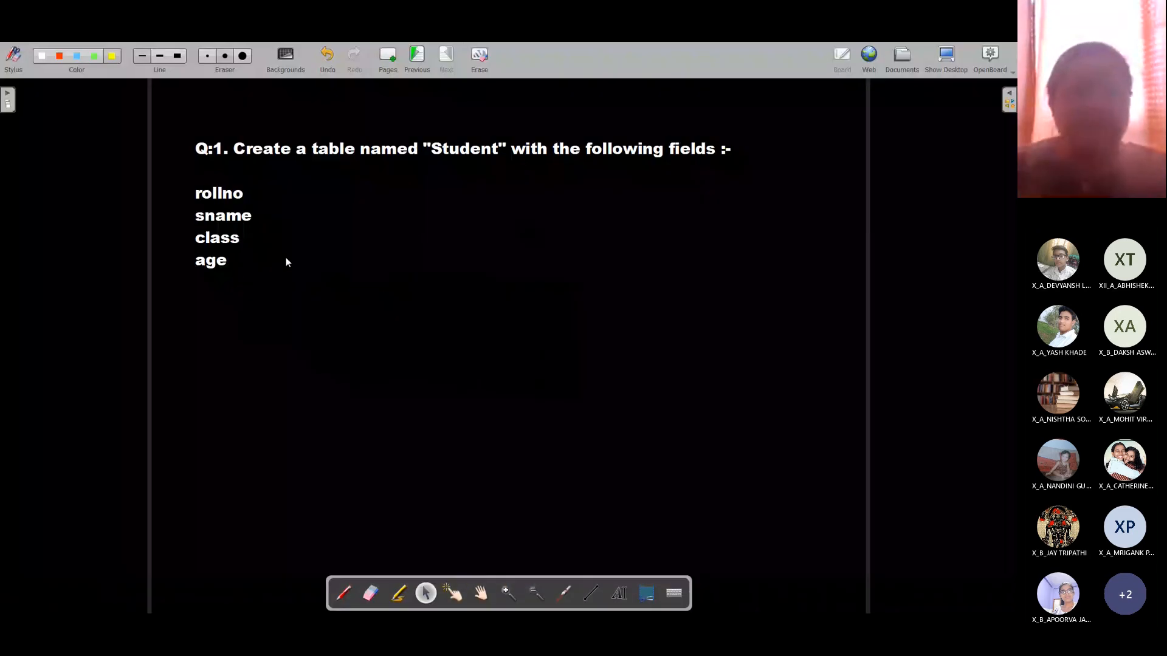
# Step: Replace the text box contents with the headings 'Inserting data' and 'Syntax :-'
pyautogui.click(233, 264)
pyautogui.press('Return')
pyautogui.press('Return')
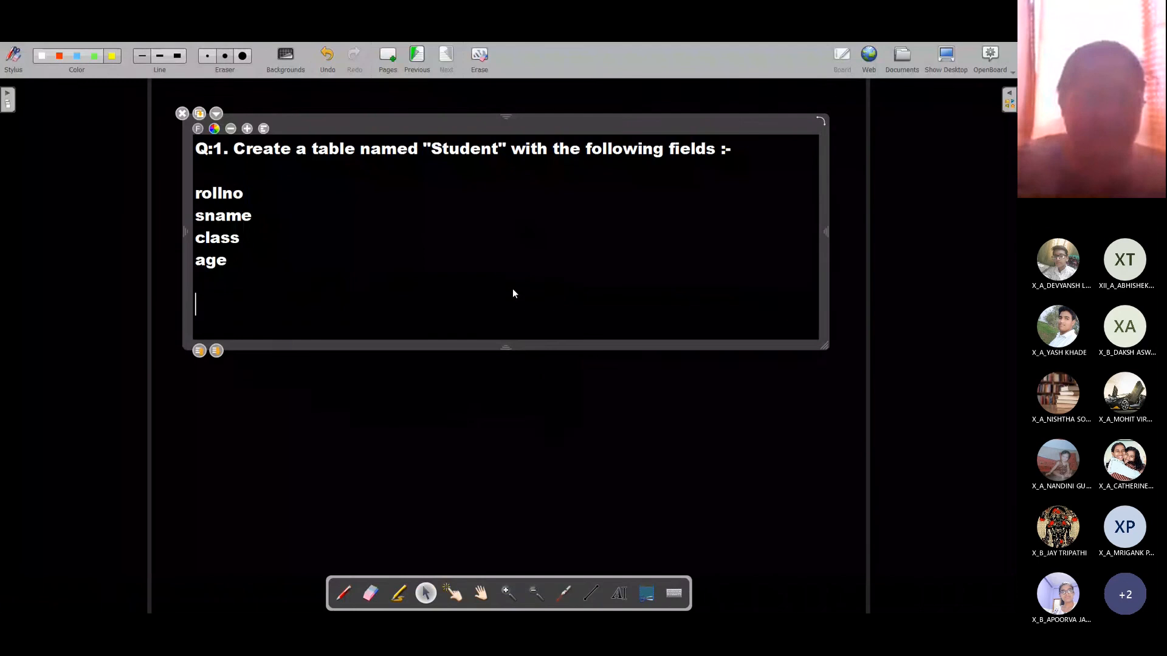
pyautogui.hotkey('ctrl', 'a')
pyautogui.write('Inserting at')
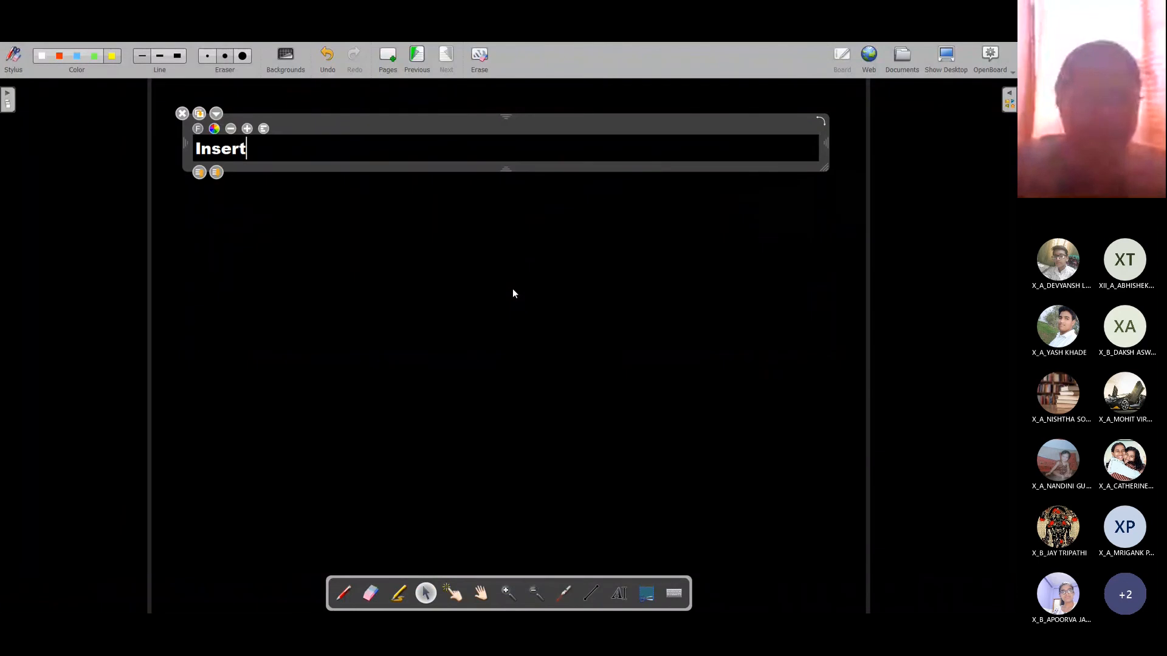
pyautogui.press('BackSpace')
pyautogui.press('BackSpace')
pyautogui.write('data')
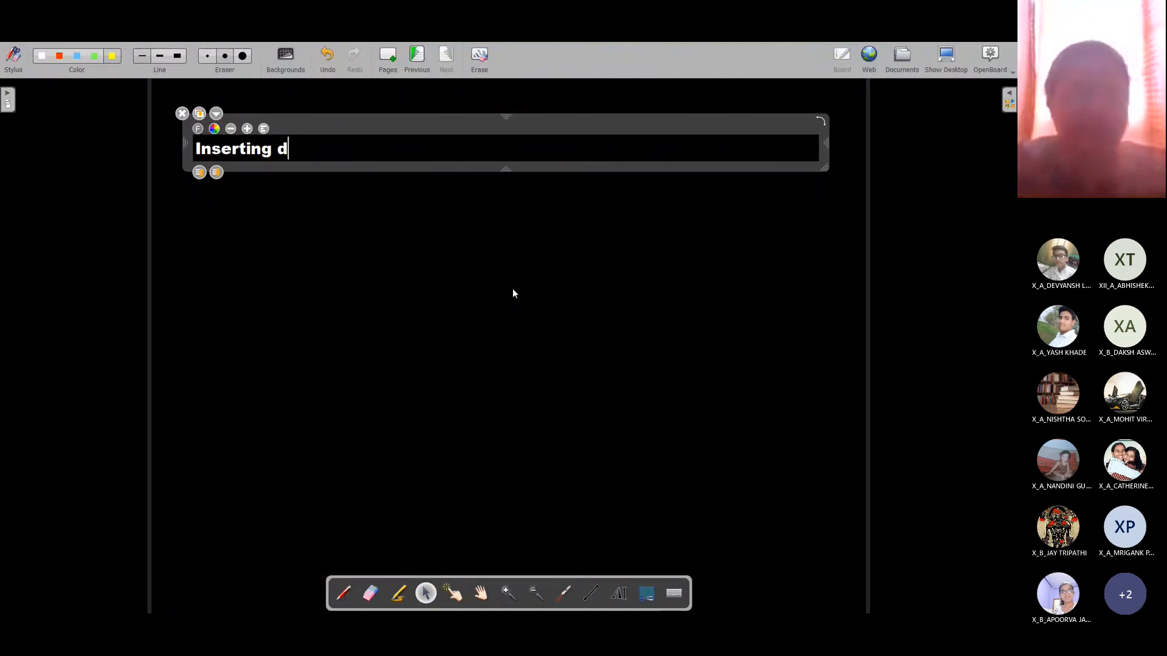
pyautogui.press('Return')
pyautogui.press('Return')
pyautogui.write('Su')
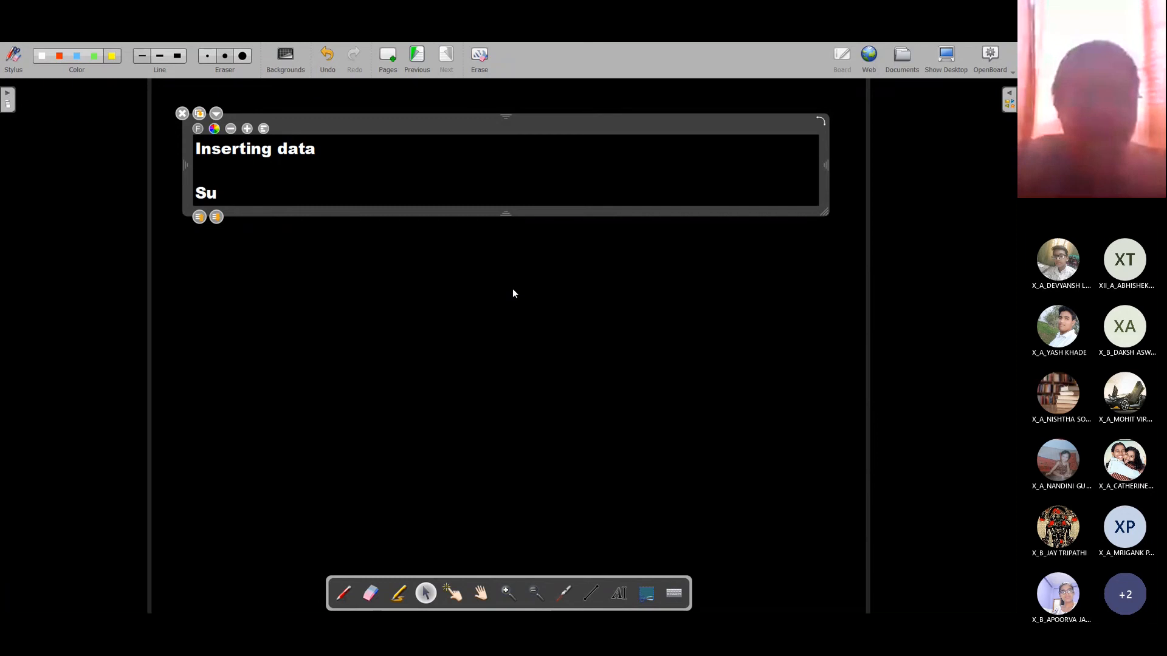
pyautogui.press('BackSpace')
pyautogui.write('yntax :')
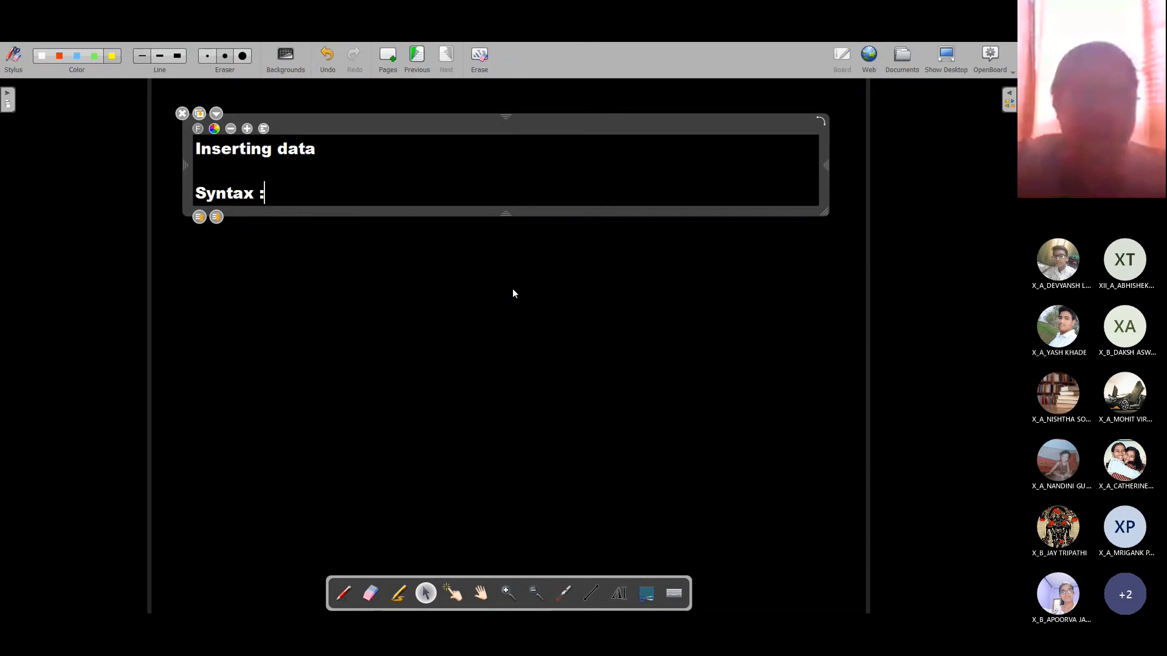
pyautogui.write('-')
pyautogui.press('Return')
pyautogui.press('Return')
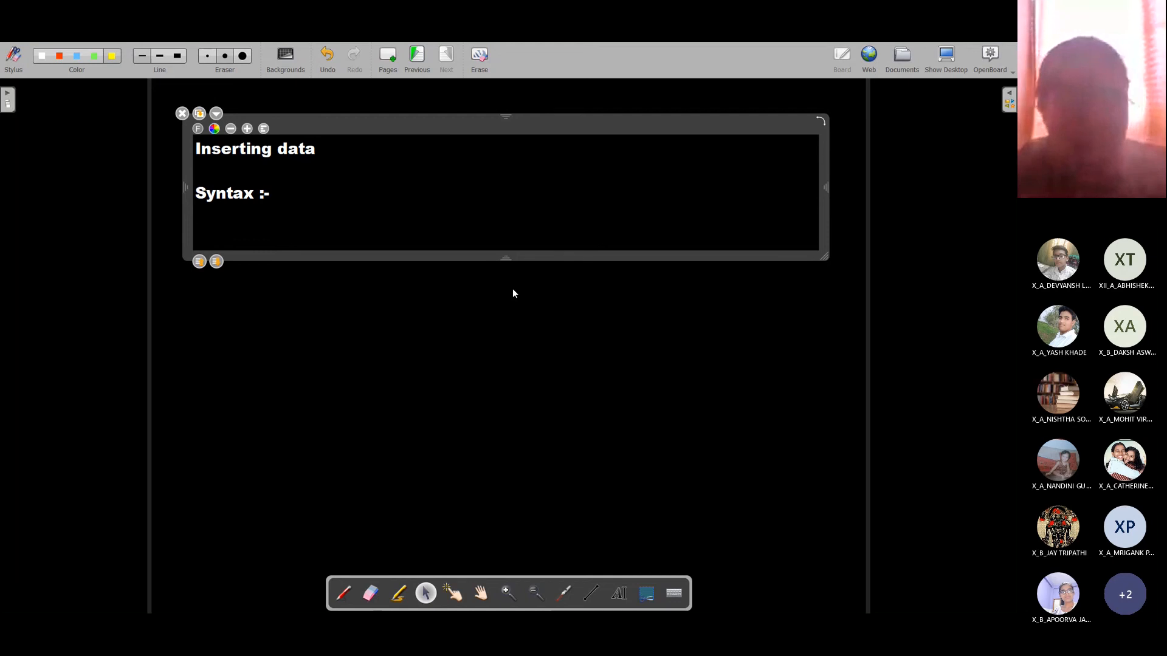
# Step: Write '1. insert into <table-name>(field1,field2,field3,...)' followed by the 'values(value1,value2,value3,....)' line
pyautogui.write('ins')
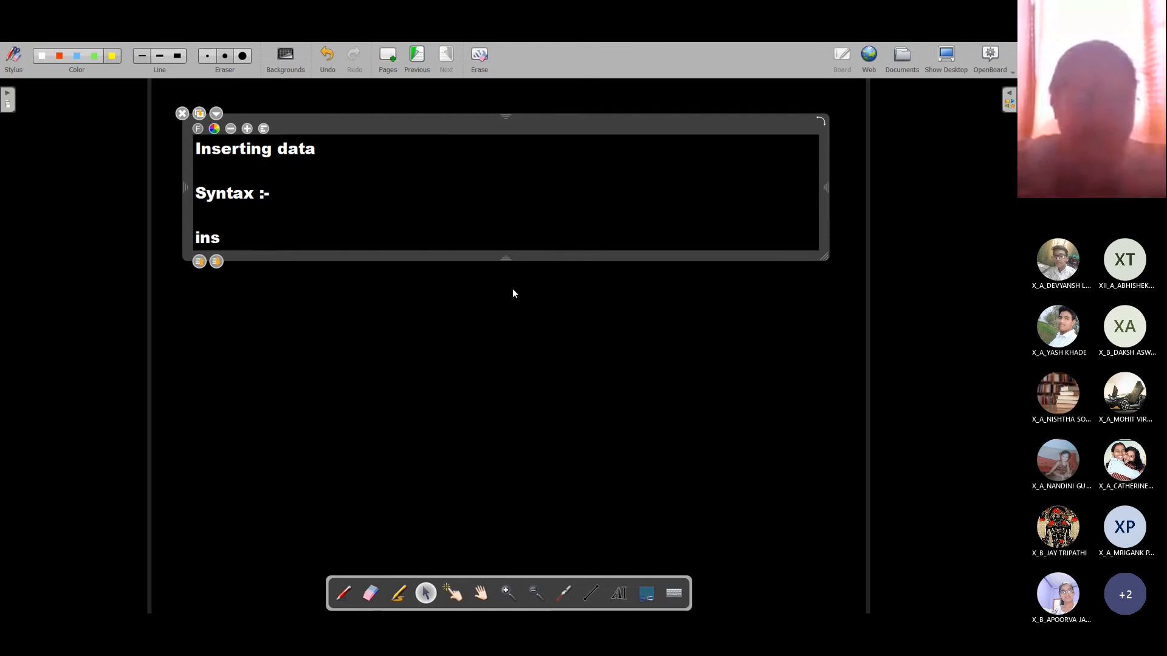
pyautogui.press('BackSpace')
pyautogui.press('BackSpace')
pyautogui.press('BackSpace')
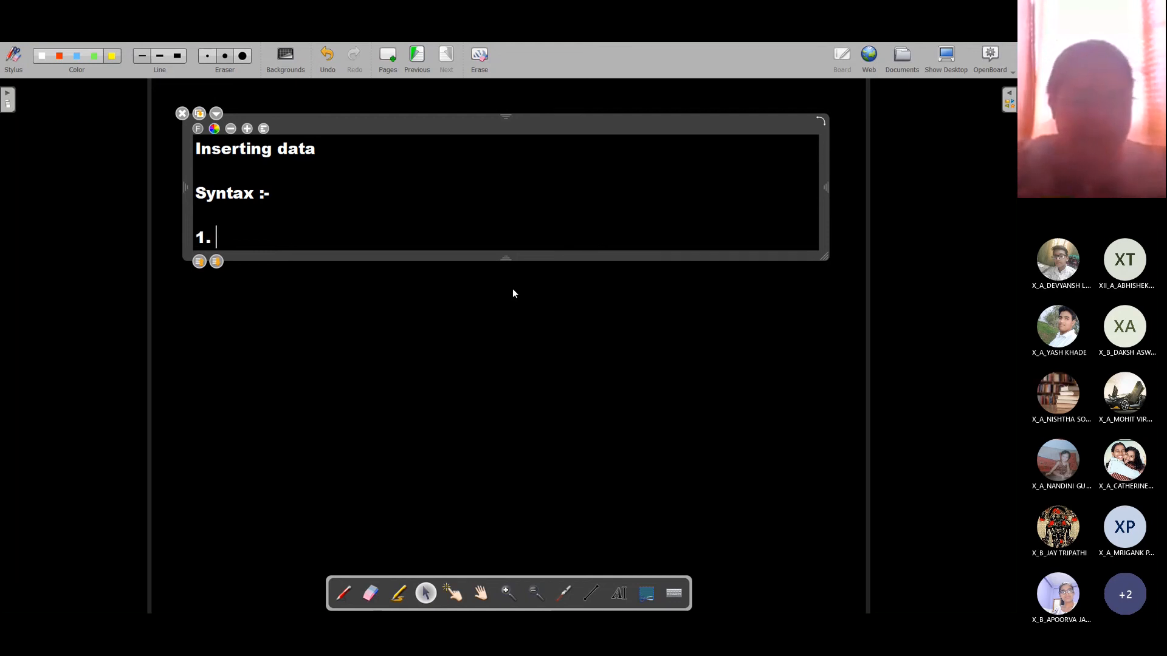
pyautogui.write('1. insert in')
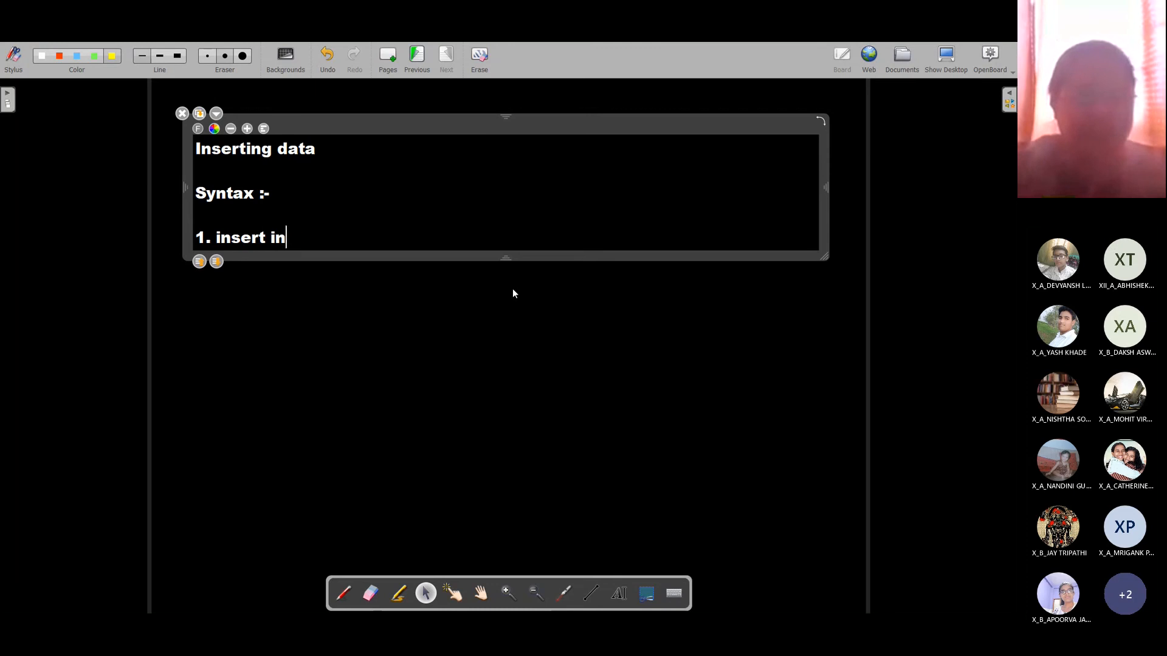
pyautogui.write('to <table-n')
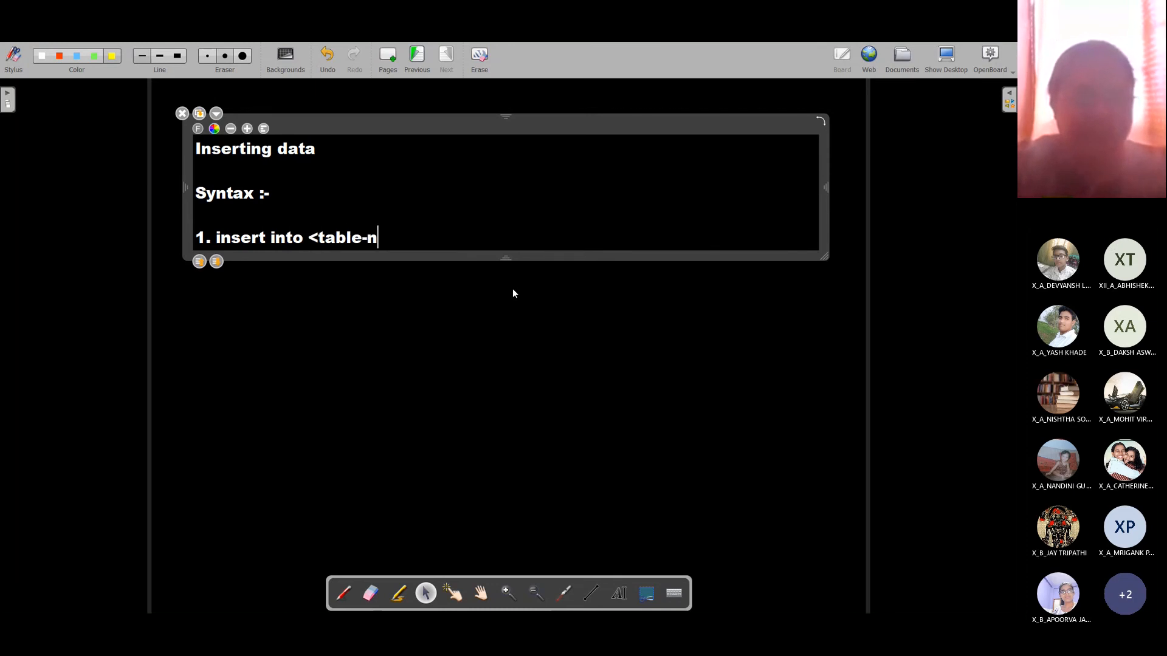
pyautogui.write('ame>')
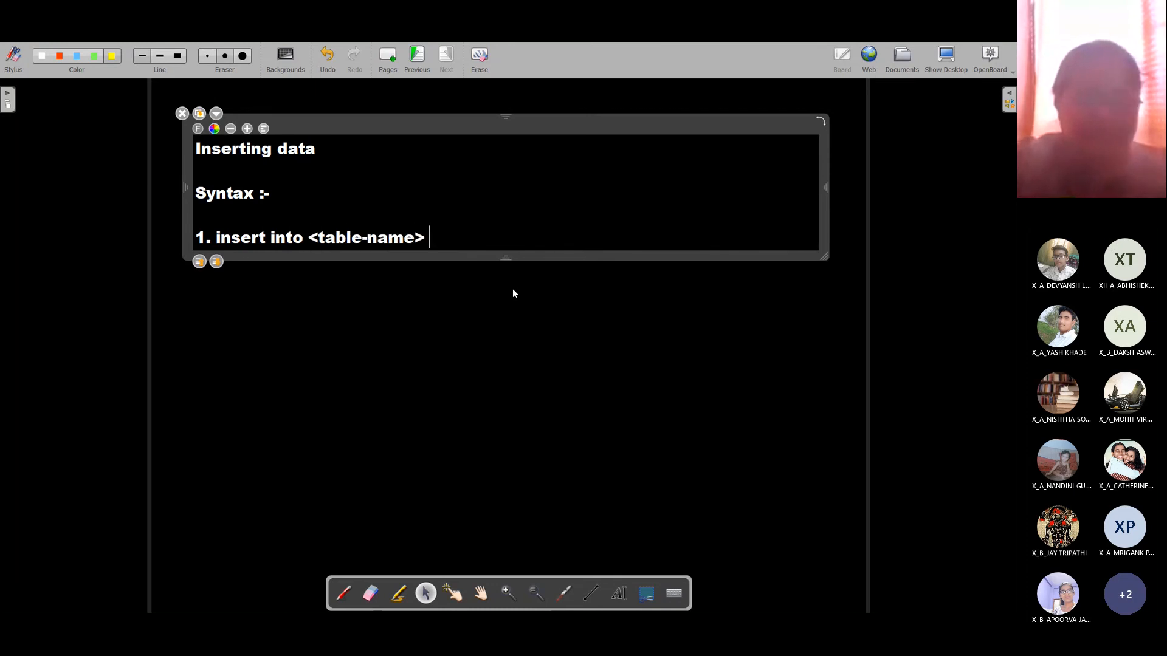
pyautogui.write('(')
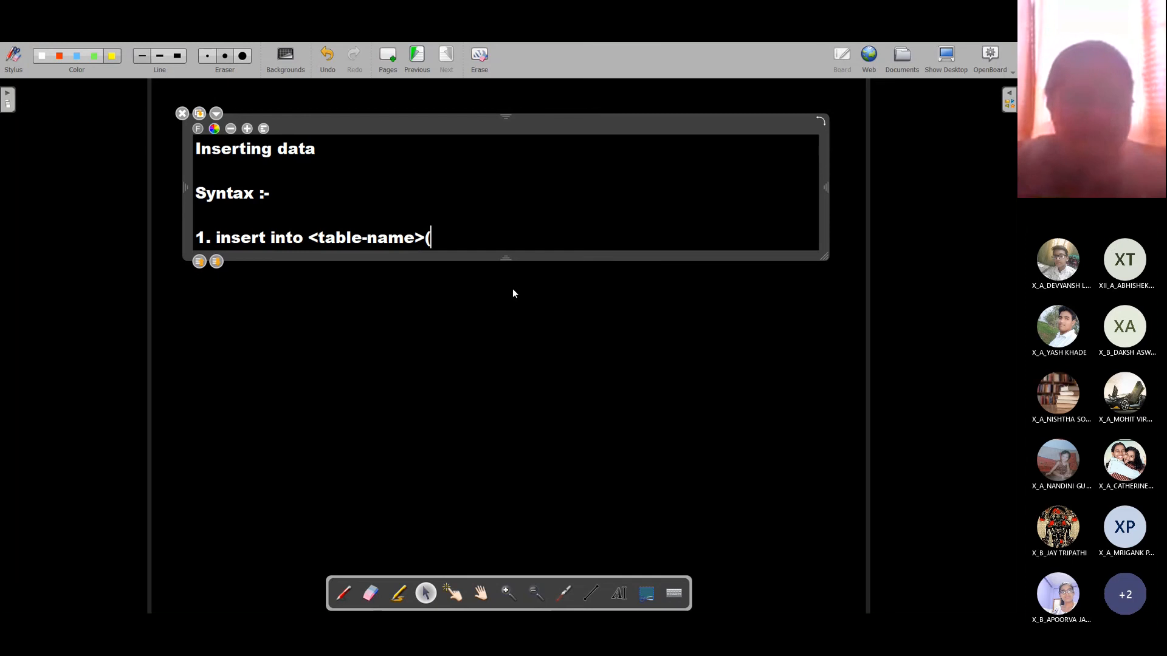
pyautogui.write(')')
pyautogui.press('Left')
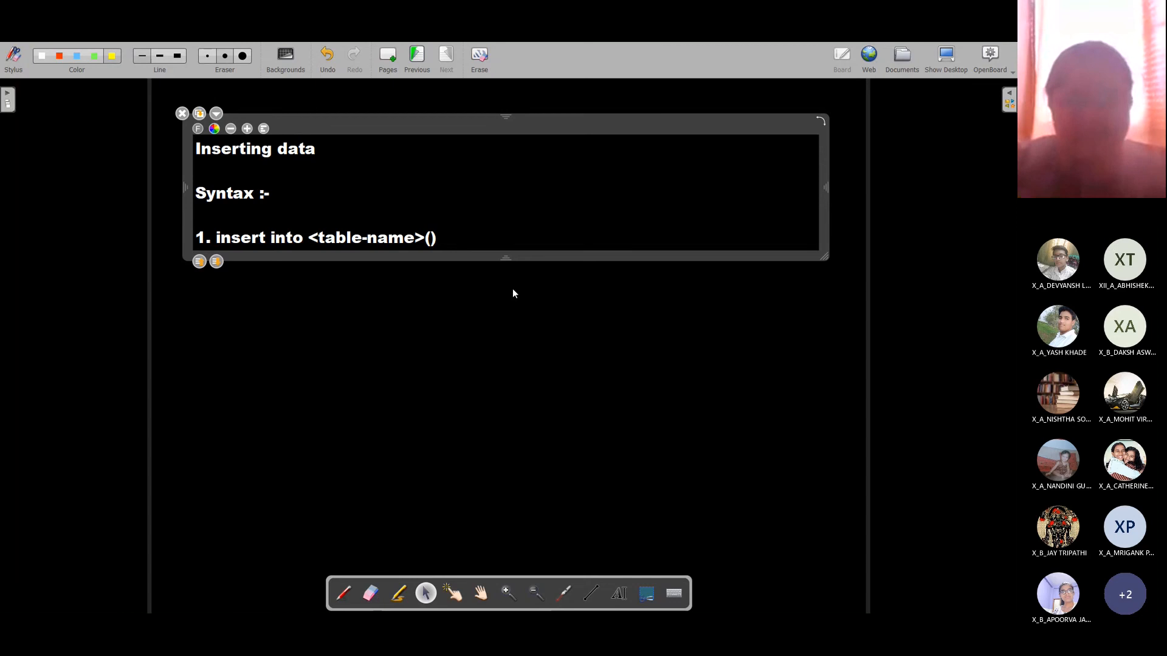
pyautogui.press('Right')
pyautogui.write('parentheses')
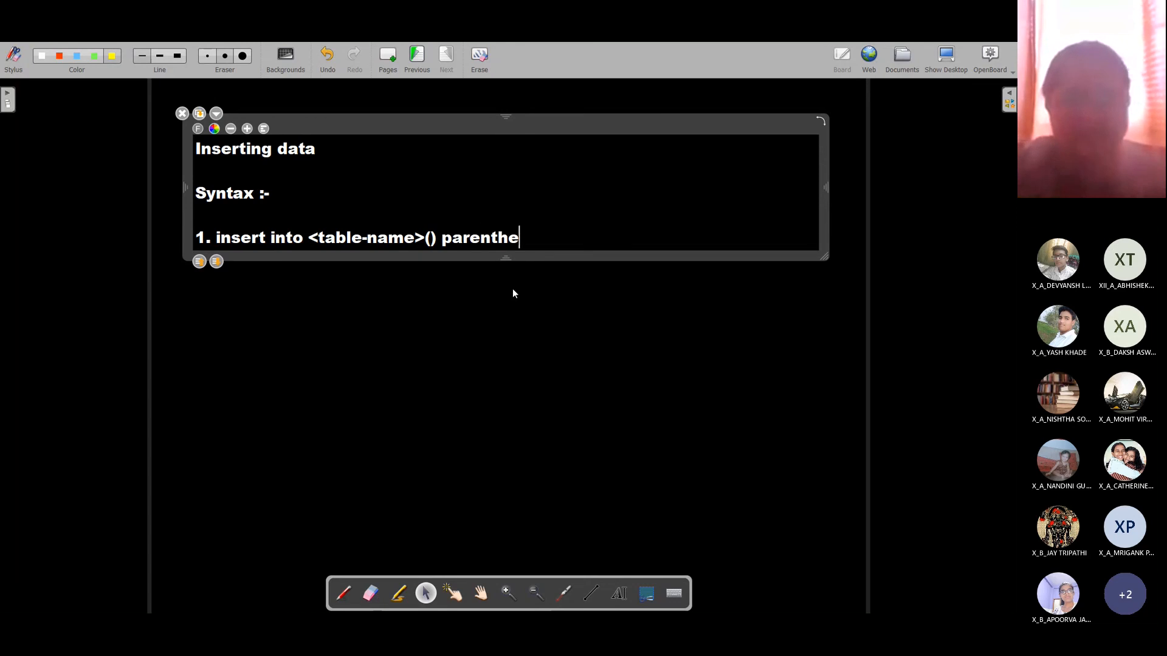
pyautogui.press('BackSpace')
pyautogui.press('BackSpace')
pyautogui.press('BackSpace')
pyautogui.press('BackSpace')
pyautogui.press('BackSpace')
pyautogui.press('BackSpace')
pyautogui.press('BackSpace')
pyautogui.press('BackSpace')
pyautogui.press('BackSpace')
pyautogui.press('BackSpace')
pyautogui.press('BackSpace')
pyautogui.press('BackSpace')
pyautogui.press('BackSpace')
pyautogui.press('BackSpace')
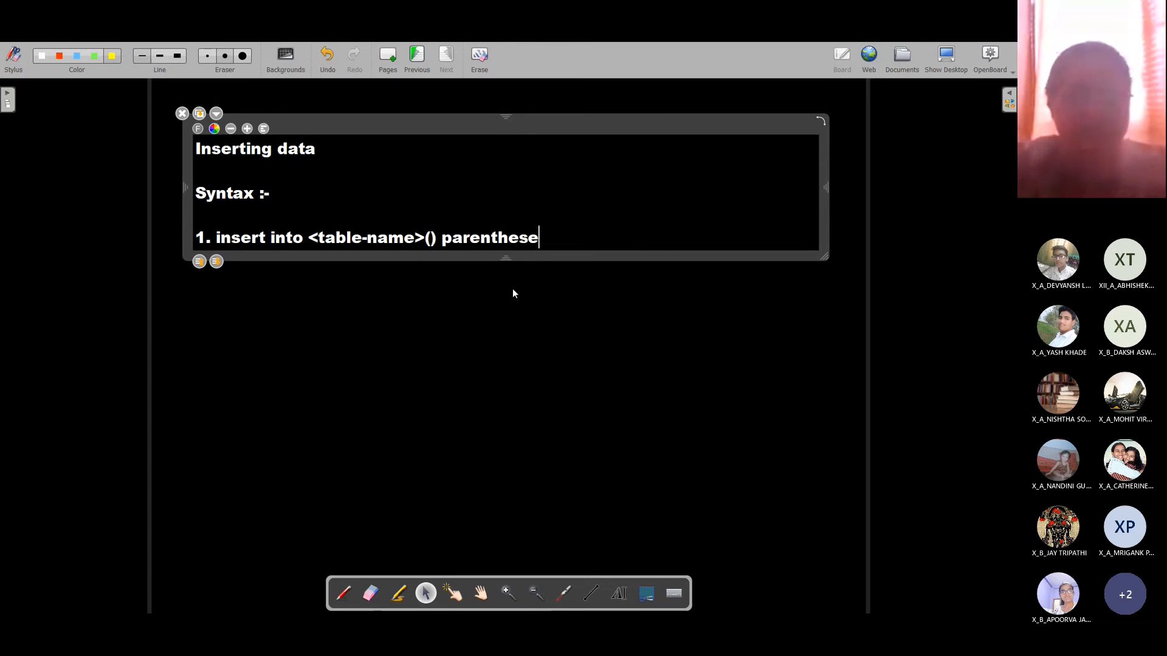
pyautogui.write('(')
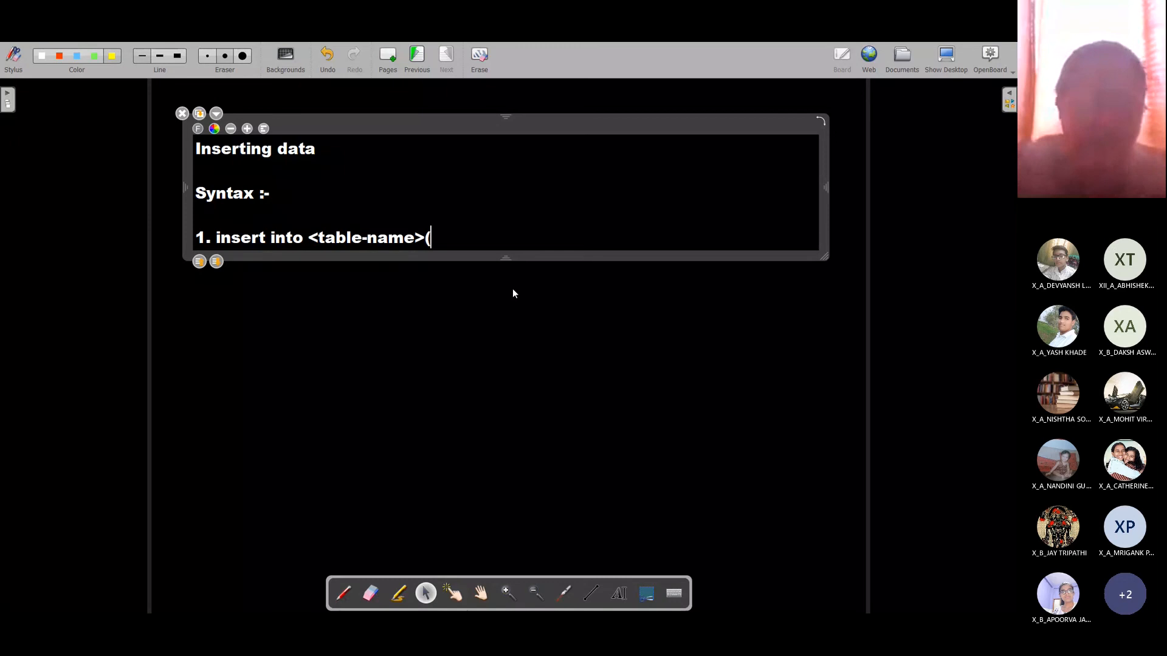
pyautogui.write('fi')
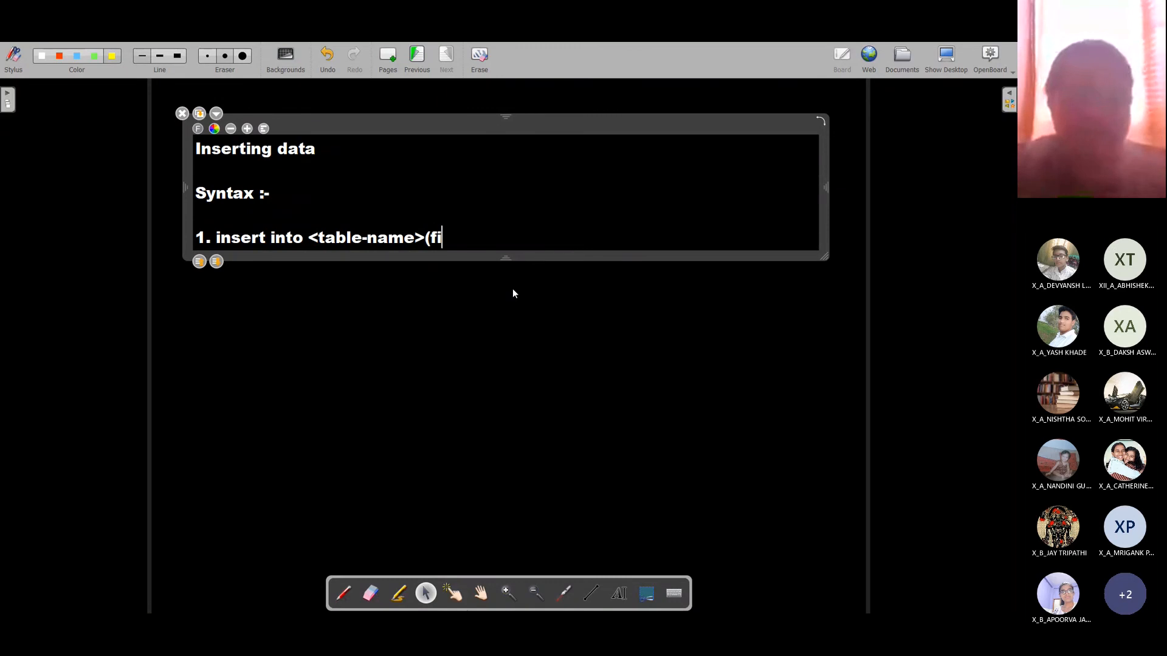
pyautogui.write('eld1,field1,f')
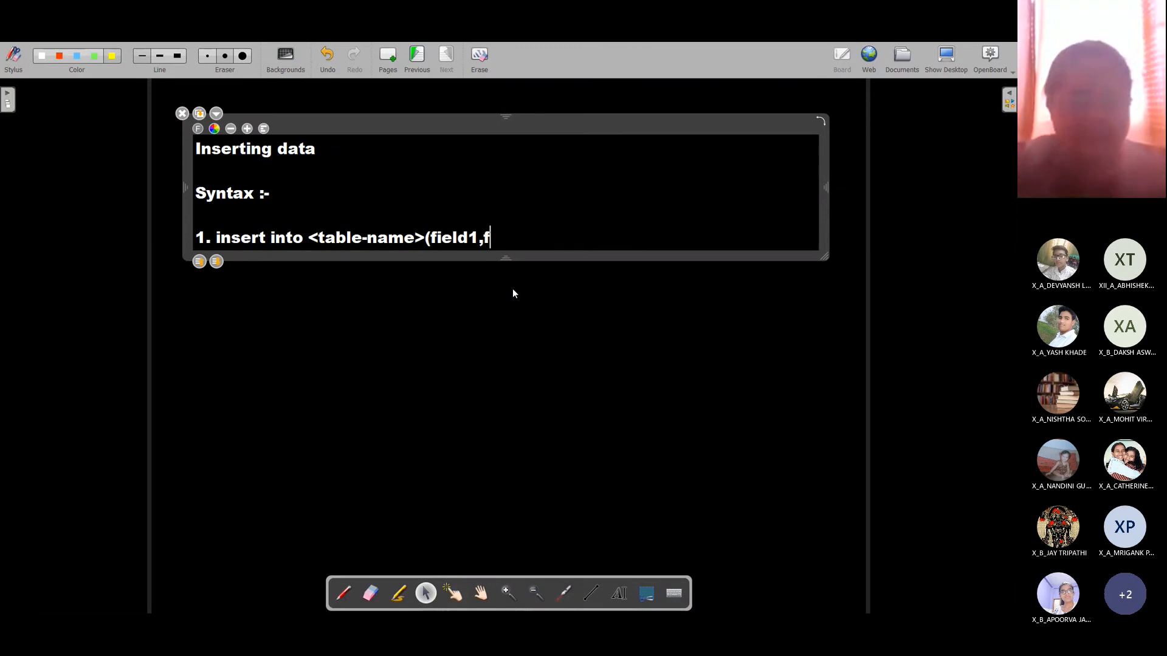
pyautogui.write('2m')
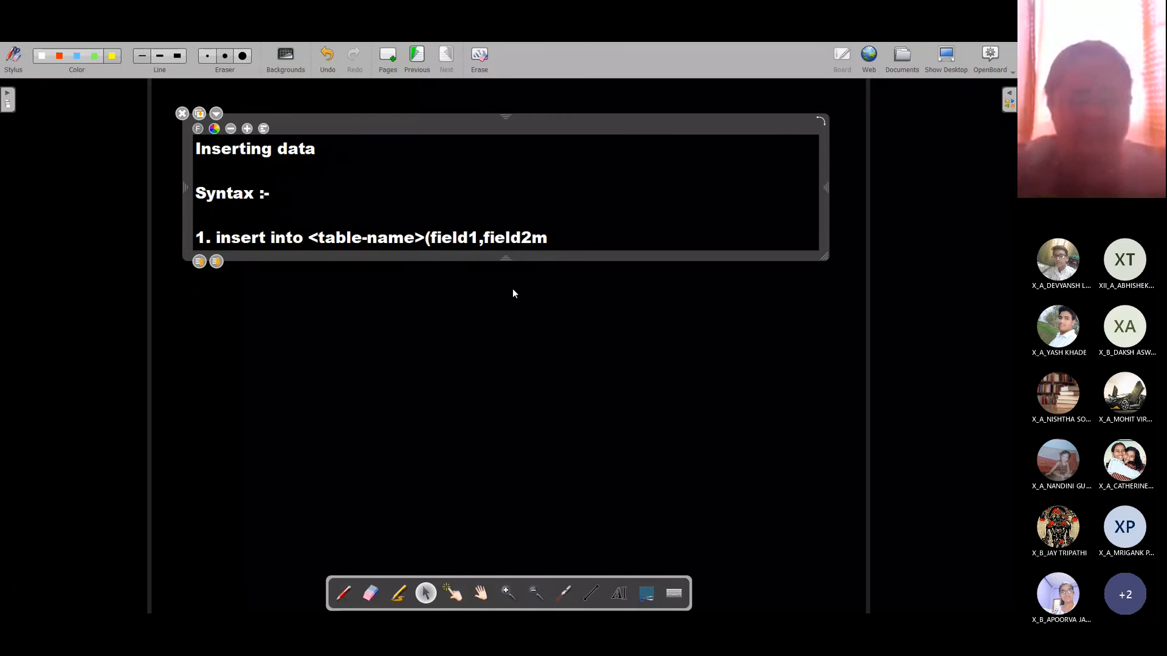
pyautogui.press('BackSpace')
pyautogui.write(',file')
pyautogui.press('BackSpace')
pyautogui.press('BackSpace')
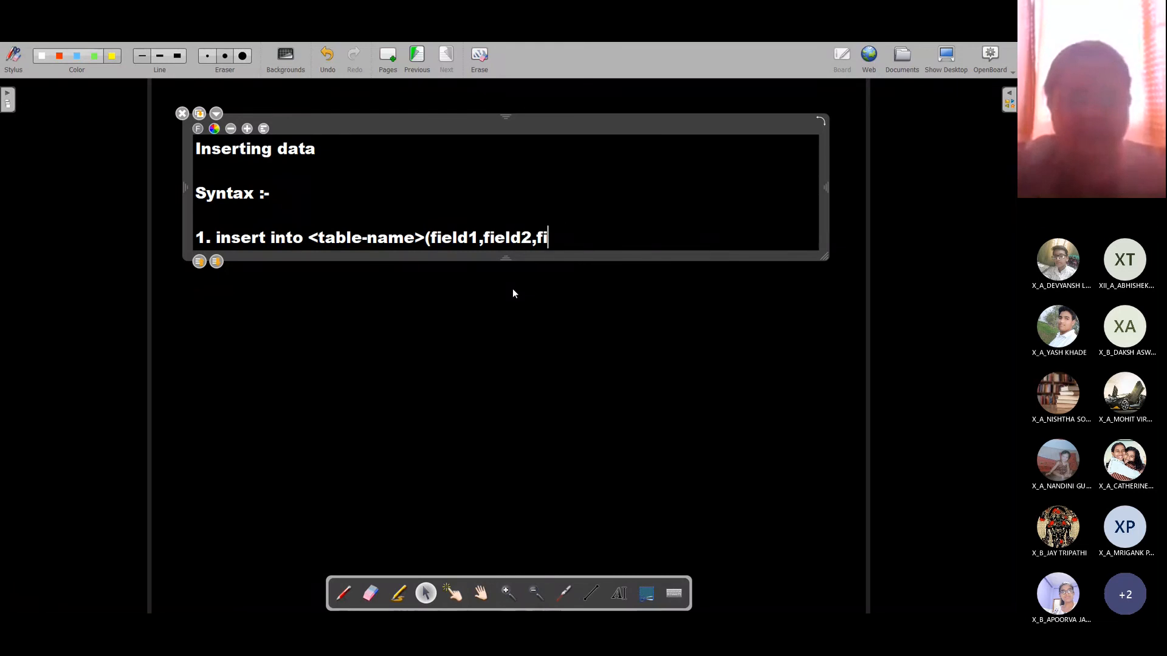
pyautogui.write('eld2')
pyautogui.press('BackSpace')
pyautogui.write('3')
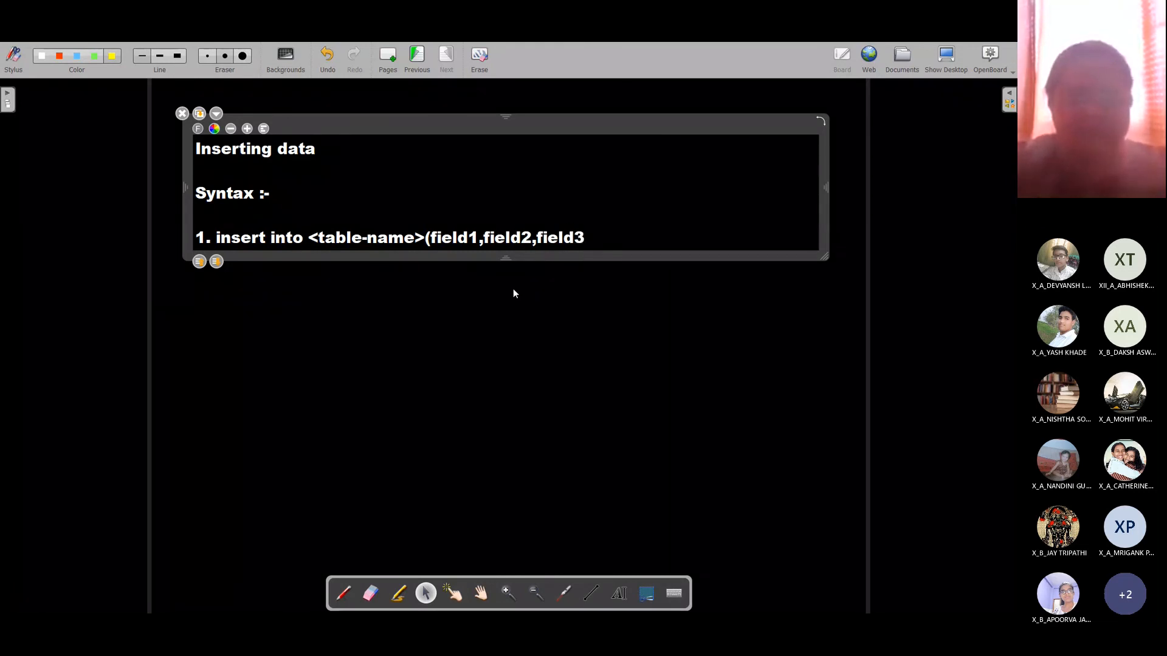
pyautogui.write('...')
pyautogui.press('BackSpace')
pyautogui.press('BackSpace')
pyautogui.press('BackSpace')
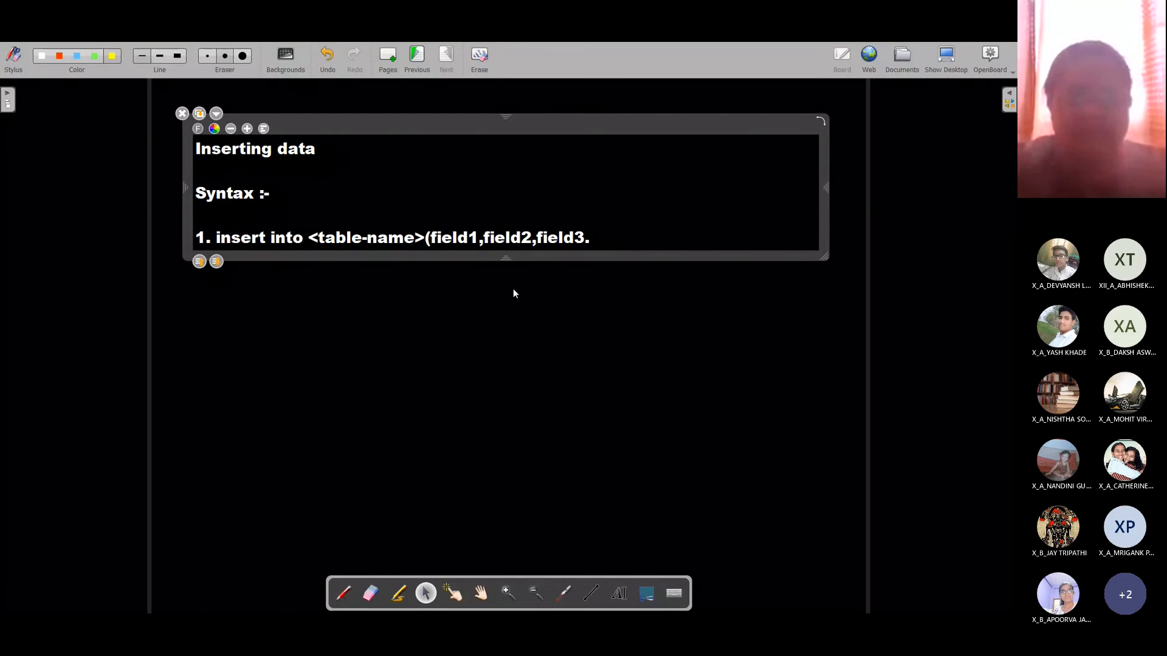
pyautogui.write(',...)')
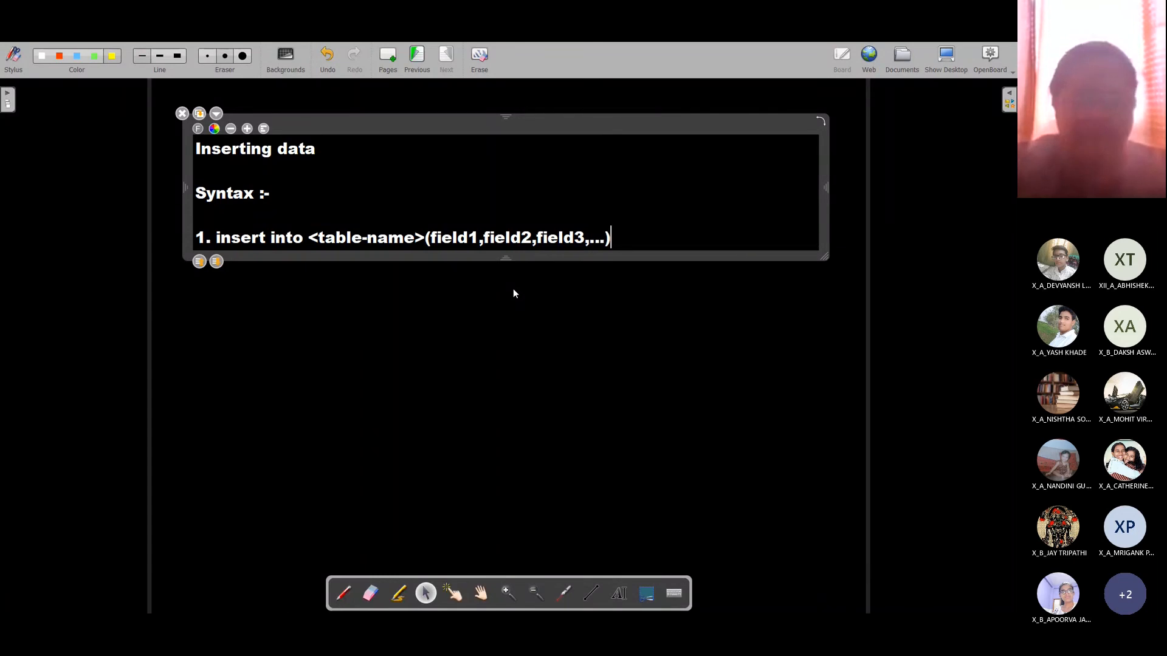
pyautogui.press('Return')
pyautogui.write('v')
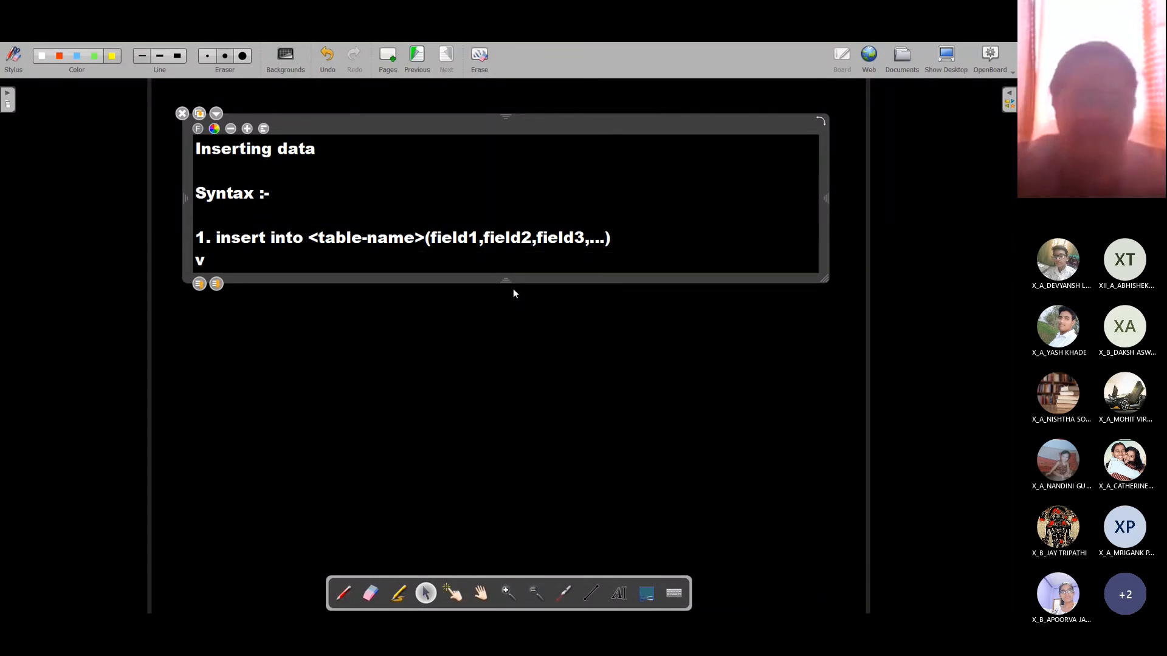
pyautogui.write('alues')
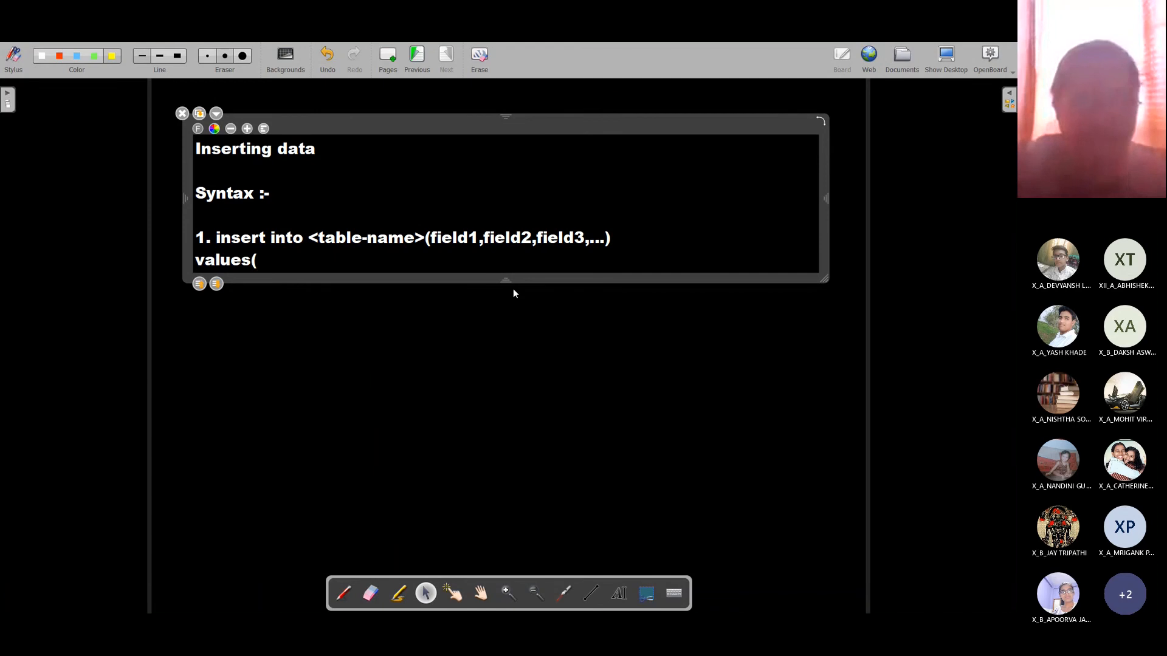
pyautogui.write('(val')
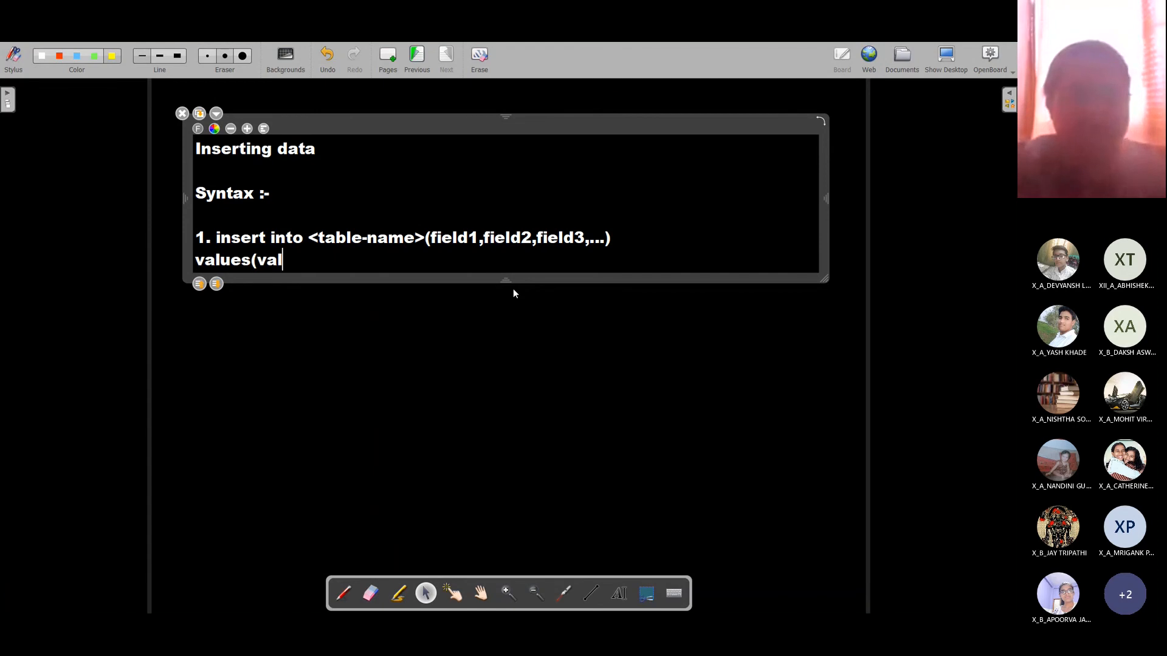
pyautogui.write('ue1,value2,')
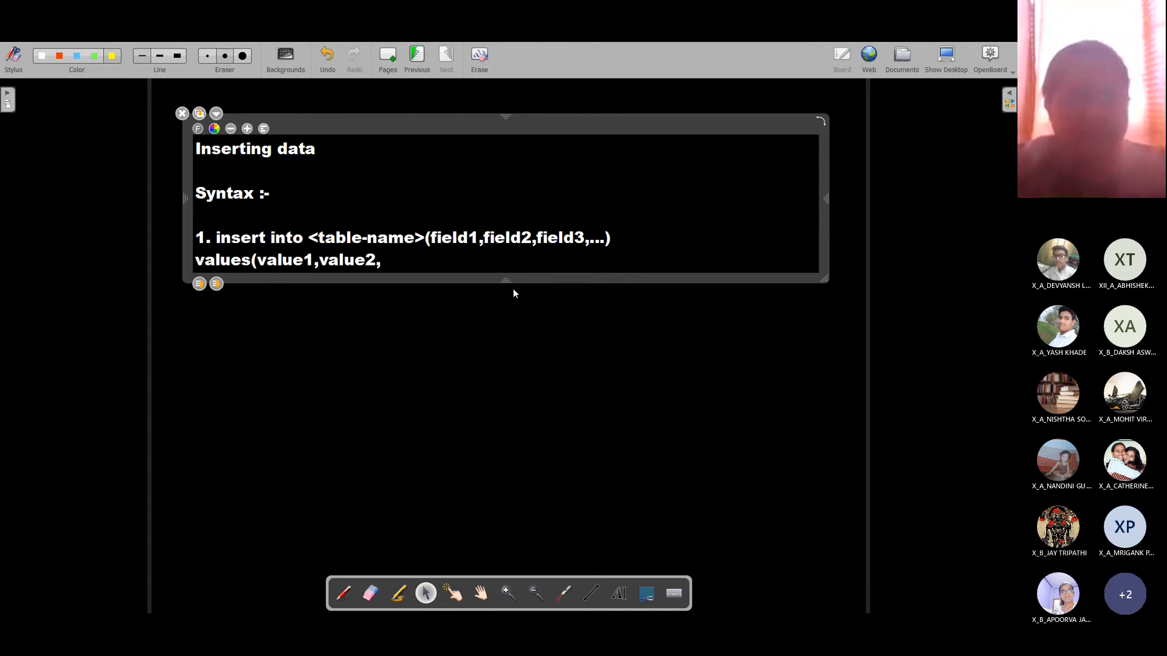
pyautogui.write('value3,....)')
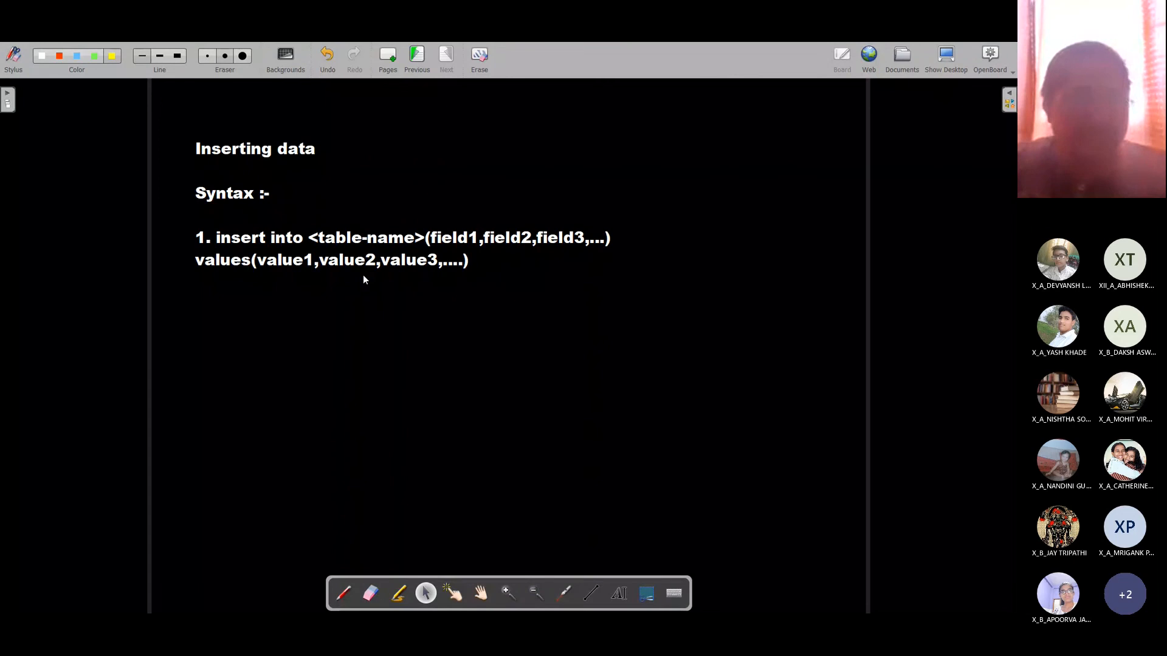
# Step: Draw yellow pen arrows from value1, value2 and value3 to field1, field2 and field3
pyautogui.click(351, 590)
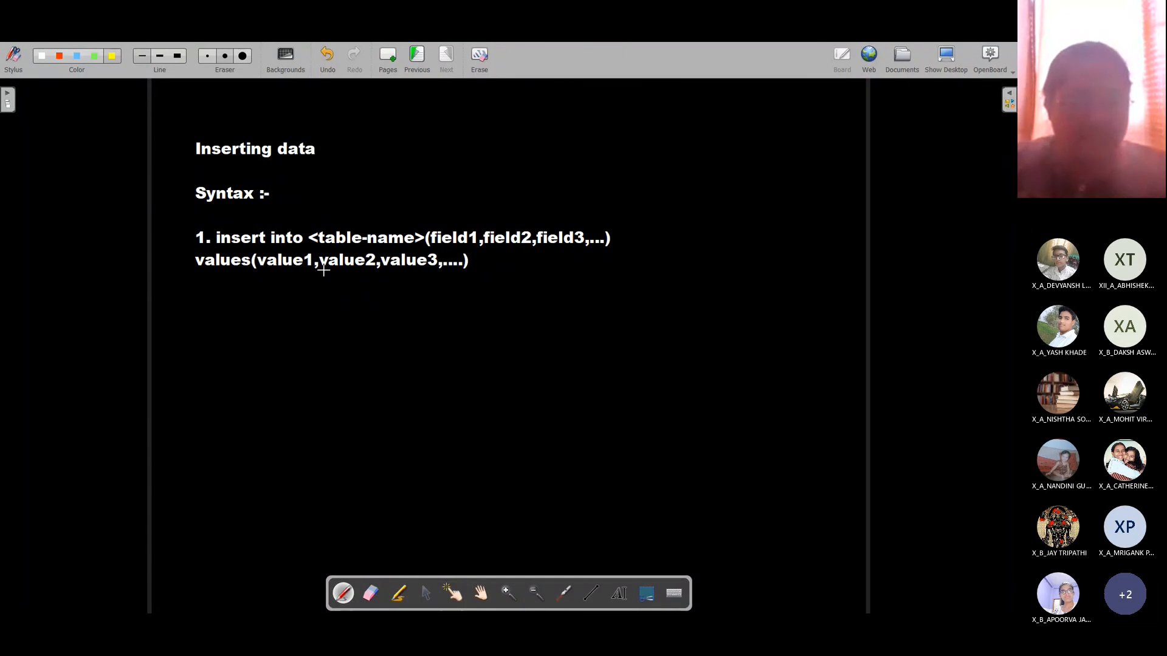
pyautogui.moveTo(284, 269)
pyautogui.mouseDown()
pyautogui.moveTo(656, 274)
pyautogui.moveTo(586, 163)
pyautogui.moveTo(457, 214)
pyautogui.moveTo(467, 210)
pyautogui.mouseUp()
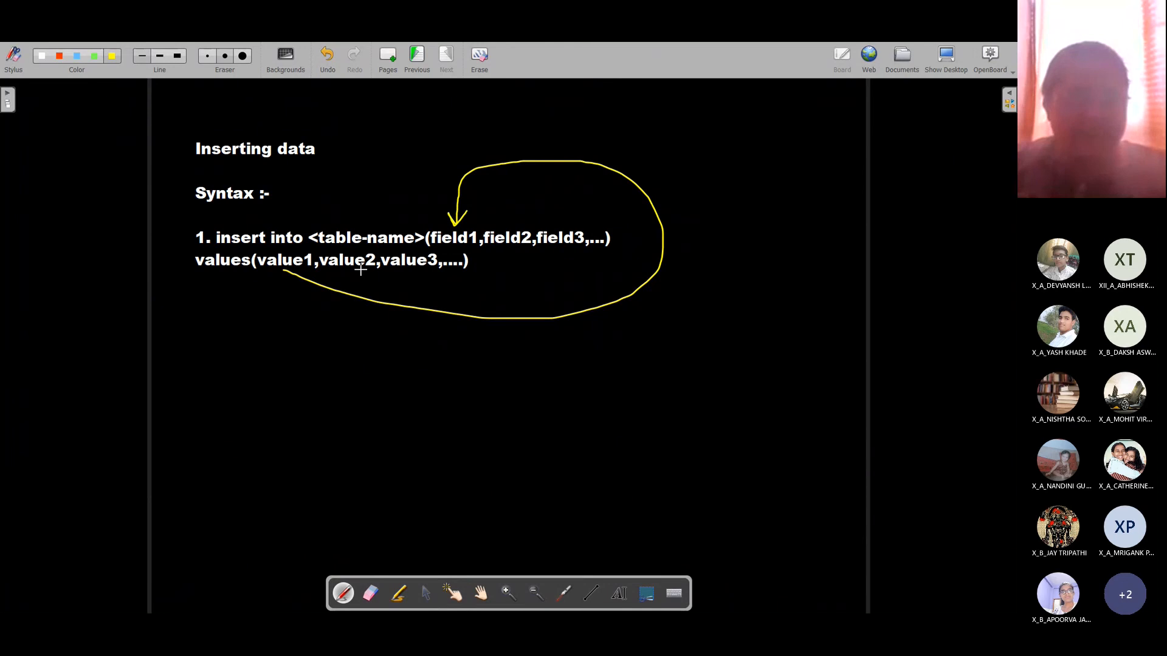
pyautogui.moveTo(360, 269)
pyautogui.mouseDown()
pyautogui.moveTo(601, 294)
pyautogui.moveTo(580, 200)
pyautogui.moveTo(526, 200)
pyautogui.moveTo(513, 214)
pyautogui.moveTo(527, 218)
pyautogui.mouseUp()
pyautogui.moveTo(417, 274)
pyautogui.mouseDown()
pyautogui.moveTo(563, 291)
pyautogui.moveTo(572, 250)
pyautogui.moveTo(584, 255)
pyautogui.mouseUp()
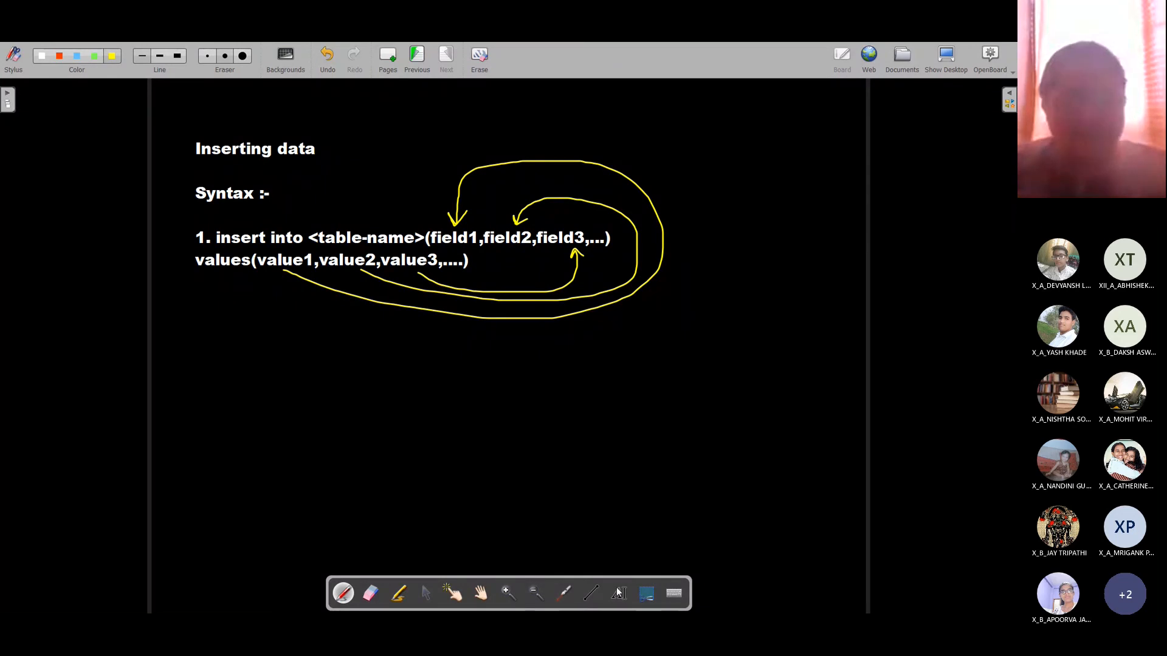
# Step: Type '2. insert into <table-name> values(value-list);' below the first syntax form
pyautogui.click(617, 592)
pyautogui.click(515, 268)
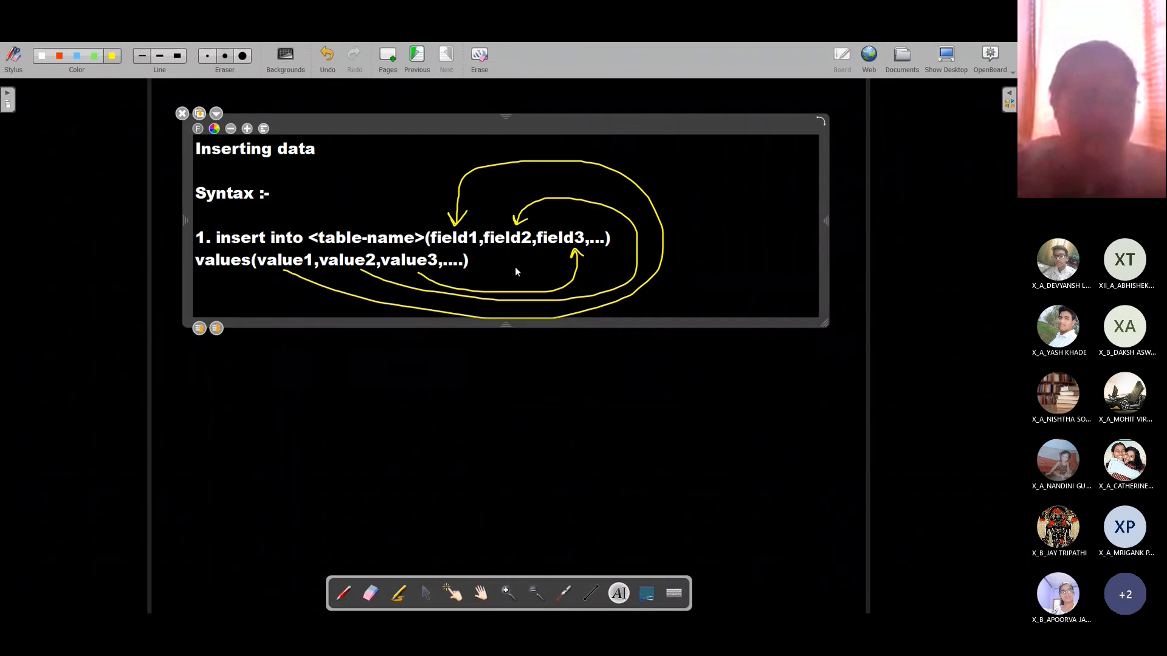
pyautogui.write('2. ')
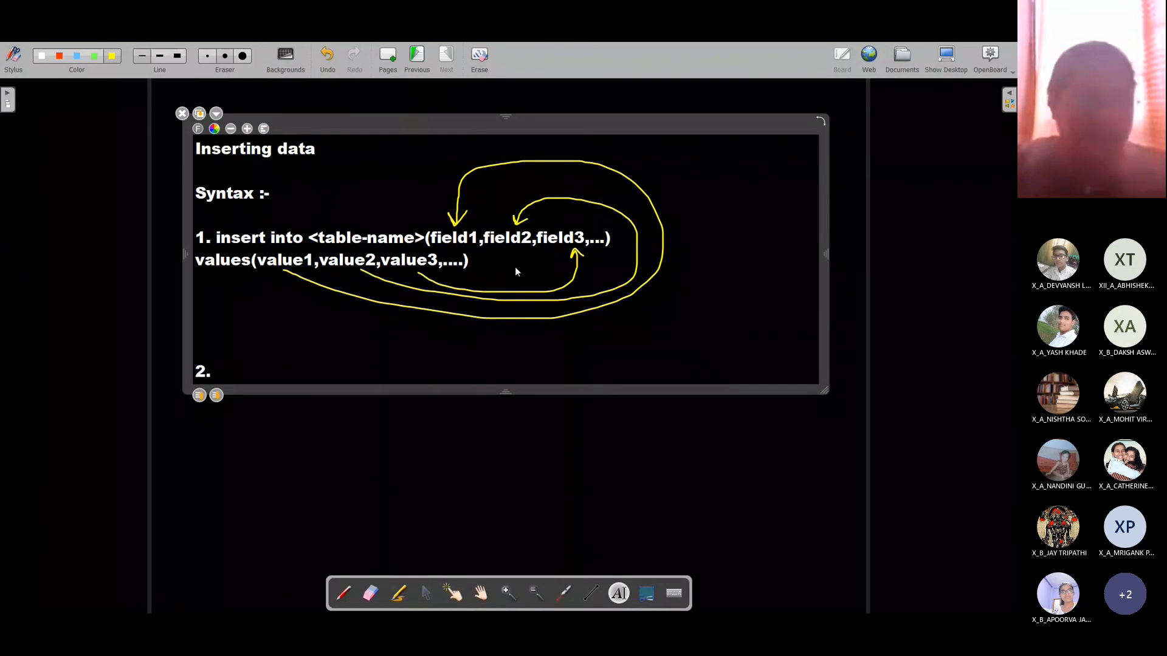
pyautogui.write('insert ')
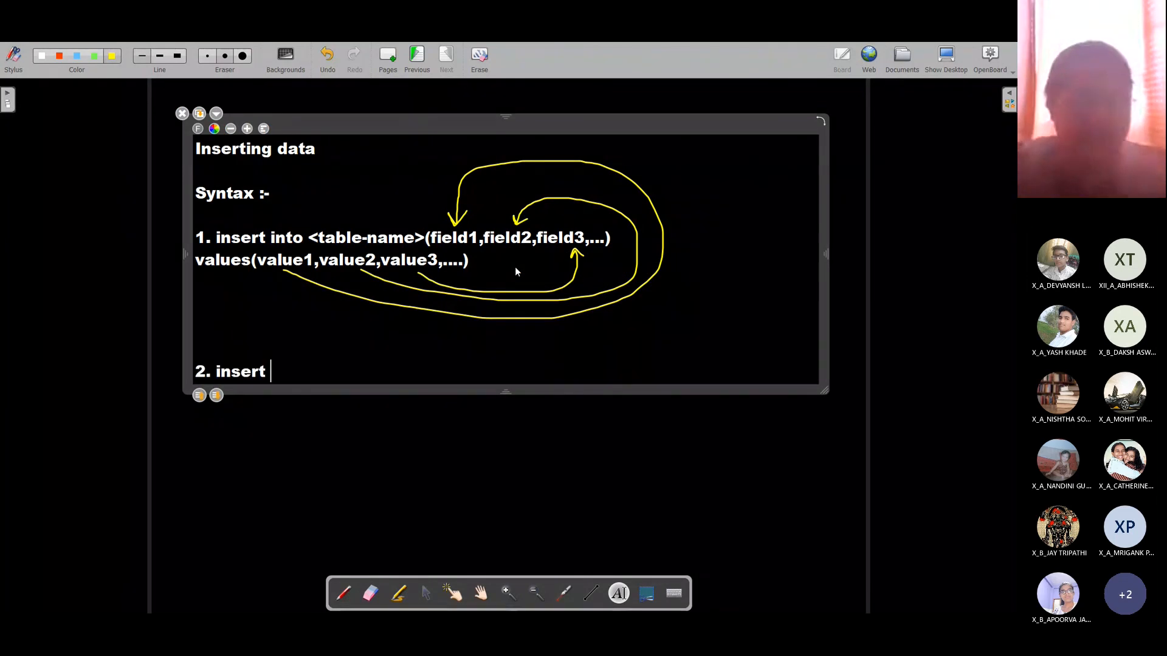
pyautogui.write('into <tabl')
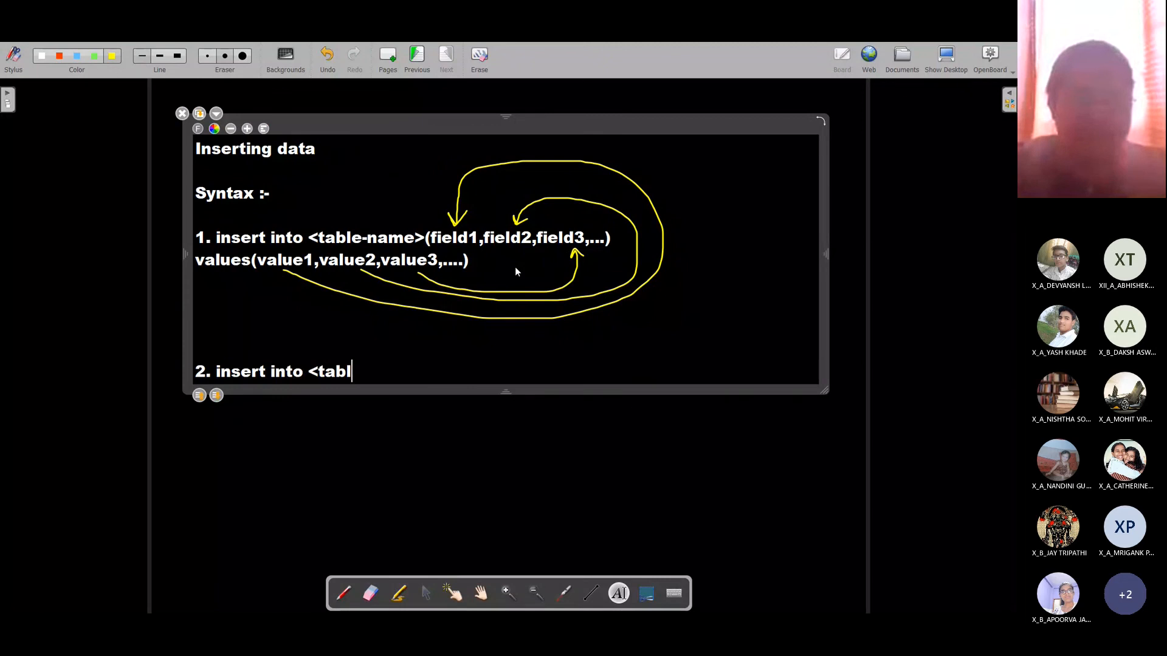
pyautogui.write('e-name> values')
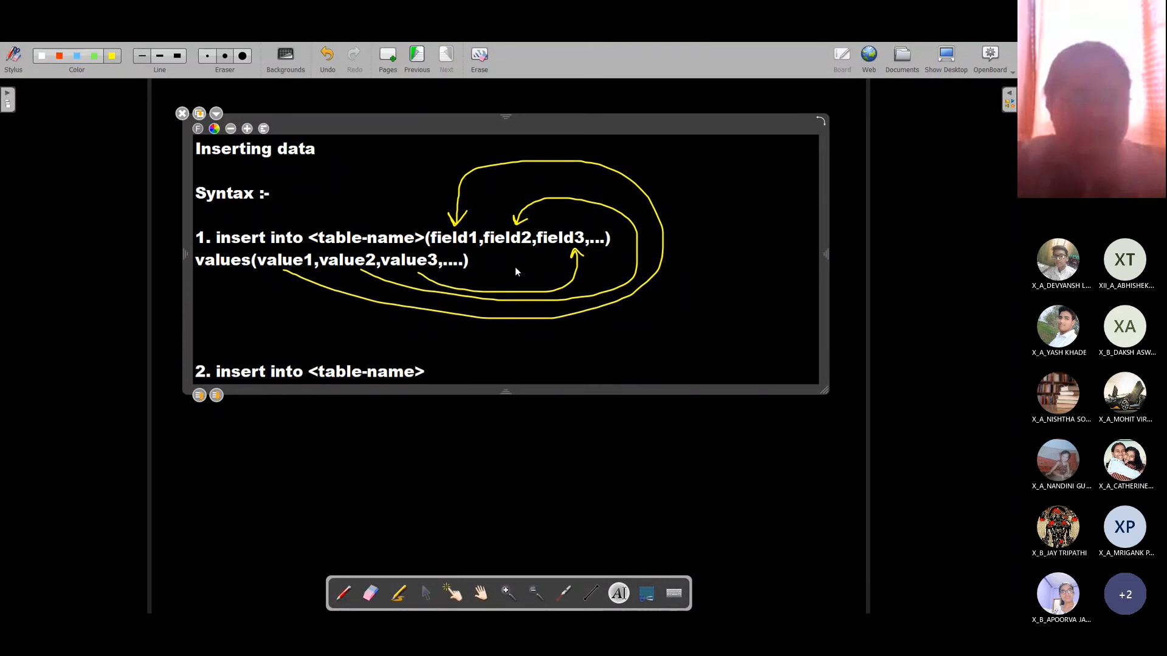
pyautogui.write('(')
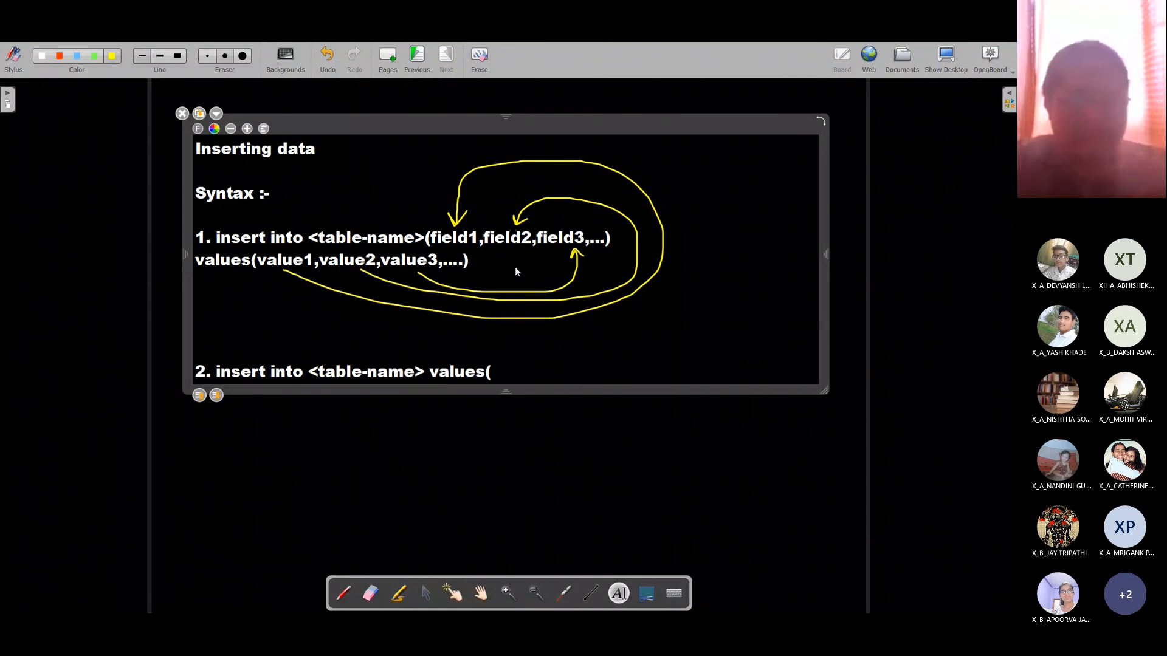
pyautogui.write('valu')
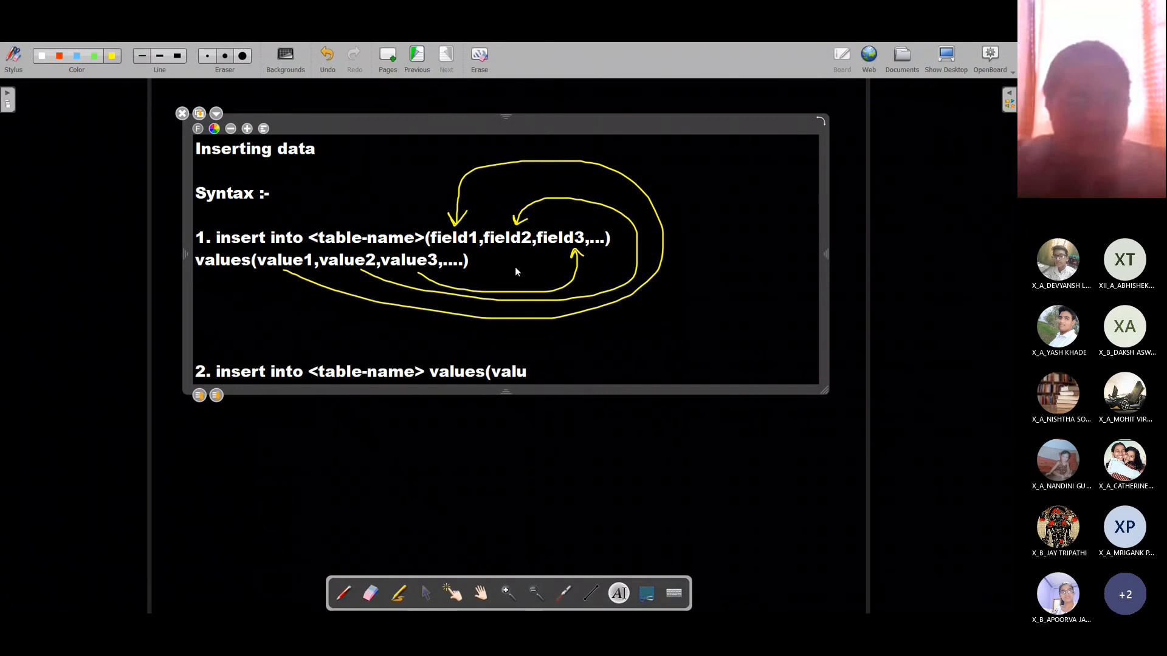
pyautogui.write('e-list);')
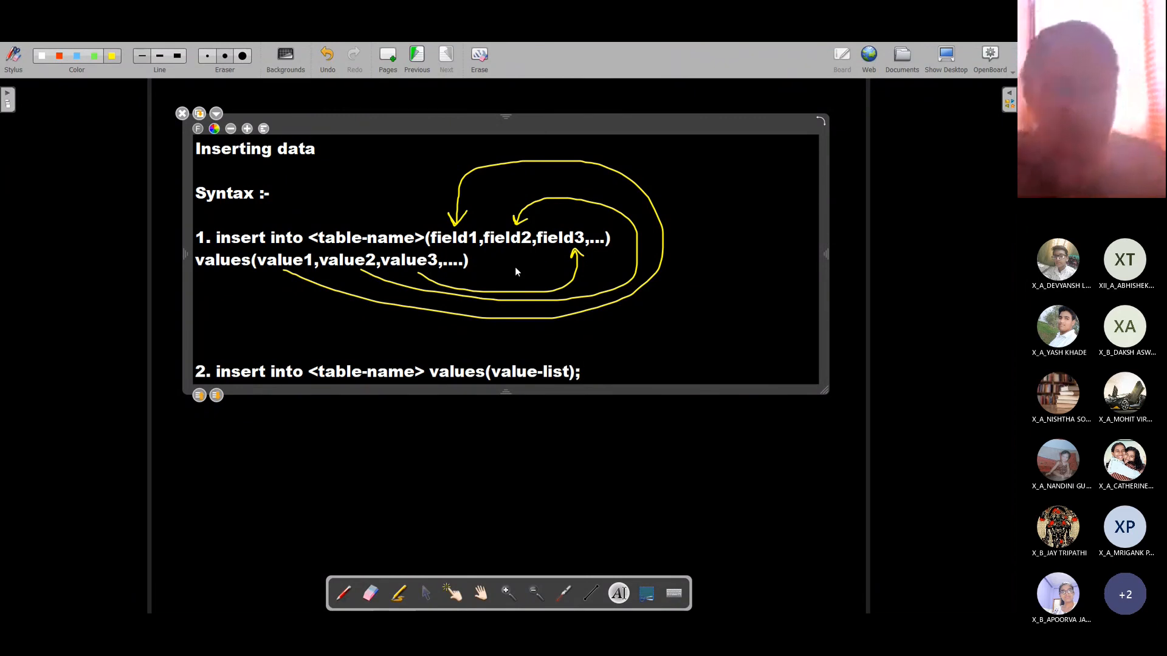
# Step: Add the line 'value-list is the list of values pertaining to all the fields in the sequence'
pyautogui.press('Return')
pyautogui.press('Return')
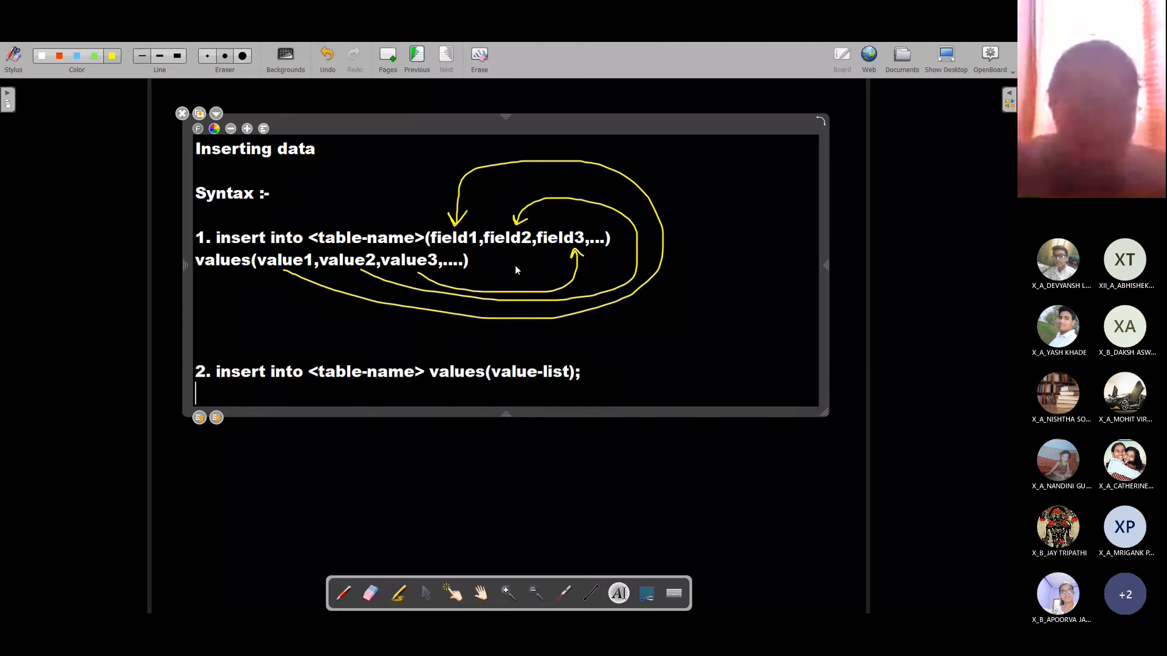
pyautogui.write('value-li')
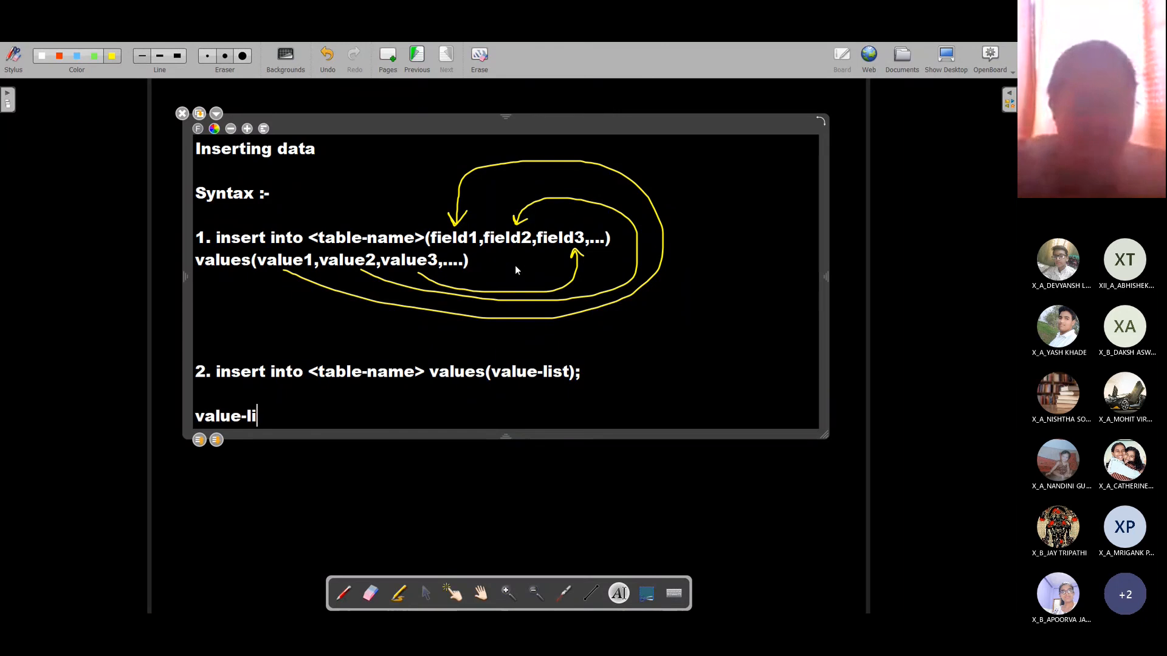
pyautogui.write('st is the l')
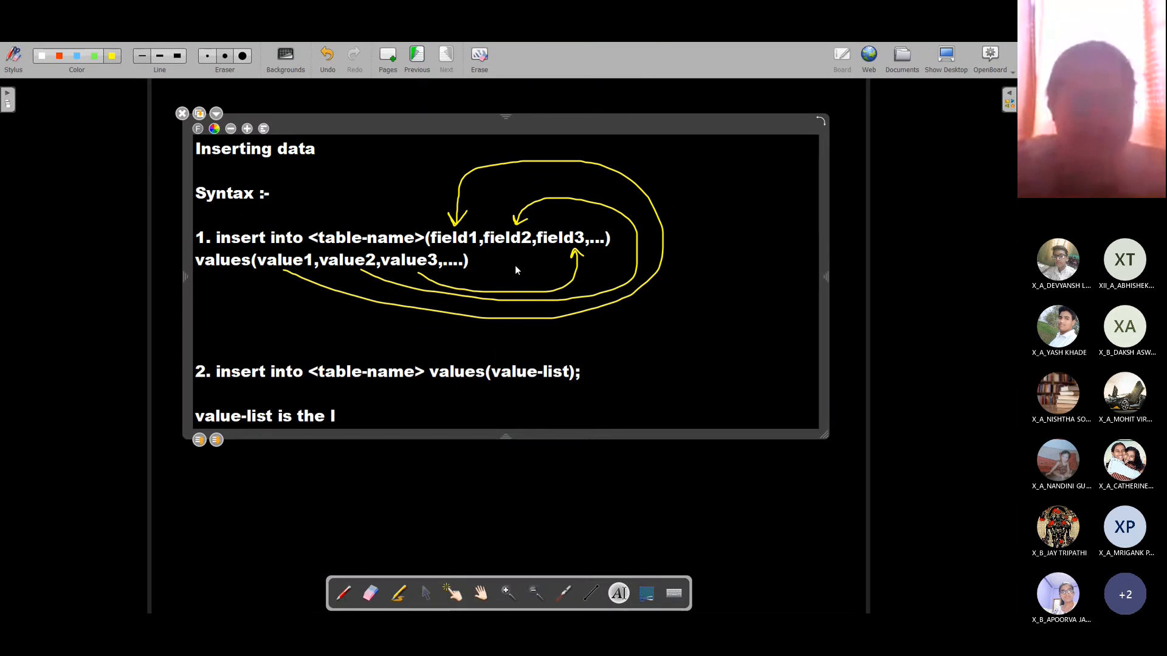
pyautogui.write('ist of values')
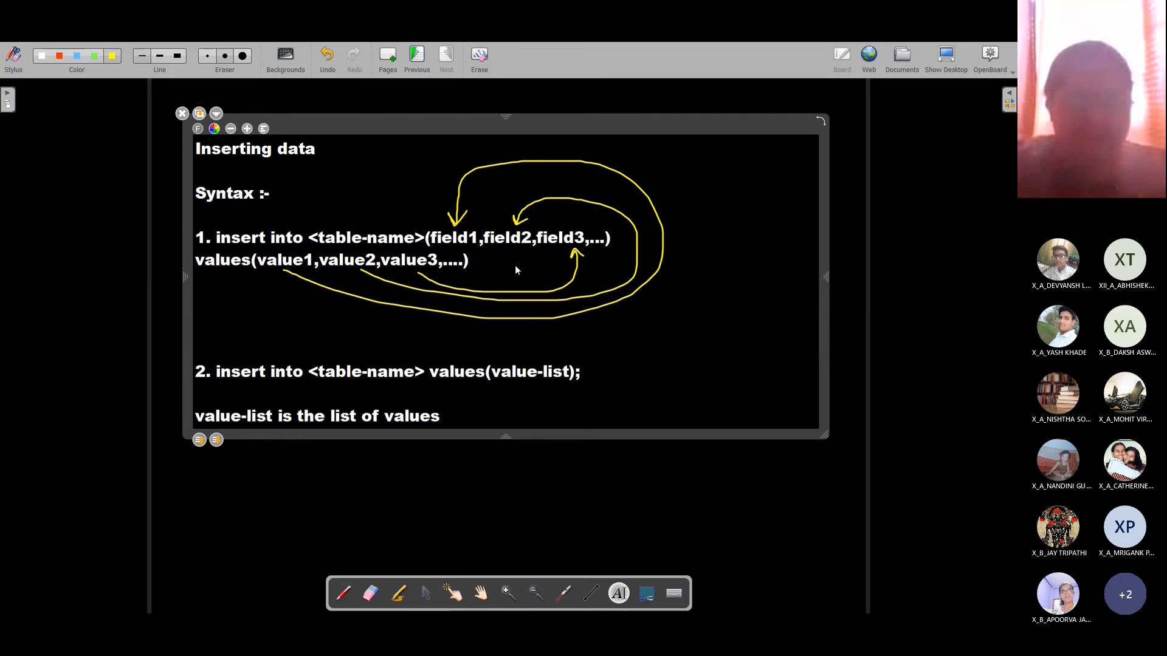
pyautogui.write(' pertaining ')
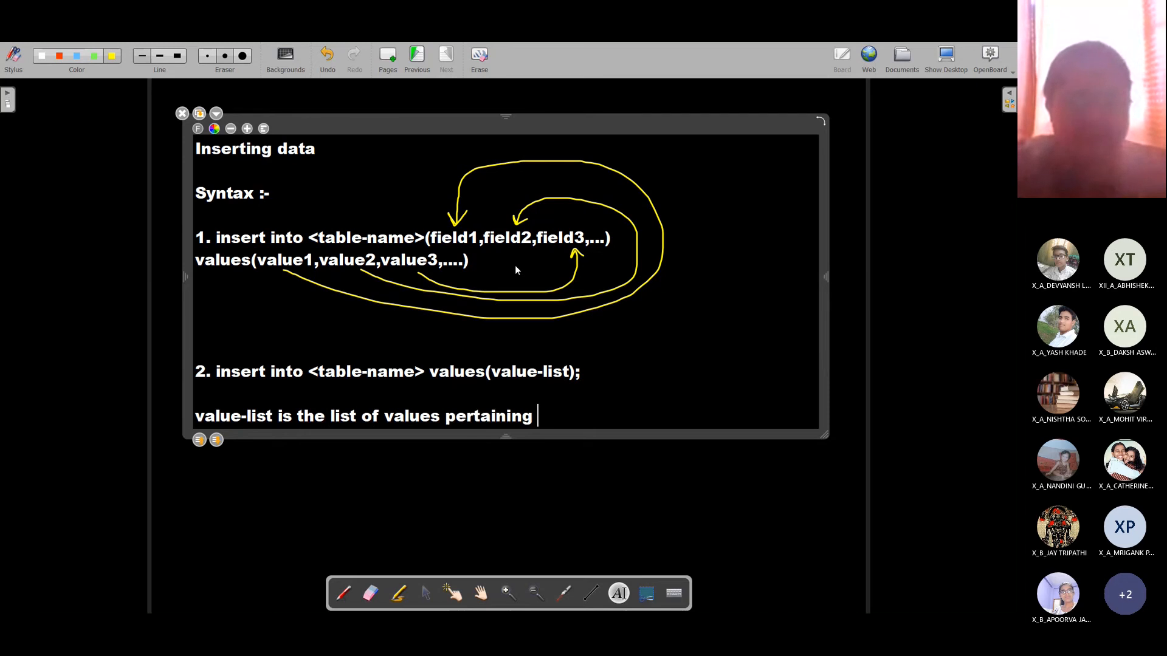
pyautogui.write('to all the field')
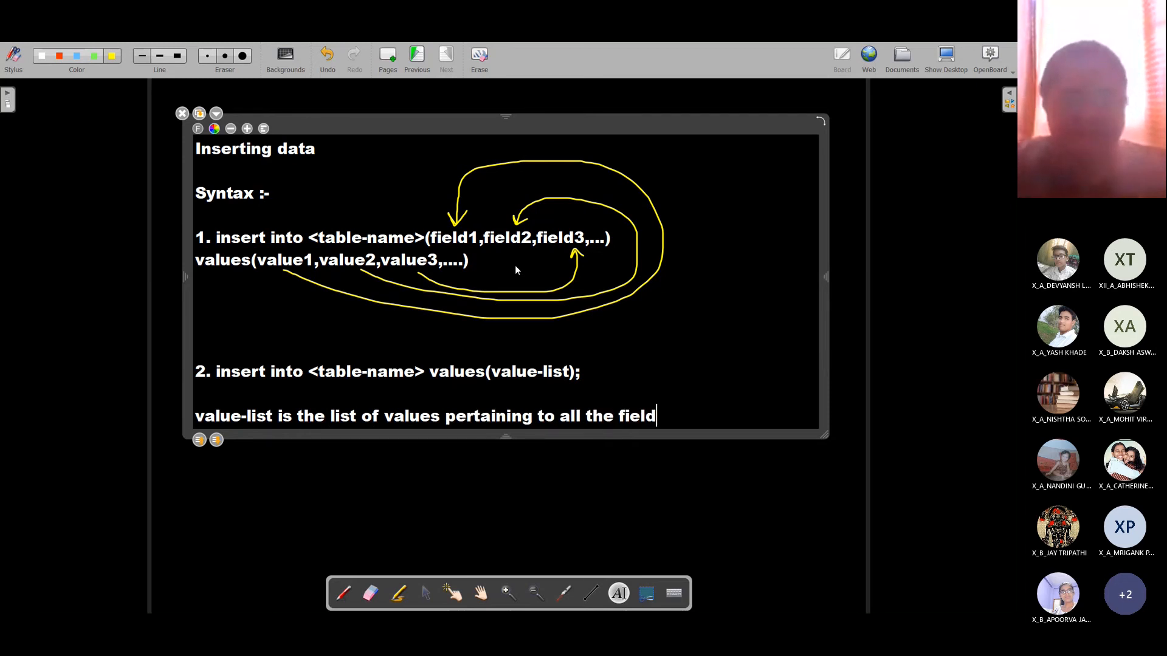
pyautogui.write('s in the order')
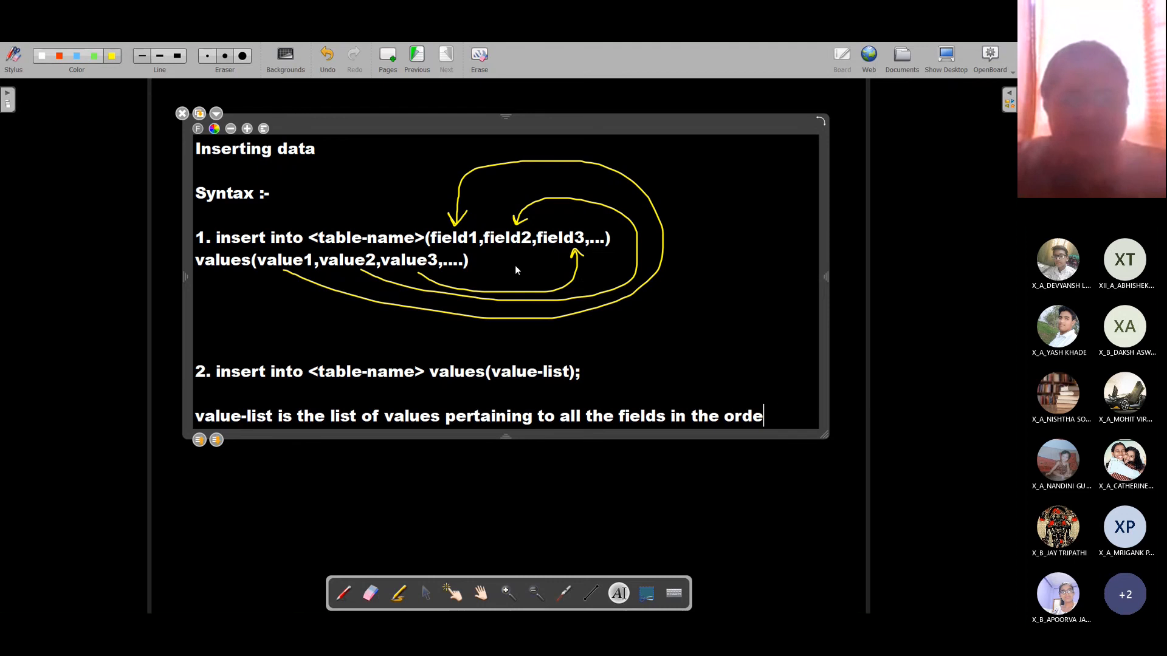
pyautogui.press('BackSpace')
pyautogui.press('BackSpace')
pyautogui.press('BackSpace')
pyautogui.press('BackSpace')
pyautogui.press('BackSpace')
pyautogui.press('BackSpace')
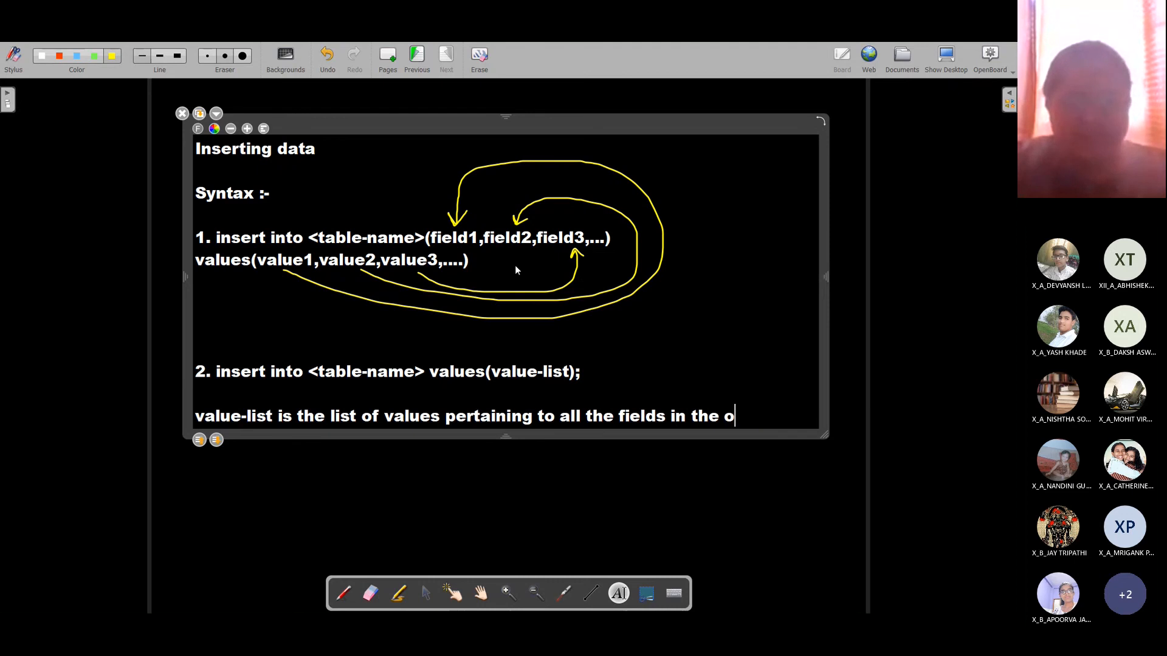
pyautogui.write('sequence')
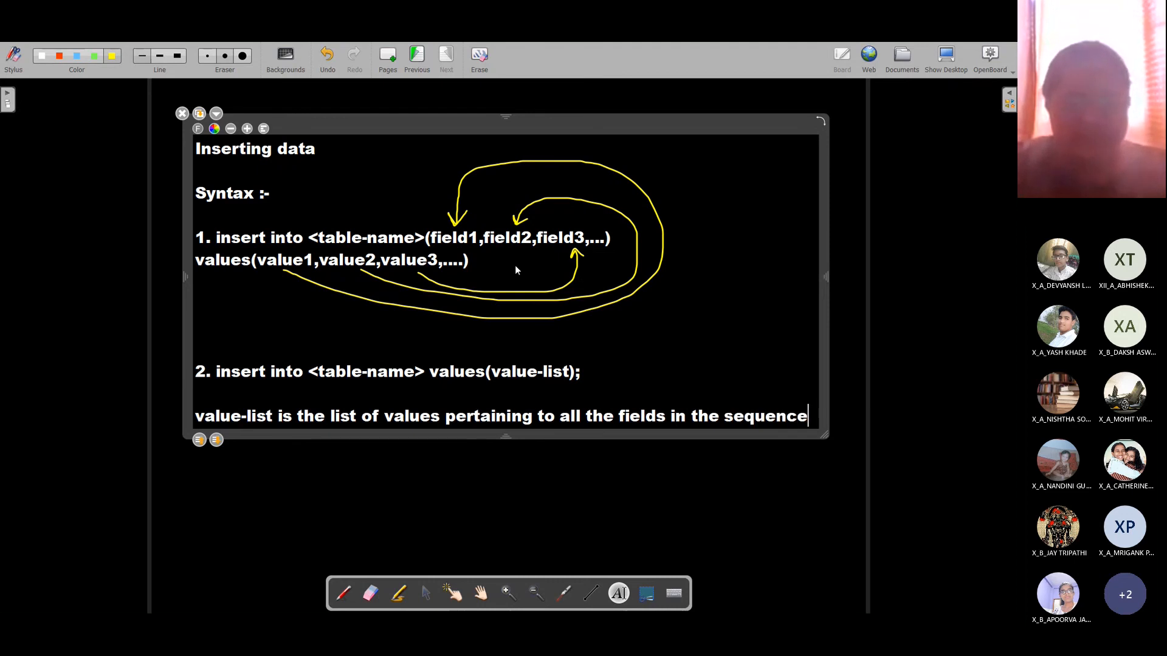
# Step: Continue the explanation with 'in which the fields were created…', ending 'during table creation.'
pyautogui.press('Return')
pyautogui.write('in wh')
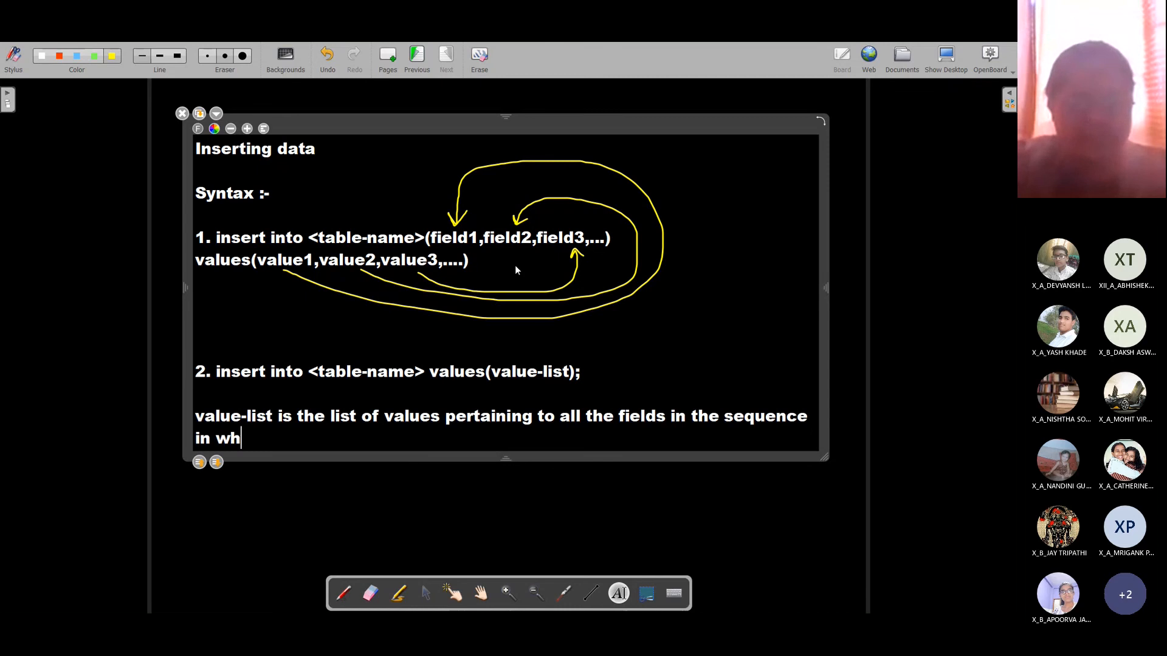
pyautogui.write('ich the fields wer e')
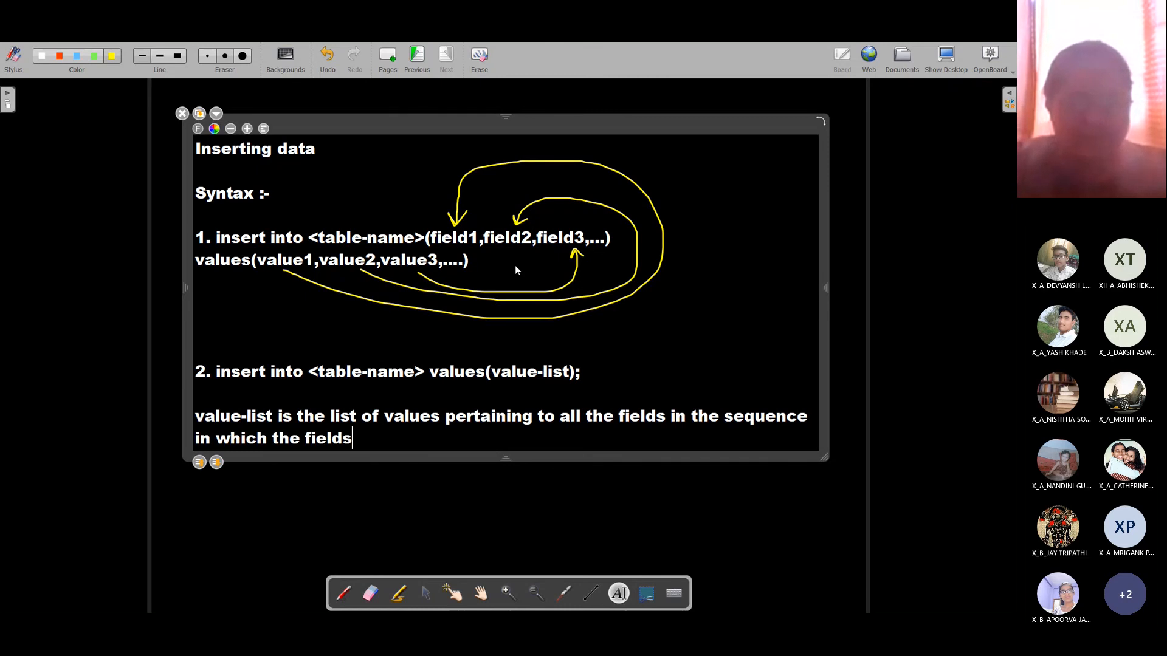
pyautogui.press('BackSpace')
pyautogui.press('BackSpace')
pyautogui.write('e crea')
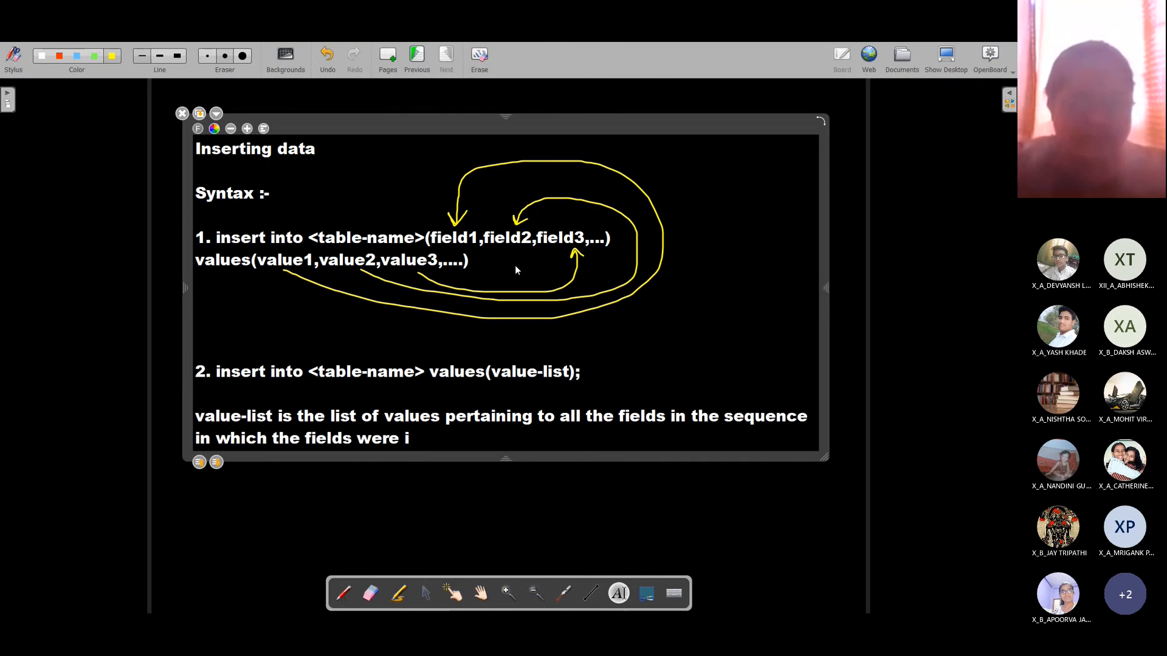
pyautogui.write('ted withint')
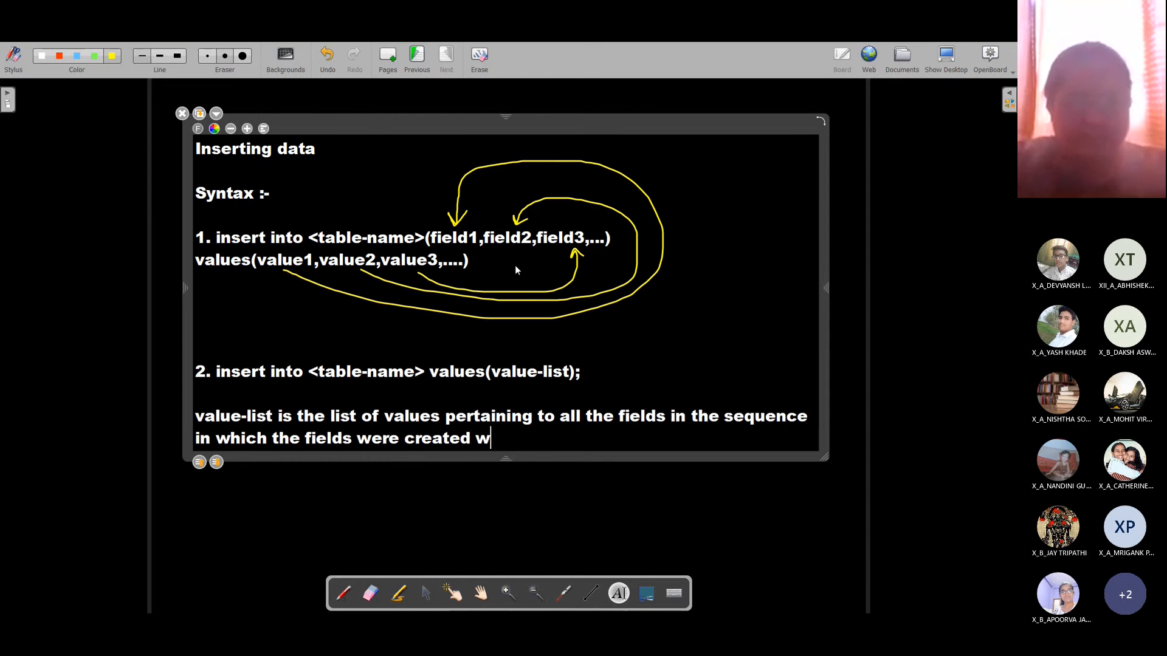
pyautogui.press('BackSpace')
pyautogui.press('BackSpace')
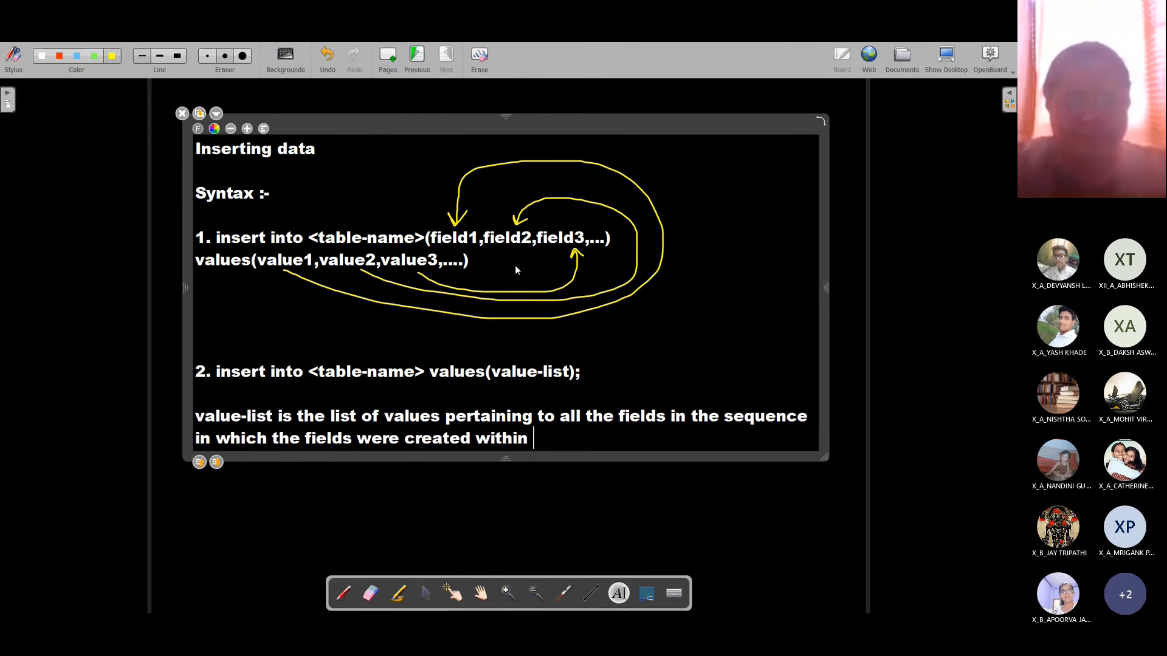
pyautogui.write('te')
pyautogui.press('BackSpace')
pyautogui.write('he table ')
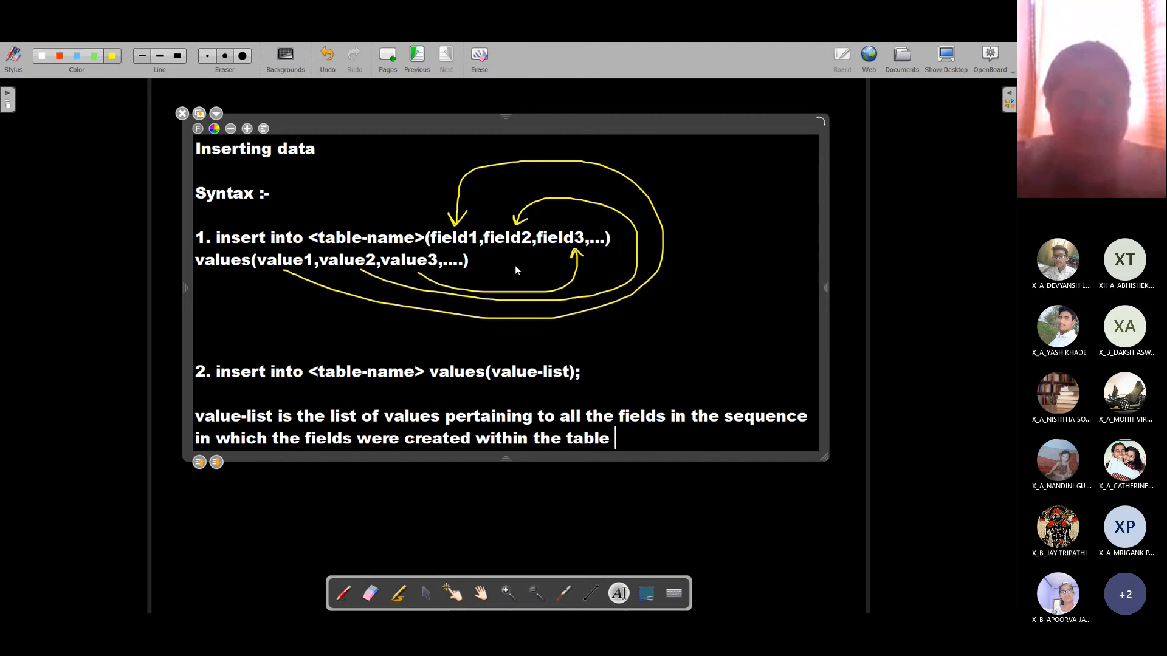
pyautogui.write('u')
pyautogui.press('BackSpace')
pyautogui.write('du')
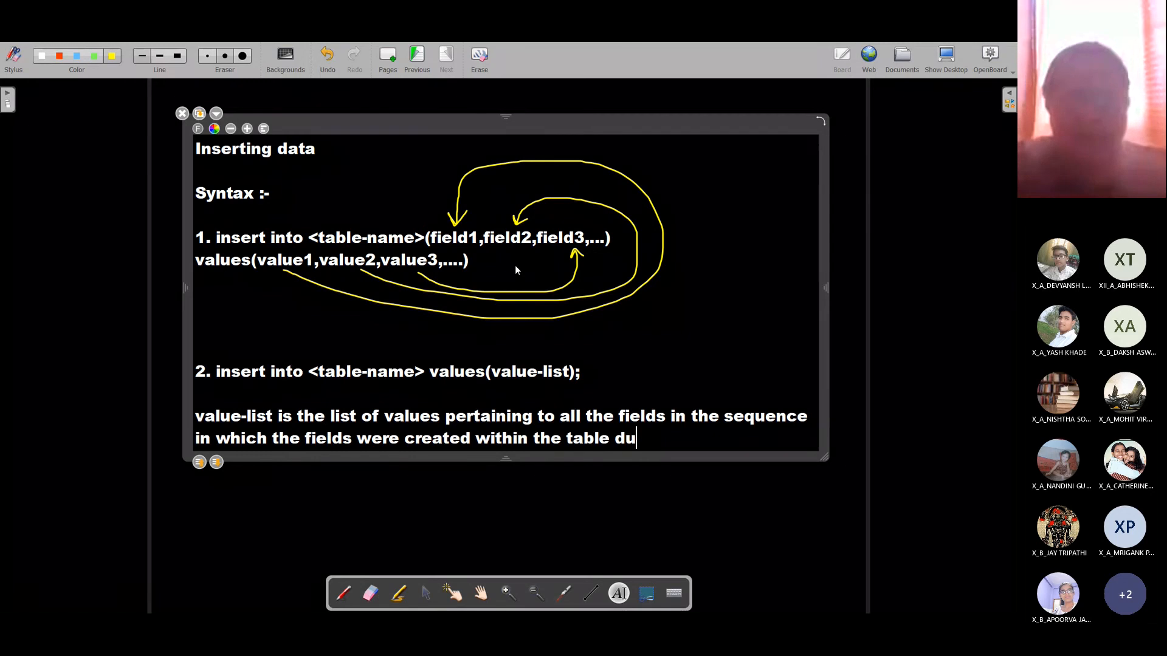
pyautogui.write('ring table creation.')
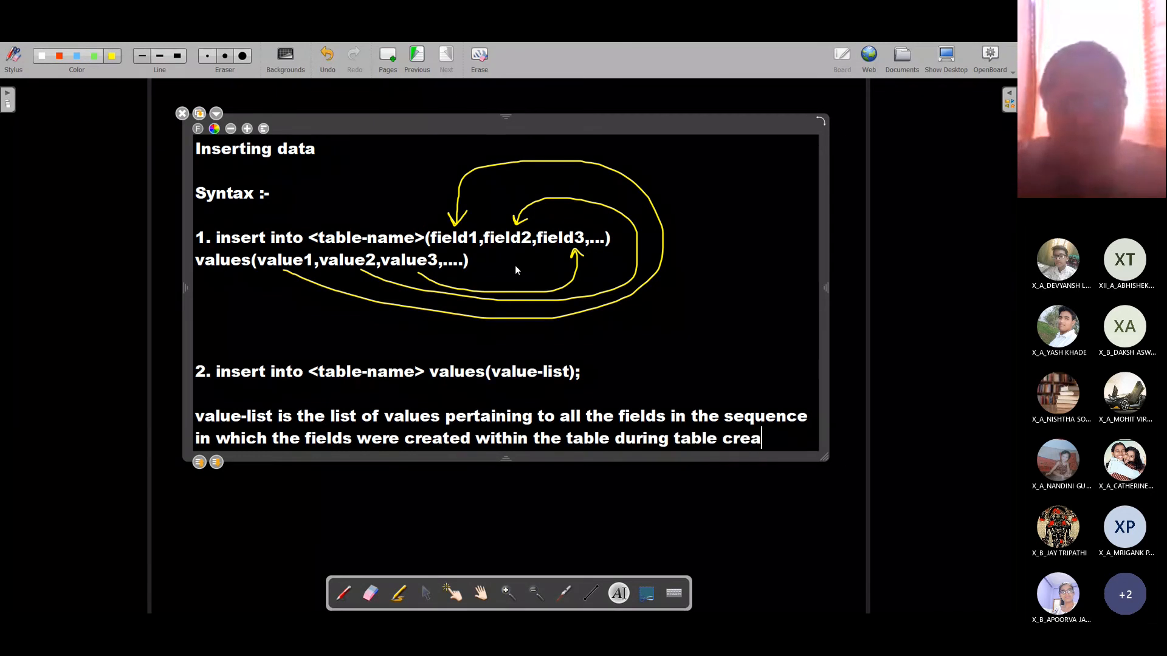
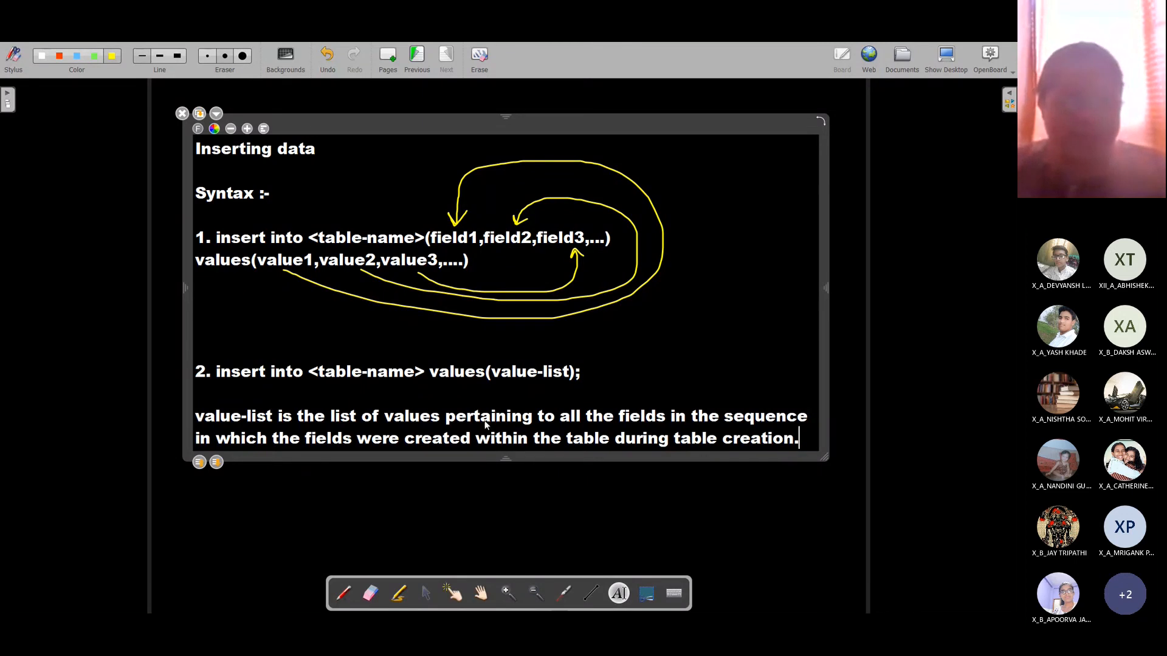
# Step: Draw a check mark beside the second INSERT INTO syntax form, then return to the CompanyDB database
pyautogui.click(344, 593)
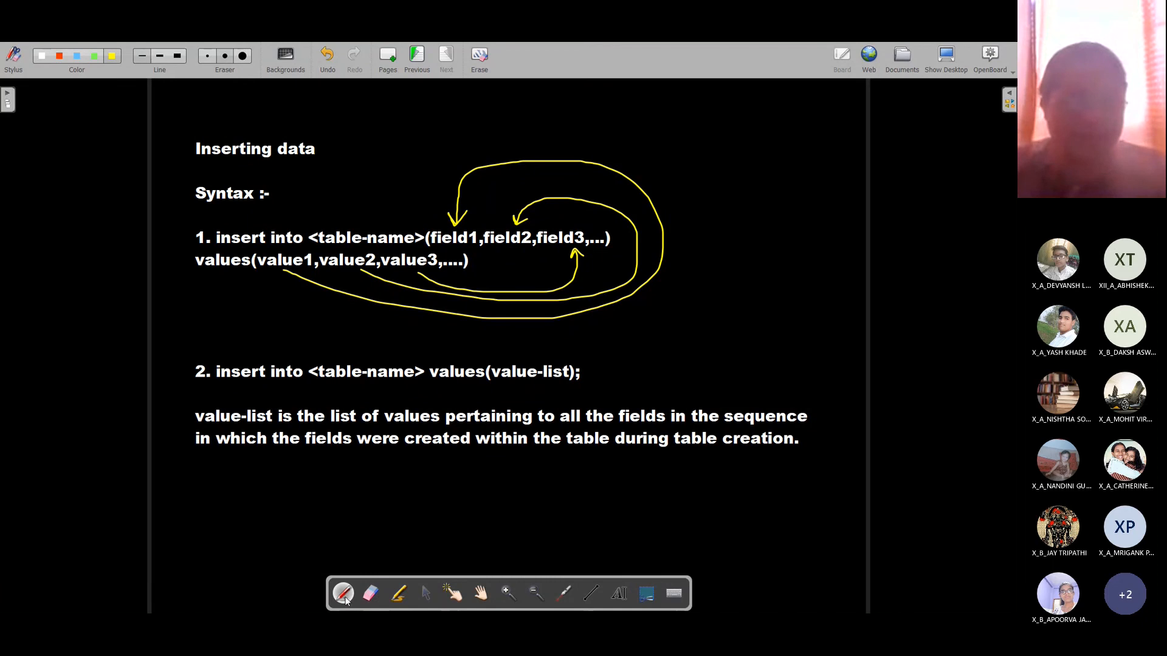
pyautogui.moveTo(180, 373); pyautogui.dragTo(233, 351)
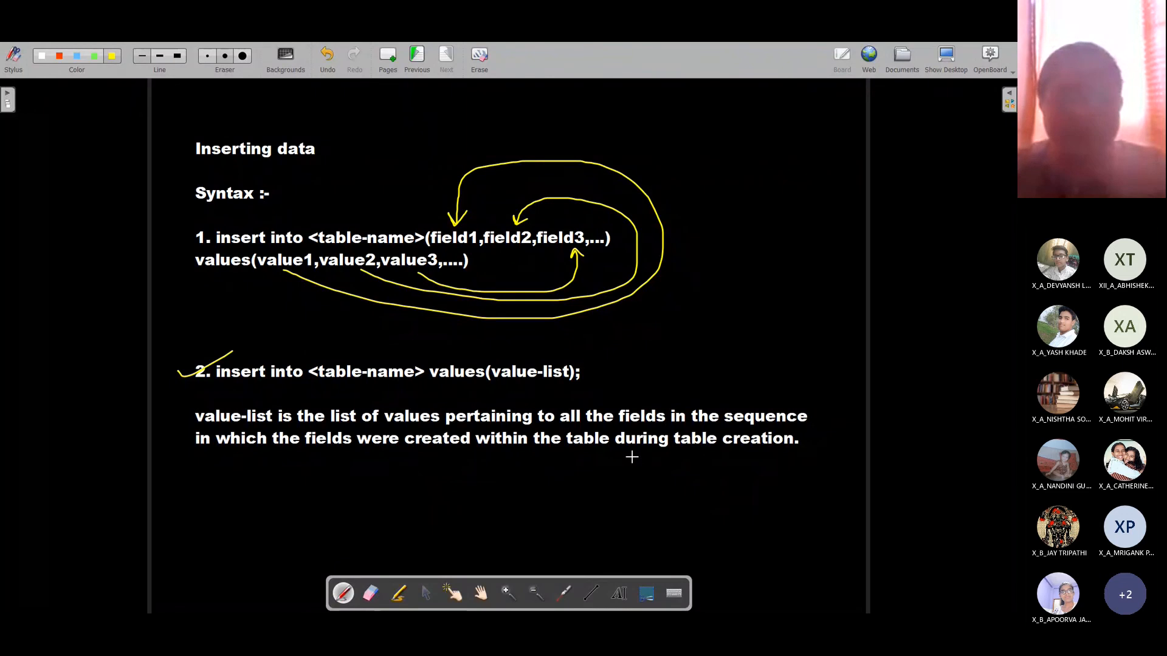
pyautogui.click(619, 594)
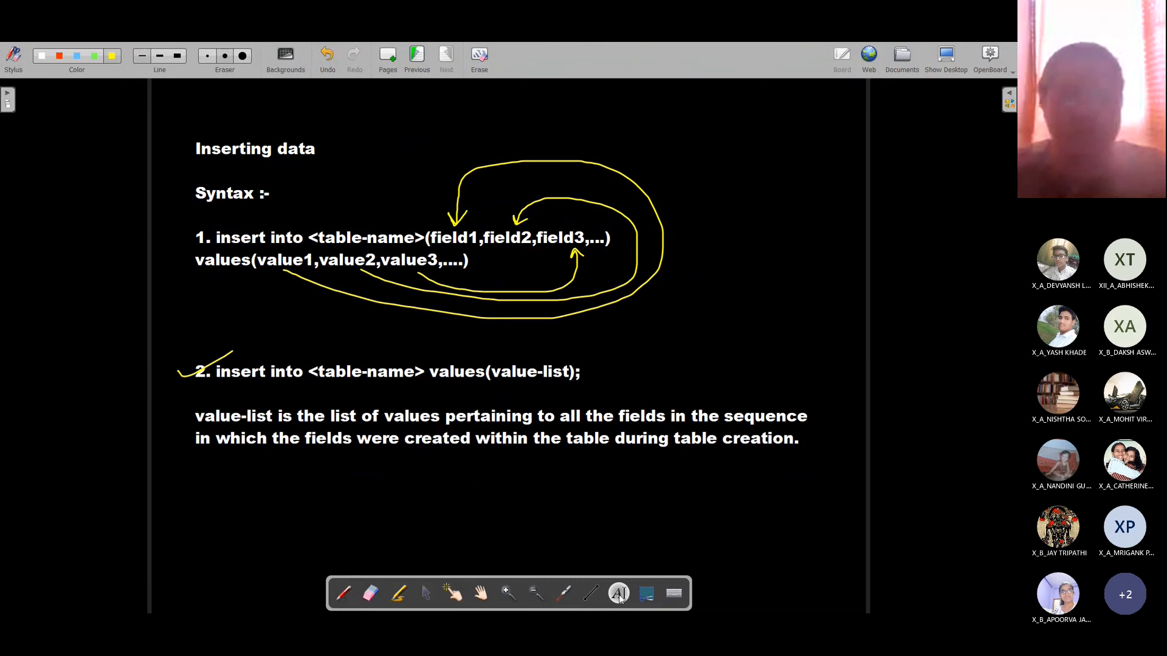
pyautogui.hotkey('alt', 'Tab')
# Step: Open the STUDENT table in Table Design, showing fields ROLLNO, SNAME, AGE and CLASS with their types
pyautogui.click(127, 67)
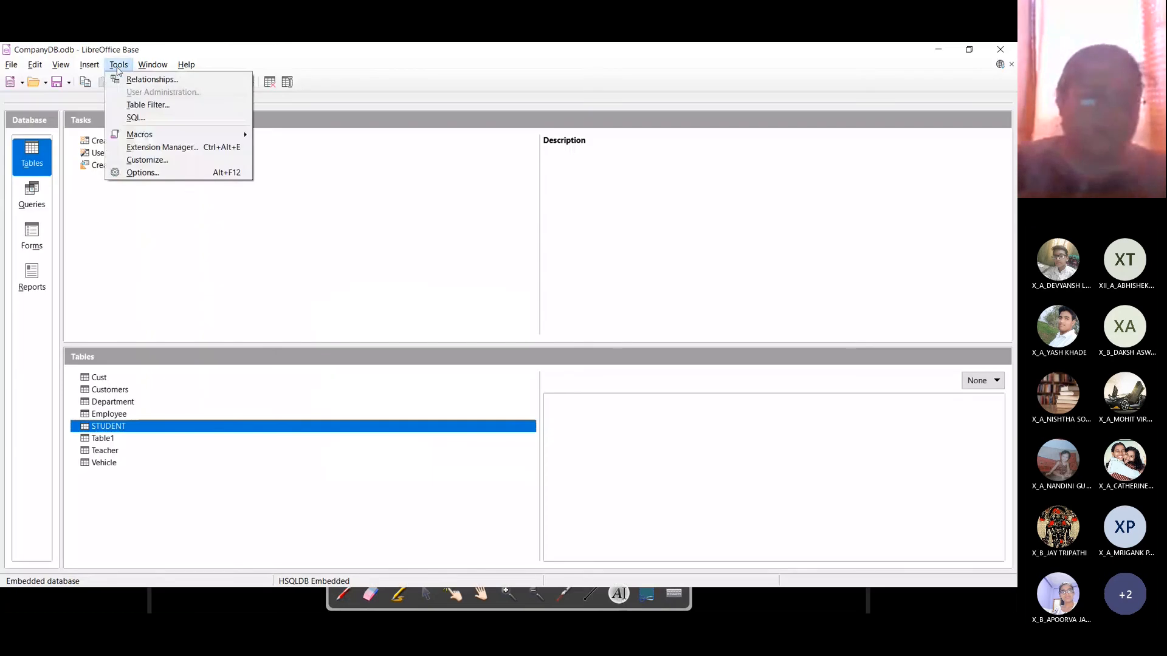
pyautogui.click(131, 117)
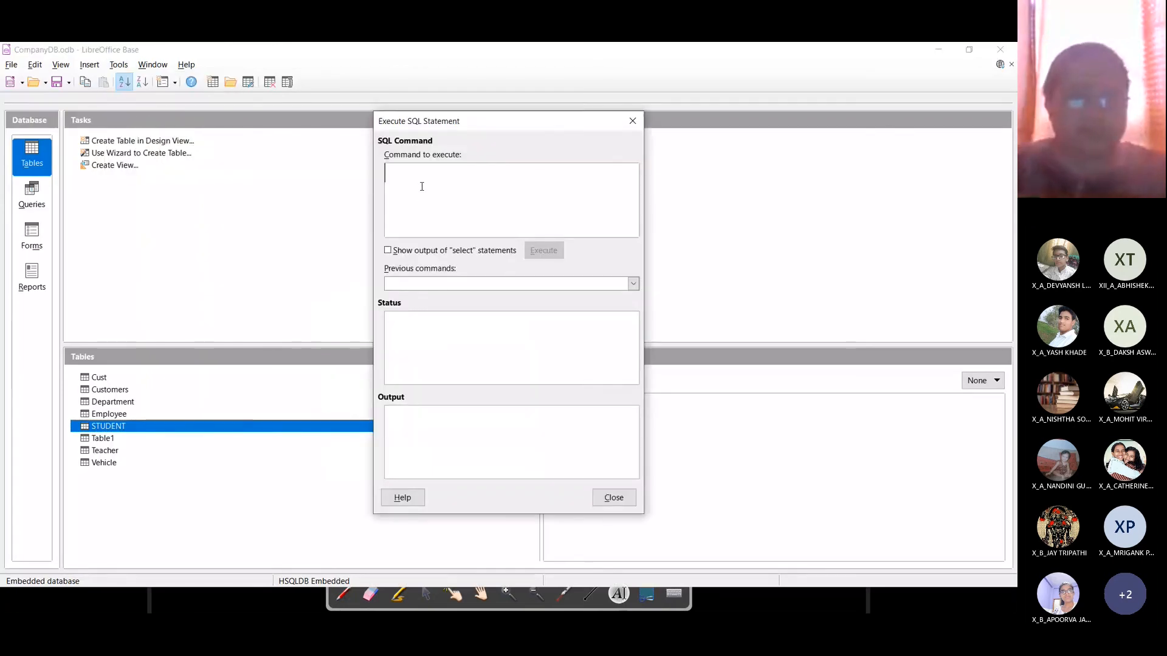
pyautogui.click(632, 121)
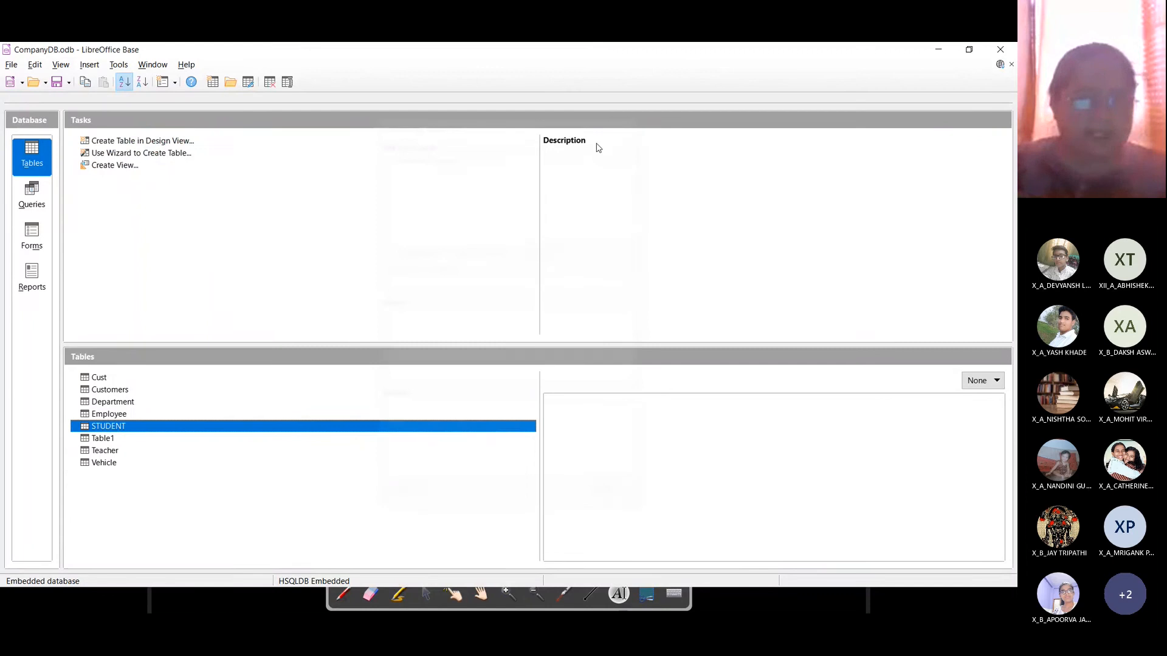
pyautogui.rightClick(119, 429)
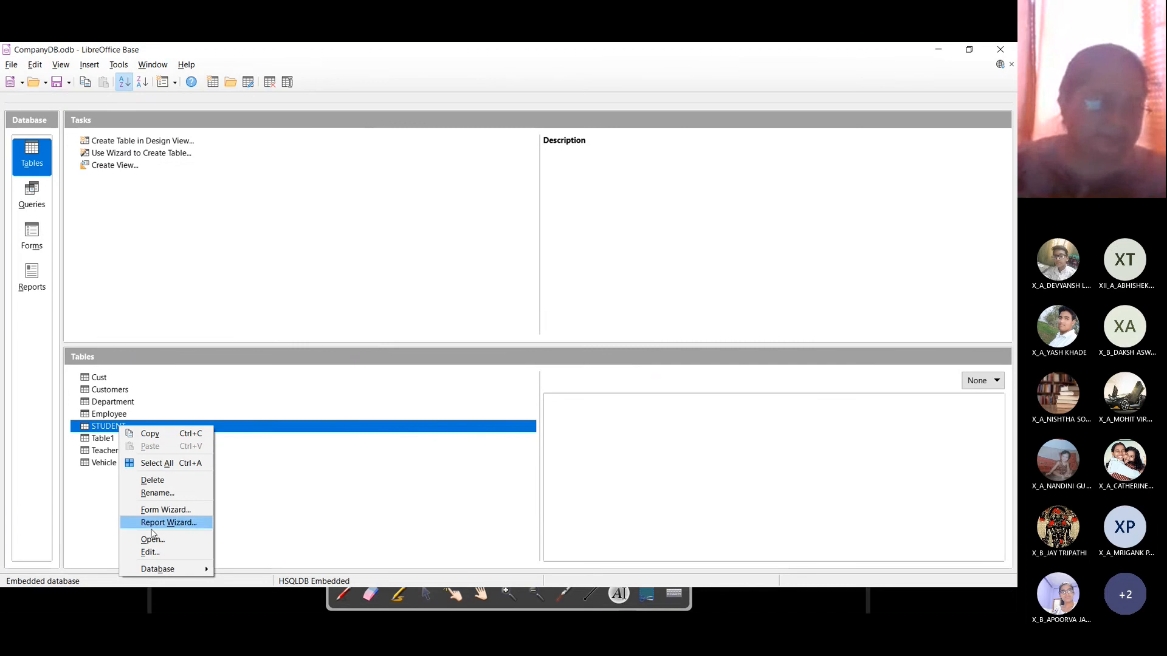
pyautogui.click(160, 553)
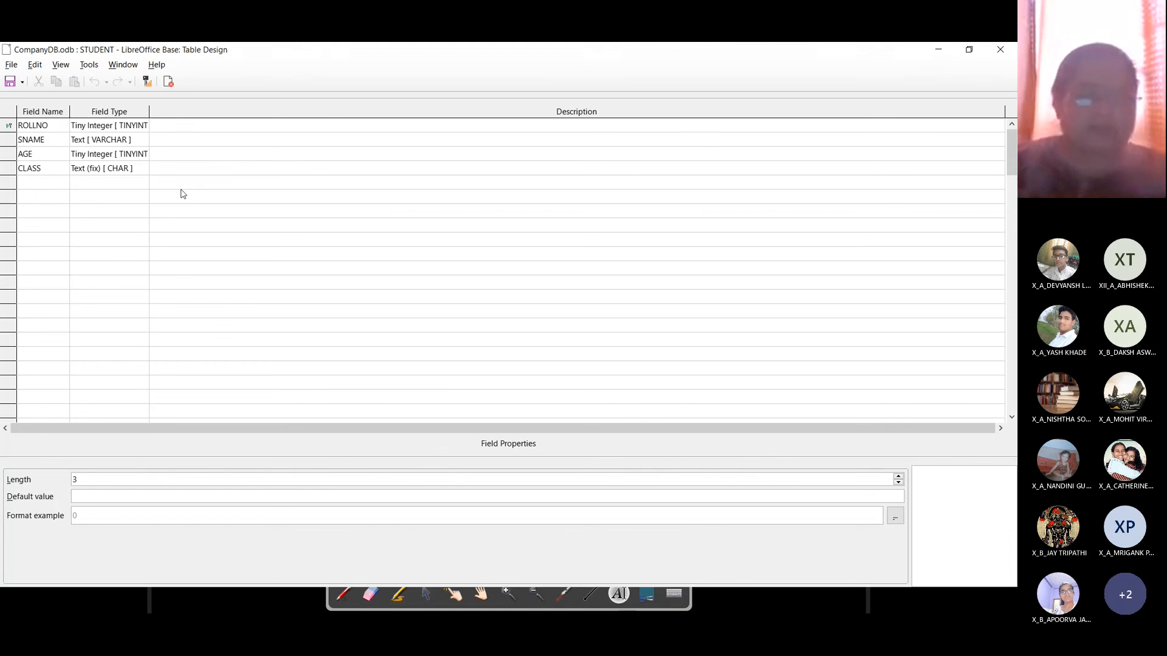
# Step: Save the database and zoom the screen in on the table design
pyautogui.hotkey('ctrl', 's')
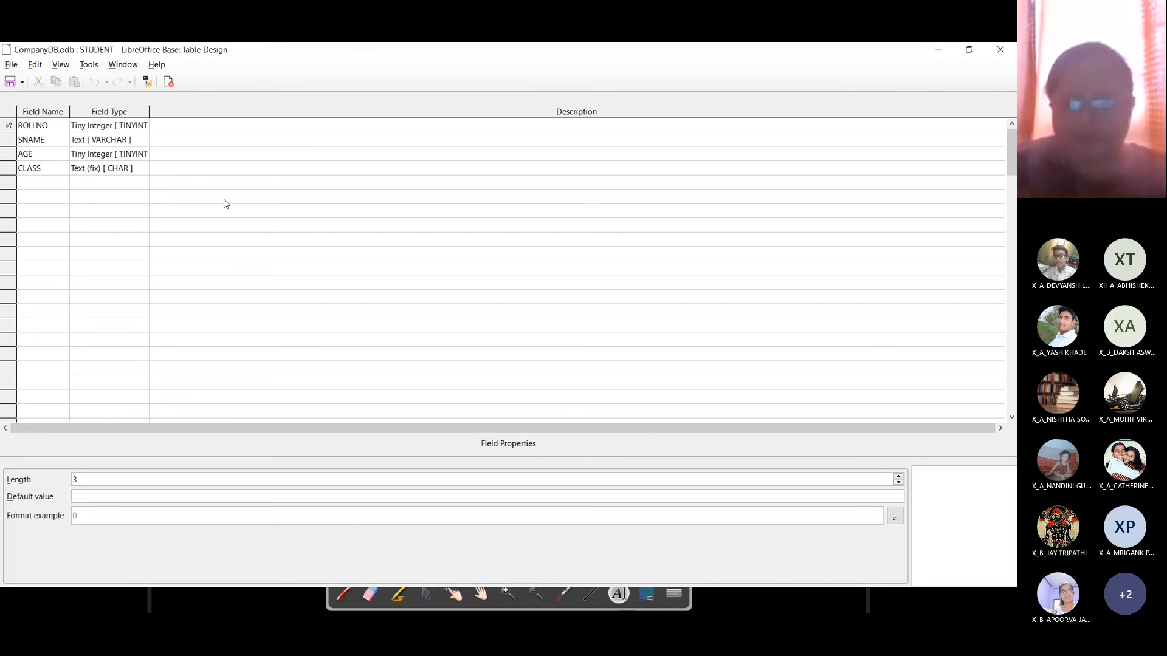
pyautogui.press('super')
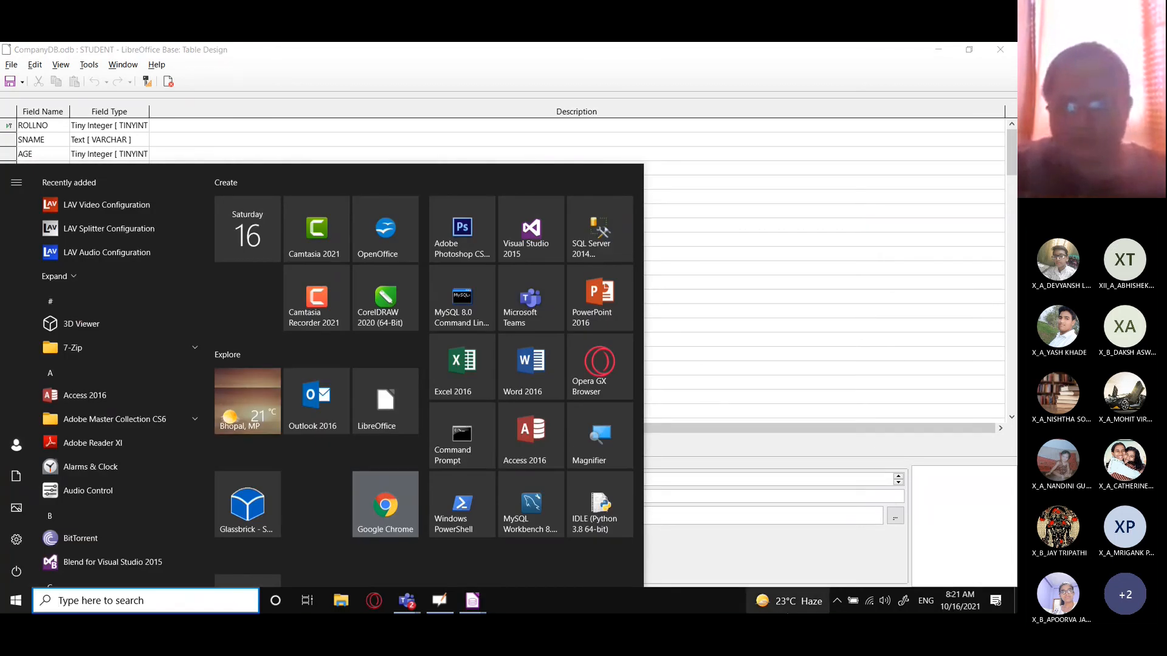
pyautogui.click(835, 600)
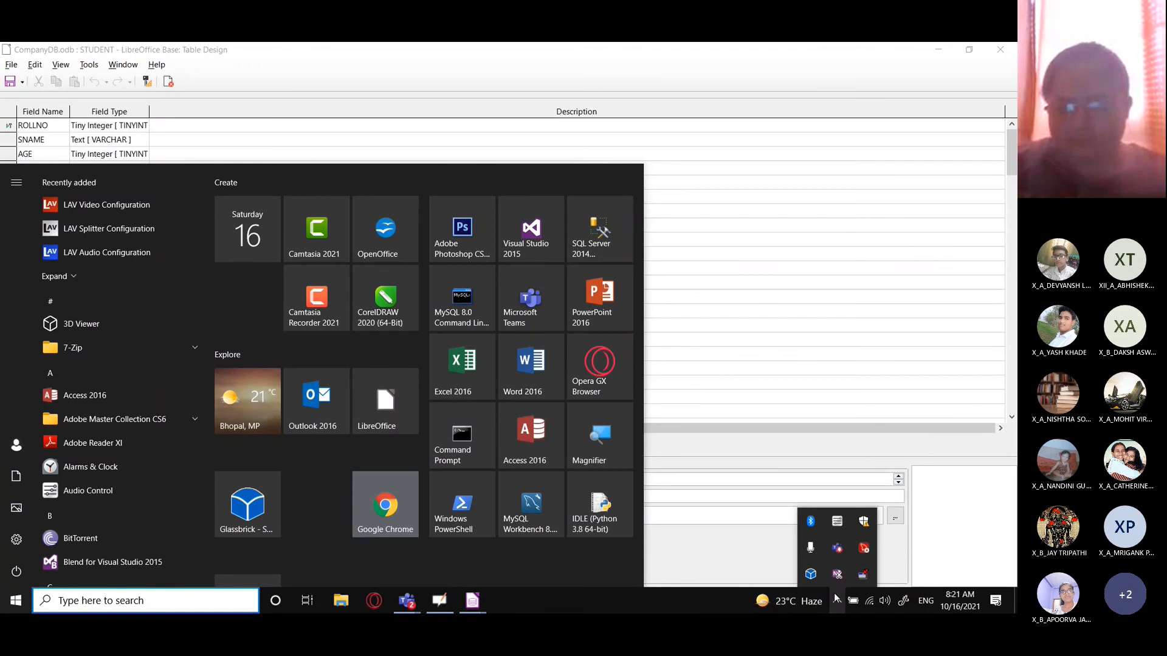
pyautogui.click(811, 574)
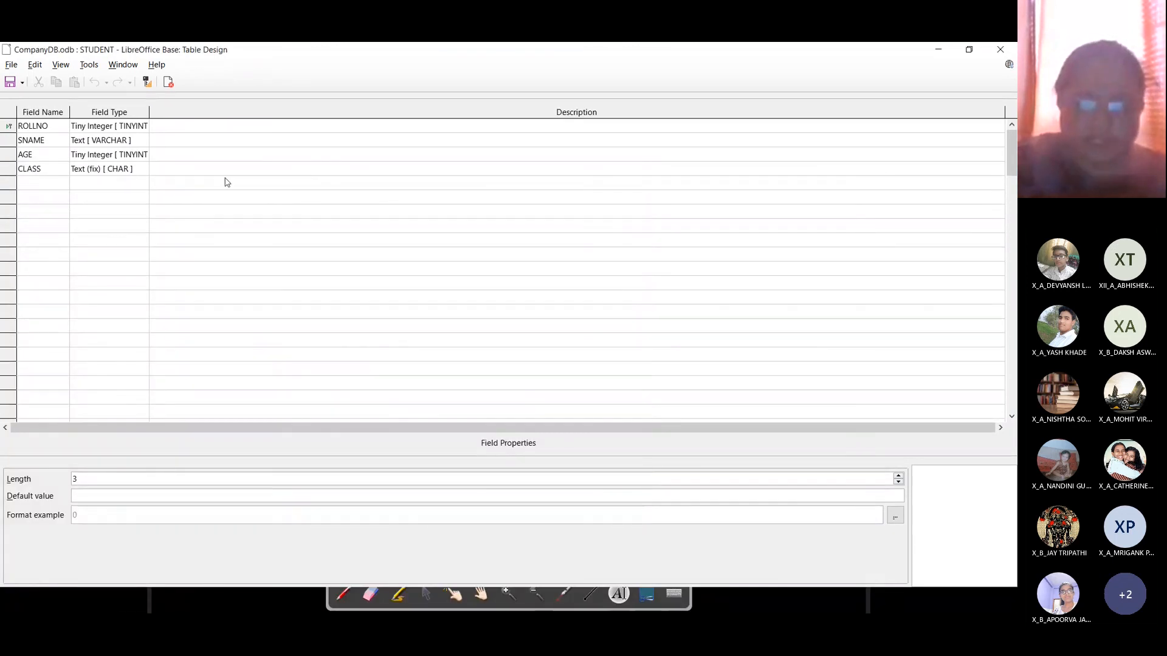
pyautogui.press('super+plus')
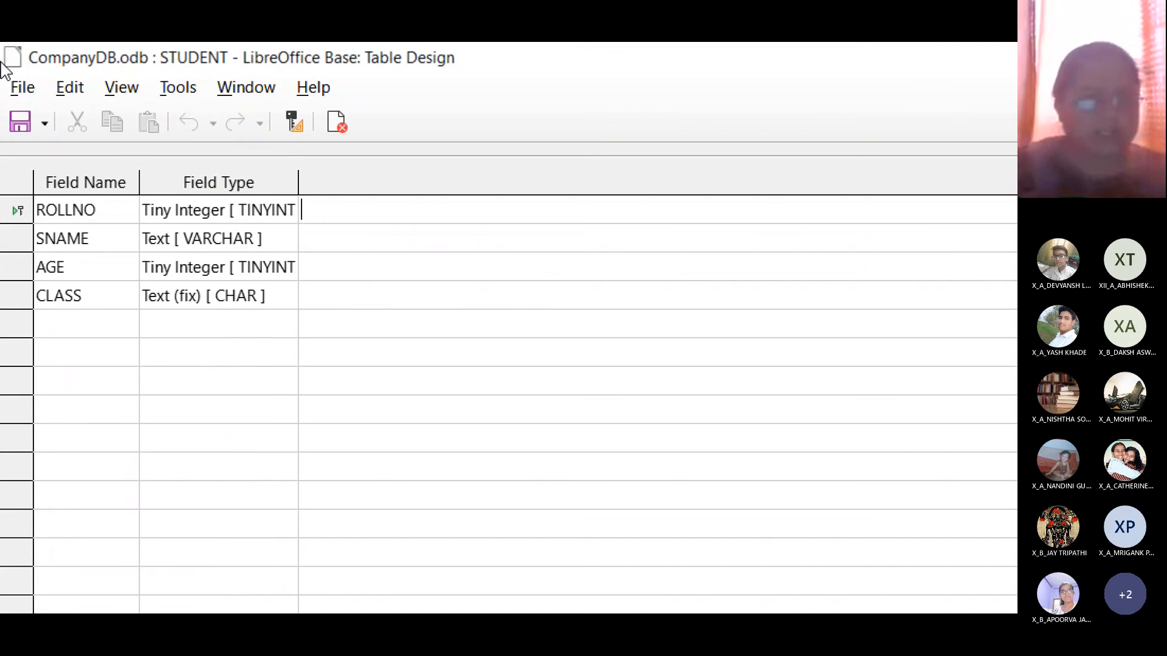
# Step: Describe the fields as numeric (ROLLNO), numeric/text (SNAME), numeric (AGE) and text (CLASS)
pyautogui.write('numeric')
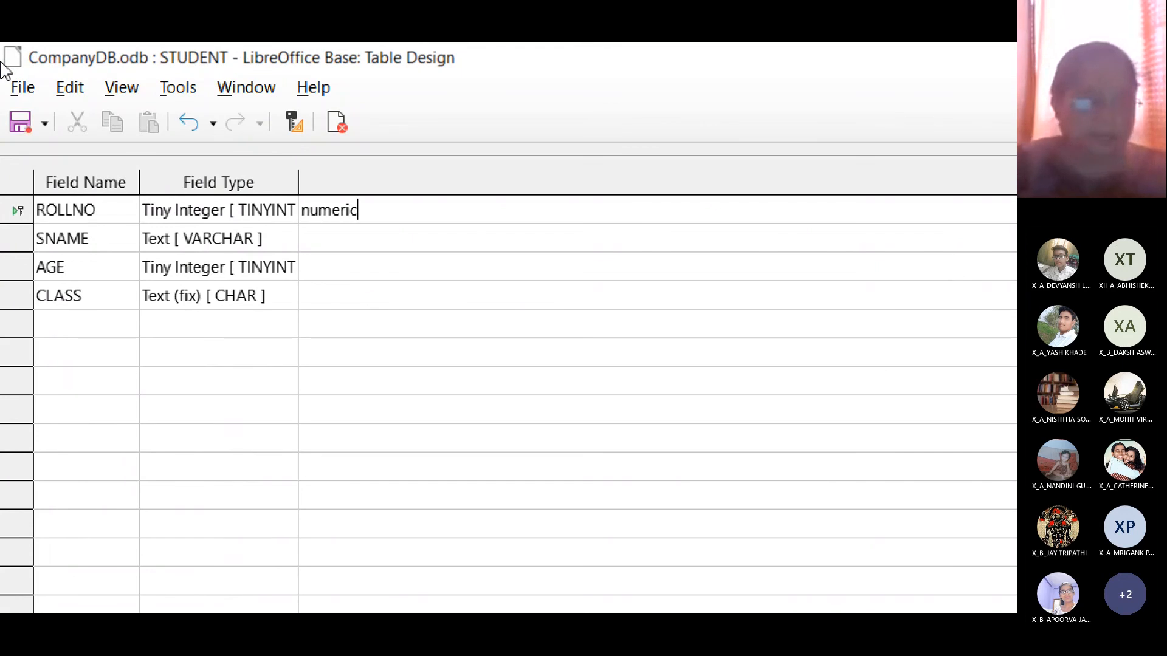
pyautogui.press('Down')
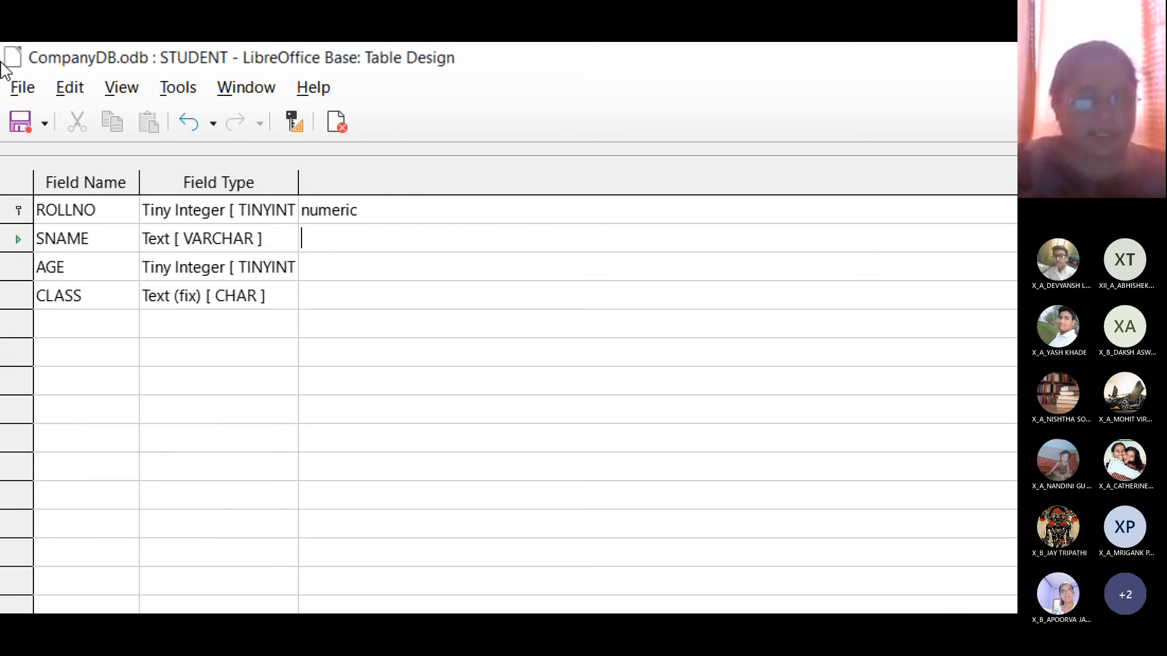
pyautogui.write('alphanu')
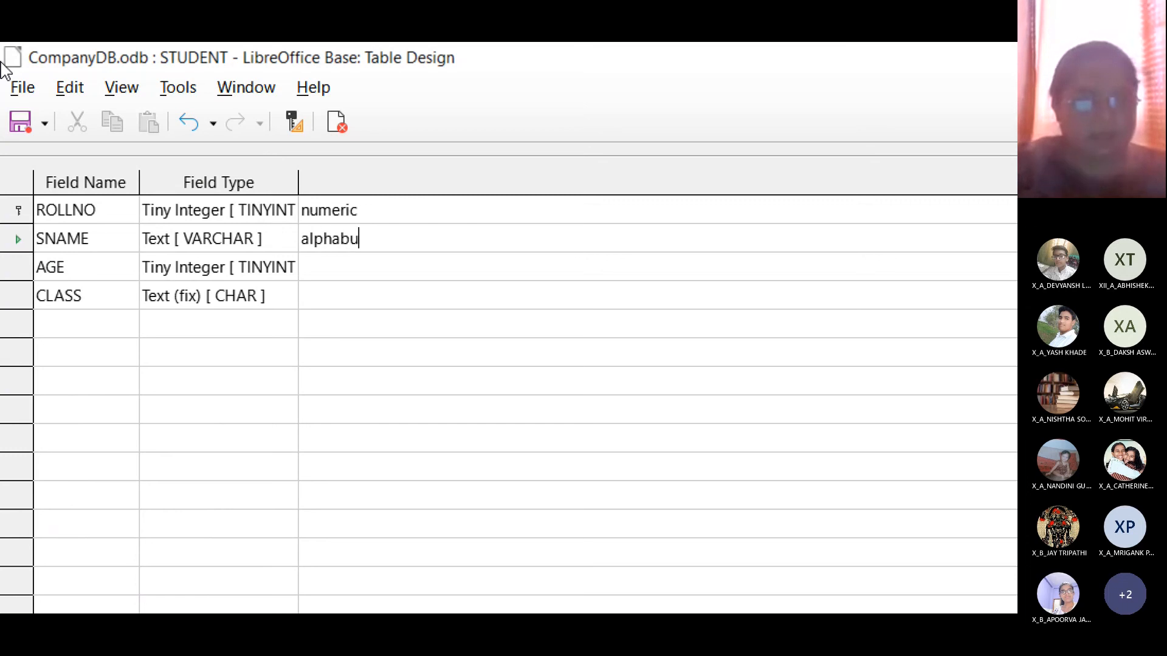
pyautogui.press('BackSpace')
pyautogui.press('BackSpace')
pyautogui.write('numeric')
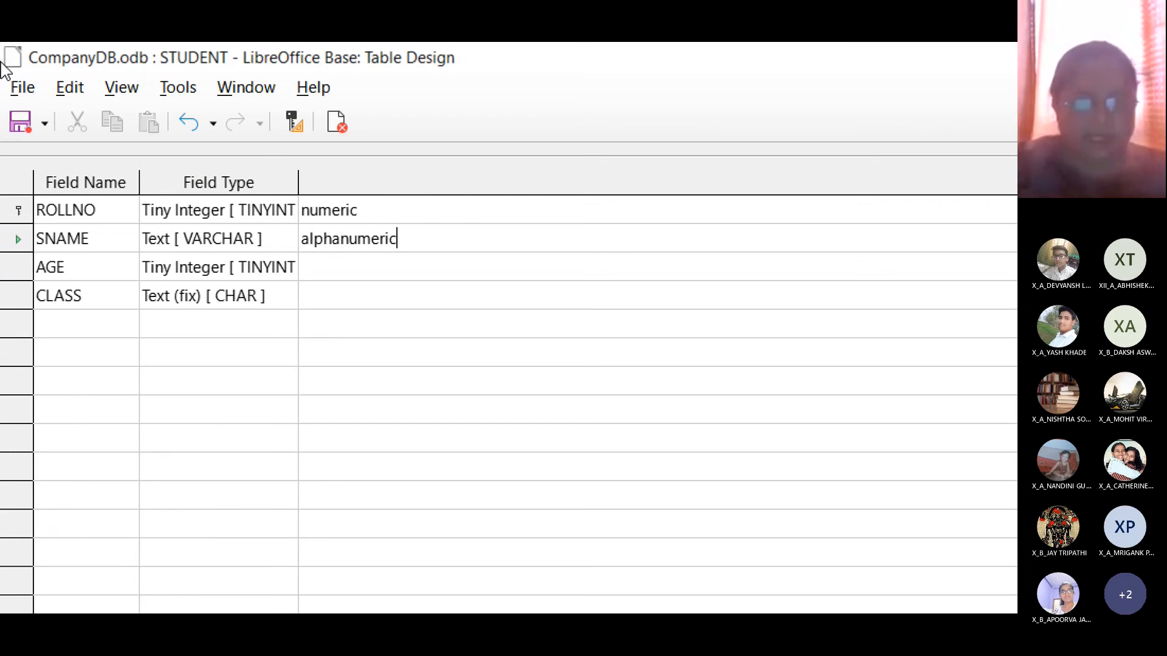
pyautogui.write('/text')
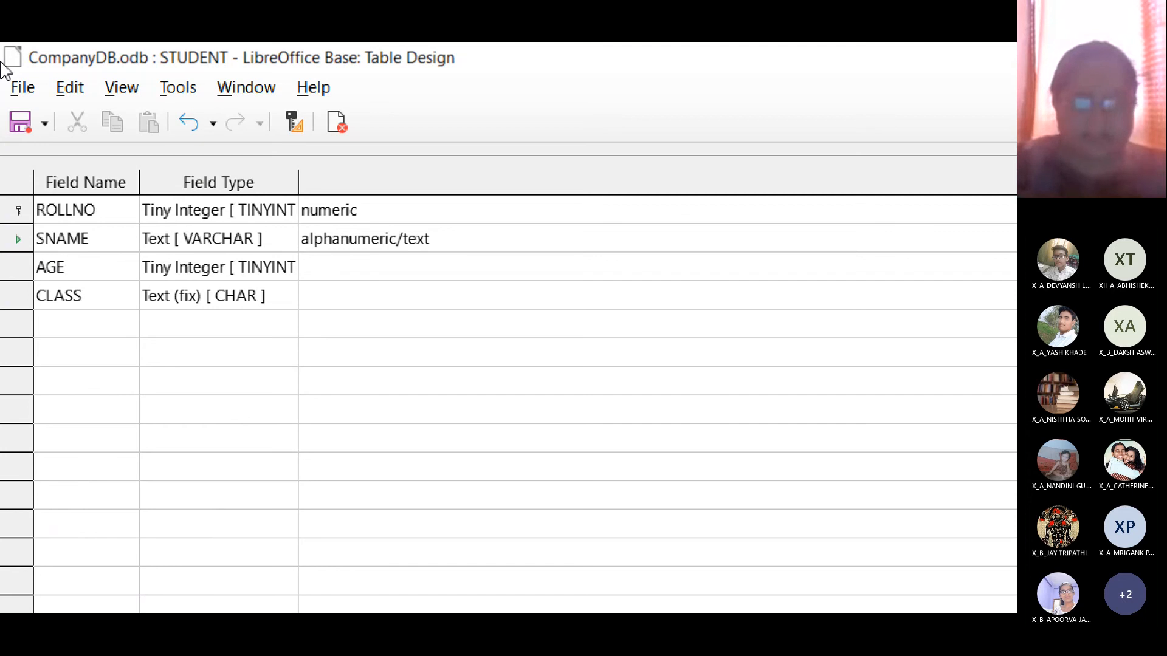
pyautogui.press('Down')
pyautogui.write('numeric')
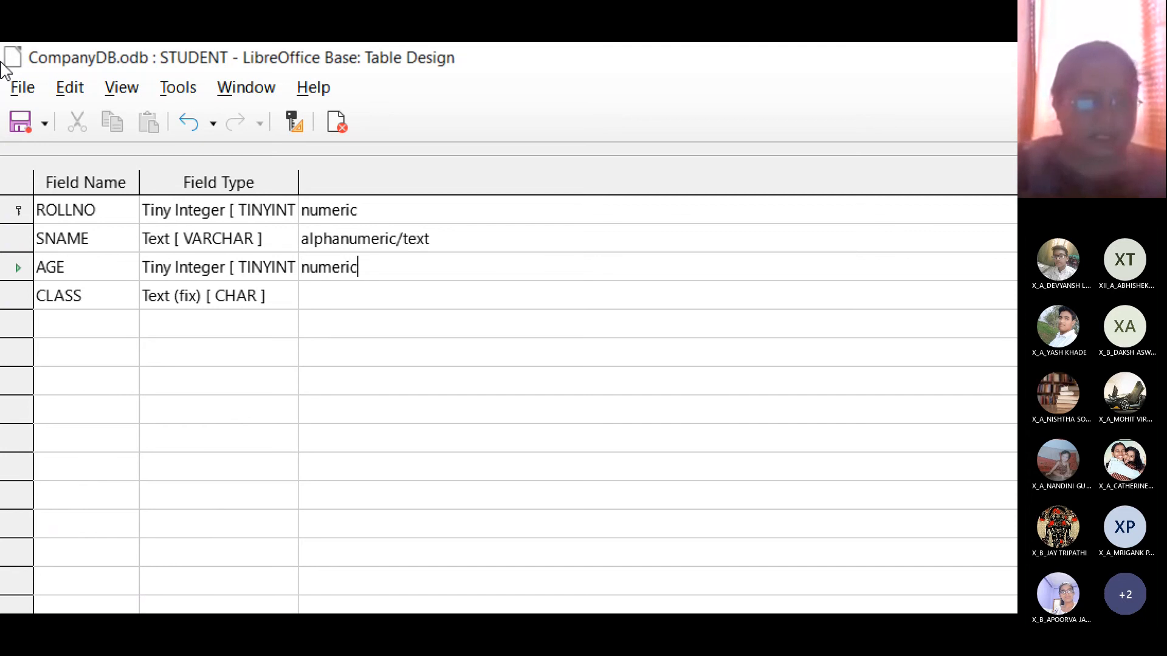
pyautogui.press('Down')
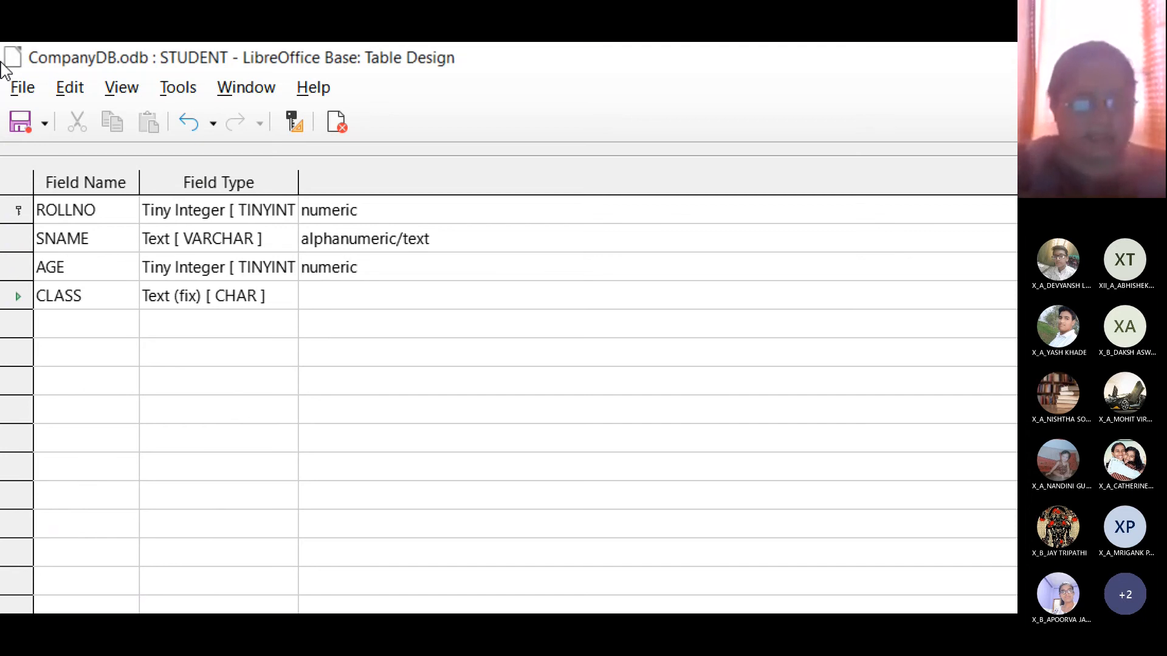
pyautogui.write('text')
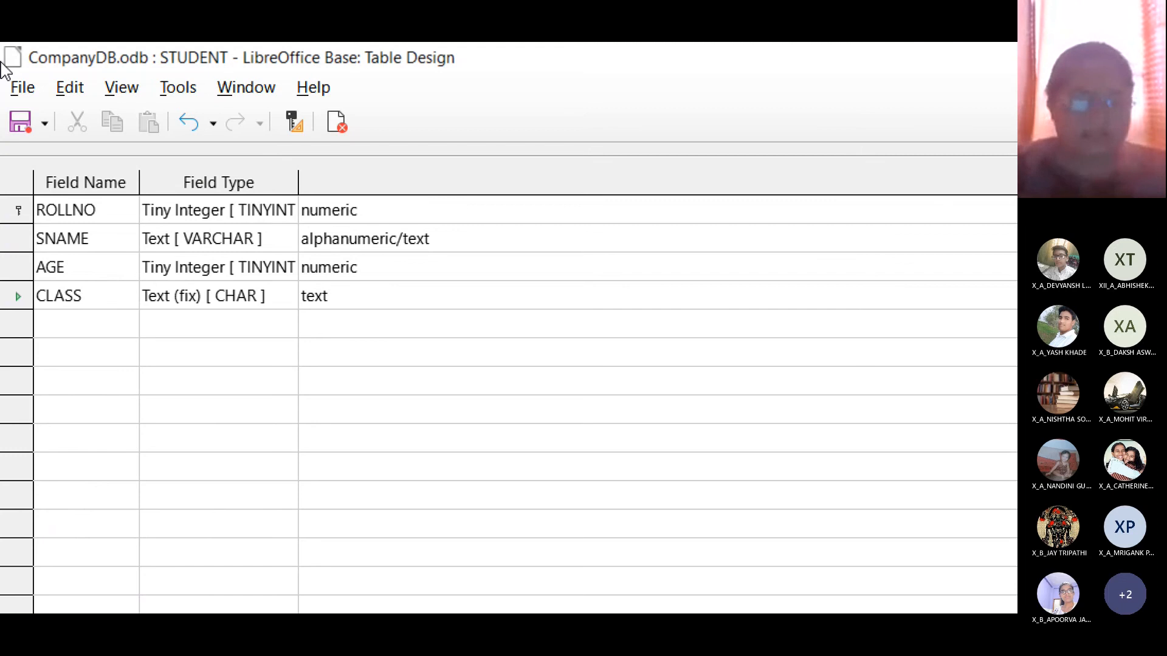
# Step: Append "enclosed within ' ' (single quotes)" to SNAME's description and "- ' '" to CLASS's
pyautogui.press('Up')
pyautogui.press('Up')
pyautogui.press('Up')
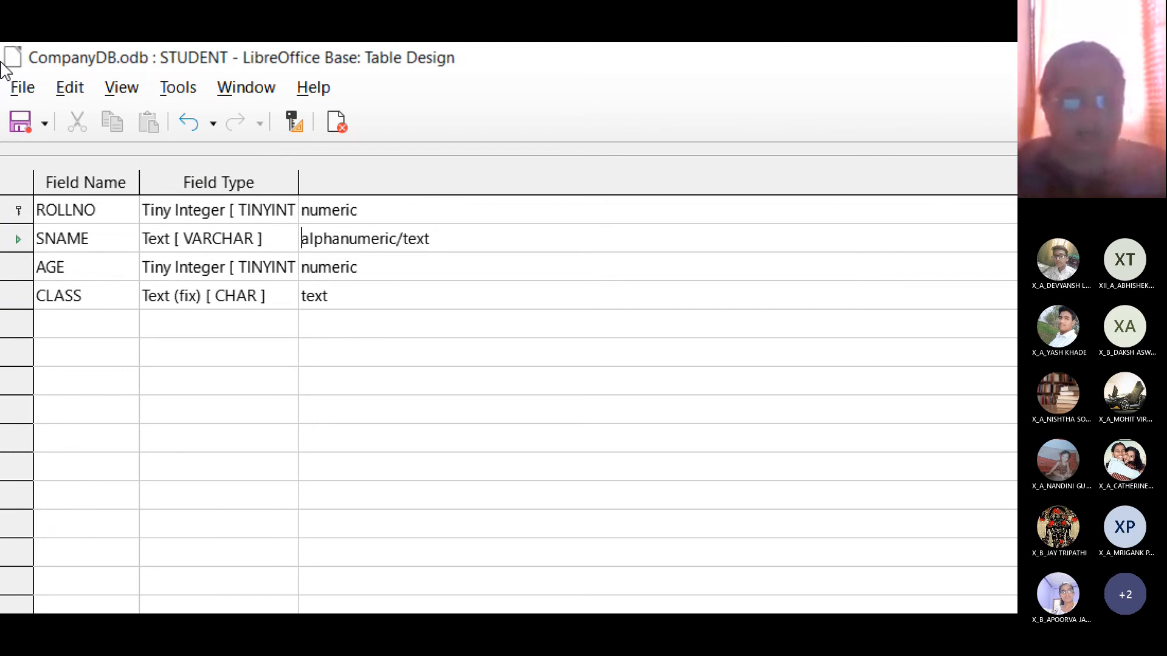
pyautogui.press('Right')
pyautogui.press('Right')
pyautogui.press('Right')
pyautogui.press('Right')
pyautogui.press('Right')
pyautogui.press('Right')
pyautogui.press('Right')
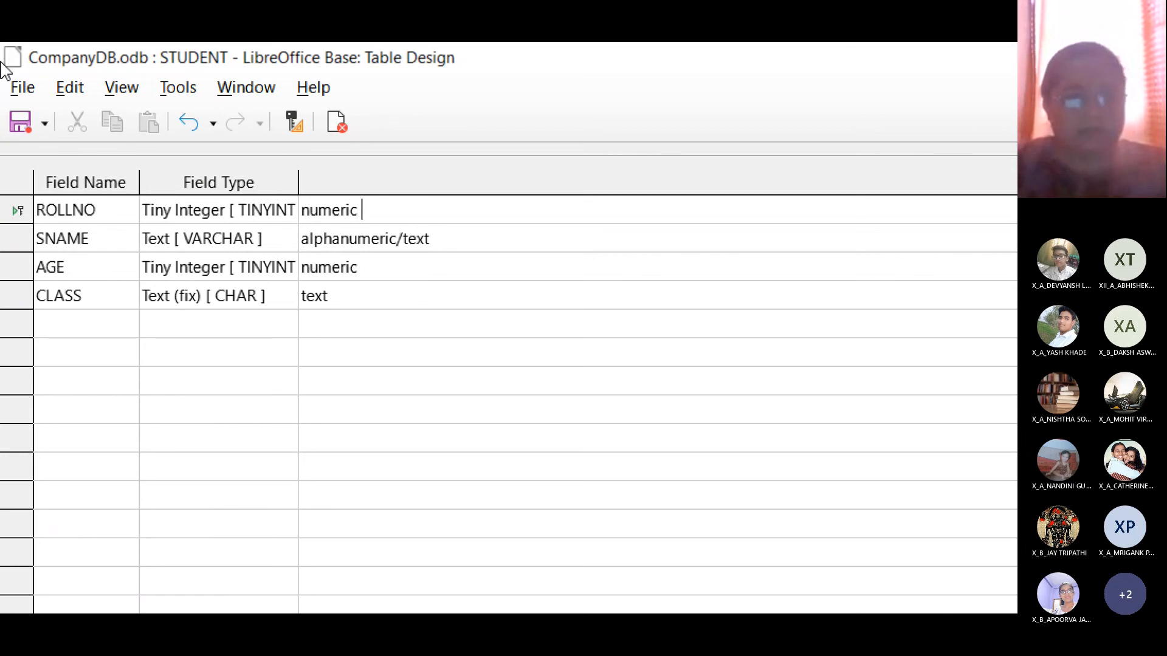
pyautogui.press('Down')
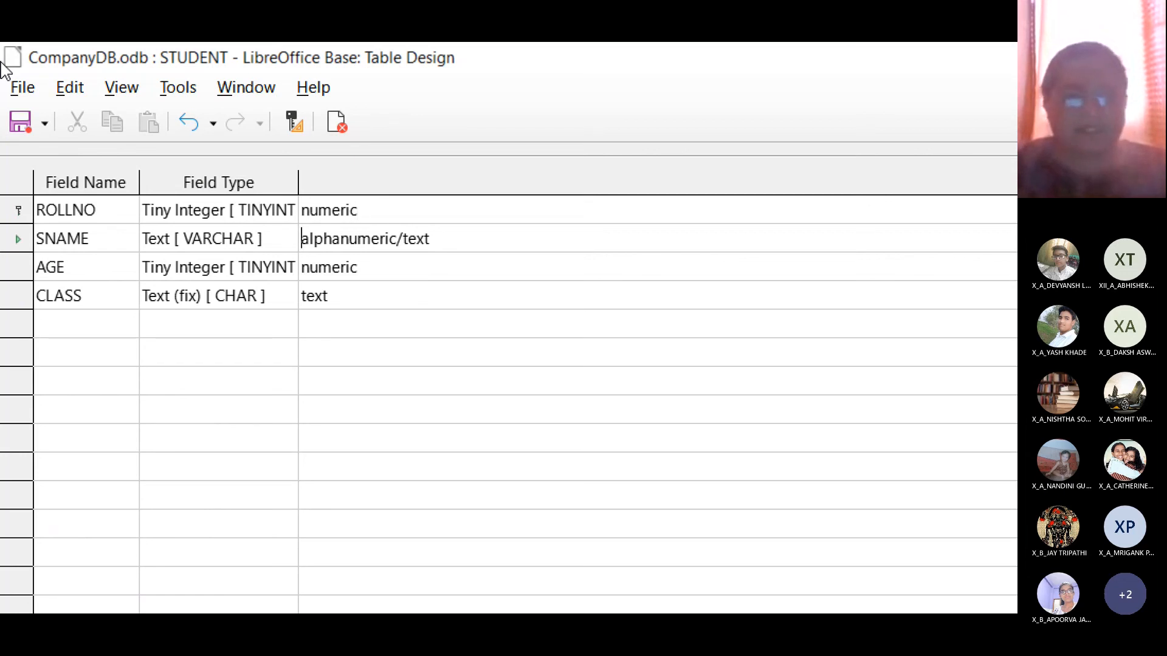
pyautogui.press('End')
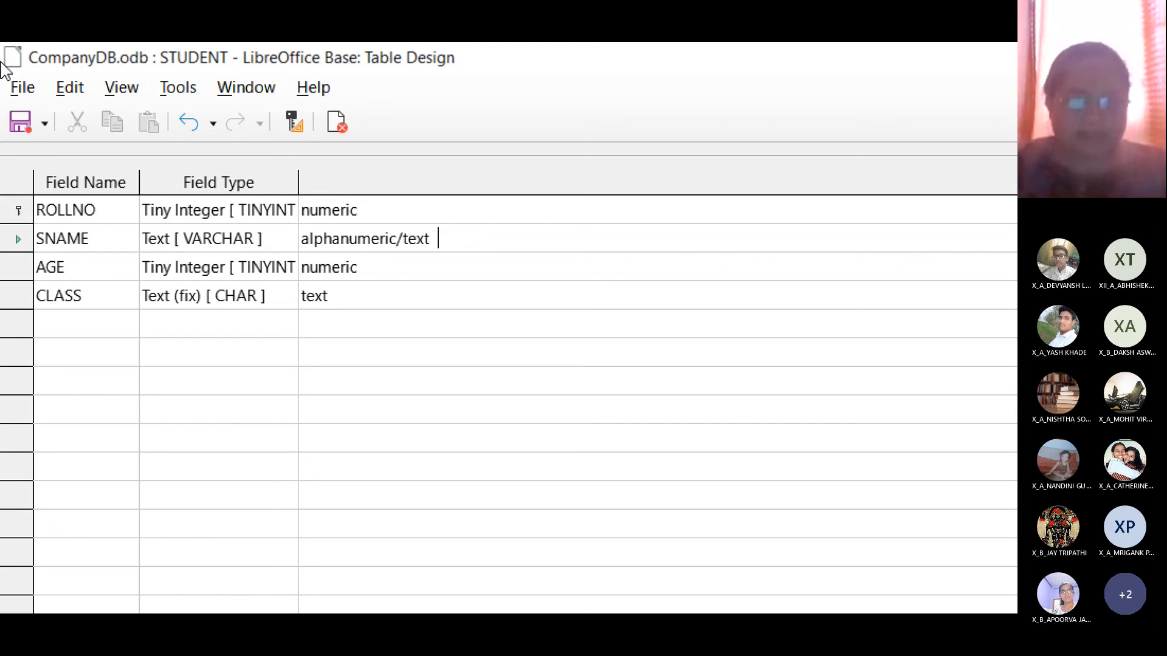
pyautogui.write('en')
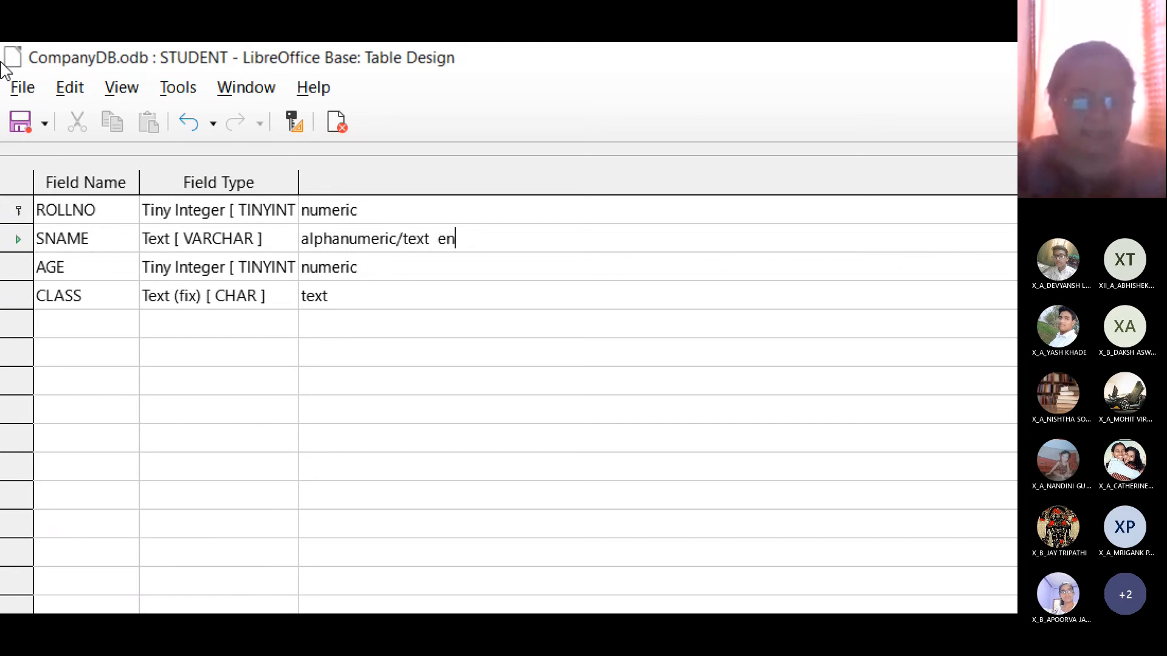
pyautogui.write("closed within ' '")
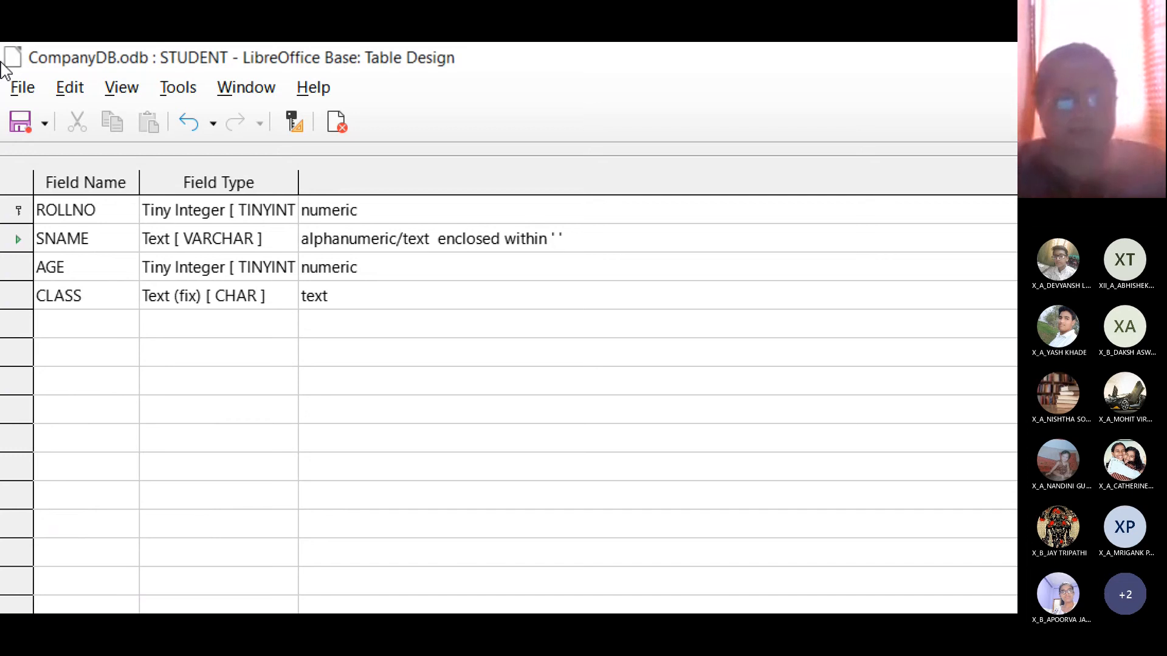
pyautogui.write(' (single ')
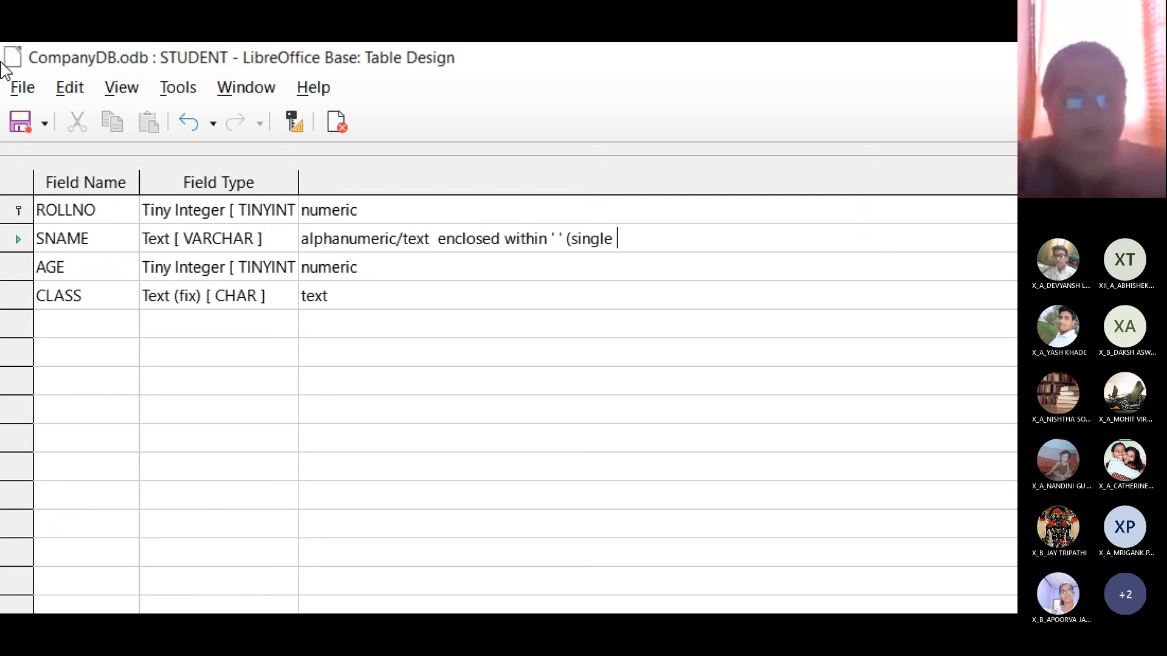
pyautogui.write('quotes)')
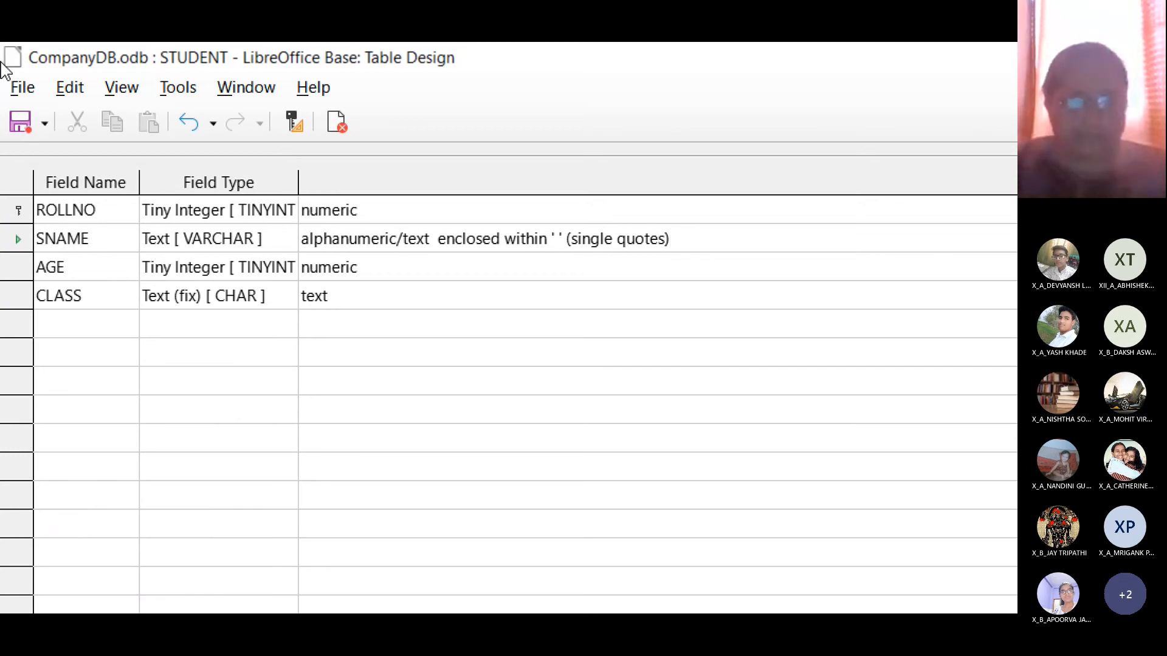
pyautogui.press('Down')
pyautogui.press('Down')
pyautogui.press('Down')
pyautogui.press('Up')
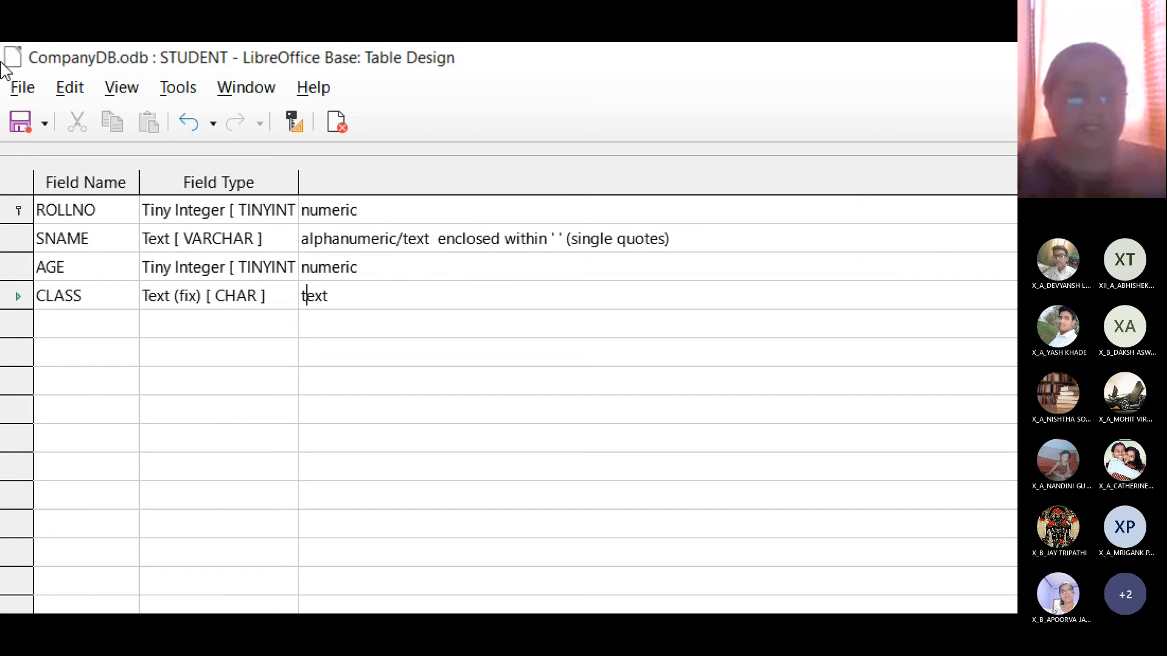
pyautogui.press('Right')
pyautogui.press('Right')
pyautogui.press('Right')
pyautogui.write('- ')
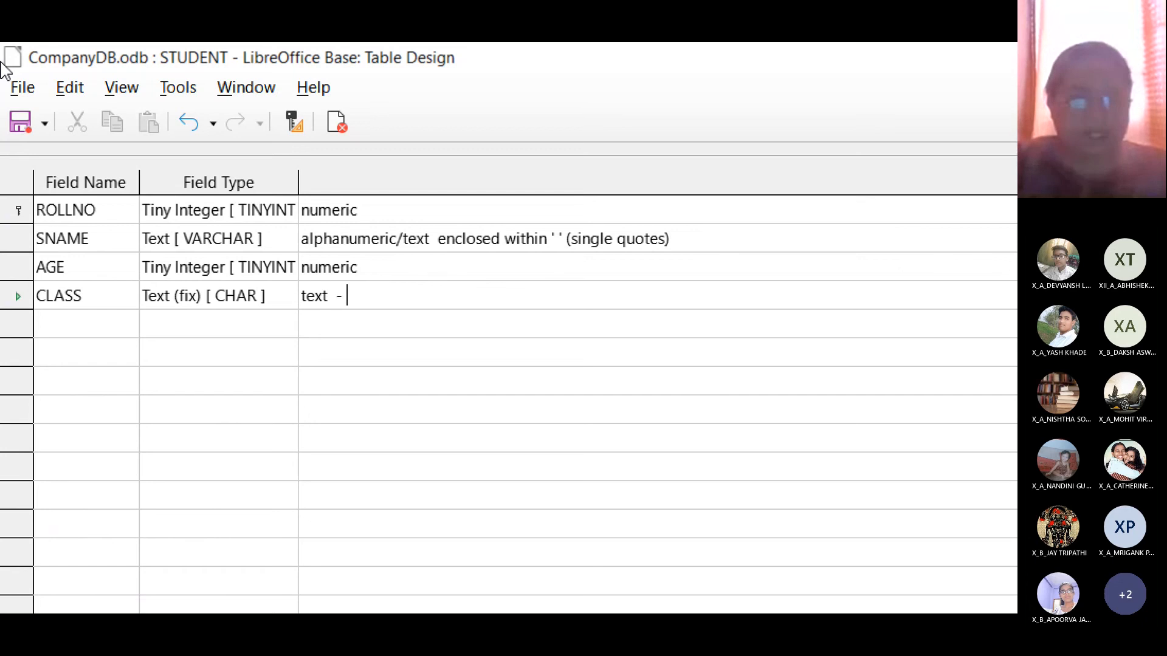
pyautogui.write("' '")
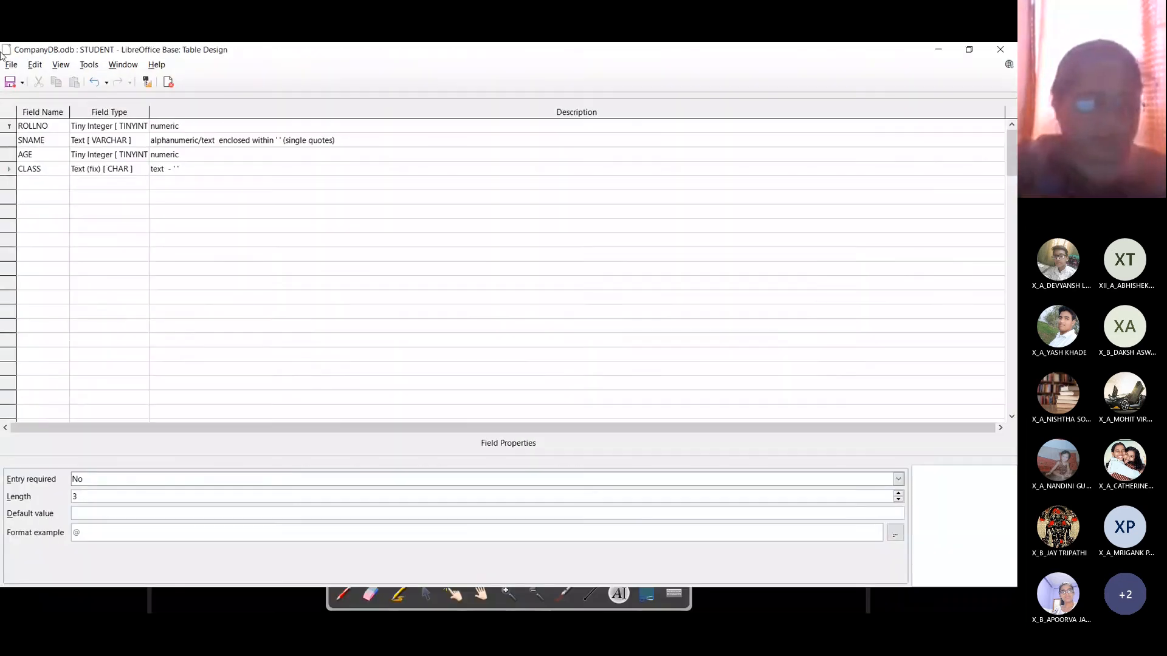
pyautogui.hotkey('alt', 'Tab')
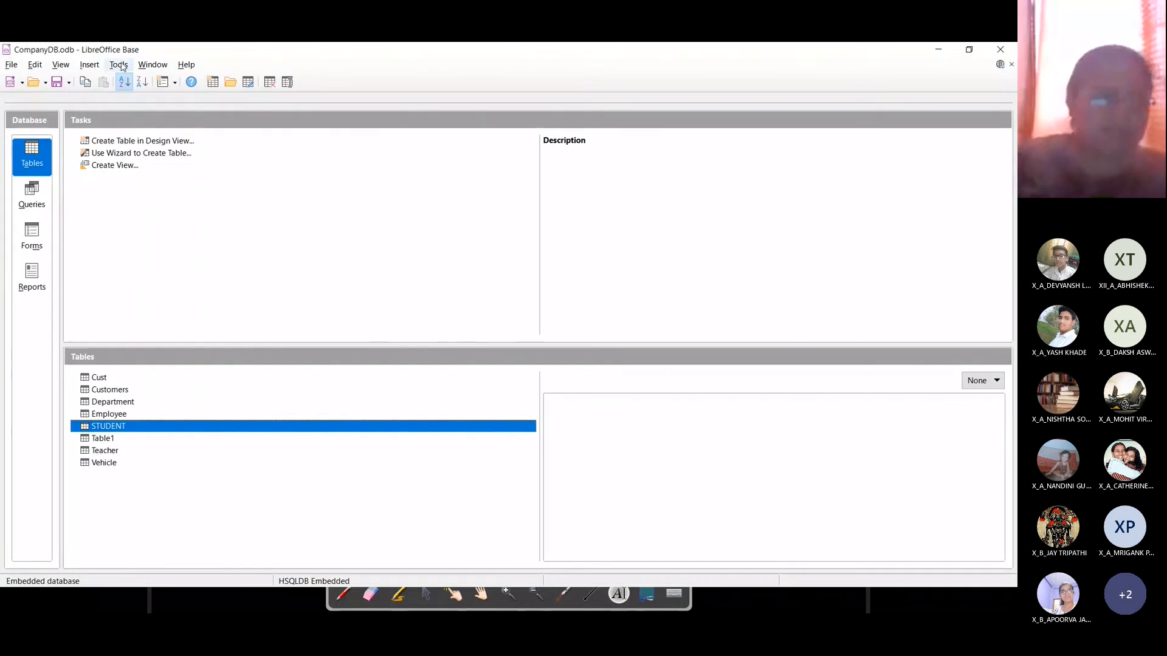
# Step: Begin an 'insert into' statement in the Tools > SQL window, then go back to OpenBoard
pyautogui.click(119, 65)
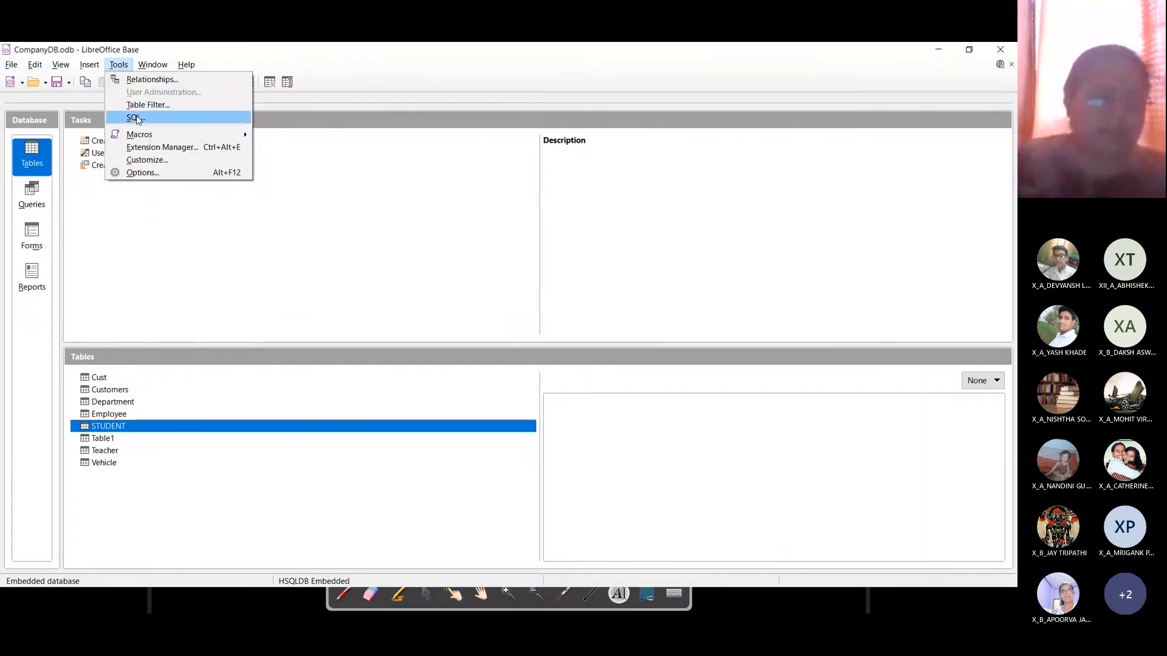
pyautogui.click(138, 119)
pyautogui.write('inse')
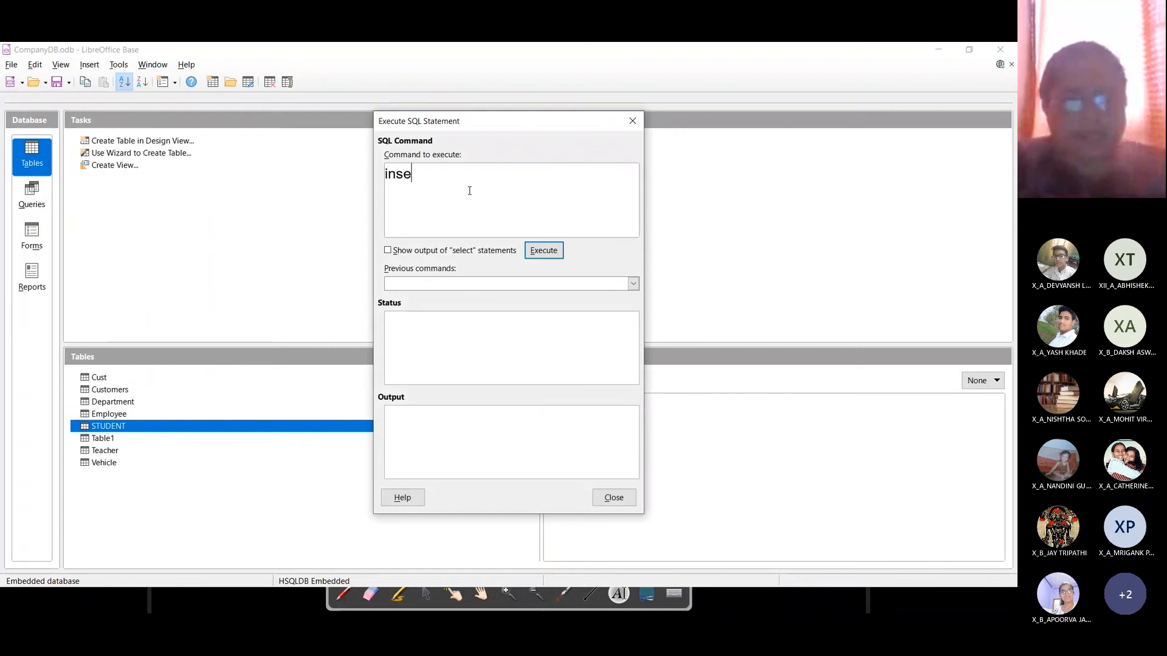
pyautogui.write('rt into')
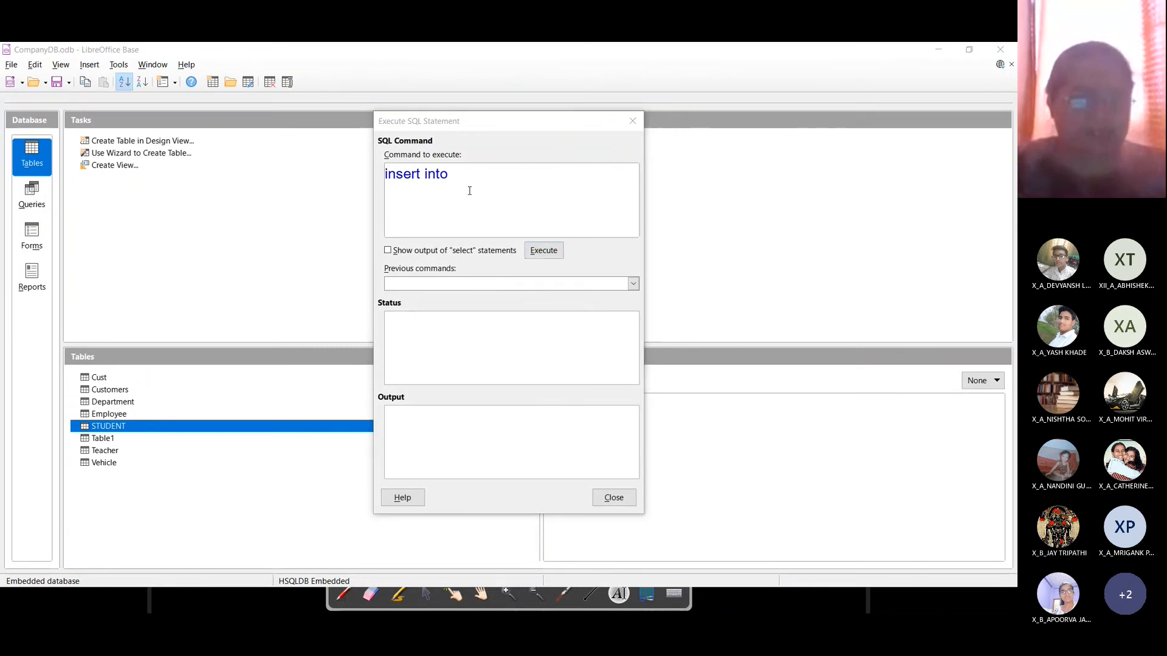
pyautogui.hotkey('alt', 'Tab')
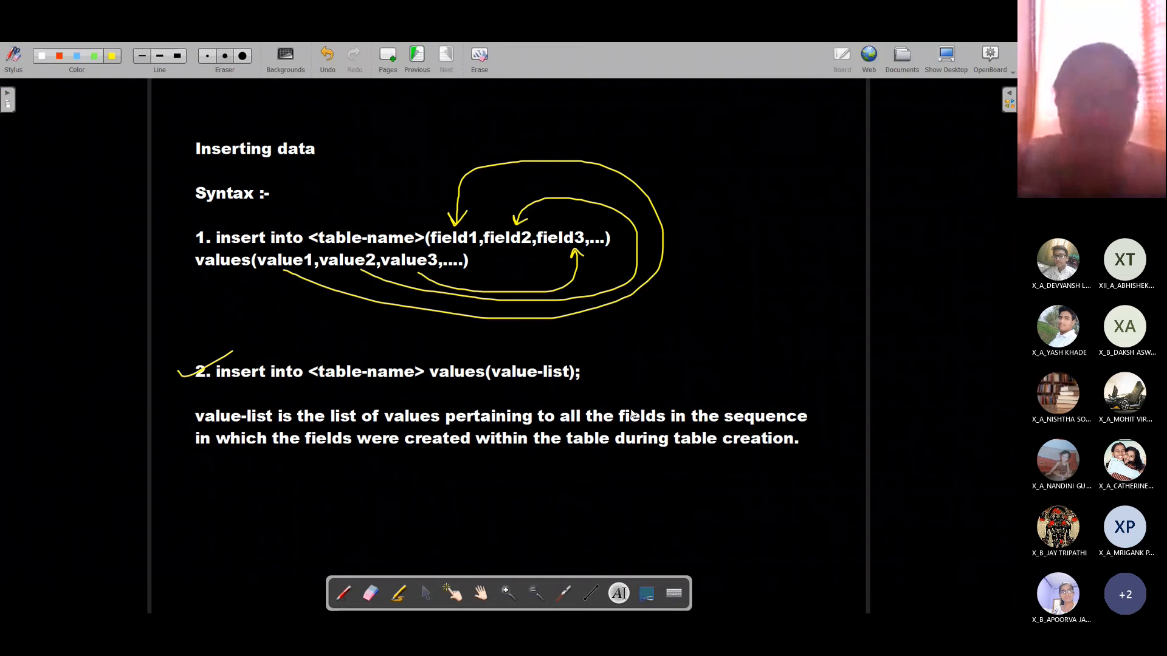
# Step: Start the board example 'insert into student values(1,' followed by a quoted student name
pyautogui.click(614, 373)
pyautogui.press('Return')
pyautogui.press('Return')
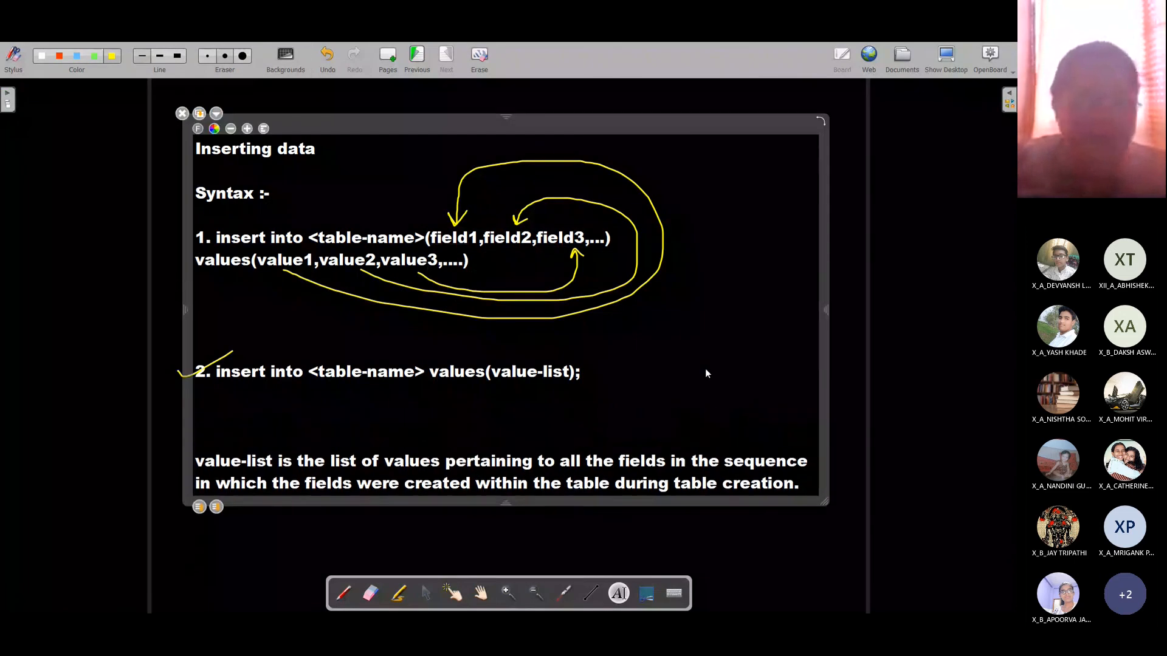
pyautogui.write('inser')
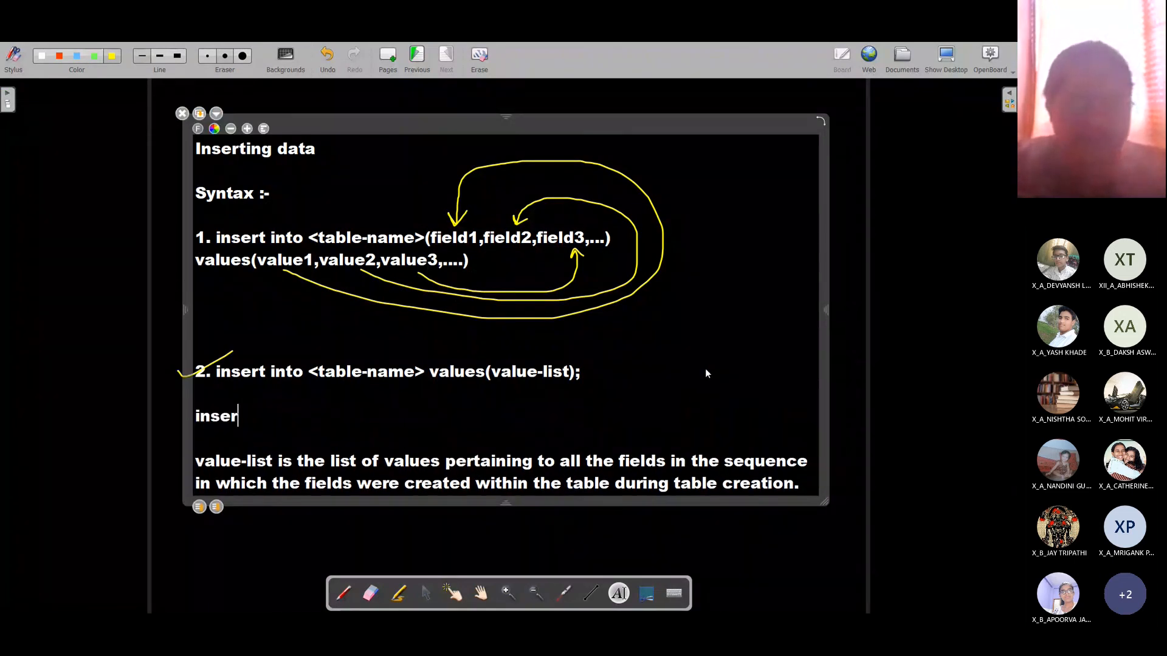
pyautogui.write('t into st')
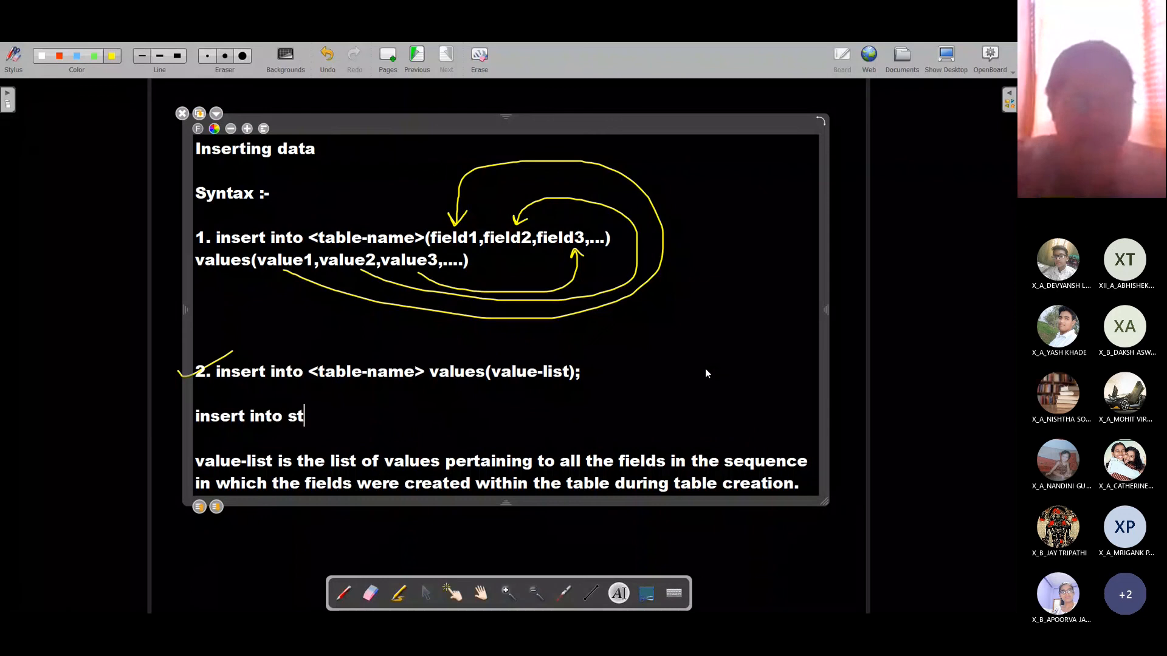
pyautogui.write('udent values(')
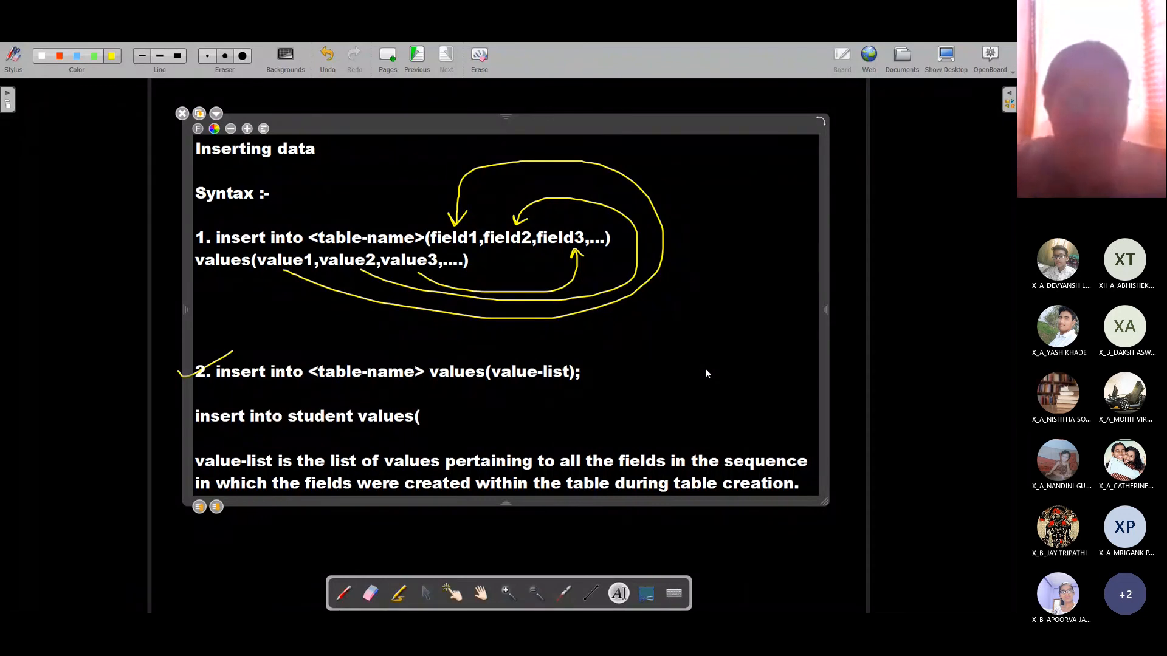
pyautogui.hotkey('alt', 'Tab')
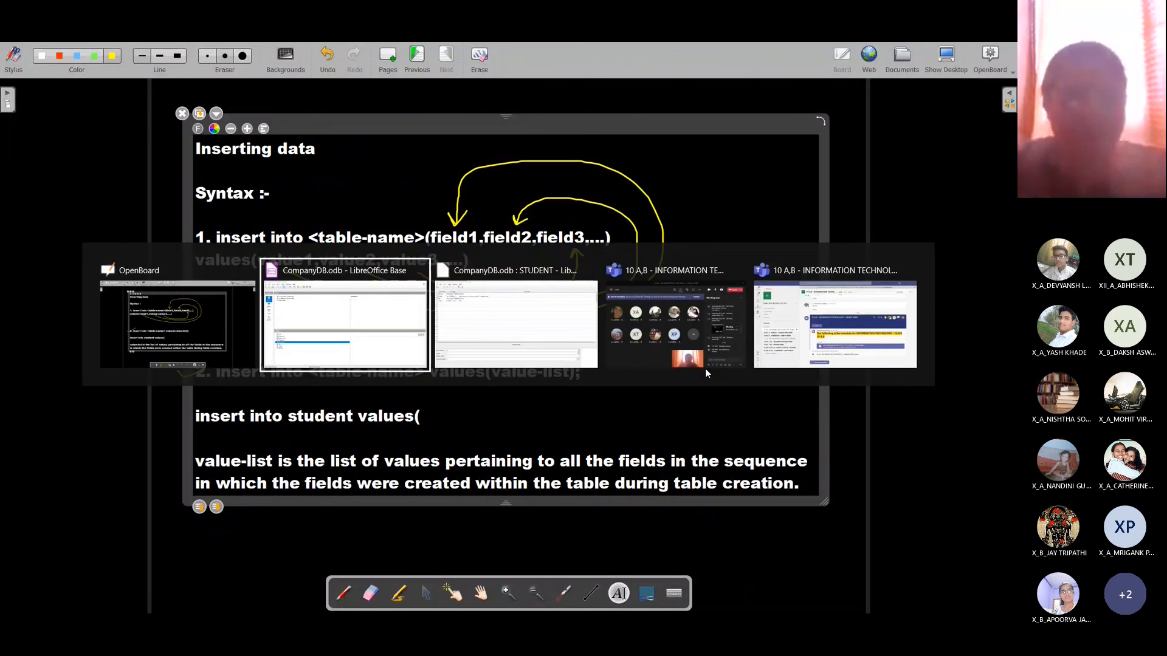
pyautogui.hotkey('alt', 'Tab')
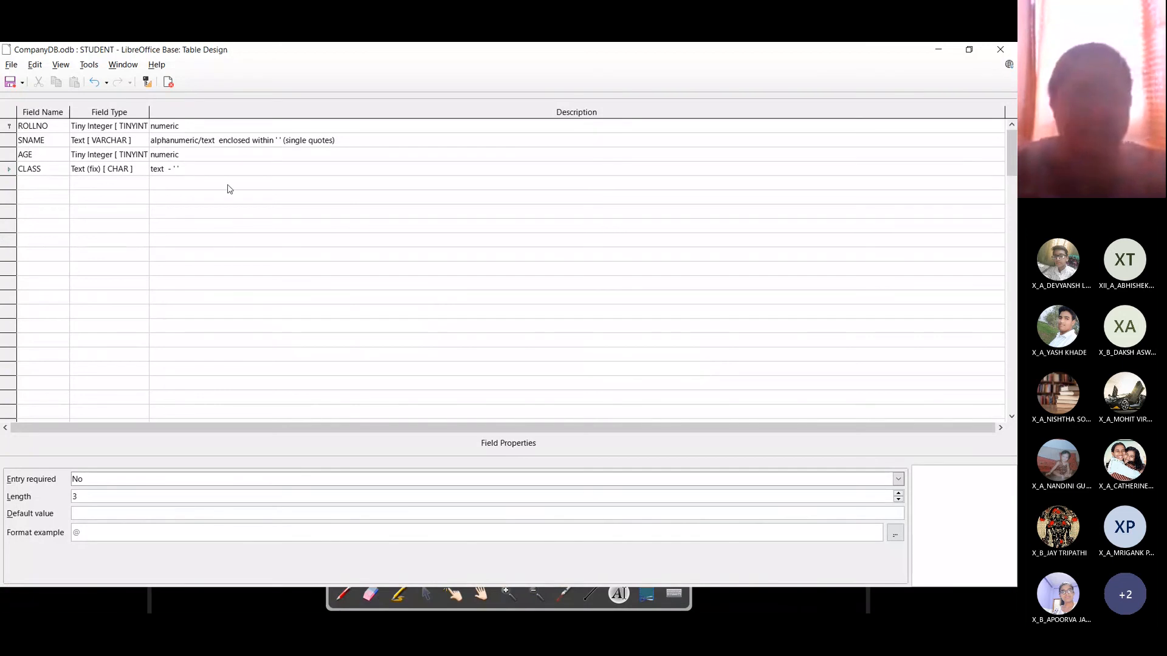
pyautogui.hotkey('alt', 'Tab')
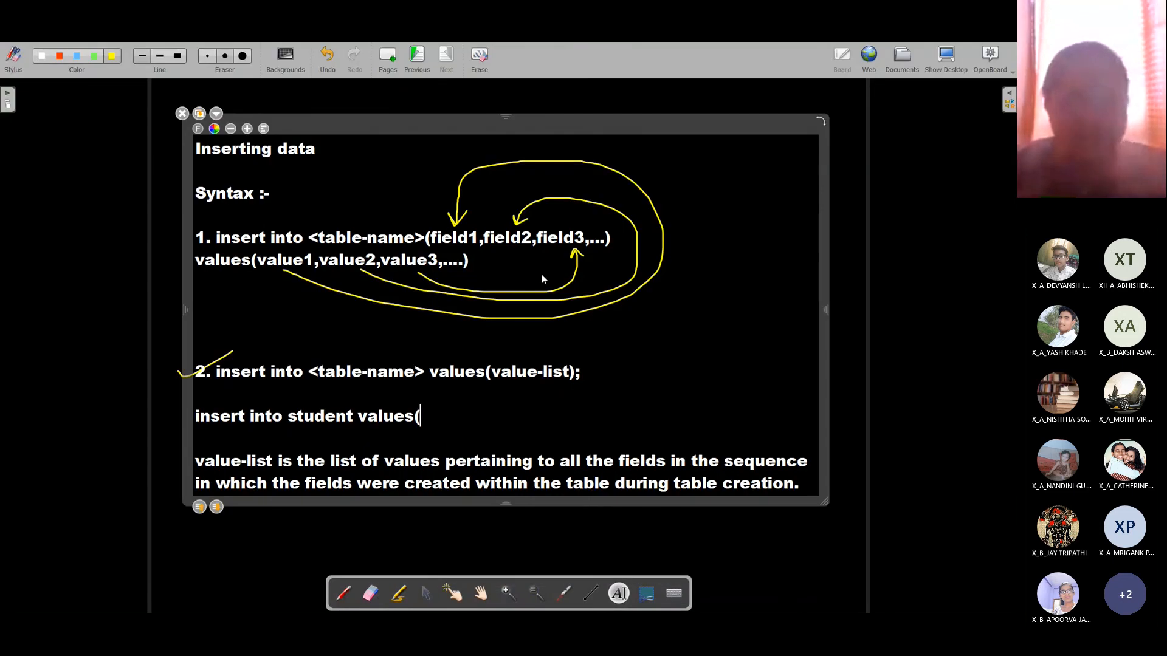
pyautogui.write('1,')
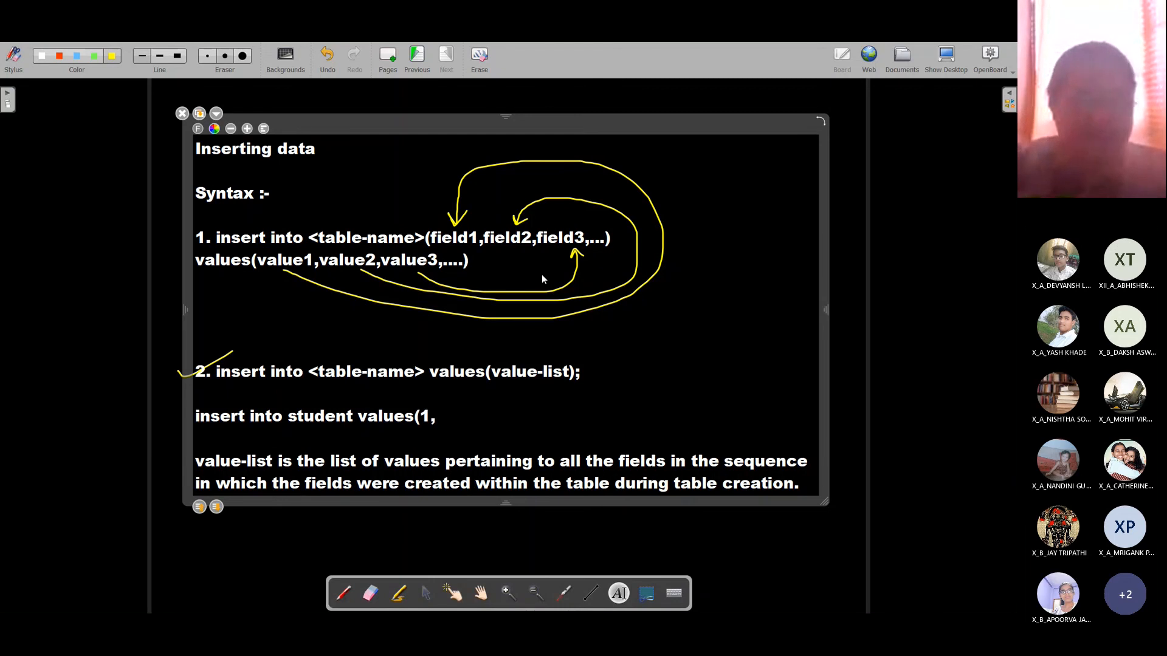
pyautogui.write('0')
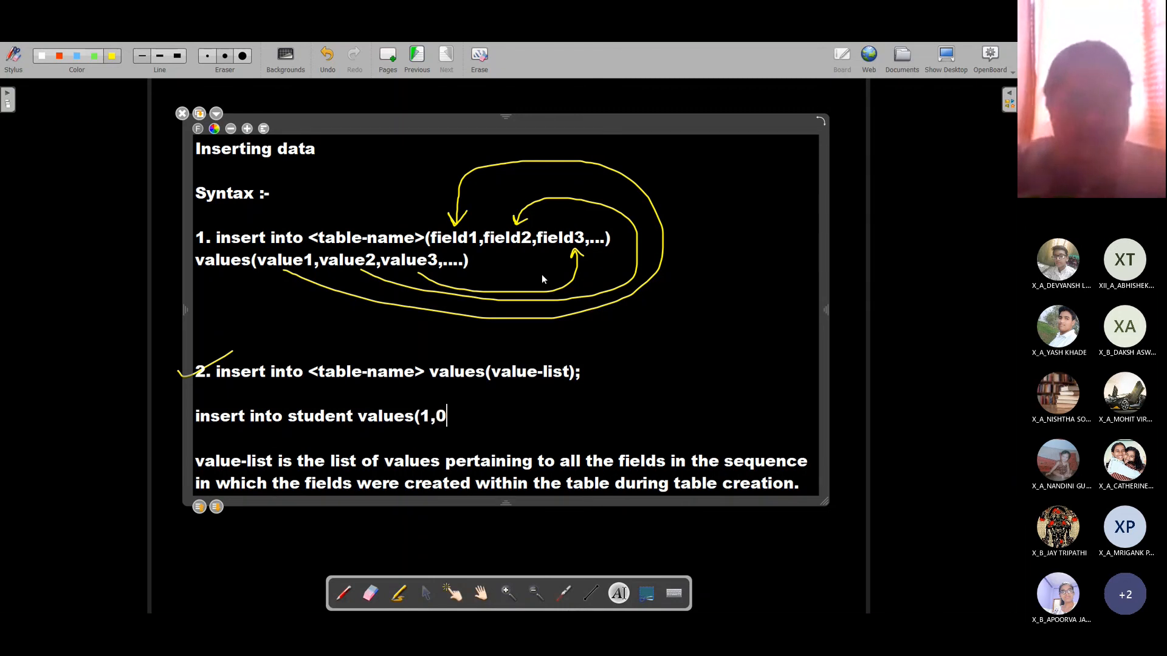
pyautogui.press('BackSpace')
pyautogui.write("'")
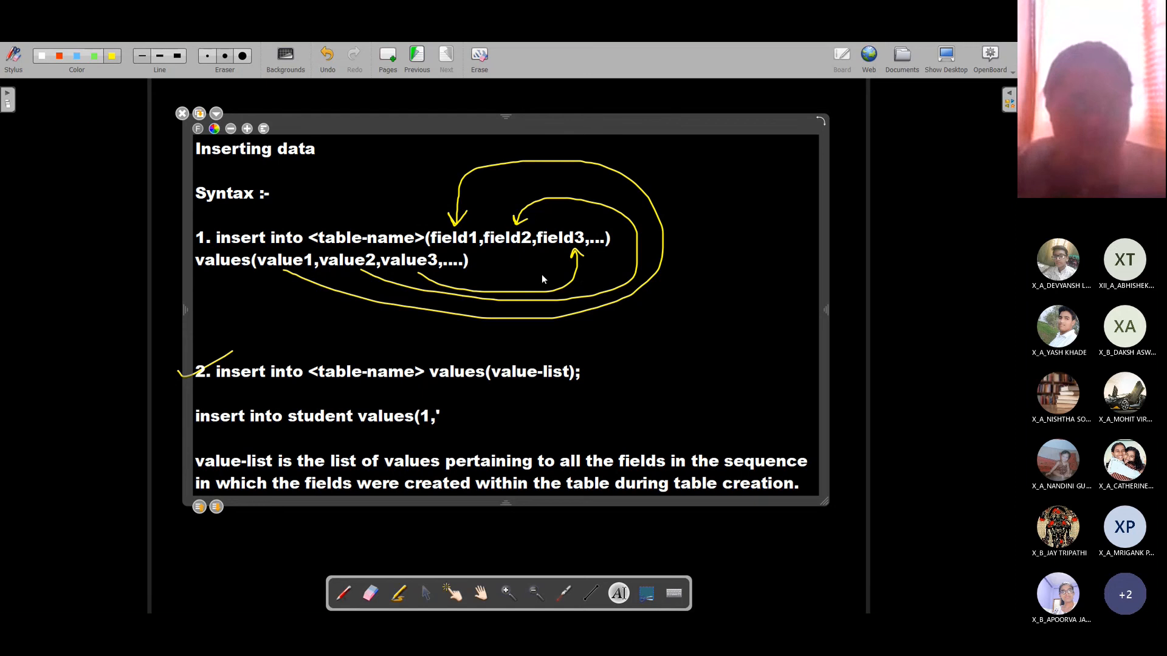
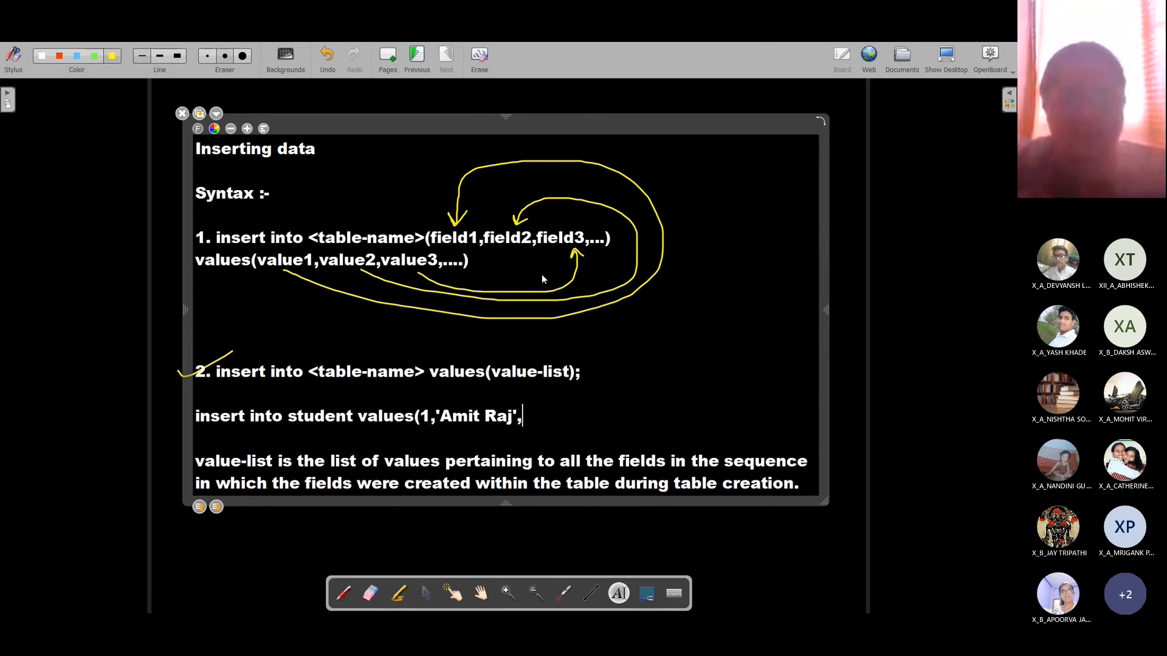
# Step: Complete the example with age 16 and class '9A', closing it with ');'
pyautogui.hotkey('alt', 'Tab')
pyautogui.hotkey('alt', 'Tab')
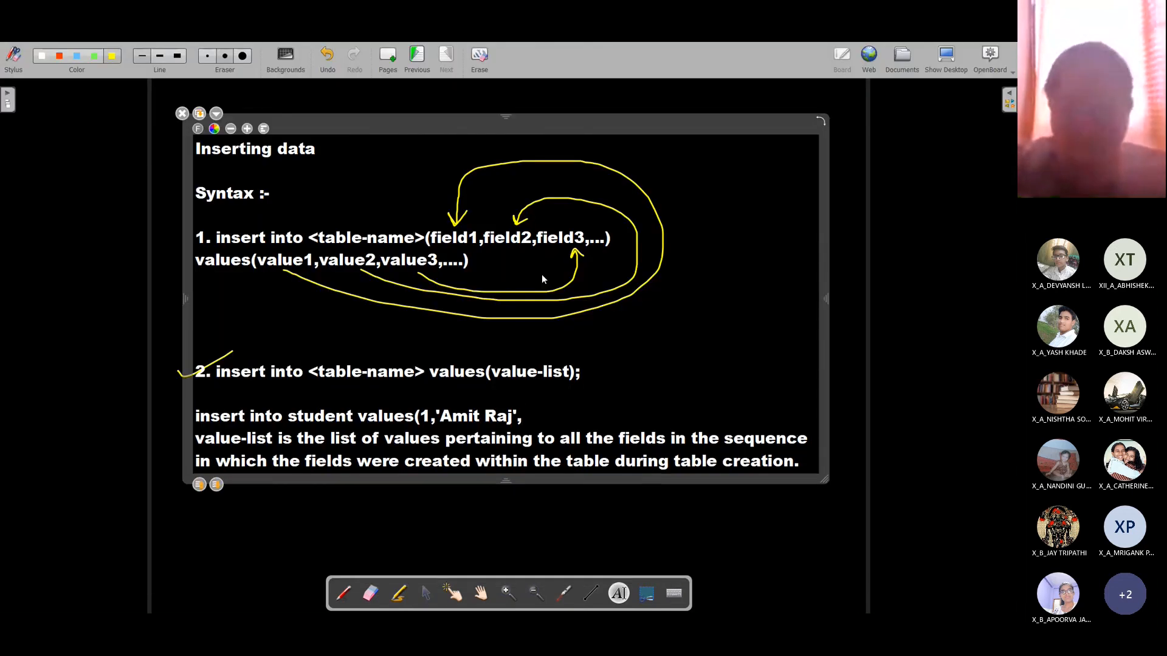
pyautogui.write('16')
pyautogui.write(',')
pyautogui.hotkey('alt', 'Tab')
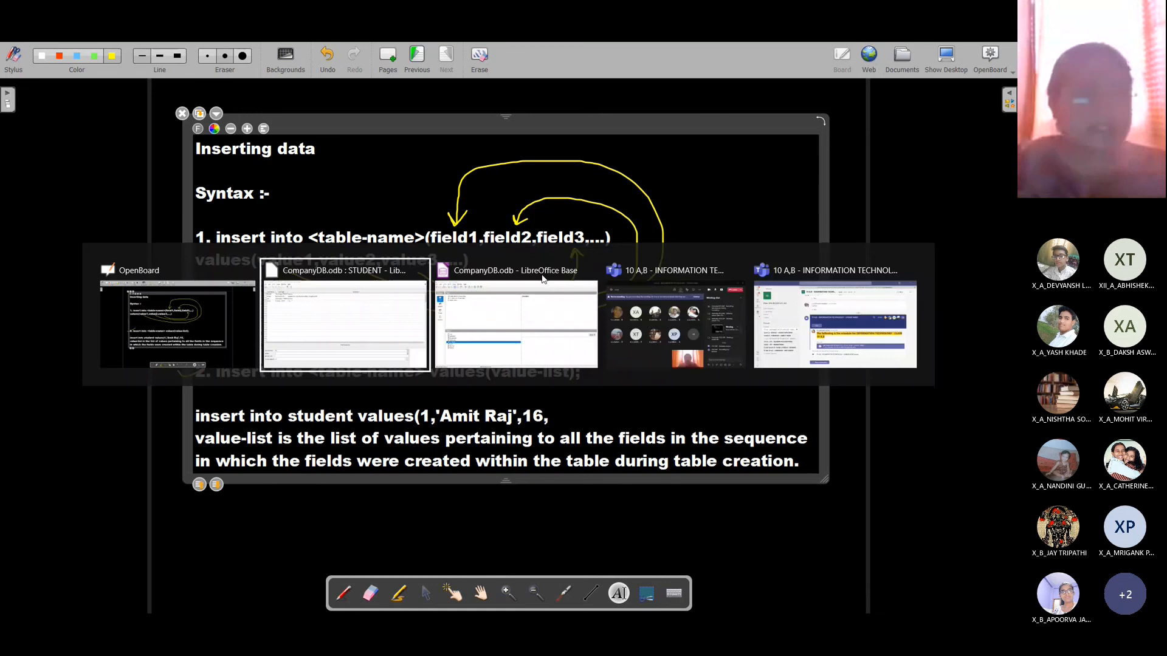
pyautogui.hotkey('alt', 'Tab')
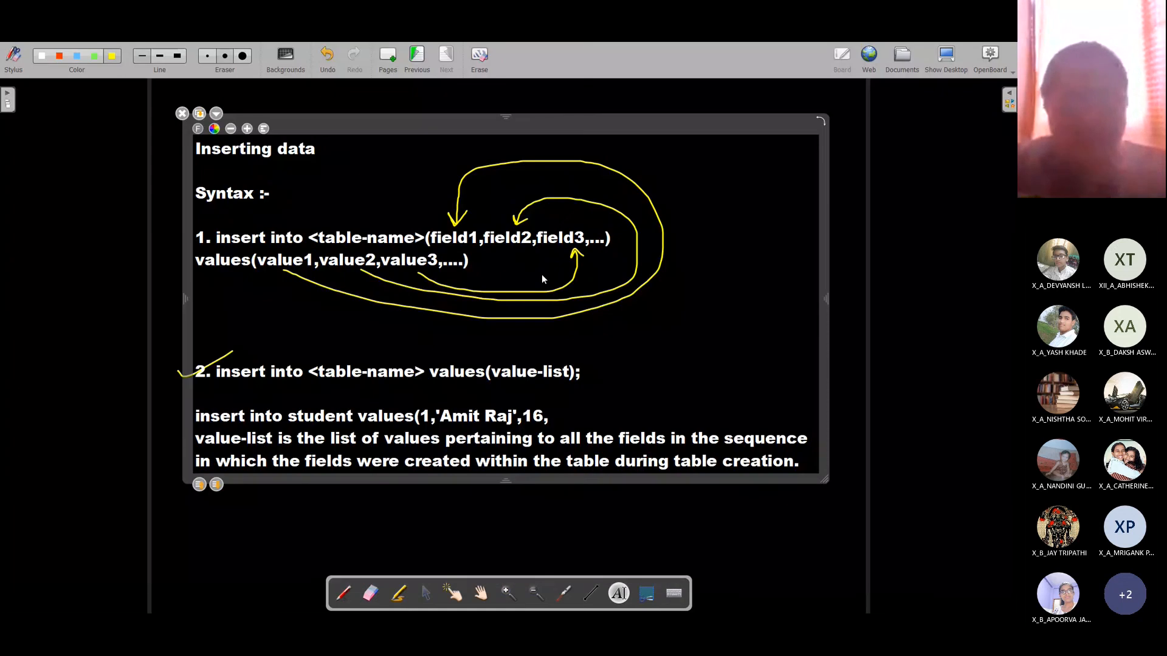
pyautogui.write('9')
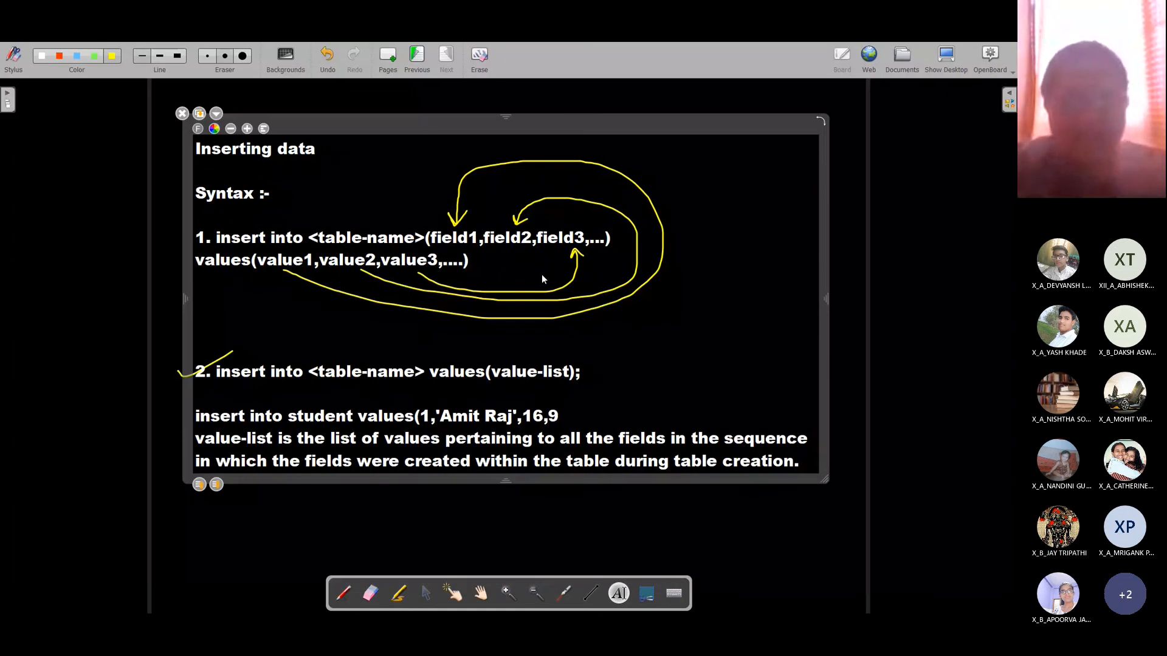
pyautogui.press('BackSpace')
pyautogui.write("'")
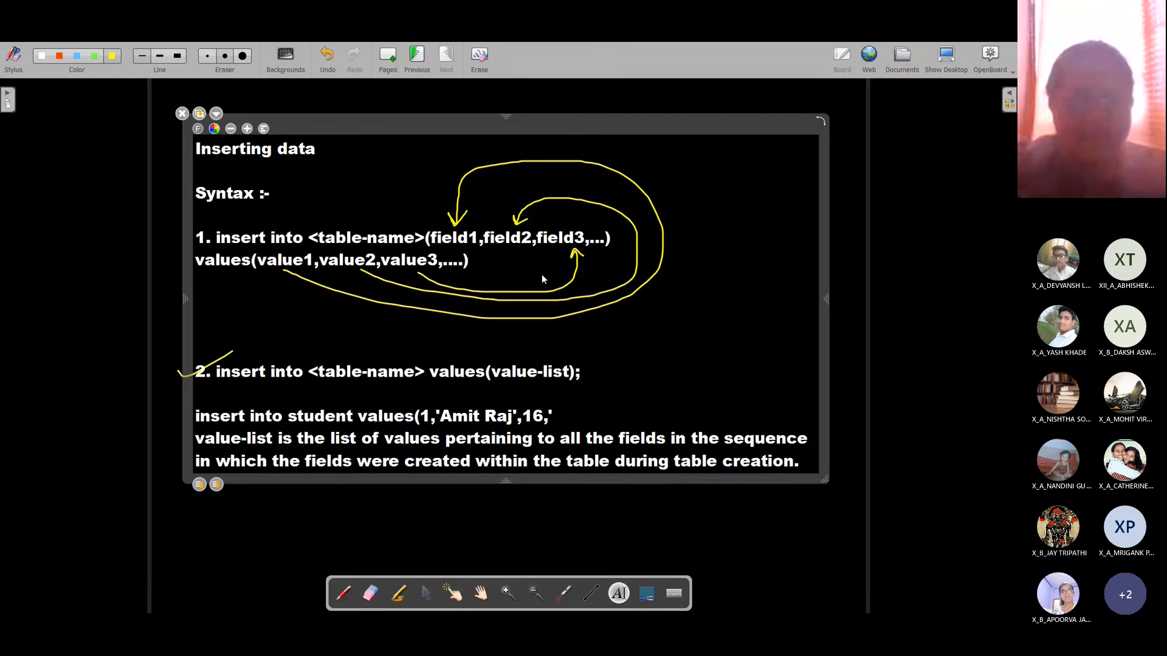
pyautogui.write("9A')")
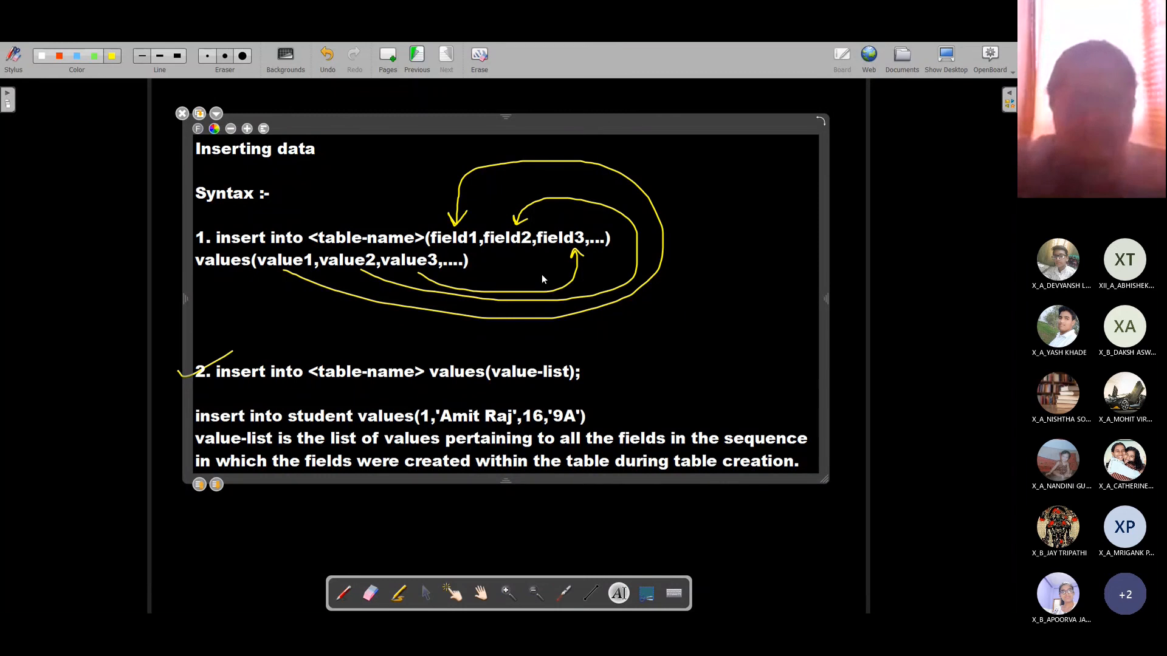
pyautogui.write(';')
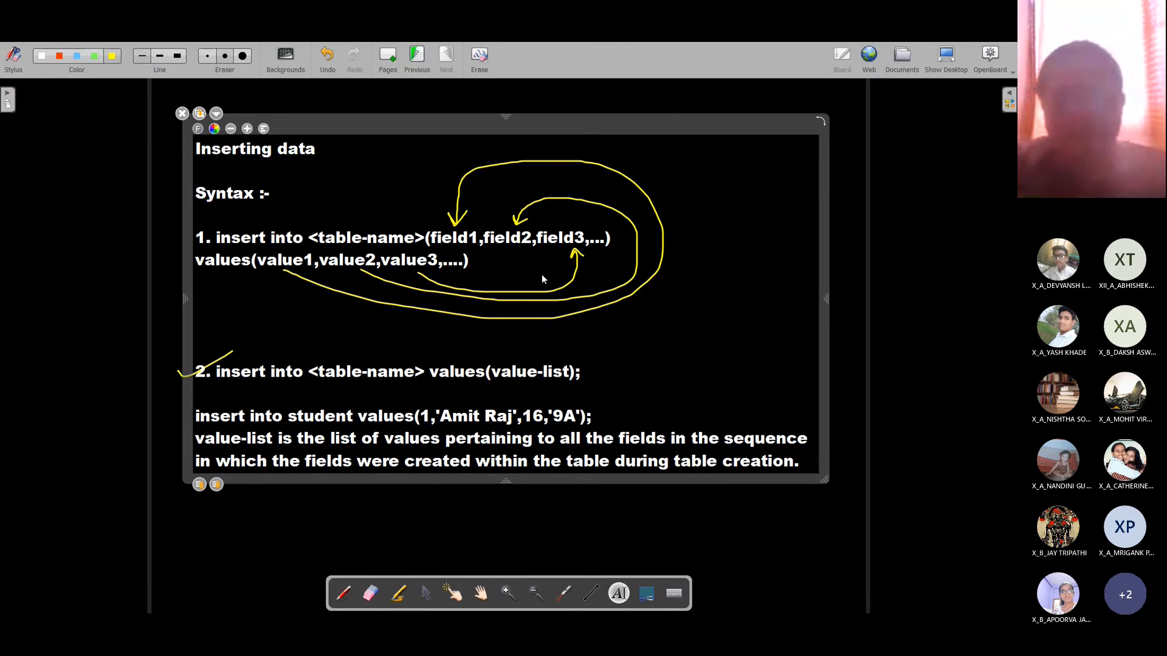
pyautogui.press('Return')
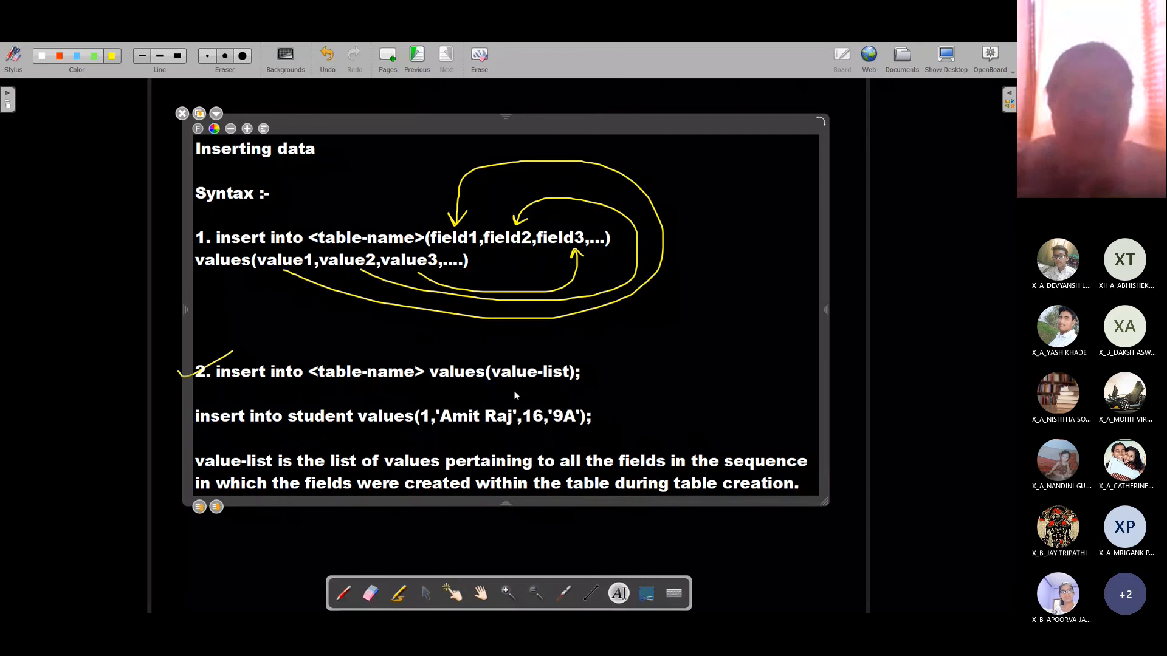
pyautogui.hotkey('alt', 'Tab')
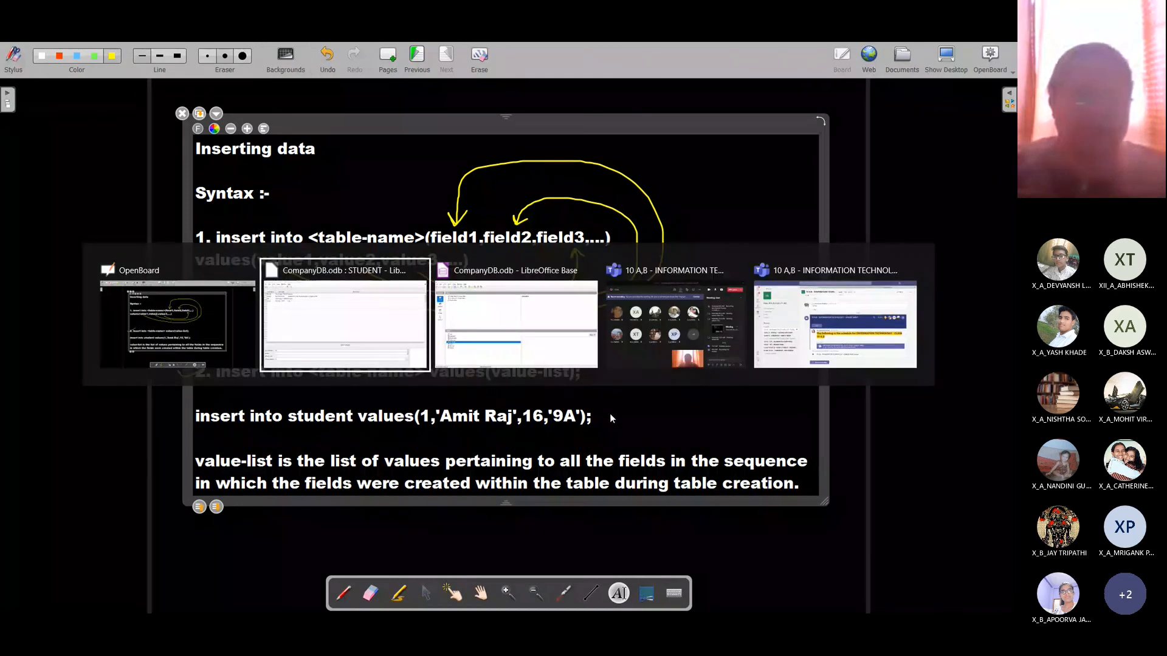
# Step: Complete and execute insert into student values for roll 1, age 16, class '9A'
pyautogui.hotkey('alt', 'Tab')
pyautogui.hotkey('alt', 'Tab')
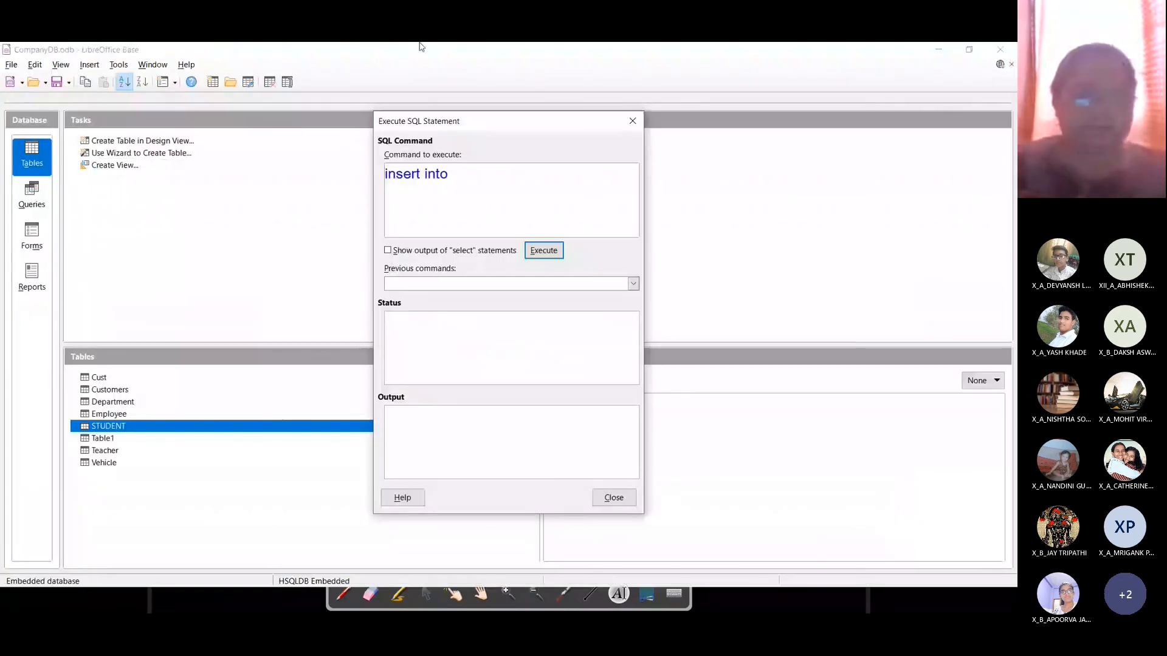
pyautogui.write('stud')
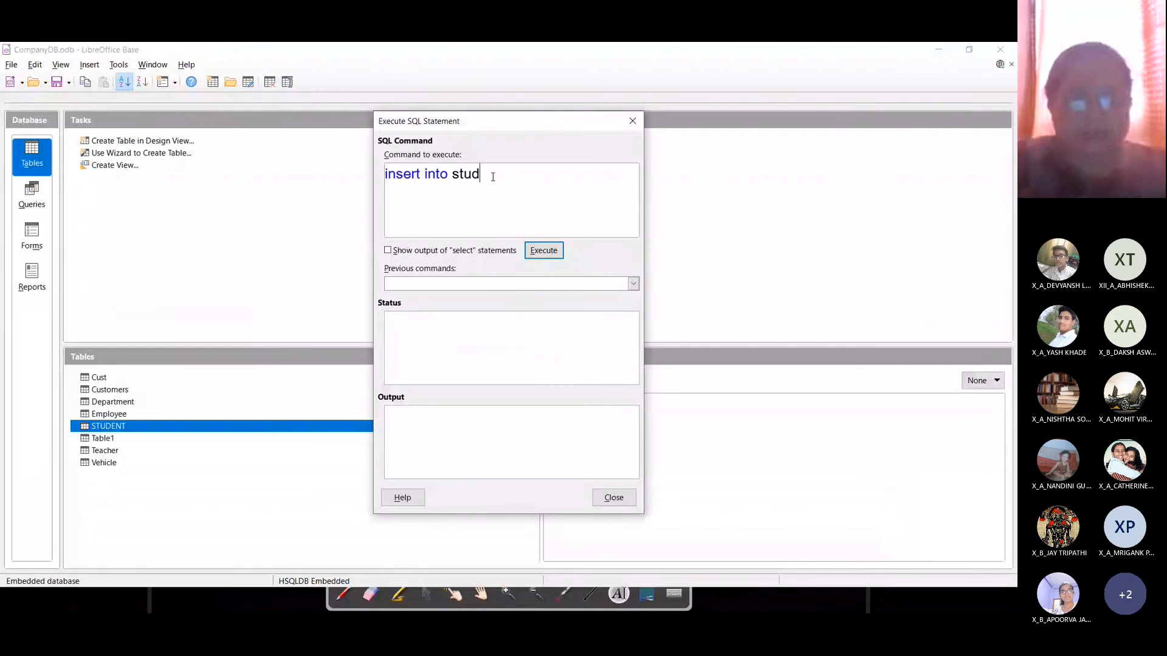
pyautogui.write('ent values(1,')
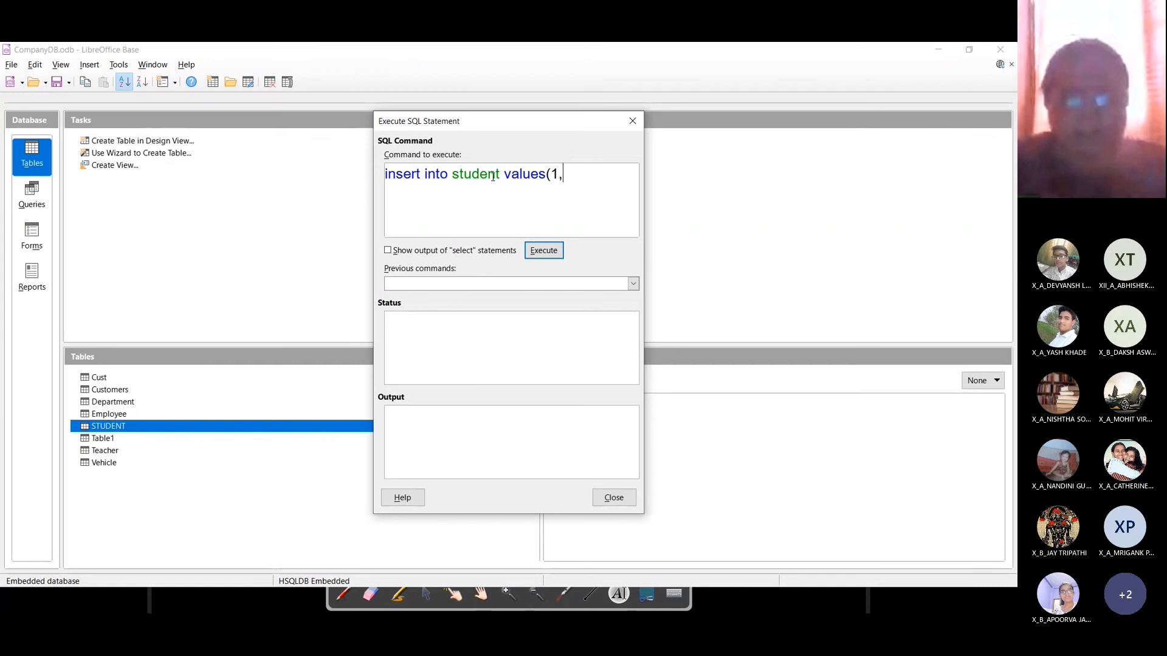
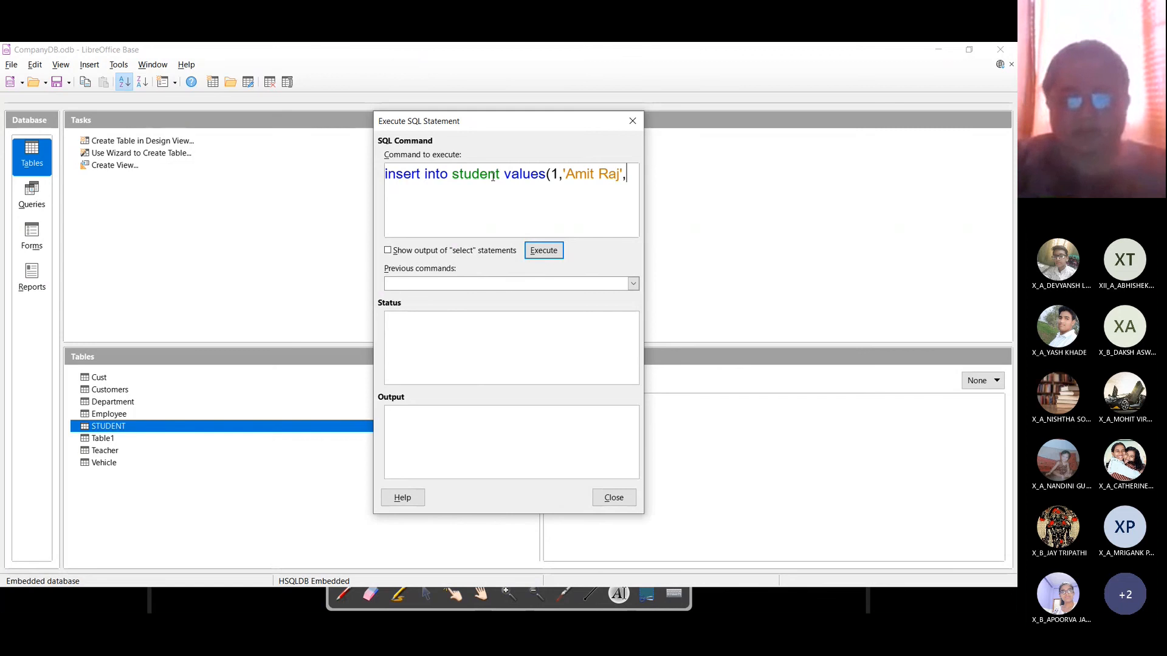
pyautogui.write("16,'")
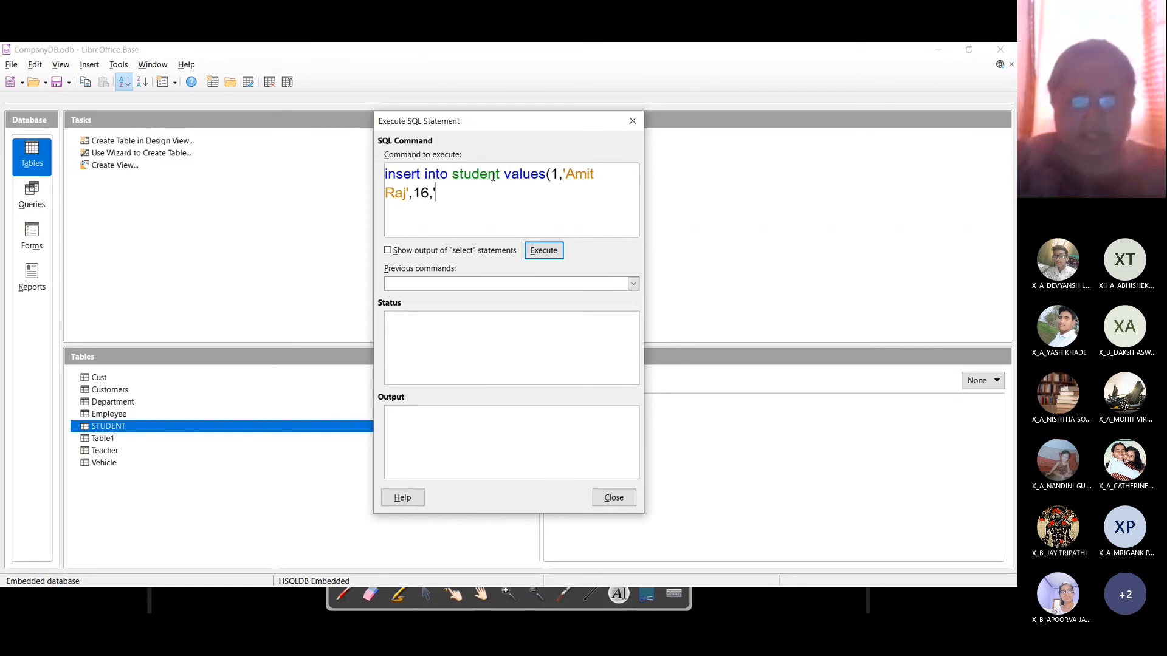
pyautogui.write('9A')
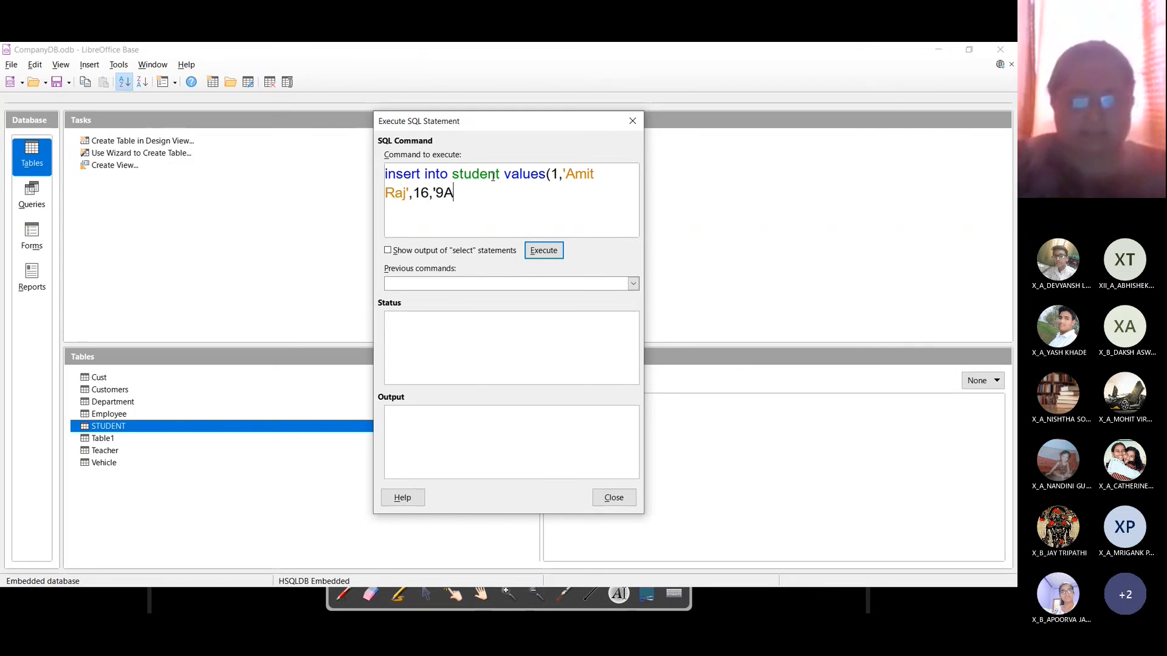
pyautogui.write("')")
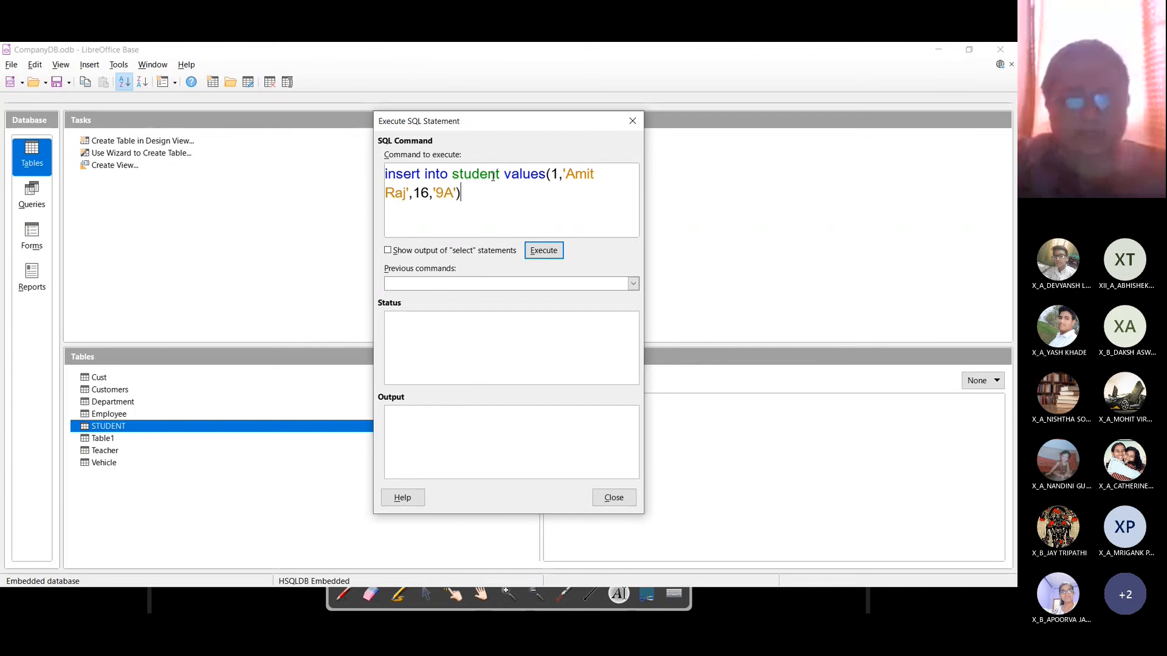
pyautogui.write(';')
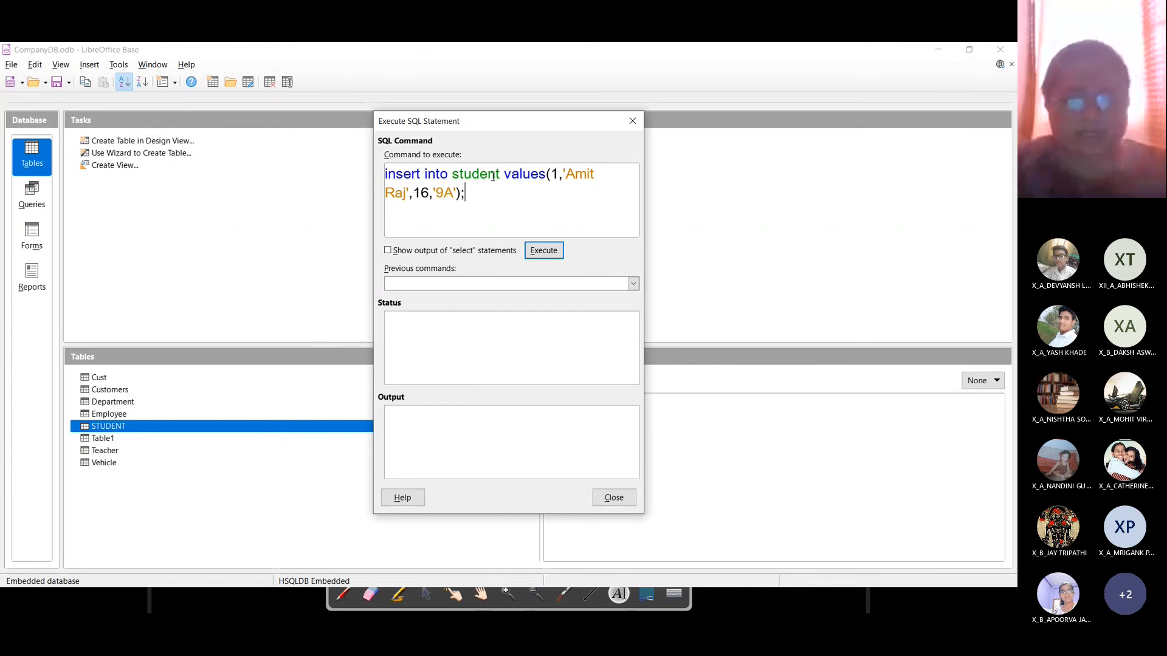
pyautogui.click(546, 253)
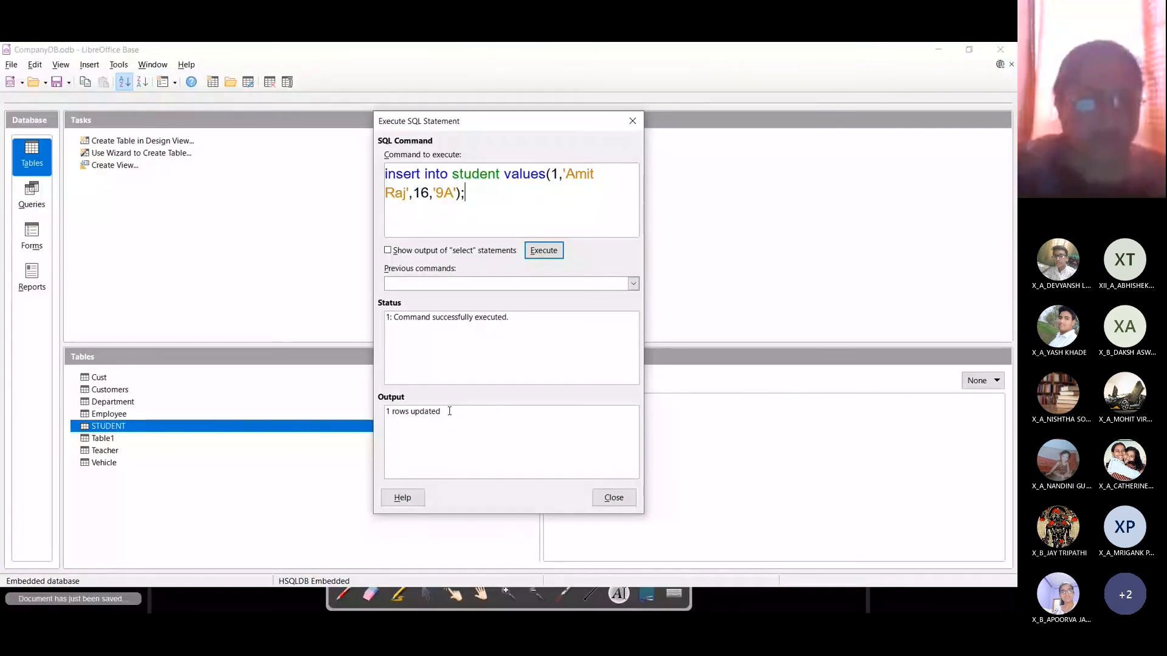
# Step: Open the STUDENT table to verify the stored row 1, 16, 9A, then close it
pyautogui.click(611, 495)
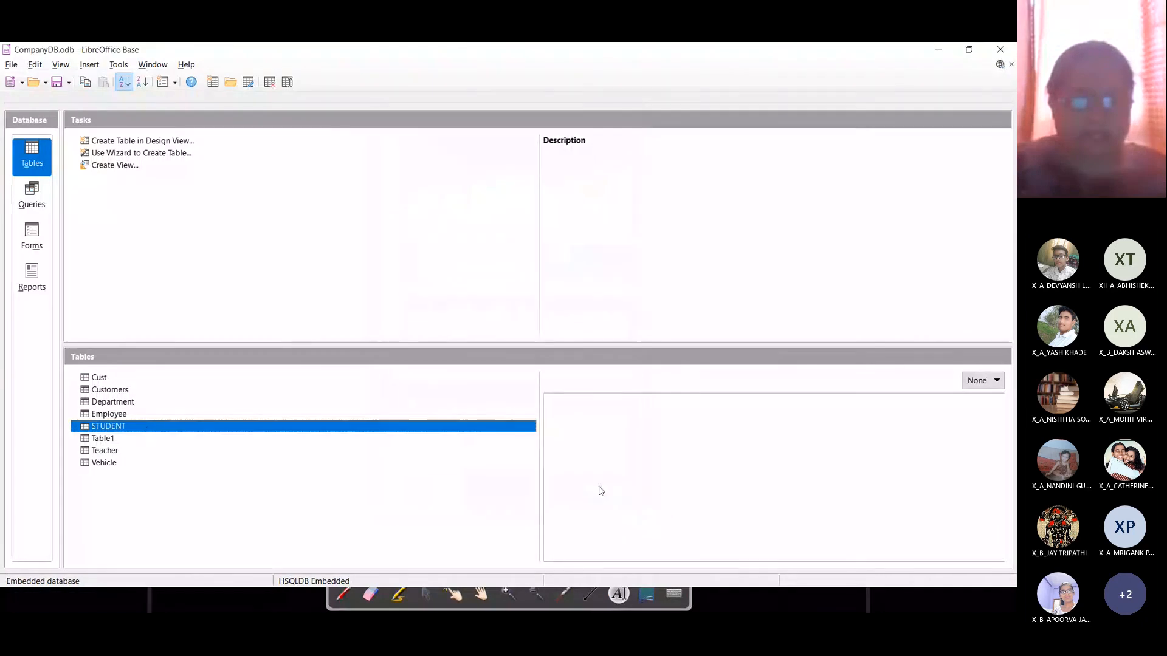
pyautogui.doubleClick(100, 427)
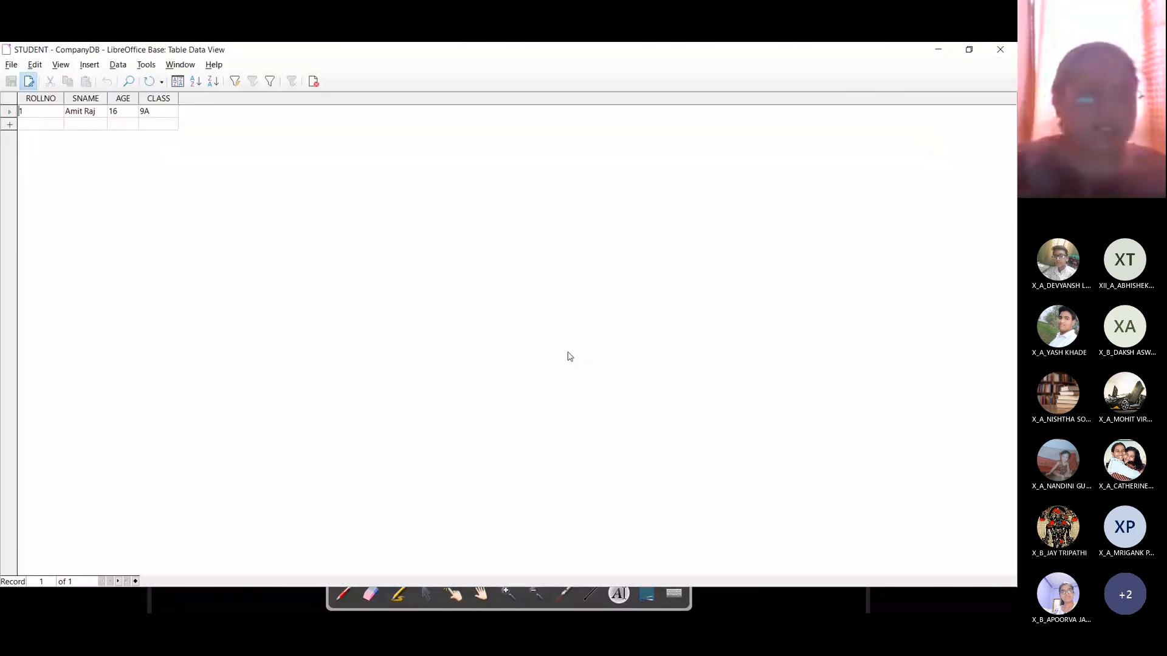
pyautogui.press('super+plus')
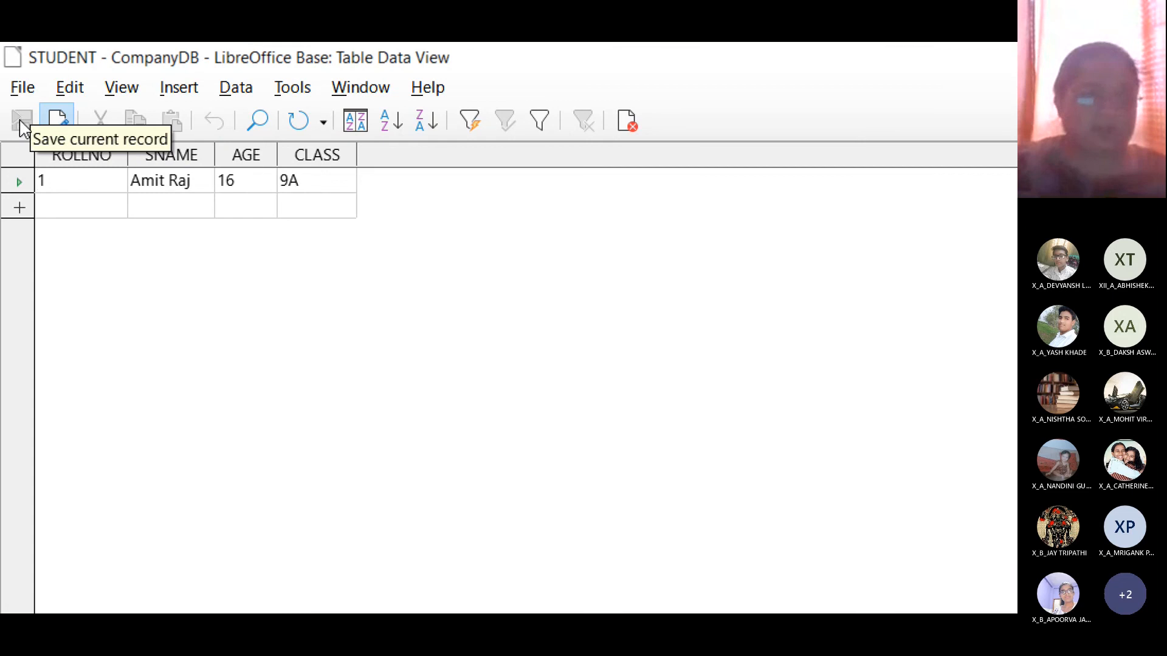
pyautogui.press('super+minus')
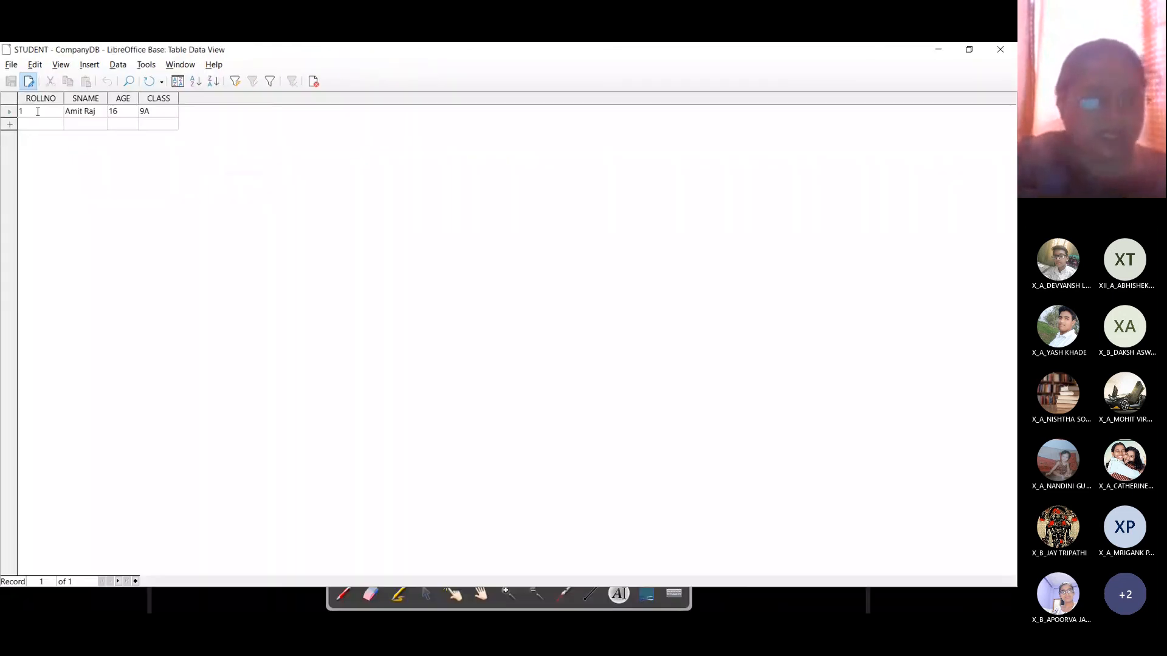
pyautogui.click(1012, 51)
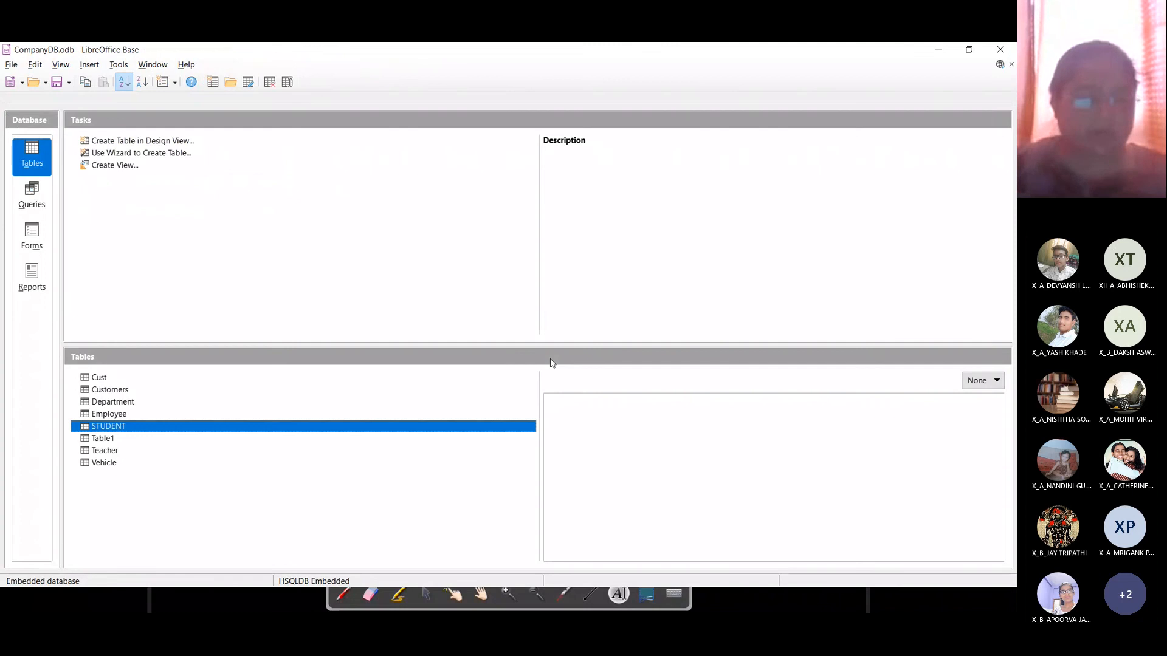
# Step: Write an insert into student statement with rows 2 (16, '10A') and 3 (17, '11A')
pyautogui.click(119, 65)
pyautogui.click(131, 116)
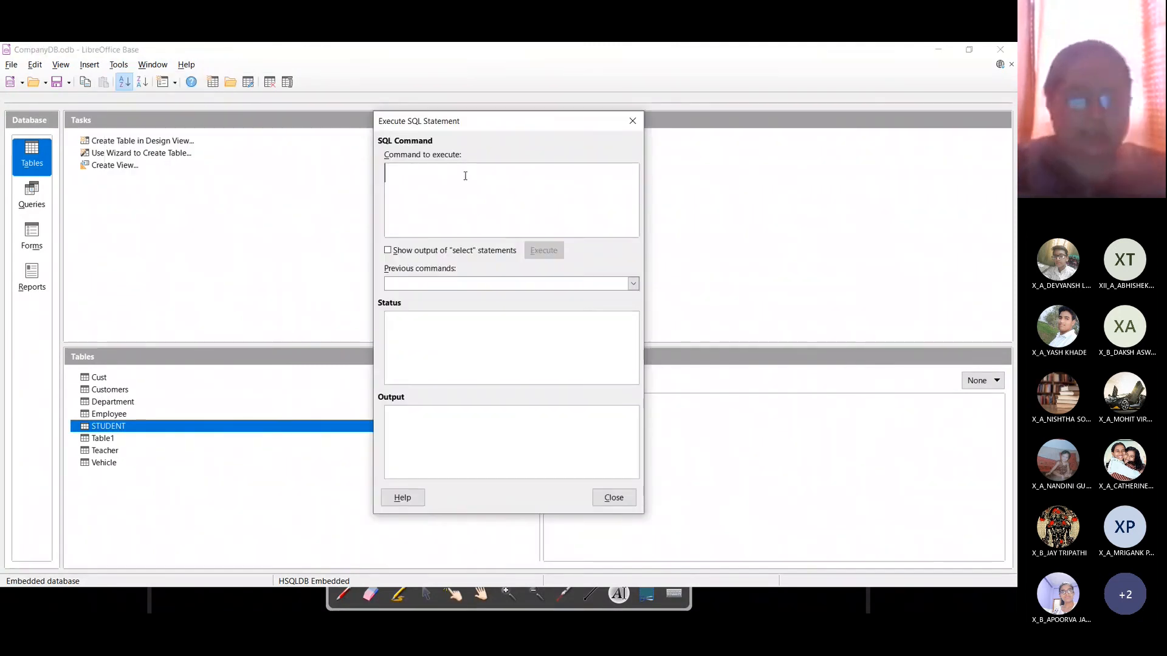
pyautogui.write('insert i')
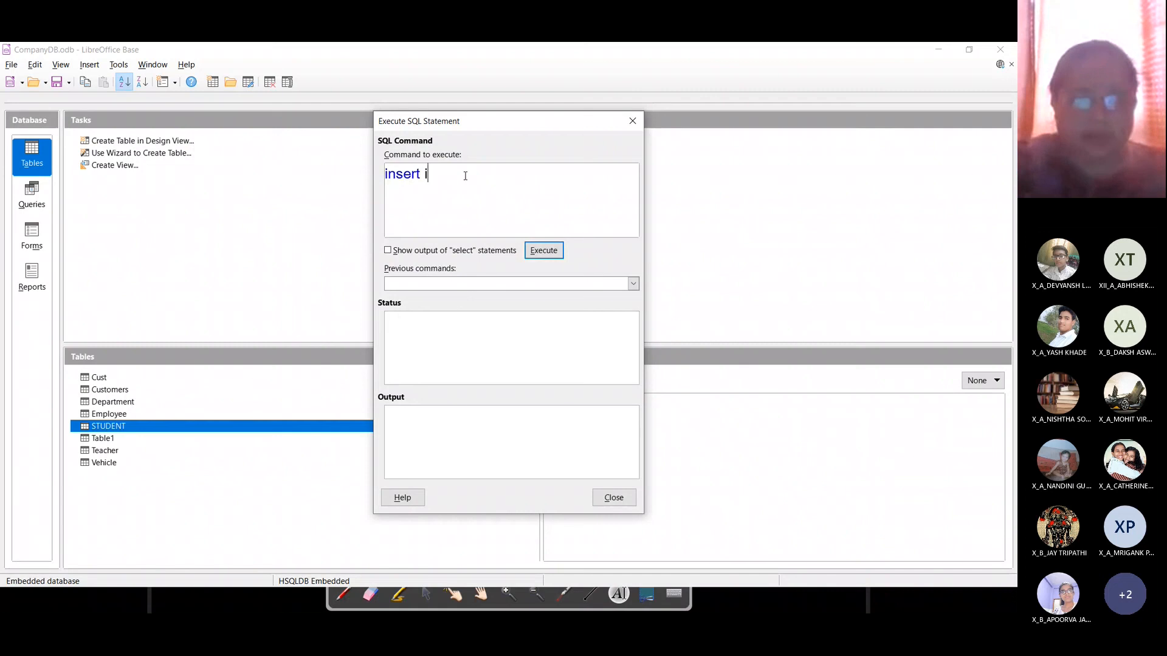
pyautogui.write('nto ')
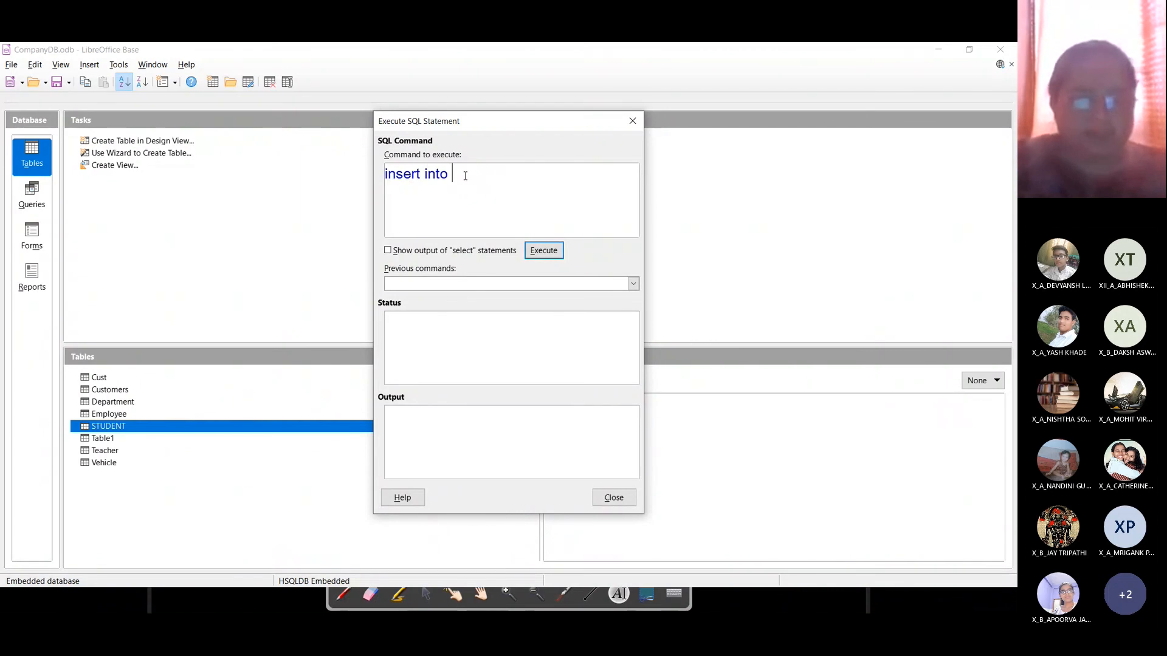
pyautogui.write('student val')
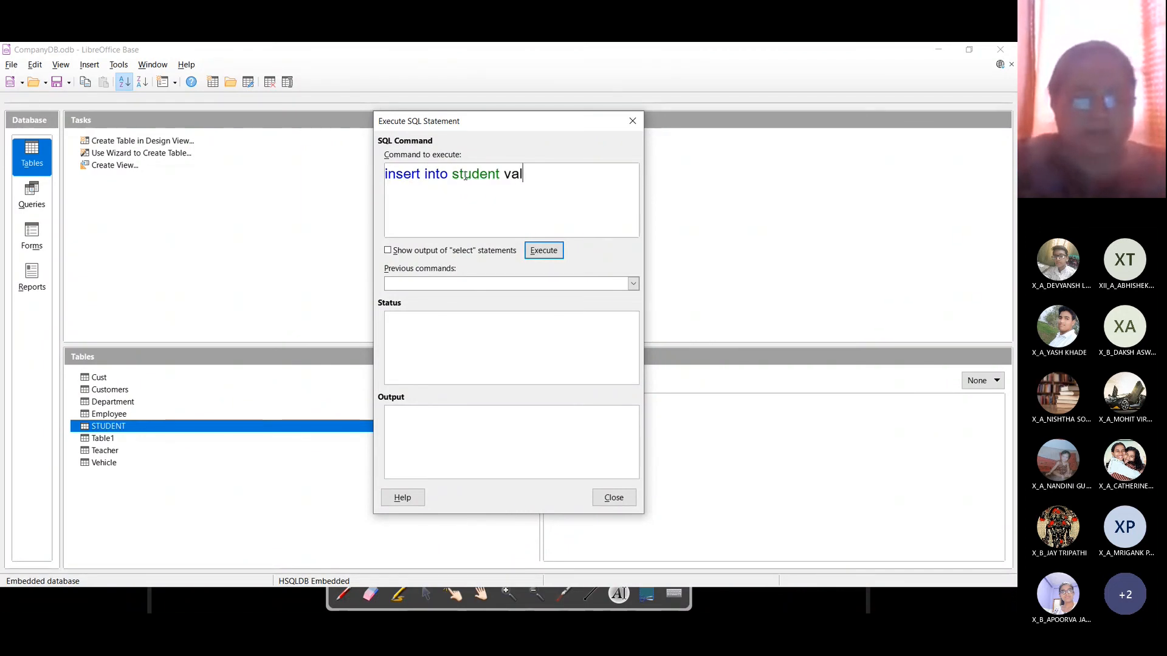
pyautogui.write("ues(2,'")
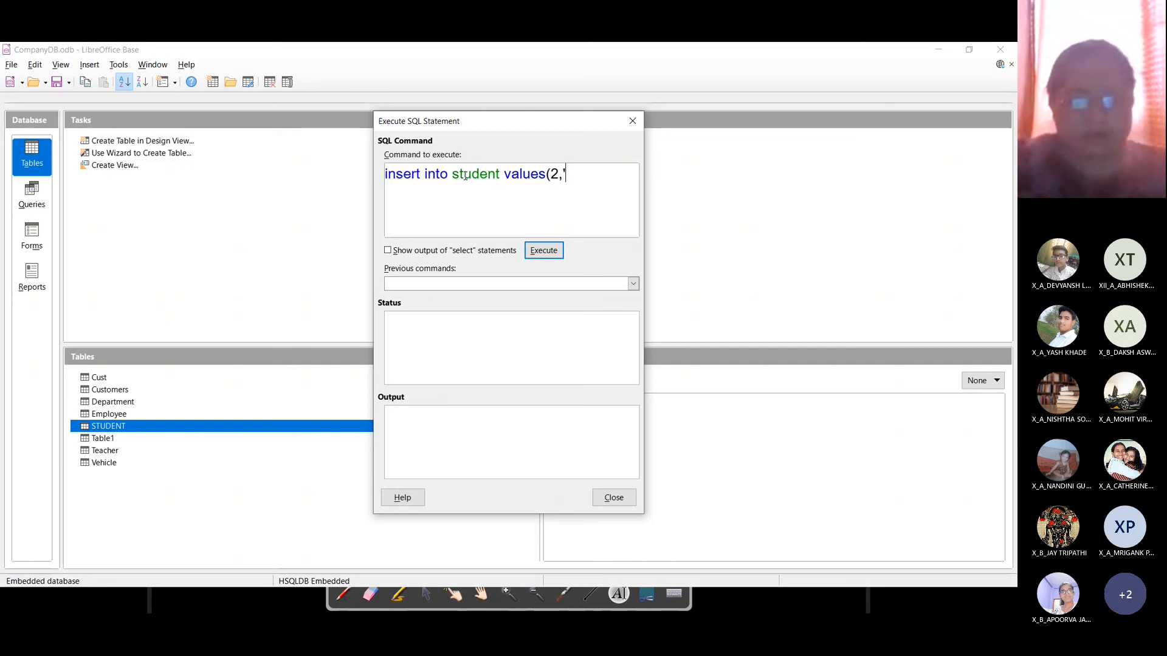
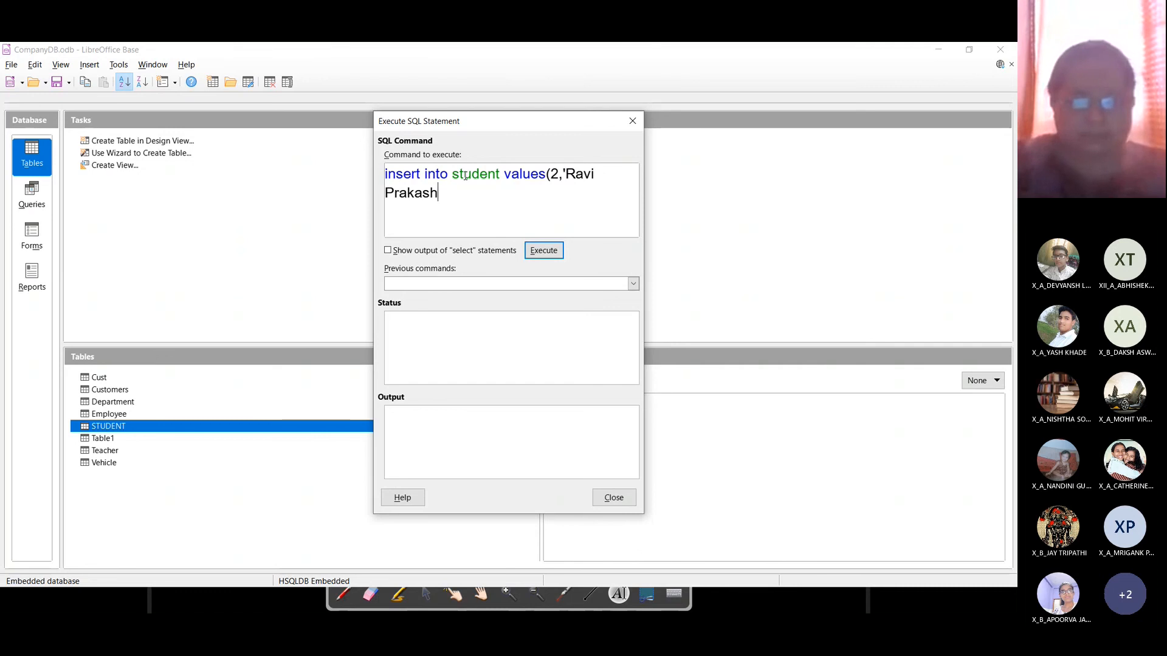
pyautogui.write("',")
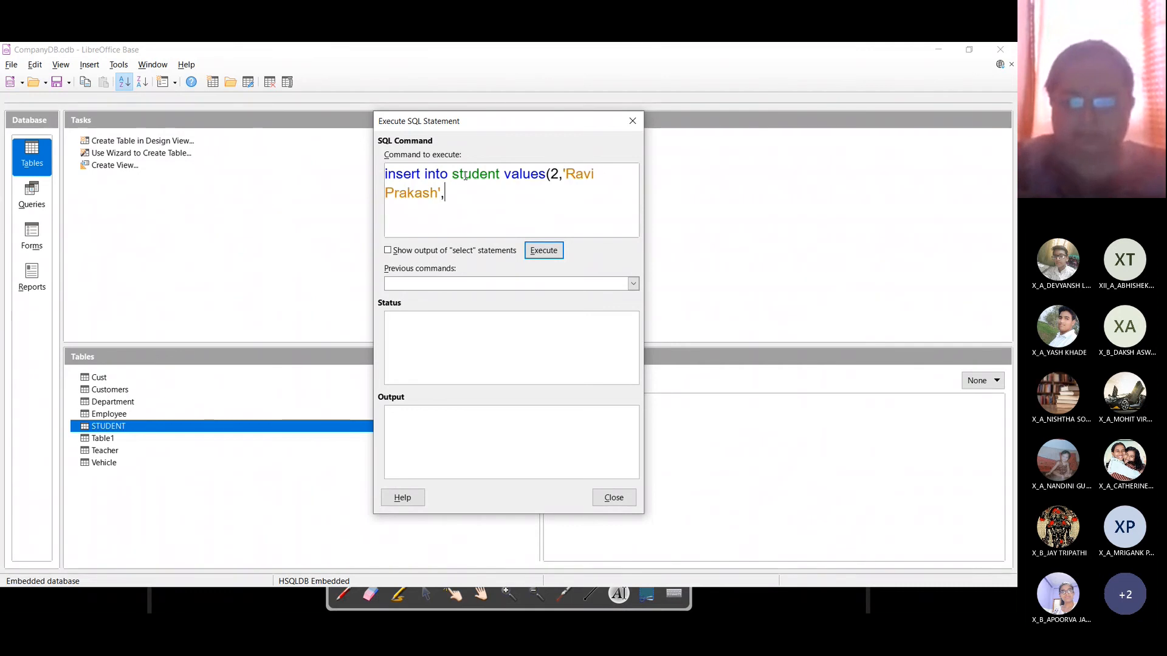
pyautogui.write("16,'")
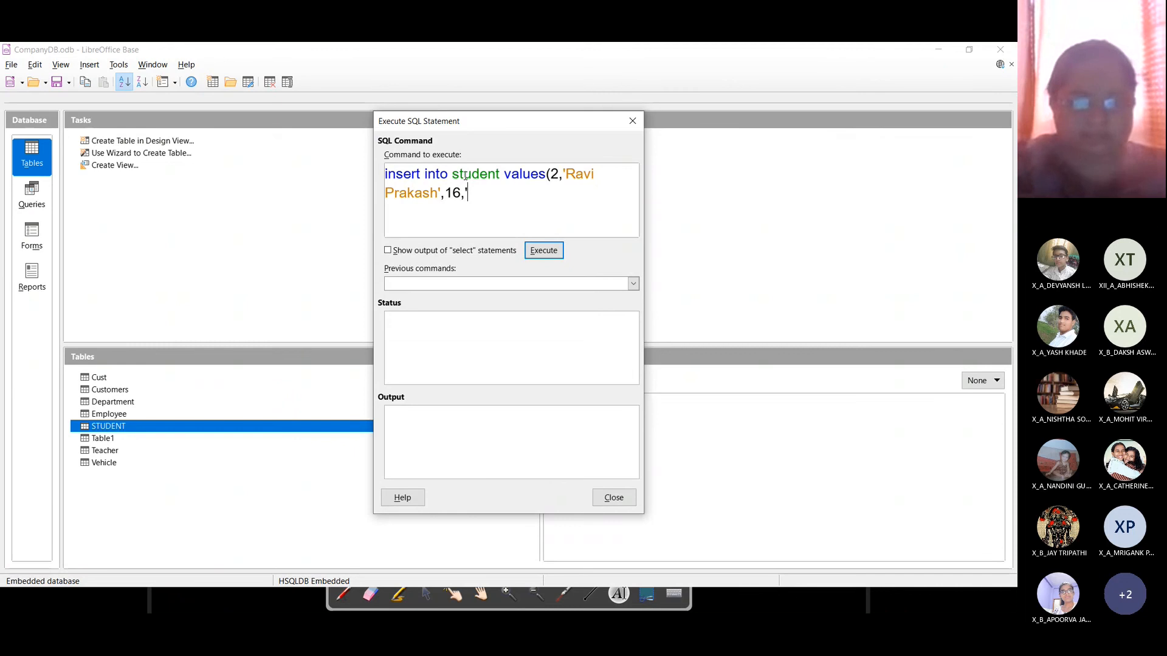
pyautogui.write('10A)')
pyautogui.press('BackSpace')
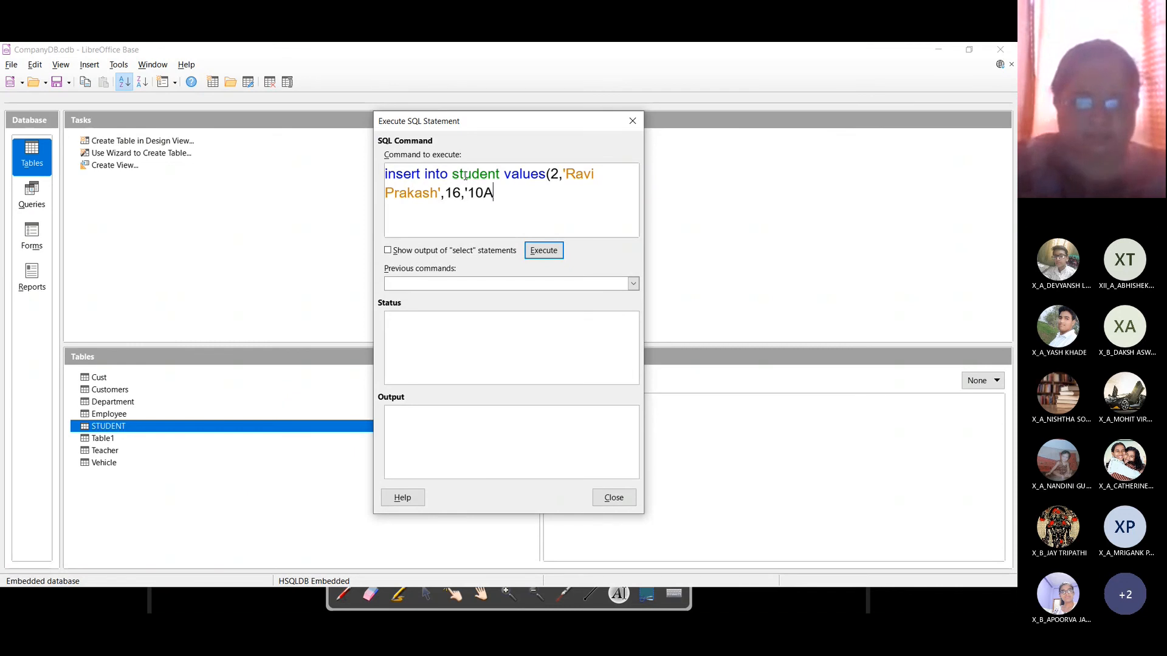
pyautogui.write("')")
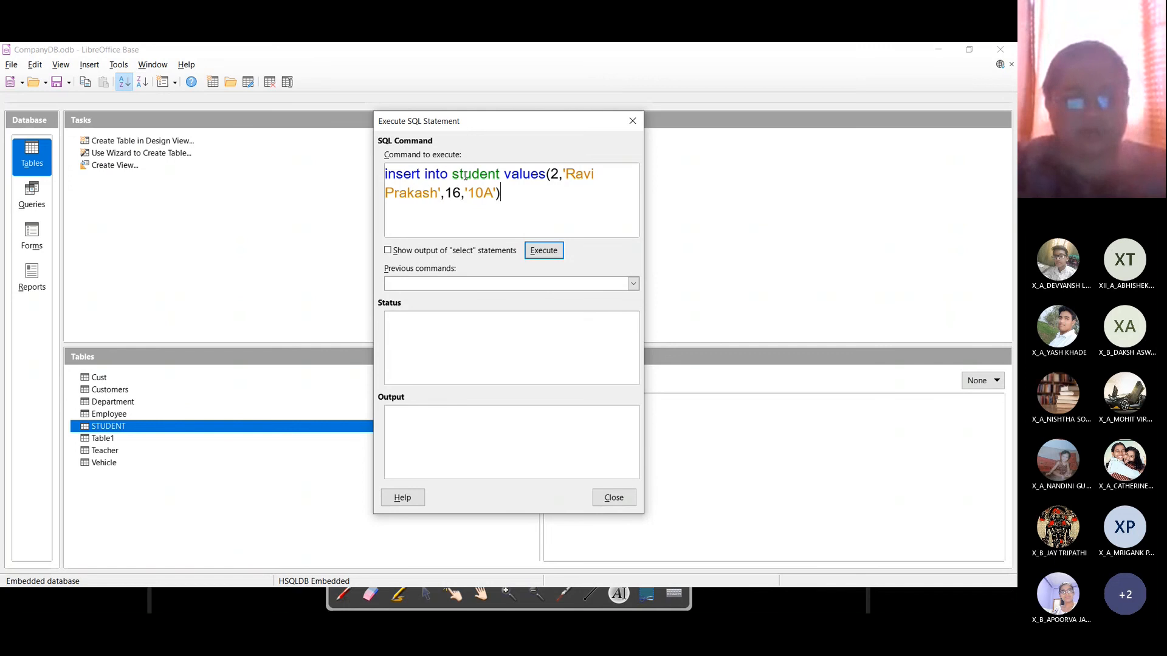
pyautogui.write(',')
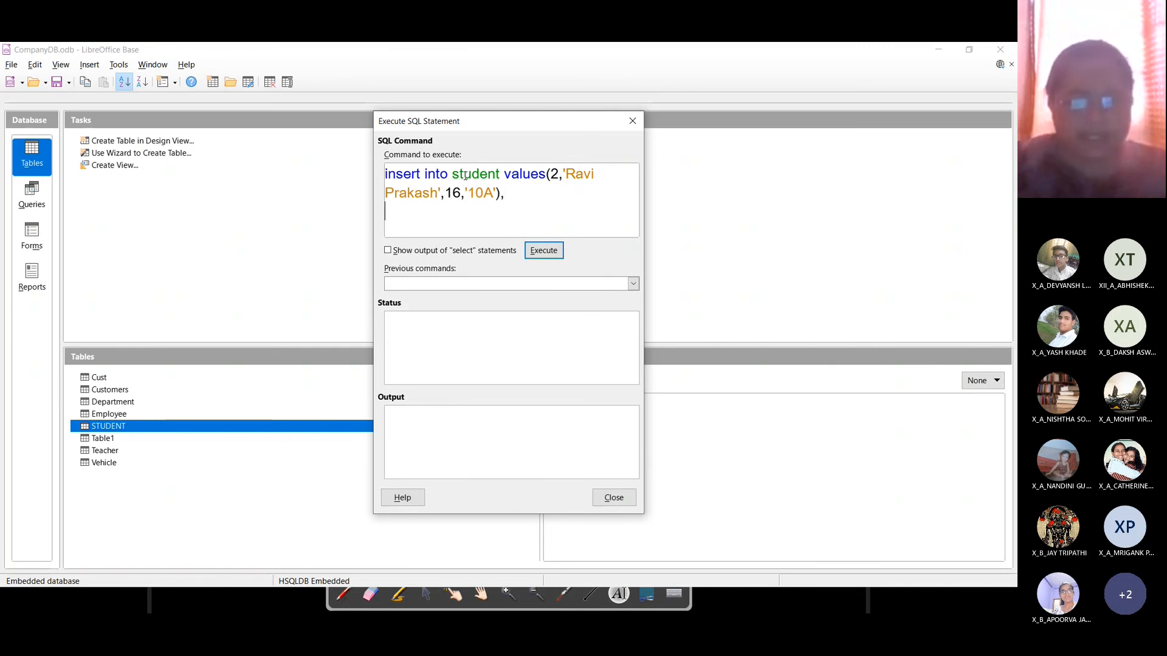
pyautogui.write('(')
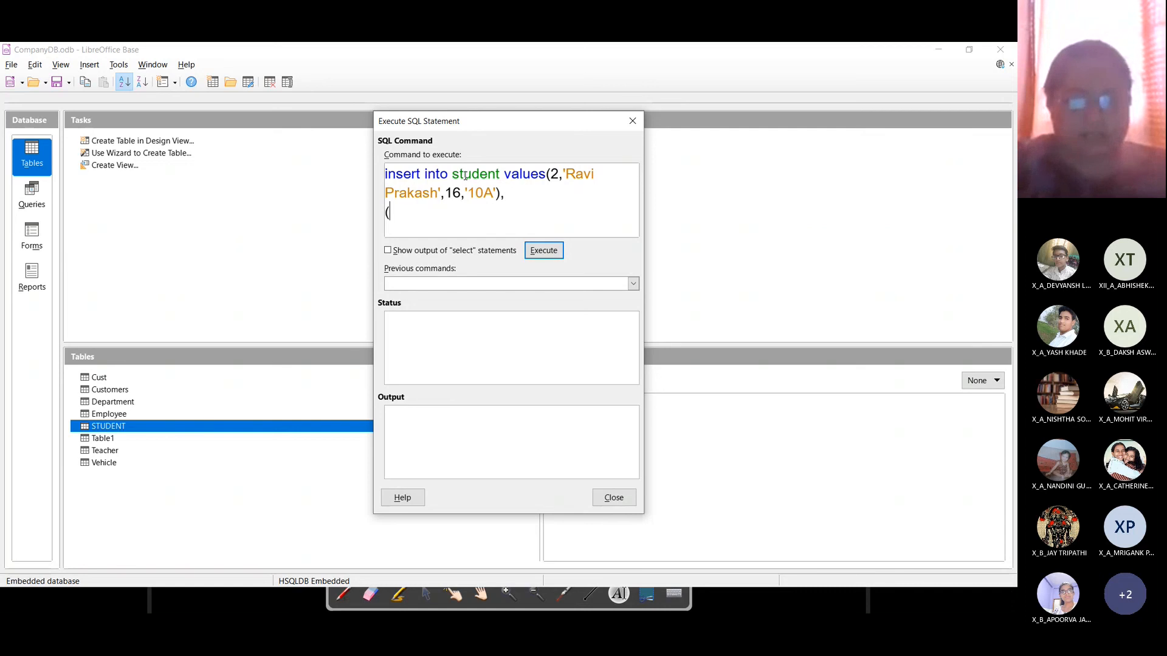
pyautogui.write('3,')
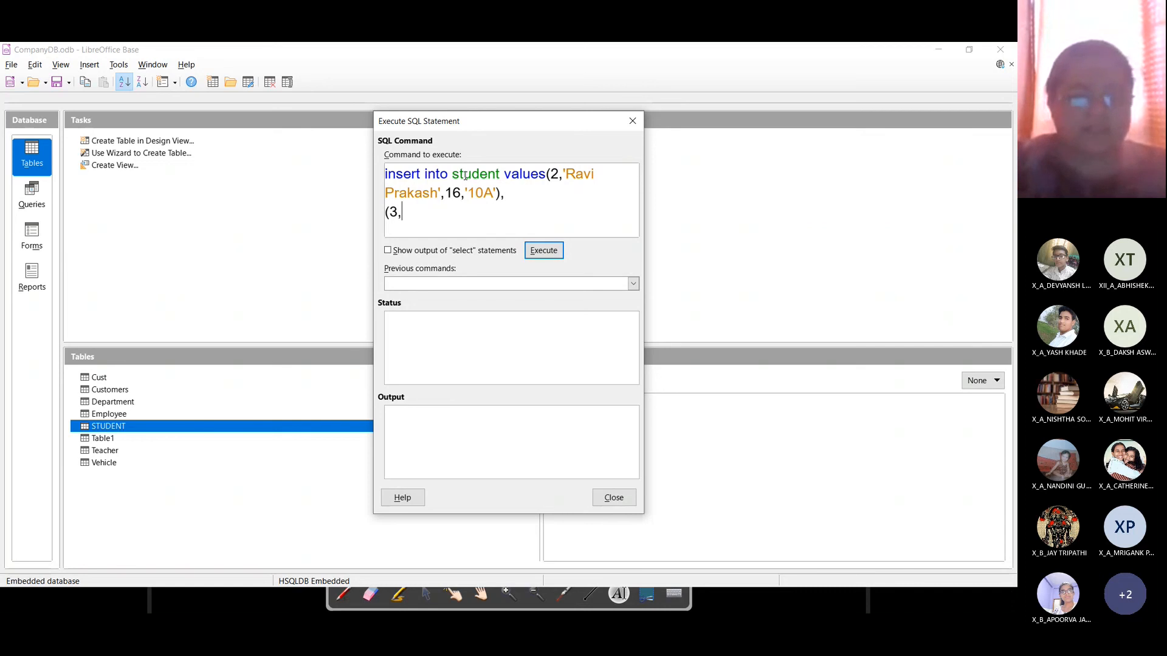
pyautogui.write("'")
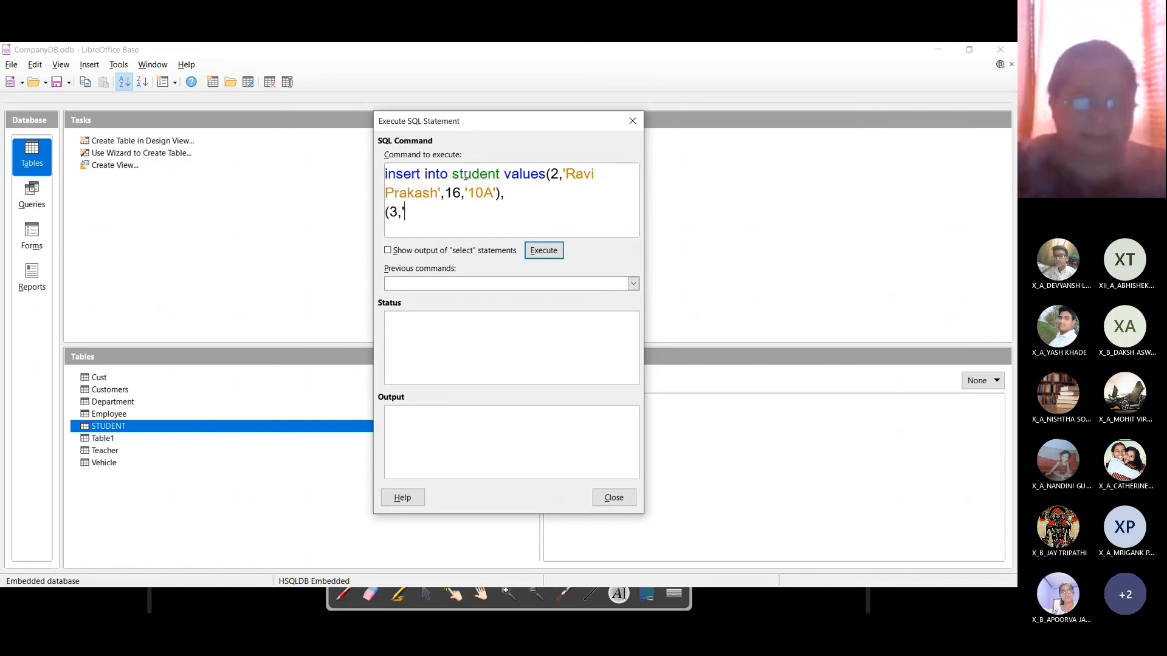
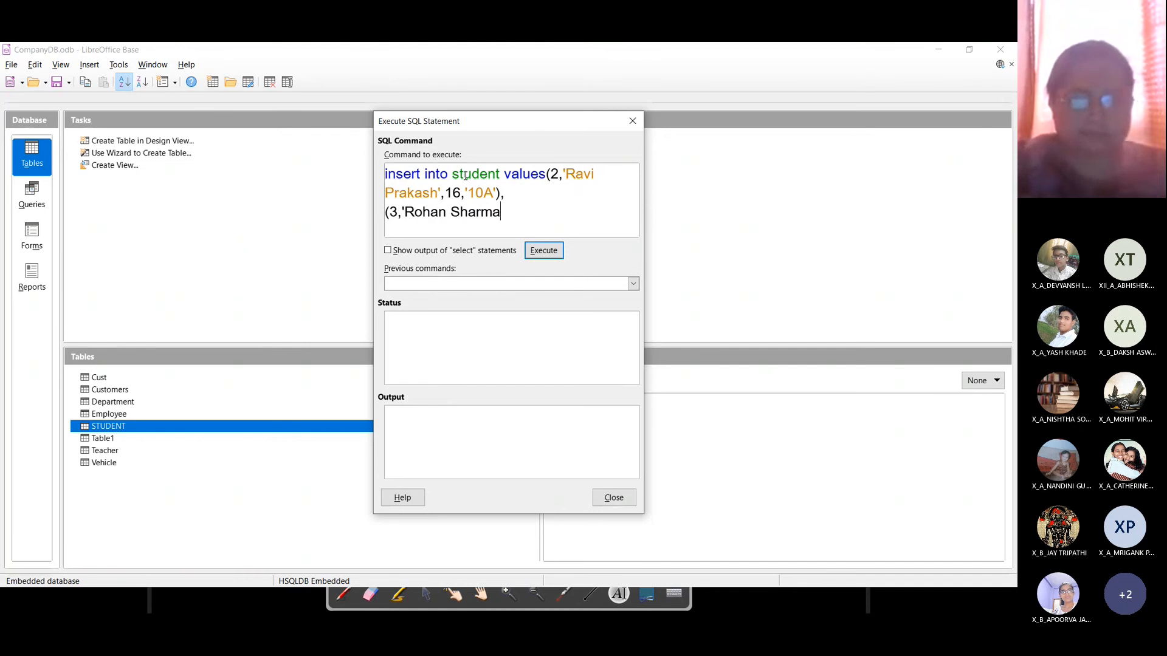
pyautogui.write("',17")
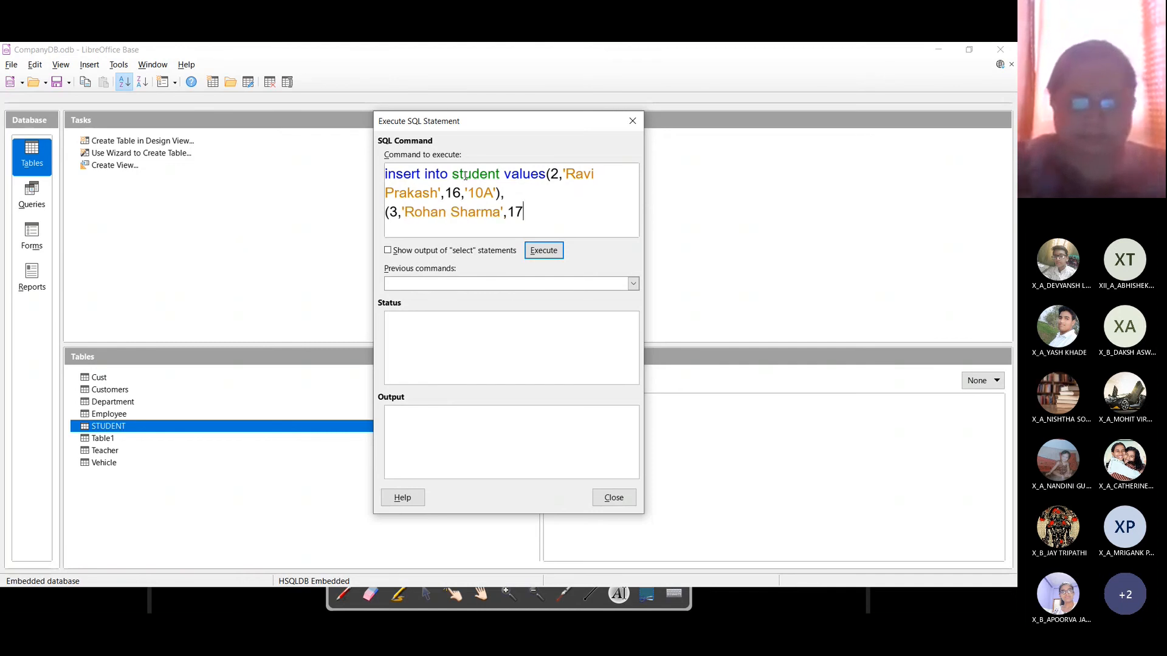
pyautogui.write(",'11")
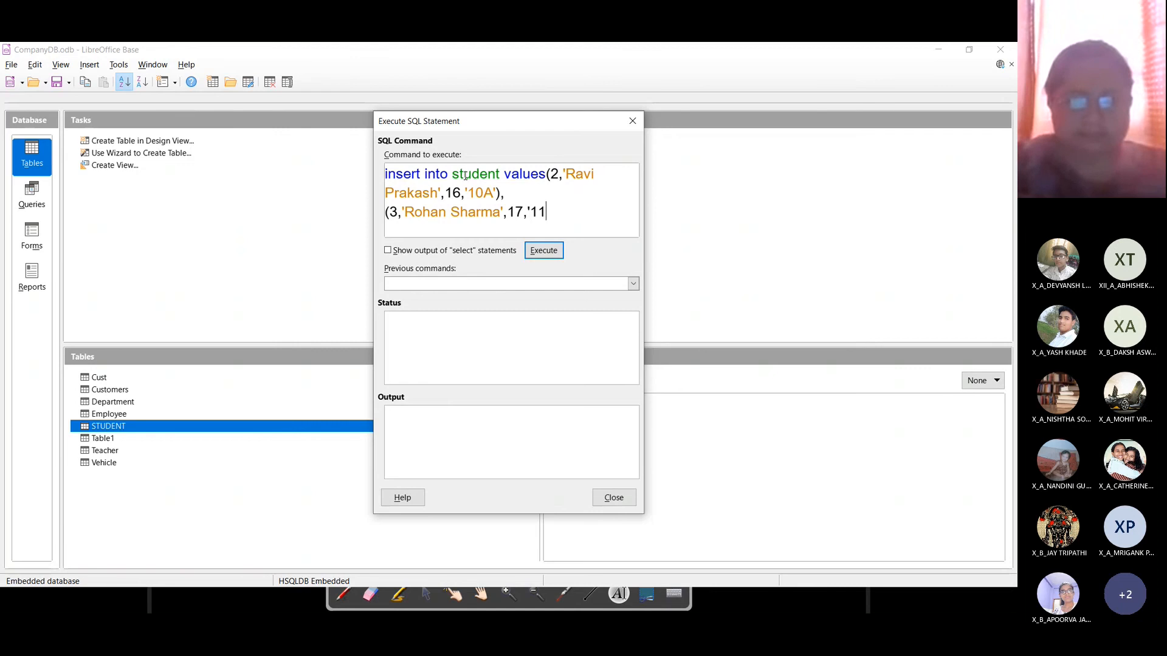
pyautogui.write("A');")
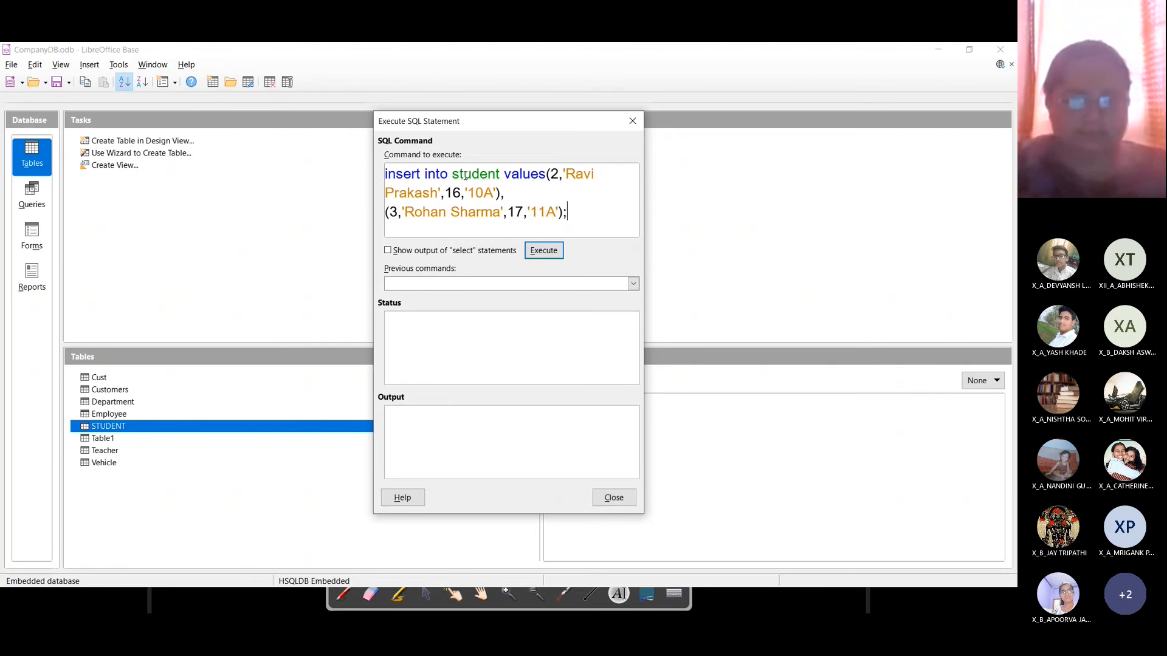
# Step: Extend the insert with rows 4 (16, '10B') and 5 (16, '11A'), ending with a semicolon
pyautogui.press('BackSpace')
pyautogui.press('Return')
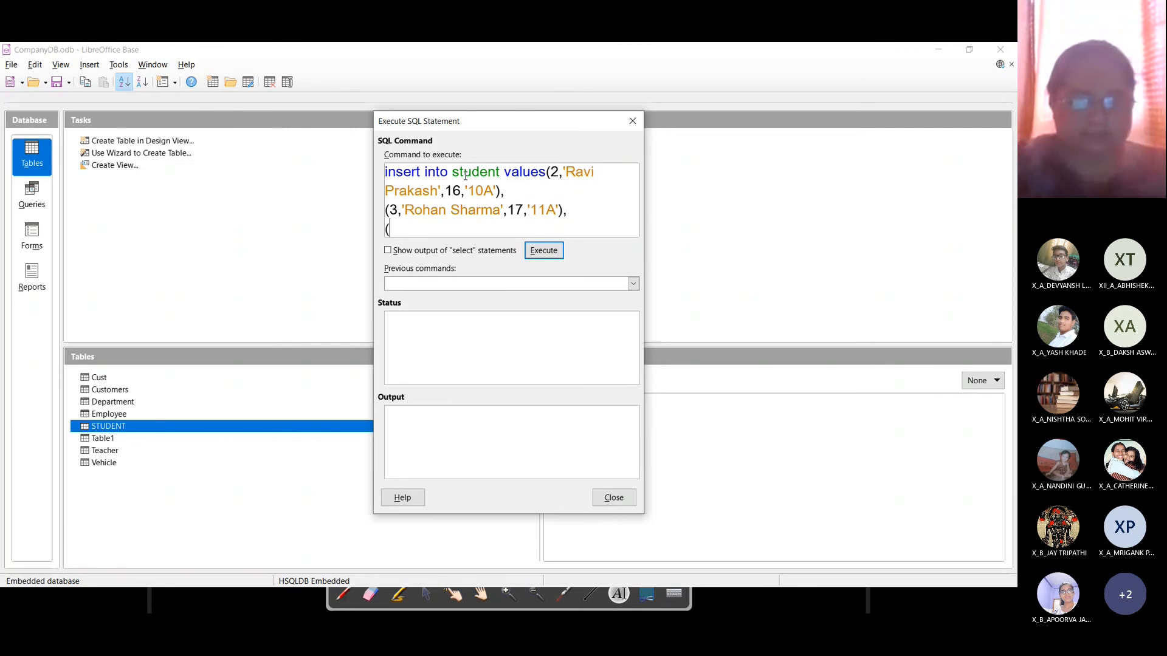
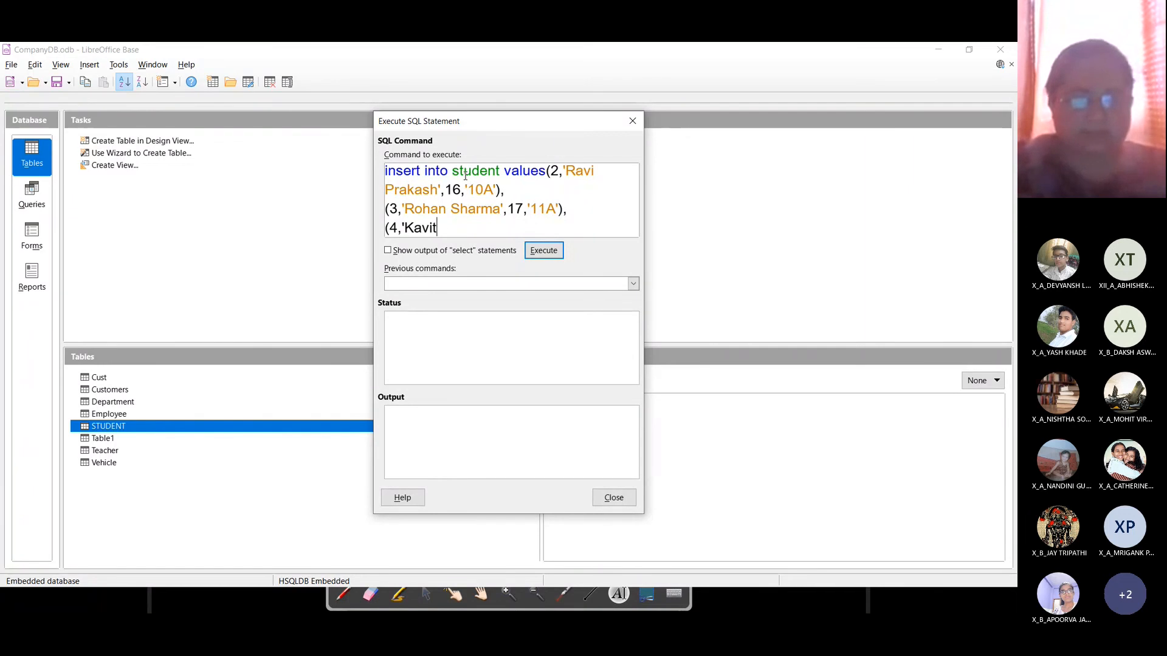
pyautogui.press('BackSpace')
pyautogui.press('BackSpace')
pyautogui.press('BackSpace')
pyautogui.press('BackSpace')
pyautogui.press('BackSpace')
pyautogui.press('BackSpace')
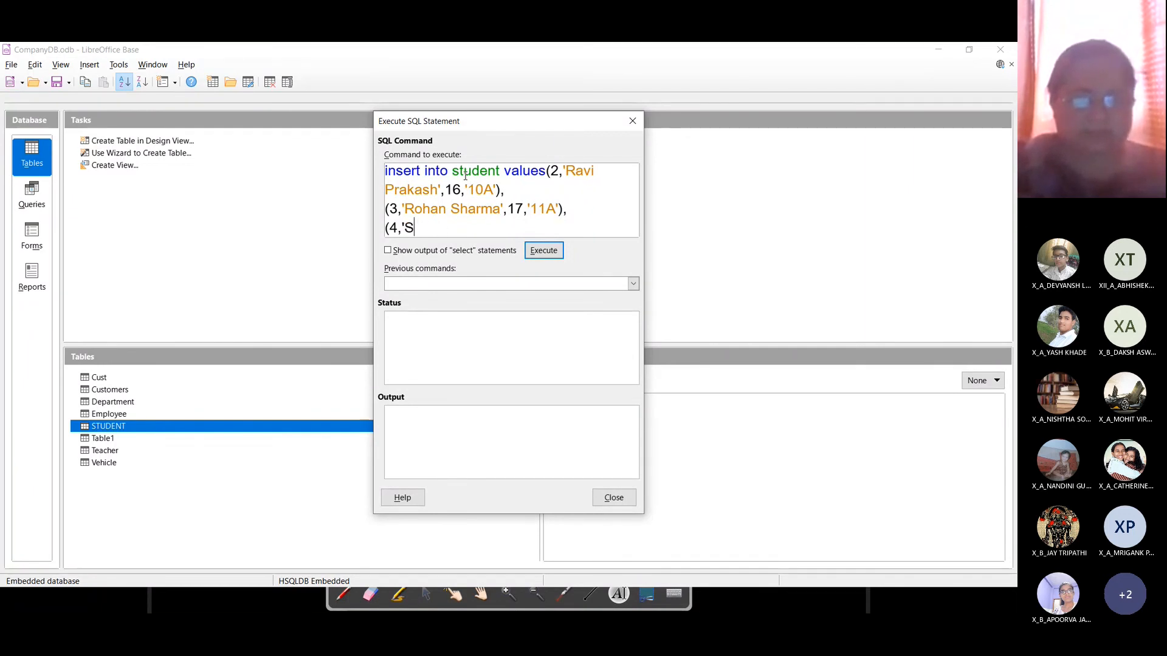
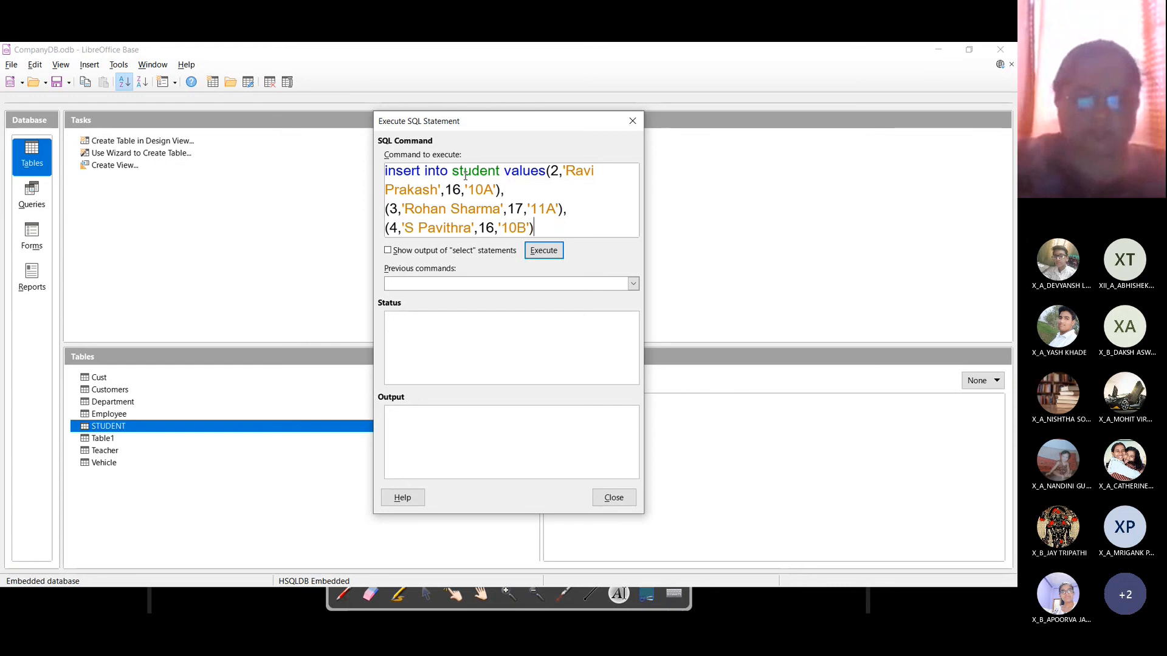
pyautogui.press('Return')
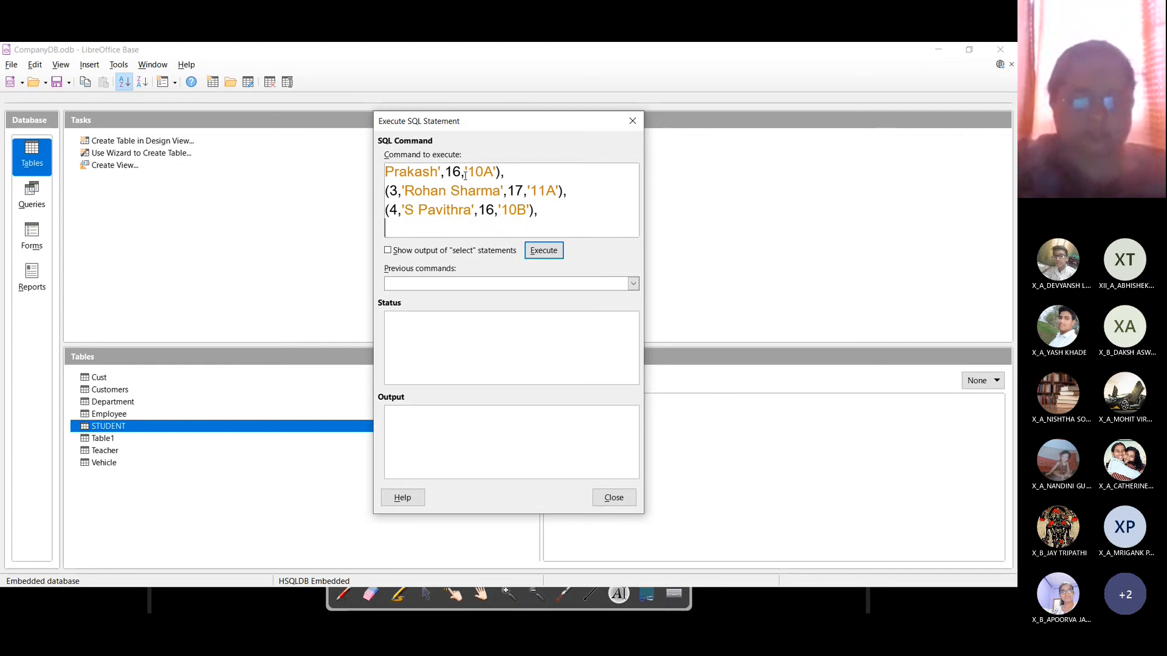
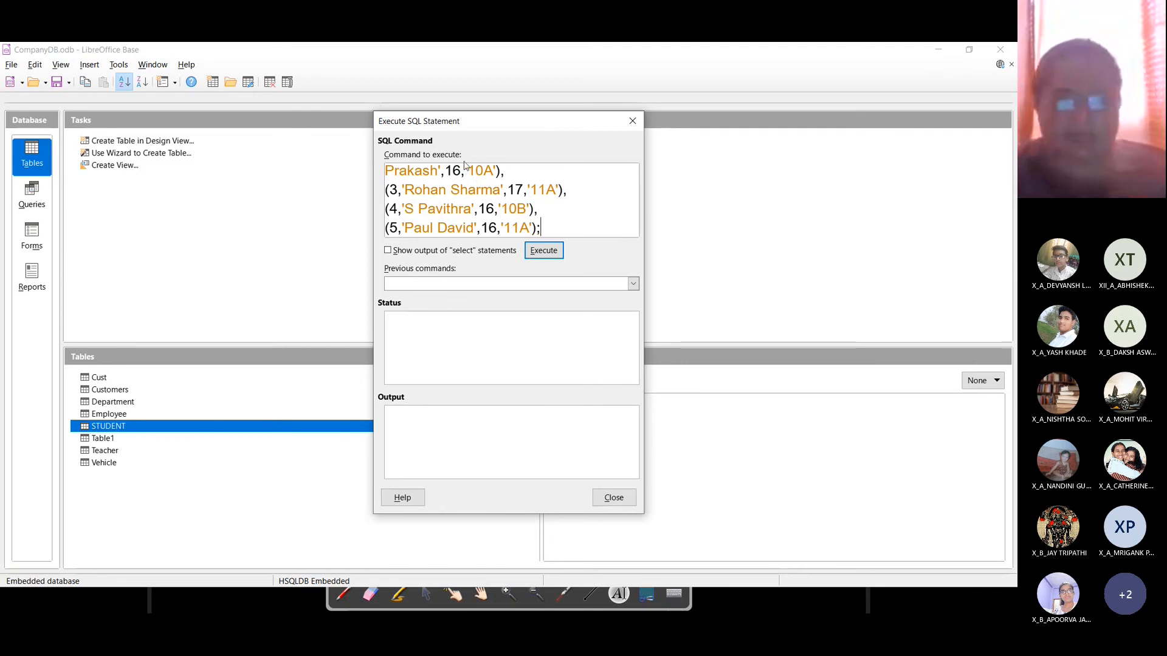
# Step: Execute the multi-row insert, which fails with 'Unexpected token: ,', and return to the command text
pyautogui.click(548, 251)
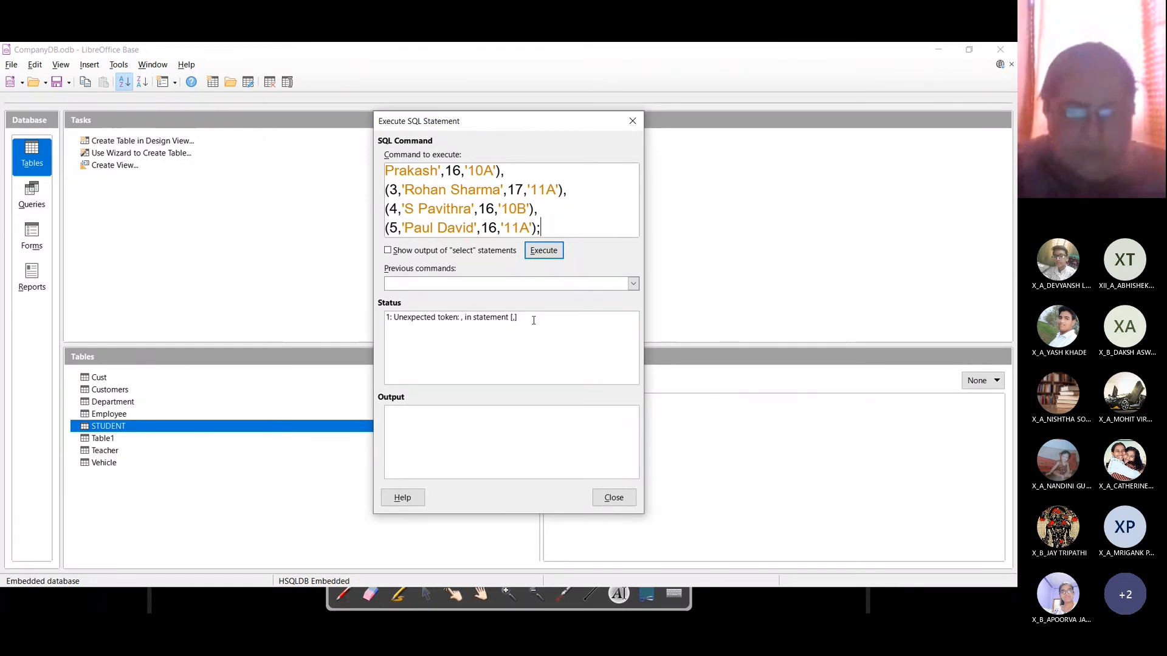
pyautogui.click(517, 176)
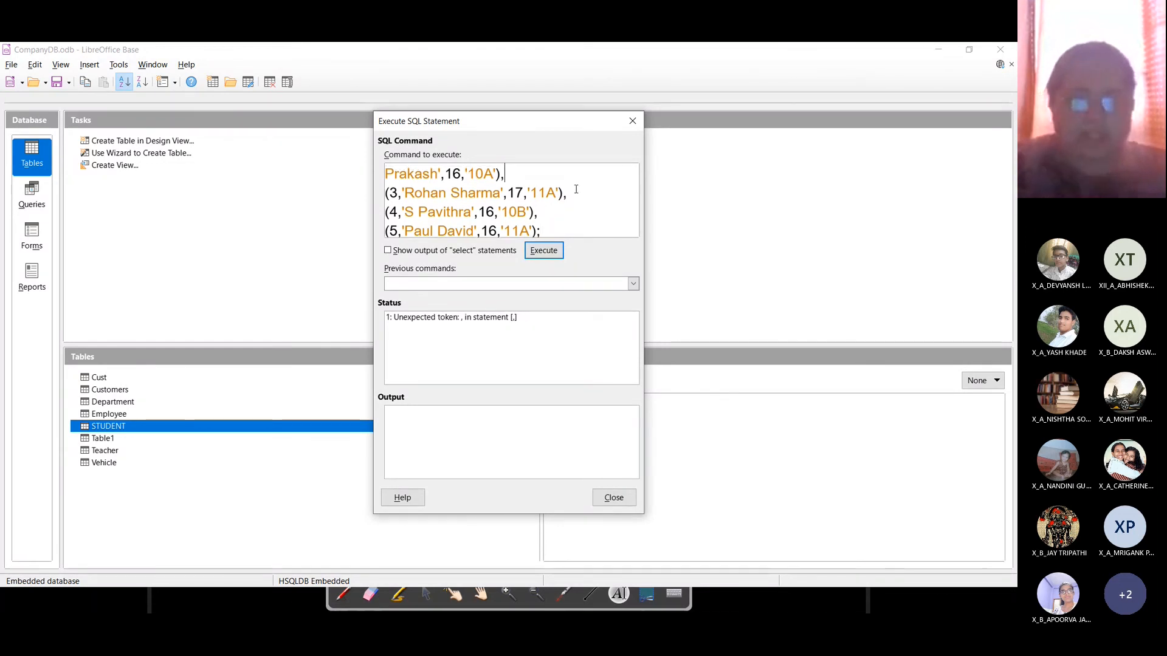
pyautogui.press('Up')
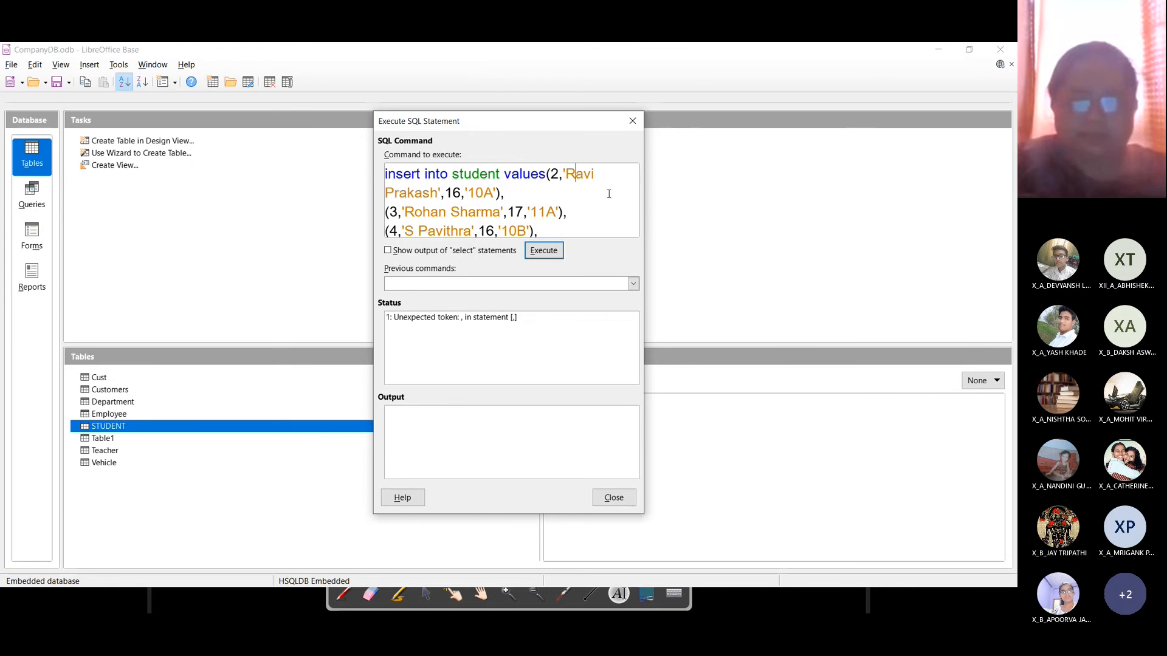
# Step: End the row-2 insert with a semicolon and give row 3 its own insert into student values statement
pyautogui.press('BackSpace')
pyautogui.write(';')
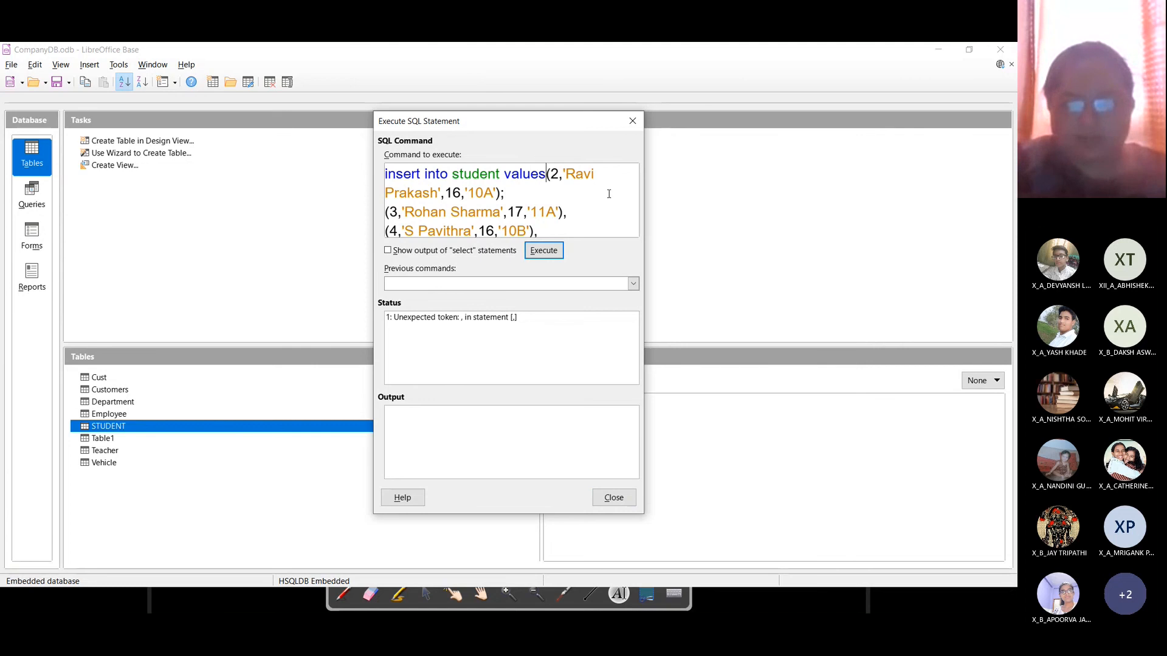
pyautogui.hotkey('shift', 'Home')
pyautogui.hotkey('ctrl', 'c')
pyautogui.press('Down')
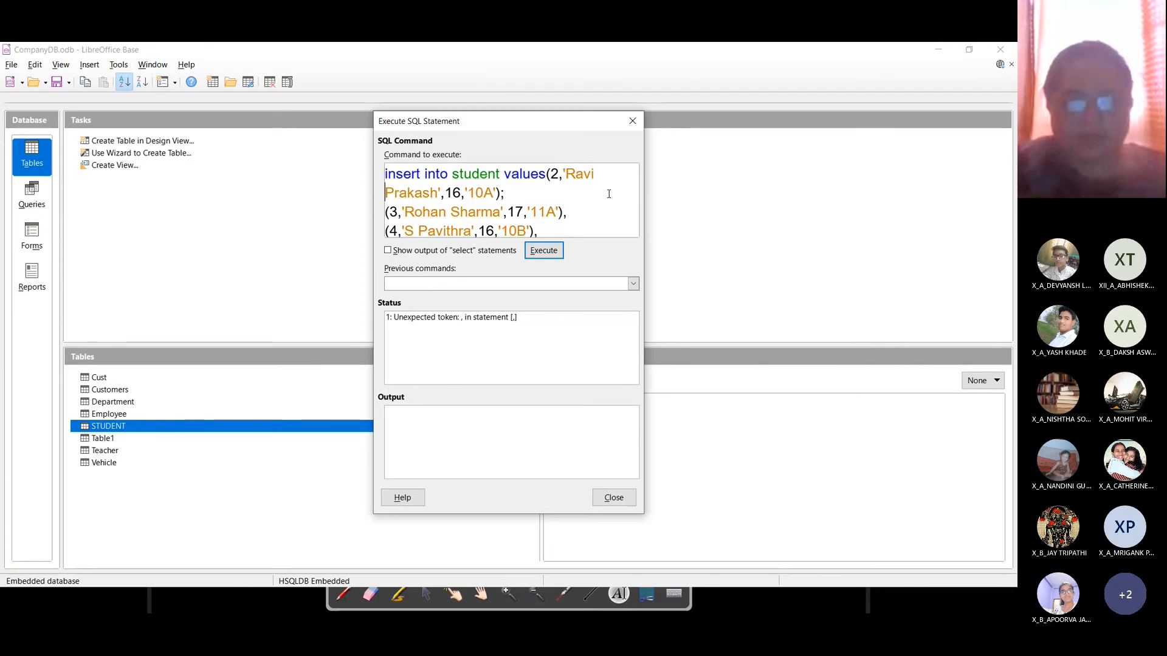
pyautogui.hotkey('ctrl', 'v')
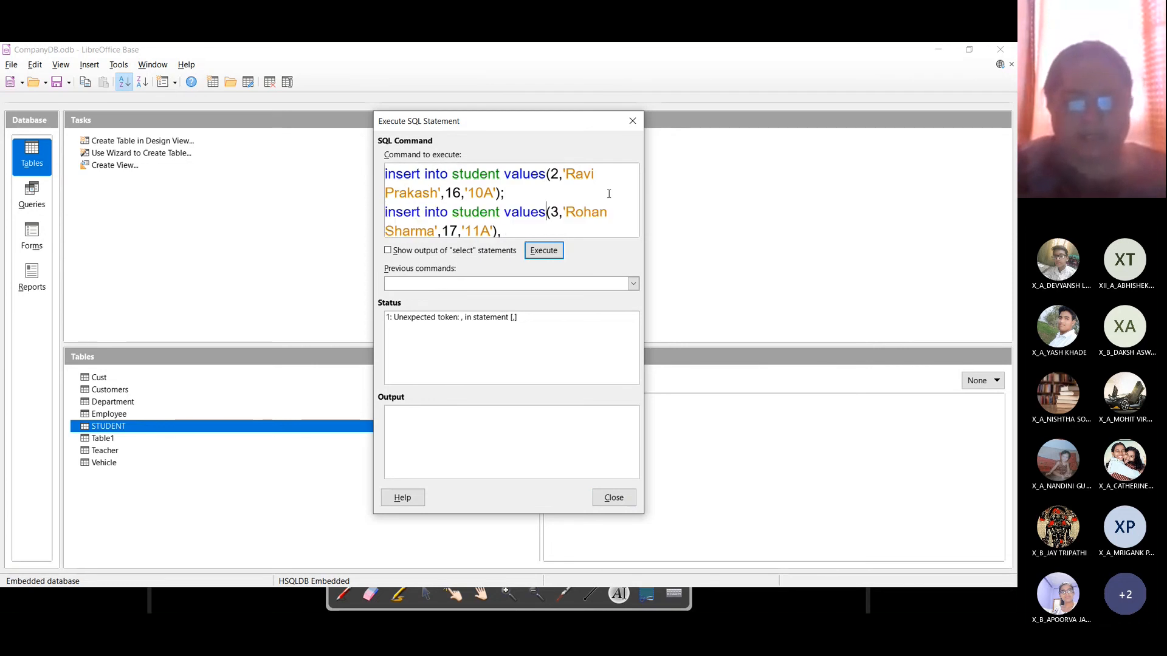
pyautogui.hotkey('ctrl', 'End')
pyautogui.press('BackSpace')
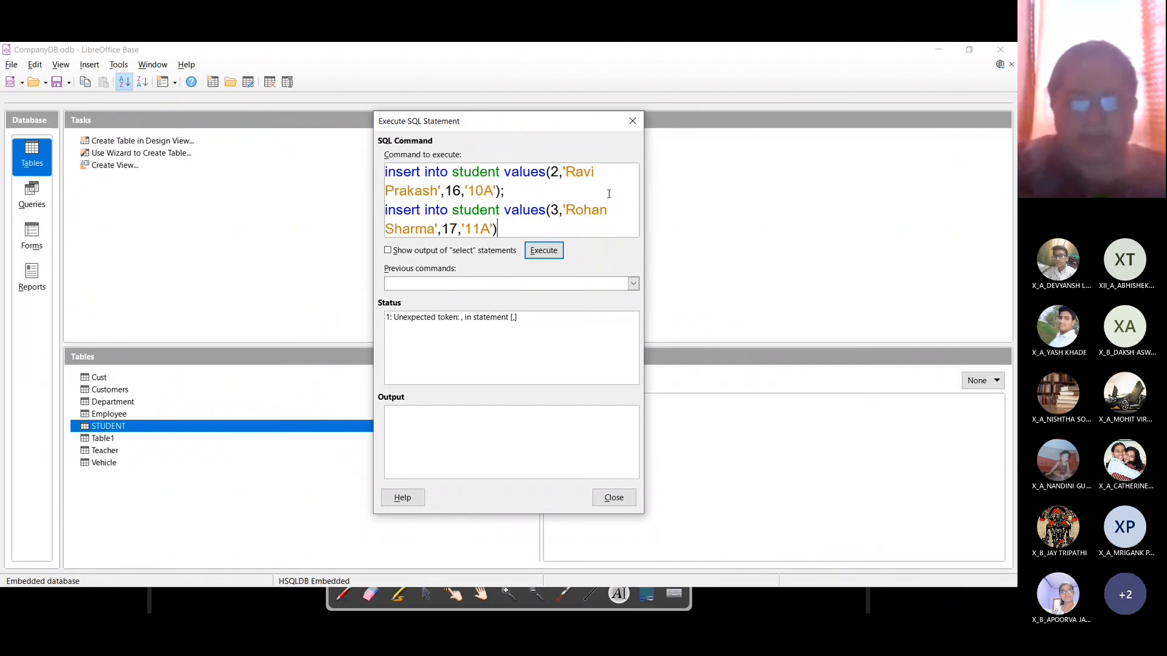
pyautogui.write(';')
# Step: Give rows 4 and 5 their own insert into student values statements, each ending in a semicolon
pyautogui.press('Down')
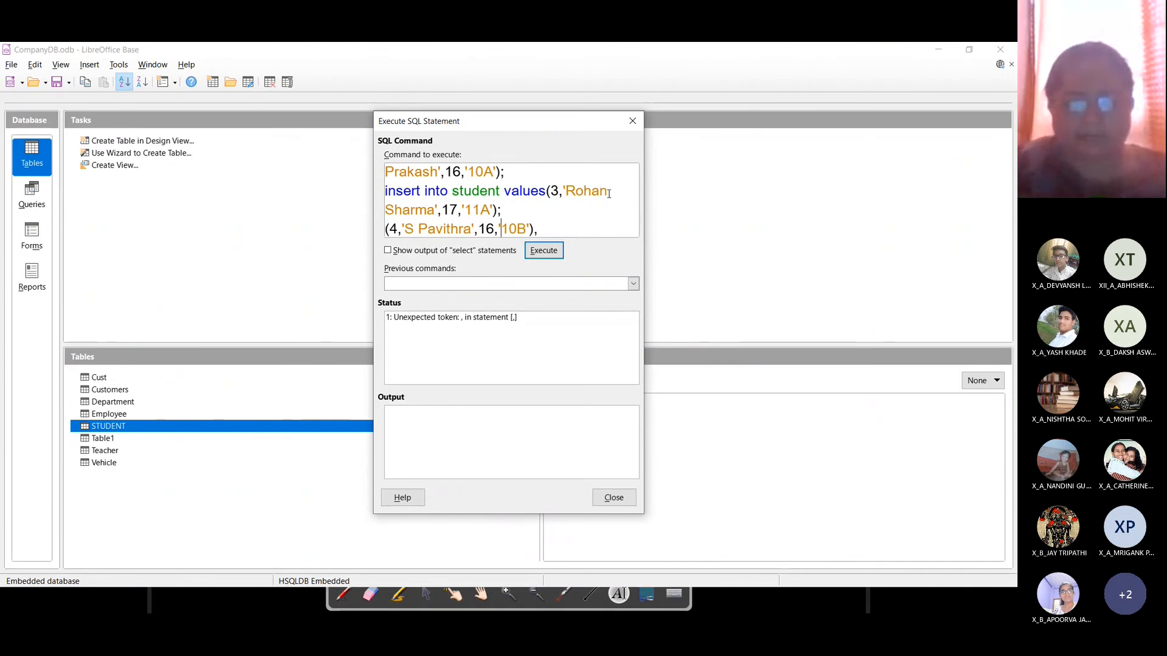
pyautogui.hotkey('ctrl', 'v')
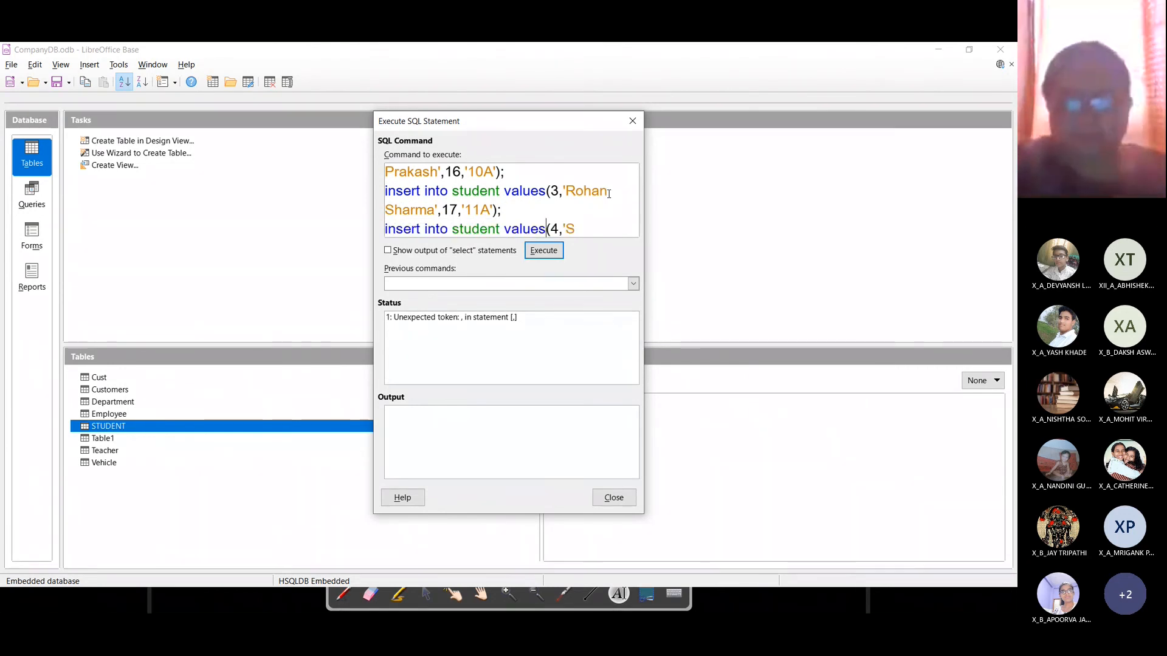
pyautogui.press('Down')
pyautogui.press('Down')
pyautogui.press('Up')
pyautogui.press('BackSpace')
pyautogui.write(';')
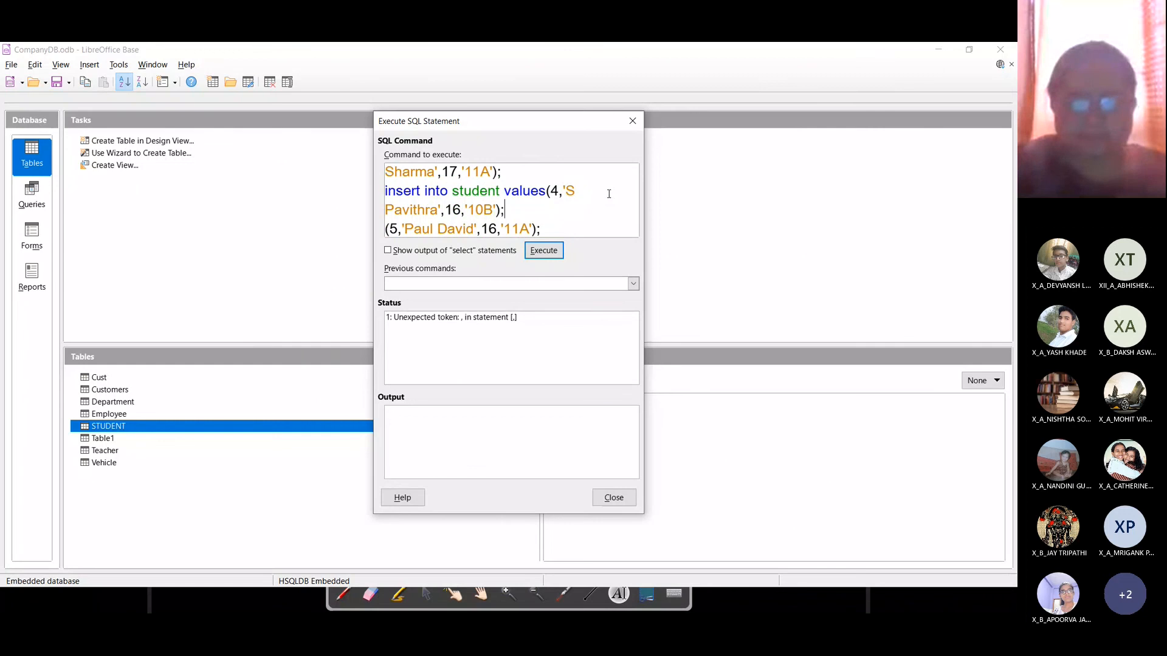
pyautogui.press('Down')
pyautogui.hotkey('ctrl', 'v')
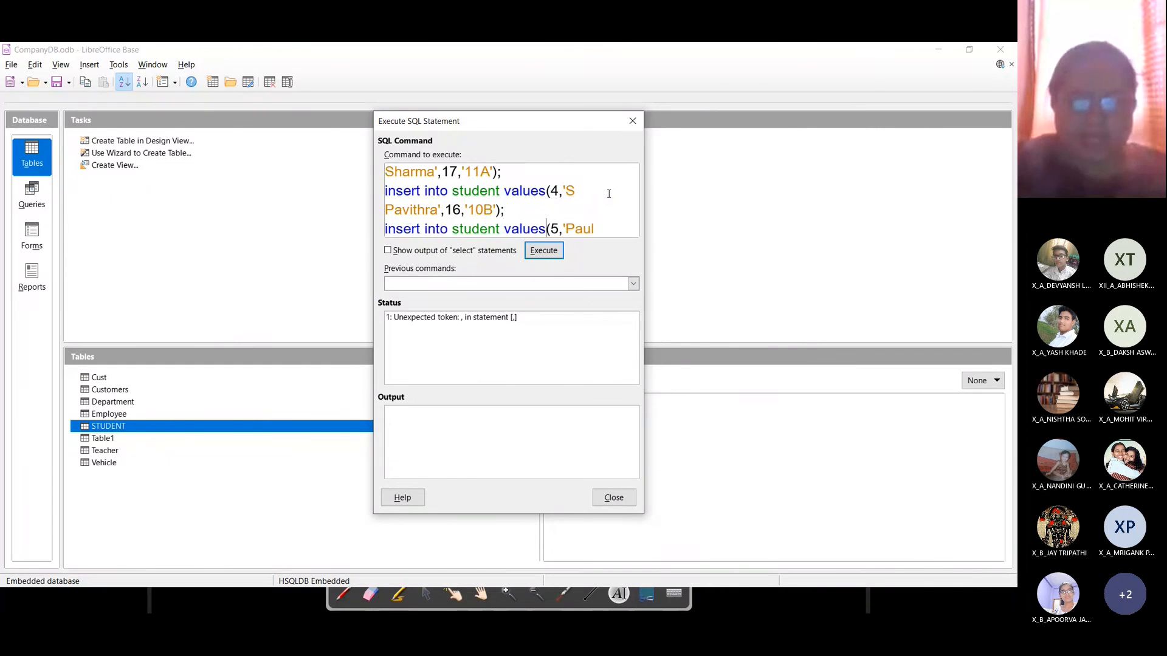
pyautogui.press('Down')
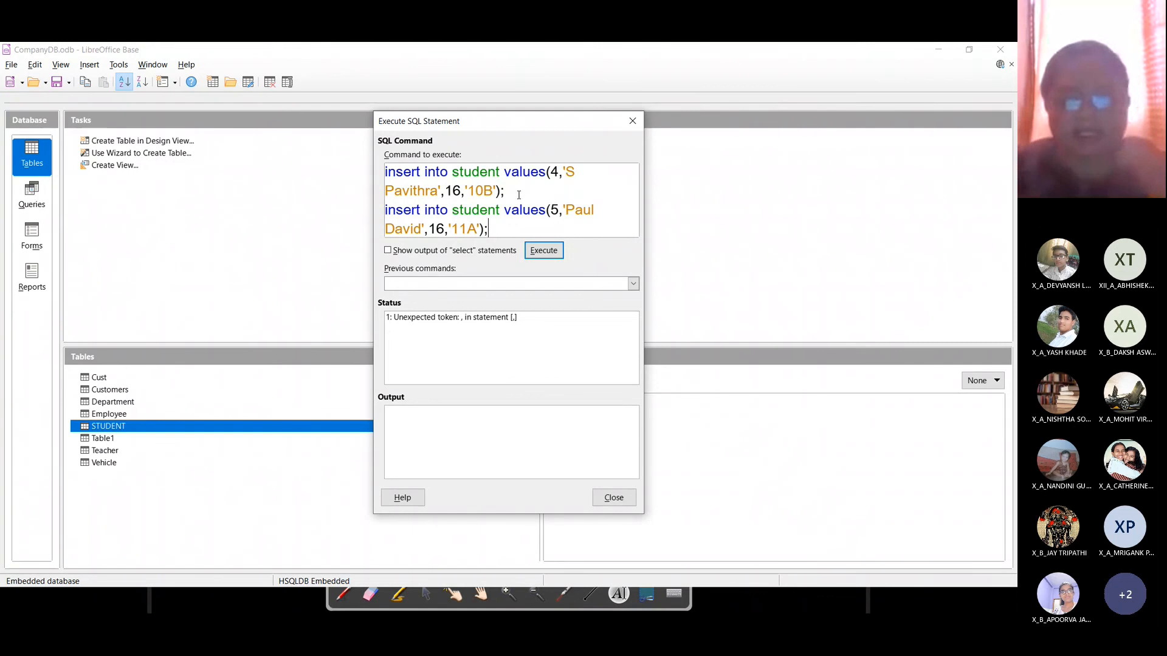
pyautogui.press('Up')
pyautogui.press('Up')
pyautogui.press('Up')
pyautogui.press('Up')
pyautogui.press('Up')
pyautogui.press('Up')
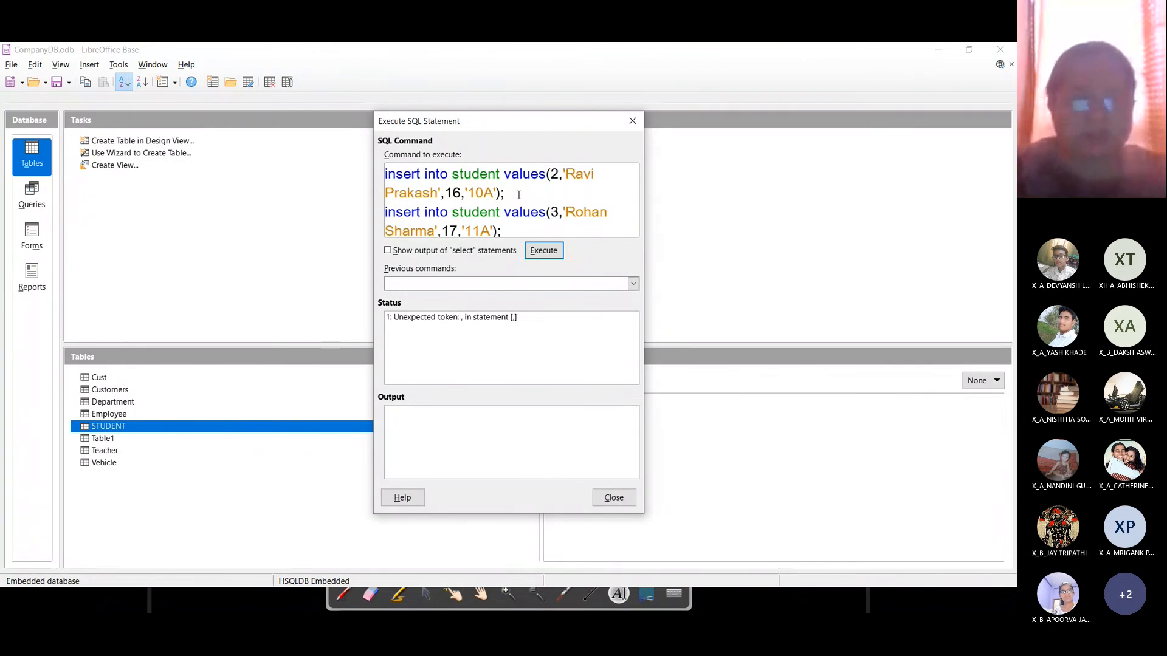
# Step: Execute the split inserts, dismiss the duplicate ROLLNO error, and confirm STUDENT holds only rows 1 and 2
pyautogui.click(543, 250)
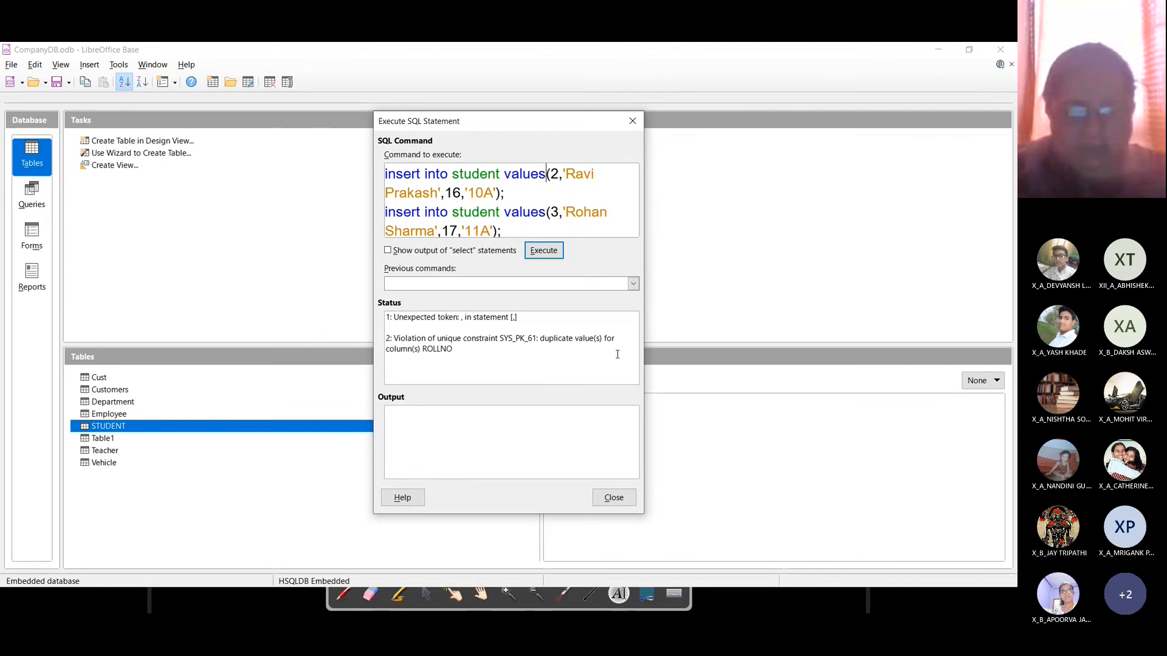
pyautogui.click(614, 498)
pyautogui.doubleClick(101, 427)
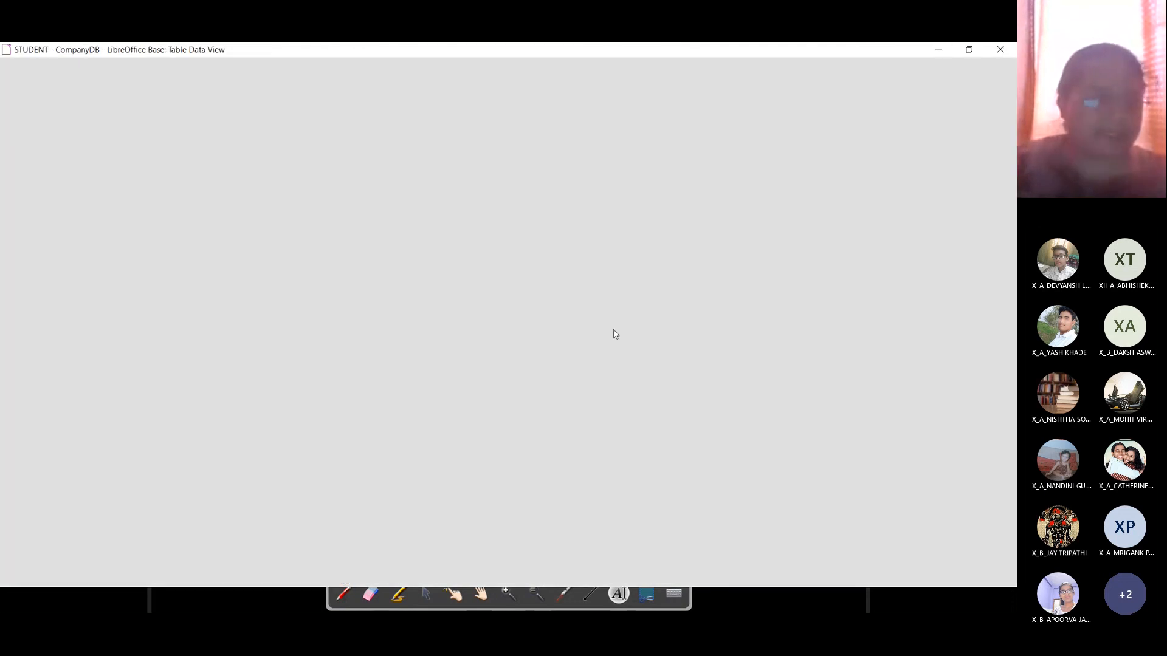
pyautogui.click(1000, 50)
pyautogui.click(119, 65)
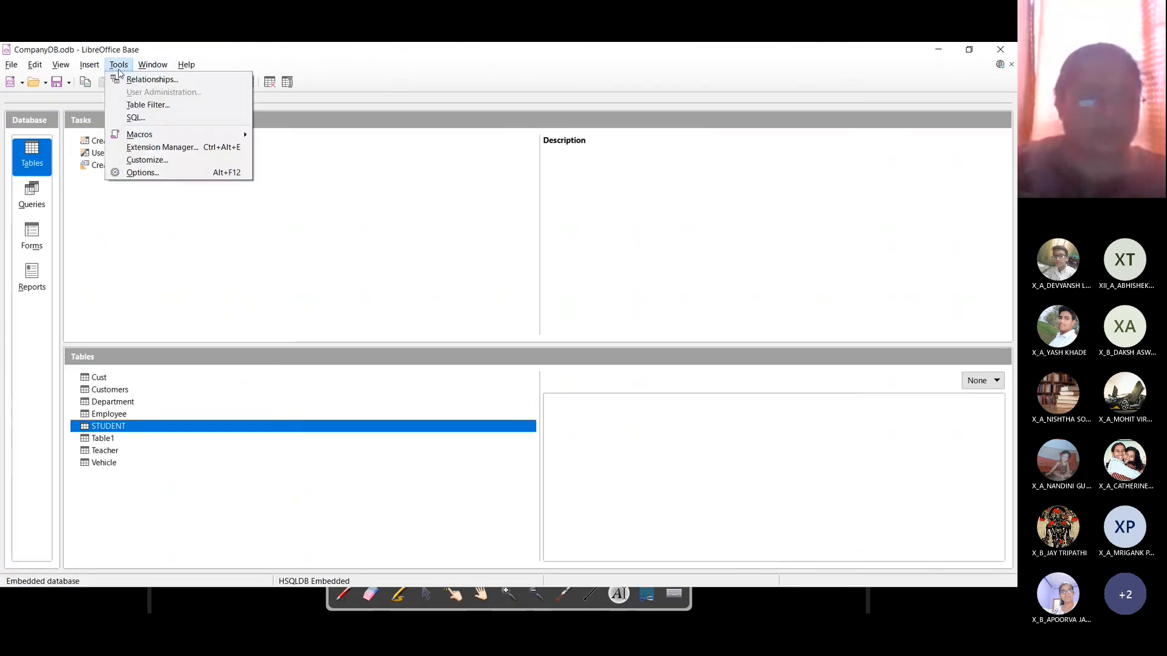
pyautogui.click(131, 116)
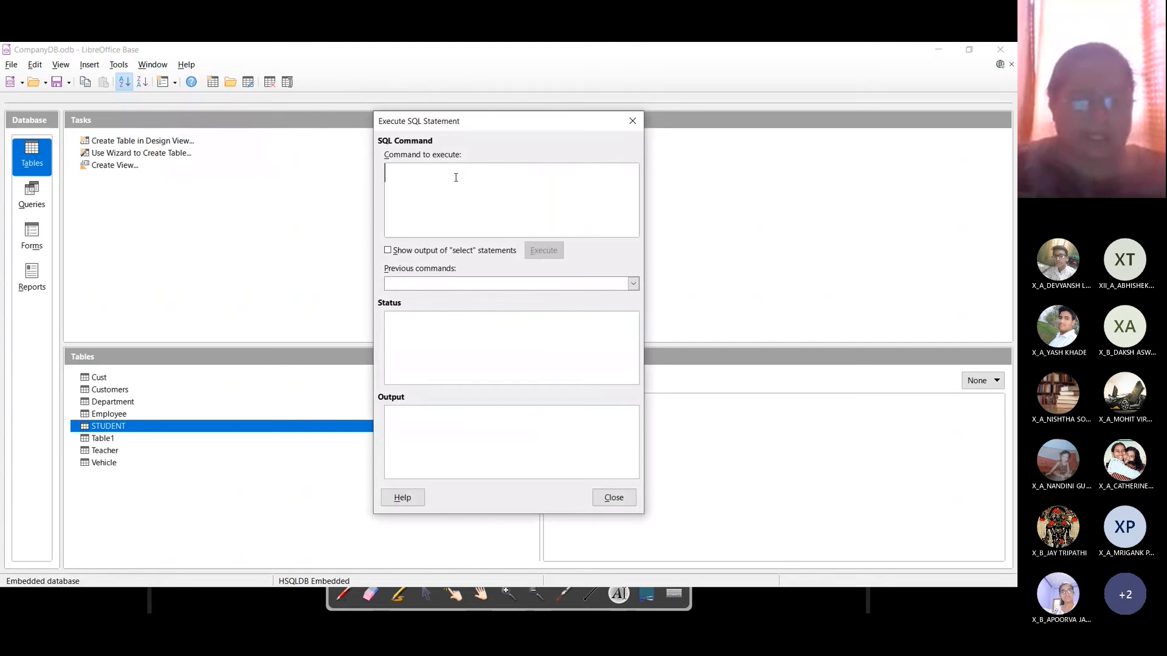
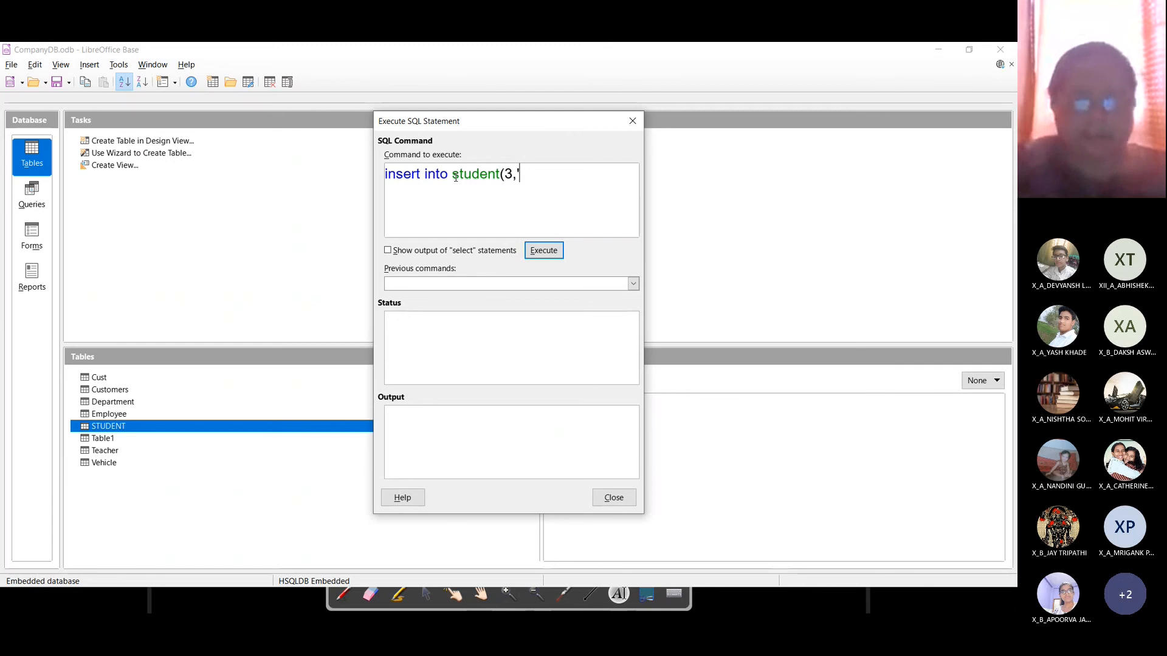
pyautogui.press('BackSpace')
pyautogui.press('BackSpace')
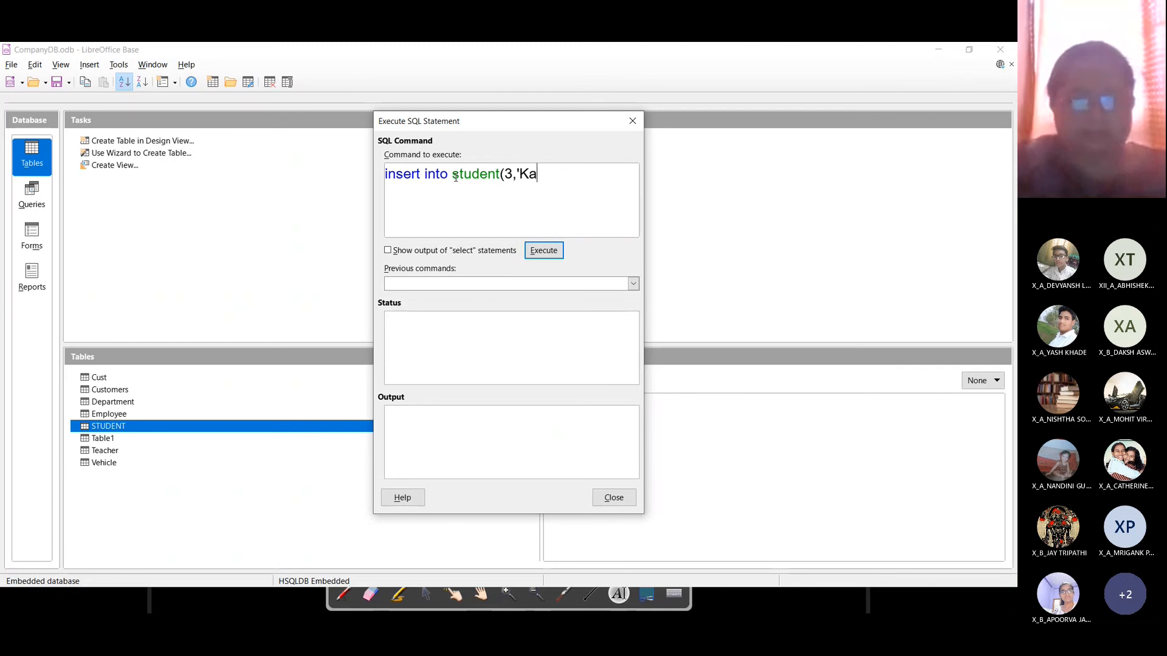
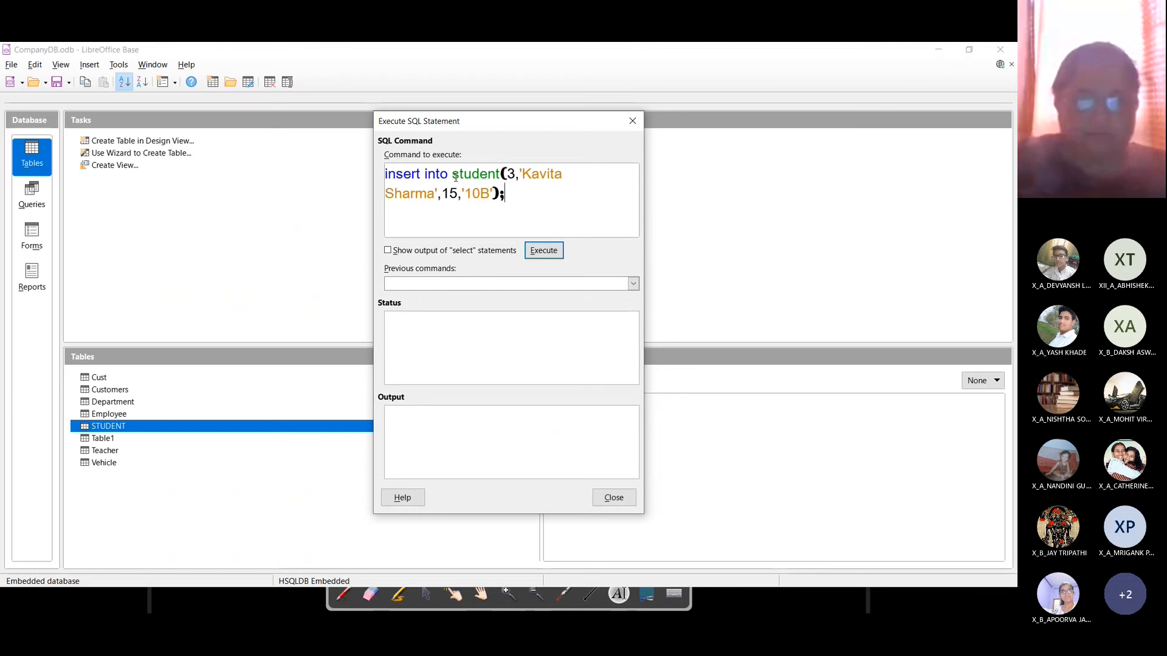
pyautogui.press('Return')
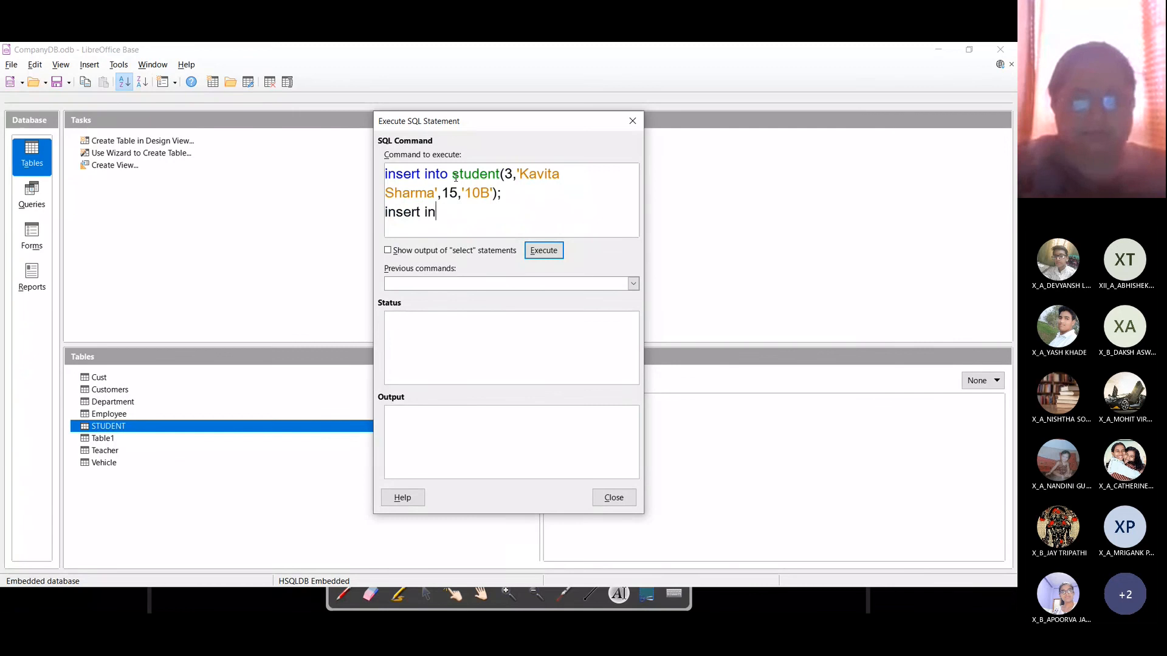
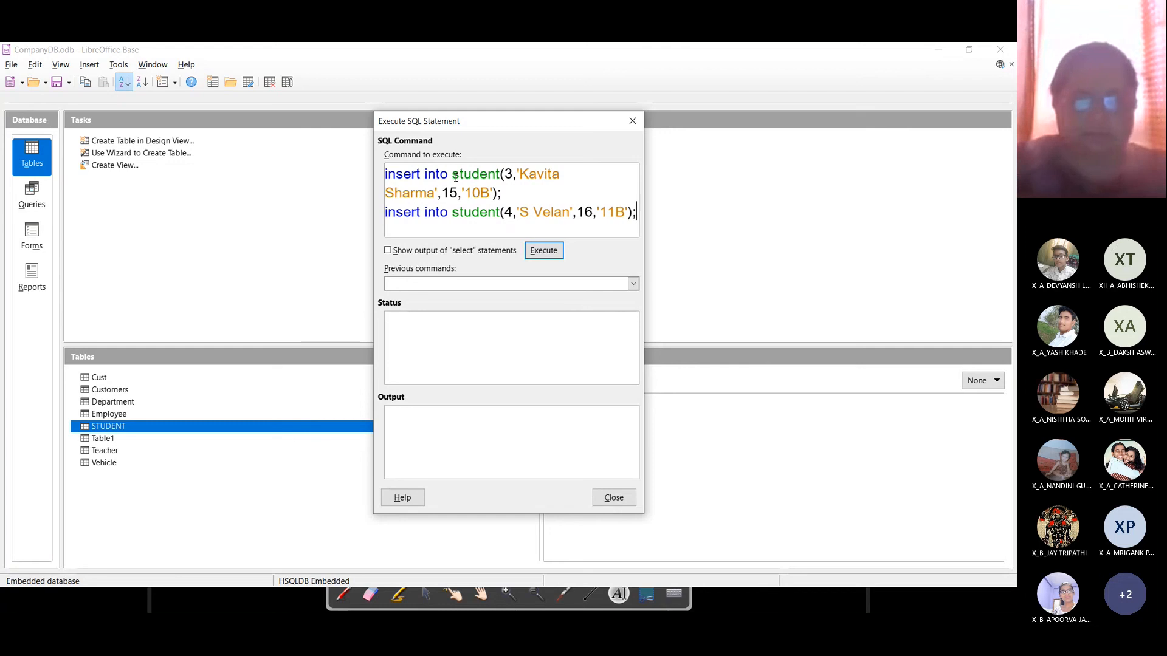
pyautogui.press('Return')
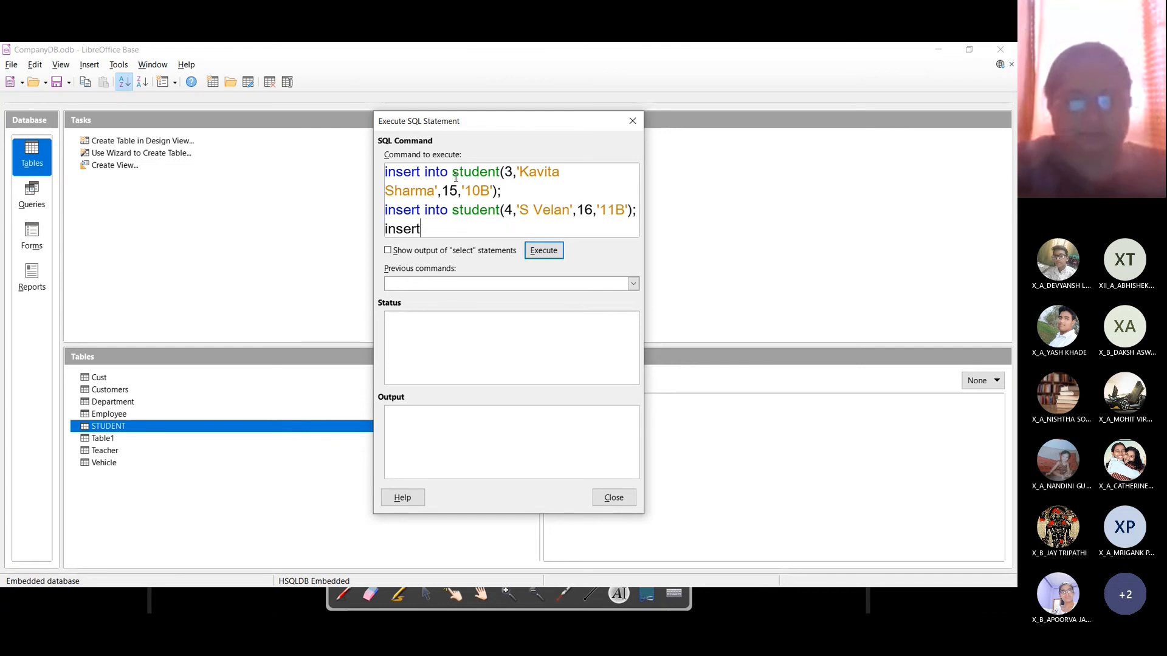
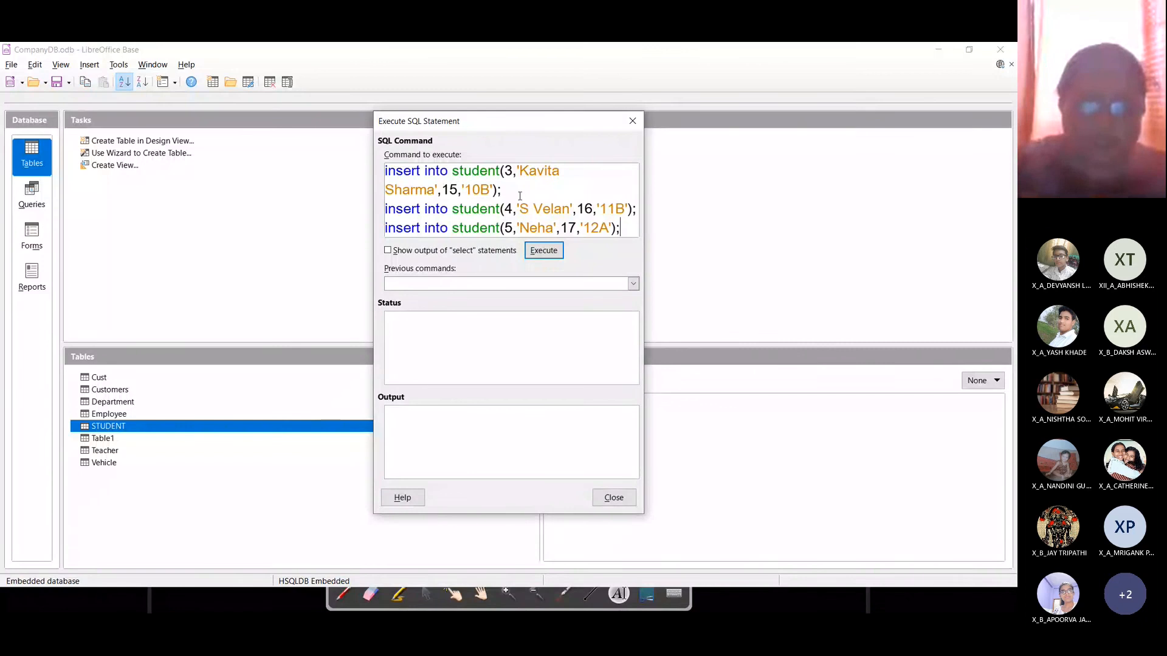
pyautogui.click(544, 250)
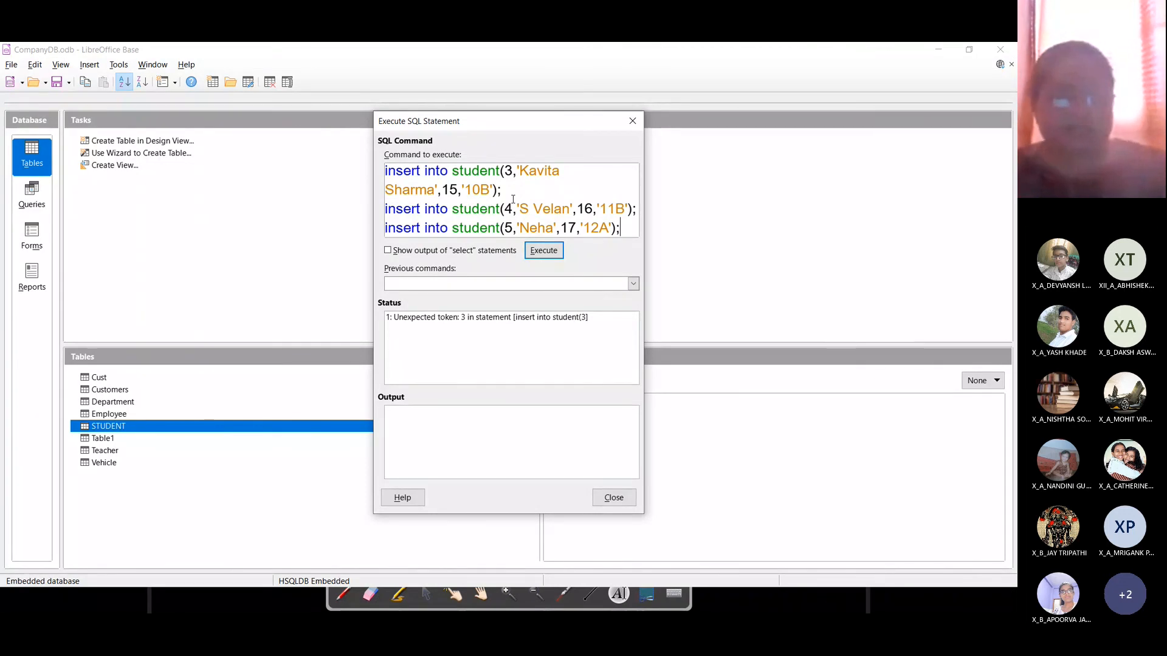
pyautogui.hotkey('alt', 'Tab')
pyautogui.press('Tab')
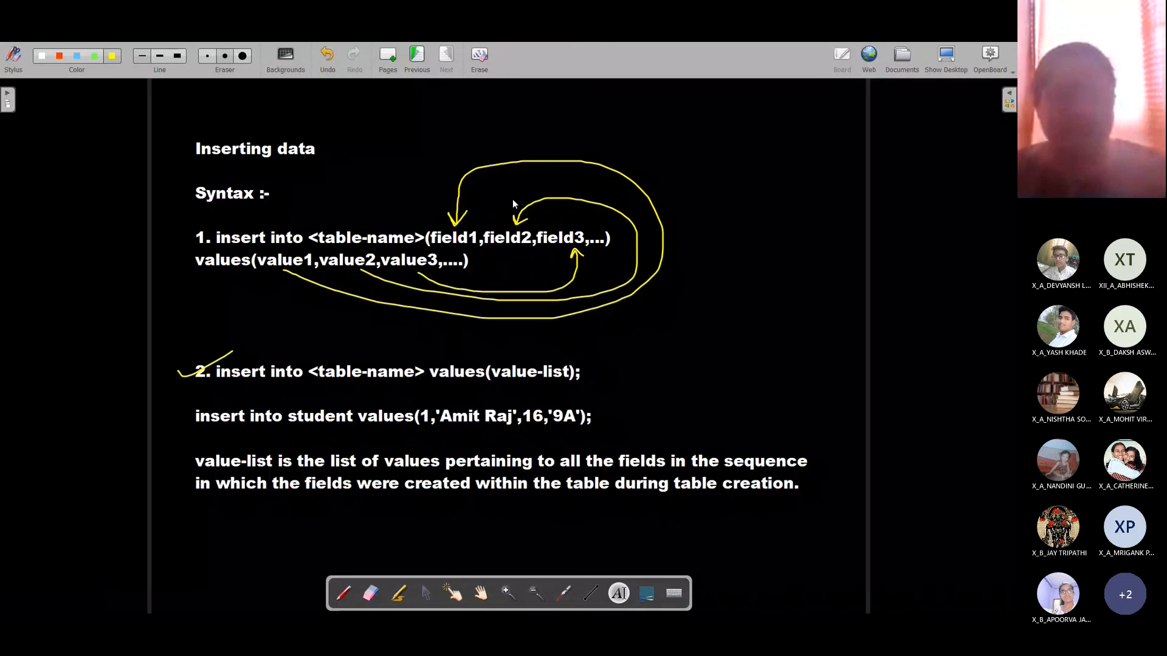
pyautogui.click(359, 419)
pyautogui.moveTo(399, 418); pyautogui.dragTo(414, 418)
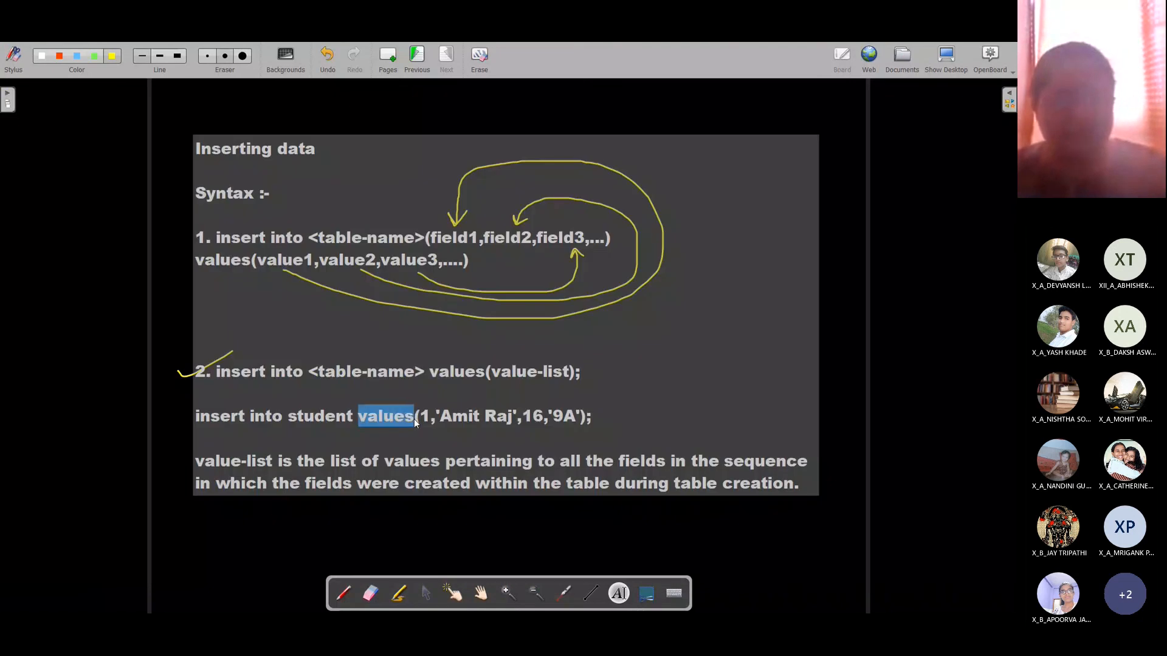
pyautogui.hotkey('alt', 'Tab')
# Step: Insert 'values' after student in all three INSERT lines, execute them successfully, and close the window
pyautogui.click(500, 166)
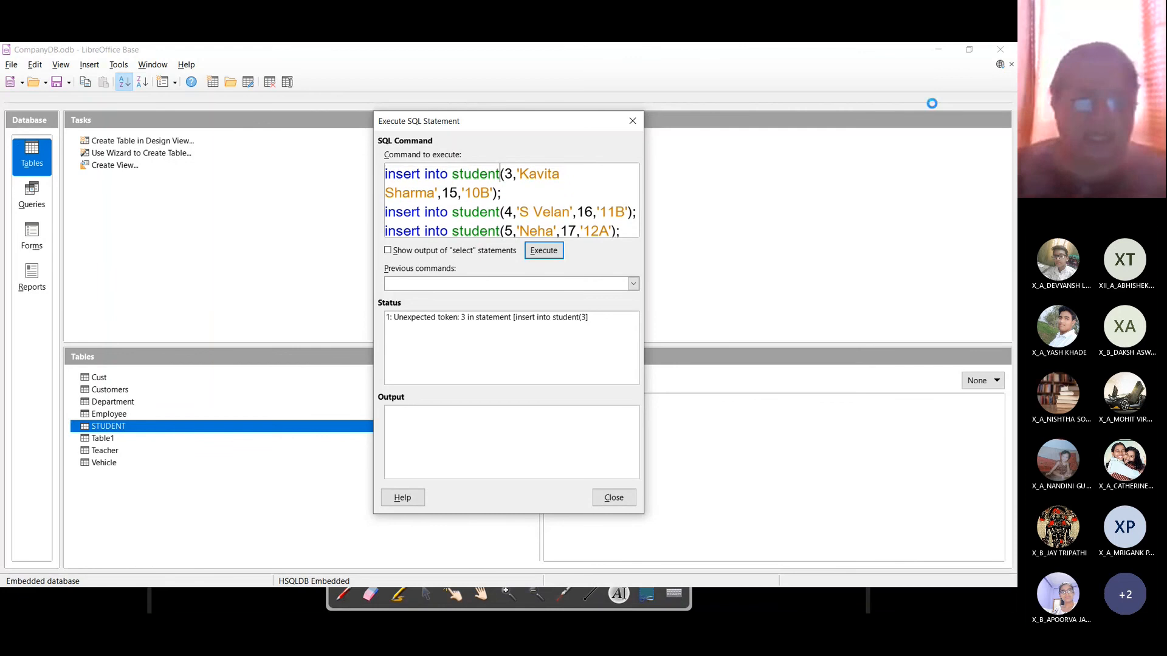
pyautogui.write('values')
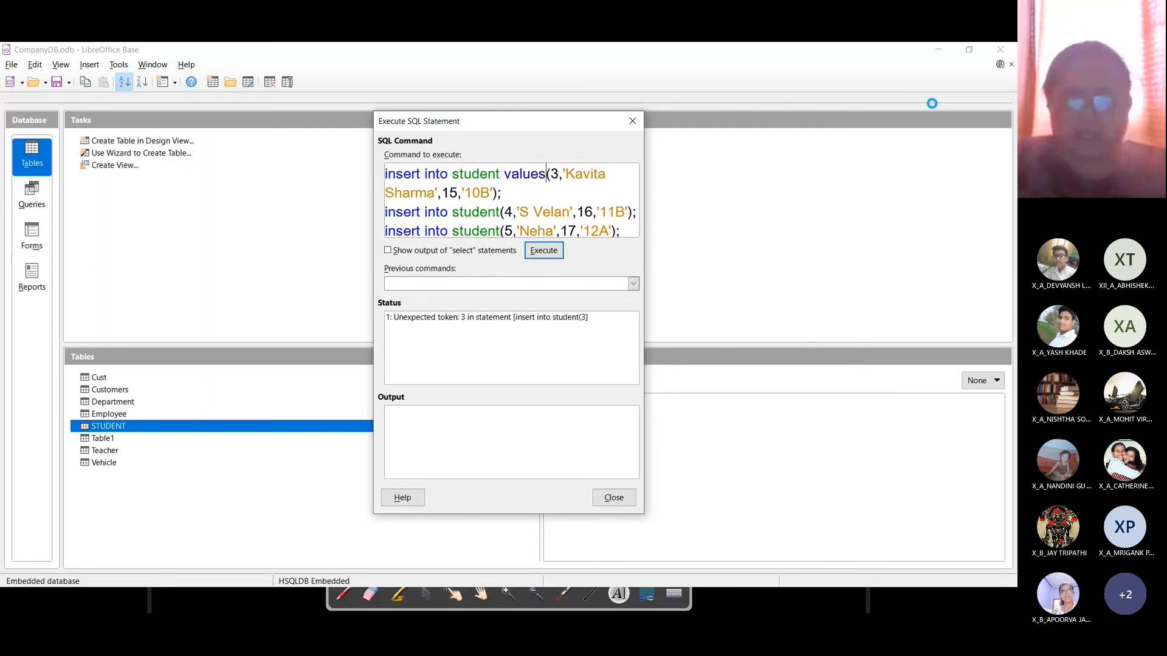
pyautogui.press('Down')
pyautogui.press('Left')
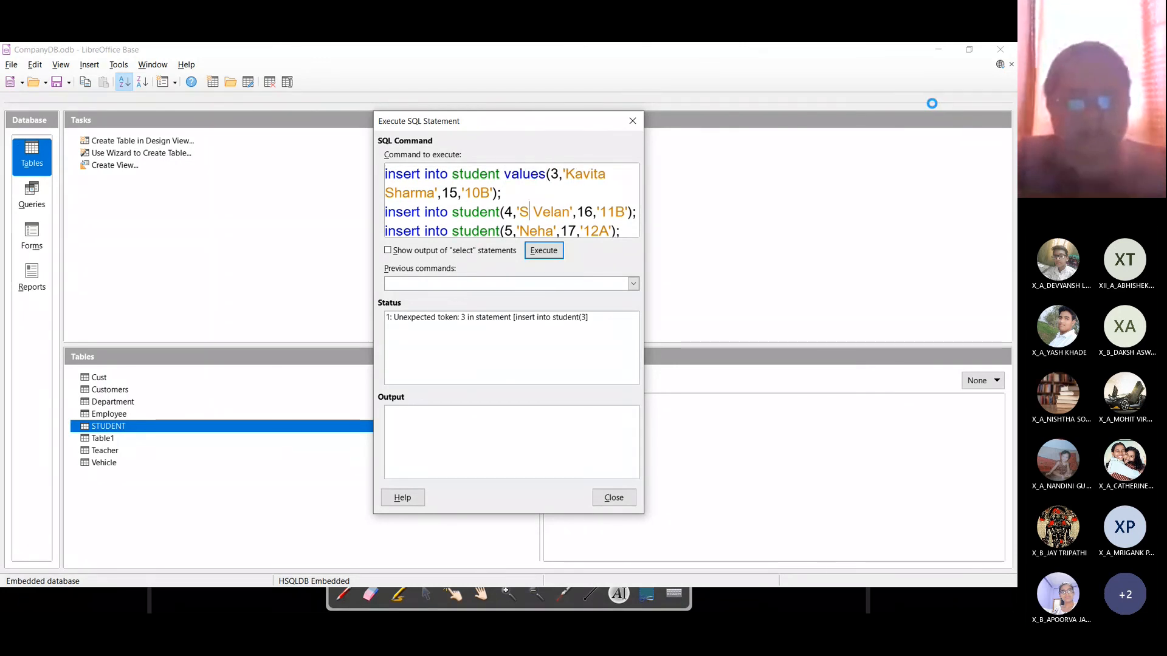
pyautogui.write('values')
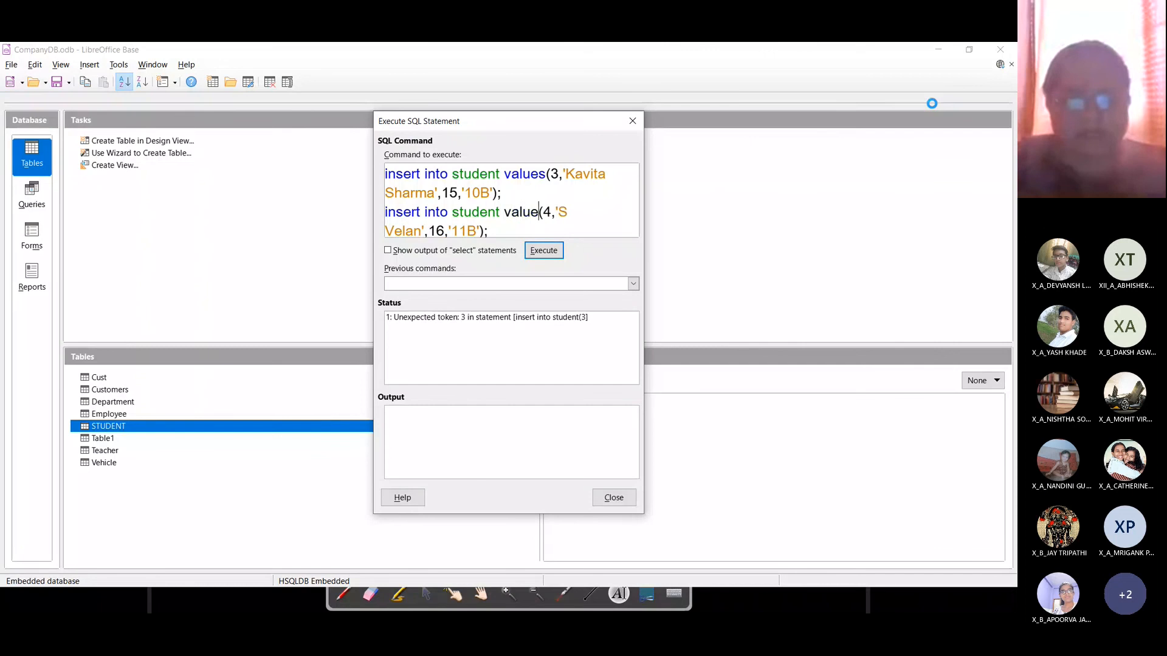
pyautogui.press('Down')
pyautogui.press('Down')
pyautogui.press('Left')
pyautogui.press('Left')
pyautogui.press('Left')
pyautogui.press('Left')
pyautogui.press('Left')
pyautogui.press('Left')
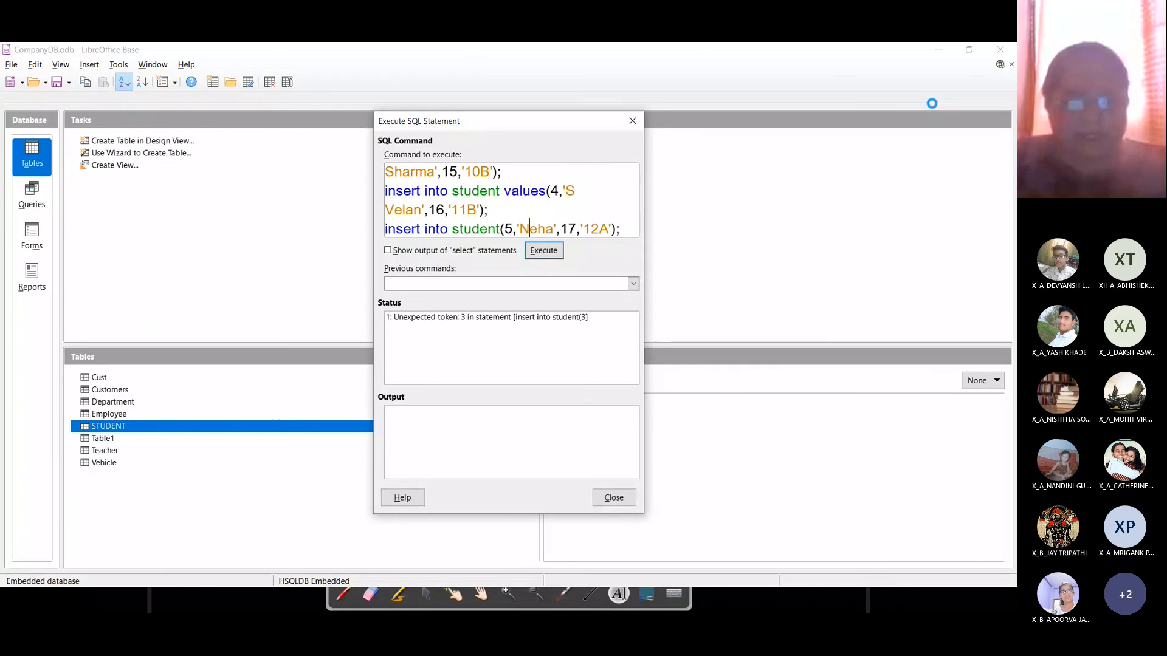
pyautogui.write('values')
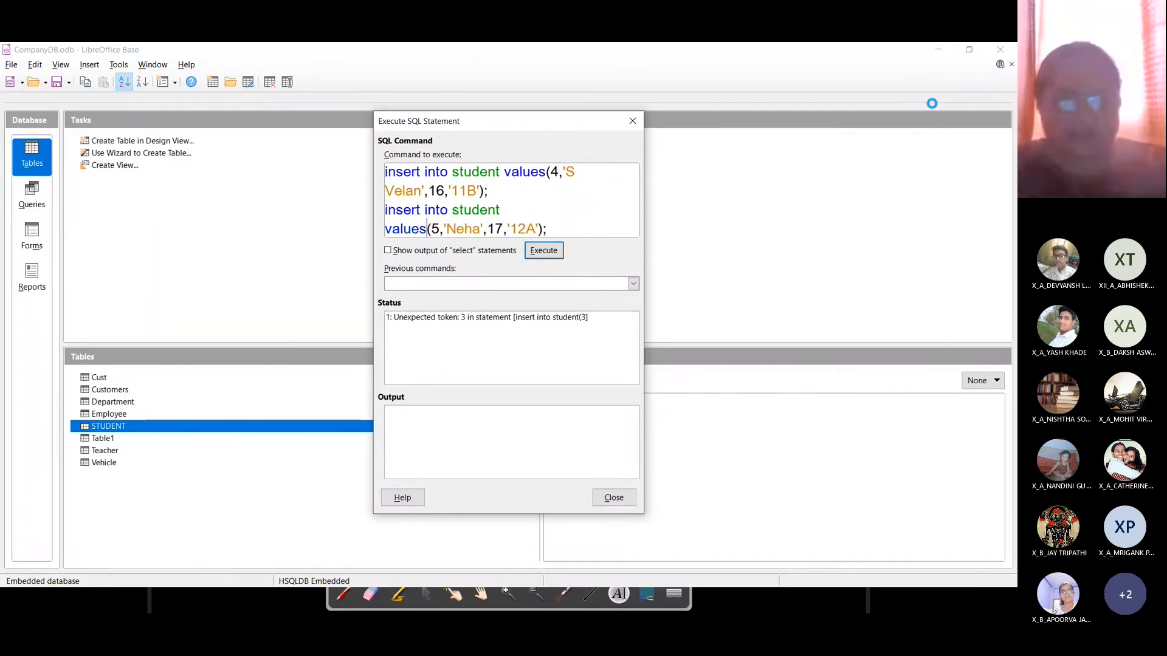
pyautogui.click(545, 256)
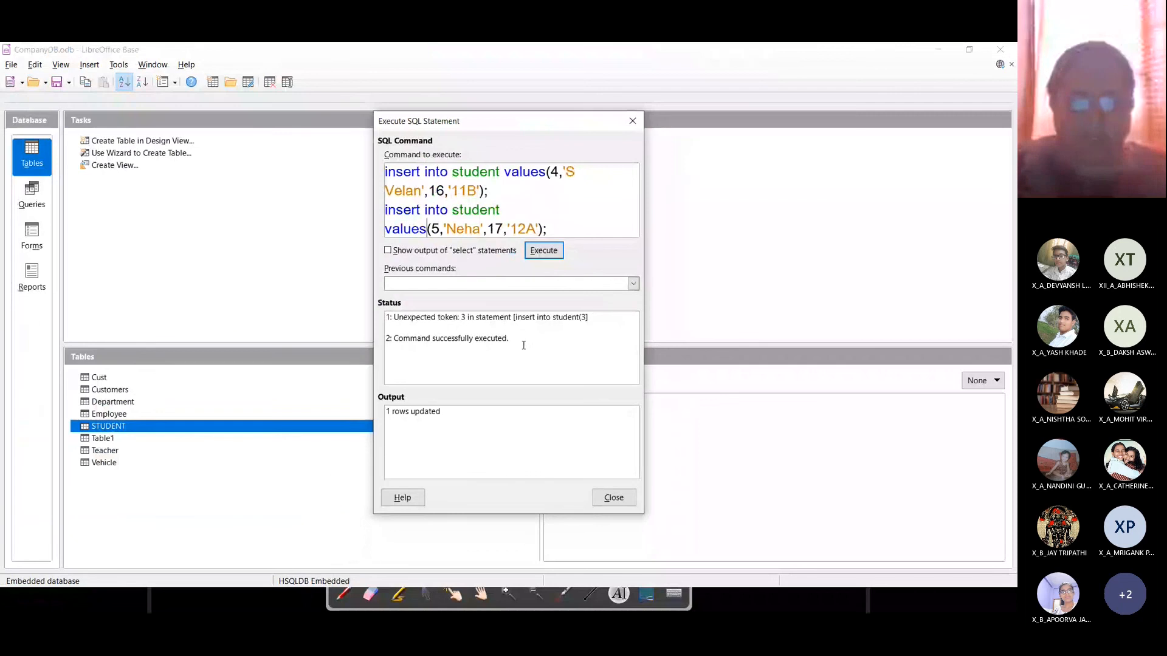
pyautogui.click(614, 498)
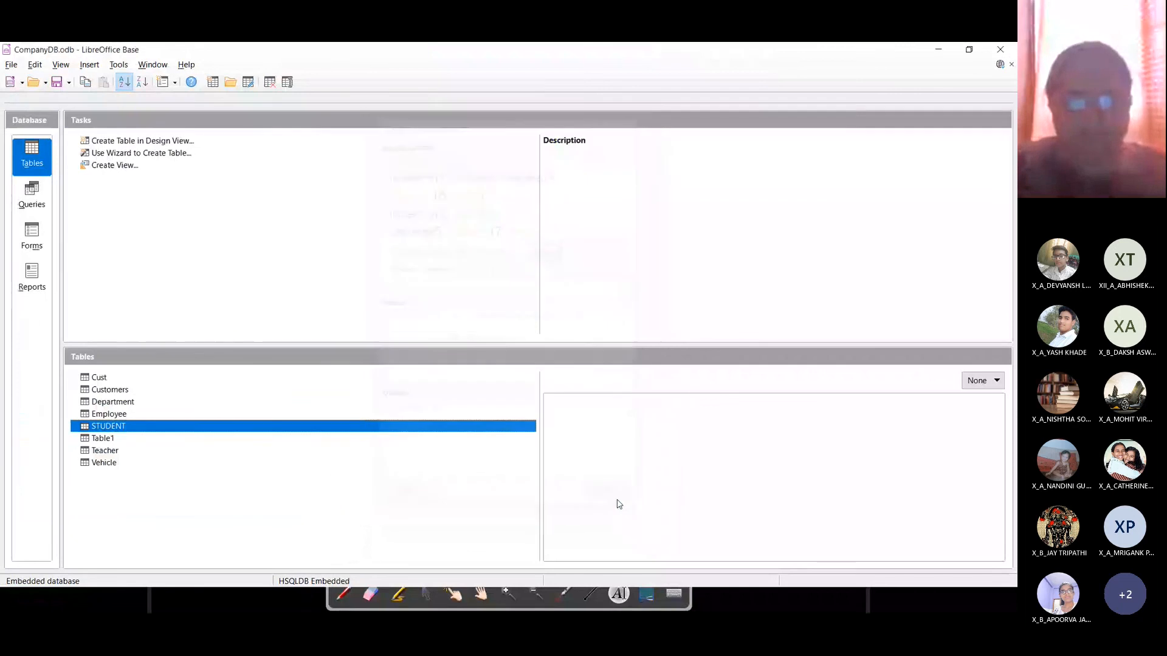
pyautogui.doubleClick(103, 427)
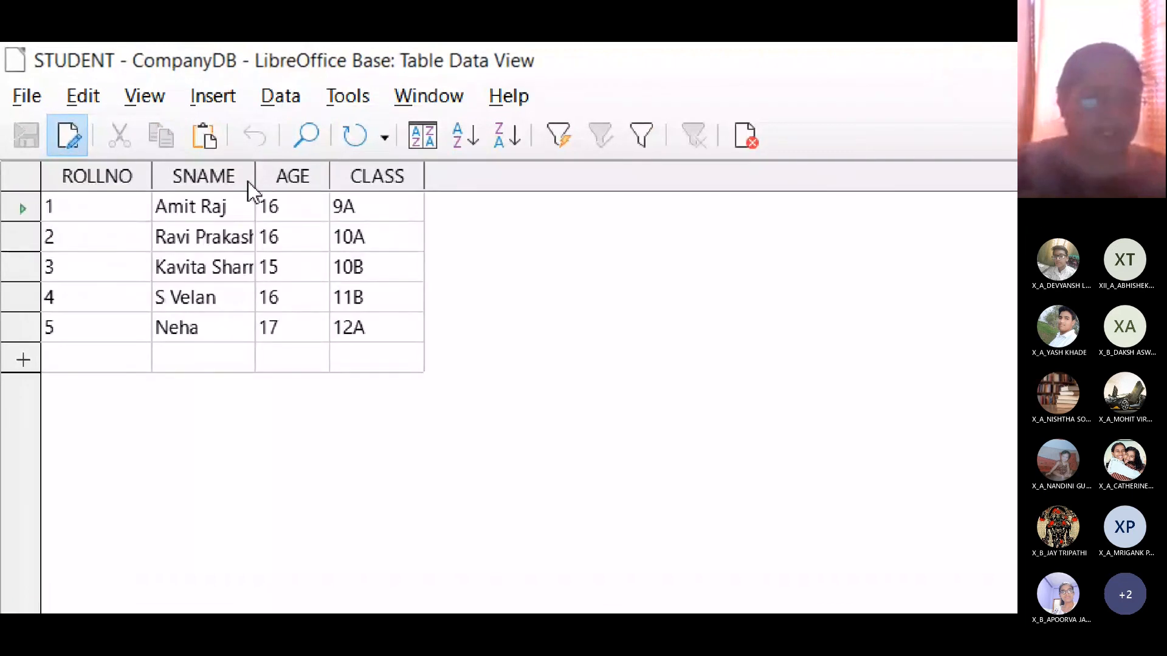
pyautogui.moveTo(256, 176); pyautogui.dragTo(365, 173)
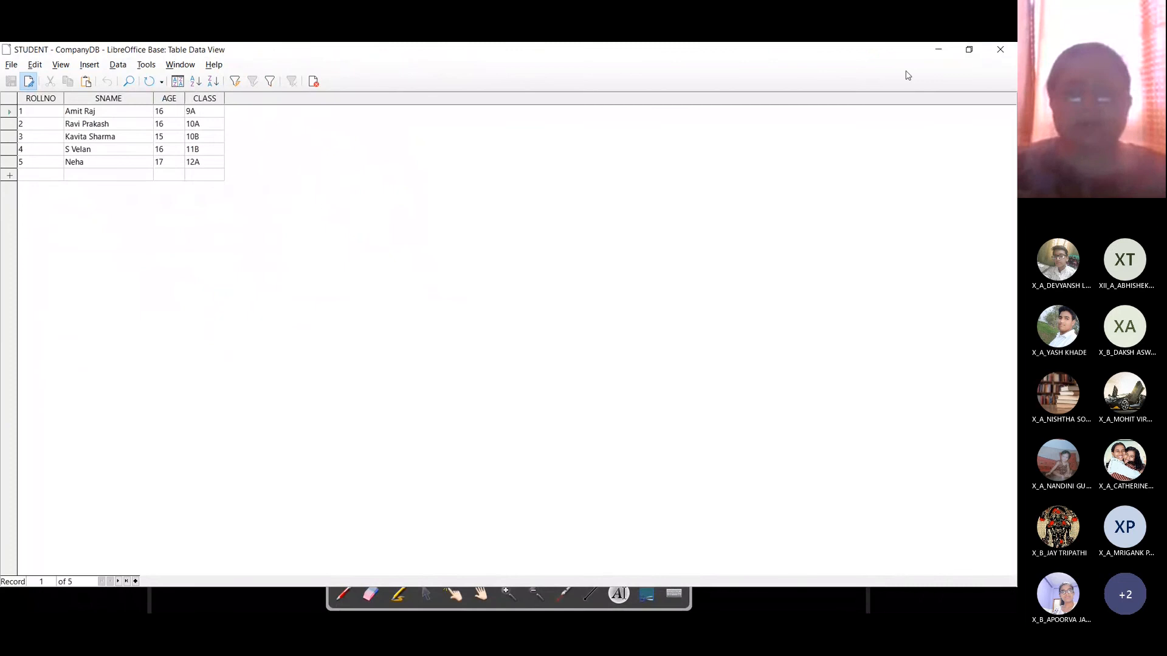
pyautogui.click(1001, 50)
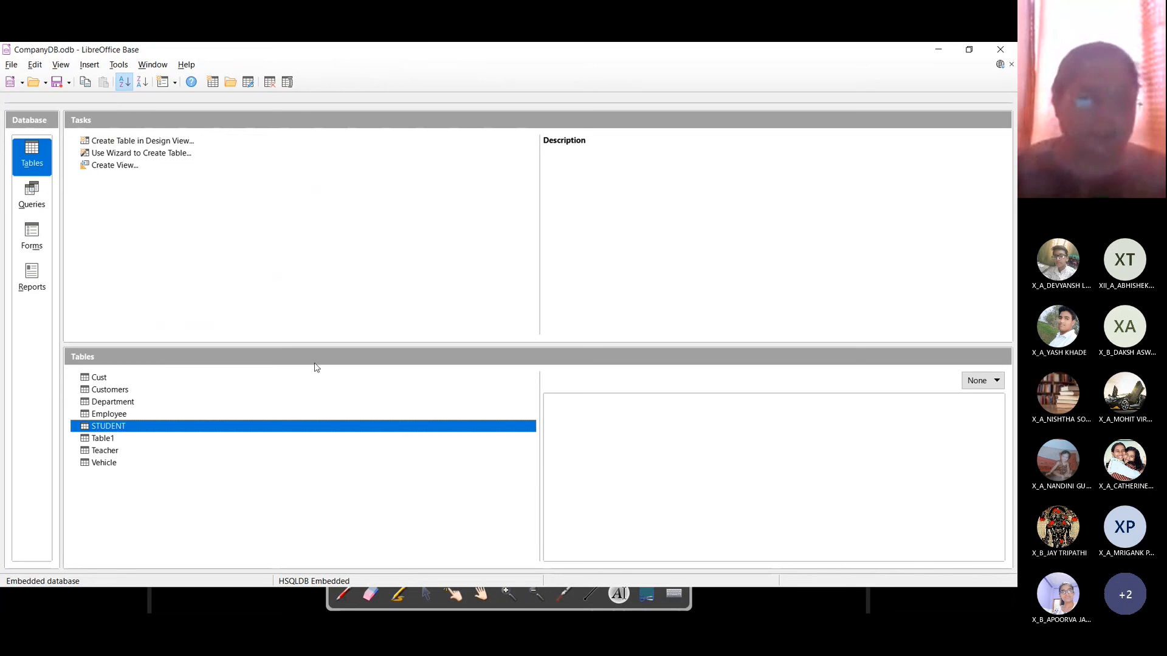
# Step: Delete Table1 from CompanyDB, confirm the deletion, and reselect the STUDENT table
pyautogui.click(94, 442)
pyautogui.rightClick(115, 440)
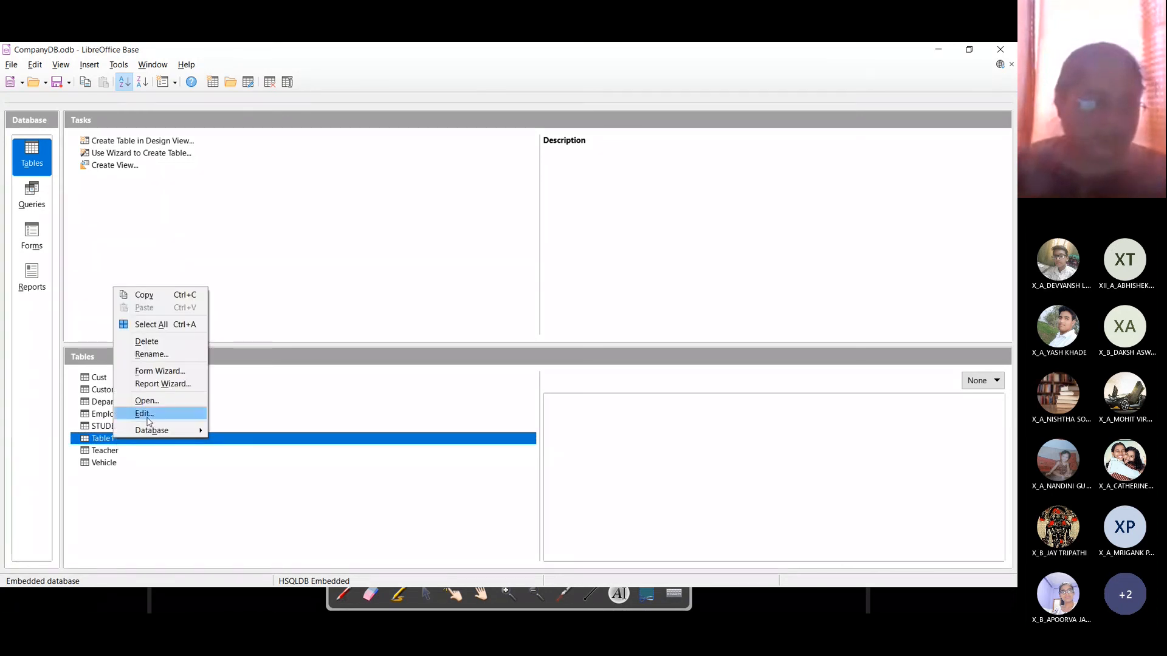
pyautogui.click(147, 342)
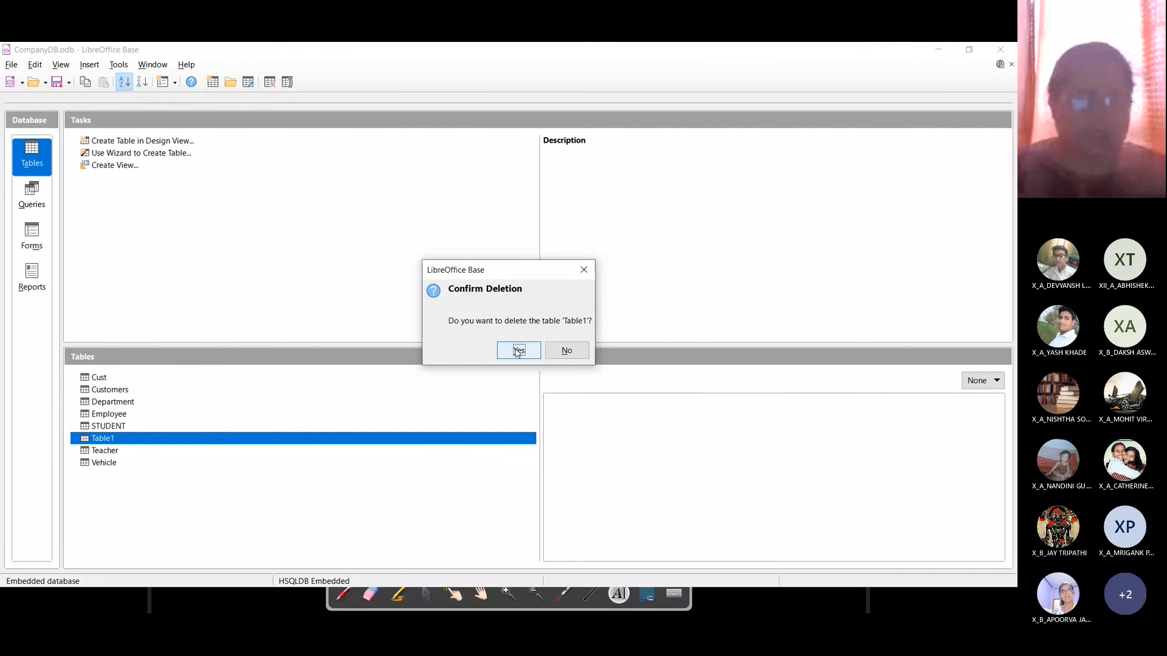
pyautogui.click(518, 350)
pyautogui.click(189, 424)
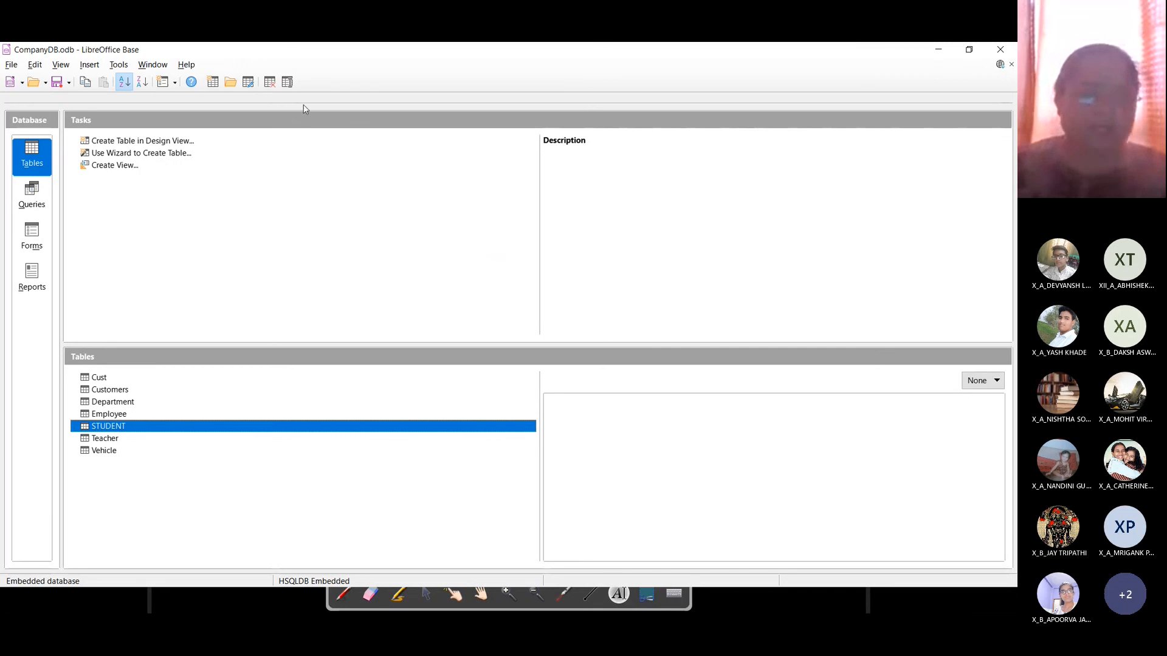
pyautogui.hotkey('alt', 'Tab')
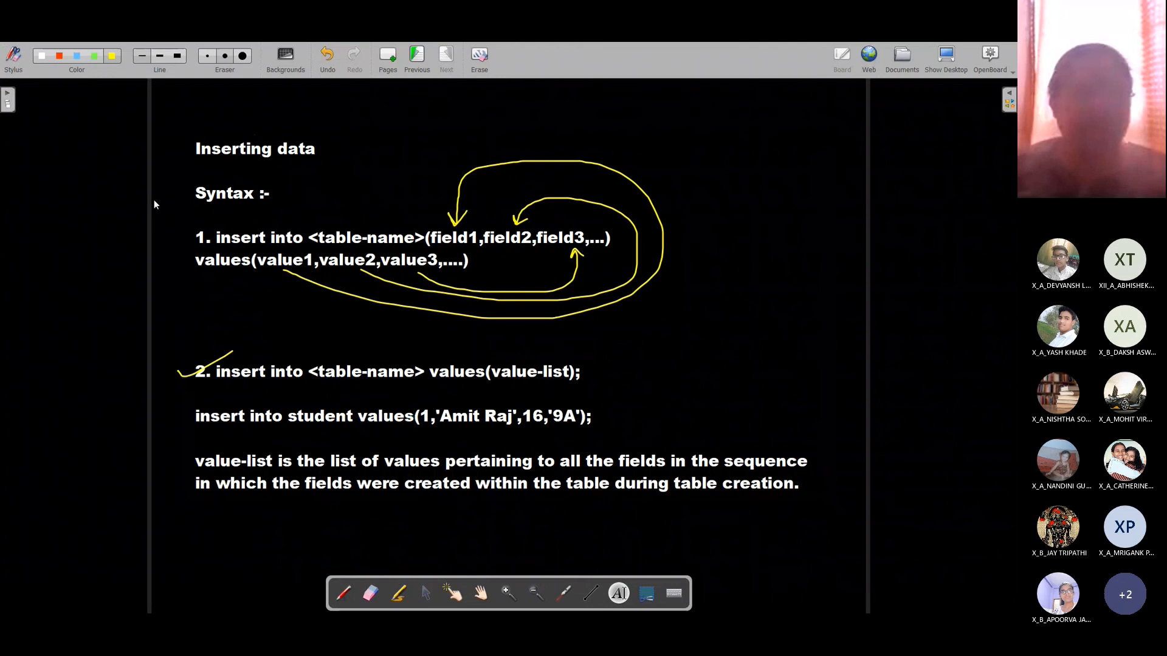
# Step: Remove the stray text box and create a wide text box on a new blank page
pyautogui.click(155, 199)
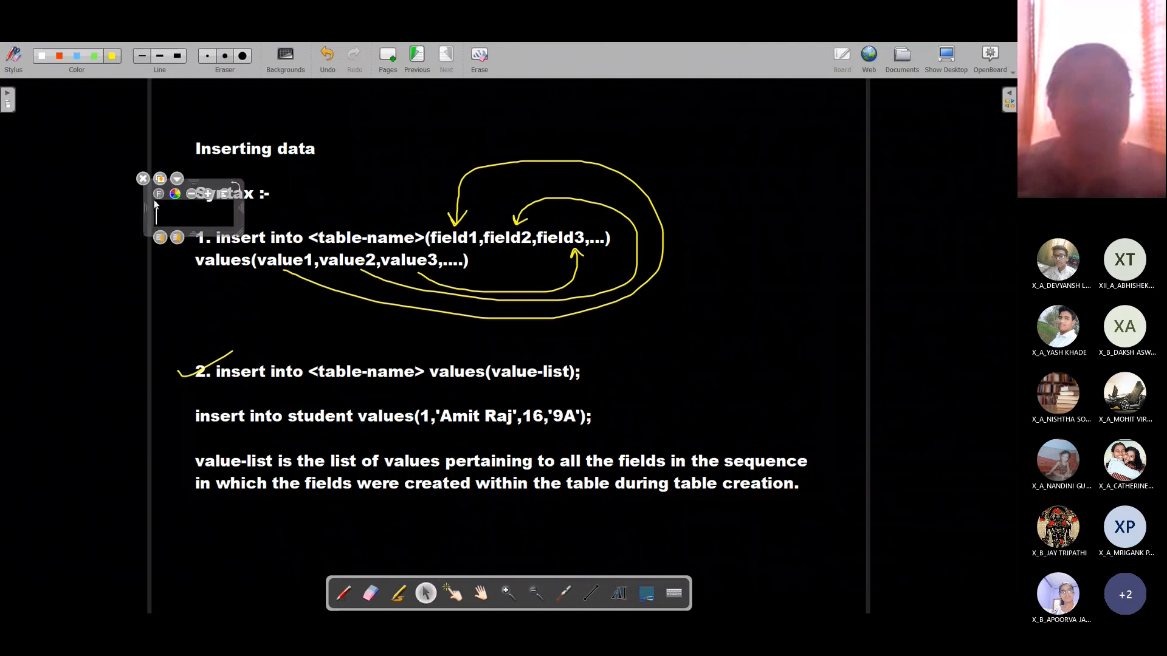
pyautogui.click(143, 178)
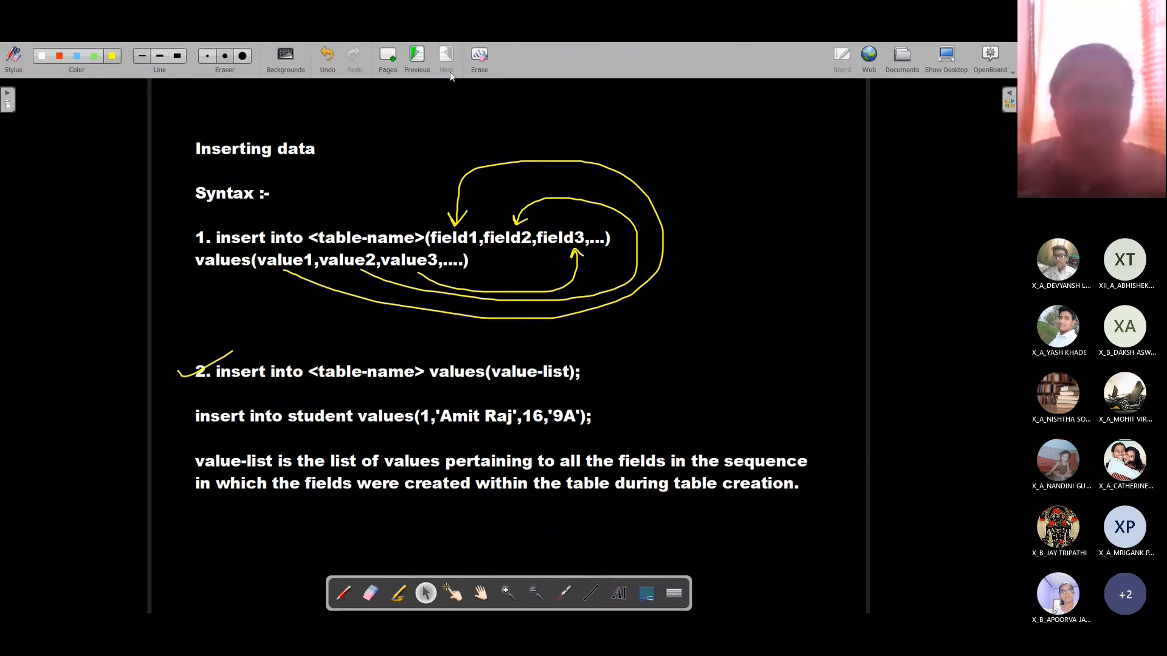
pyautogui.click(989, 67)
pyautogui.click(387, 59)
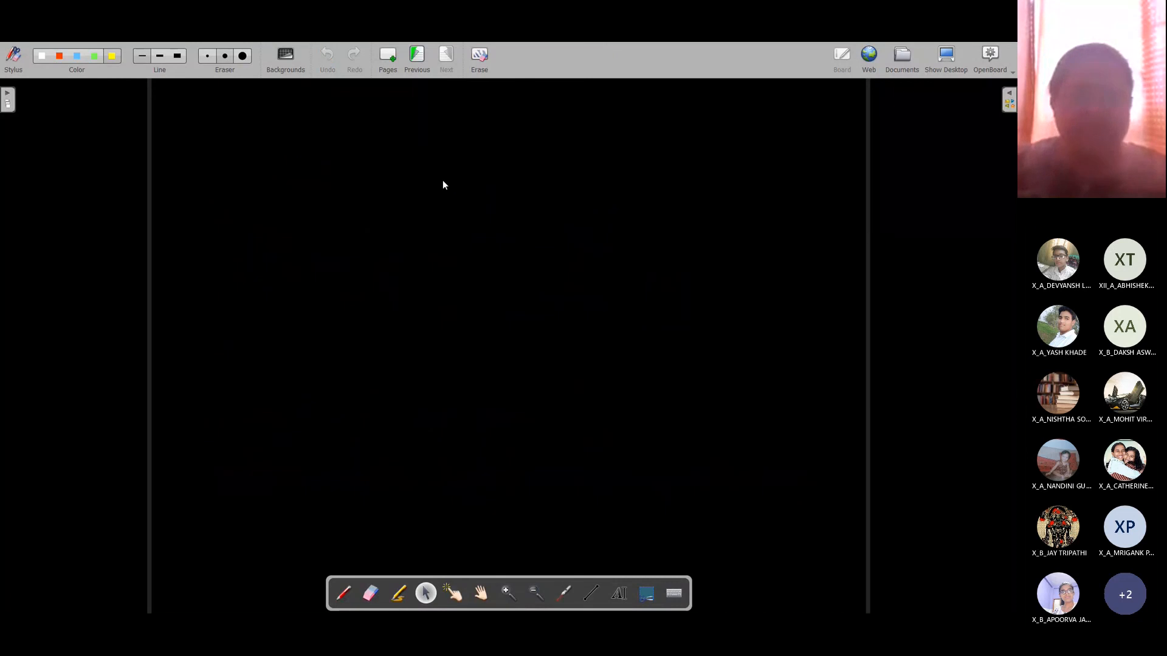
pyautogui.click(618, 593)
pyautogui.click(198, 141)
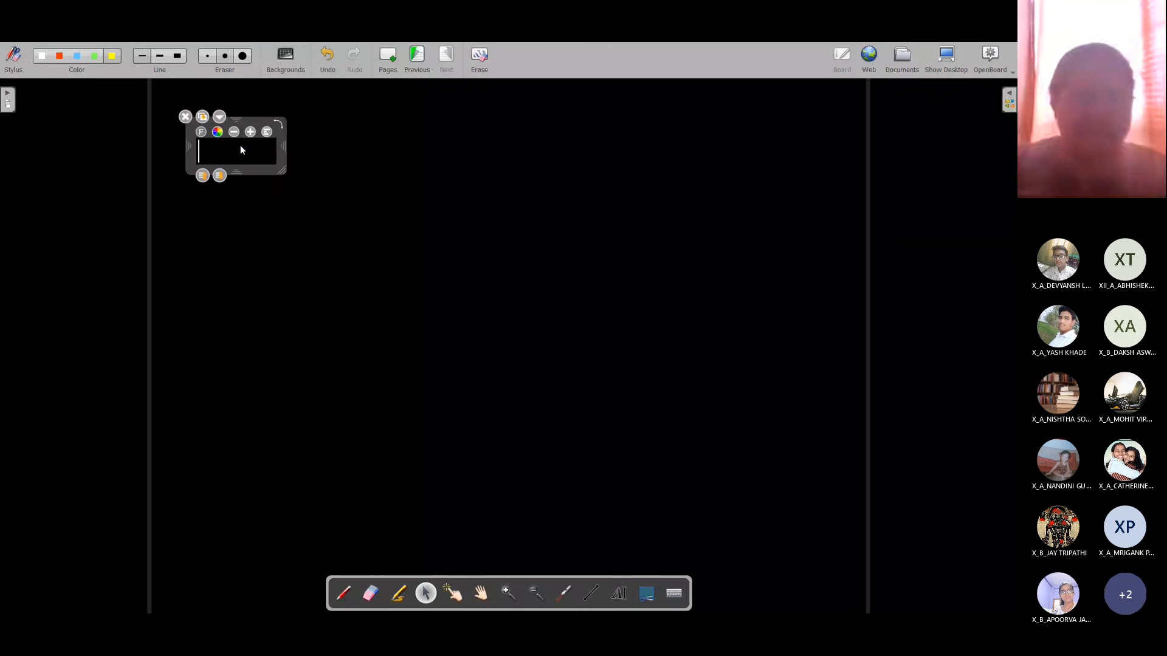
pyautogui.moveTo(284, 147); pyautogui.dragTo(770, 150)
pyautogui.click(565, 152)
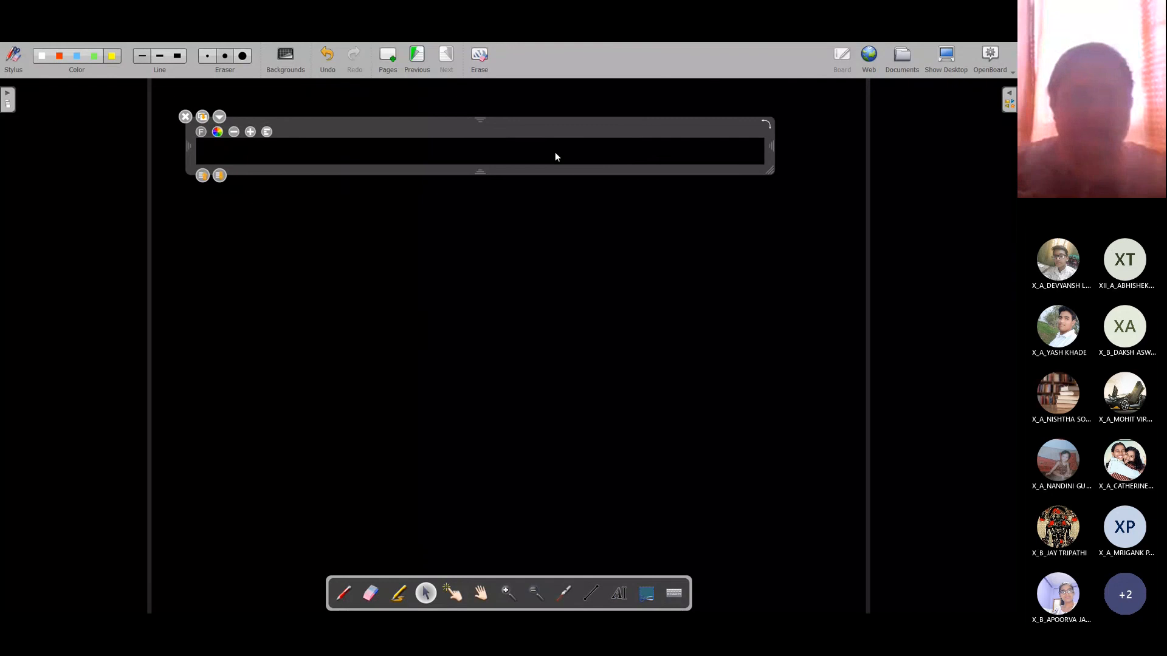
# Step: Type the lines 'To extract data from database:-', 'select command' and 'syntax :-'
pyautogui.write('To ')
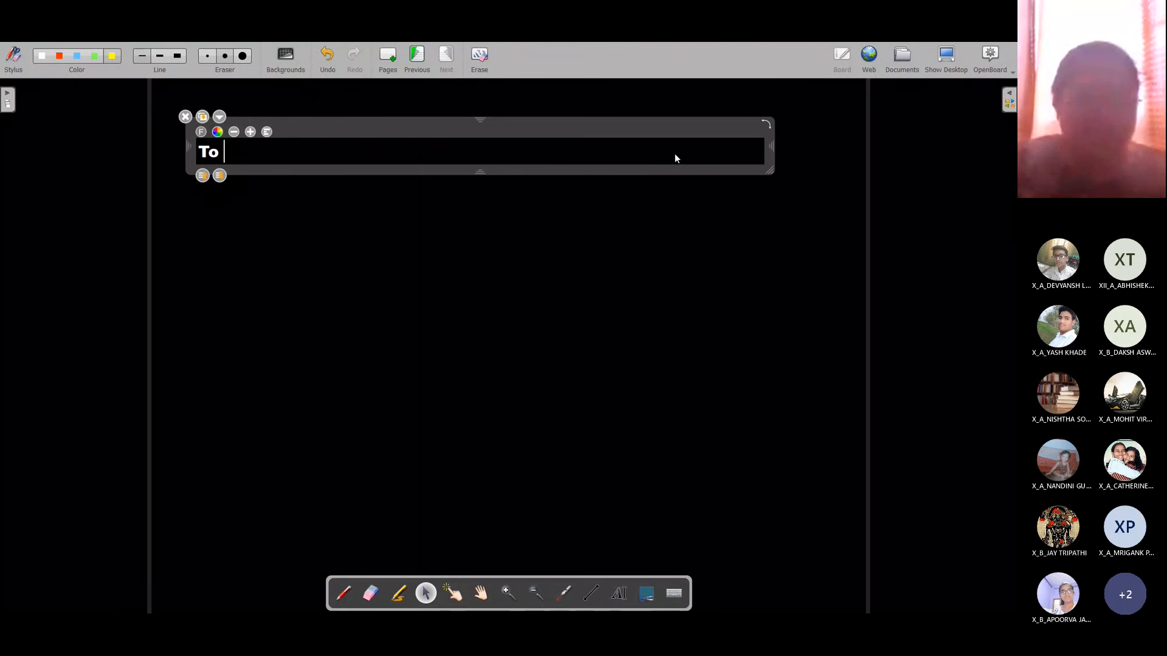
pyautogui.write('extract d')
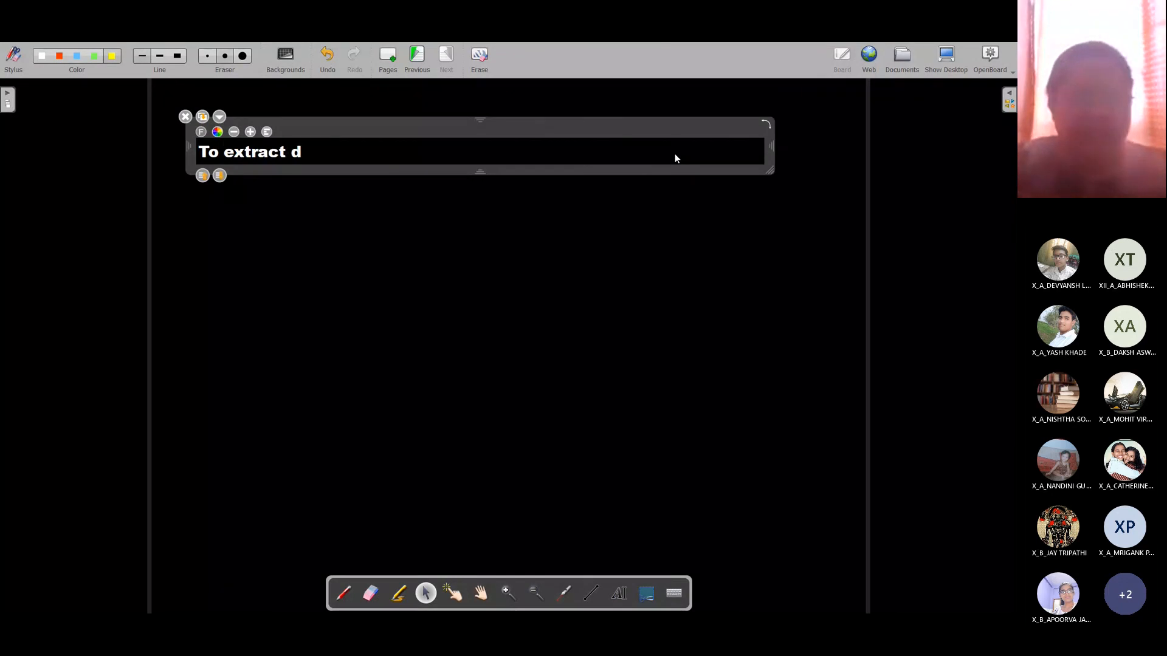
pyautogui.write('ata from d')
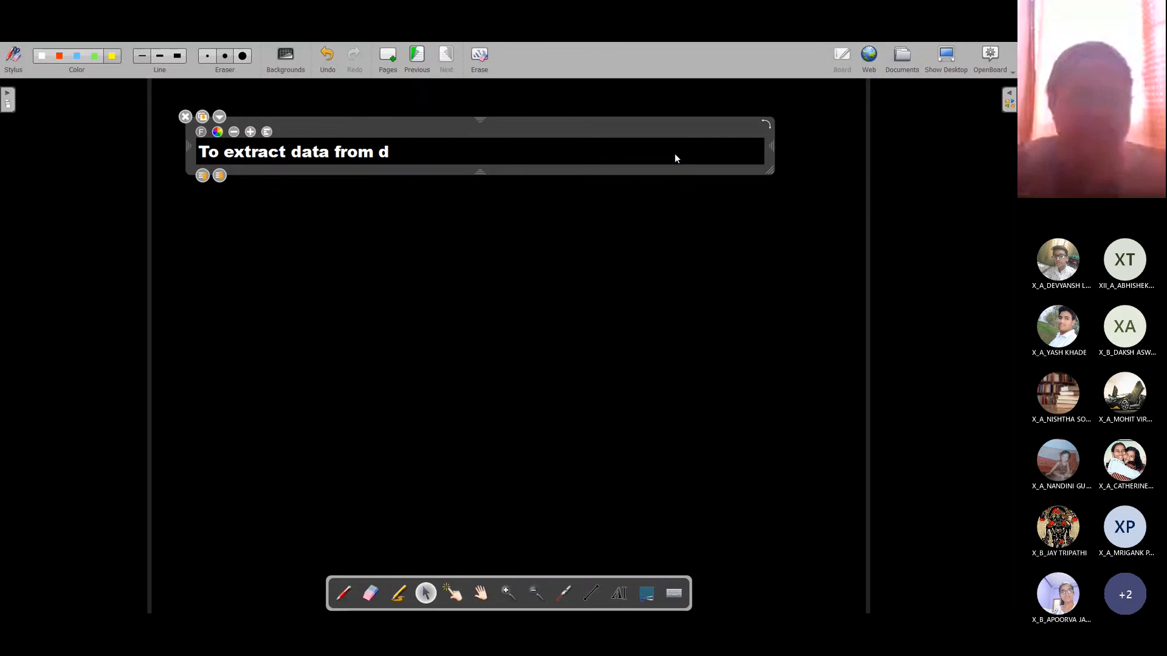
pyautogui.write('atabase:')
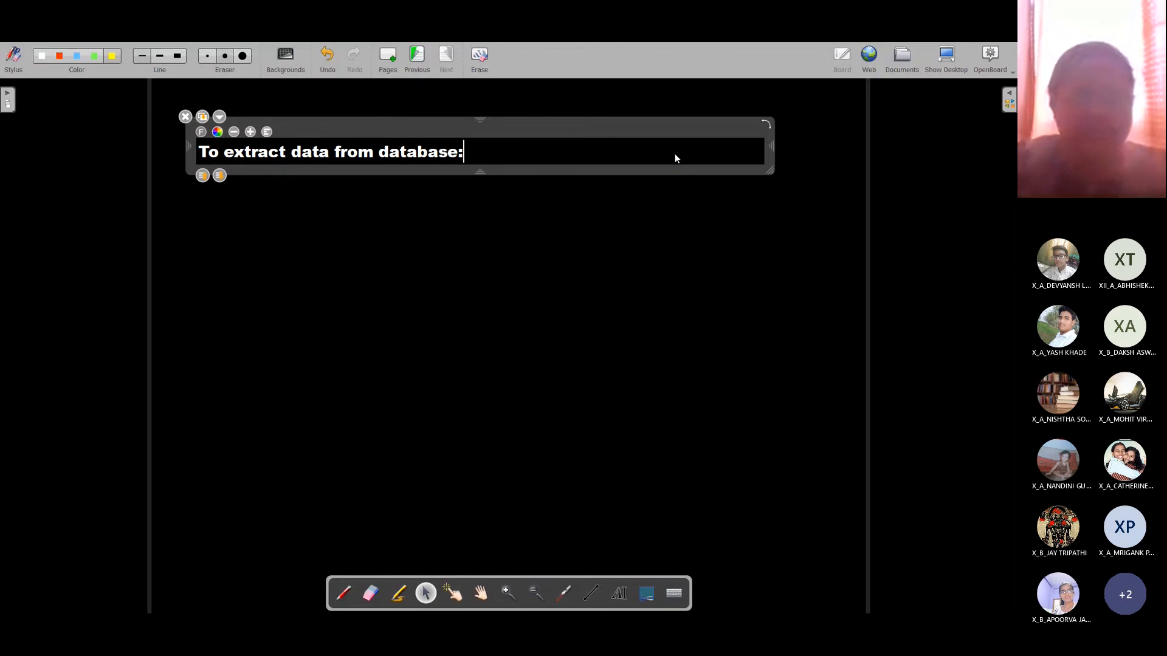
pyautogui.write('-')
pyautogui.press('Return')
pyautogui.press('Return')
pyautogui.write('select ')
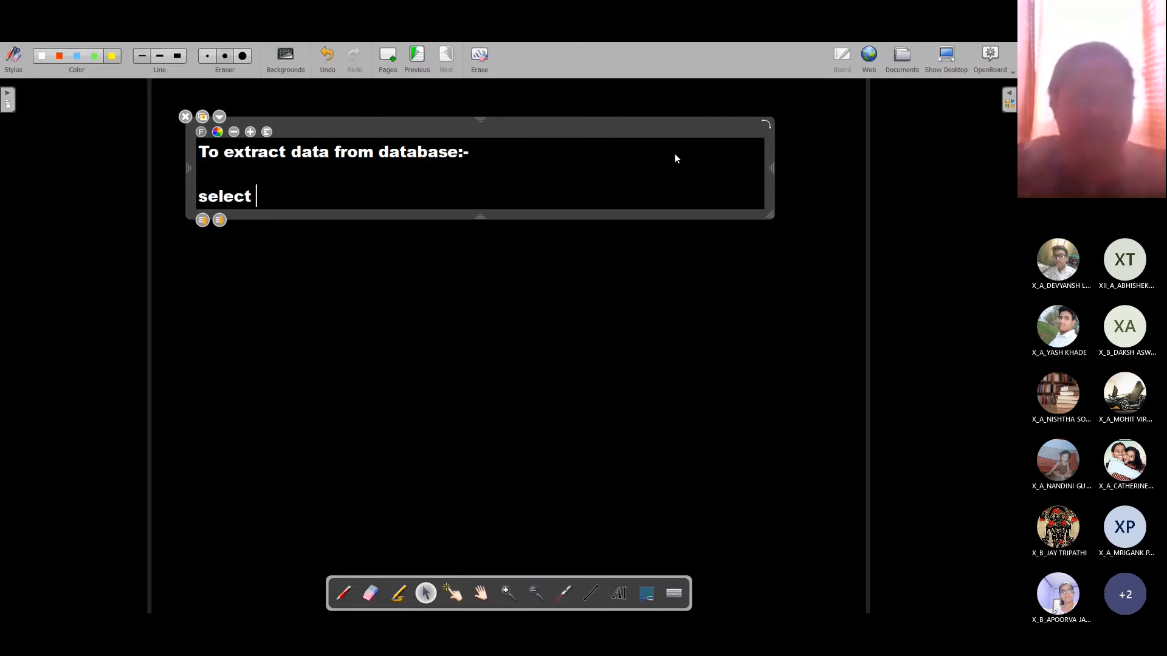
pyautogui.write('command')
pyautogui.press('Return')
pyautogui.press('Return')
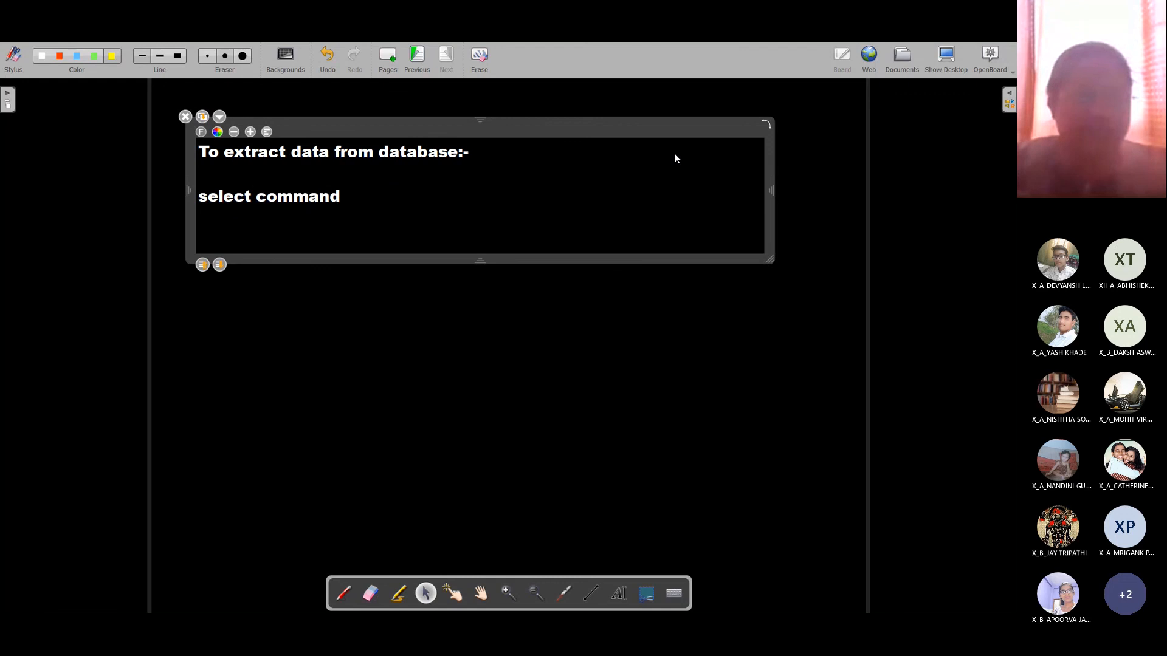
pyautogui.write('syntax')
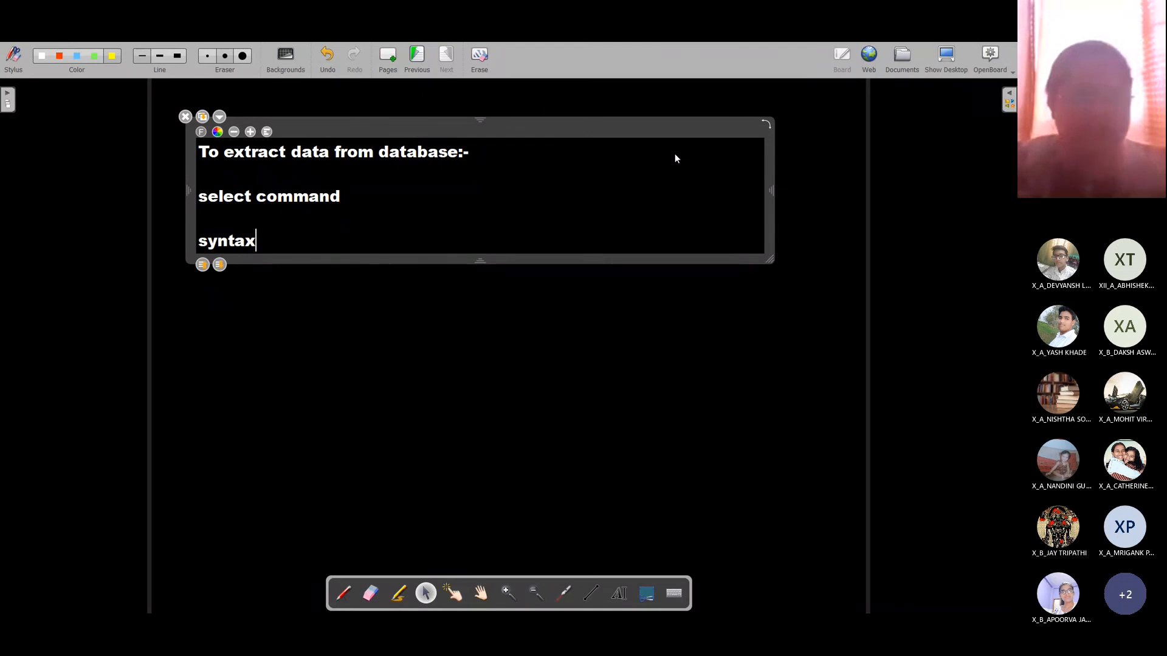
pyautogui.write(' :-')
pyautogui.press('Return')
pyautogui.press('Return')
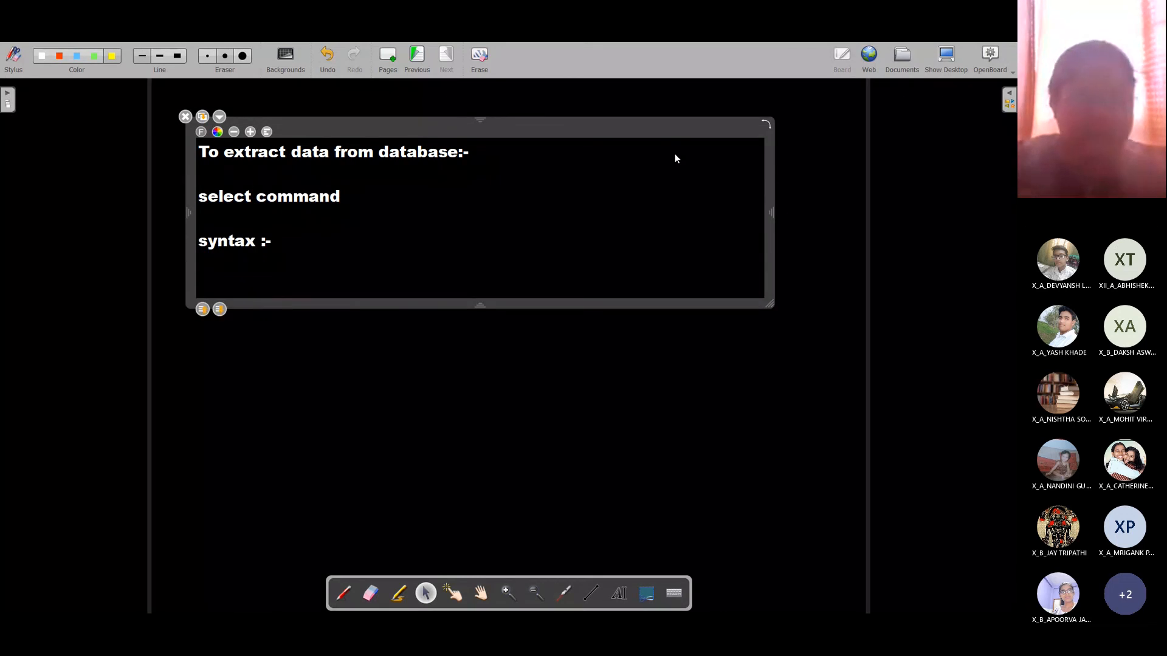
# Step: Write the syntax: select <column1>,<column2>,.... from <table1>,<table2>,... where <condition>;
pyautogui.write('select ')
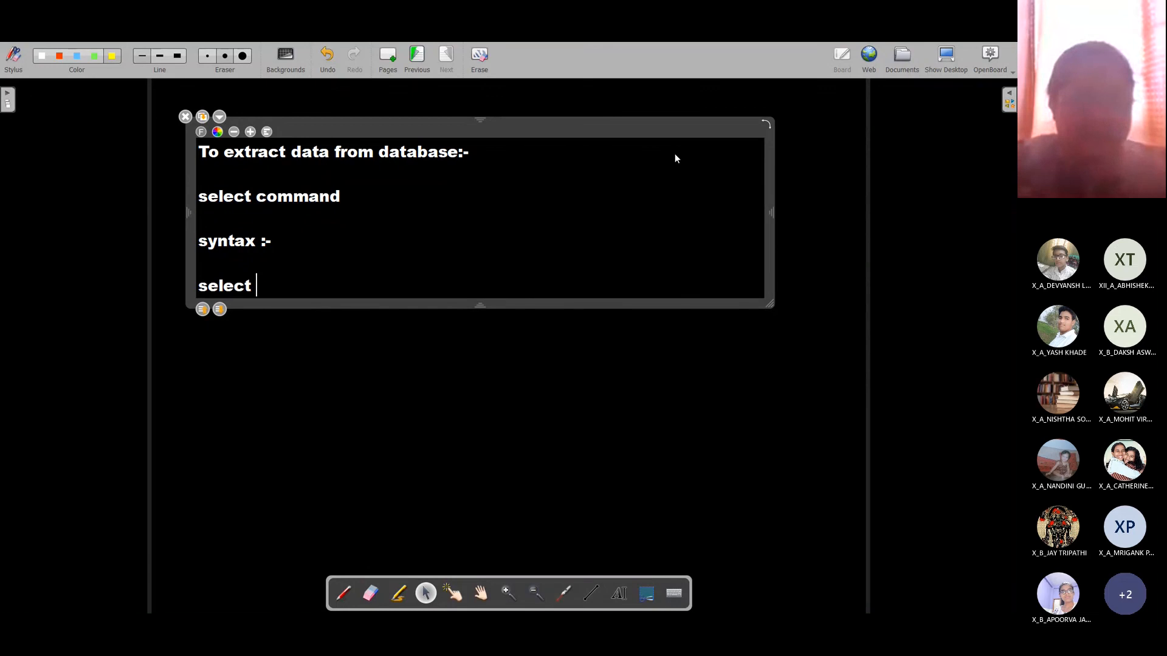
pyautogui.write('[column')
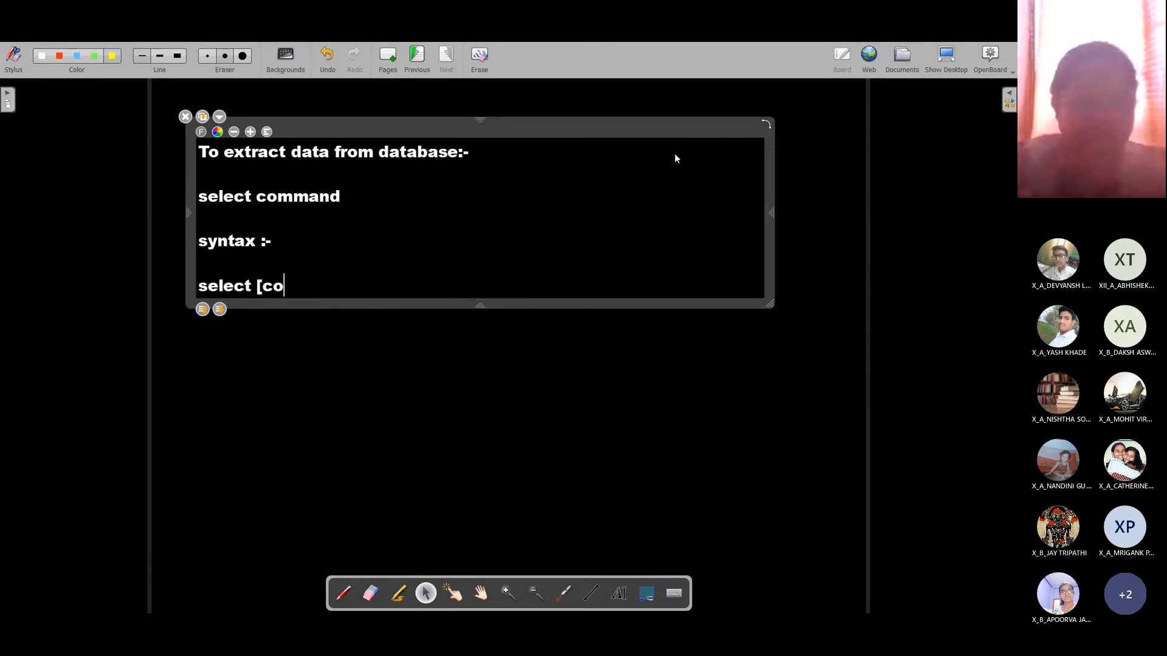
pyautogui.press('BackSpace')
pyautogui.press('BackSpace')
pyautogui.press('BackSpace')
pyautogui.press('BackSpace')
pyautogui.press('BackSpace')
pyautogui.press('BackSpace')
pyautogui.press('BackSpace')
pyautogui.write('<')
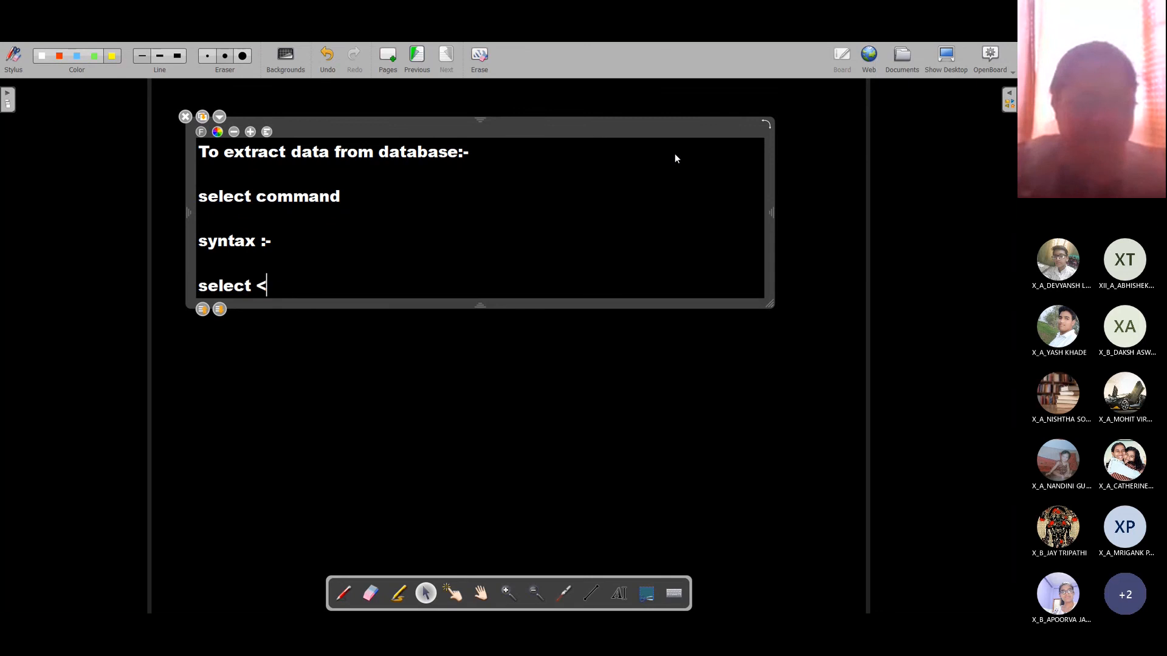
pyautogui.write('colums')
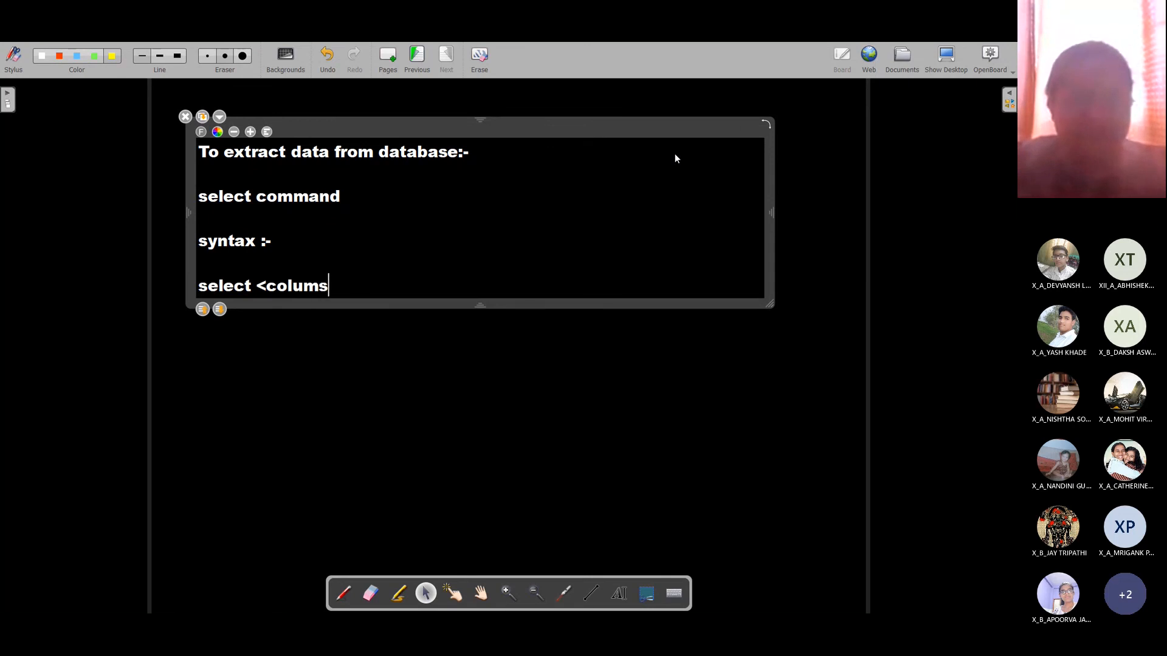
pyautogui.press('BackSpace')
pyautogui.write('n1>,')
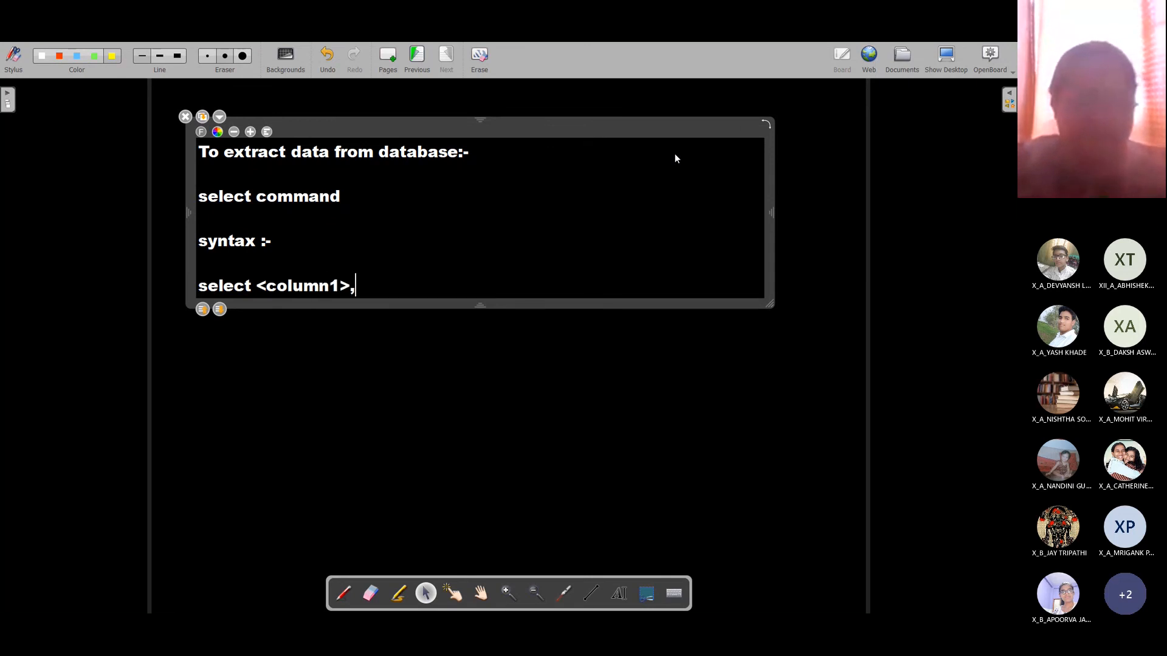
pyautogui.write('<column2,')
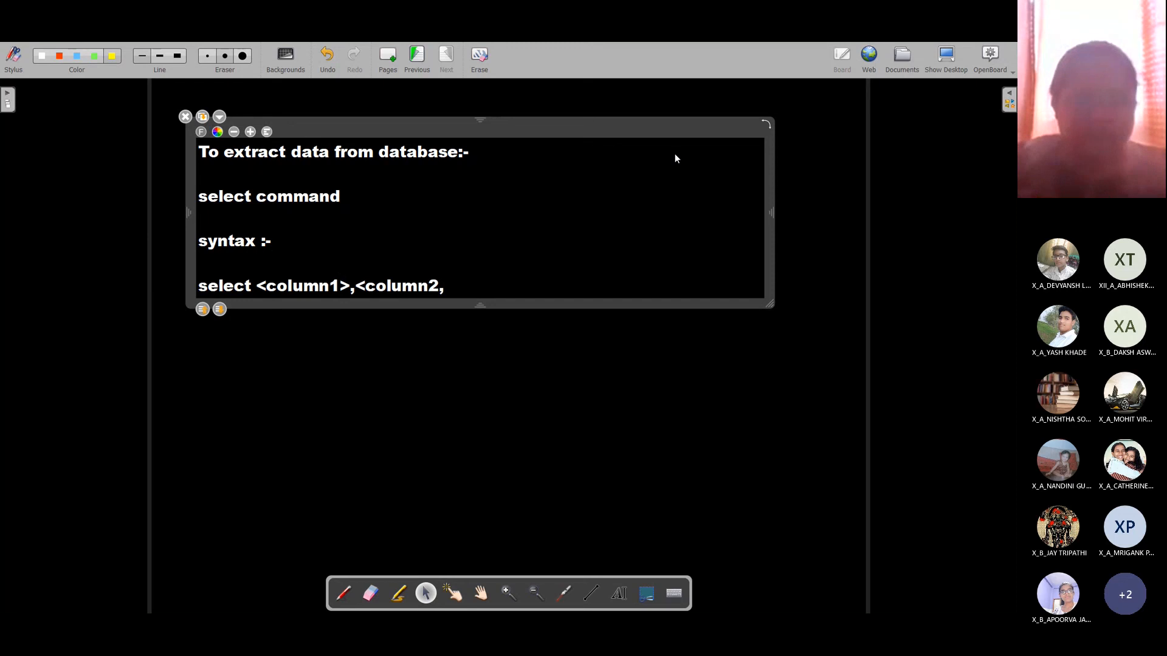
pyautogui.press('BackSpace')
pyautogui.write('<')
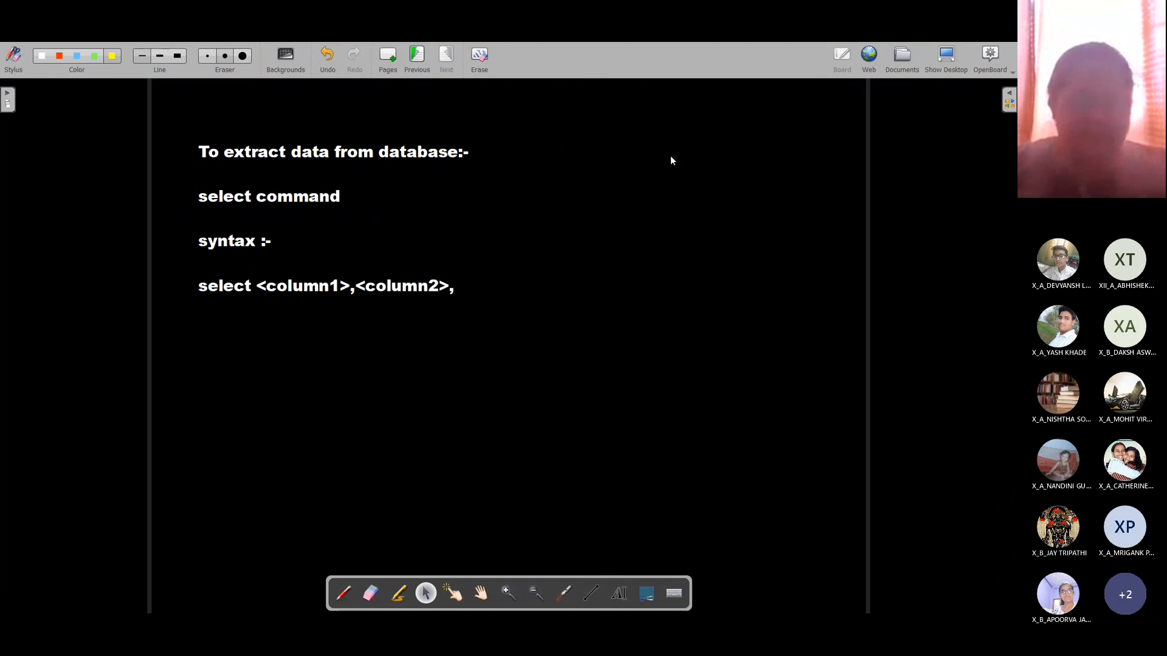
pyautogui.click(464, 291)
pyautogui.write('.')
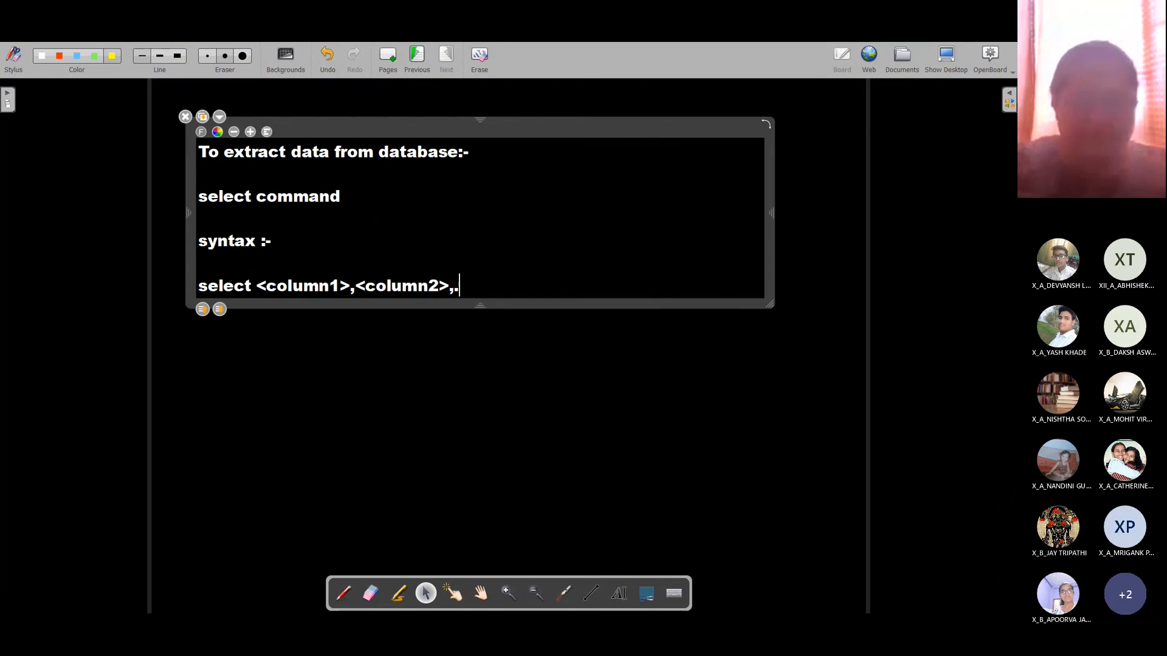
pyautogui.write('... from')
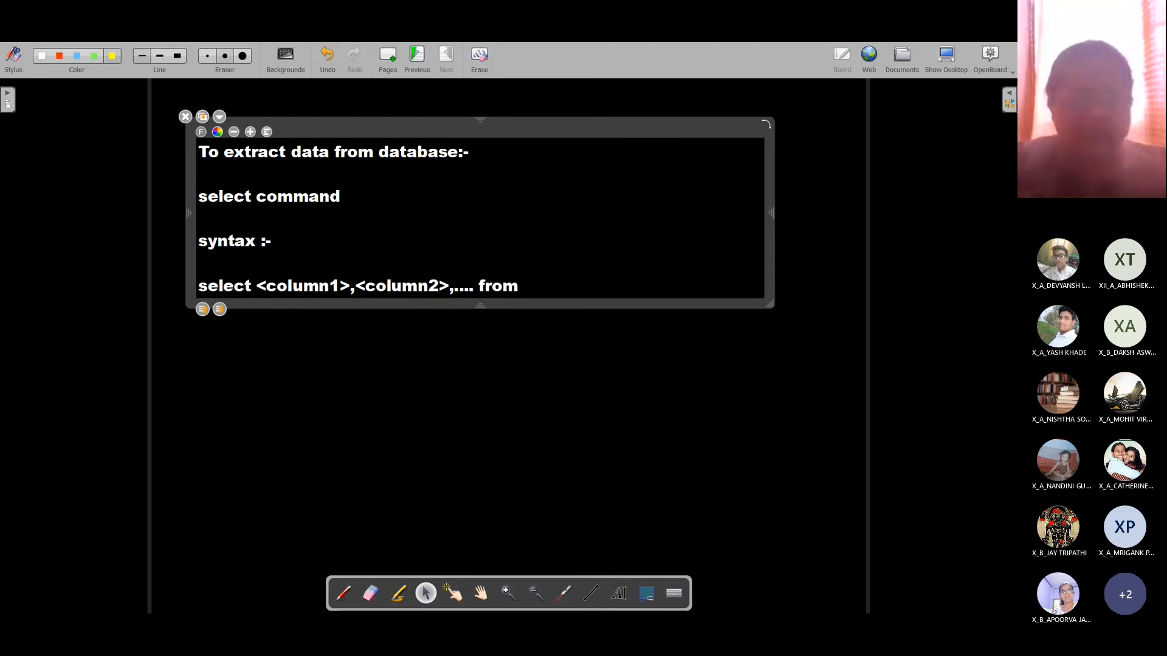
pyautogui.write(' <table1')
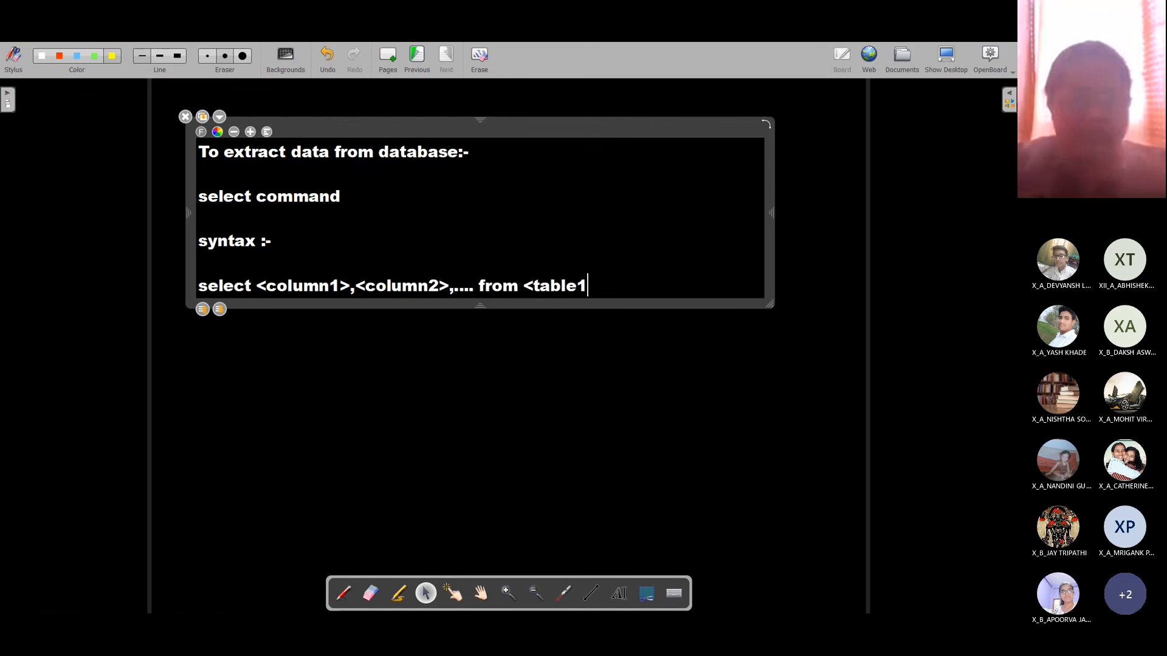
pyautogui.write('>')
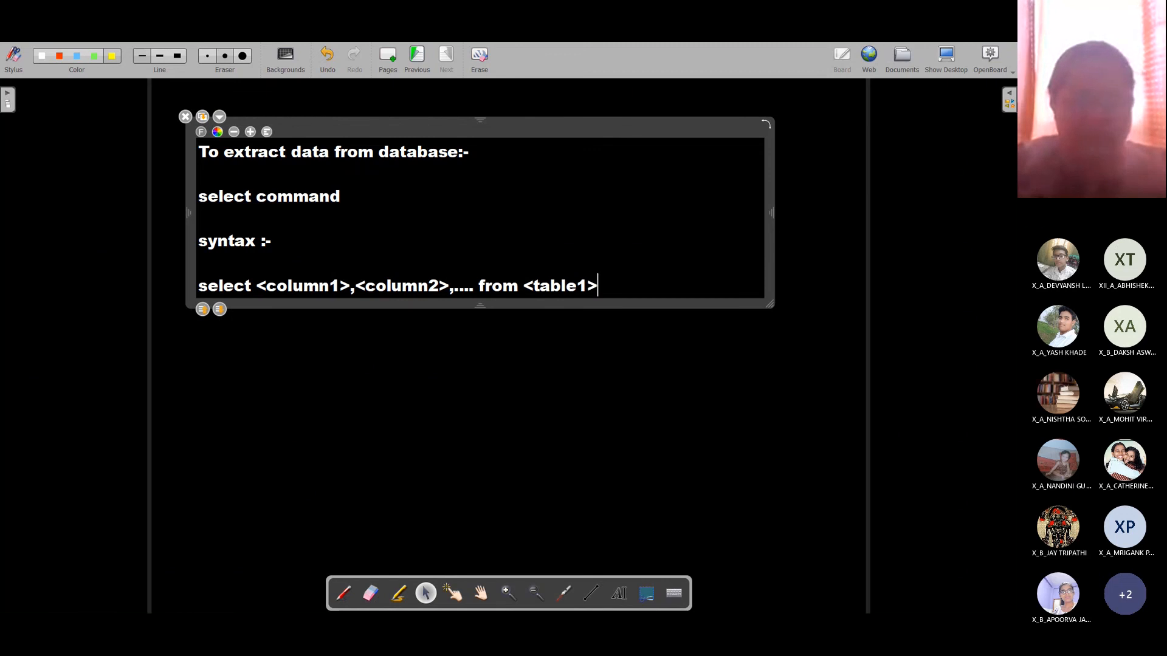
pyautogui.write(',<table2')
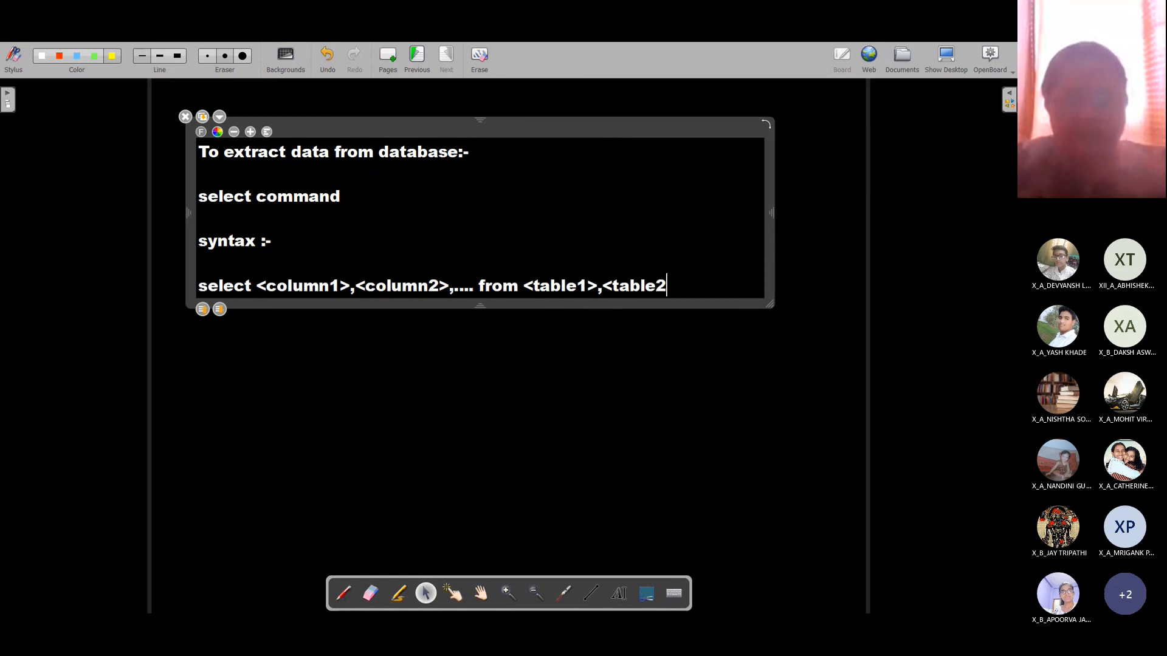
pyautogui.write('>,...')
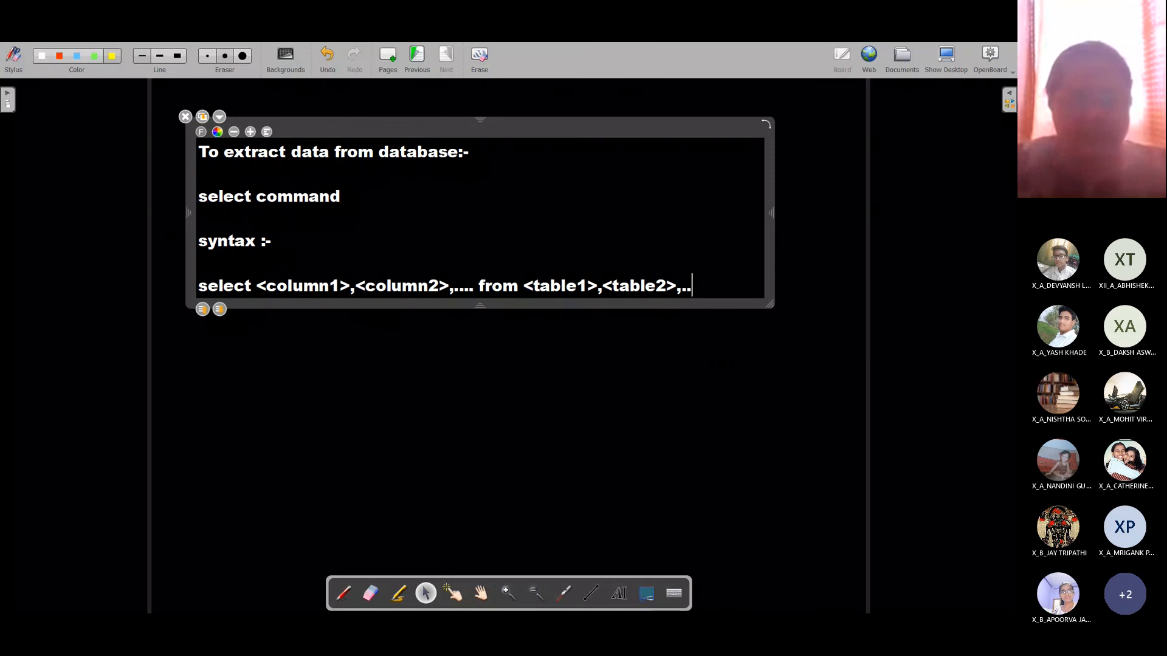
pyautogui.press('Return')
pyautogui.write('where')
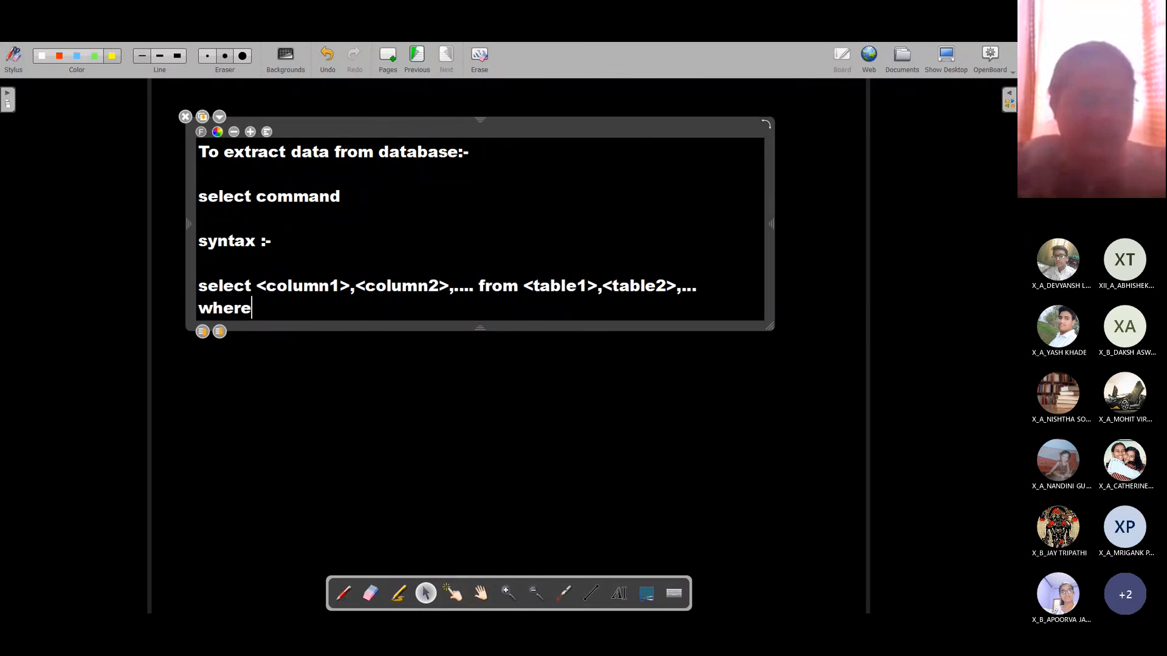
pyautogui.write('co')
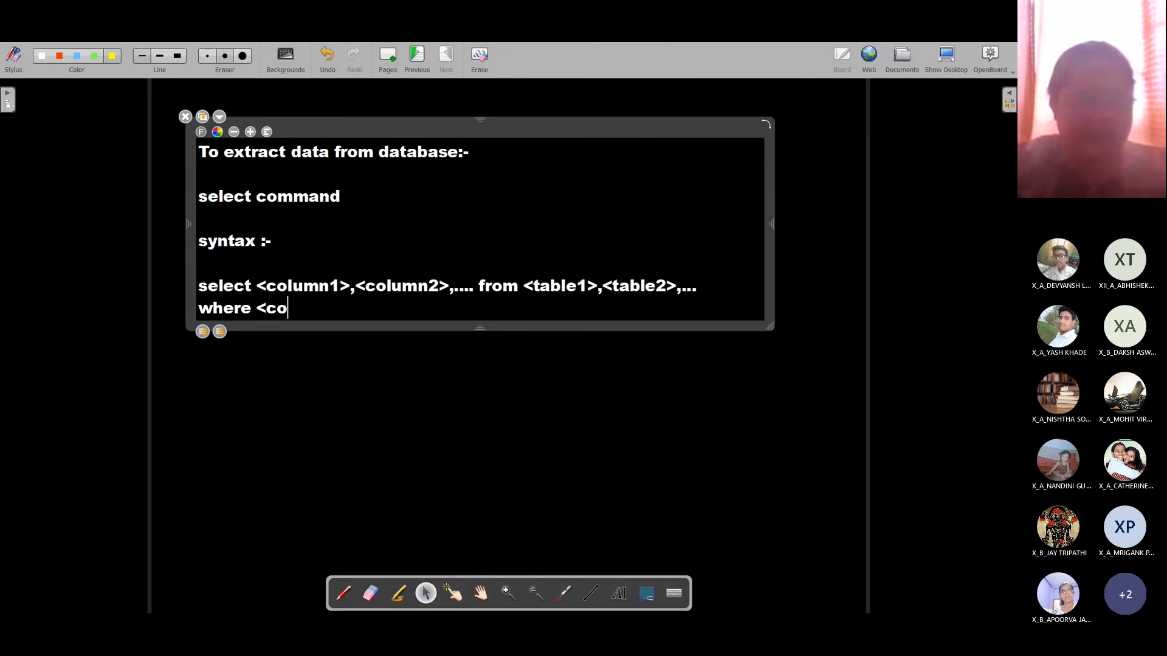
pyautogui.write('ndition>')
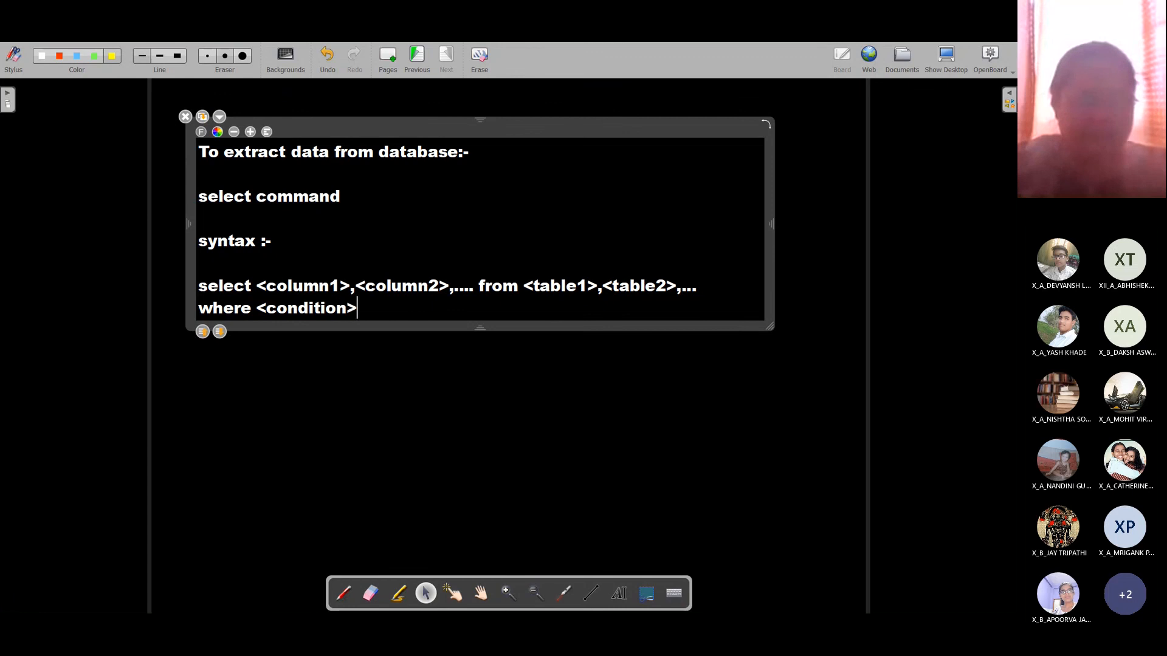
pyautogui.write(';')
pyautogui.press('Return')
pyautogui.press('Return')
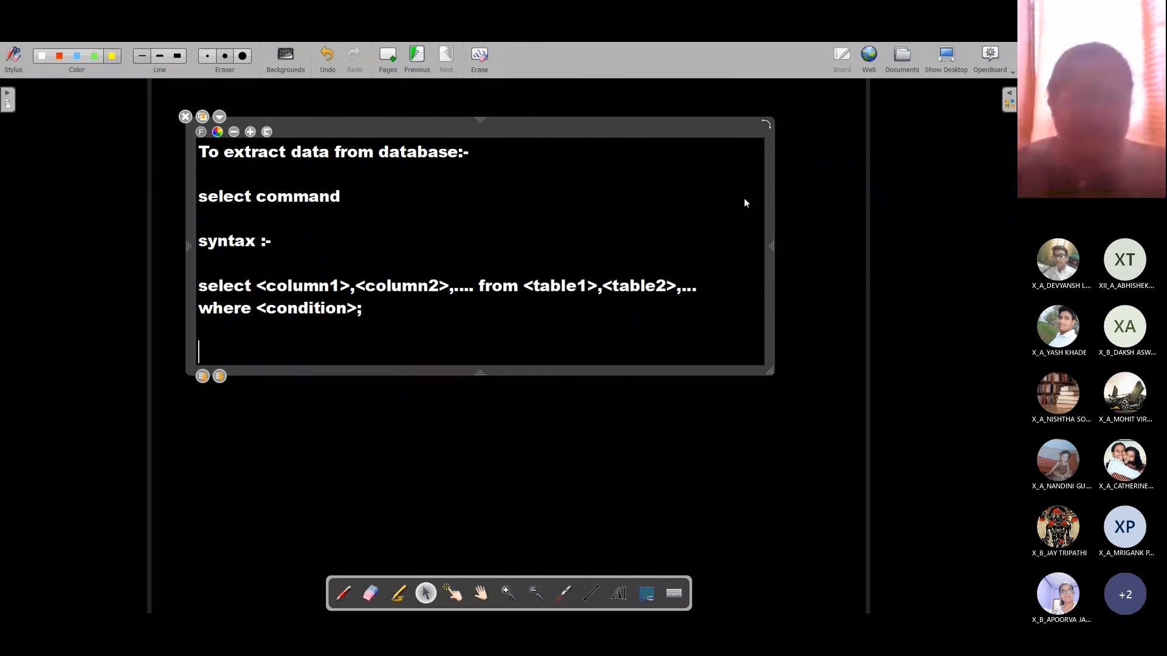
# Step: Add 'example :-' and the question 'Q.1. Display all students and their complete information.'
pyautogui.write('example :-')
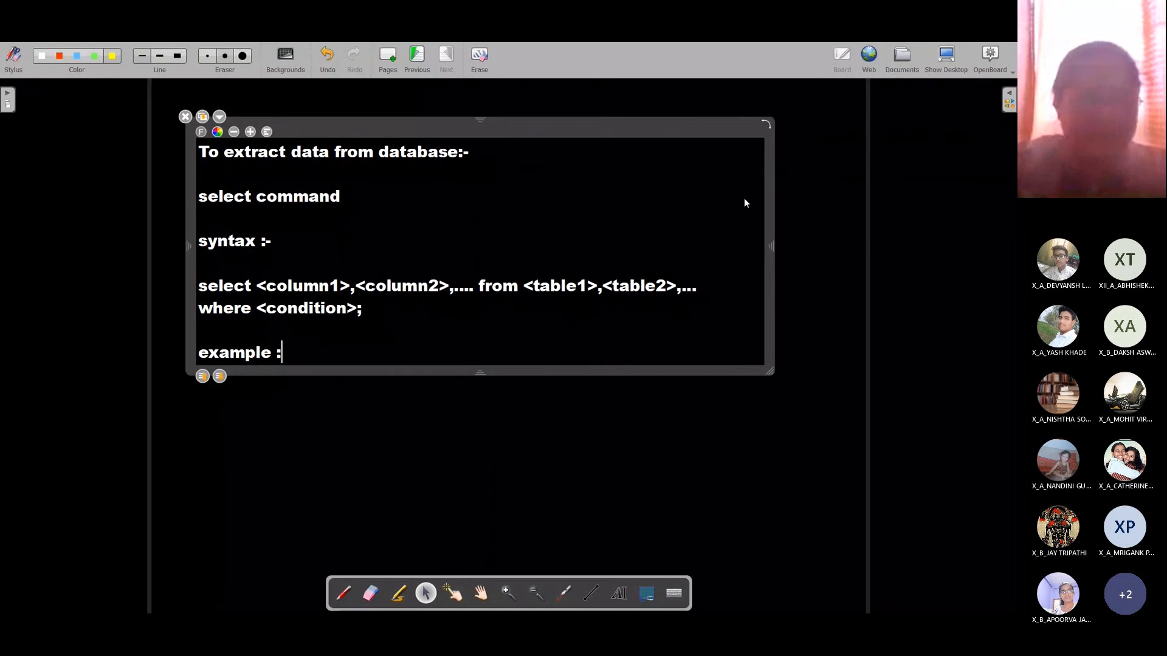
pyautogui.press('Return')
pyautogui.press('Return')
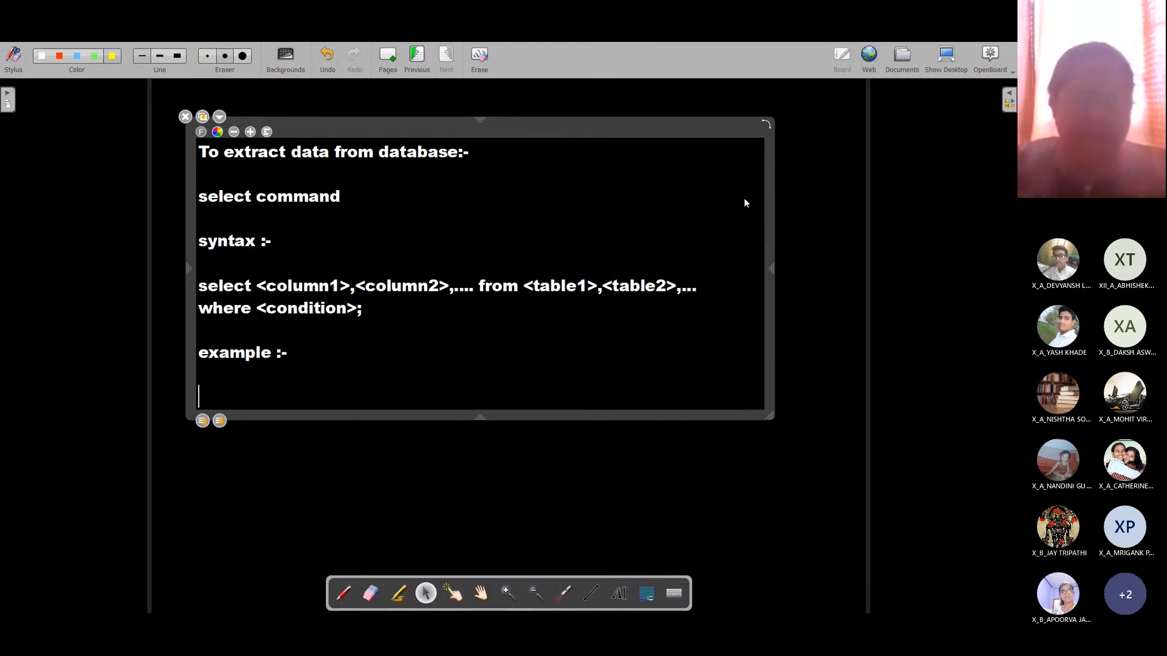
pyautogui.write('Q.1. ')
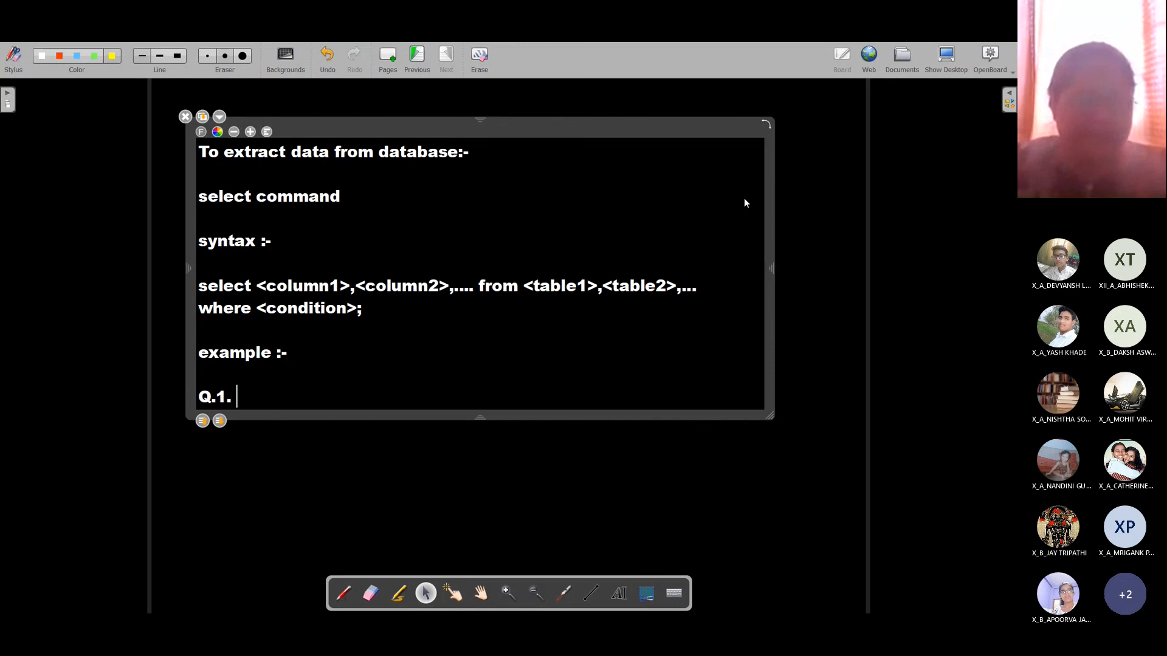
pyautogui.write('S')
pyautogui.press('BackSpace')
pyautogui.write('Disp')
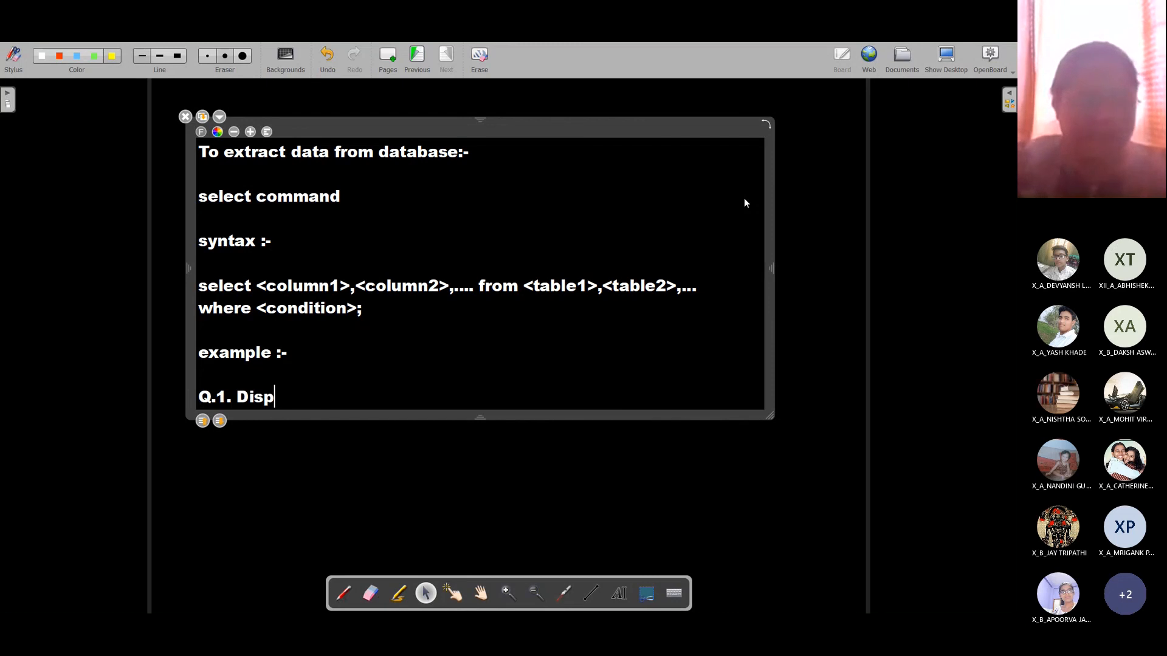
pyautogui.write('lay all stu')
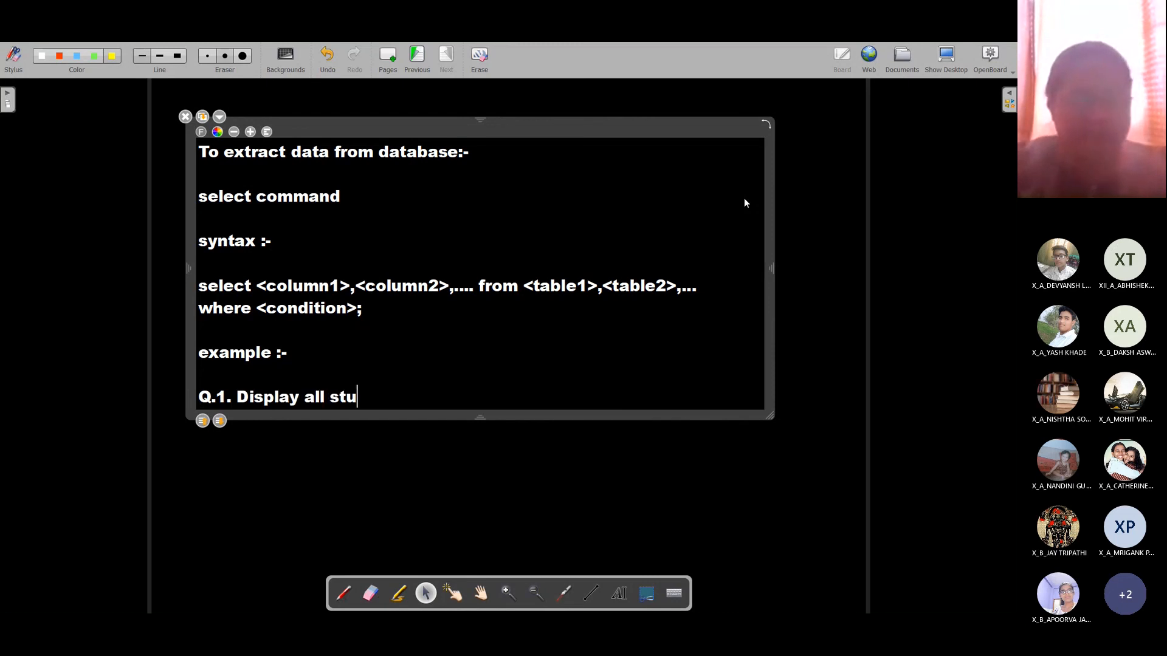
pyautogui.write('dents and thei')
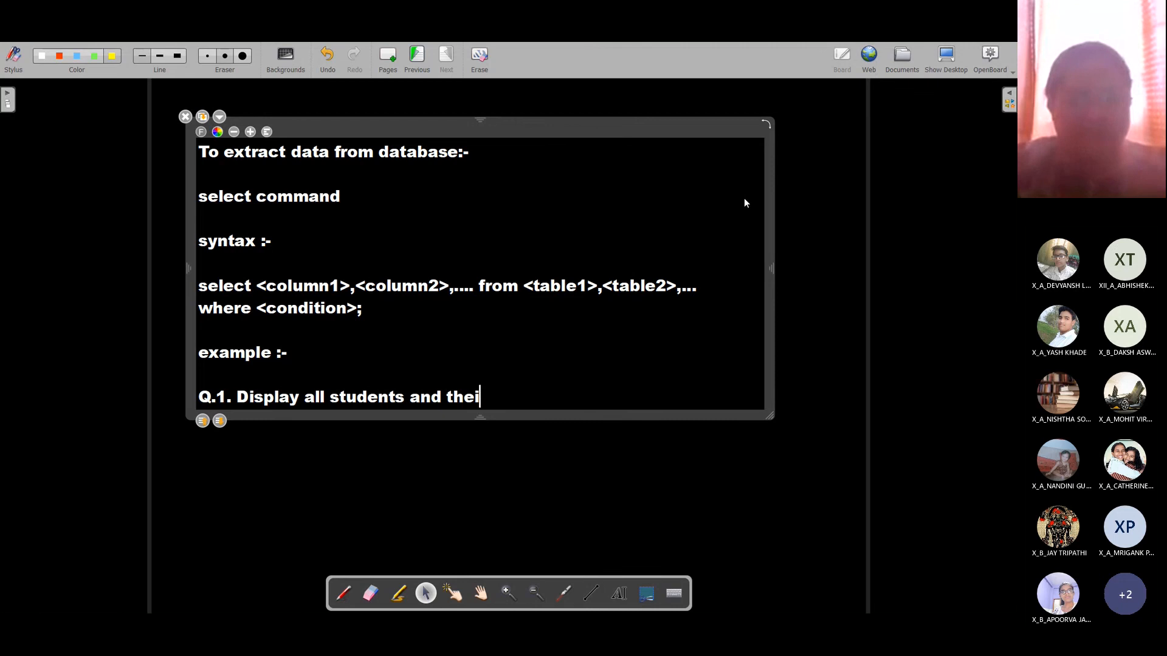
pyautogui.write('r complete i')
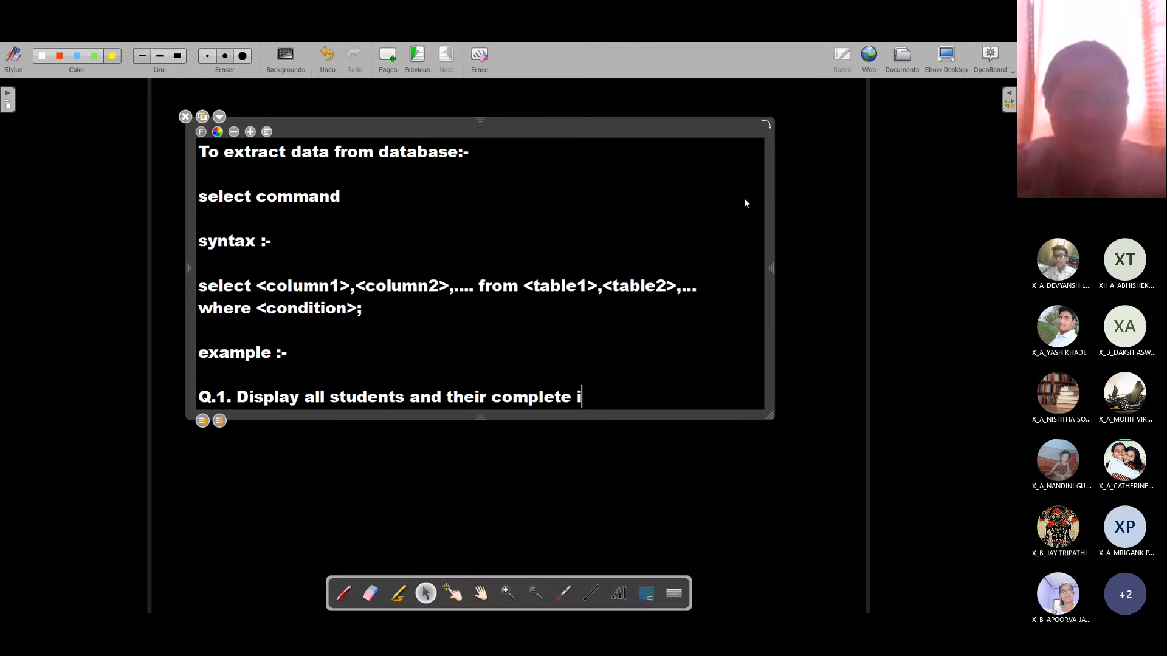
pyautogui.write('nformation.')
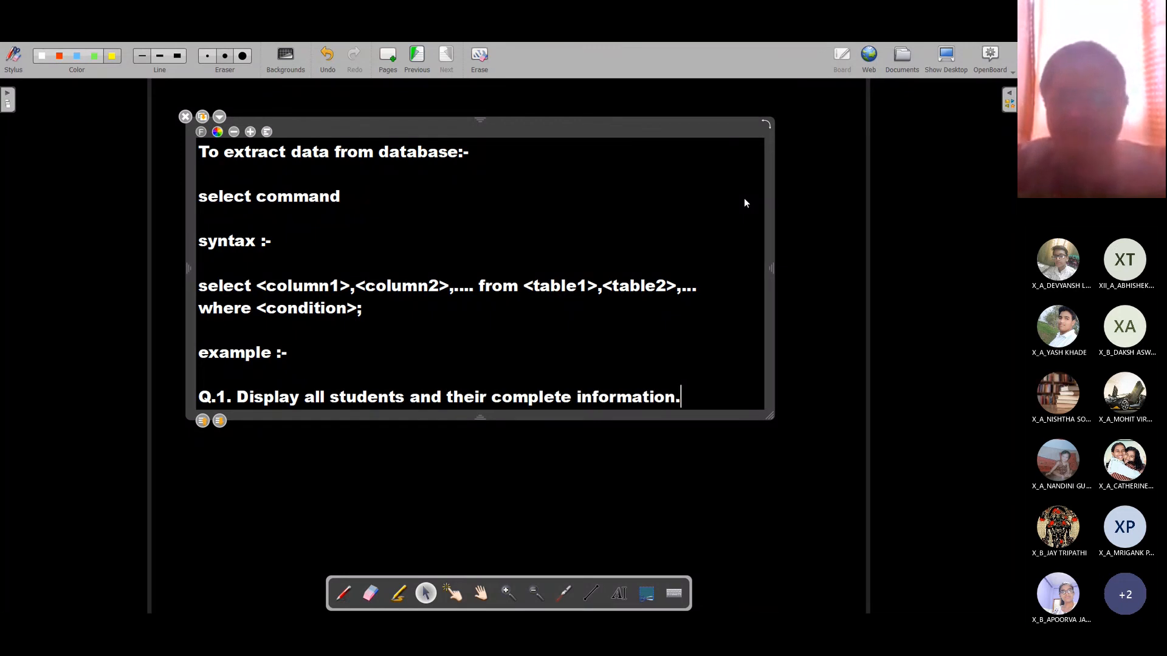
# Step: Answer with 'SQL> select * from student' and add the note '* - select all field data'
pyautogui.press('Return')
pyautogui.write('SQL>')
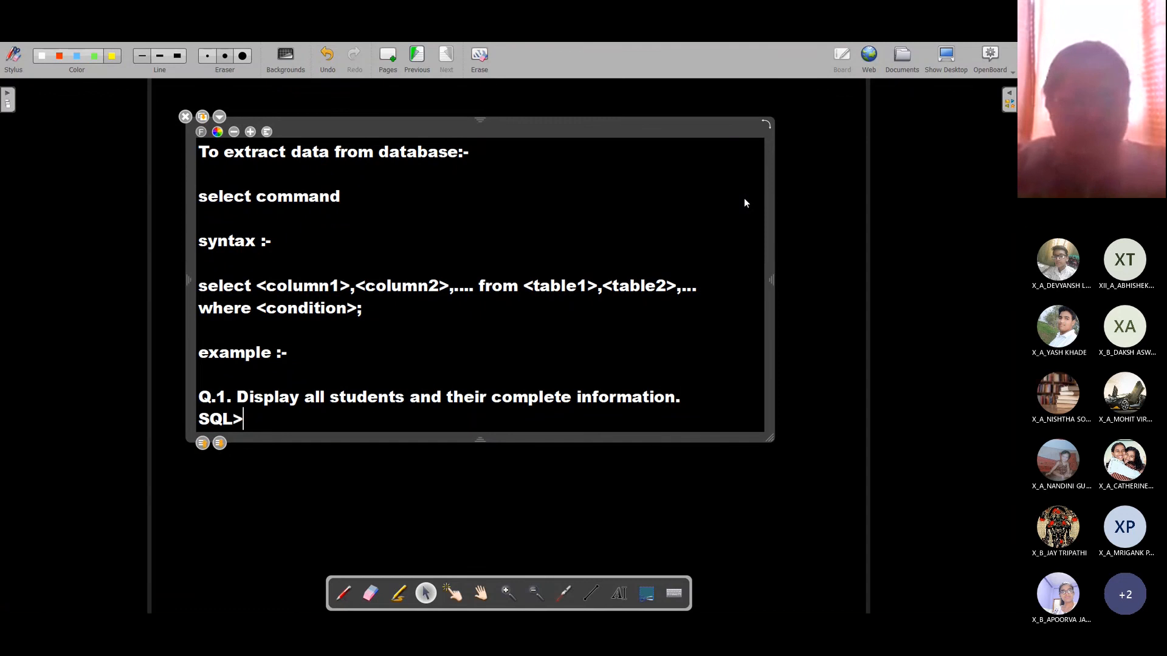
pyautogui.write(' select ')
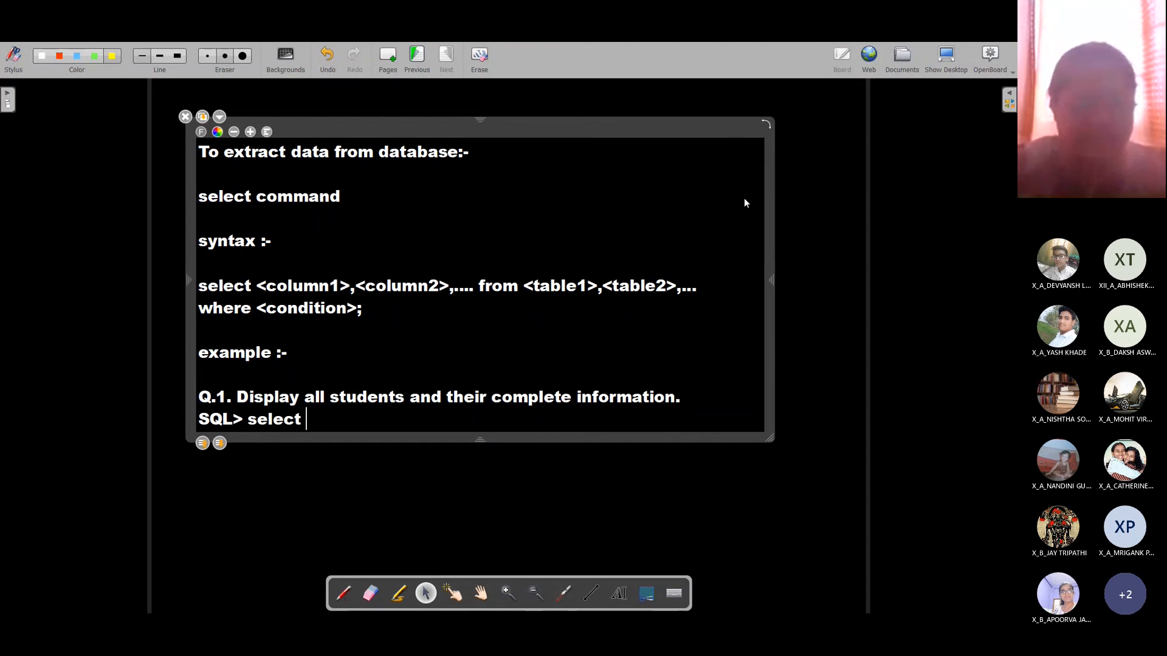
pyautogui.write("* from student'")
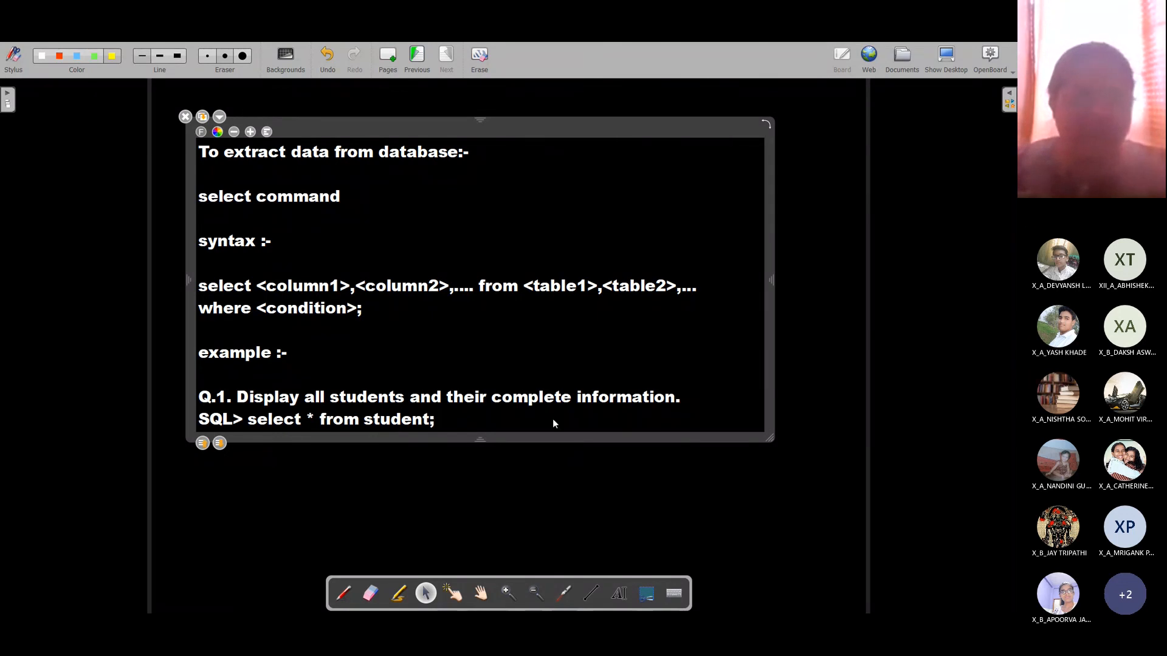
pyautogui.press('Return')
pyautogui.press('Return')
pyautogui.write('* ')
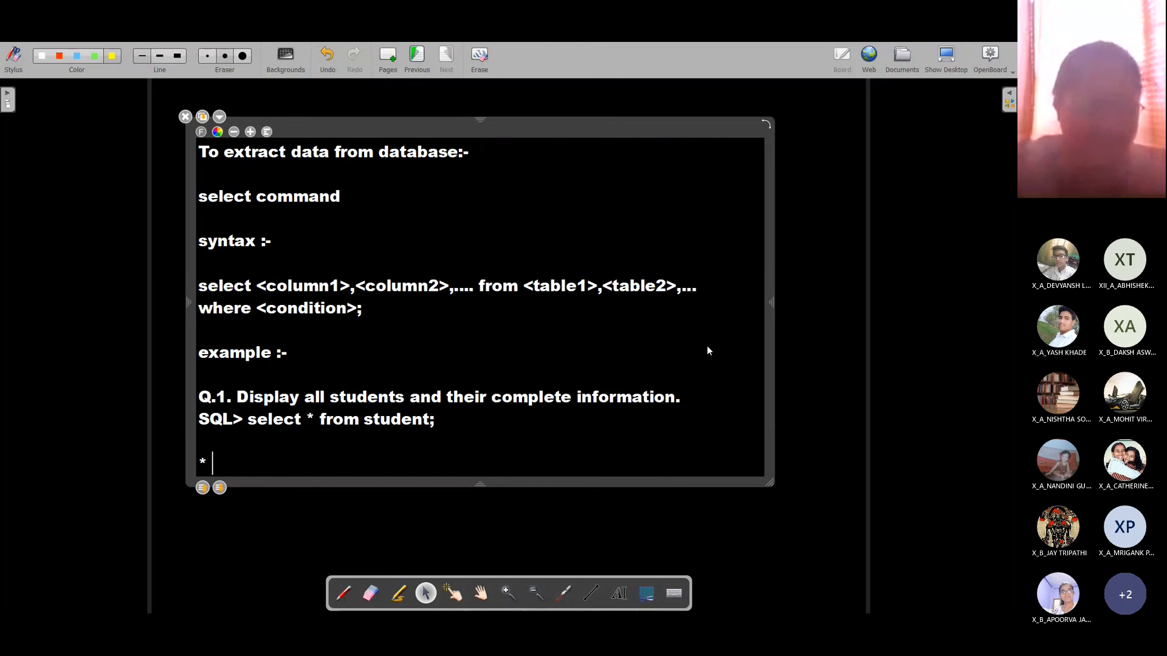
pyautogui.write('- selec')
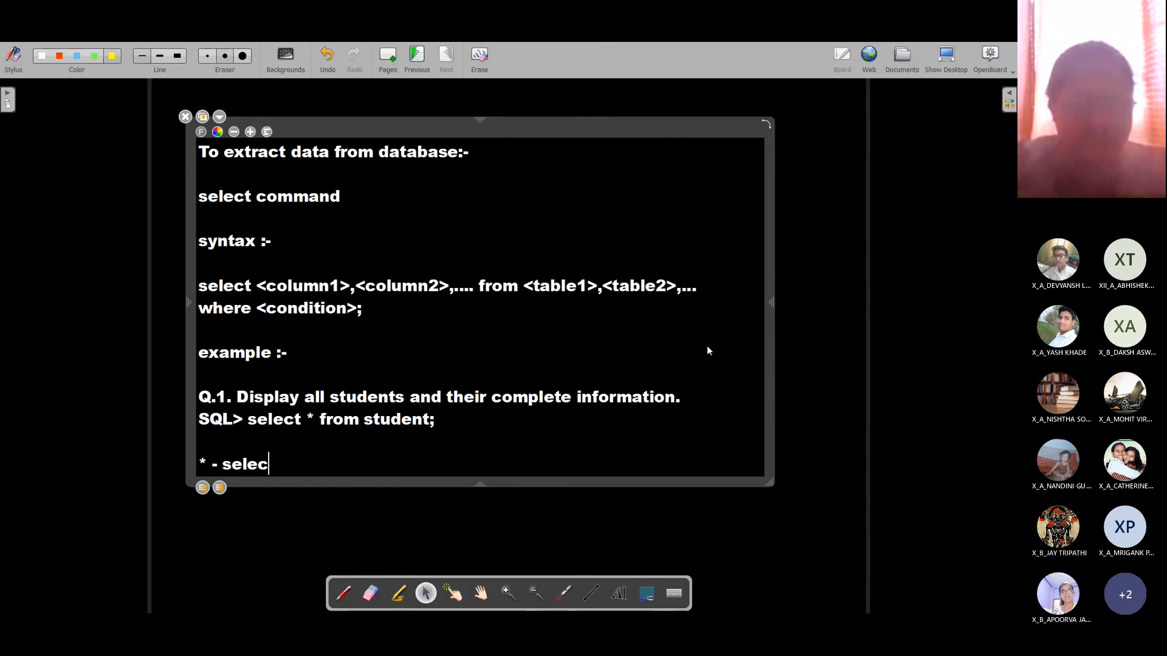
pyautogui.write('t all field')
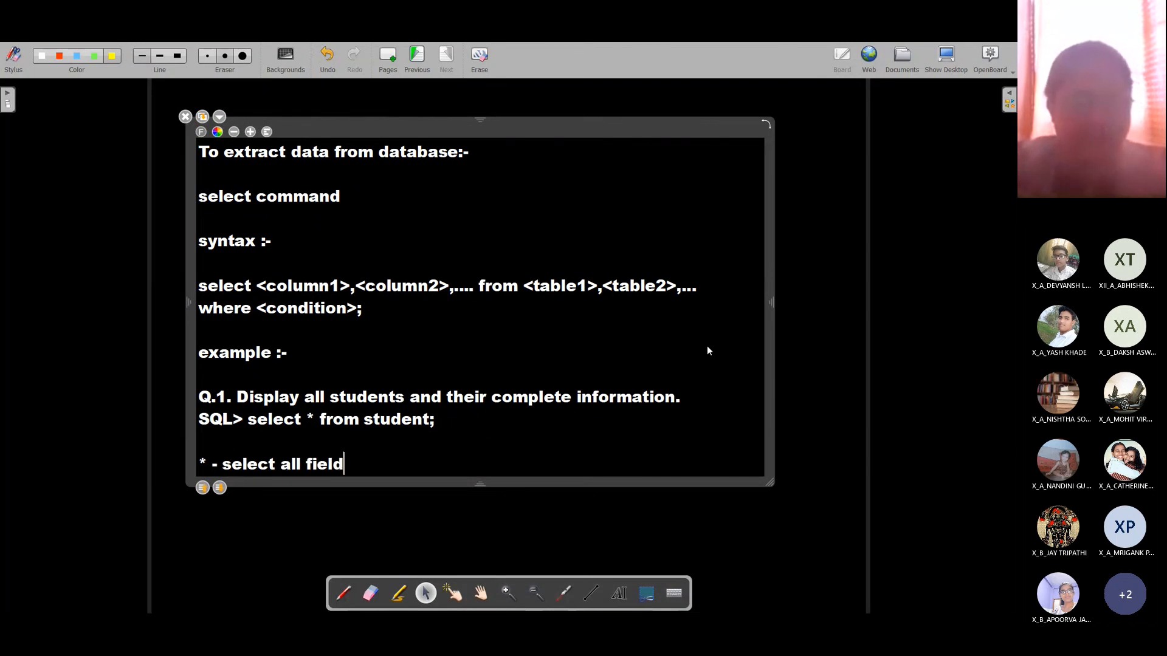
pyautogui.write(' data')
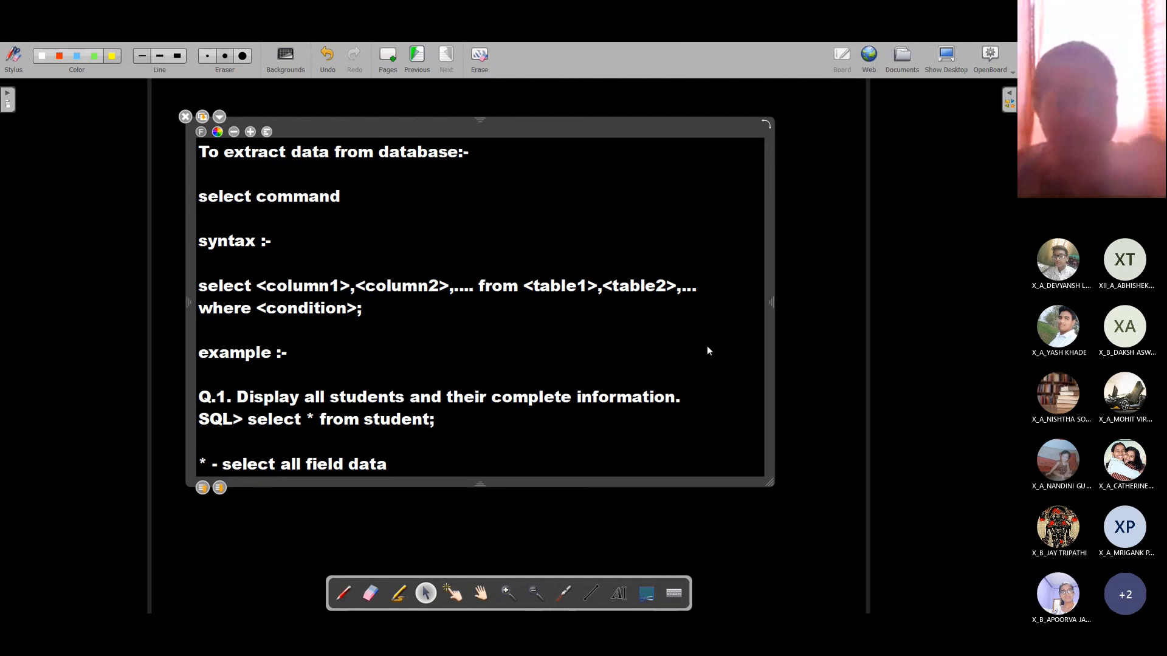
# Step: Highlight the * and the <column1>,<column2> placeholders to explain them, then return to LibreOffice Base
pyautogui.click(309, 421)
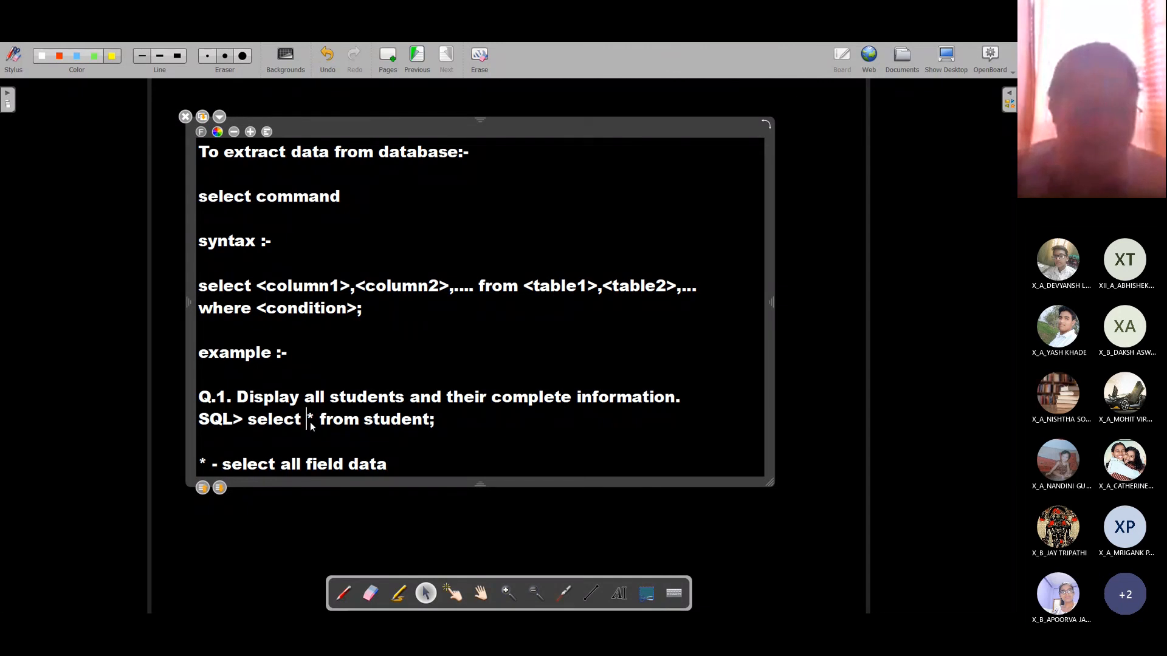
pyautogui.click(435, 463)
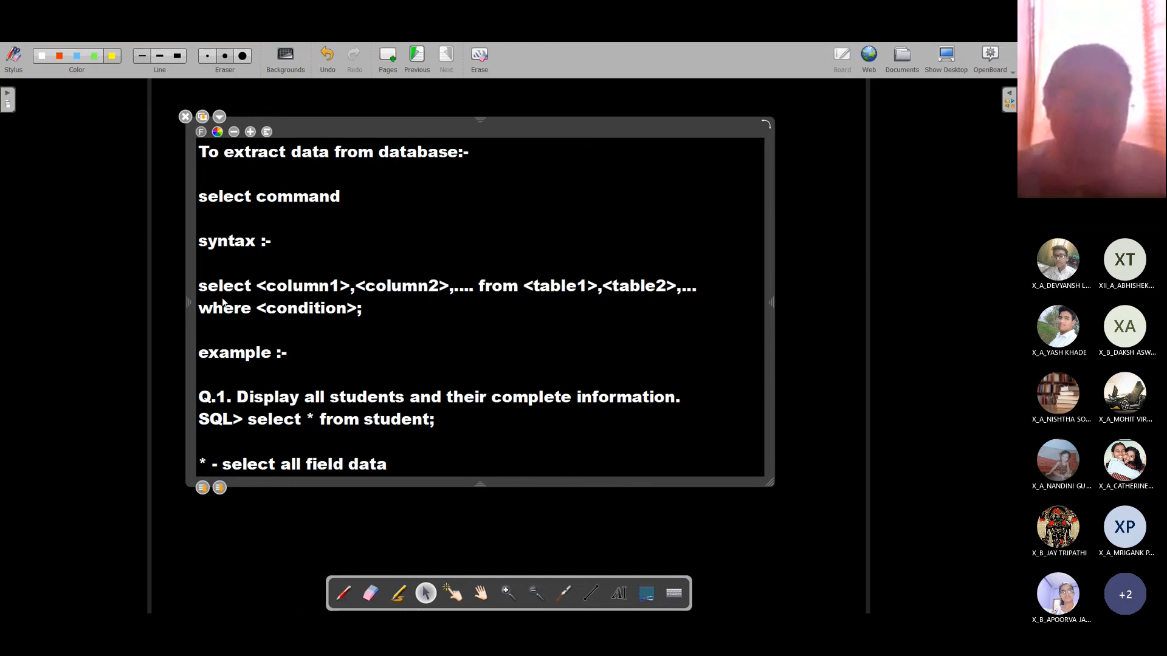
pyautogui.moveTo(262, 289); pyautogui.dragTo(437, 296)
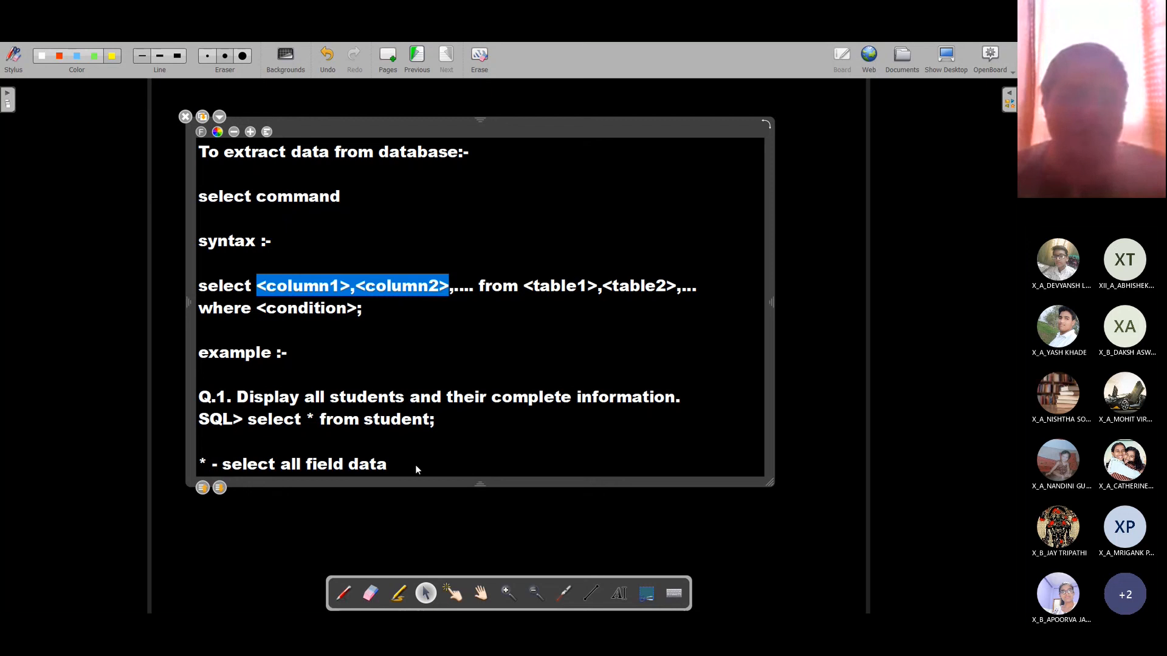
pyautogui.click(461, 423)
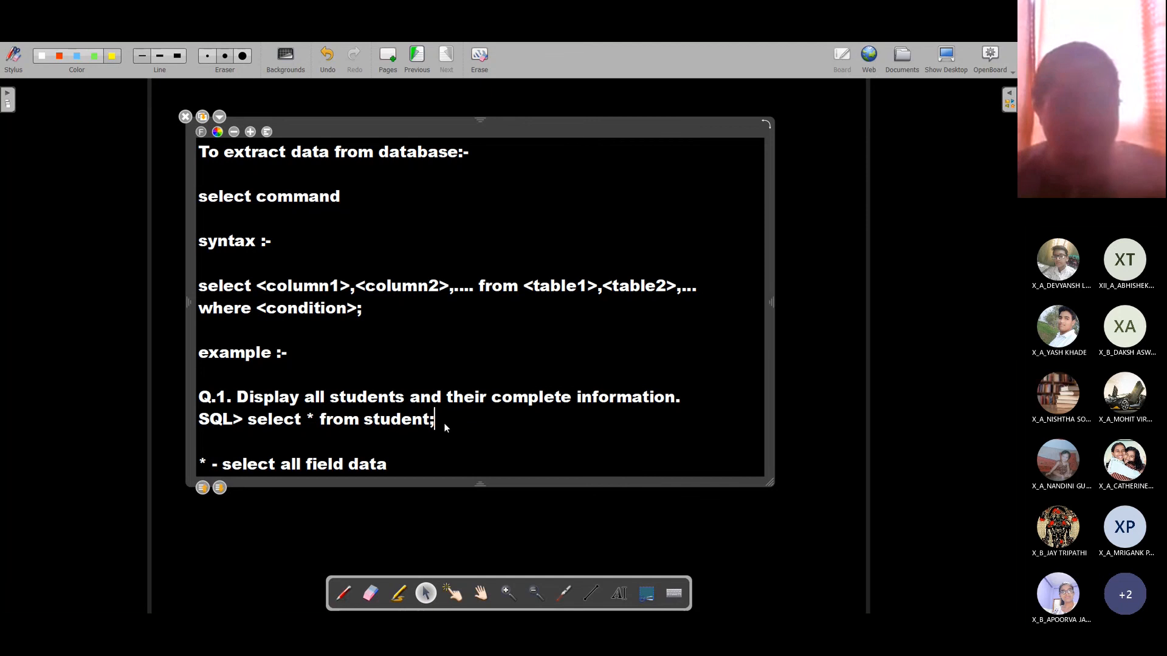
pyautogui.hotkey('alt', 'Tab')
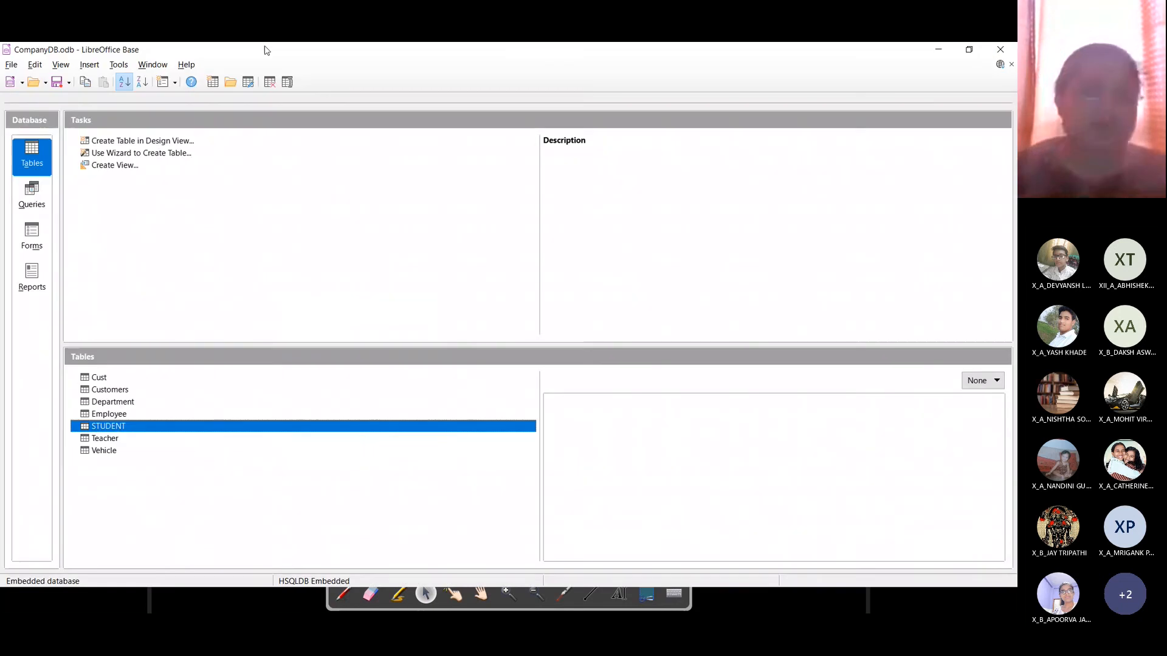
# Step: In Tools > SQL, run 'select * from student;' with Show output of select statements ticked
pyautogui.click(119, 65)
pyautogui.click(133, 118)
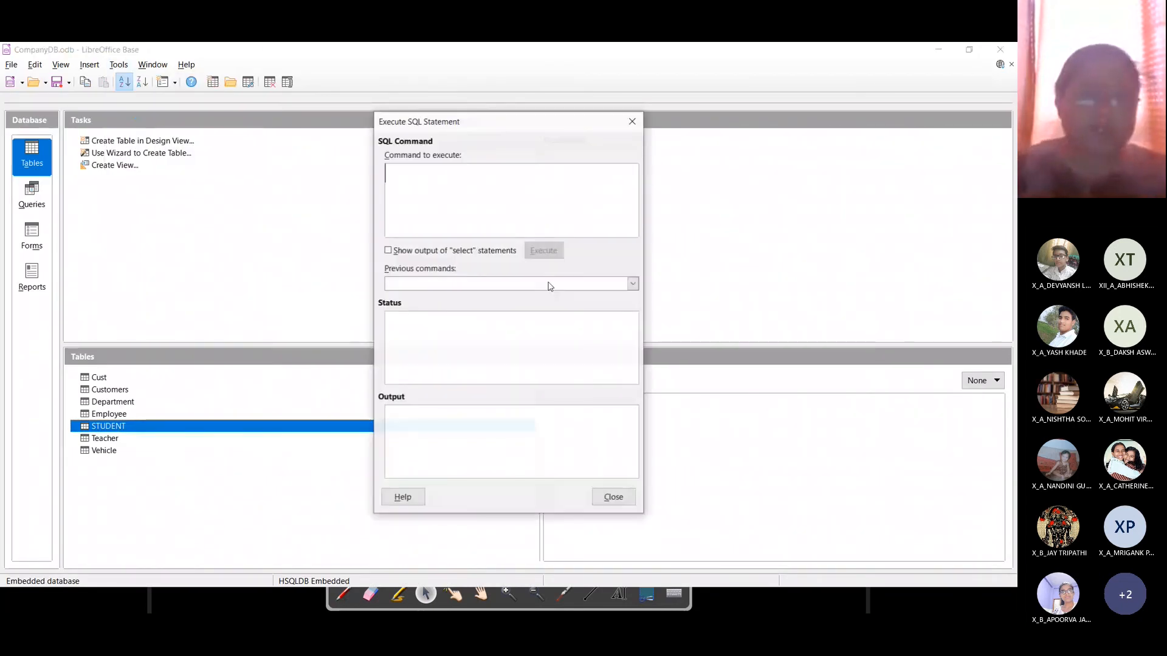
pyautogui.write('select ')
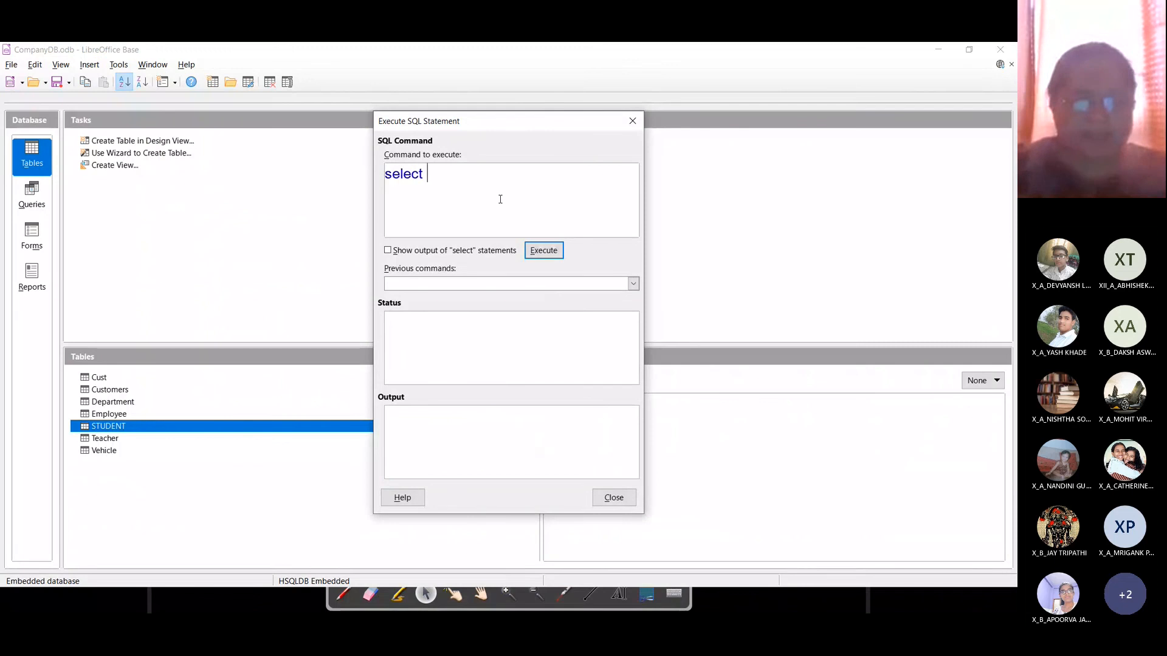
pyautogui.write('* from student;')
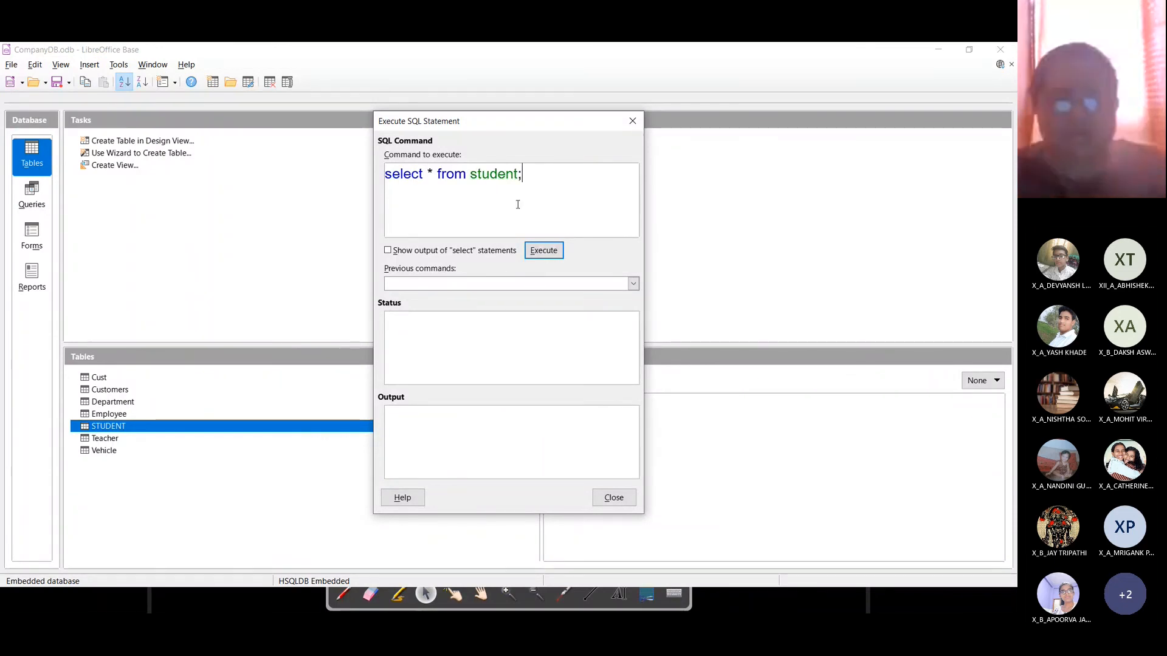
pyautogui.click(537, 251)
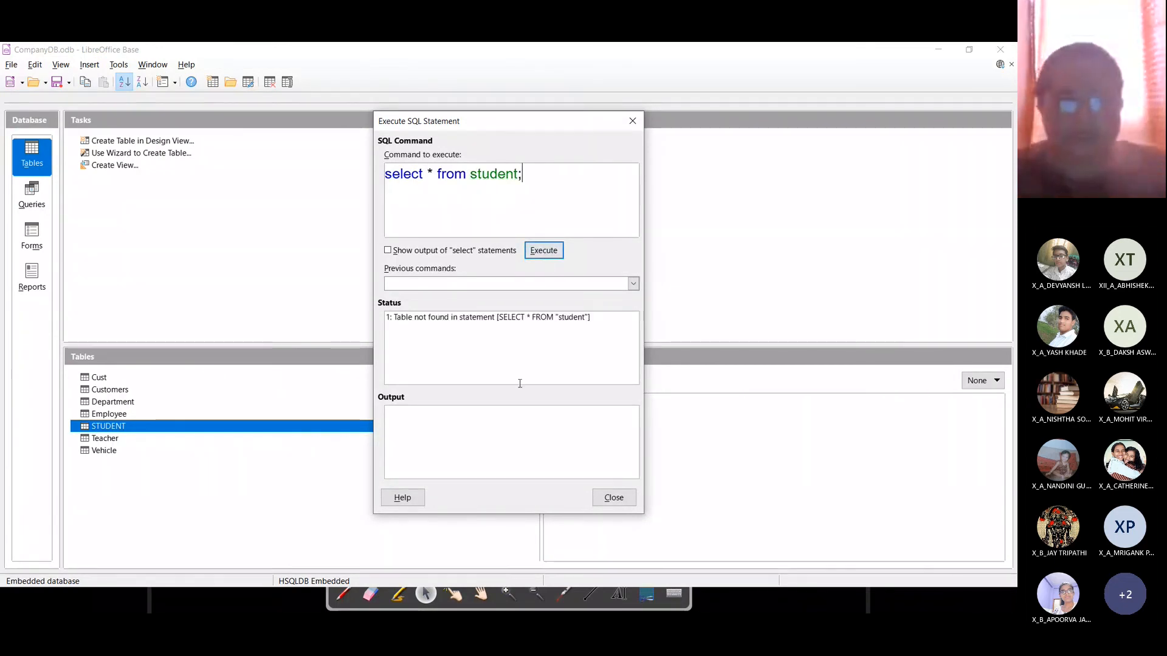
pyautogui.click(388, 251)
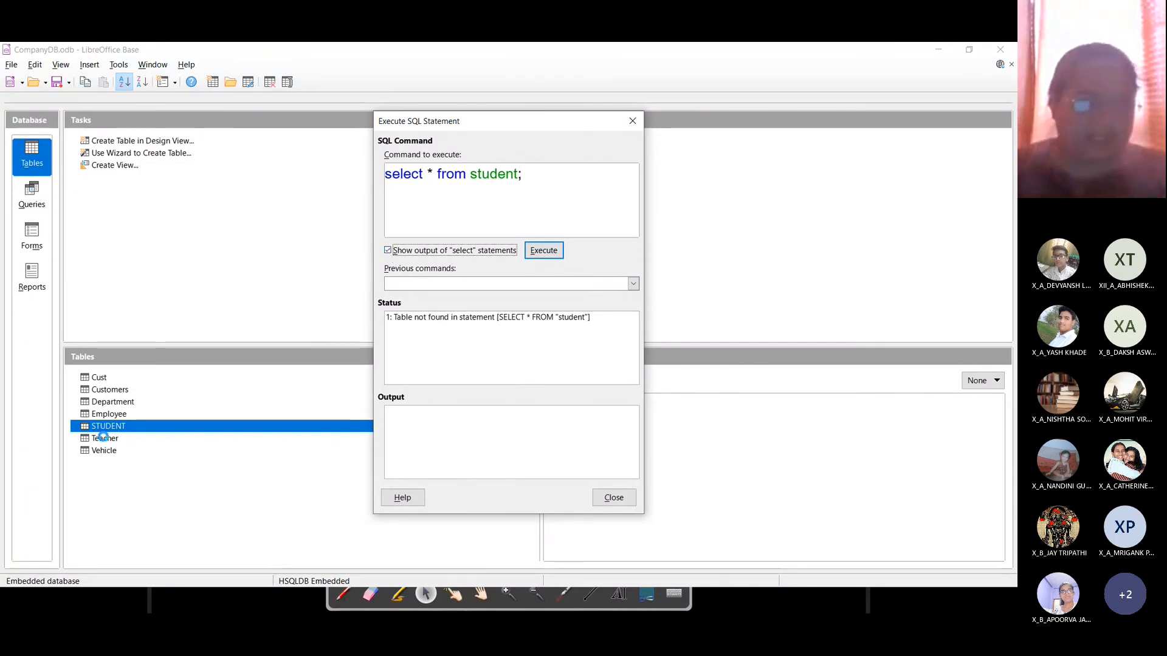
# Step: Correct the table name to STUDENT and rerun, listing all five student rows
pyautogui.click(618, 179)
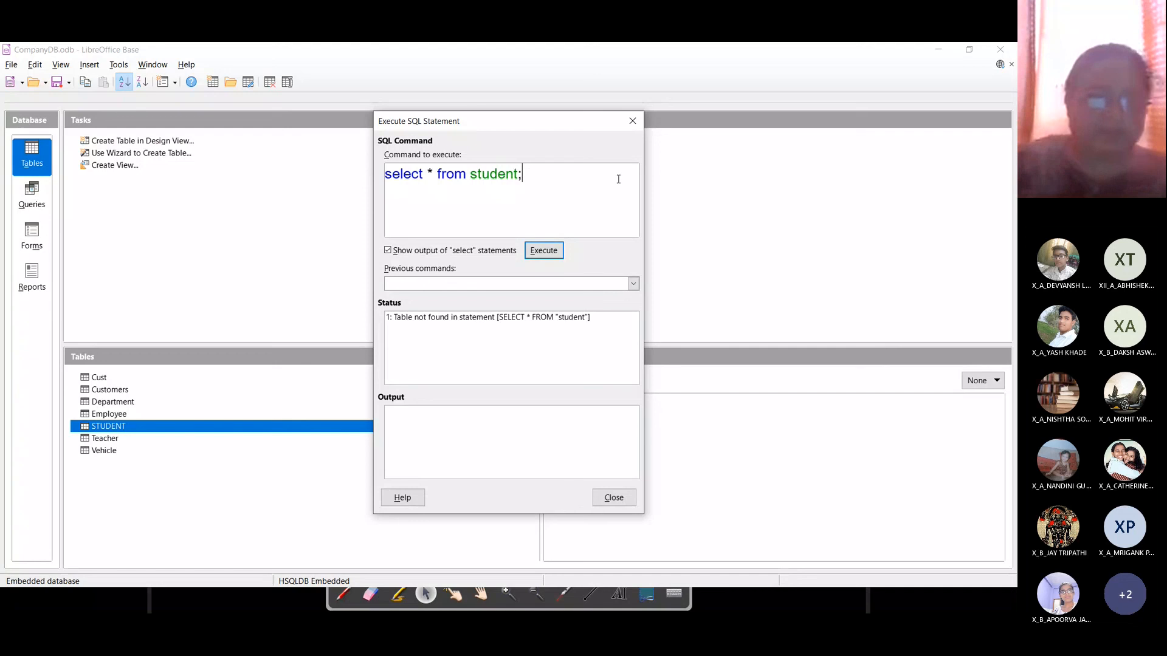
pyautogui.press('BackSpace')
pyautogui.press('BackSpace')
pyautogui.press('BackSpace')
pyautogui.press('BackSpace')
pyautogui.press('BackSpace')
pyautogui.press('BackSpace')
pyautogui.press('BackSpace')
pyautogui.press('BackSpace')
pyautogui.write('STUDENT;')
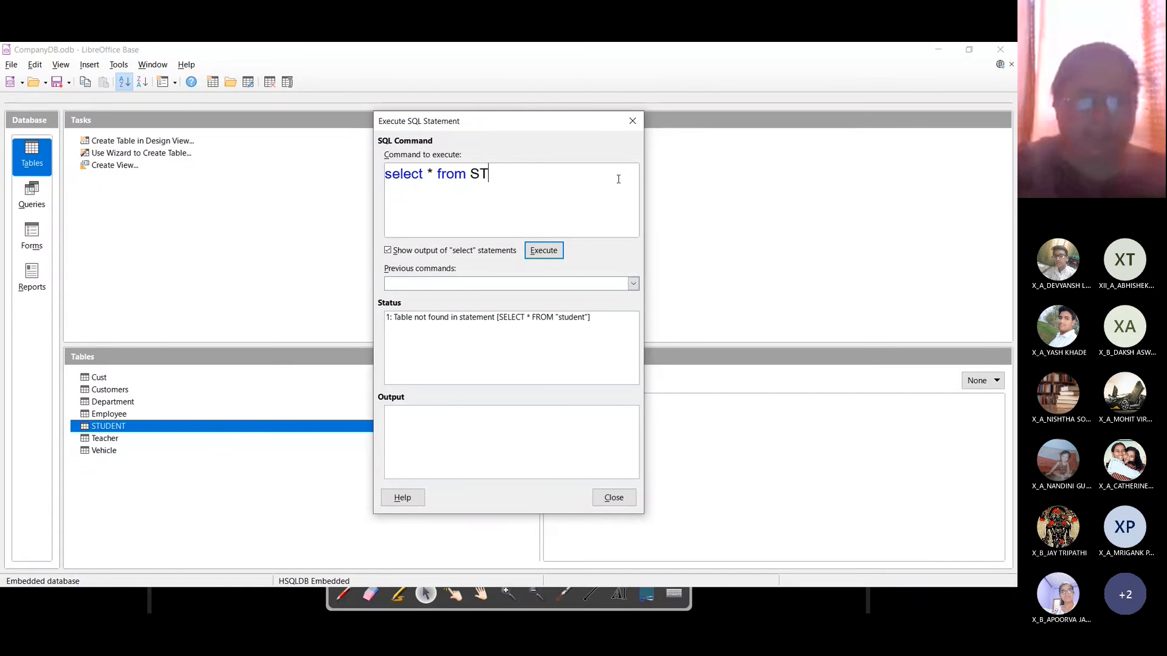
pyautogui.click(554, 253)
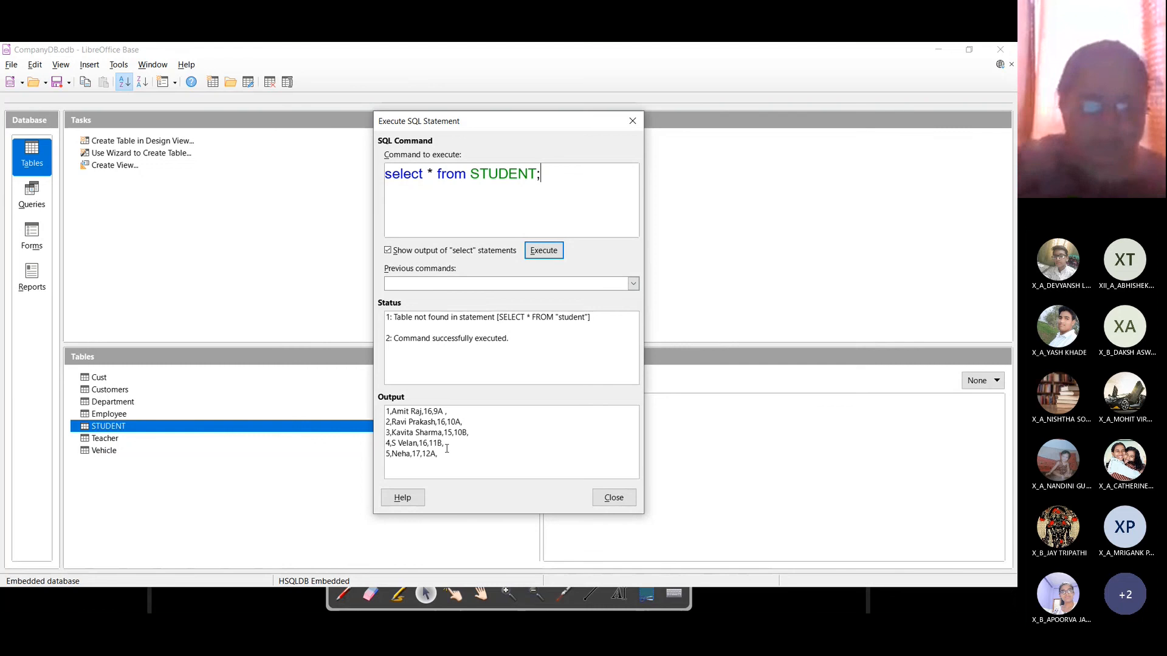
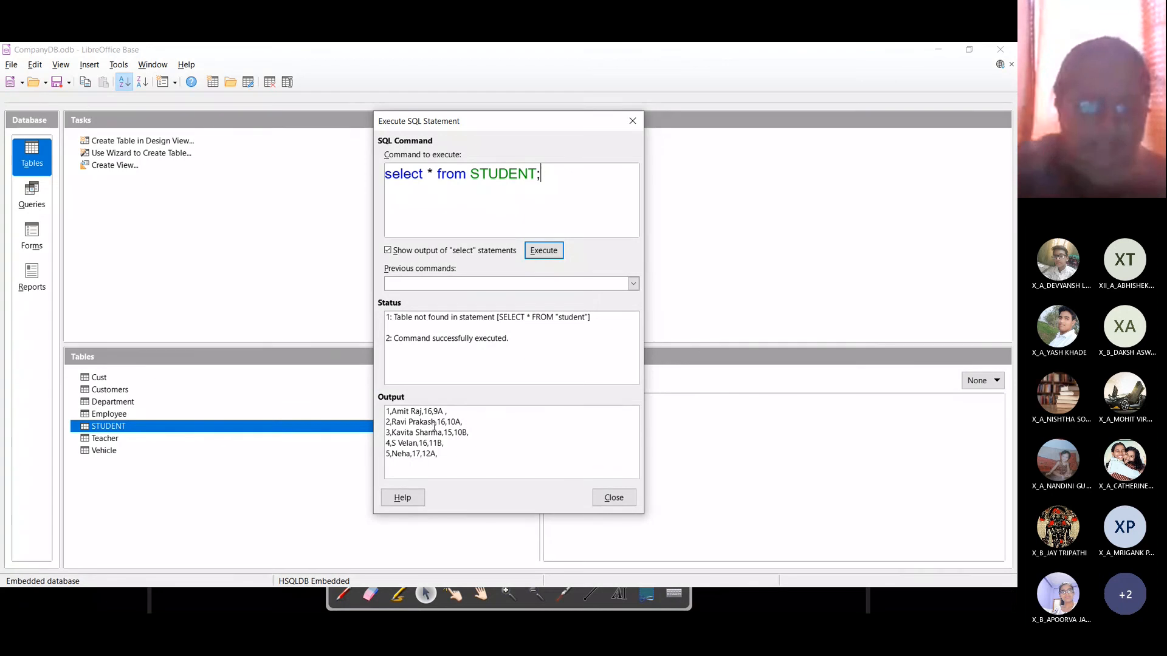
# Step: Show OpenBoard's Inserting data page and send a screenshot of it to the meeting chat
pyautogui.press('super+plus')
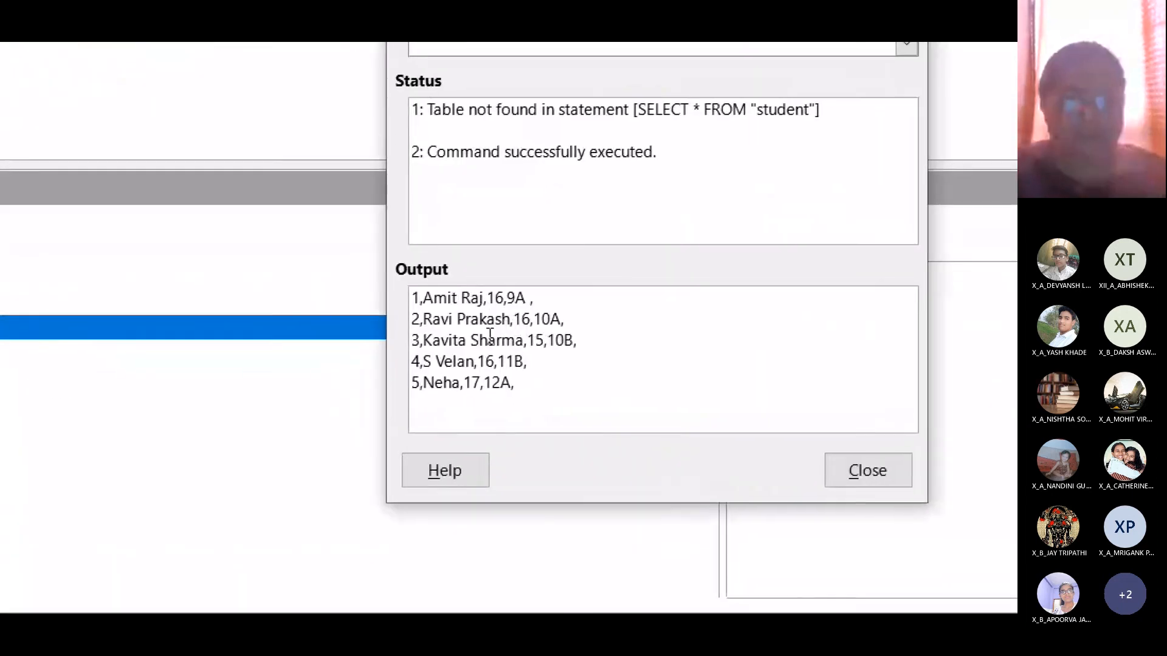
pyautogui.press('super+minus')
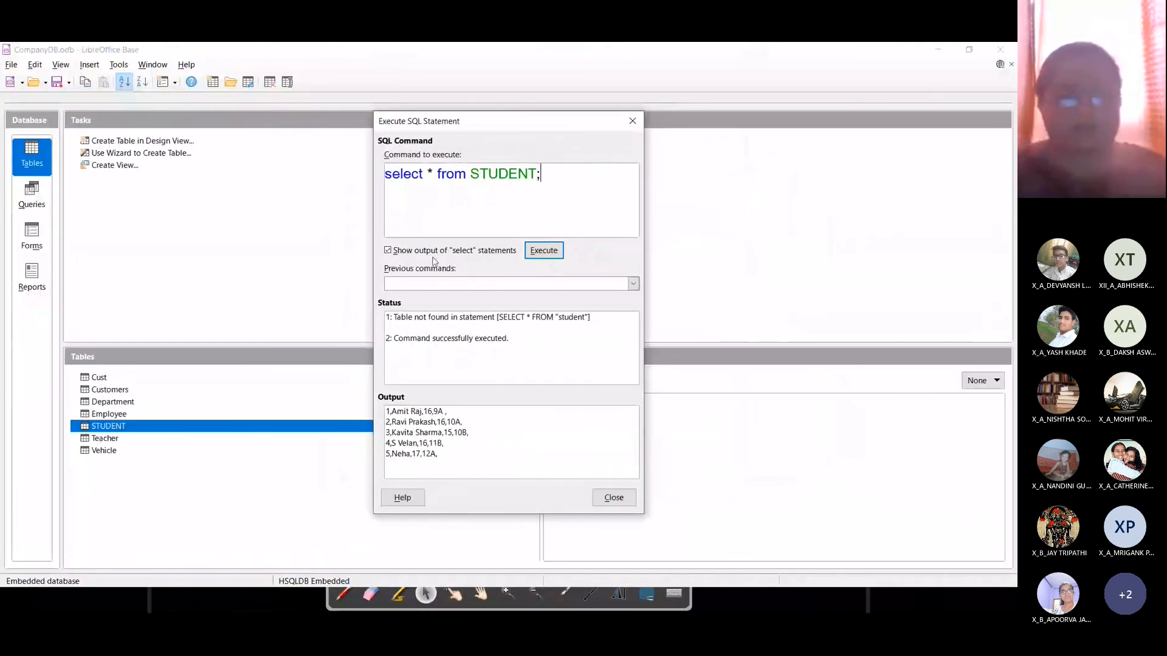
pyautogui.press('super+plus')
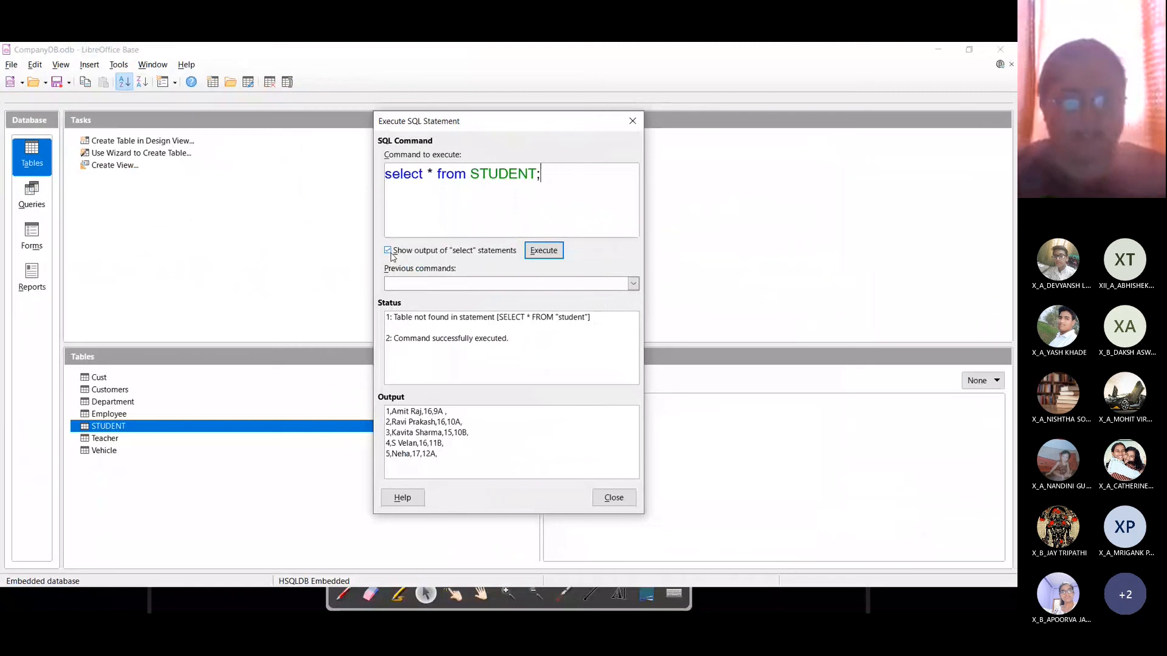
pyautogui.hotkey('alt', 'Tab')
pyautogui.hotkey('alt', 'Tab')
pyautogui.hotkey('alt', 'Tab')
pyautogui.hotkey('alt', 'Tab')
pyautogui.hotkey('alt', 'Tab')
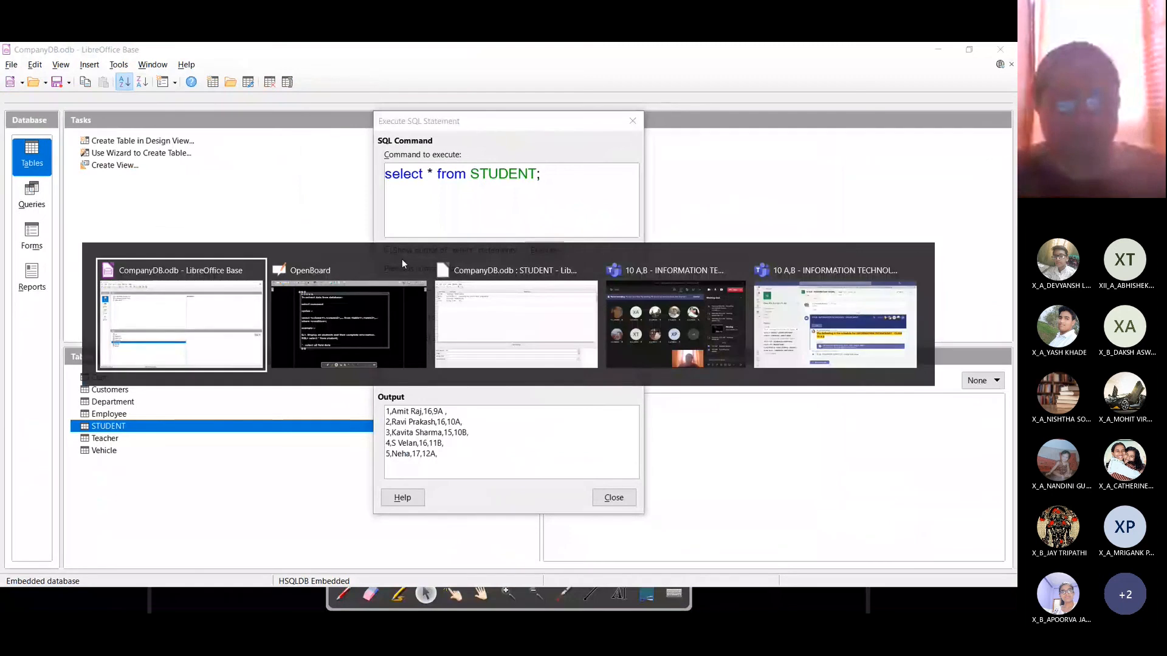
pyautogui.hotkey('alt', 'Tab')
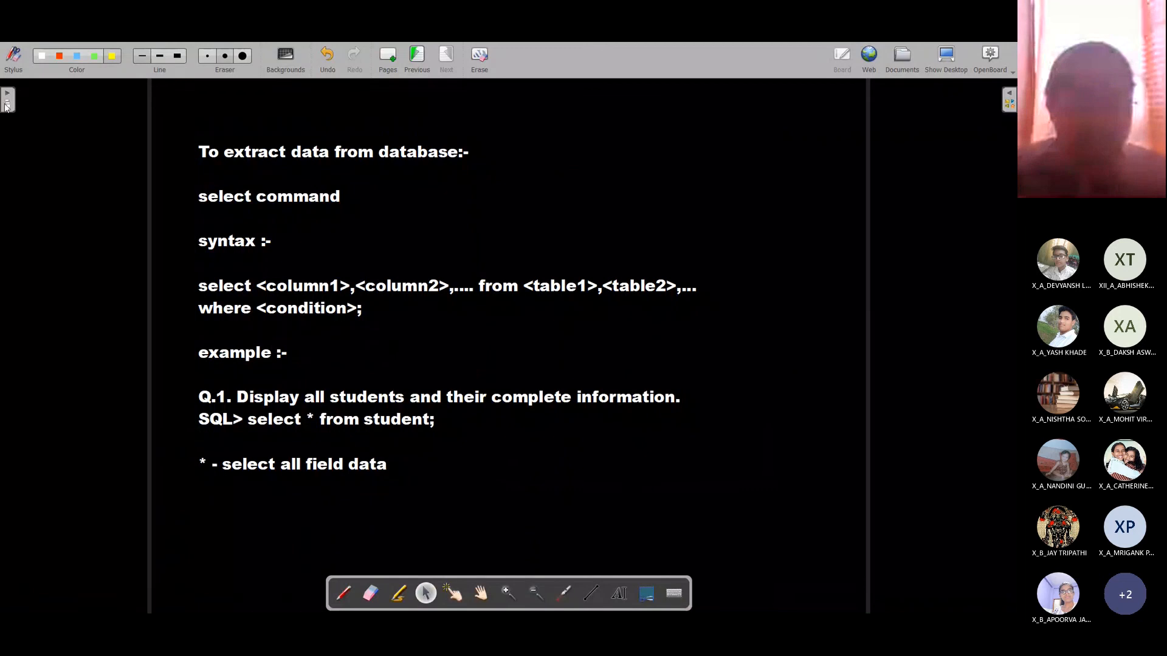
pyautogui.click(7, 99)
pyautogui.click(51, 348)
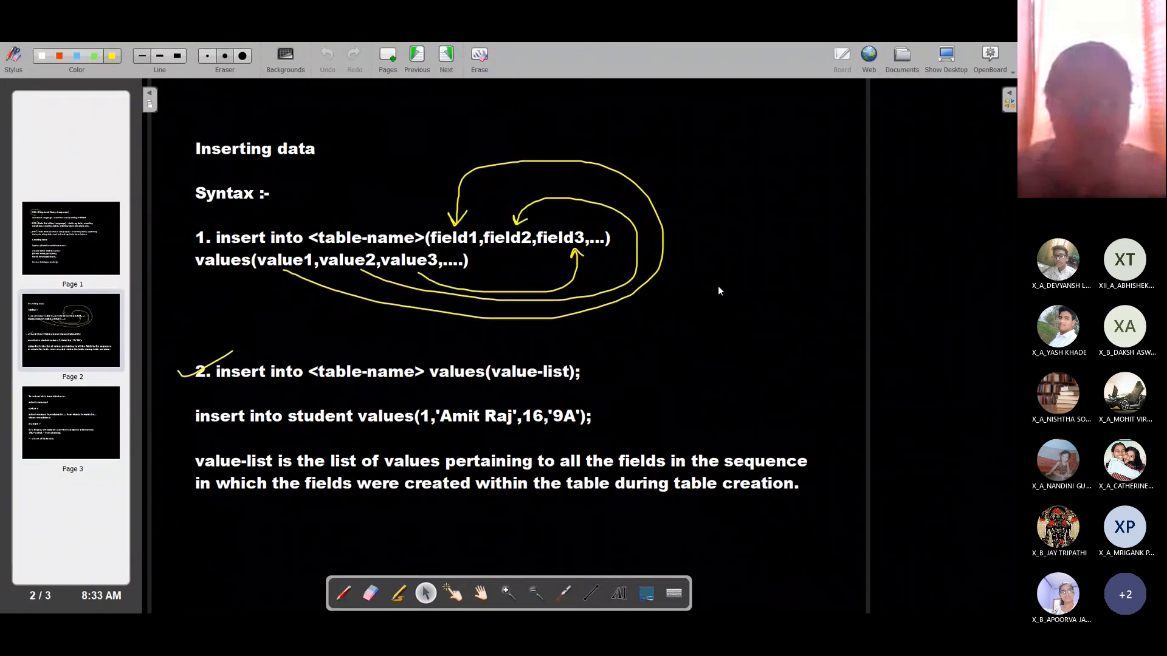
pyautogui.click(149, 99)
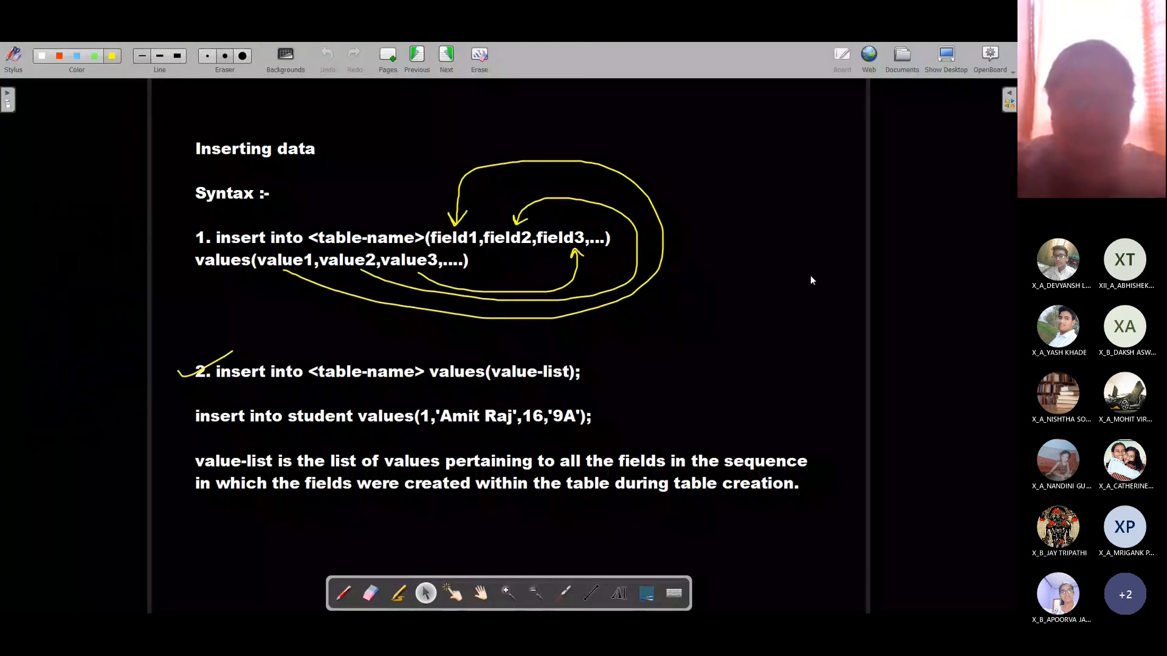
pyautogui.hotkey('alt', 'Tab')
pyautogui.hotkey('alt', 'Tab')
pyautogui.hotkey('alt', 'Tab')
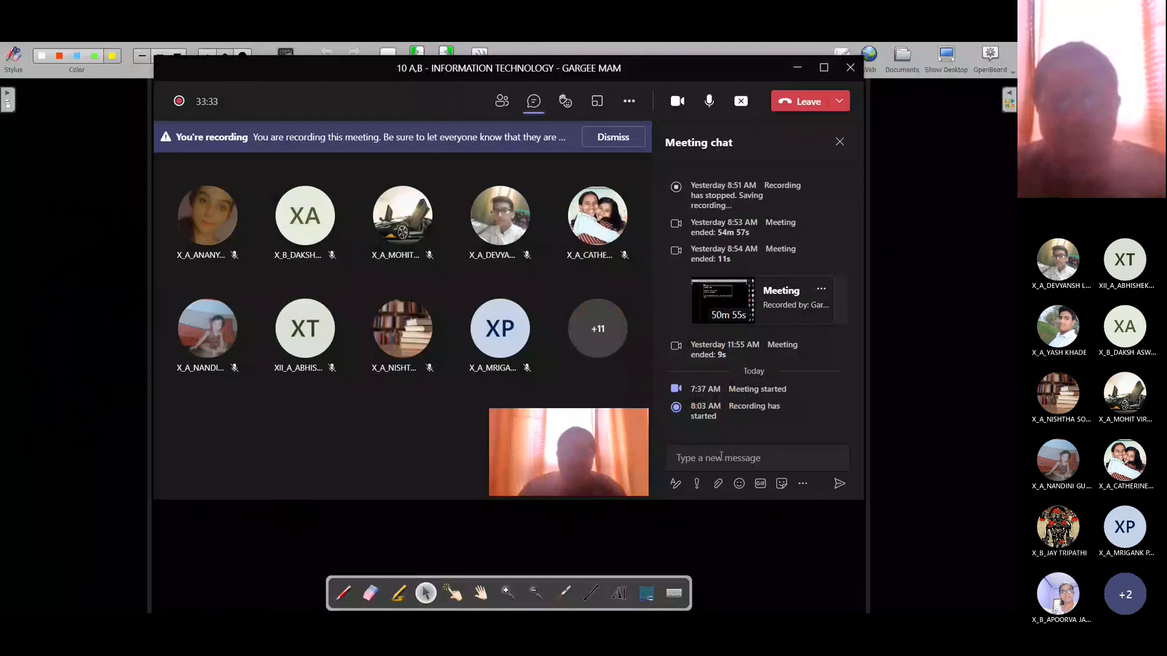
pyautogui.click(720, 457)
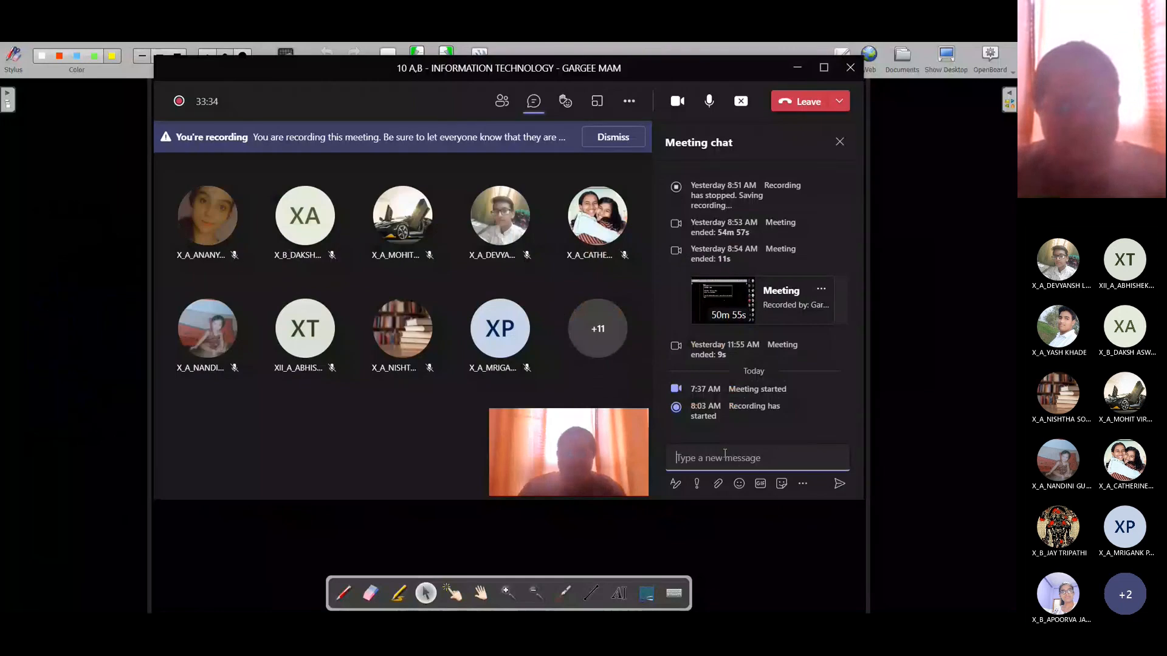
pyautogui.hotkey('ctrl', 'v')
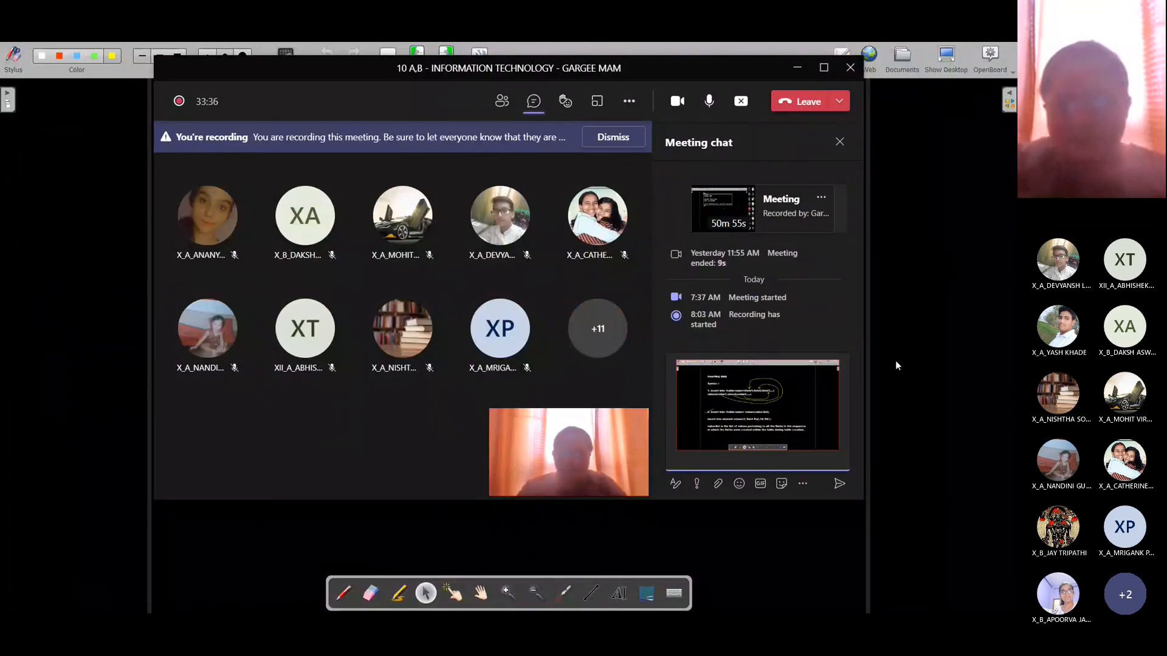
pyautogui.press('Return')
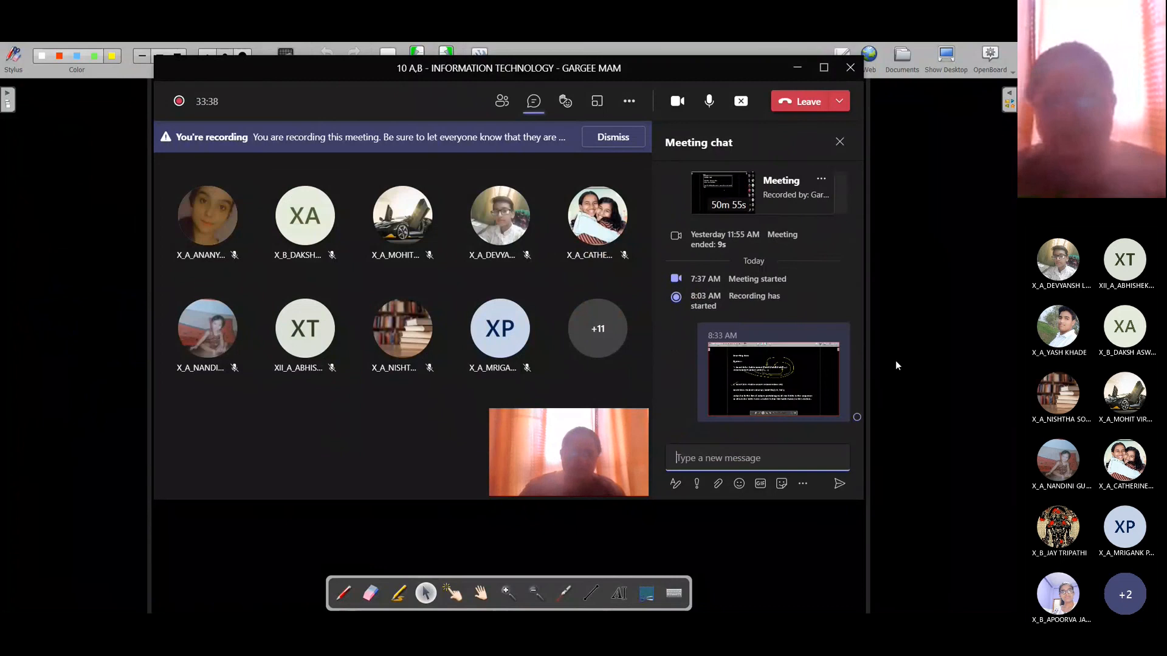
pyautogui.click(895, 359)
# Step: Show the SQL overview page, send its screenshot to the chat, then return to Base's SQL dialog
pyautogui.click(7, 102)
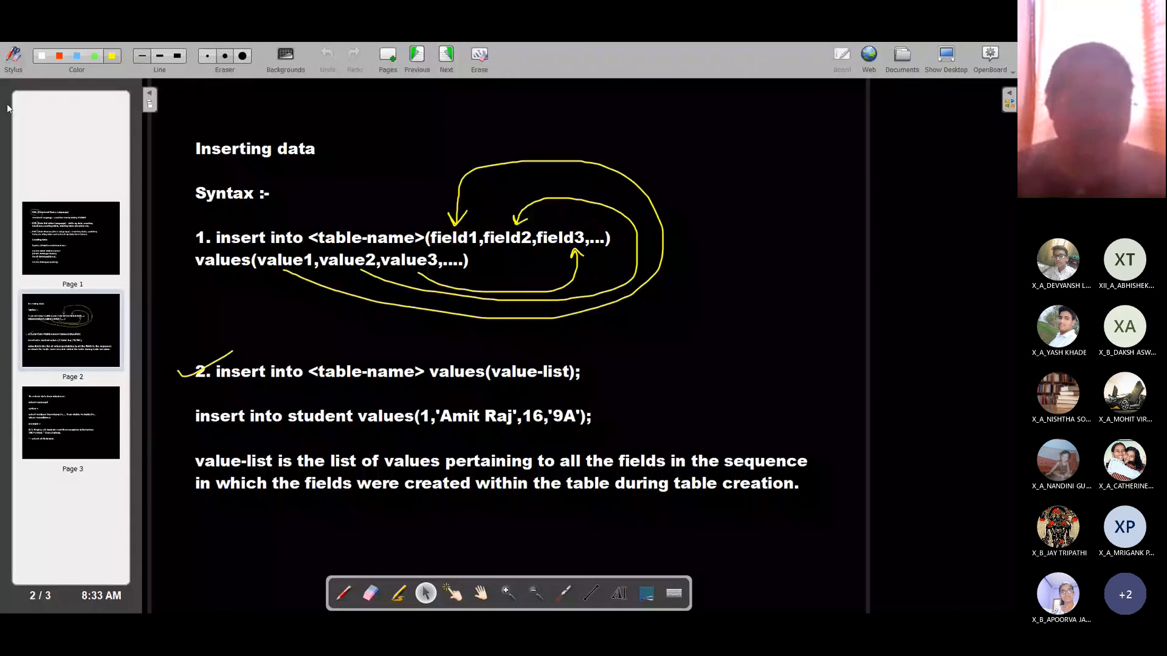
pyautogui.click(91, 226)
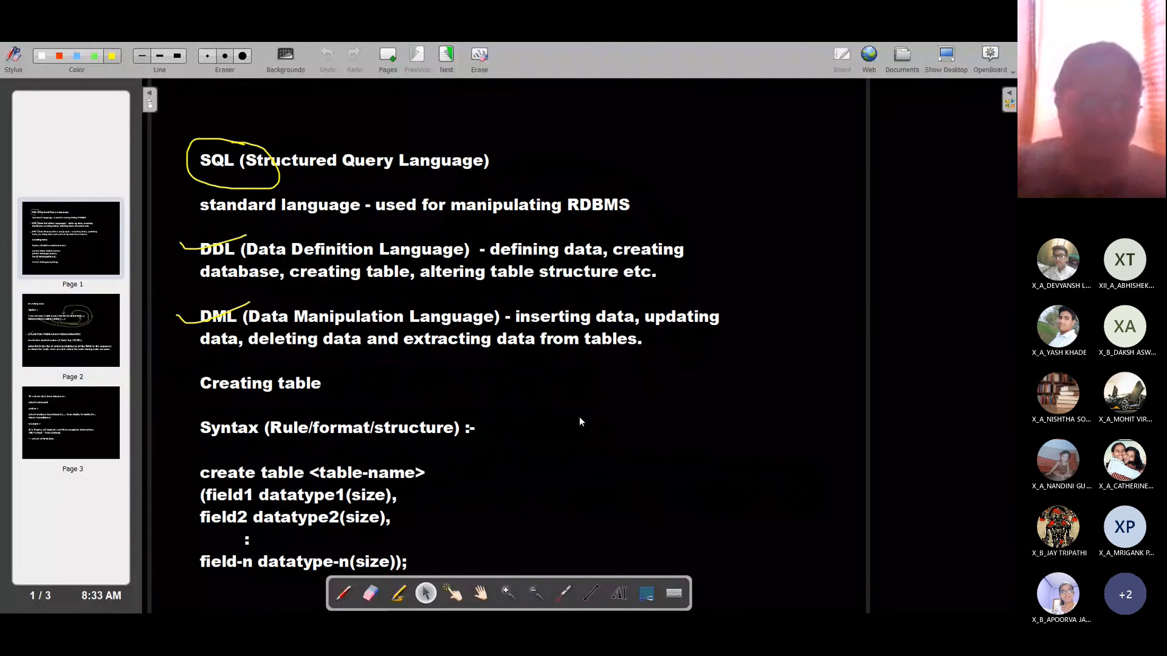
pyautogui.hotkey('alt', 'Tab')
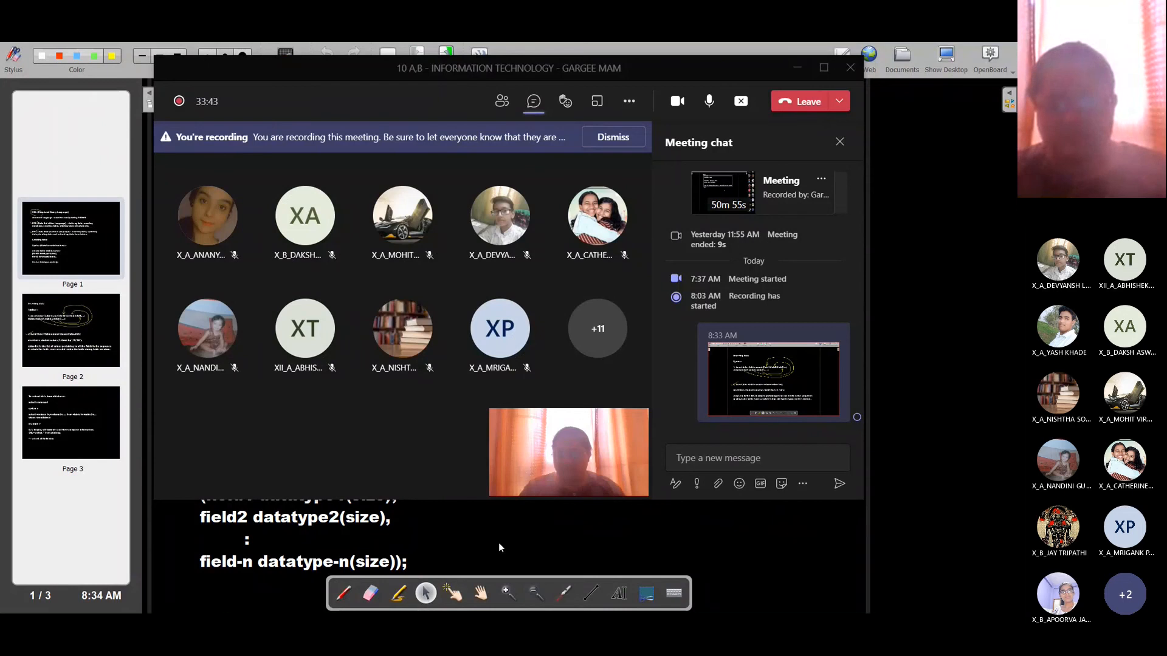
pyautogui.hotkey('alt', 'Tab')
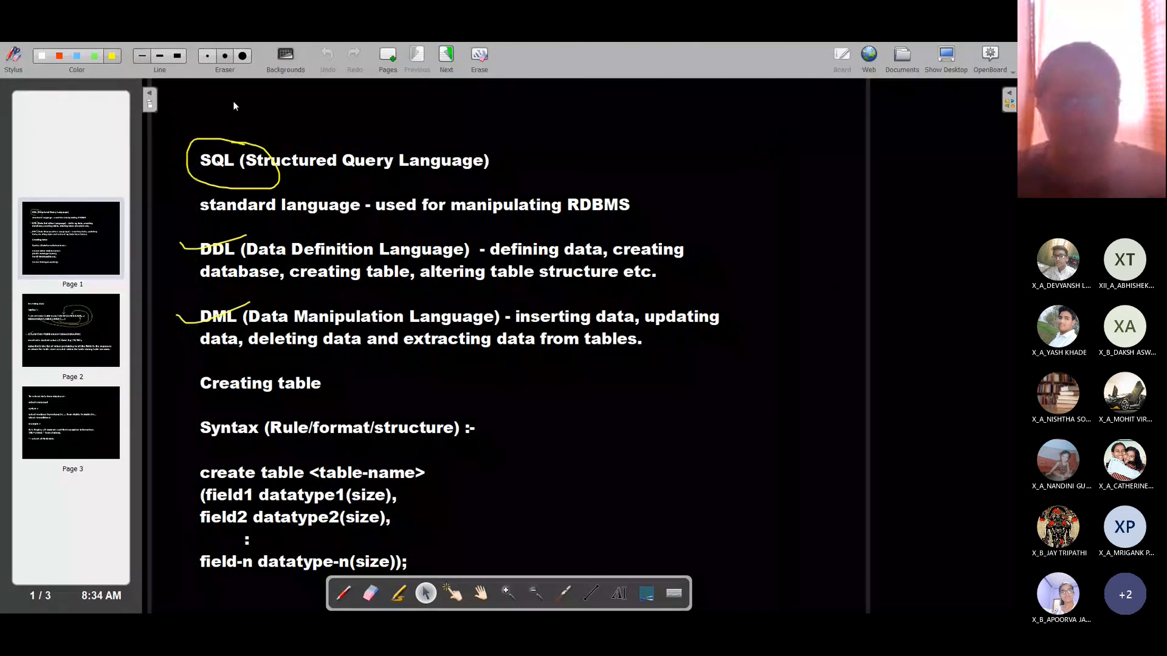
pyautogui.click(149, 94)
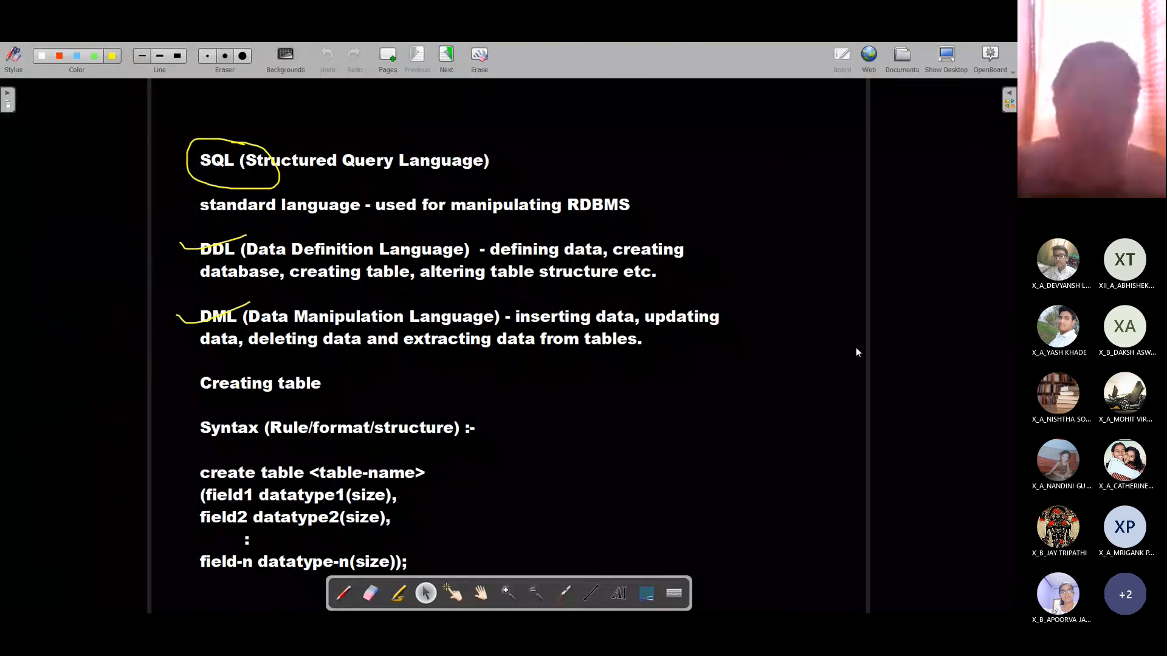
pyautogui.hotkey('alt', 'Tab')
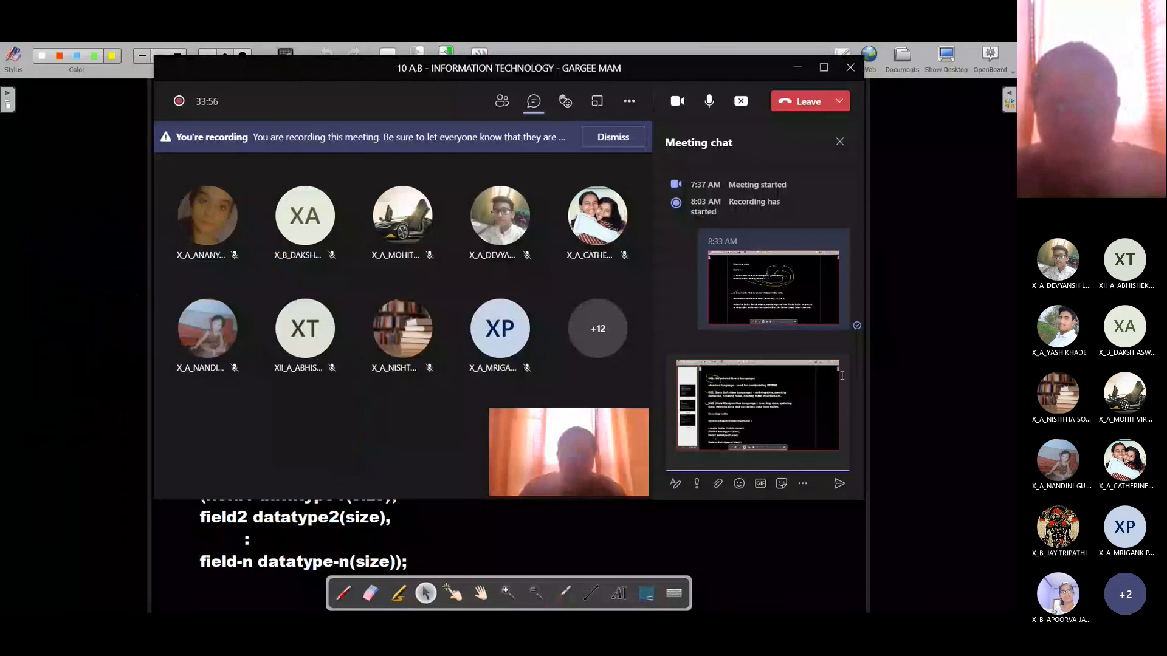
pyautogui.press('Return')
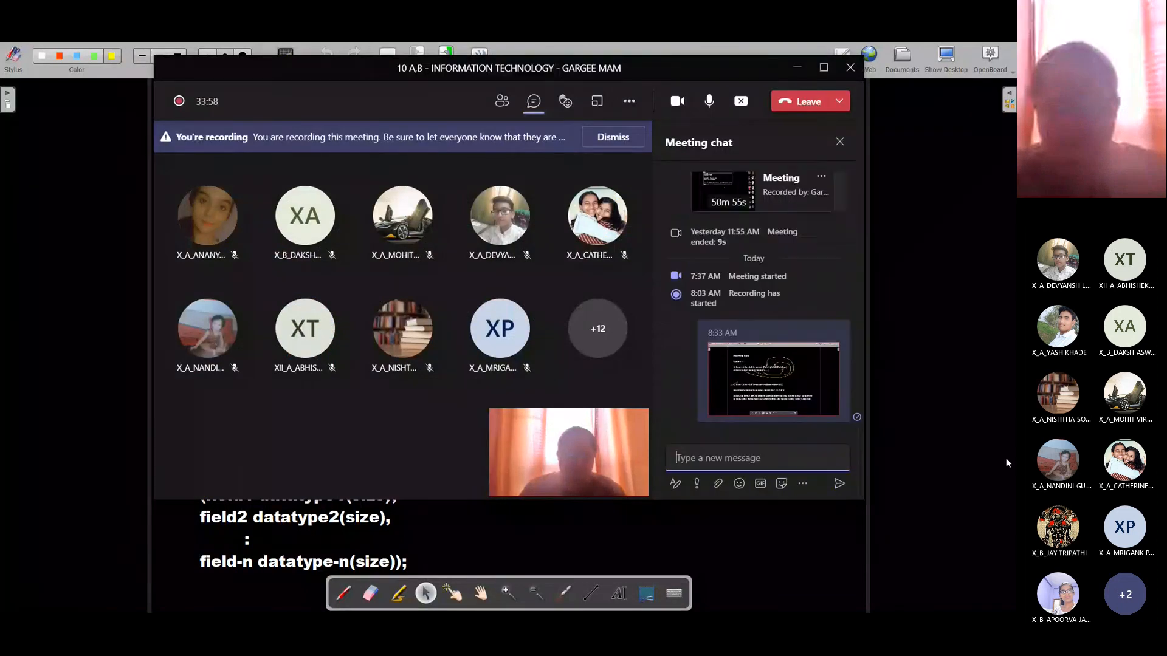
pyautogui.click(877, 366)
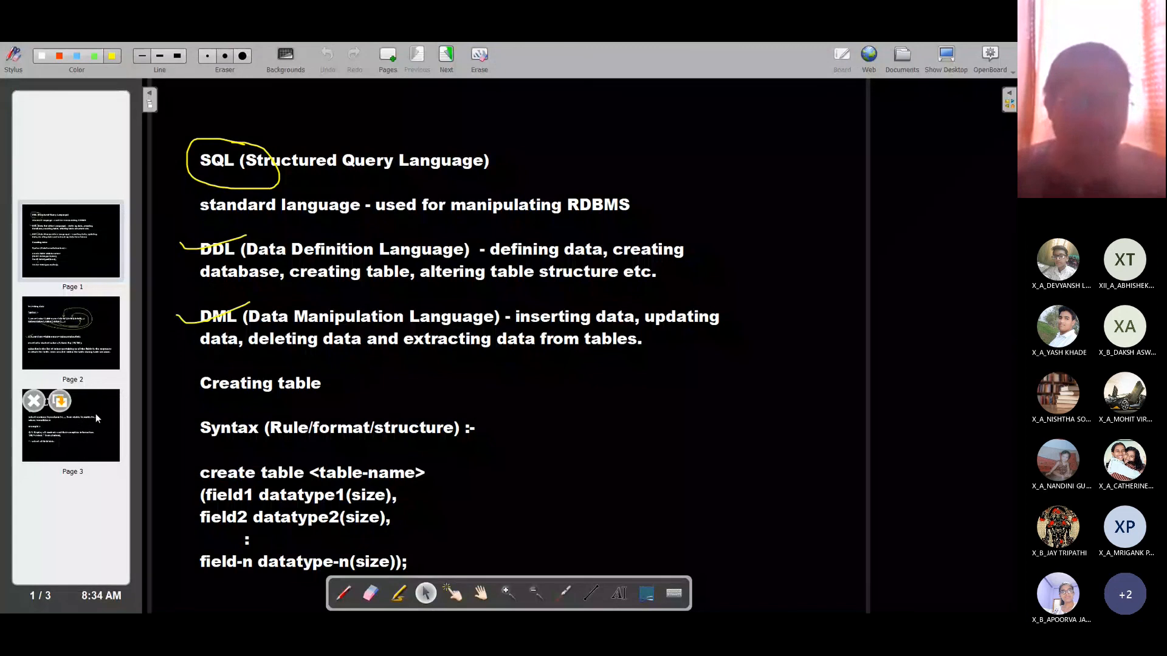
pyautogui.hotkey('alt', 'Tab')
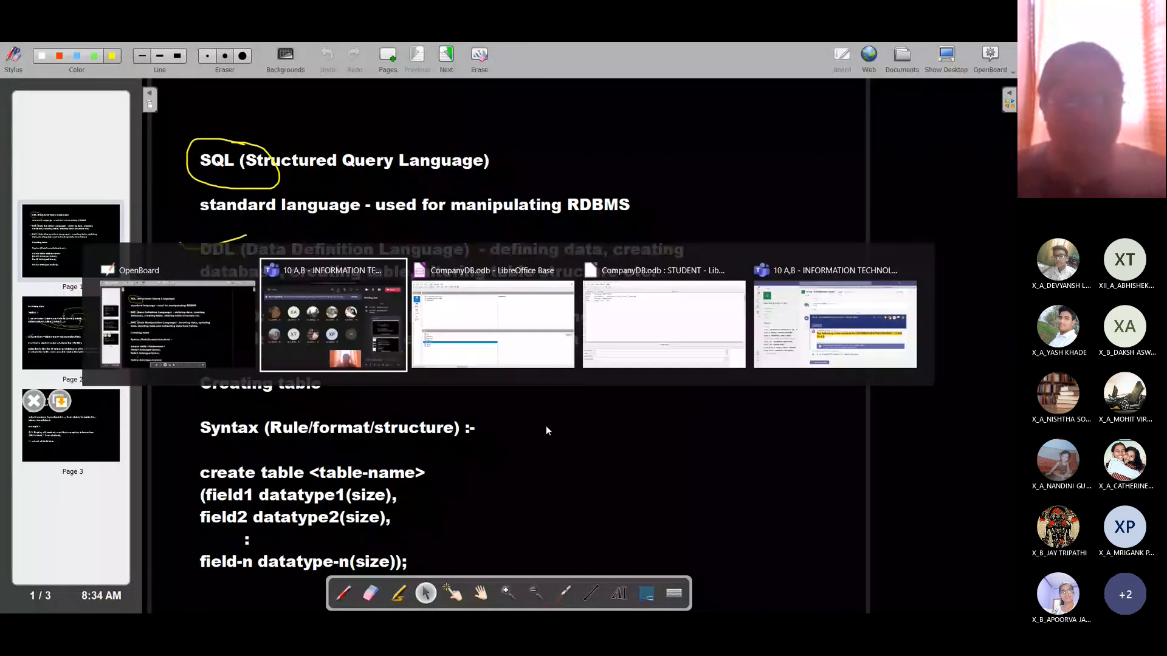
pyautogui.hotkey('alt', 'Tab')
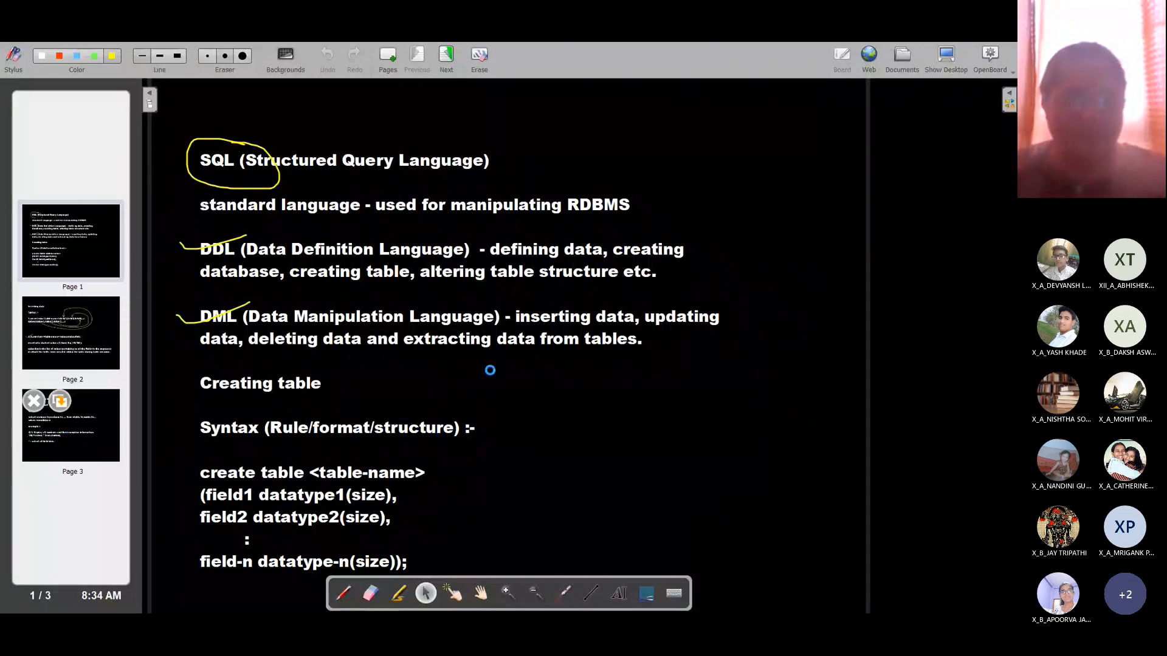
pyautogui.hotkey('alt', 'Tab')
pyautogui.hotkey('alt', 'Tab')
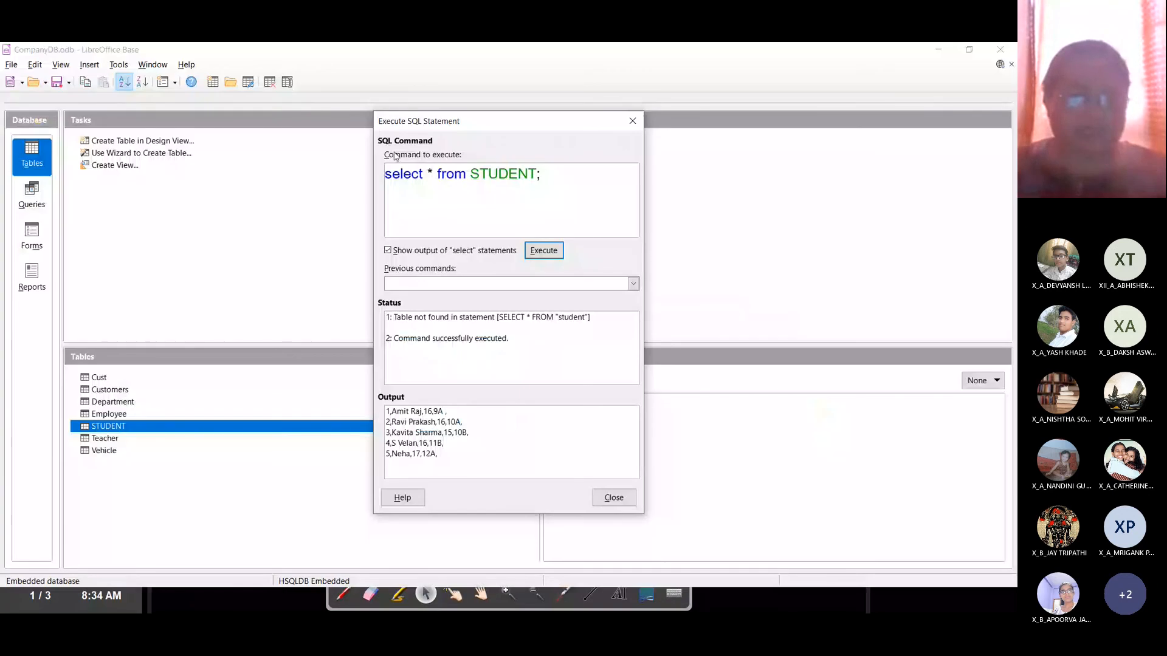
# Step: Replace the command with 'select sname from STUDENT;' and execute it, getting 'Column not found: sname'
pyautogui.click(551, 171)
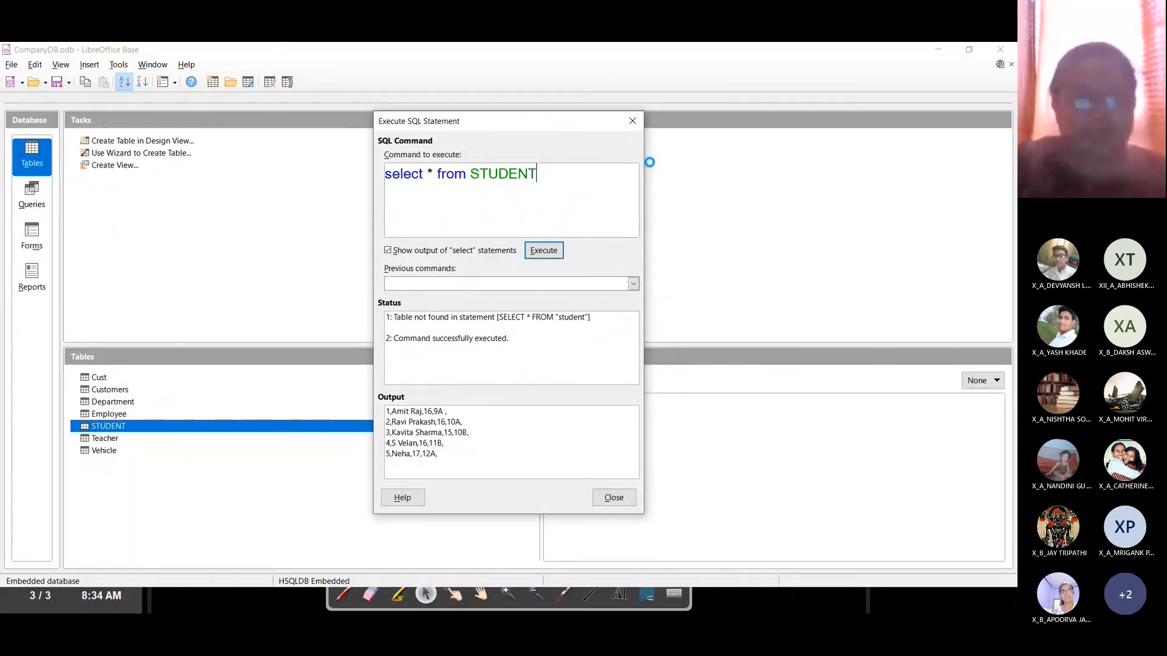
pyautogui.press('BackSpace')
pyautogui.press('BackSpace')
pyautogui.press('BackSpace')
pyautogui.press('BackSpace')
pyautogui.press('BackSpace')
pyautogui.press('BackSpace')
pyautogui.press('BackSpace')
pyautogui.press('BackSpace')
pyautogui.press('BackSpace')
pyautogui.press('BackSpace')
pyautogui.press('BackSpace')
pyautogui.press('BackSpace')
pyautogui.press('BackSpace')
pyautogui.press('BackSpace')
pyautogui.press('BackSpace')
pyautogui.press('BackSpace')
pyautogui.press('BackSpace')
pyautogui.press('BackSpace')
pyautogui.press('BackSpace')
pyautogui.press('BackSpace')
pyautogui.write('se')
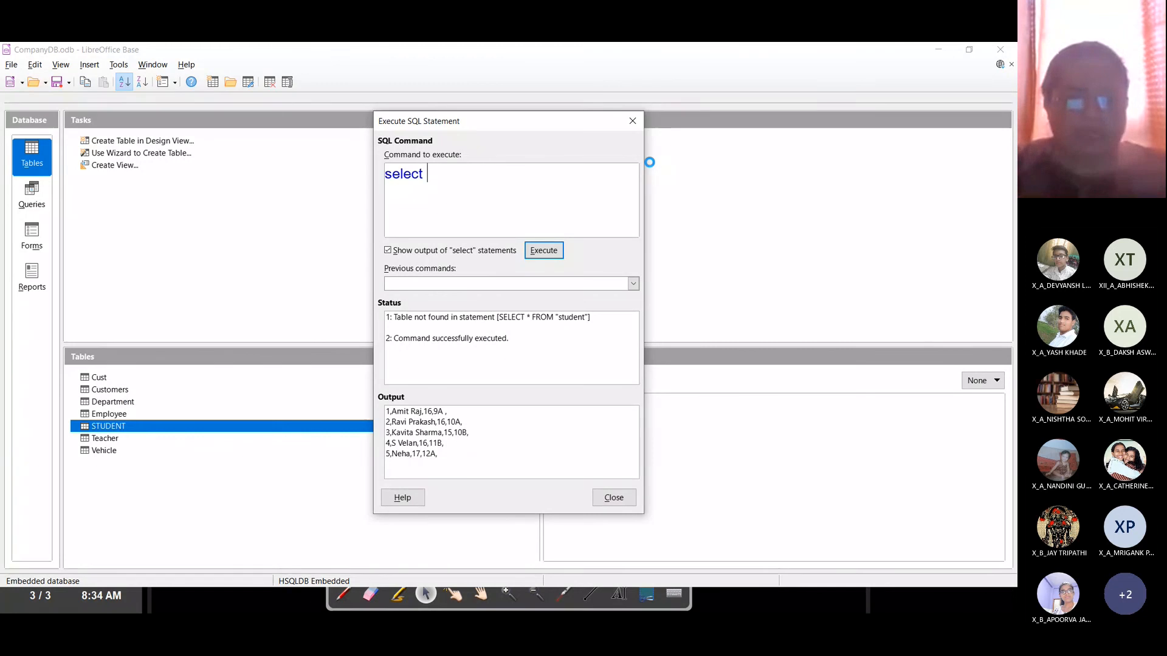
pyautogui.write('lect ')
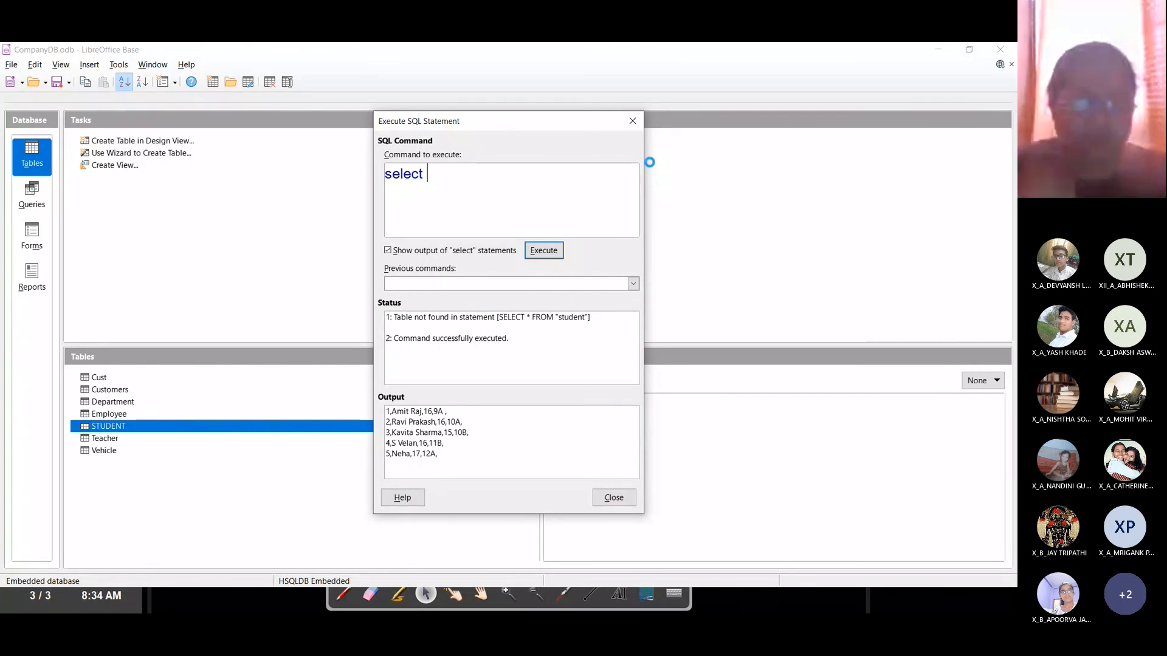
pyautogui.write('sname fr')
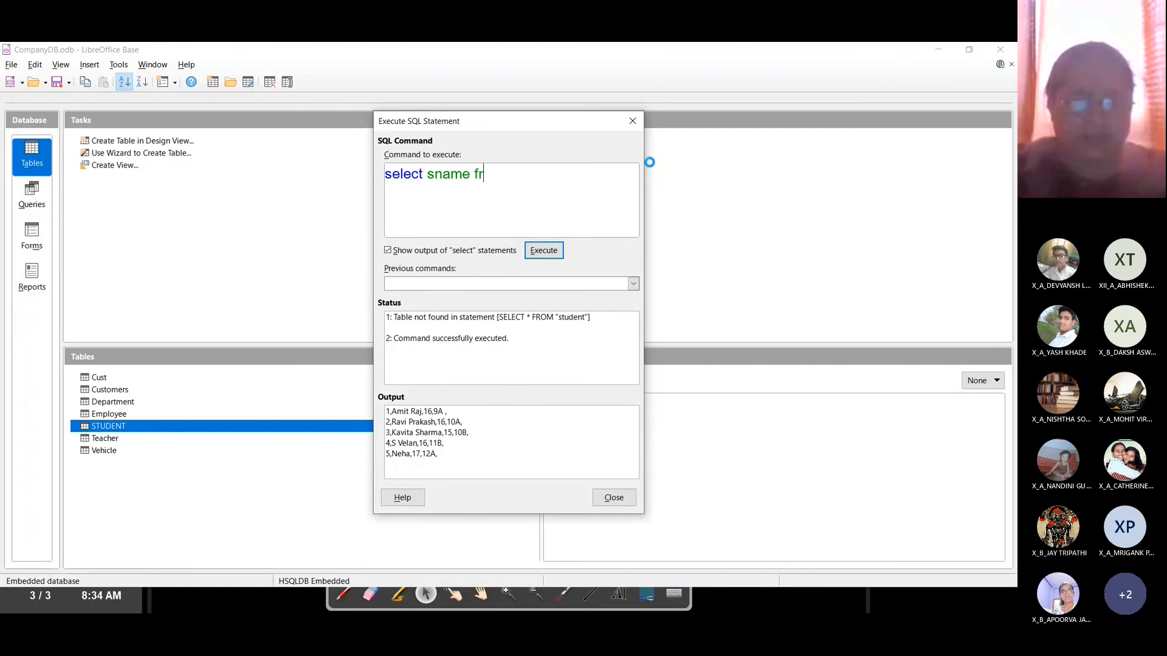
pyautogui.write('om STUDEN')
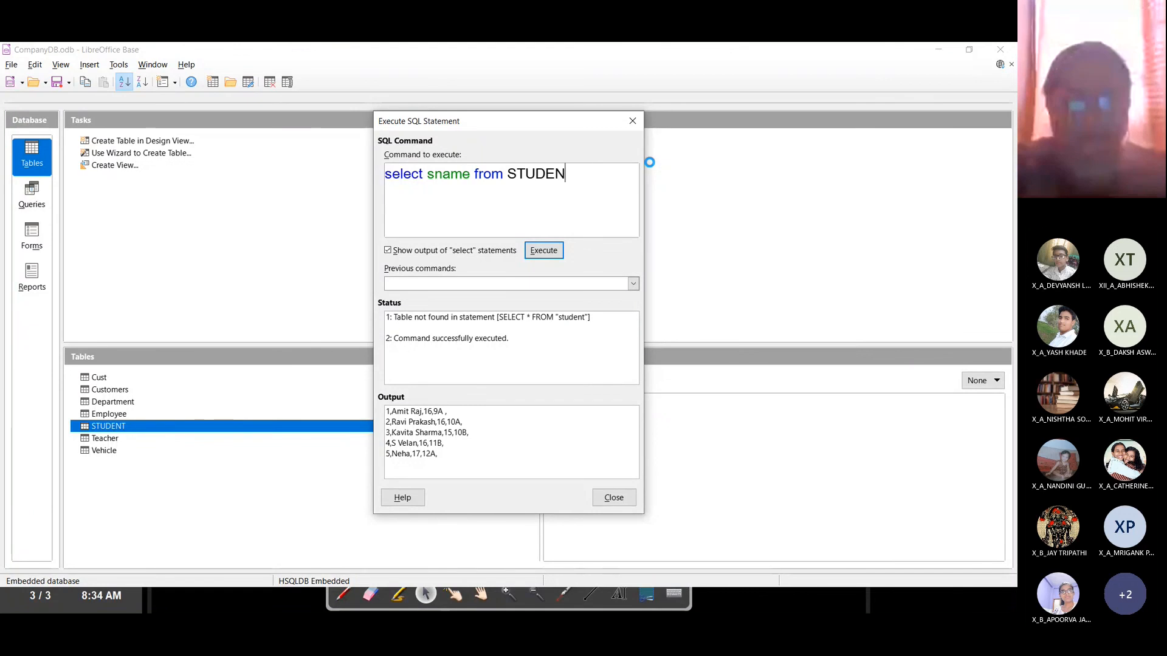
pyautogui.write('T;')
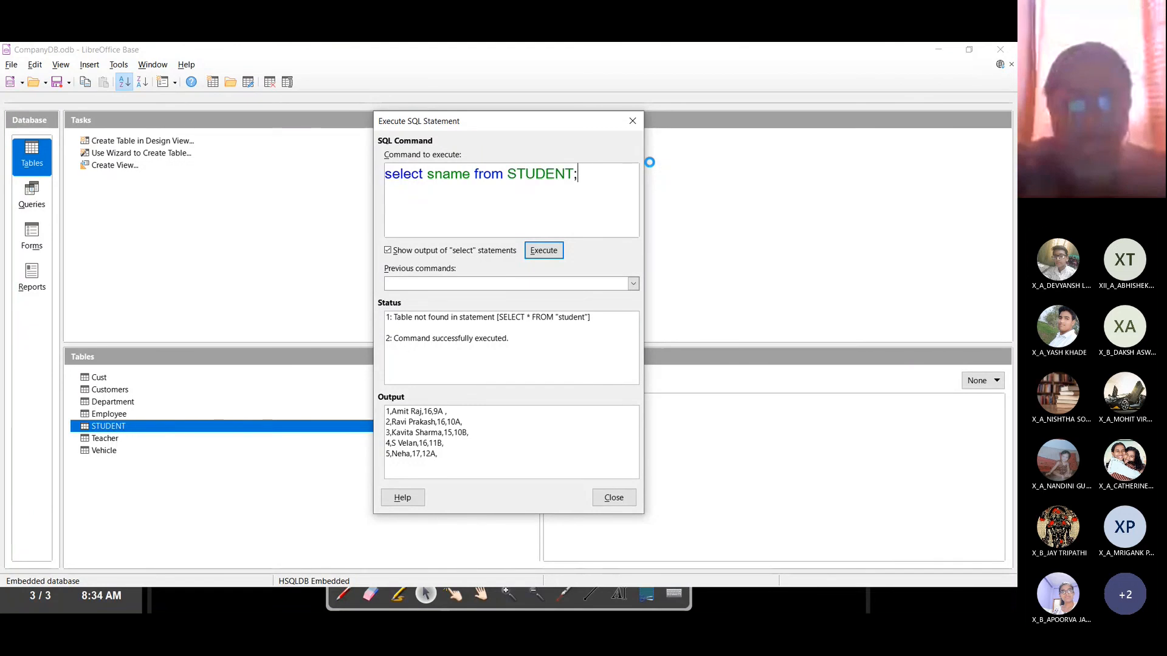
pyautogui.click(551, 256)
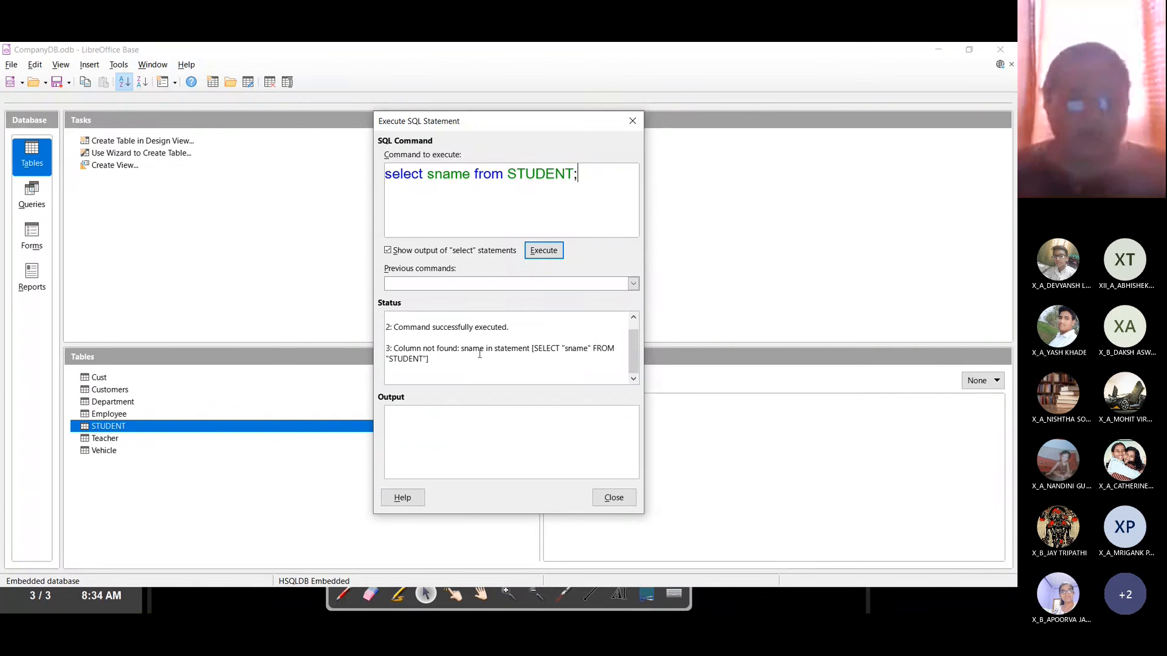
# Step: Close the SQL dialog and review the STUDENT table's five records and column names
pyautogui.click(613, 497)
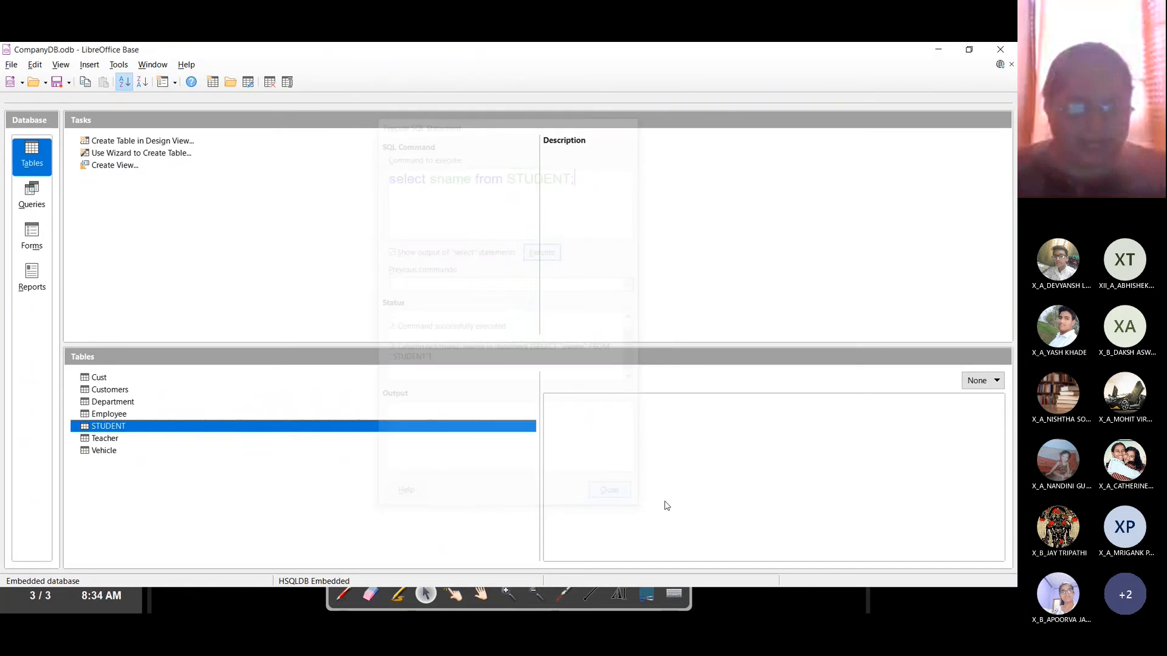
pyautogui.doubleClick(105, 427)
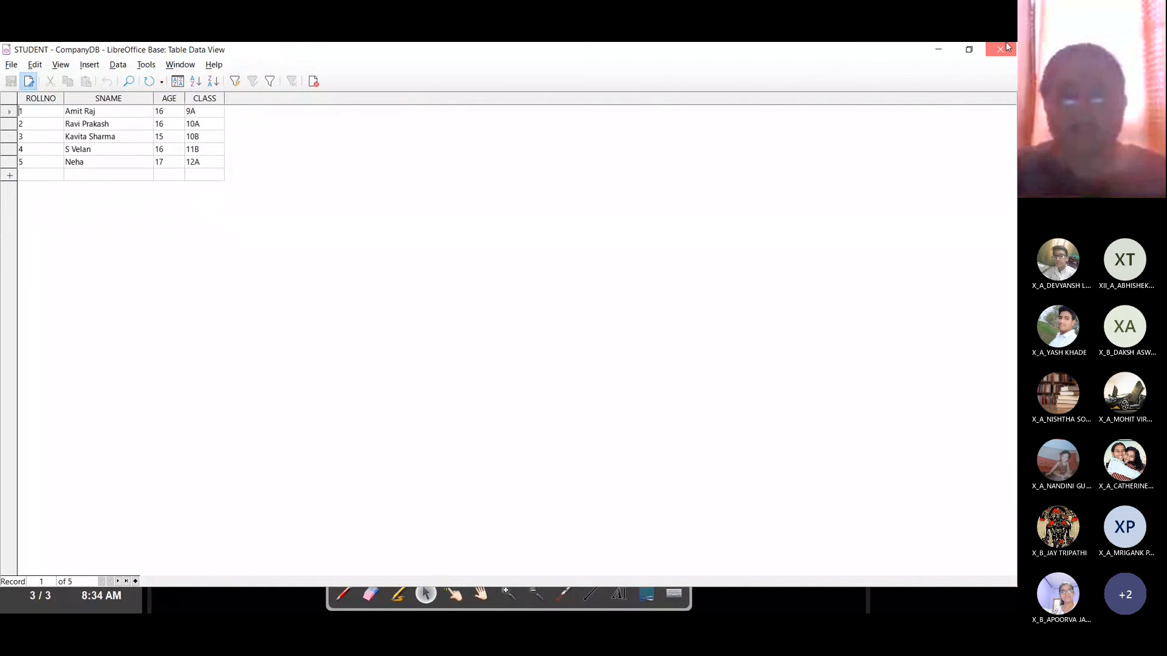
pyautogui.click(1006, 47)
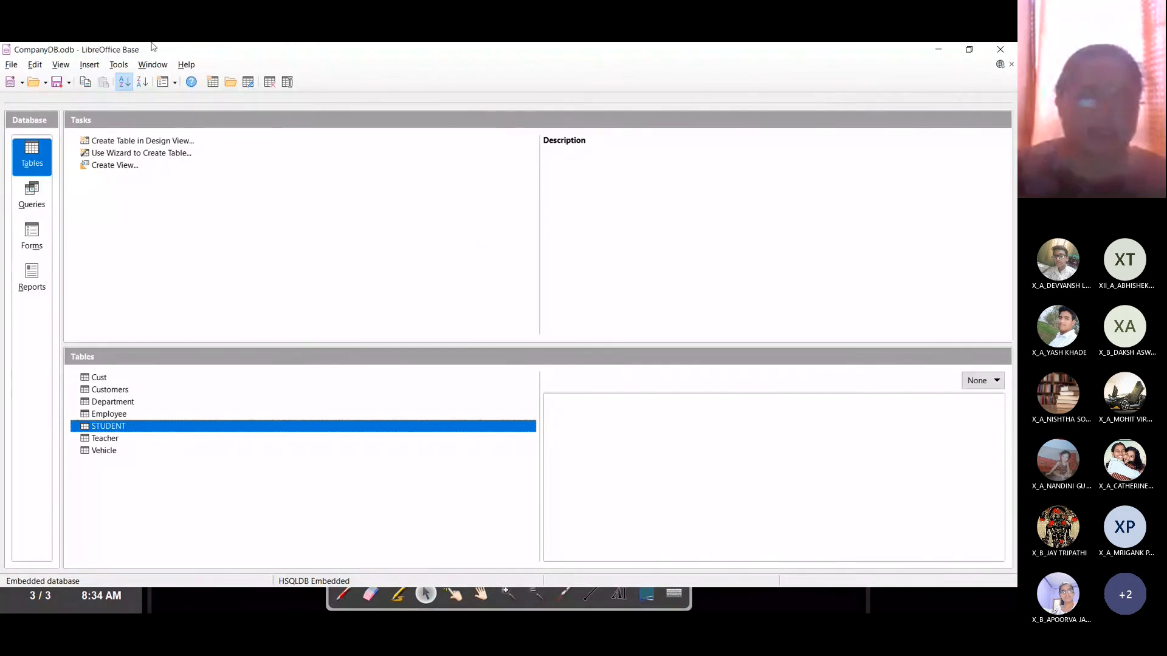
pyautogui.click(119, 64)
# Step: Run 'select SNAME from STUDENT;' with select output shown, listing five student names
pyautogui.click(134, 117)
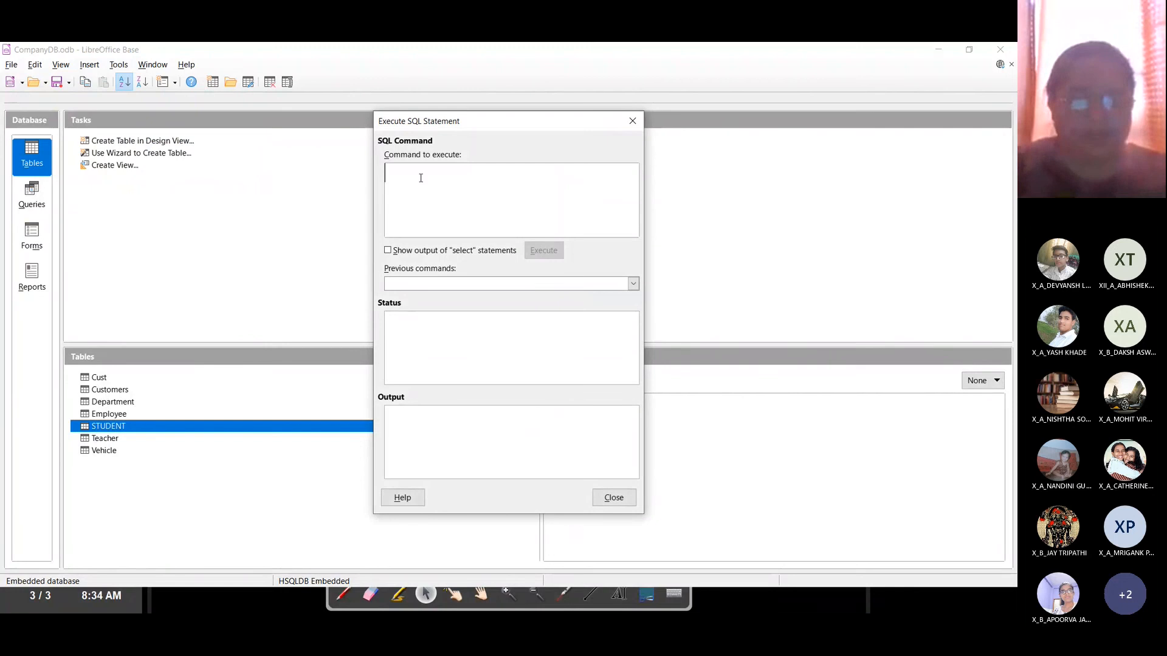
pyautogui.write('select SNAME i')
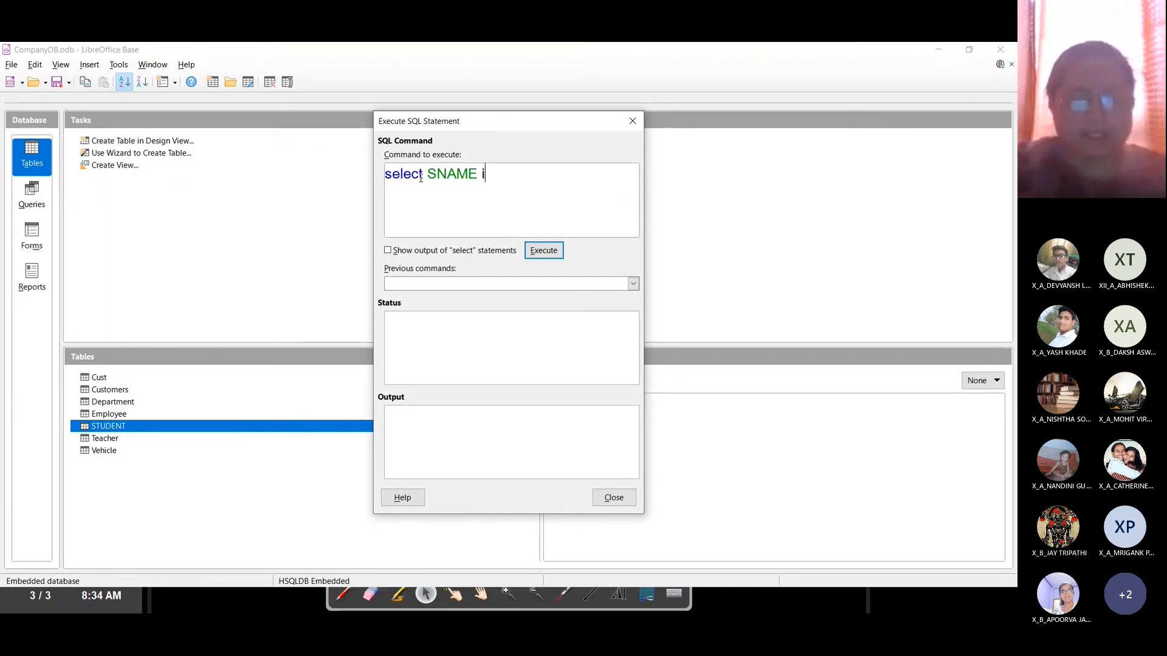
pyautogui.press('BackSpace')
pyautogui.write('f')
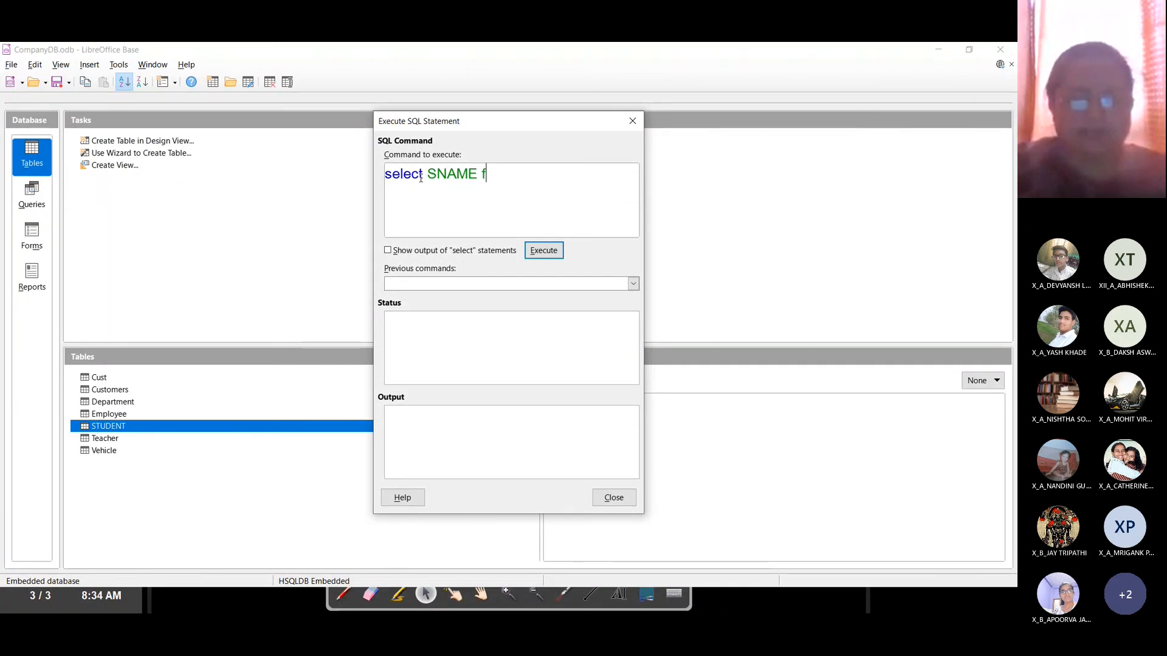
pyautogui.write('rom STUDNE')
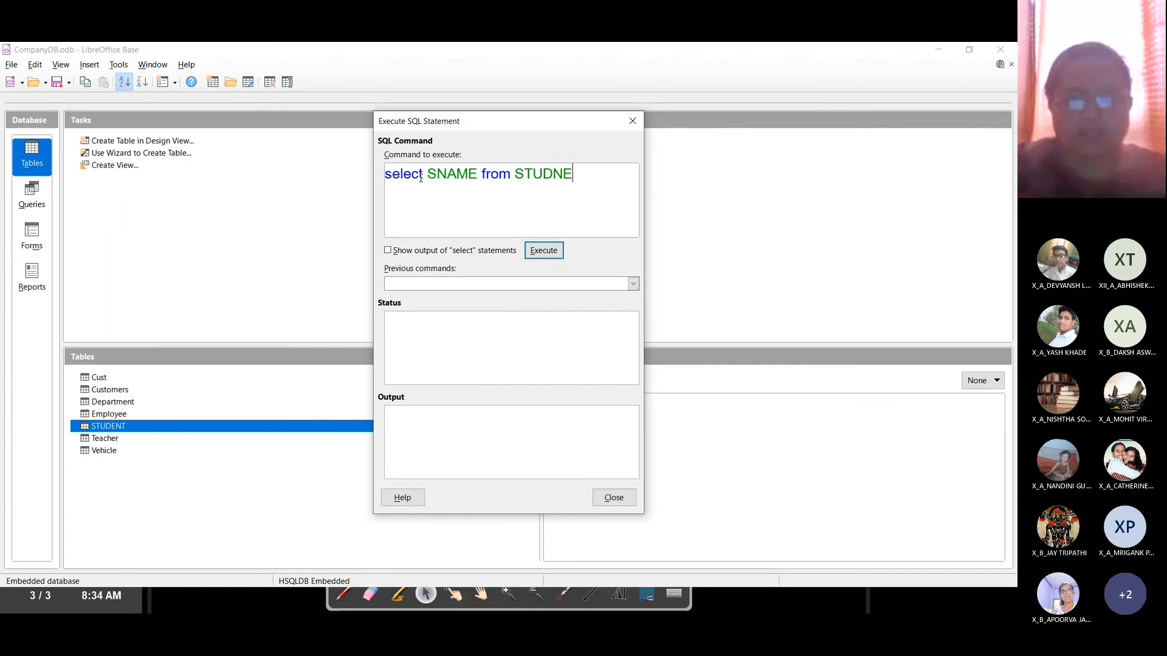
pyautogui.press('BackSpace')
pyautogui.press('BackSpace')
pyautogui.write('ENT;')
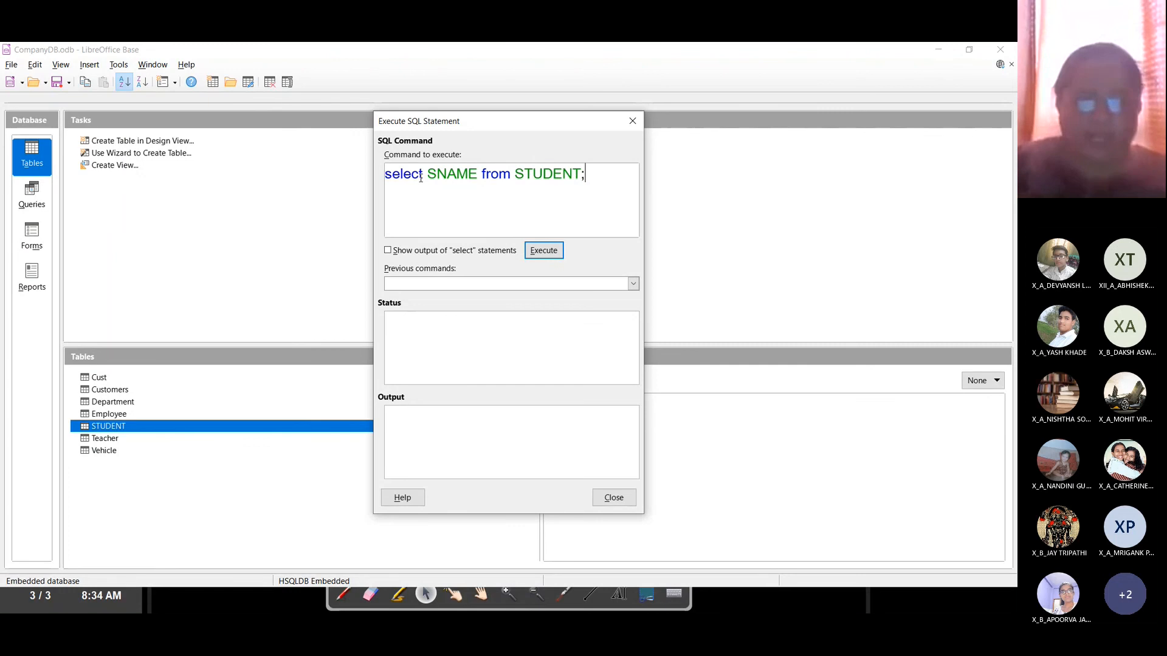
pyautogui.click(387, 251)
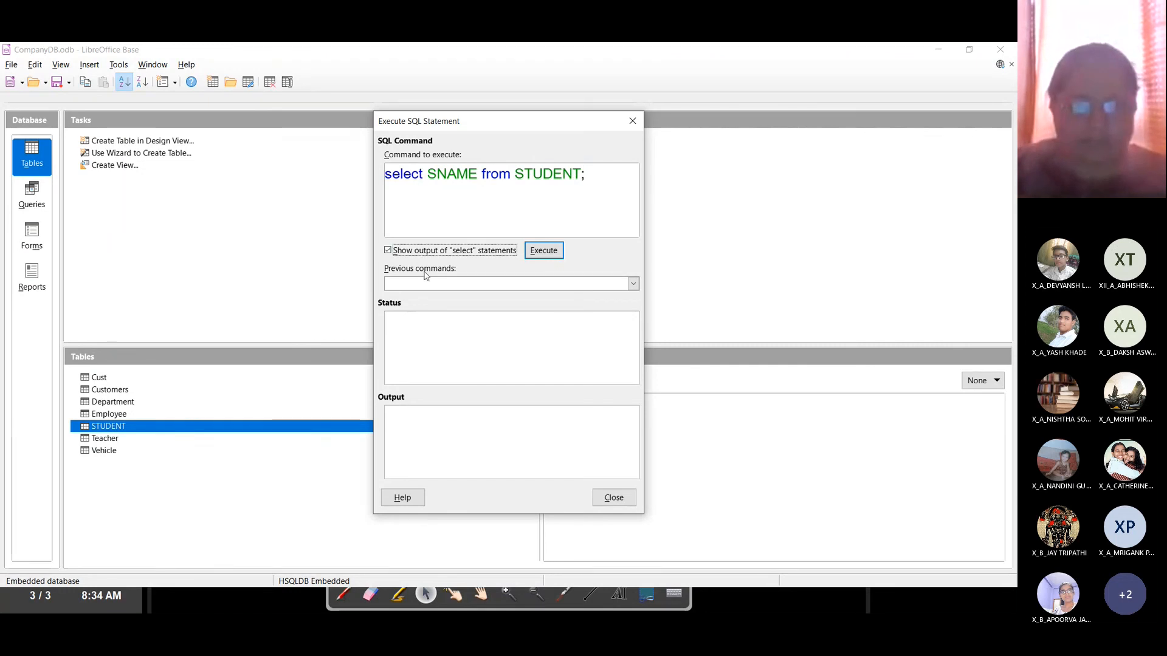
pyautogui.click(547, 254)
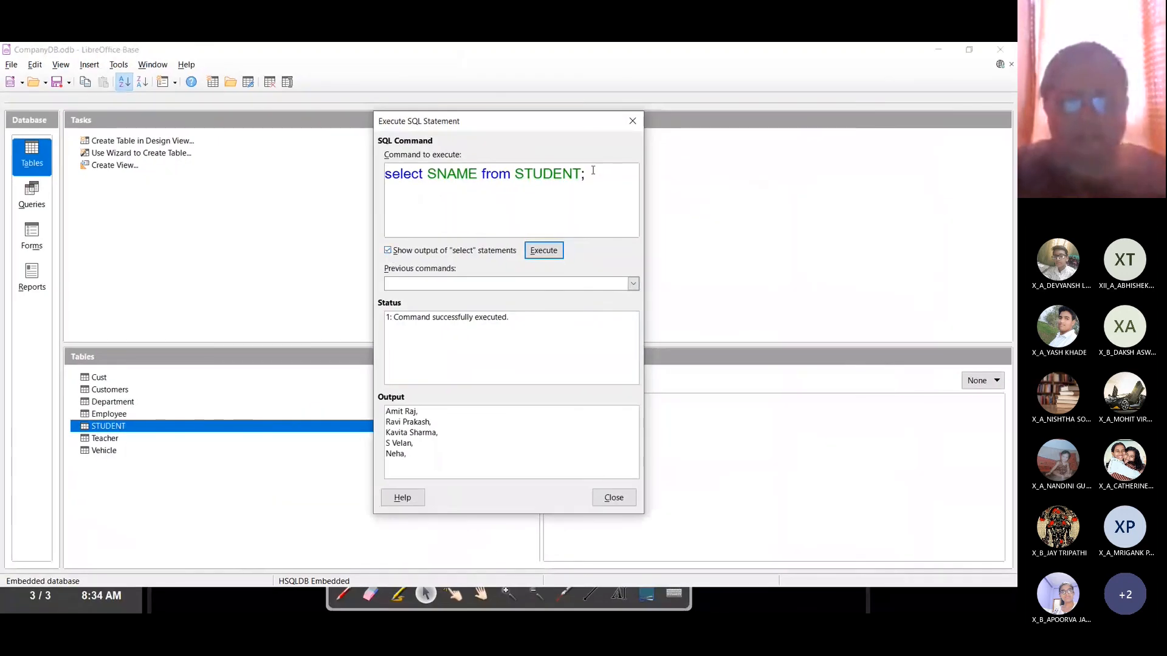
# Step: Select the query text, close the SQL dialog, and go to the OpenBoard notes page
pyautogui.moveTo(586, 173); pyautogui.dragTo(256, 172)
pyautogui.hotkey('ctrl', 'c')
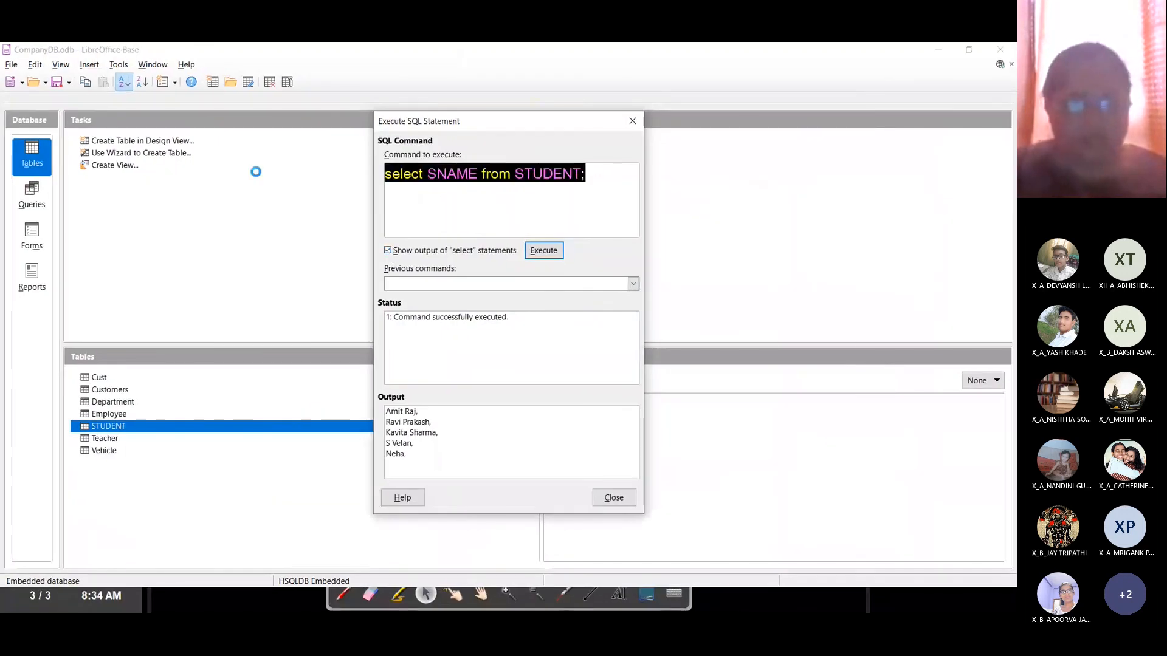
pyautogui.click(633, 120)
pyautogui.hotkey('alt', 'Tab')
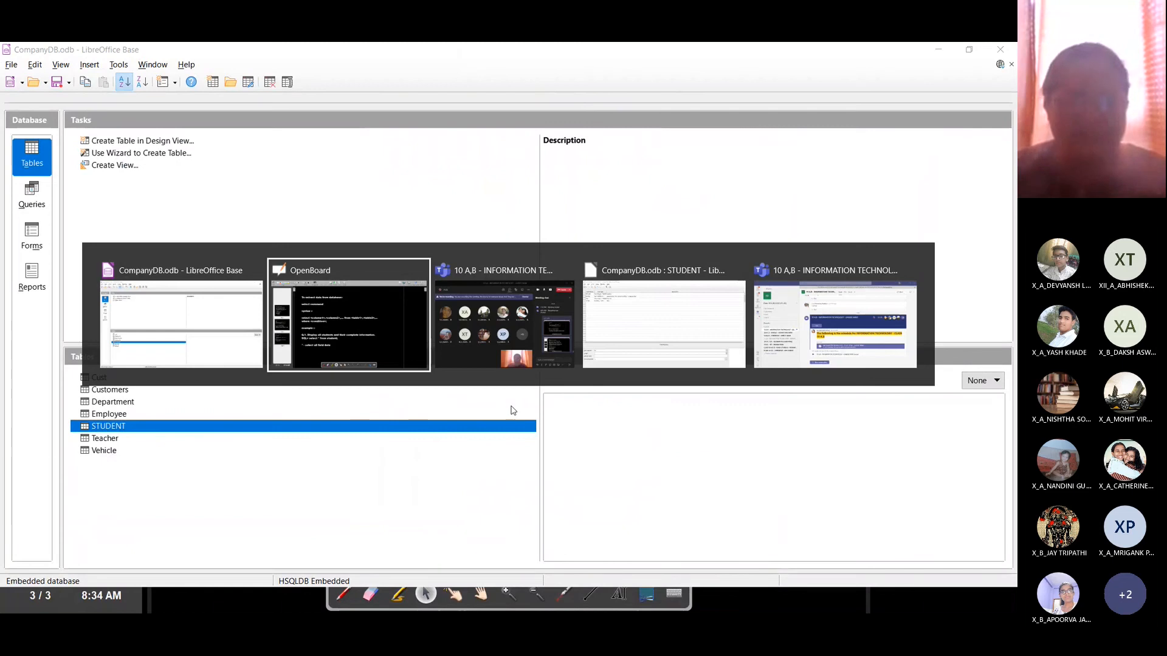
pyautogui.click(990, 59)
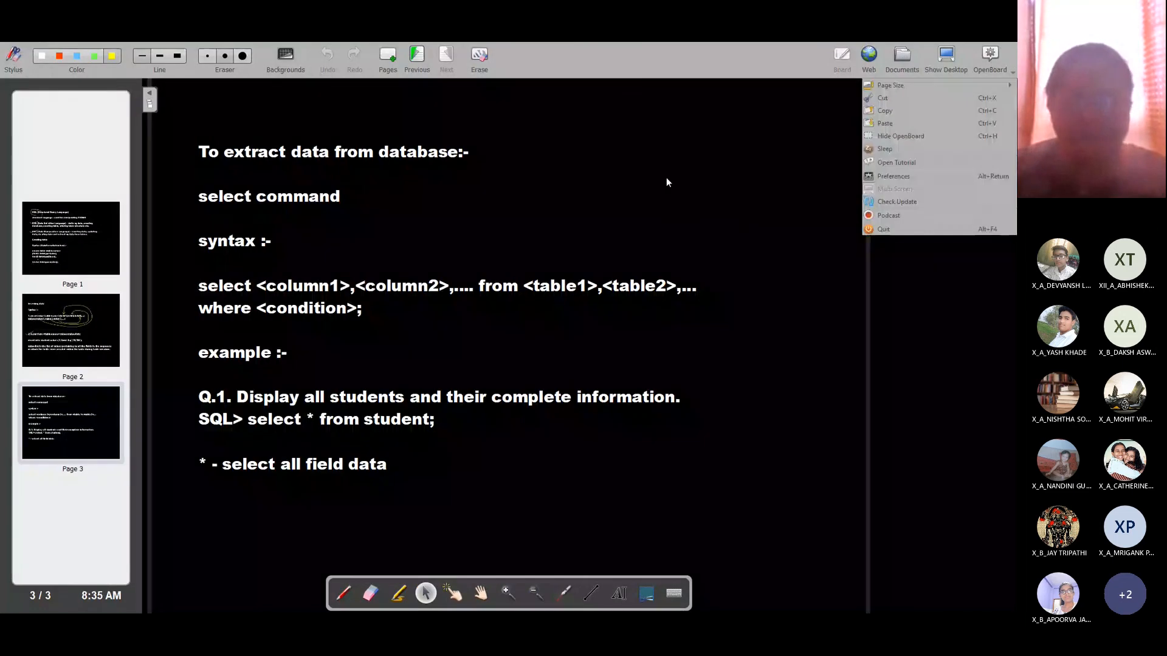
# Step: Add 'Q.2. Display only student names.' with the pasted answer 'select SNAME from STUDENT;' below it
pyautogui.click(354, 364)
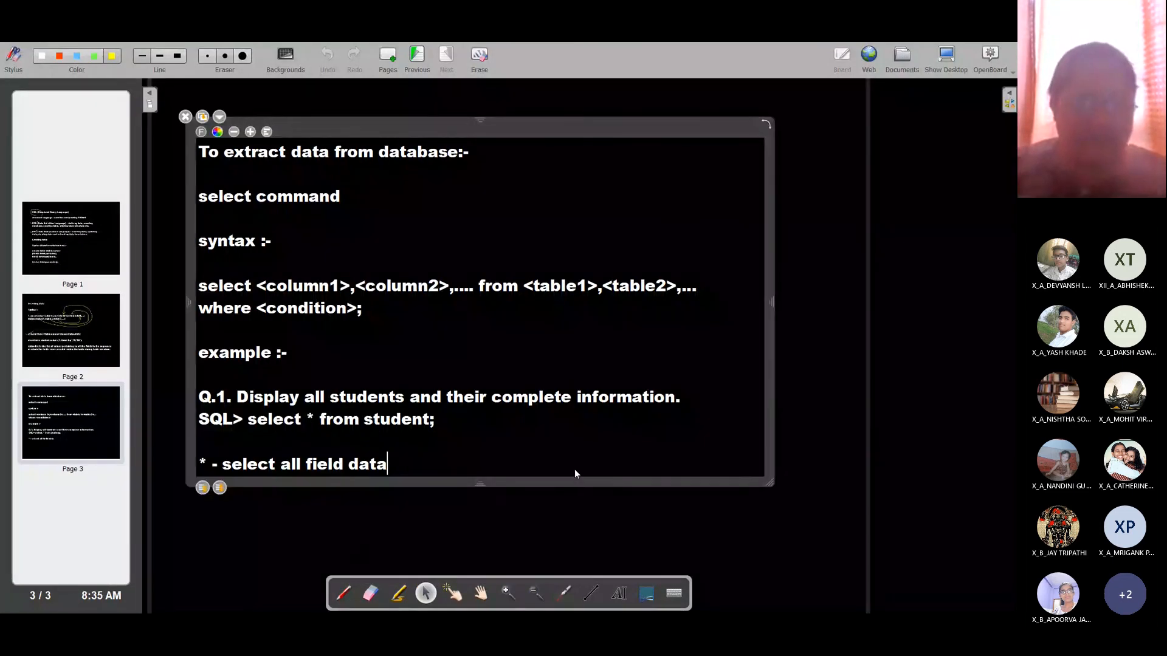
pyautogui.press('Return')
pyautogui.press('Return')
pyautogui.write('Q.2')
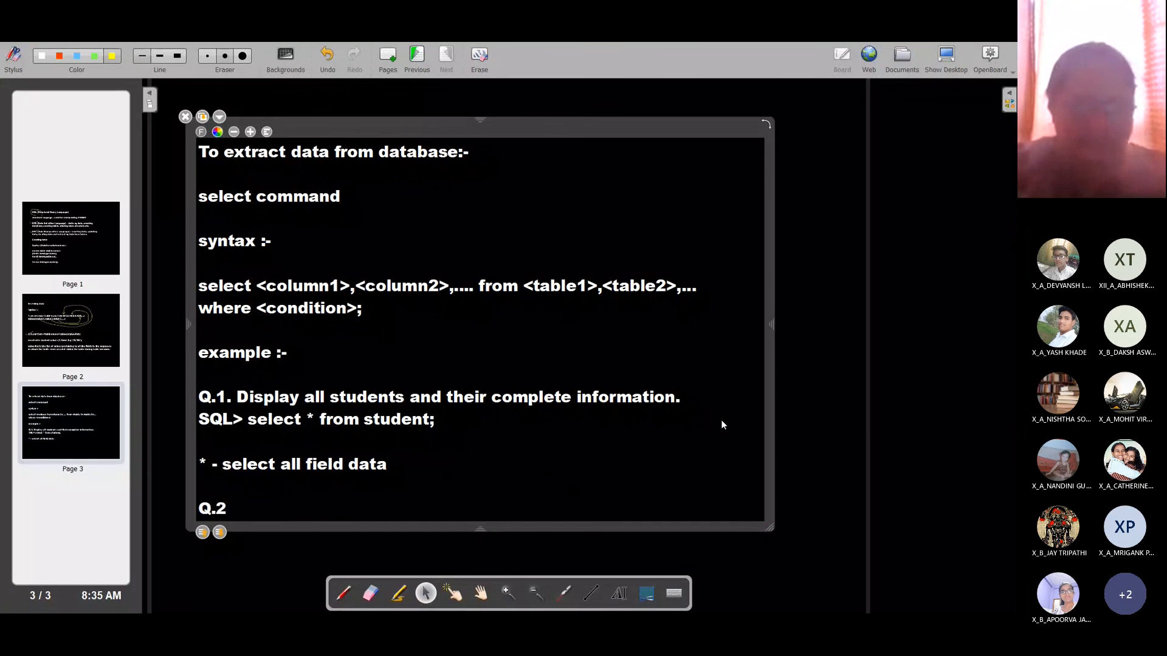
pyautogui.write('. Display on')
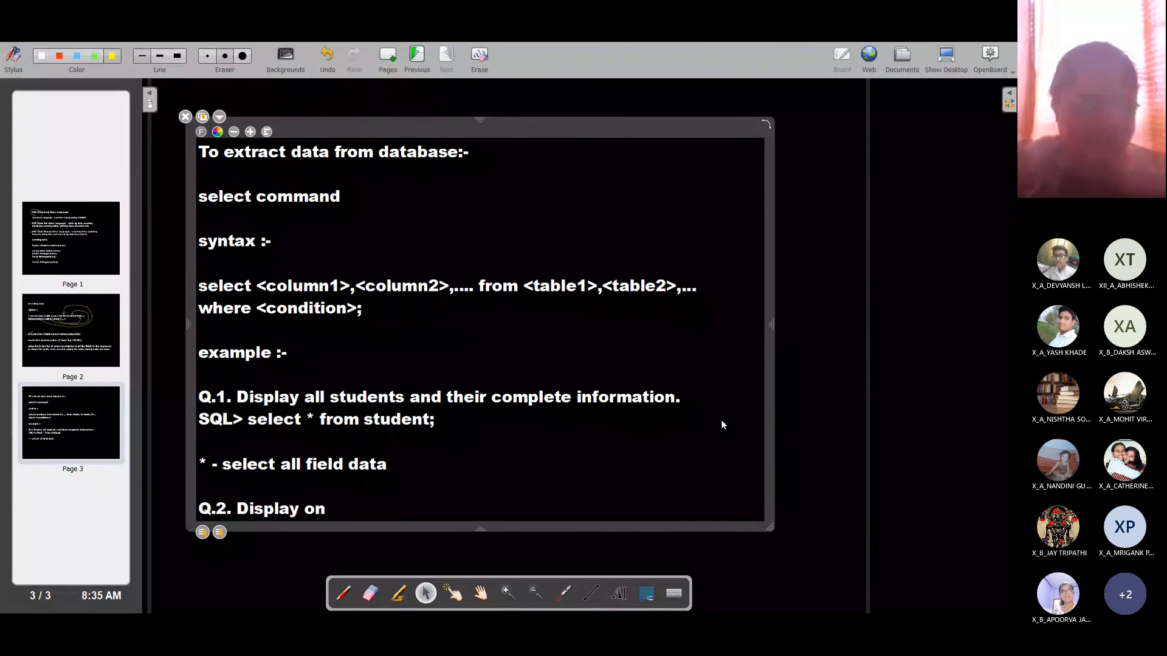
pyautogui.write('ly student names.')
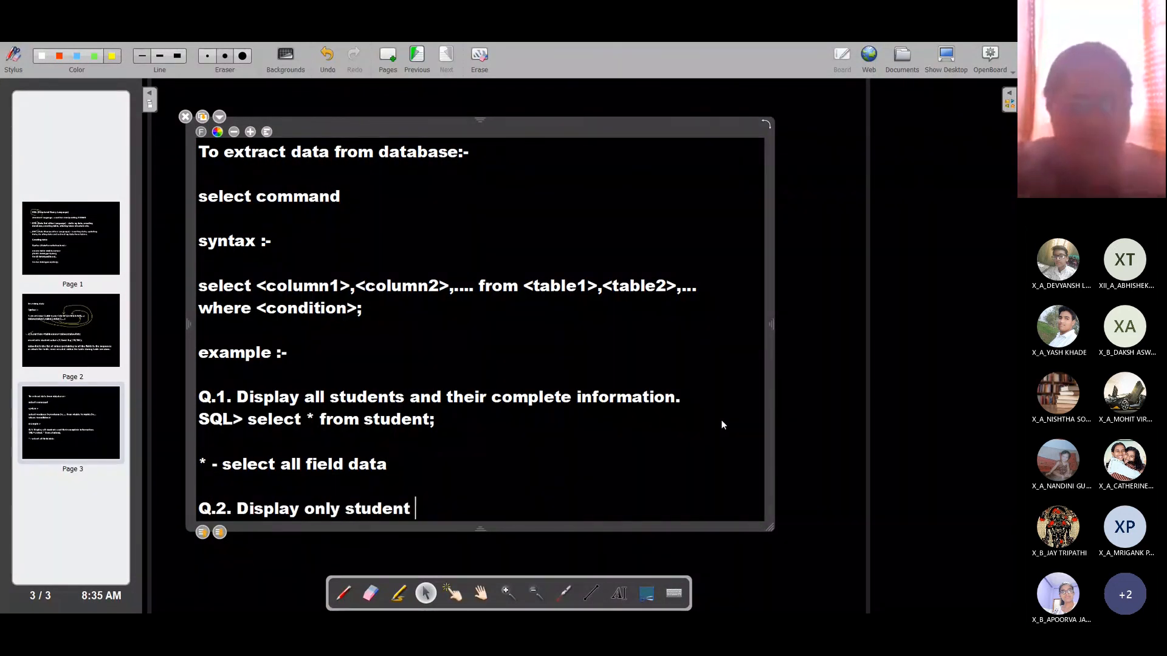
pyautogui.press('Return')
pyautogui.press('Return')
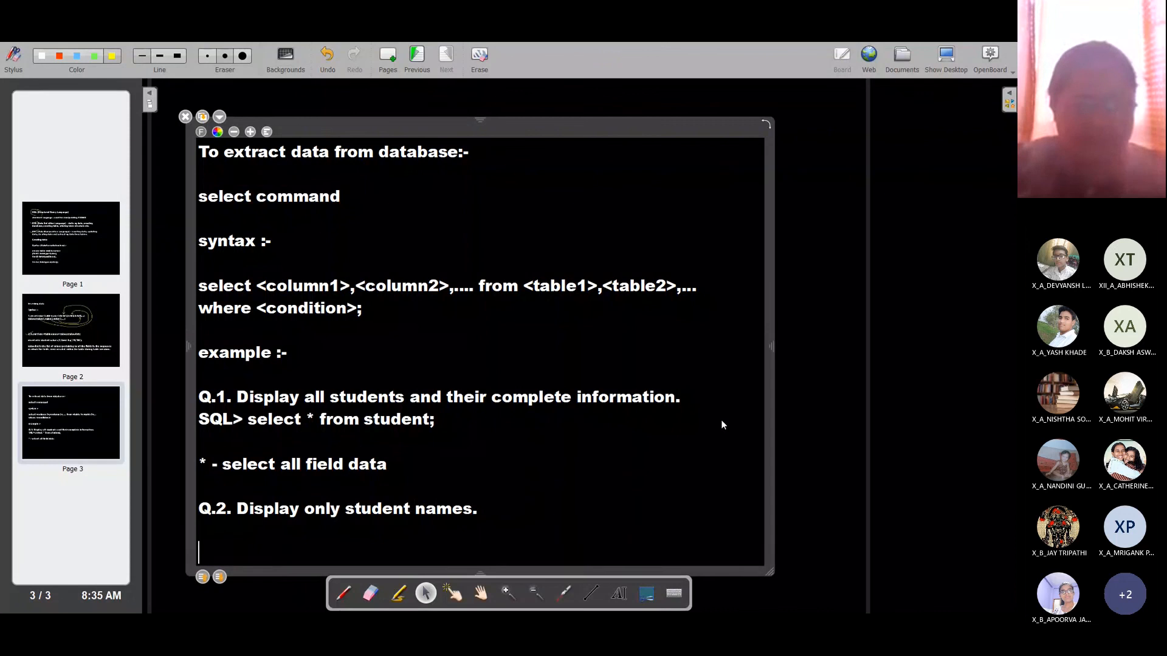
pyautogui.hotkey('ctrl', 'v')
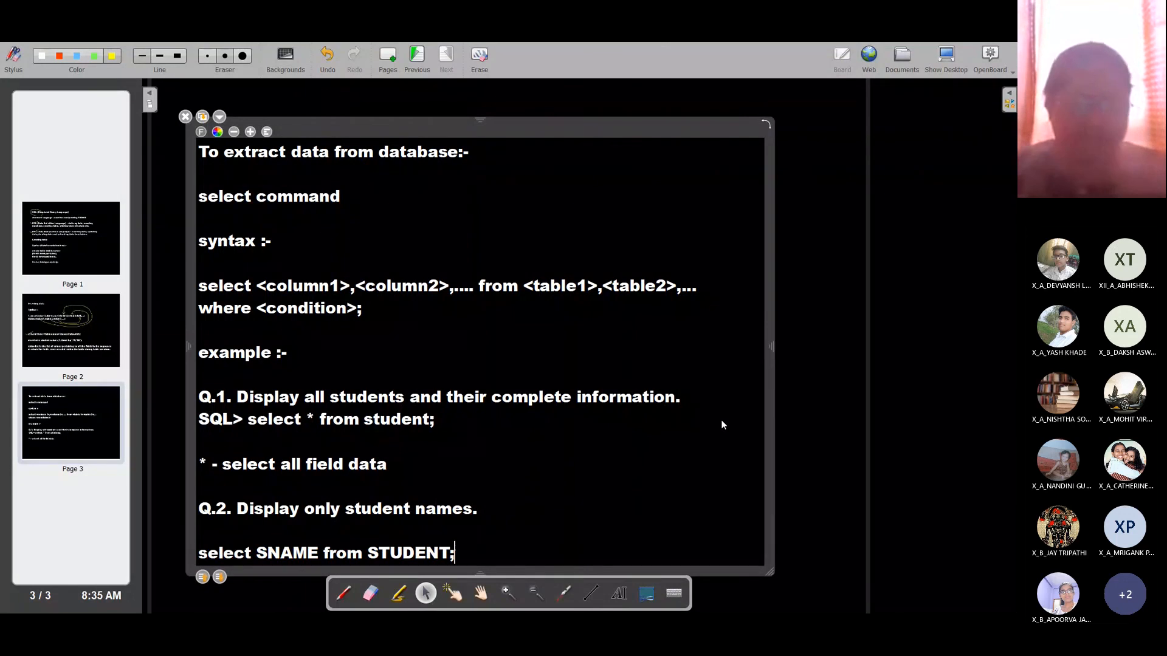
pyautogui.click(151, 97)
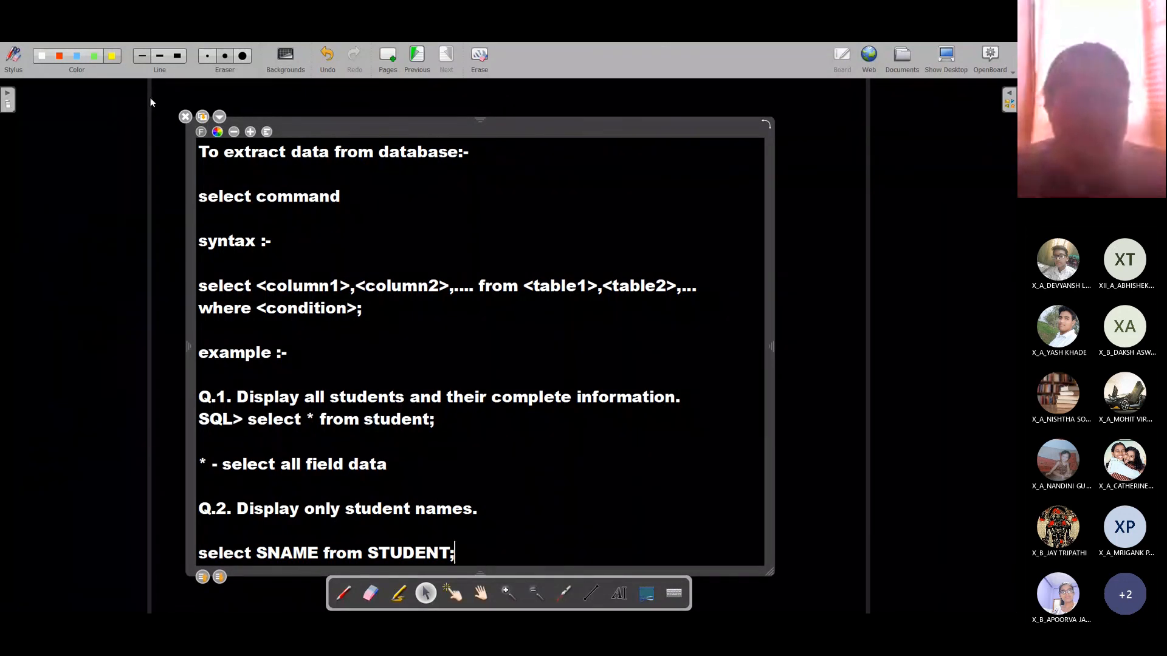
# Step: Paste the slide's Q.2 text into a Teams chat message, then add a new blank OpenBoard page
pyautogui.hotkey('ctrl', 'a')
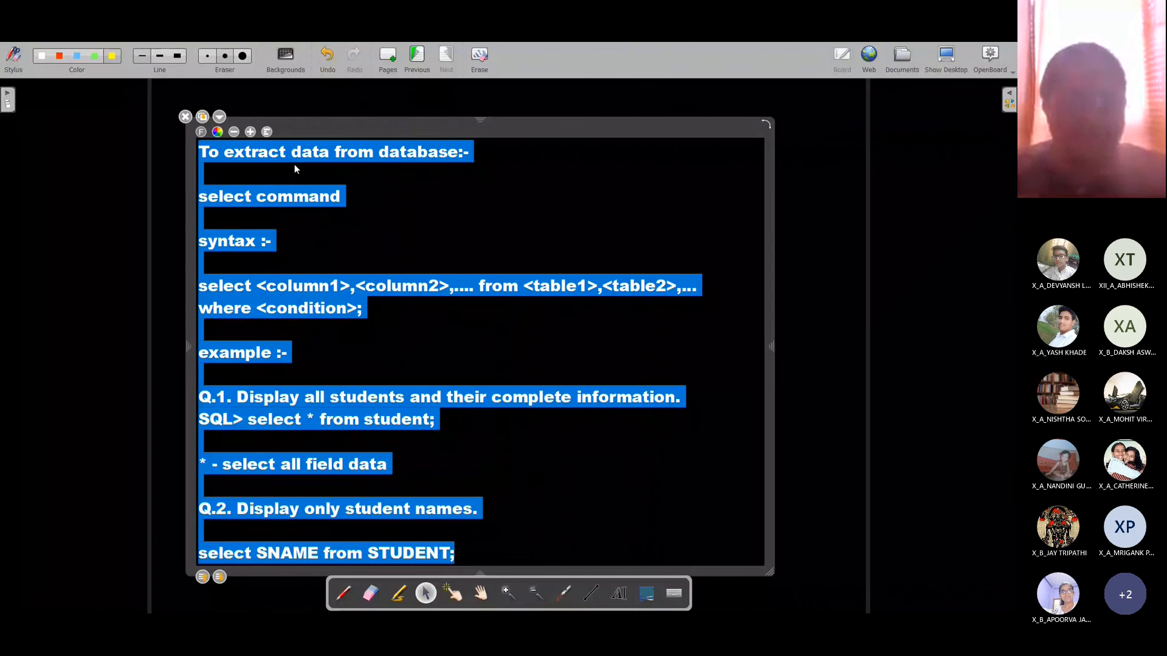
pyautogui.hotkey('alt', 'Tab')
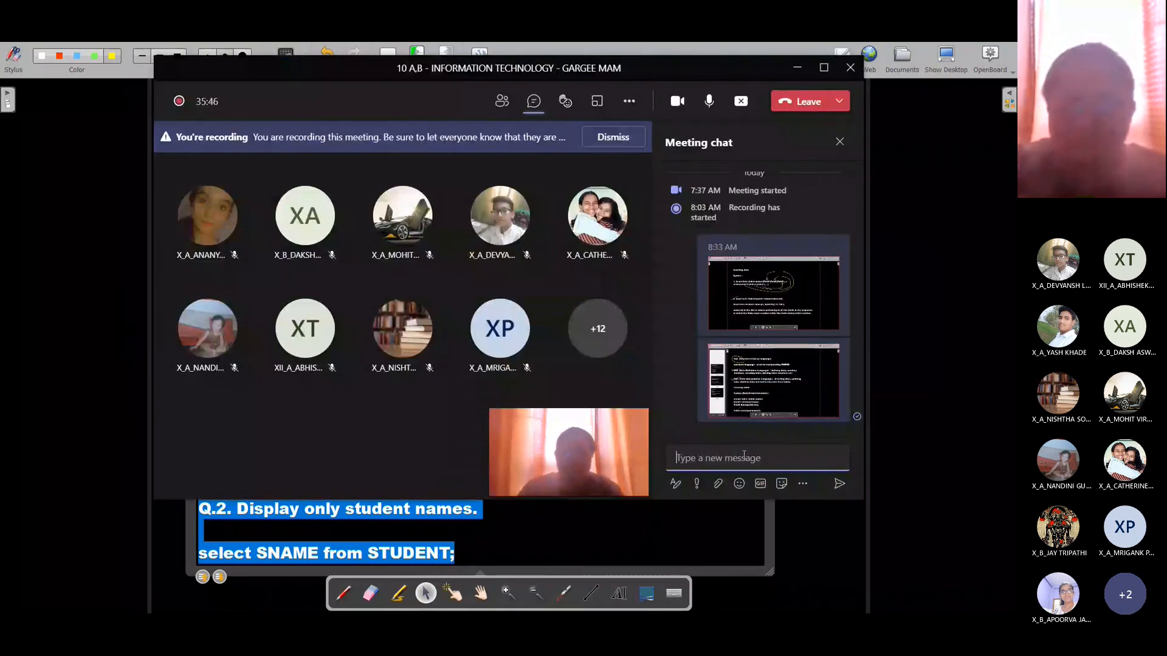
pyautogui.write('Q.2. Display only student names.  select SNAME from STUDENT;')
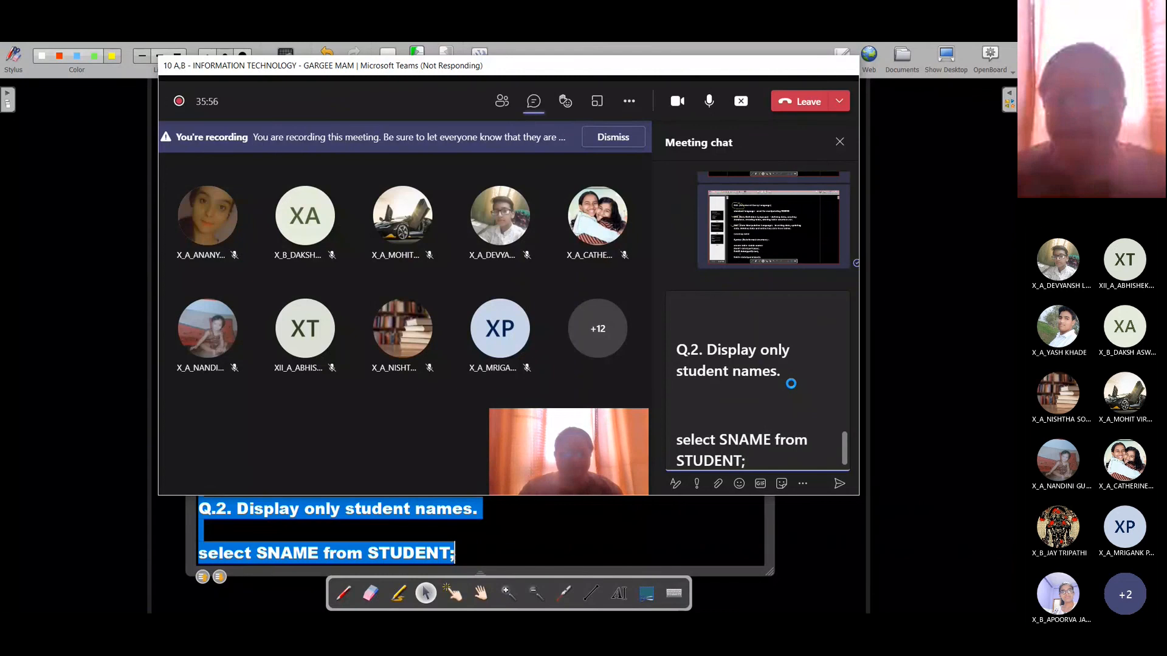
pyautogui.hotkey('alt', 'Tab')
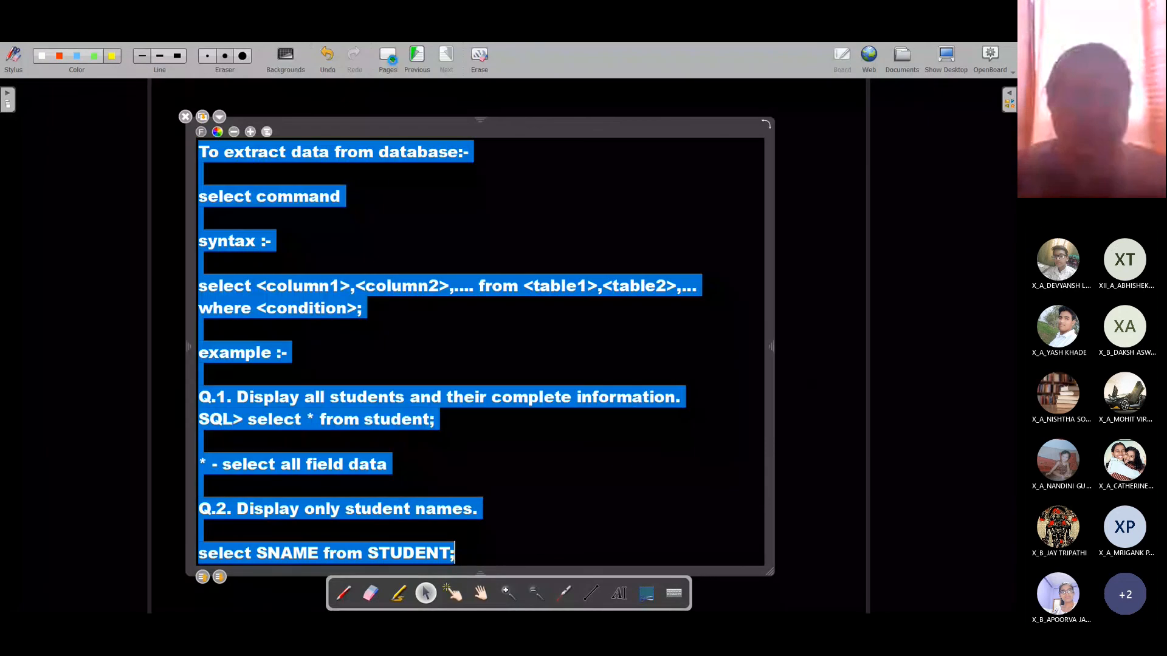
pyautogui.click(393, 62)
pyautogui.click(626, 592)
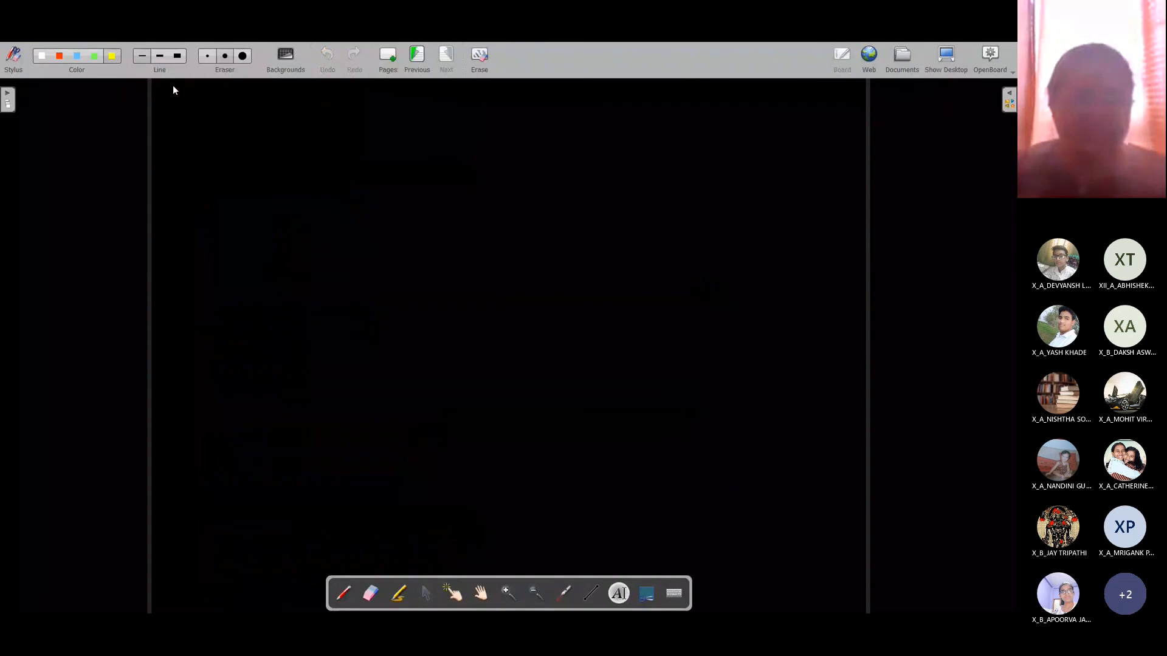
# Step: Type 'Q.3. Display all student names along with their class.' in a wide text box, leaving blank lines
pyautogui.click(199, 119)
pyautogui.moveTo(284, 129); pyautogui.dragTo(789, 129)
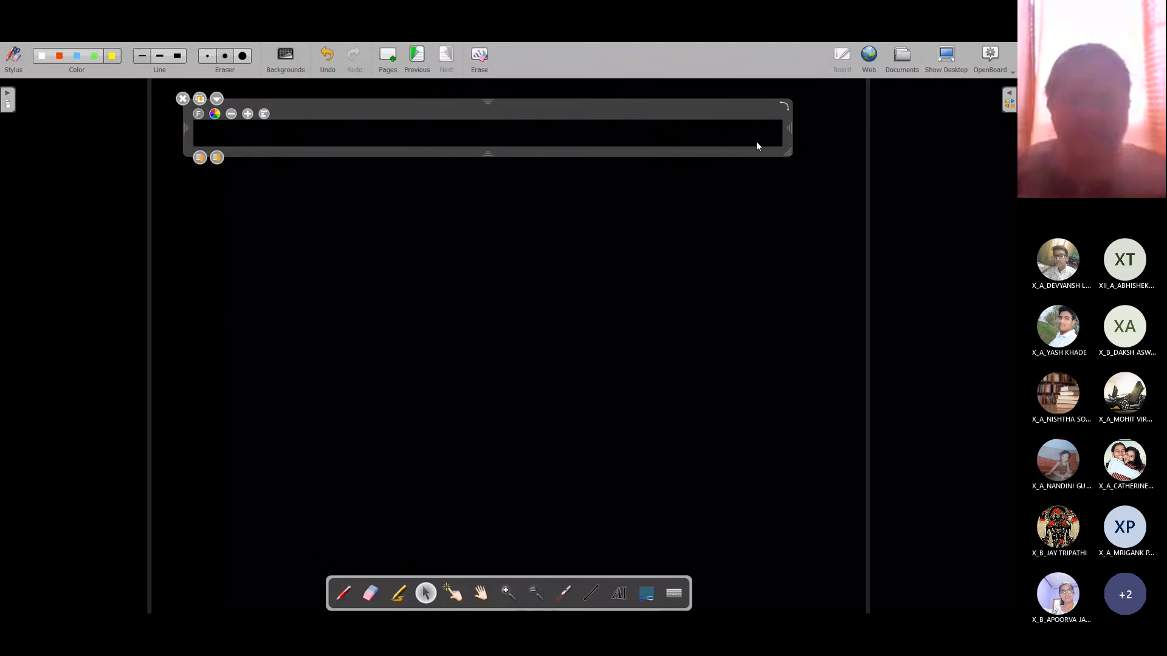
pyautogui.write('Q')
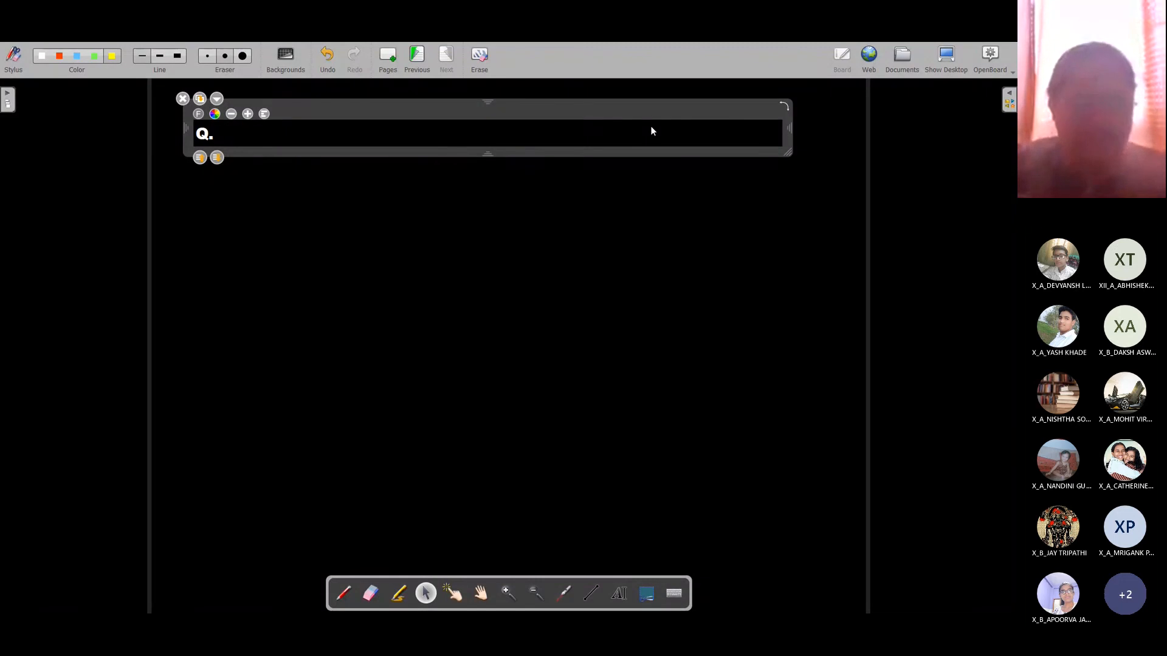
pyautogui.write('.3. ')
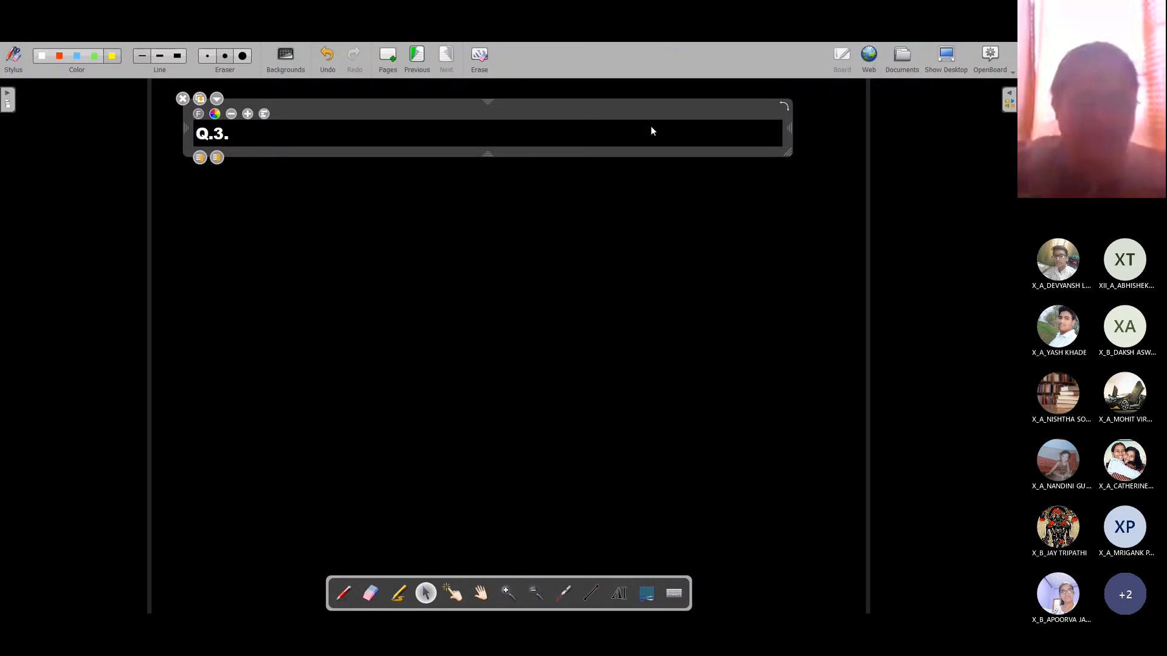
pyautogui.write('Display al')
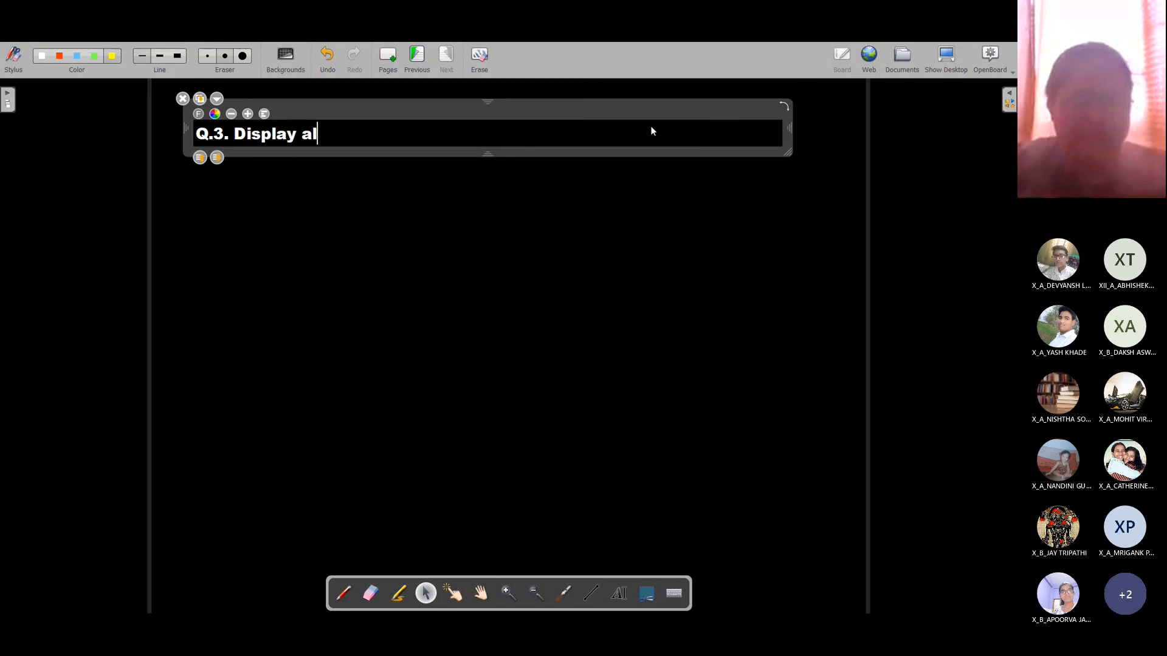
pyautogui.write('l studnet')
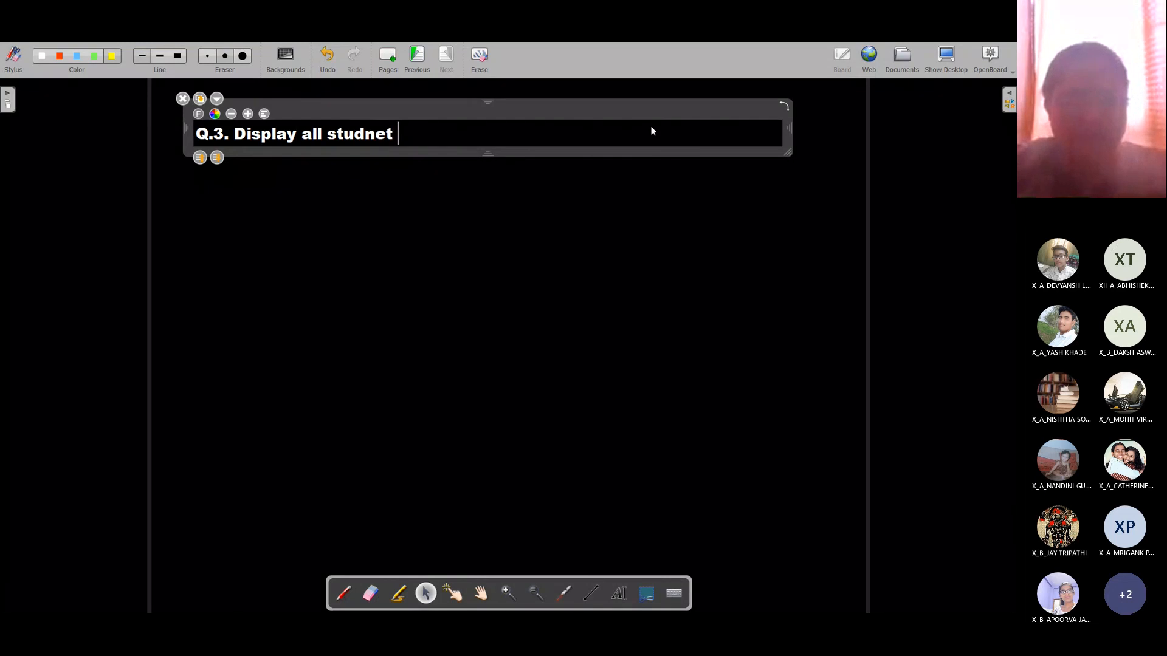
pyautogui.press('BackSpace')
pyautogui.press('BackSpace')
pyautogui.press('BackSpace')
pyautogui.press('BackSpace')
pyautogui.write('ent an')
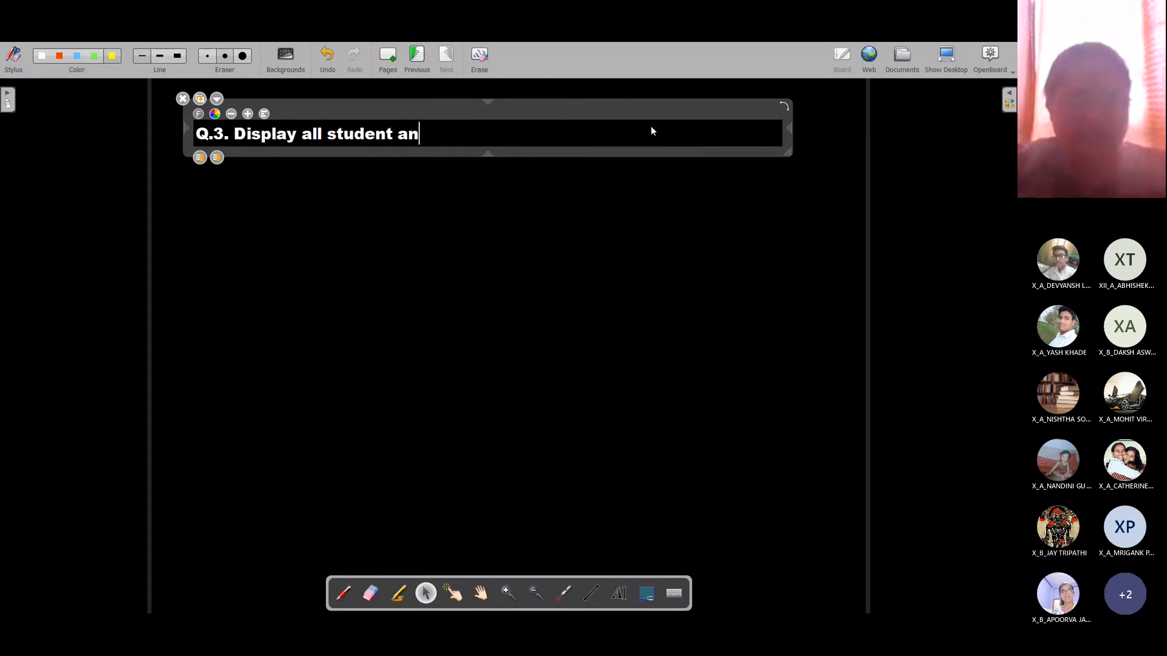
pyautogui.press('BackSpace')
pyautogui.press('BackSpace')
pyautogui.write('nam')
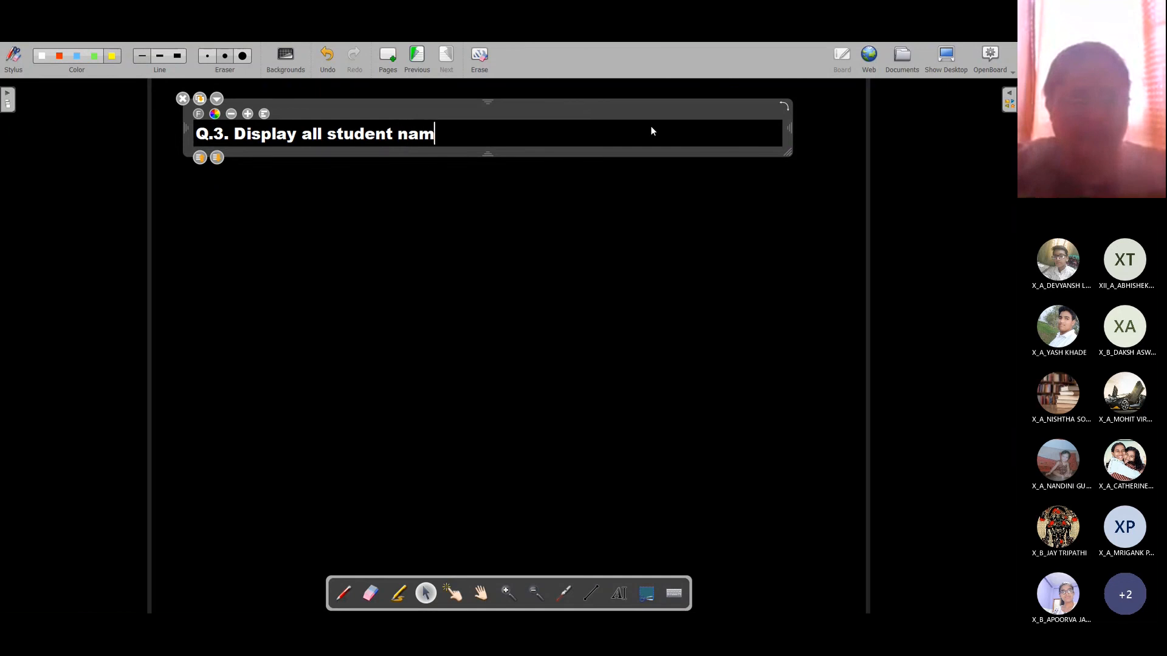
pyautogui.write('es along with ')
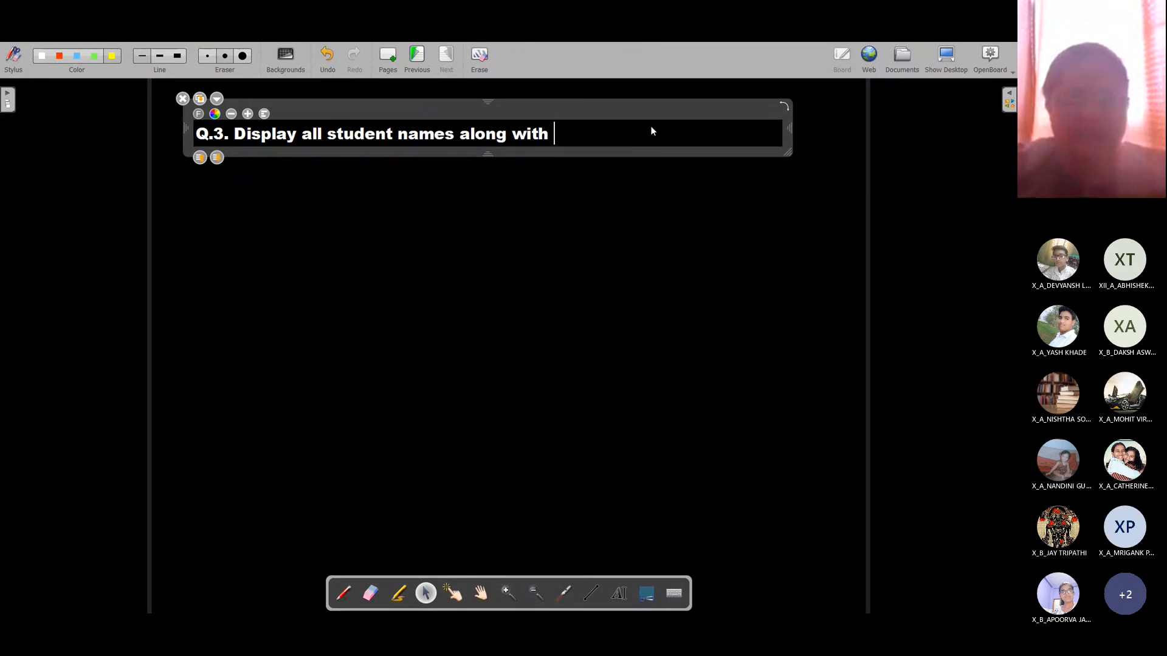
pyautogui.write('their class.')
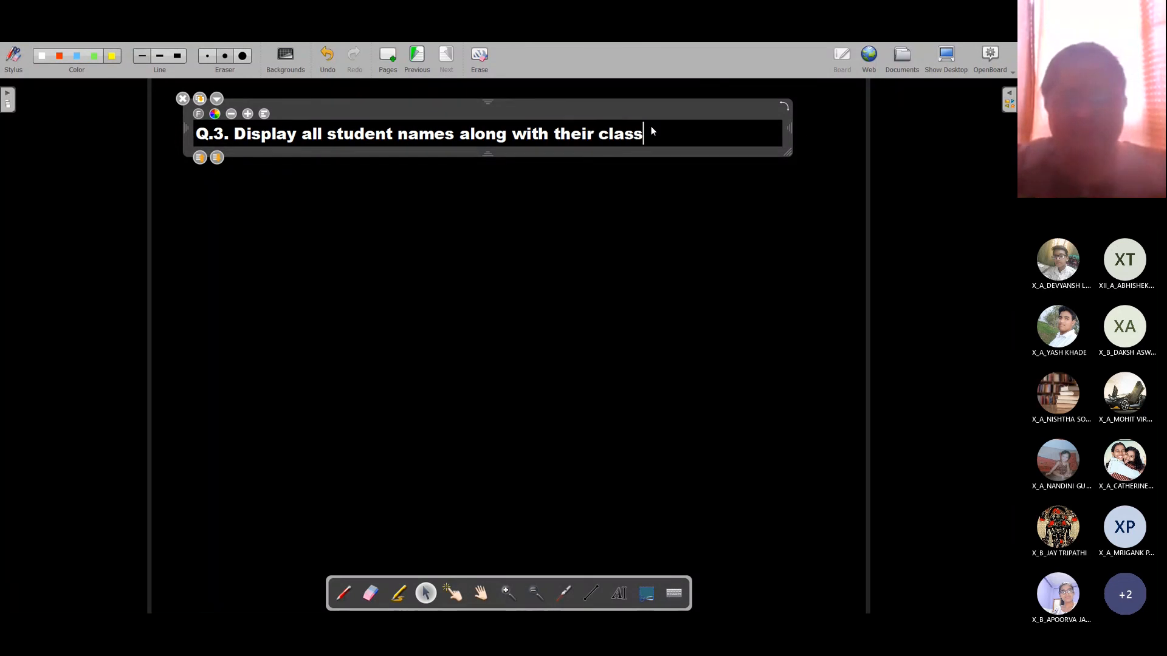
pyautogui.press('Return')
pyautogui.press('Return')
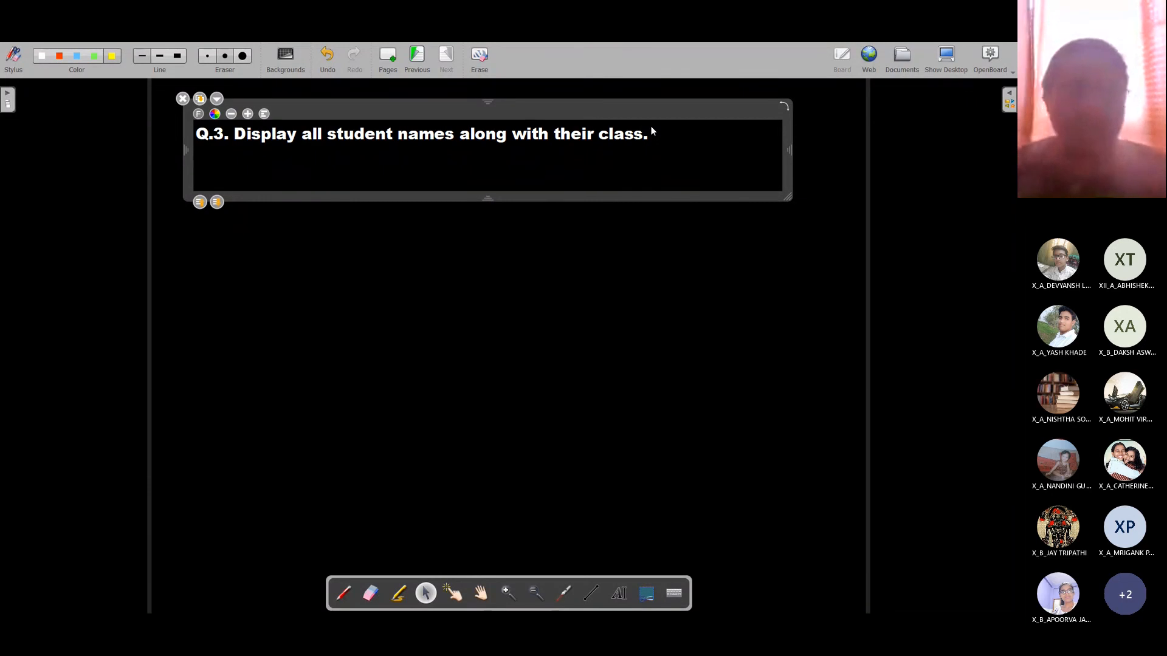
pyautogui.hotkey('alt', 'Tab')
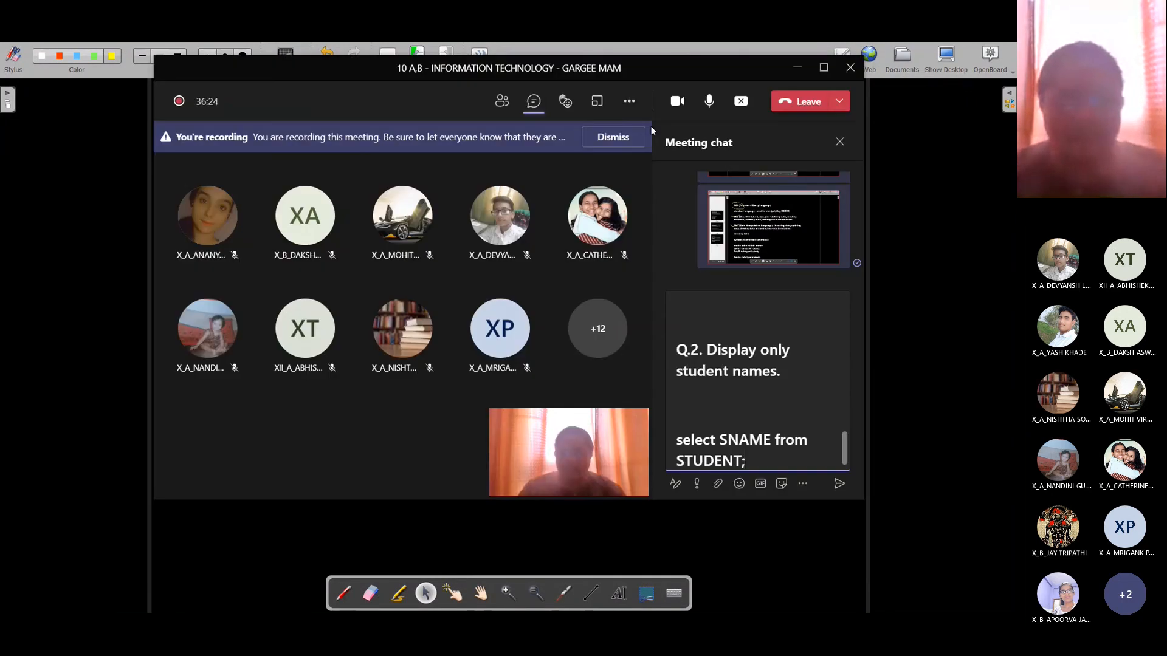
pyautogui.hotkey('alt', 'Tab')
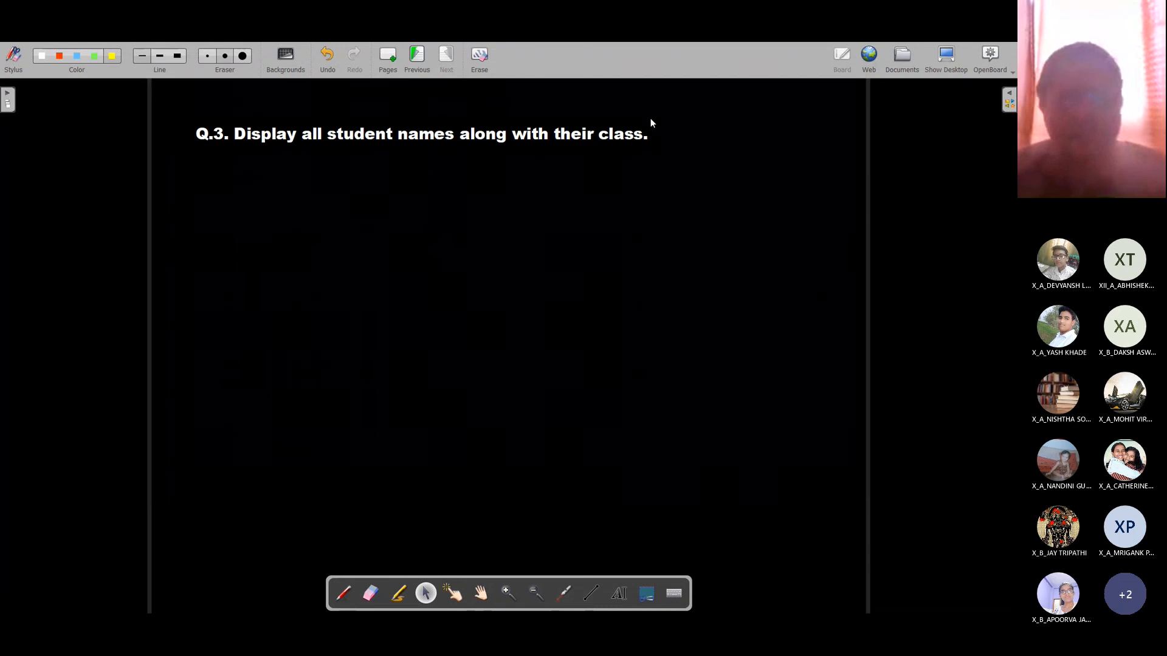
pyautogui.click(695, 149)
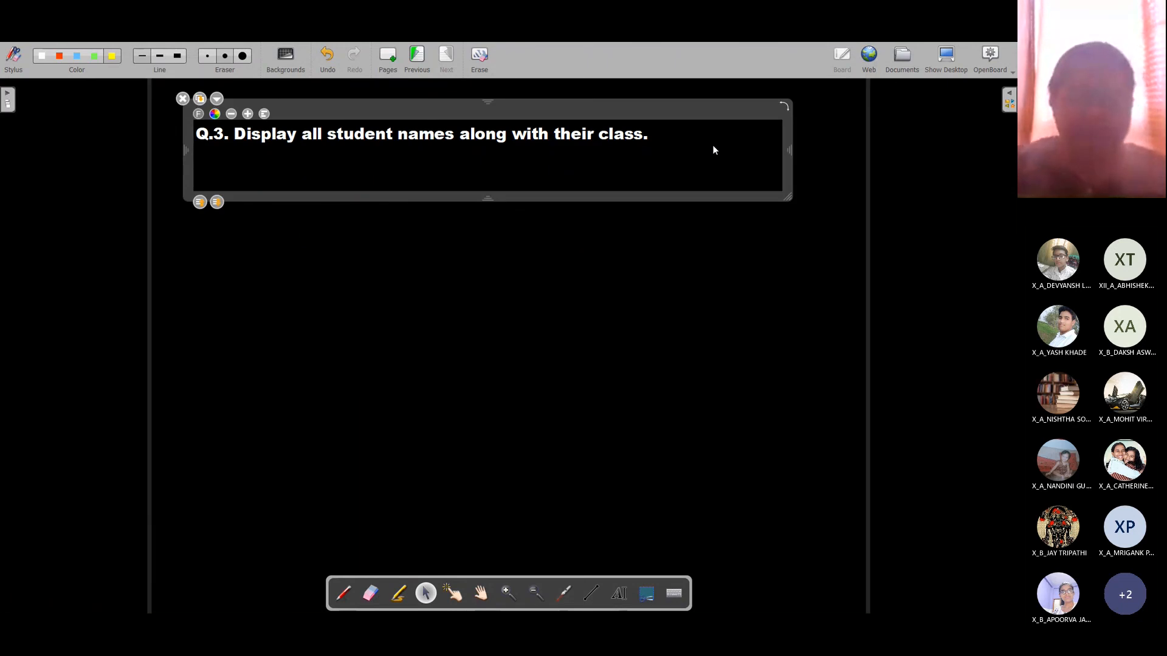
pyautogui.press('Return')
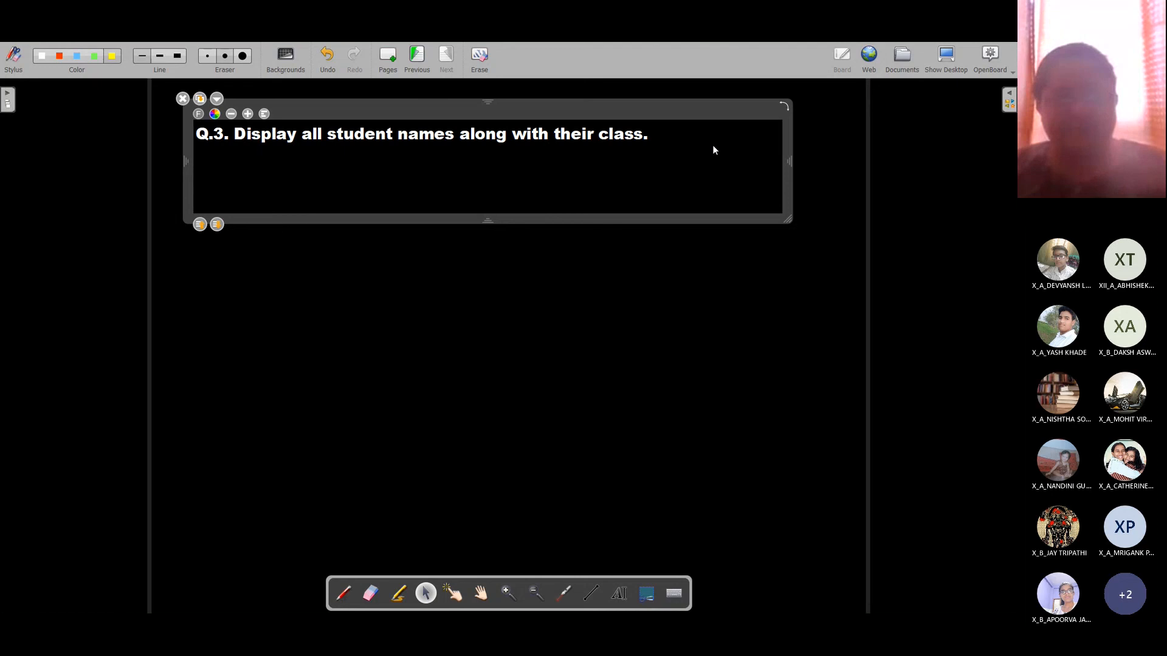
pyautogui.hotkey('alt', 'Tab')
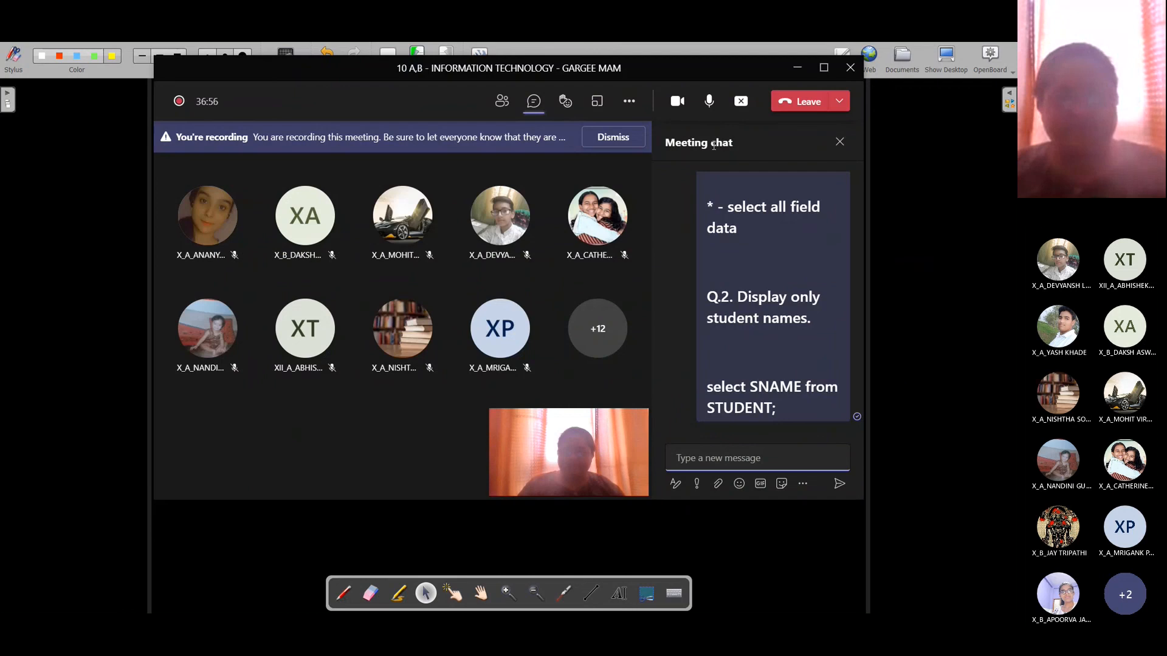
pyautogui.hotkey('alt', 'Tab')
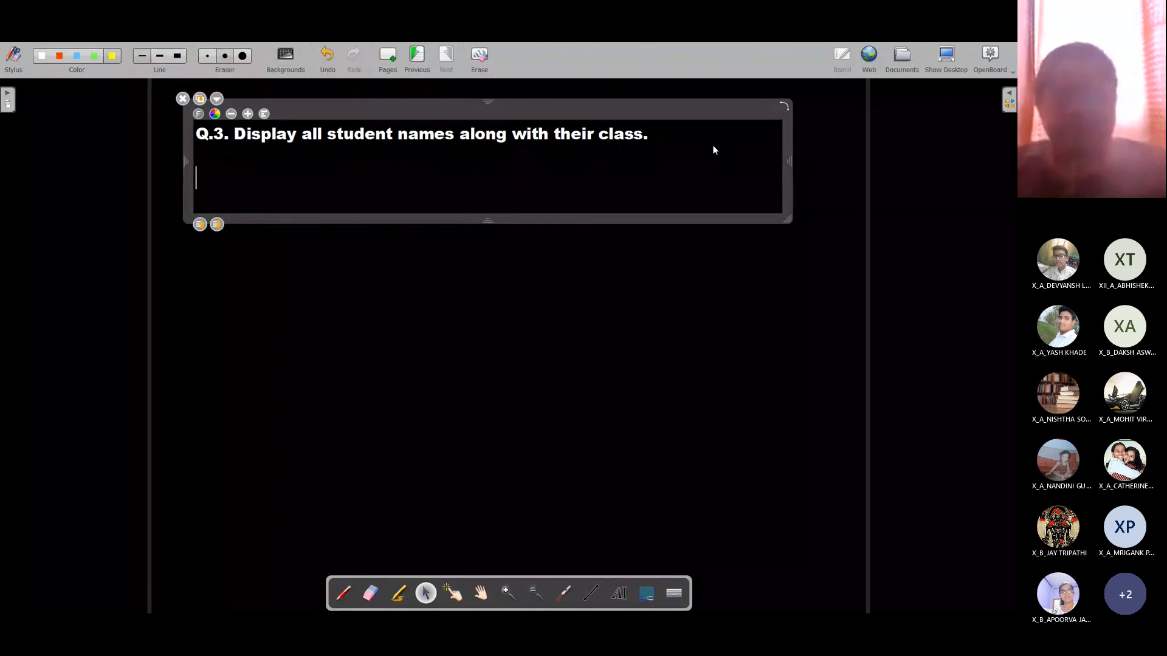
# Step: Type the answer 'select SNAME,CLASS from student;' under Q.3 and select the line to copy
pyautogui.write('s')
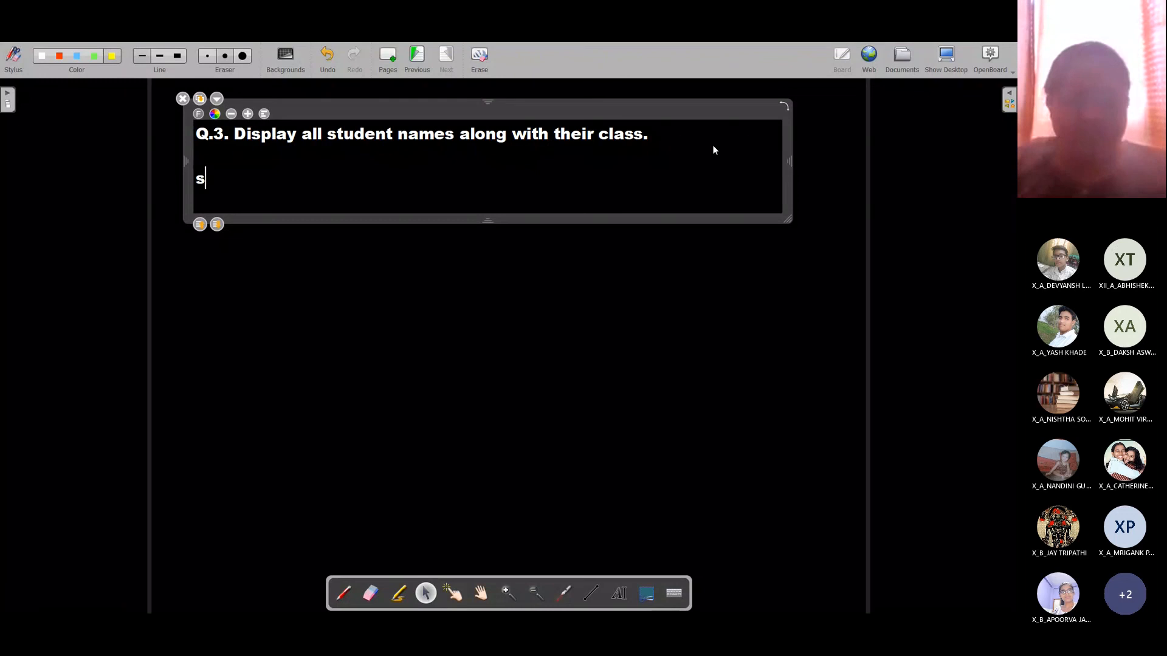
pyautogui.write('elect ')
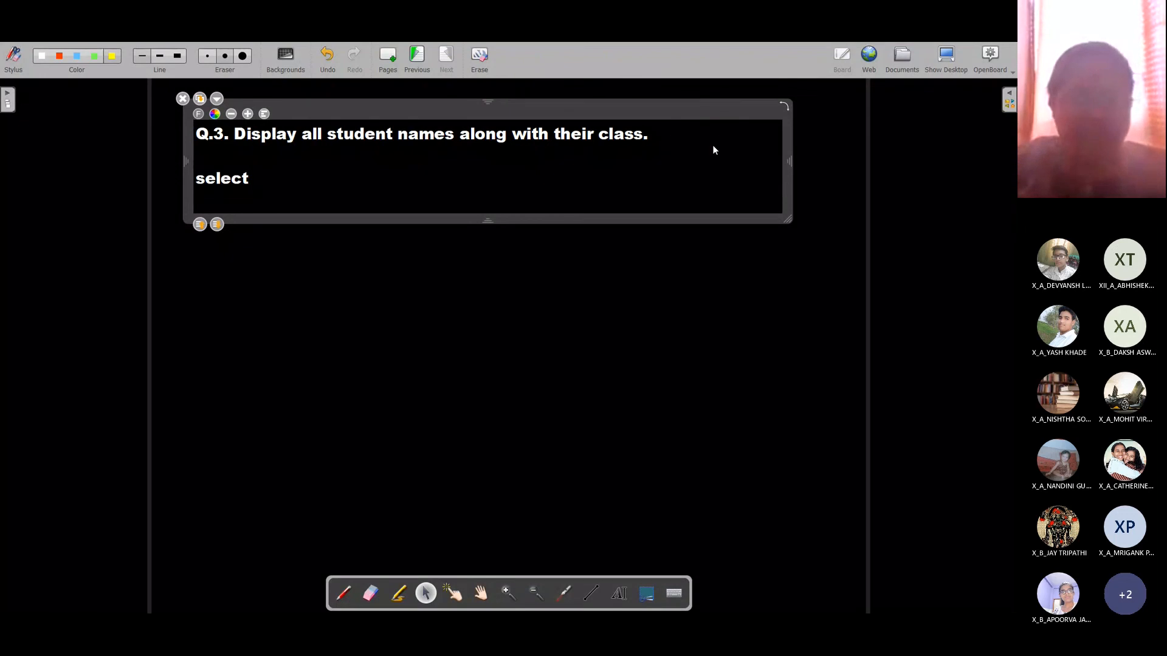
pyautogui.write('SNAME,')
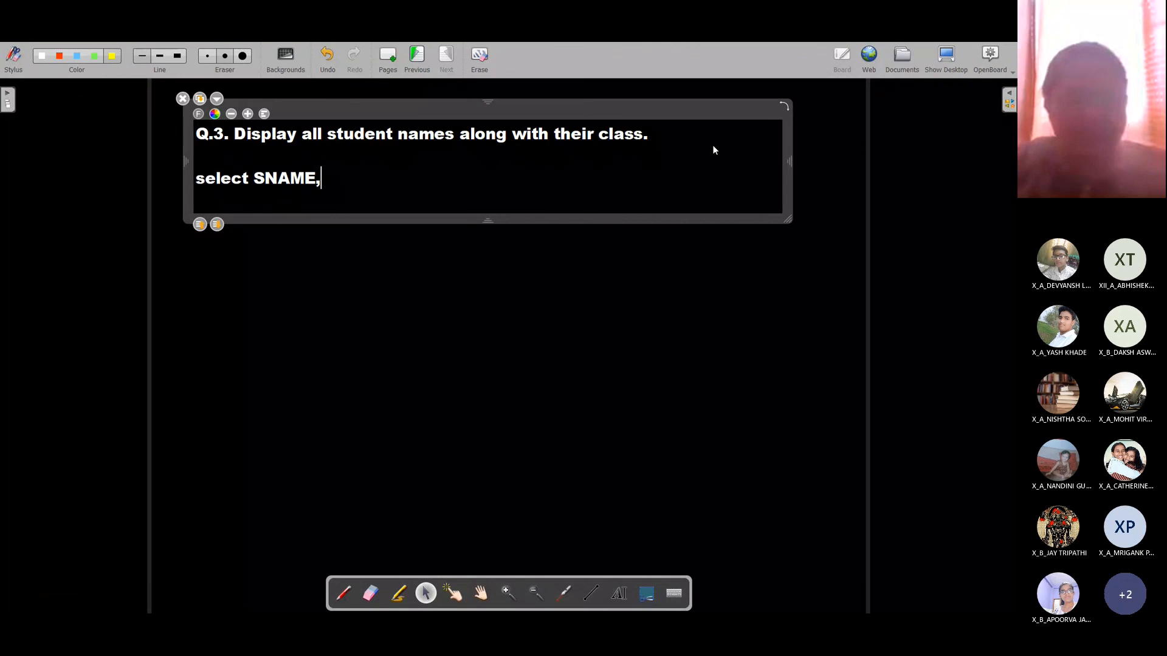
pyautogui.write('class')
pyautogui.press('BackSpace')
pyautogui.press('BackSpace')
pyautogui.press('BackSpace')
pyautogui.press('BackSpace')
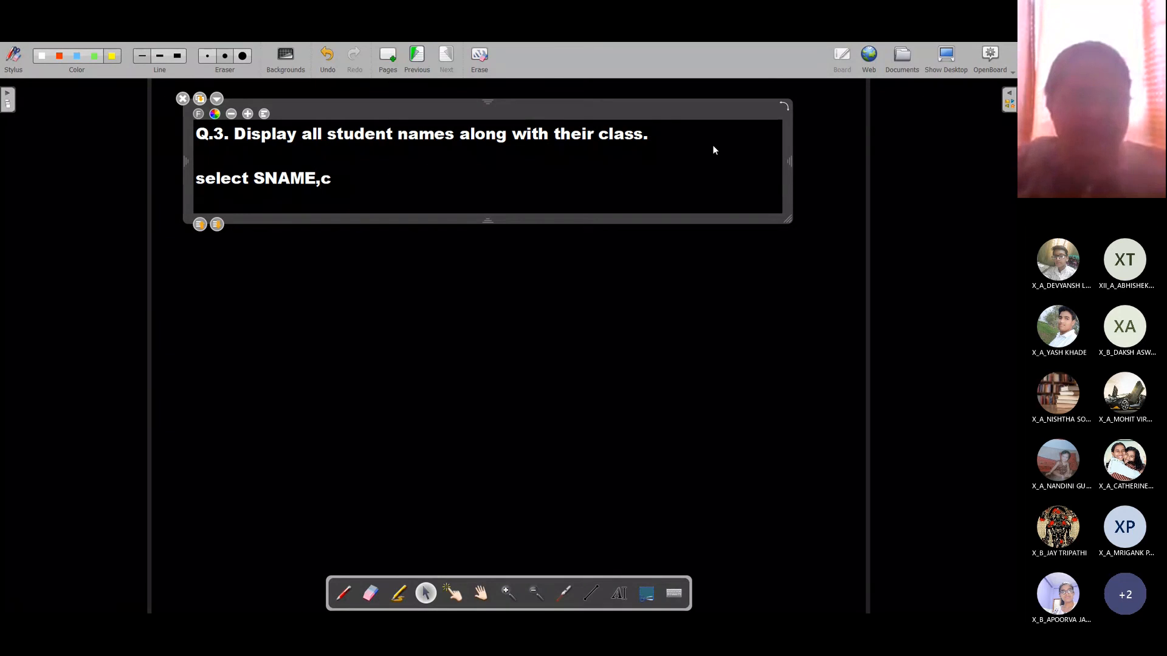
pyautogui.write('CLASS')
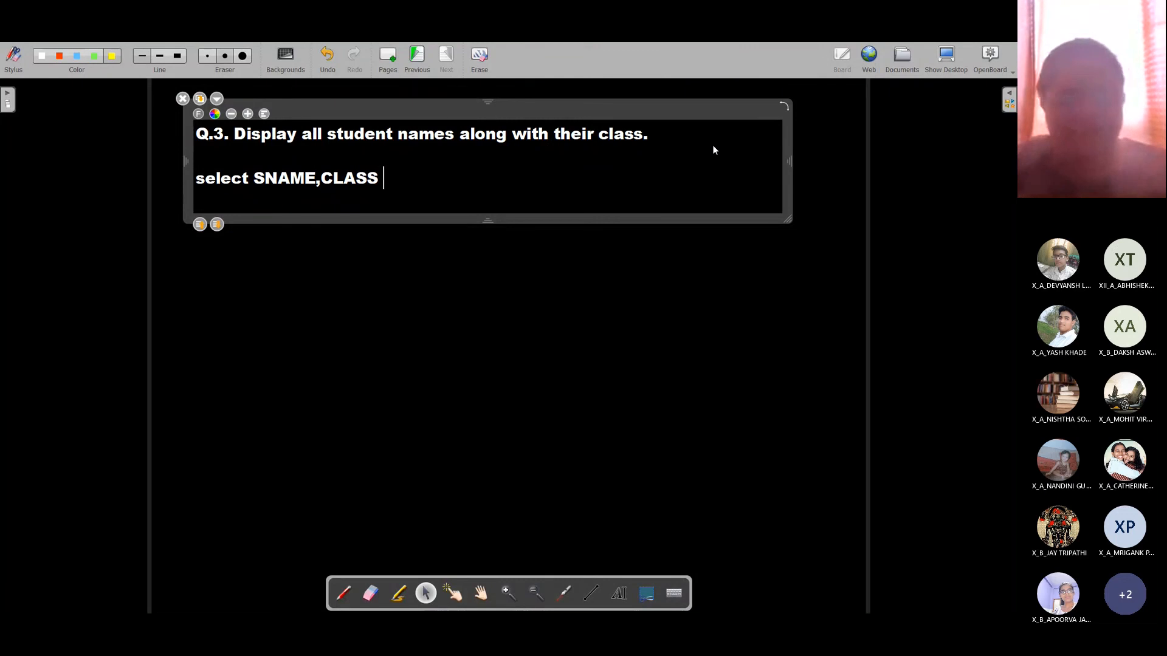
pyautogui.write(' from st')
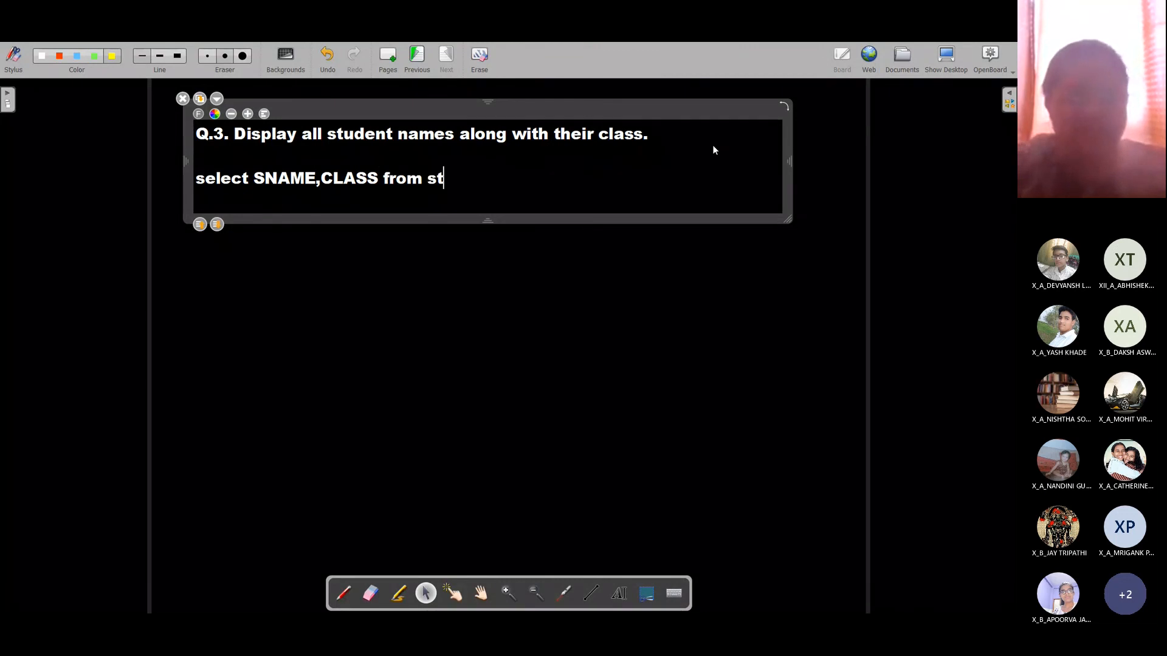
pyautogui.write('udent;')
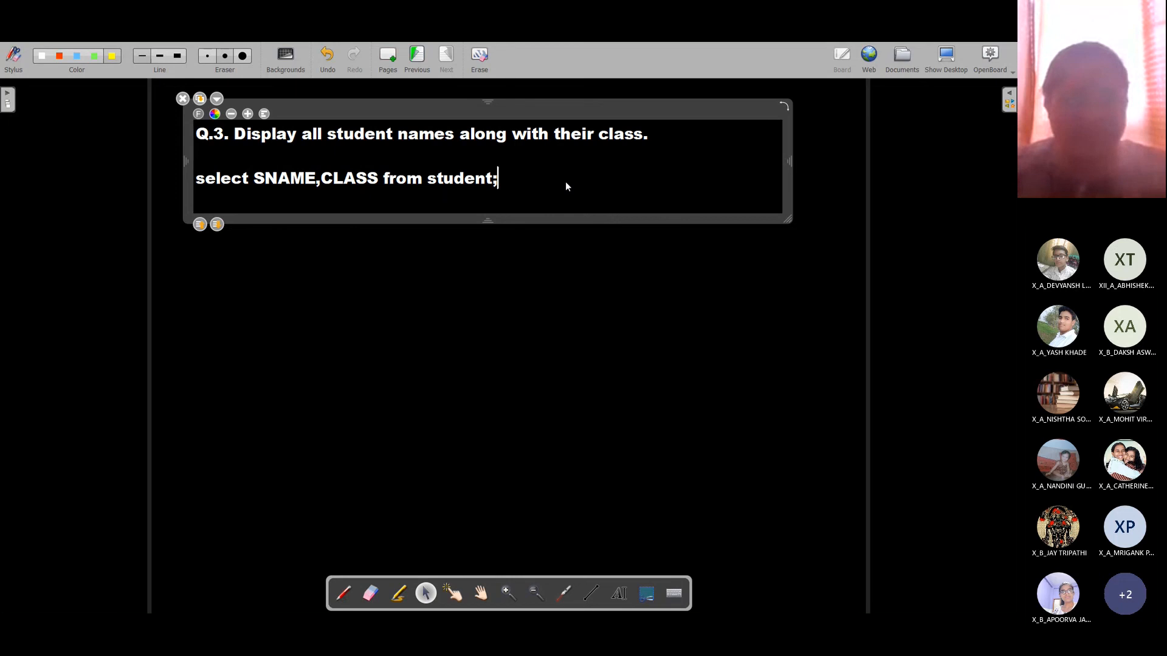
pyautogui.hotkey('shift', 'Home')
pyautogui.hotkey('ctrl', 'c')
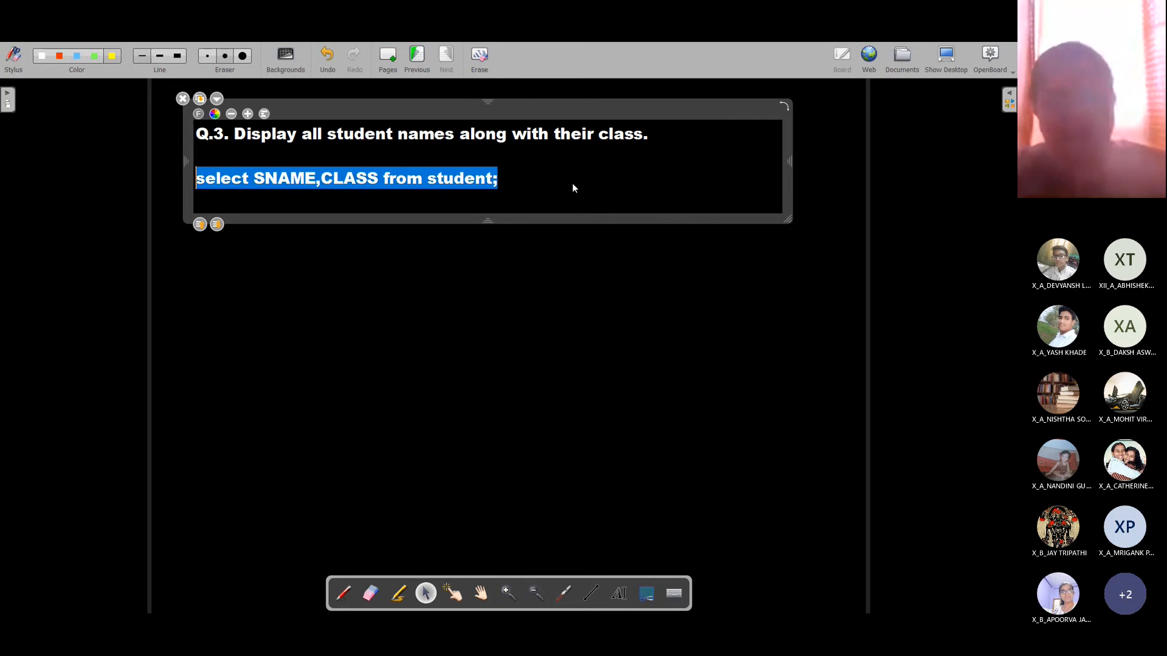
pyautogui.hotkey('alt', 'Tab')
pyautogui.hotkey('alt', 'Tab')
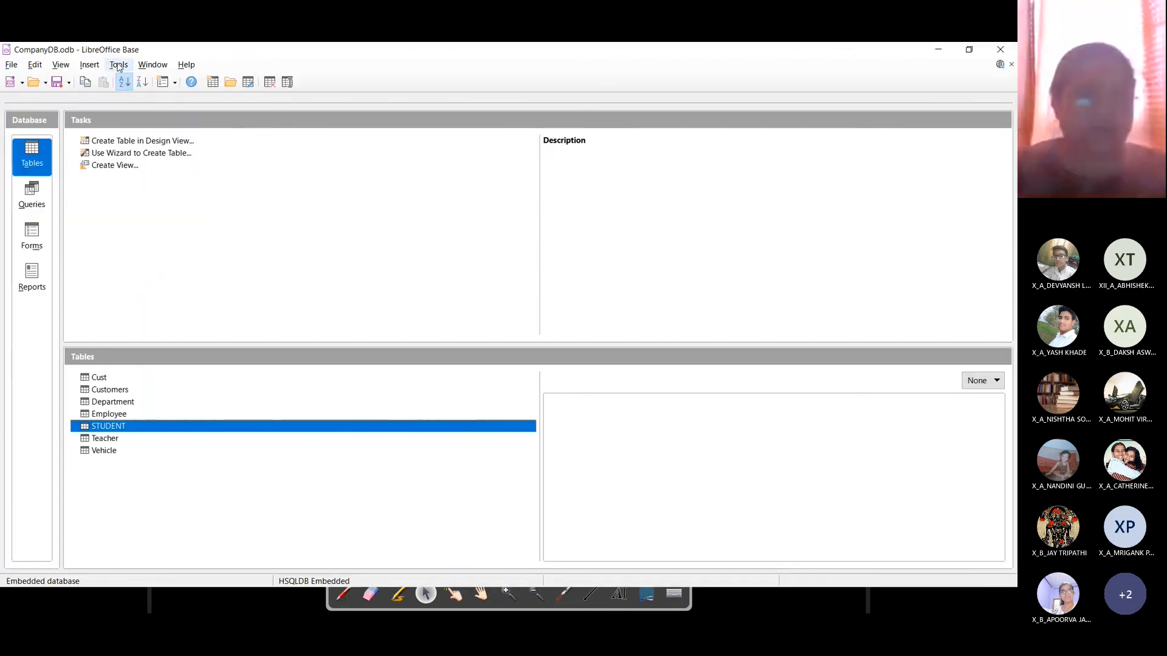
# Step: Paste the copied query into Tools > SQL and run it with output shown, hitting a table-not-found error
pyautogui.click(119, 65)
pyautogui.click(139, 118)
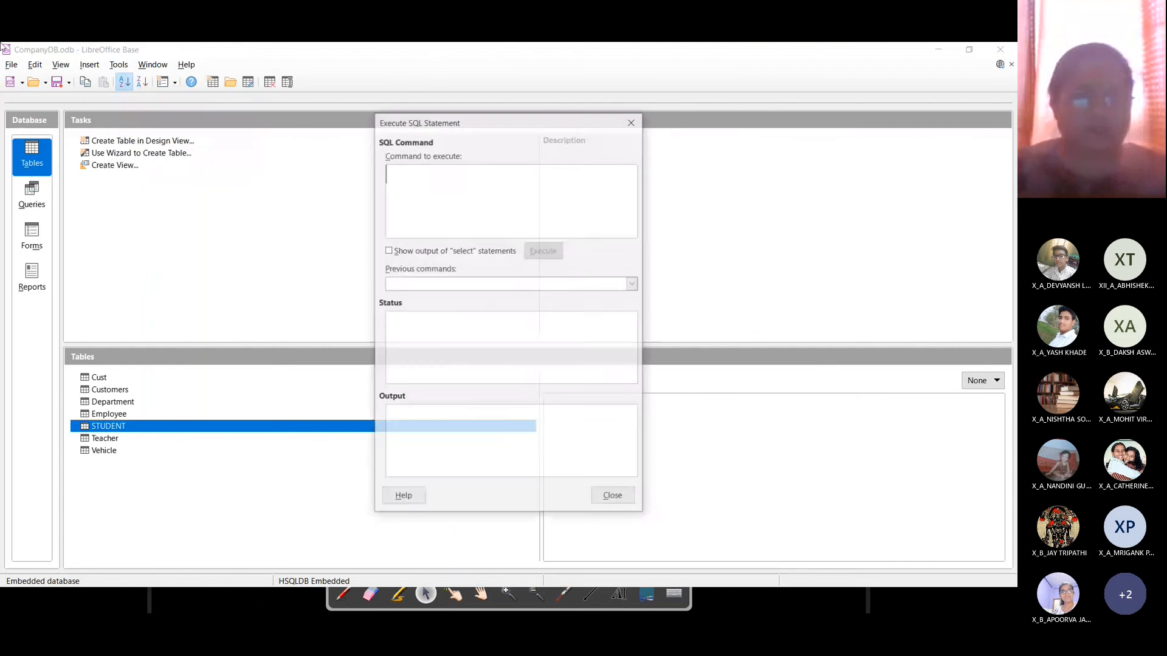
pyautogui.hotkey('ctrl', 'v')
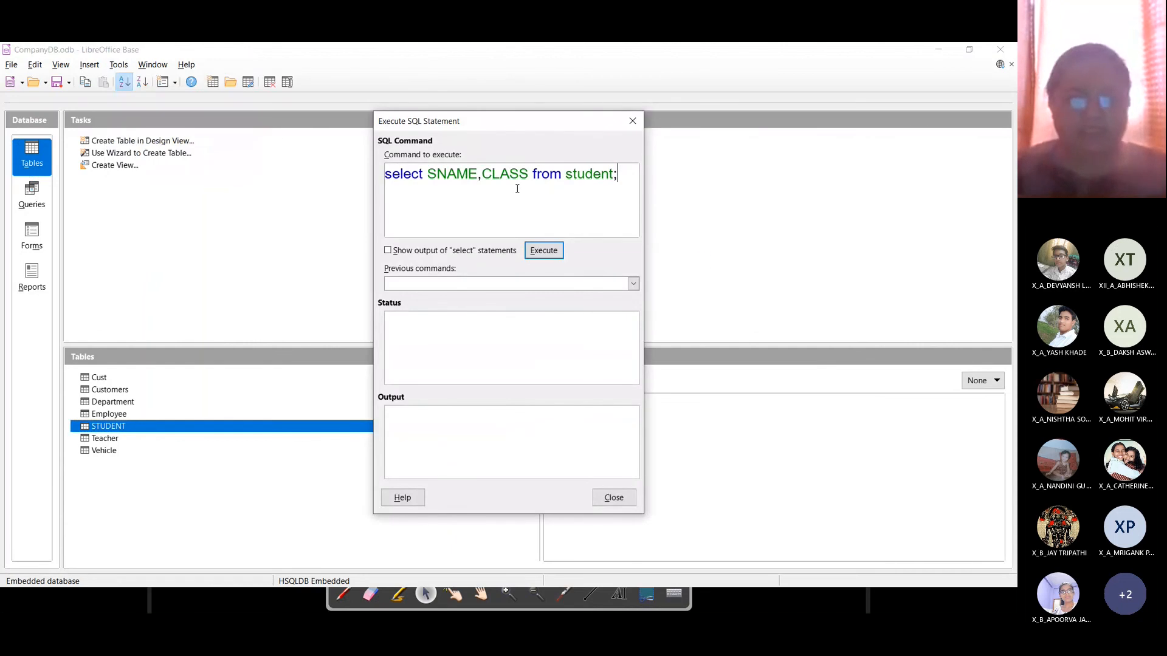
pyautogui.click(389, 252)
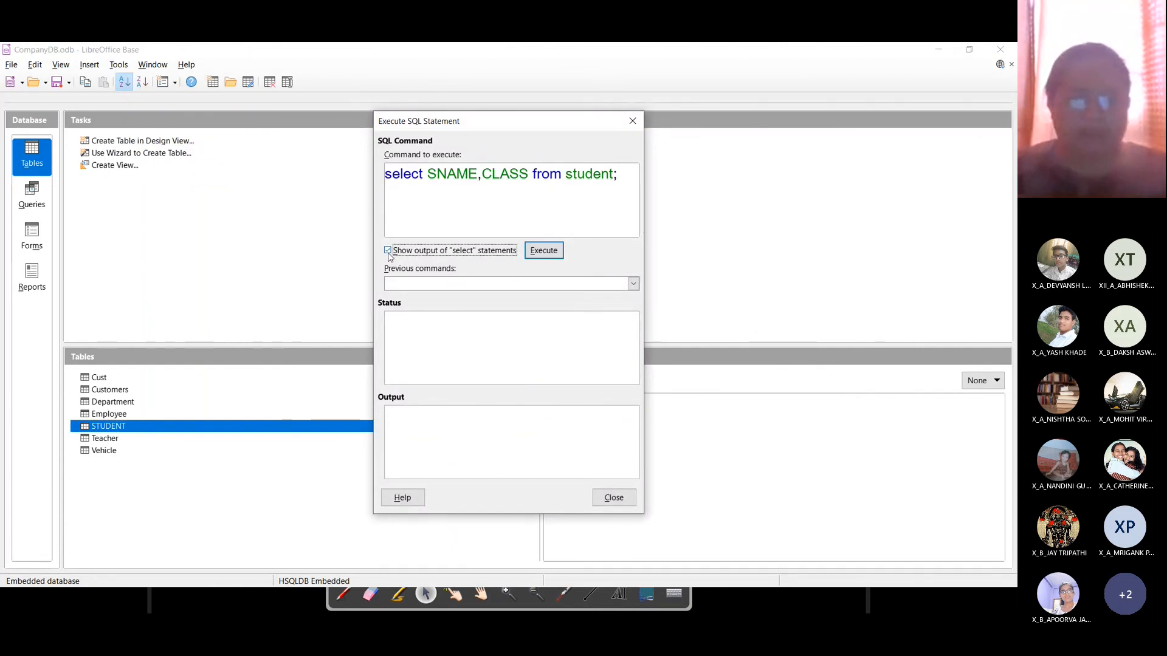
pyautogui.click(543, 252)
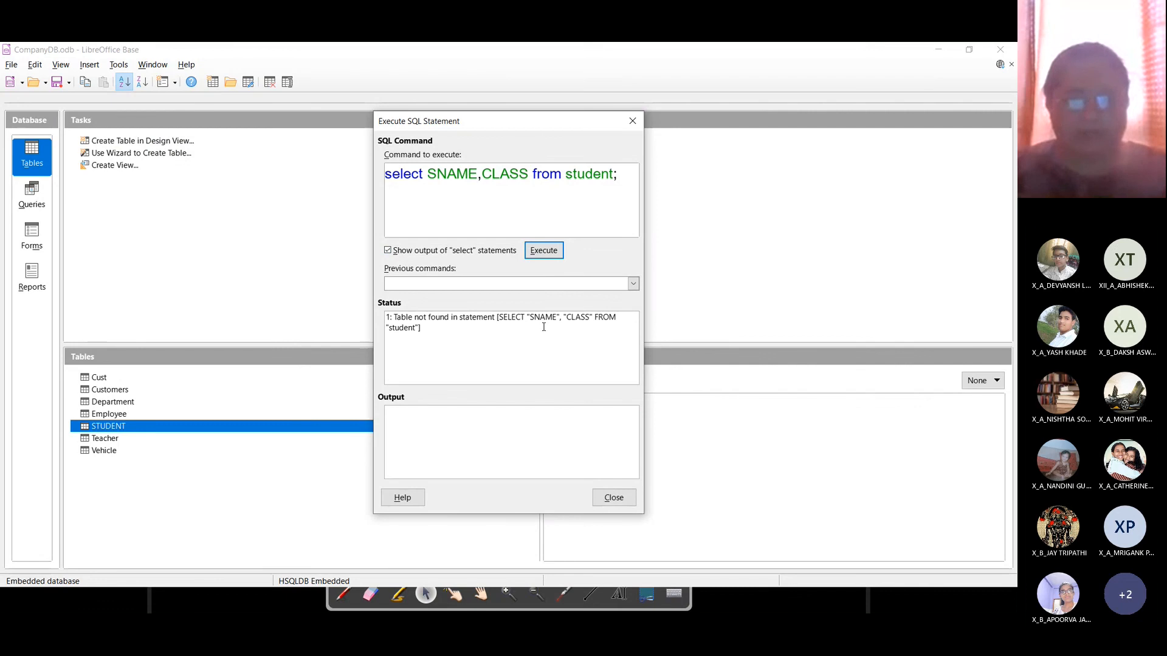
# Step: Change the table name to STUDENT and rerun, listing five student names with classes
pyautogui.click(609, 175)
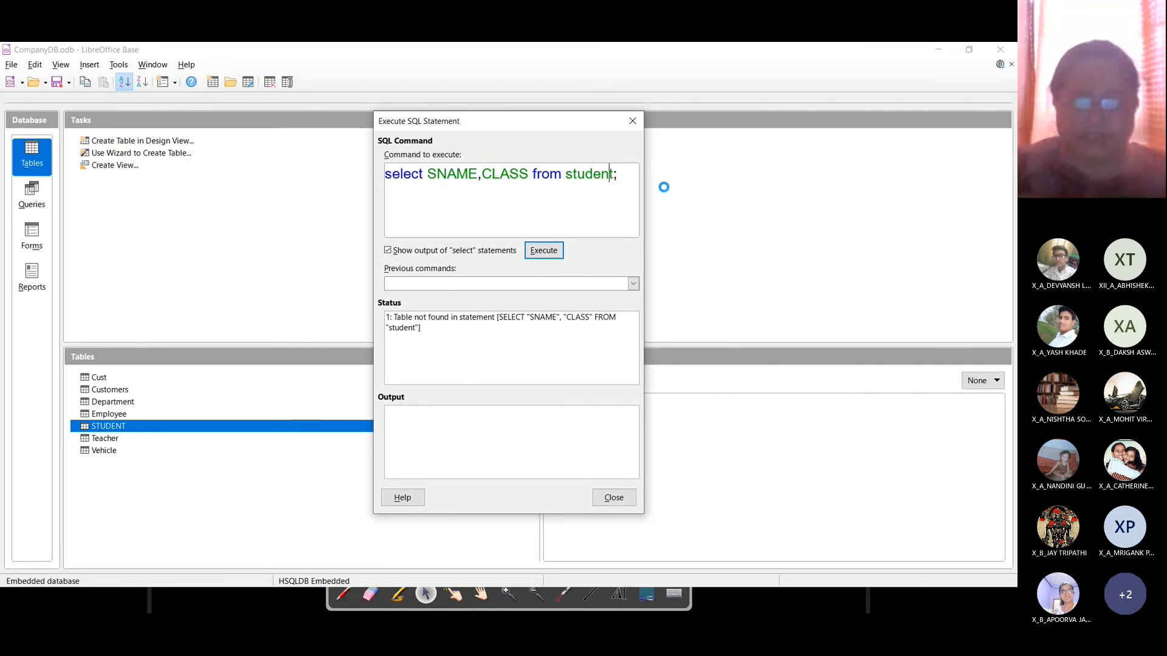
pyautogui.press('BackSpace')
pyautogui.press('BackSpace')
pyautogui.press('BackSpace')
pyautogui.press('BackSpace')
pyautogui.press('BackSpace')
pyautogui.press('BackSpace')
pyautogui.press('BackSpace')
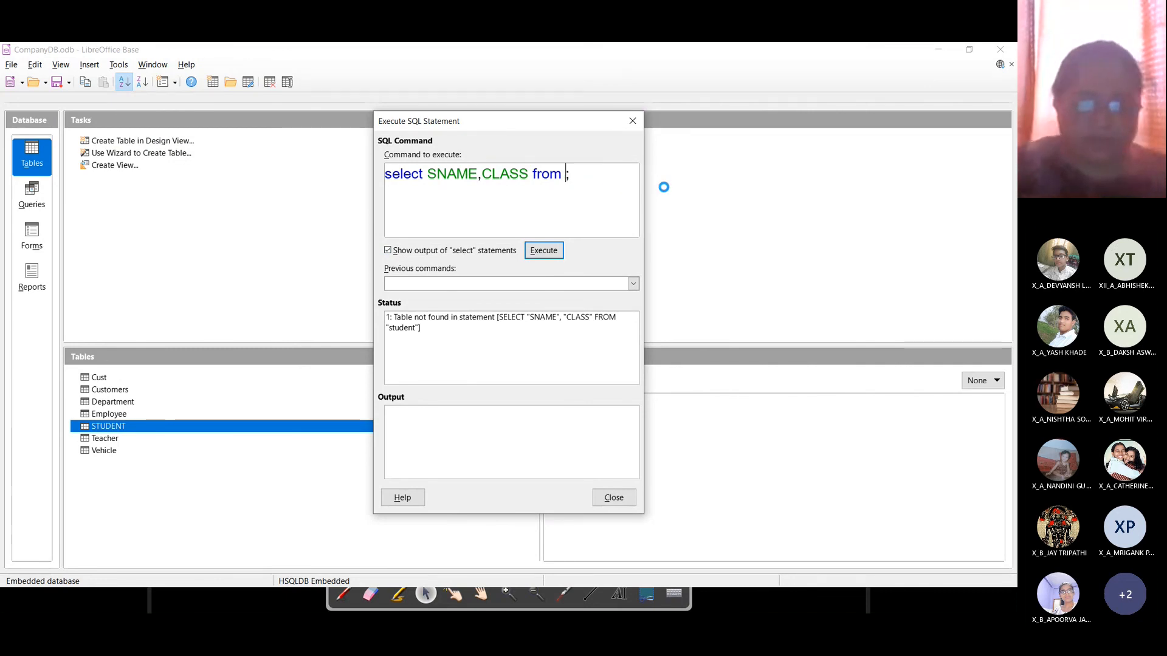
pyautogui.write('STUDENT')
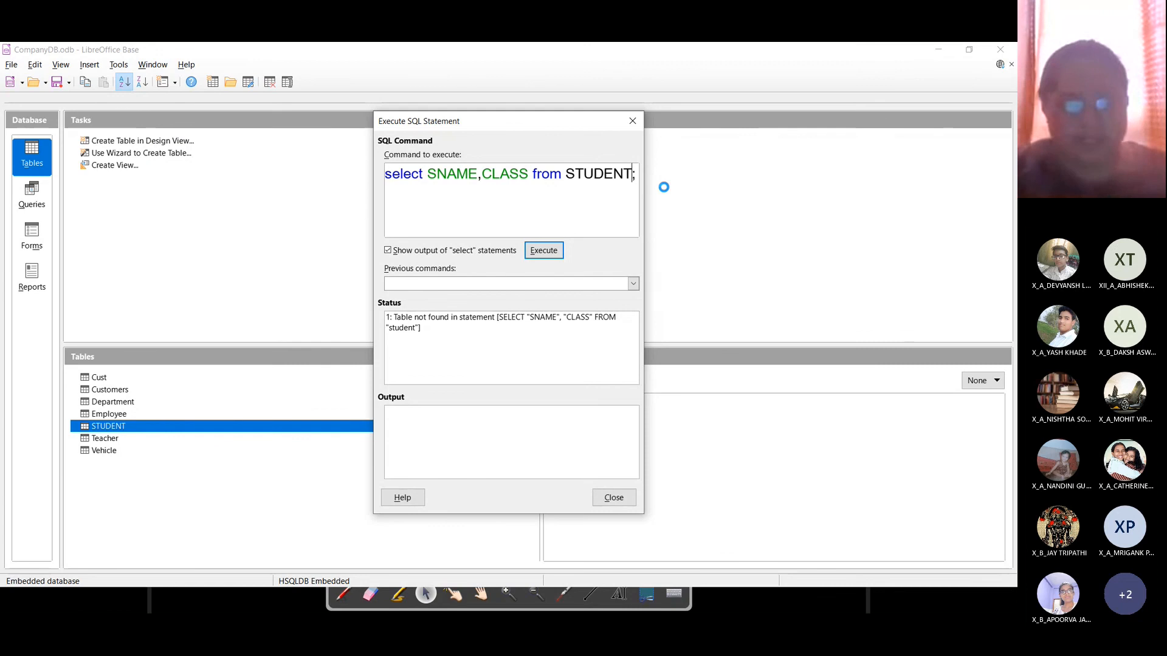
pyautogui.click(536, 254)
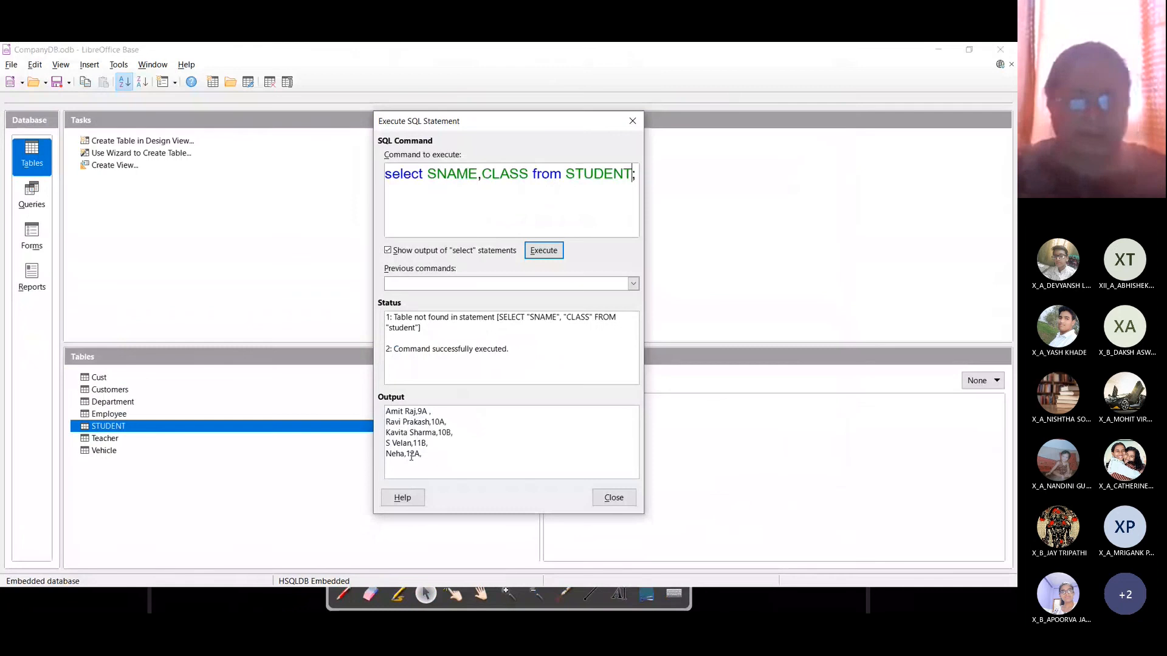
pyautogui.hotkey('ctrl', 'a')
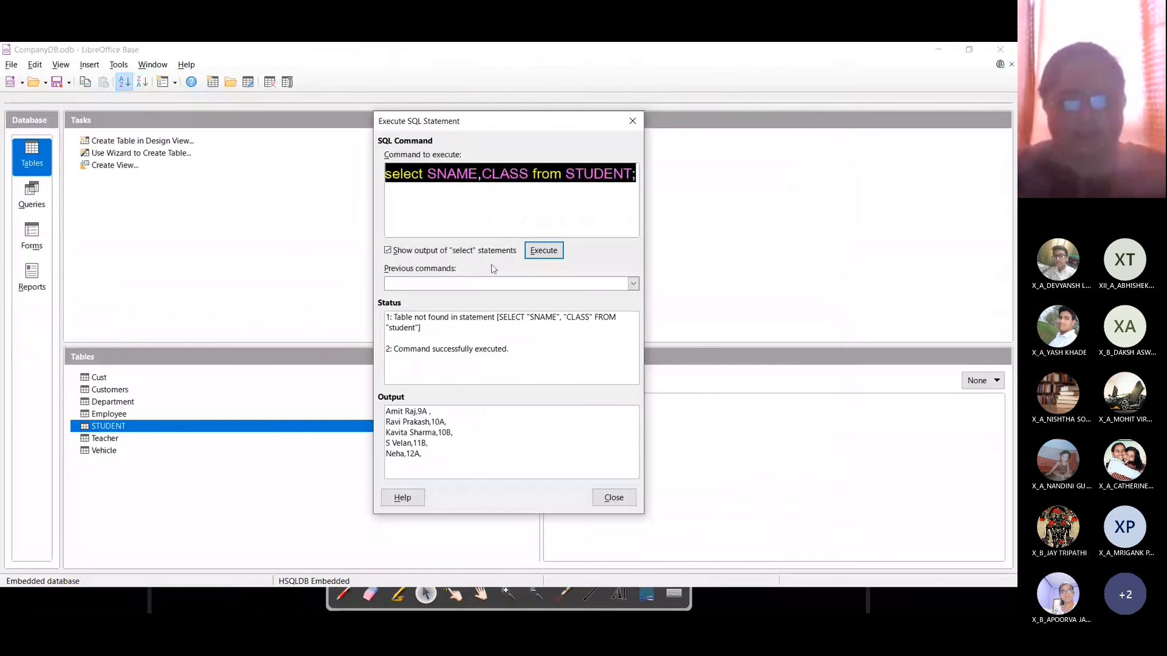
pyautogui.click(491, 176)
pyautogui.press('Home')
pyautogui.hotkey('shift', 'End')
pyautogui.hotkey('ctrl', 'c')
pyautogui.hotkey('alt', 'Tab')
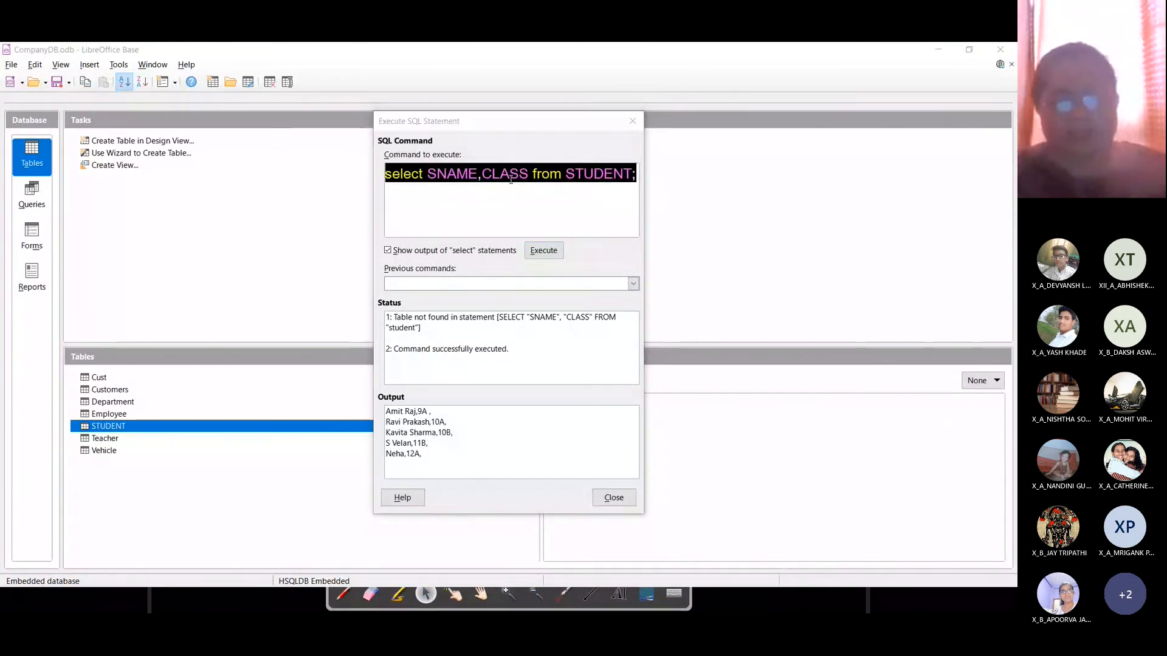
# Step: Replace the answer with the uppercase STUDENT version and add 'Q.4. Display all student names along with their age.'
pyautogui.hotkey('ctrl', 'v')
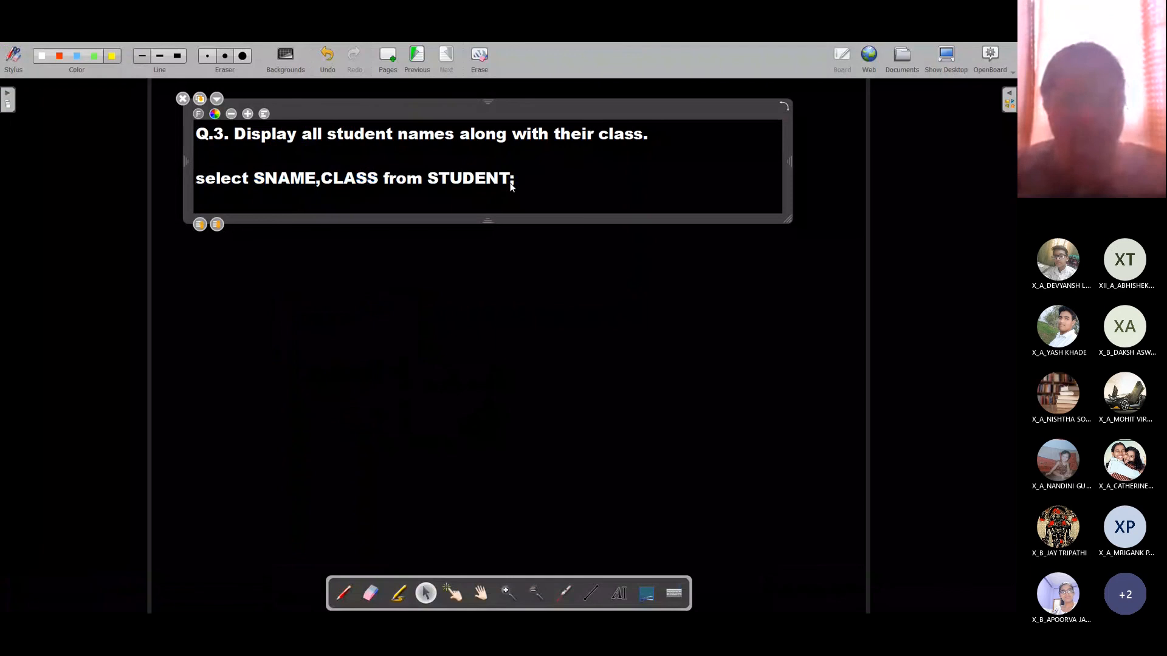
pyautogui.press('Return')
pyautogui.press('Return')
pyautogui.write('Q')
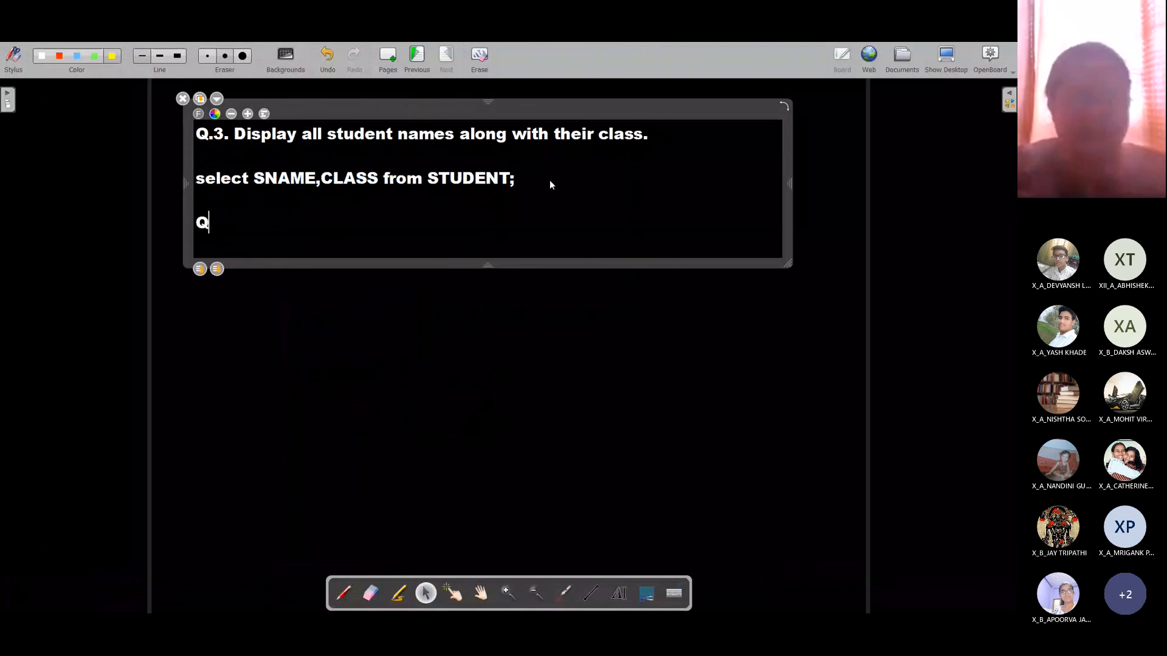
pyautogui.write('.4.')
pyautogui.hotkey('alt', 'Tab')
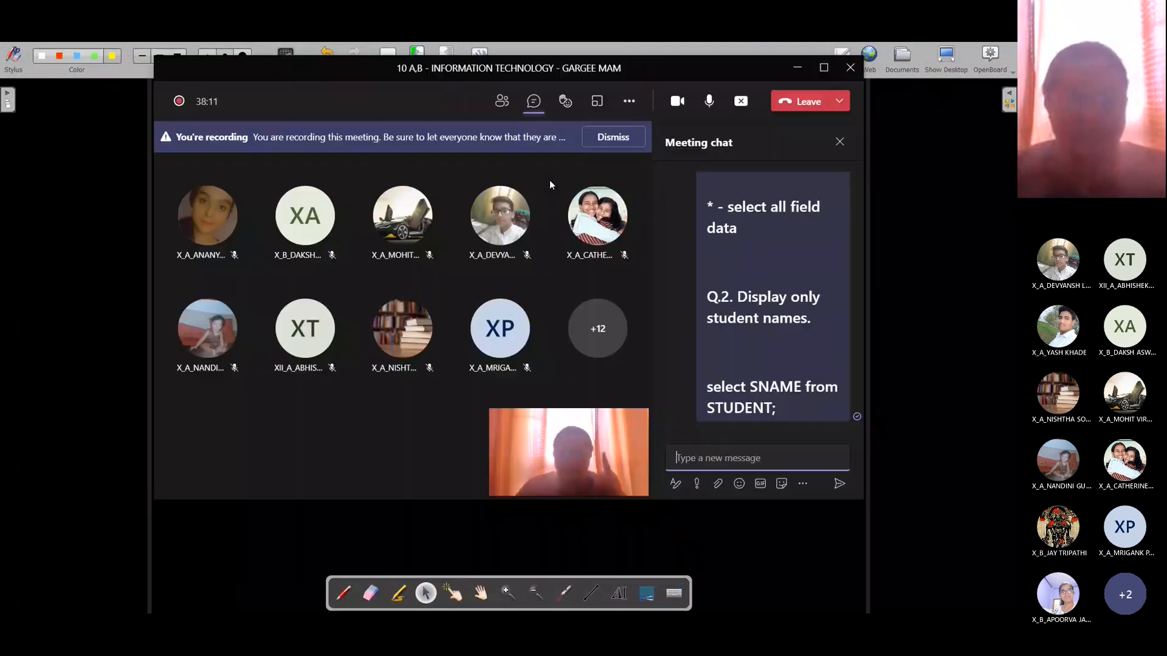
pyautogui.hotkey('alt', 'Tab')
pyautogui.write('Displ')
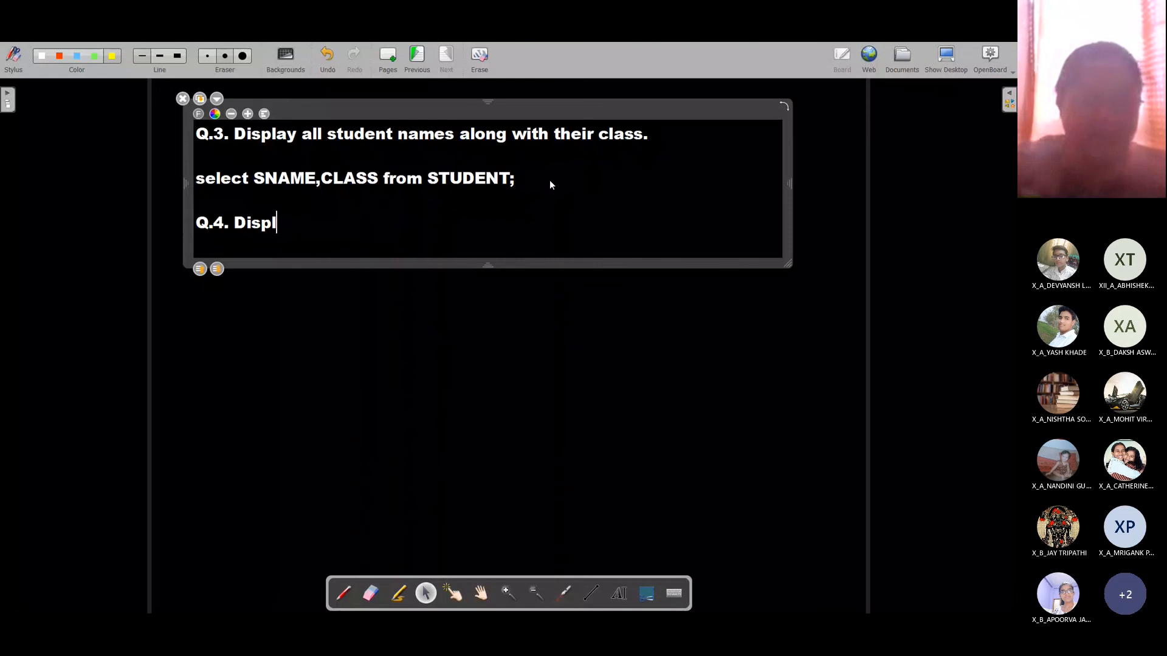
pyautogui.write('au')
pyautogui.press('BackSpace')
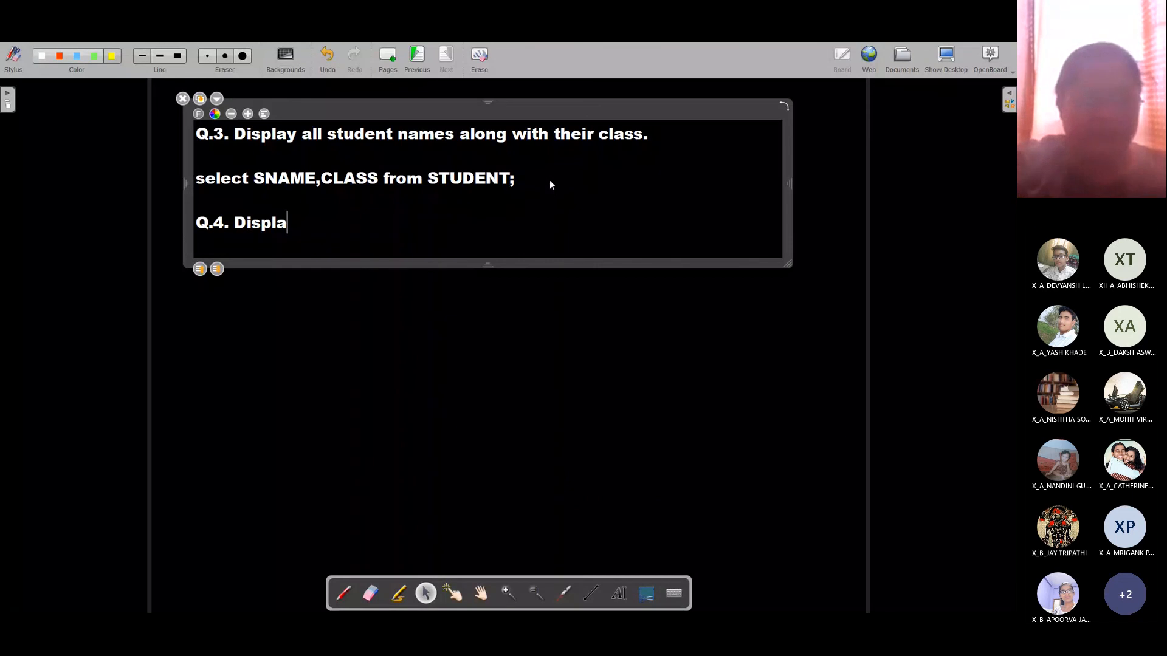
pyautogui.write('y all st')
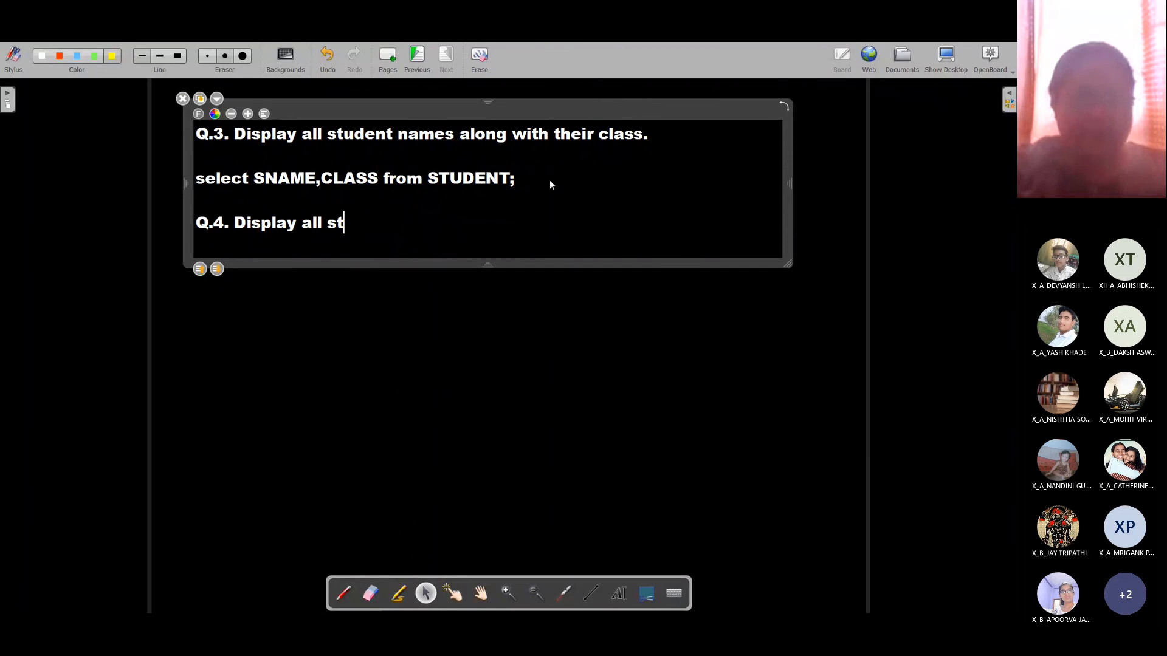
pyautogui.write('udent names along wit')
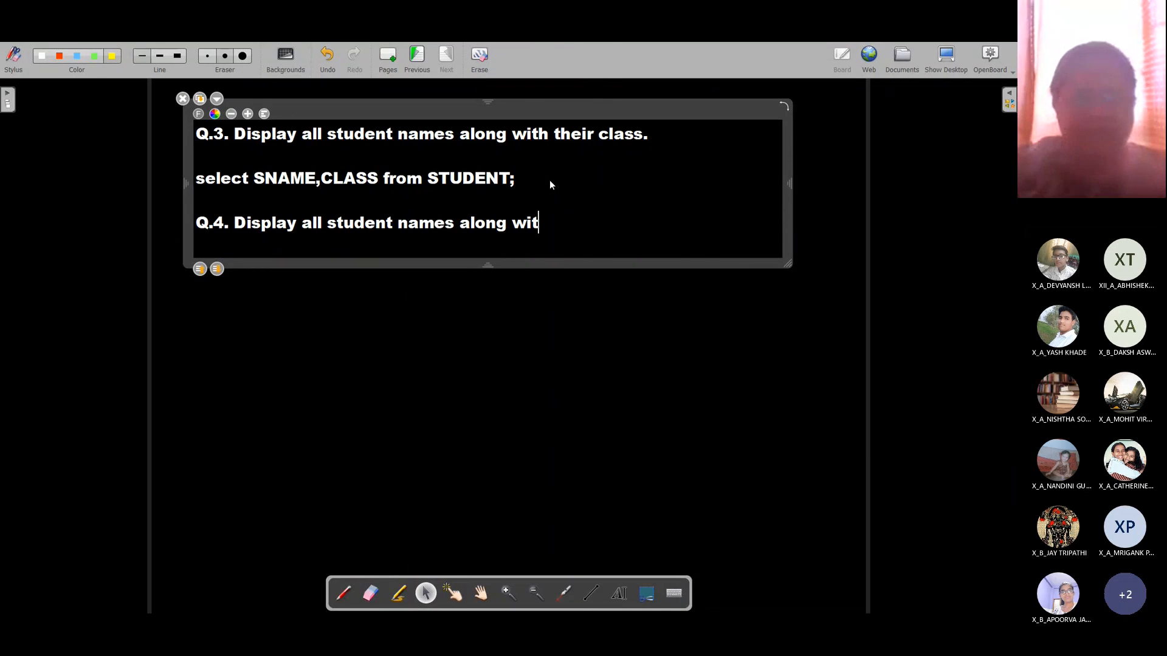
pyautogui.write('h their age.')
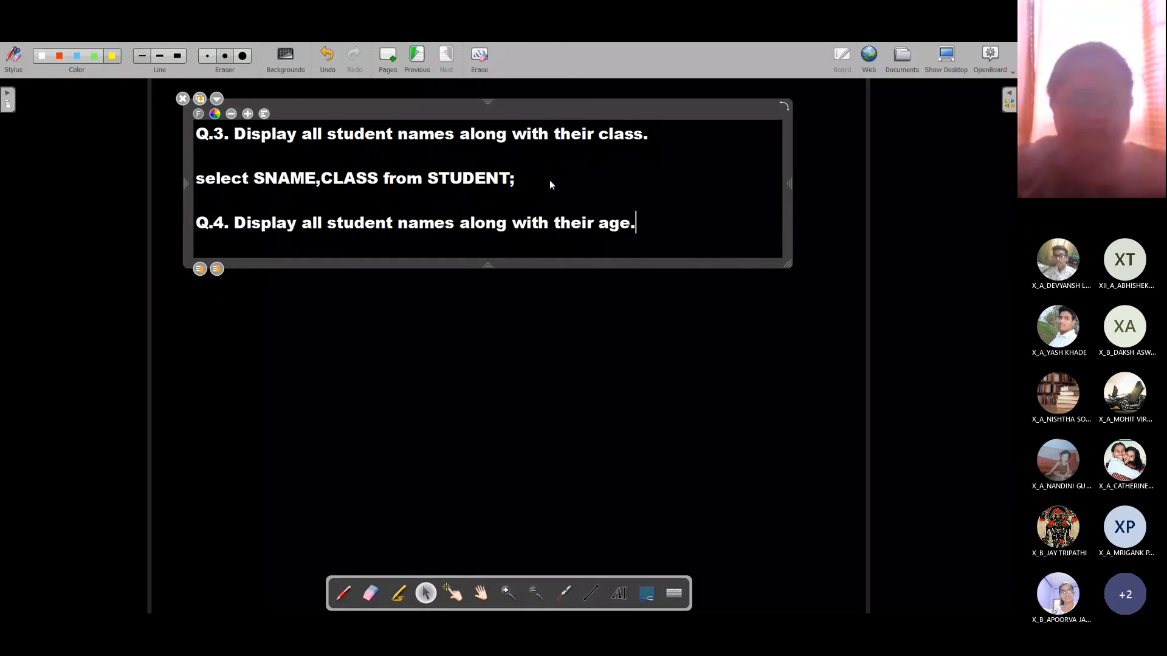
pyautogui.press('Return')
pyautogui.press('Return')
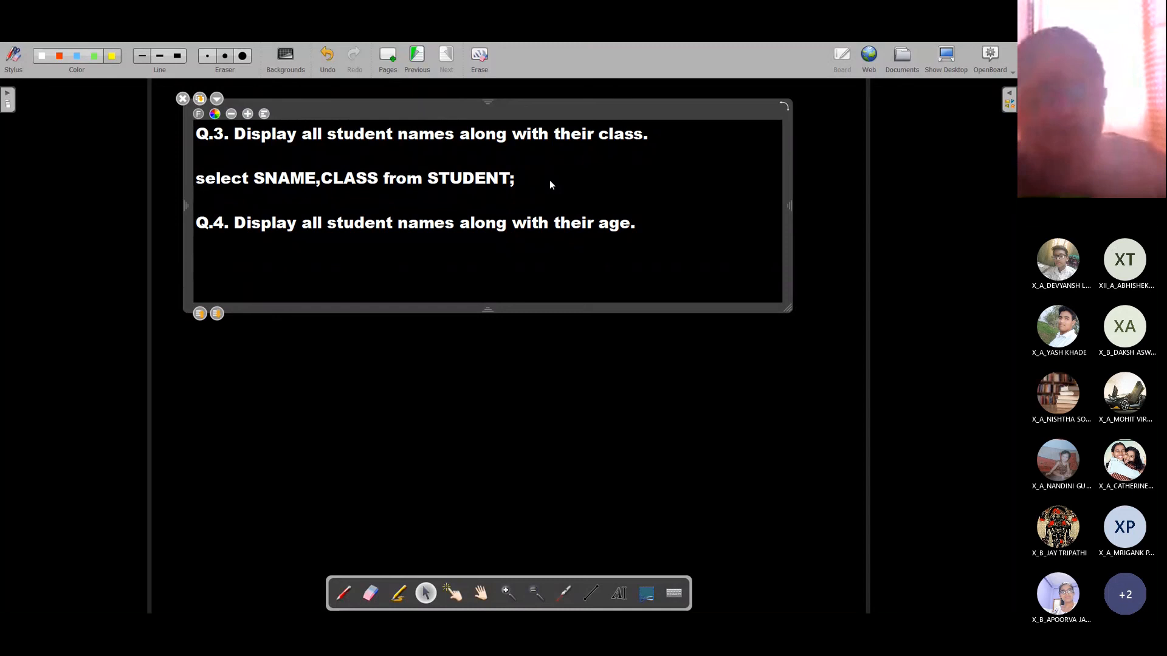
# Step: Type the answer 'select SNAME,AGE from STUDENT;', explain its parts, and select the line
pyautogui.write('select ')
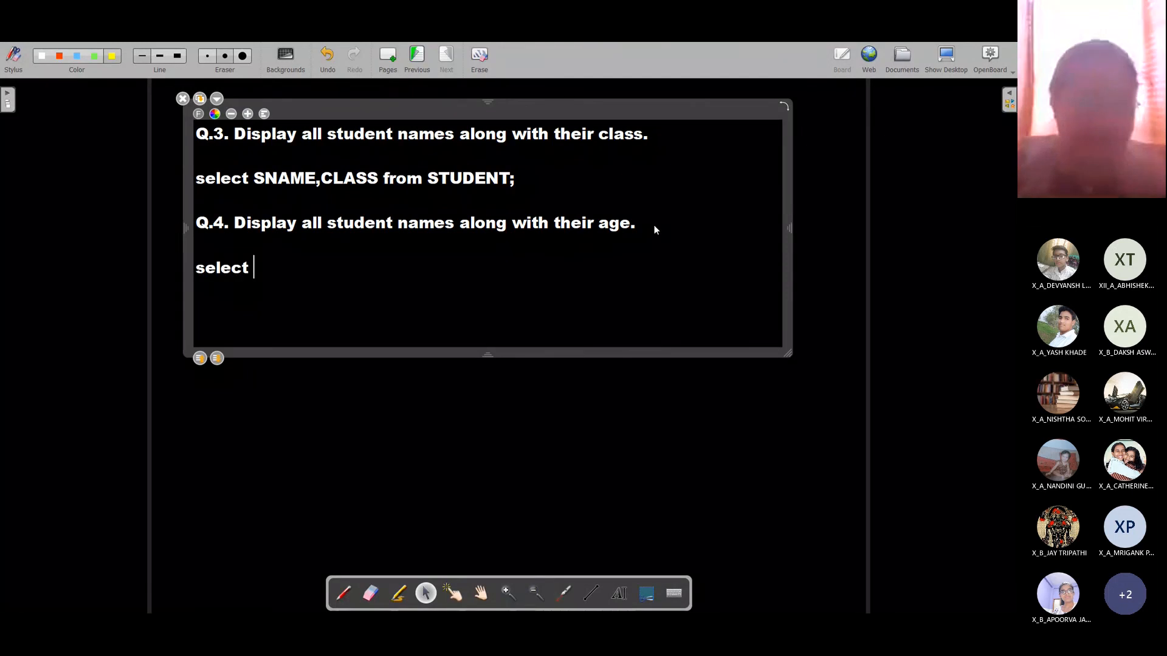
pyautogui.write('SNAME,AGE')
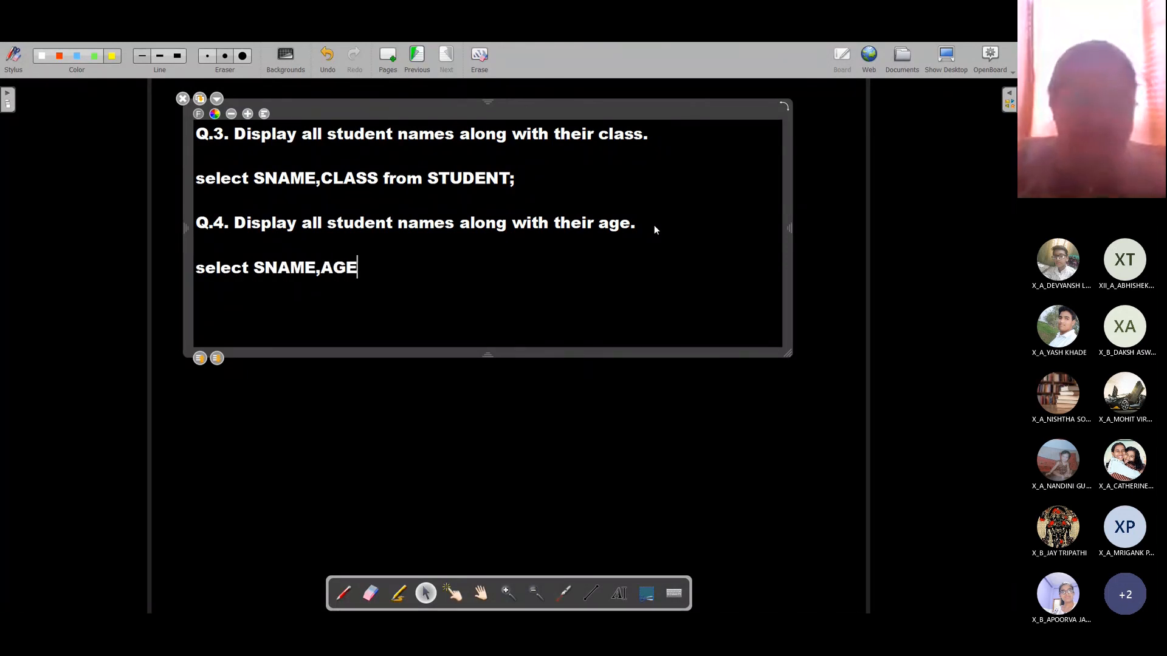
pyautogui.write(' from')
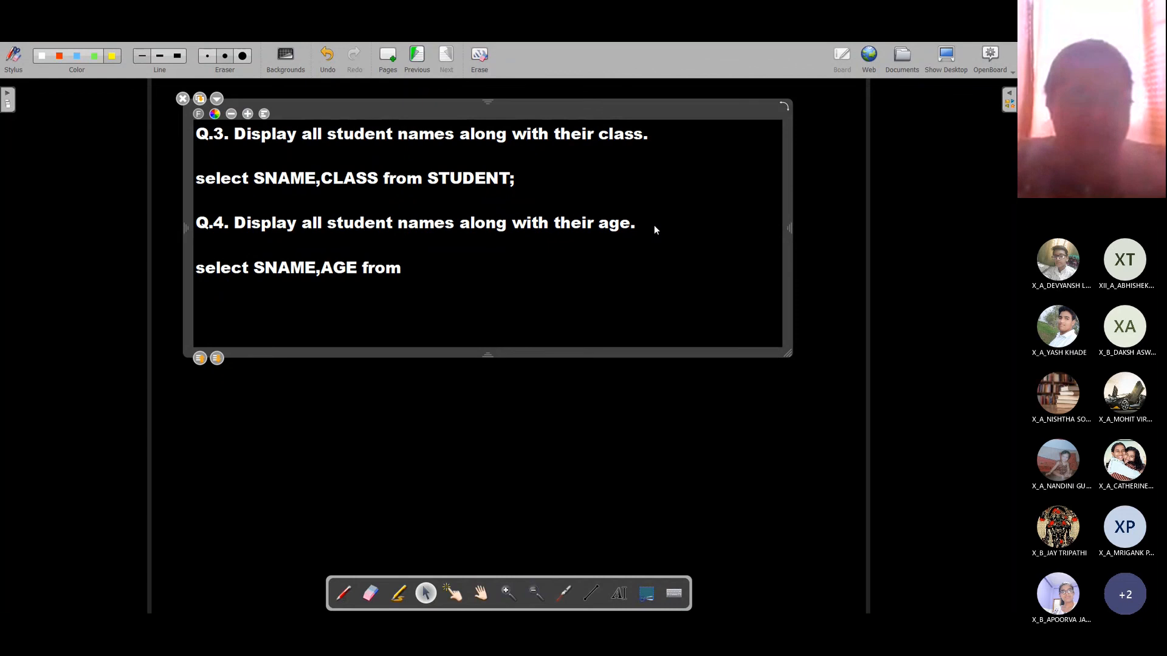
pyautogui.write(' STUDENT;')
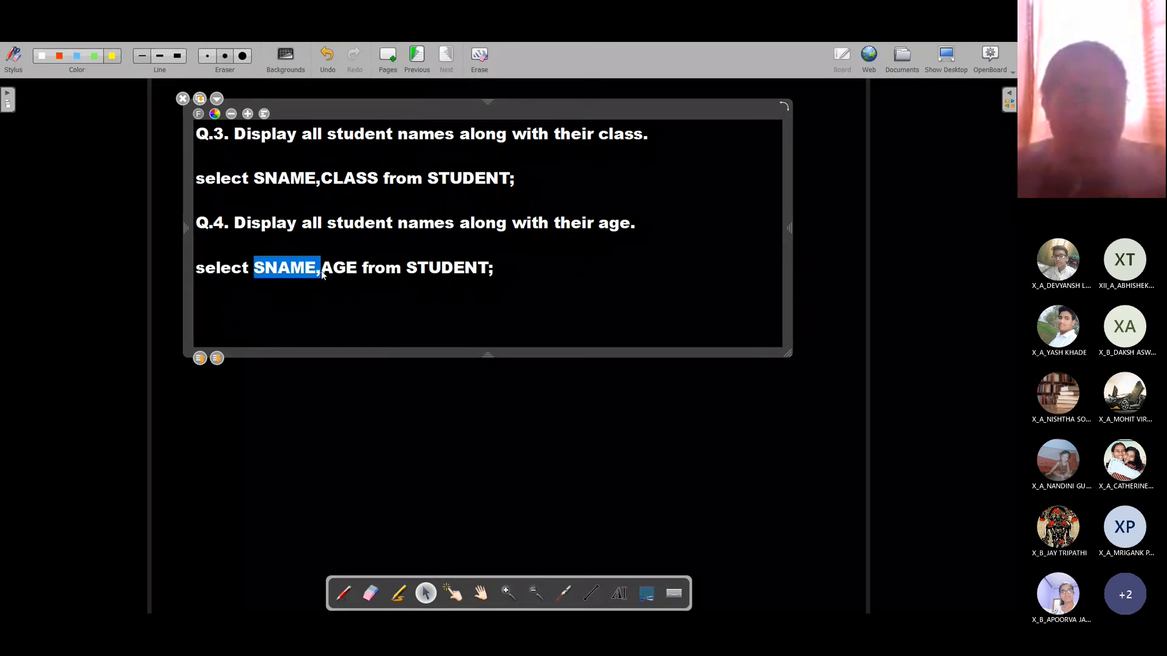
pyautogui.moveTo(321, 271); pyautogui.dragTo(487, 275)
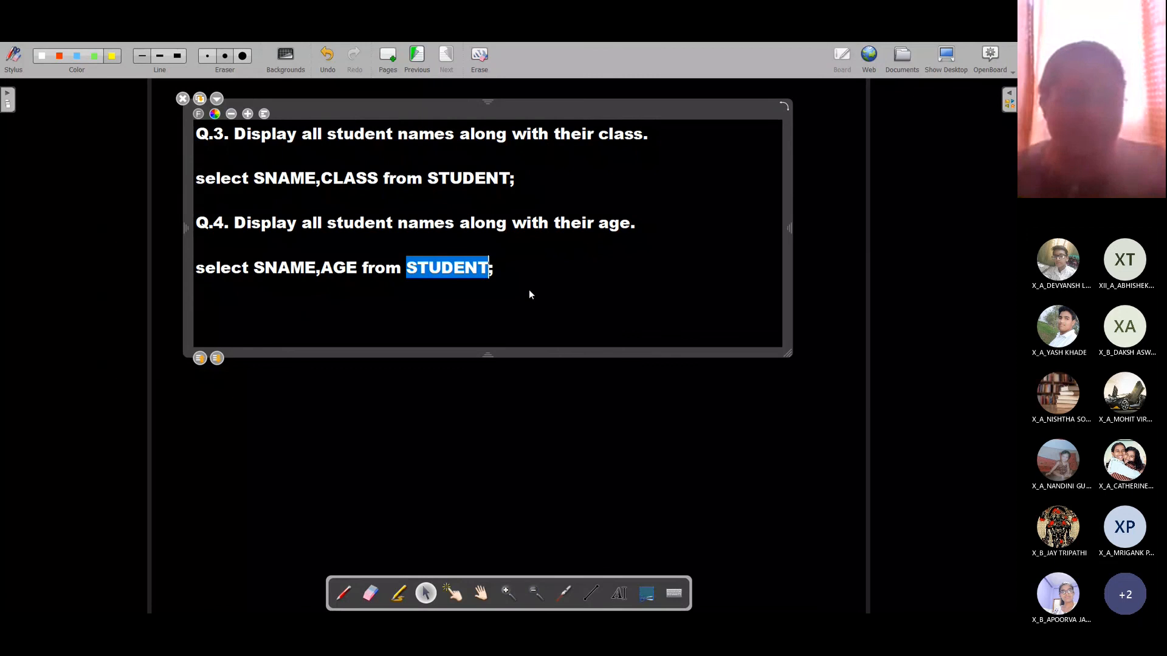
pyautogui.click(517, 275)
pyautogui.hotkey('shift', 'Home')
pyautogui.hotkey('ctrl', 'c')
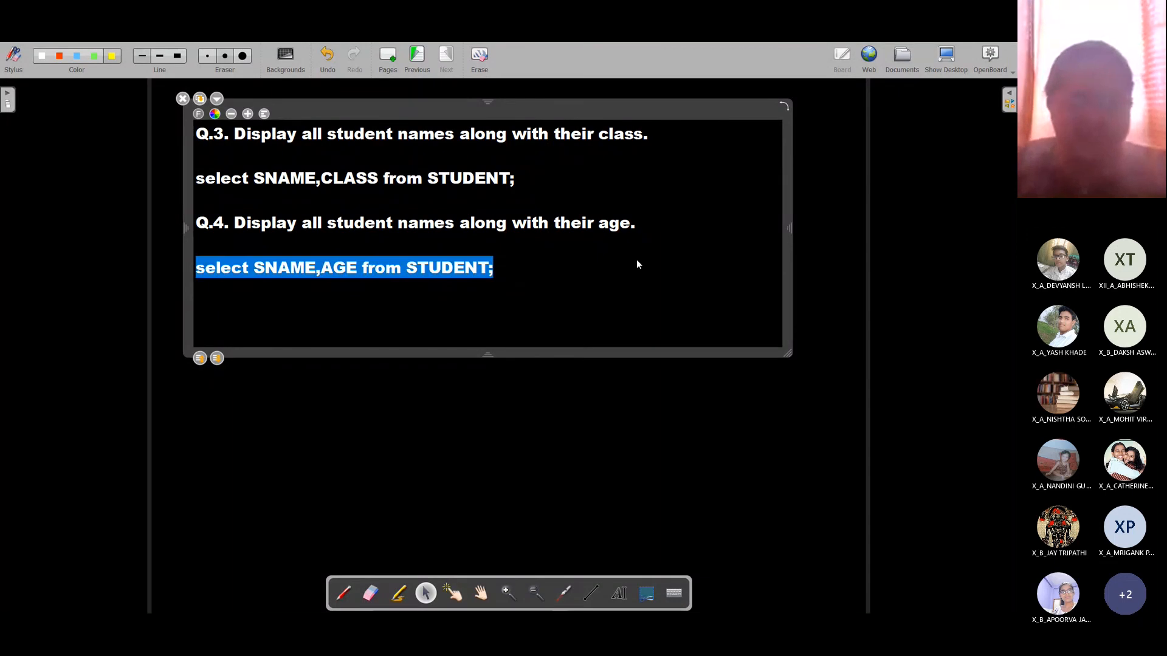
pyautogui.hotkey('alt', 'Tab')
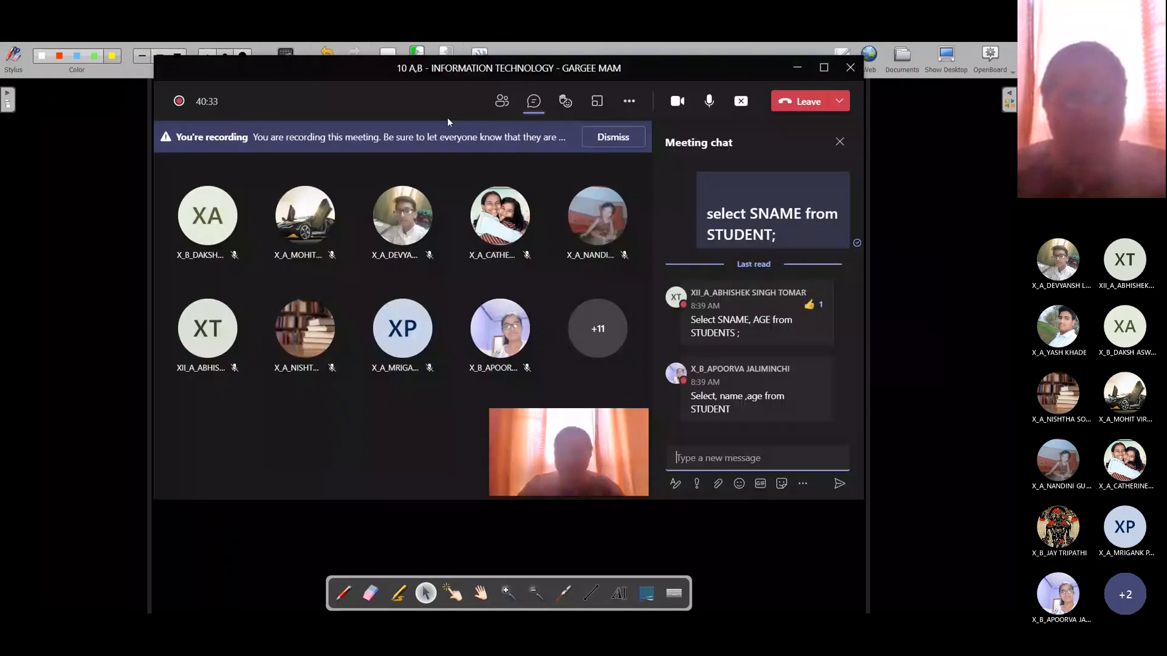
# Step: Run 'select SNAME,AGE from STUDENT;' in place of the old command to list student names with ages
pyautogui.hotkey('alt', 'Tab')
pyautogui.hotkey('alt', 'Tab')
pyautogui.hotkey('alt', 'Tab')
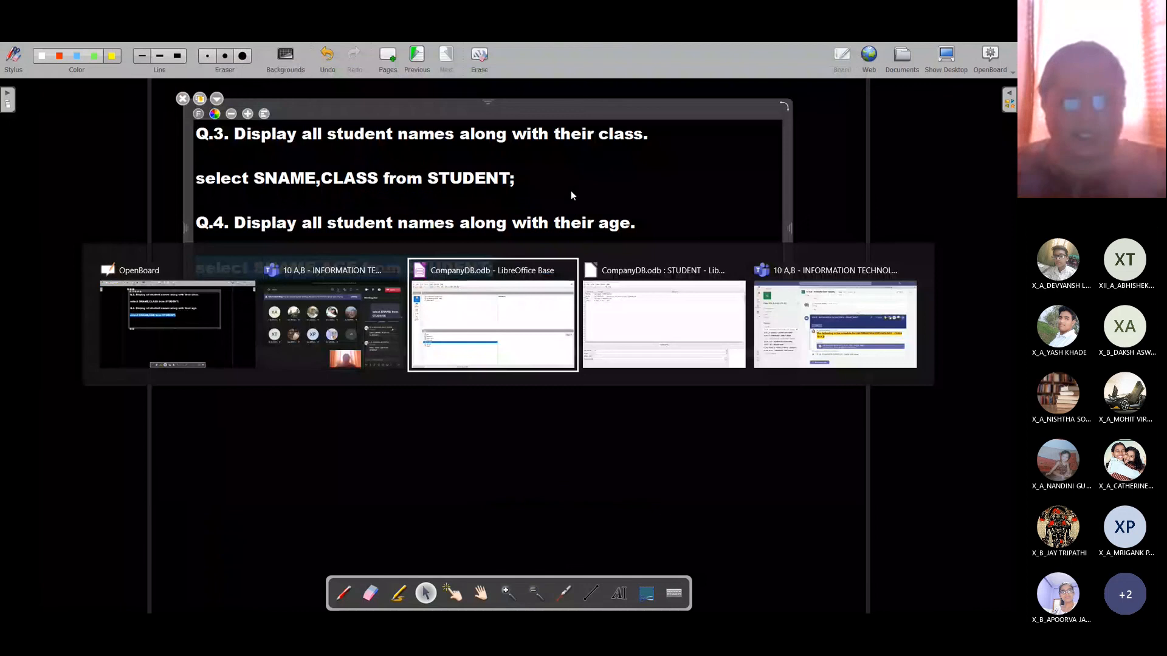
pyautogui.hotkey('ctrl', 'v')
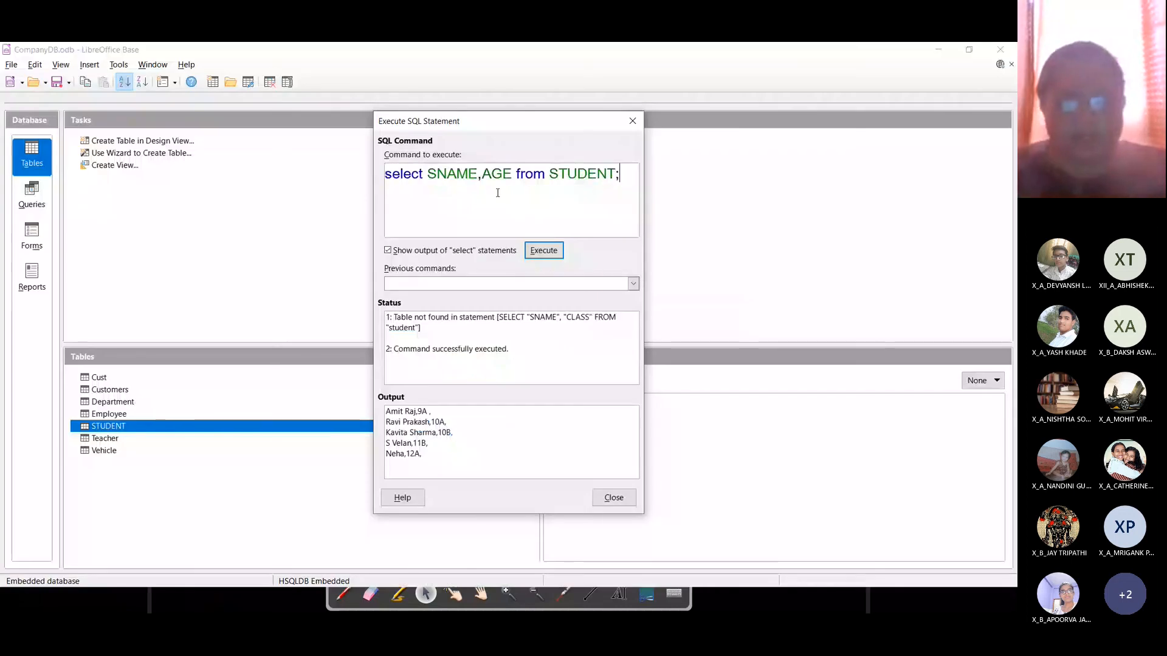
pyautogui.click(543, 251)
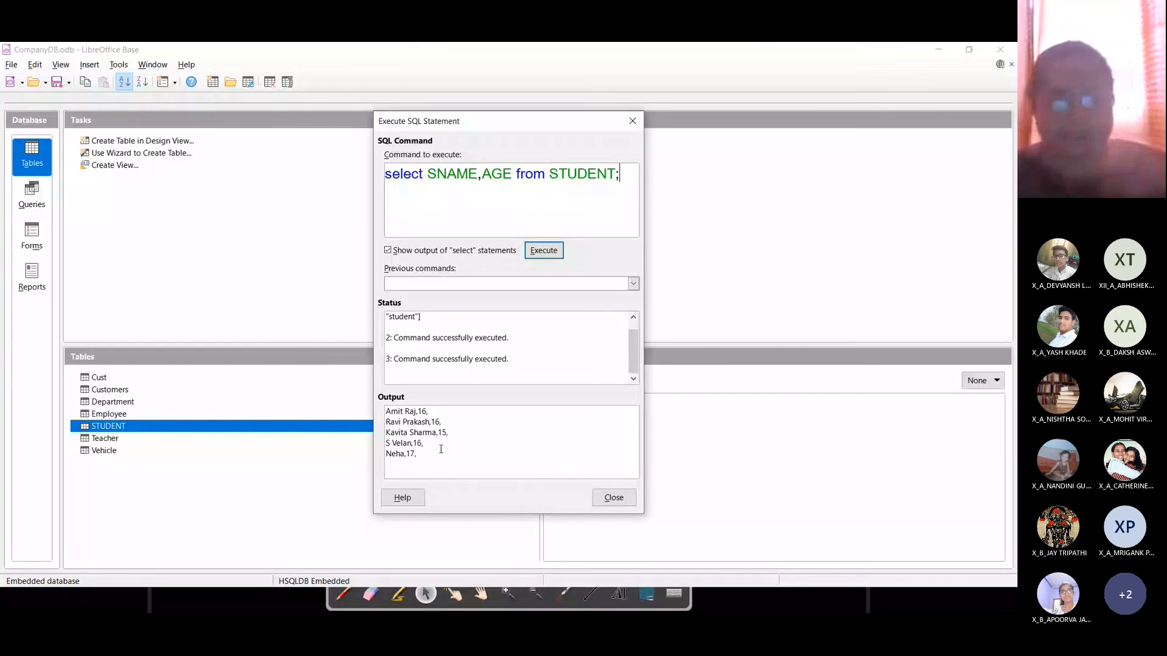
# Step: Write 'Q.5. Display all student names who are older than 16years.' below the age query
pyautogui.hotkey('alt', 'Tab')
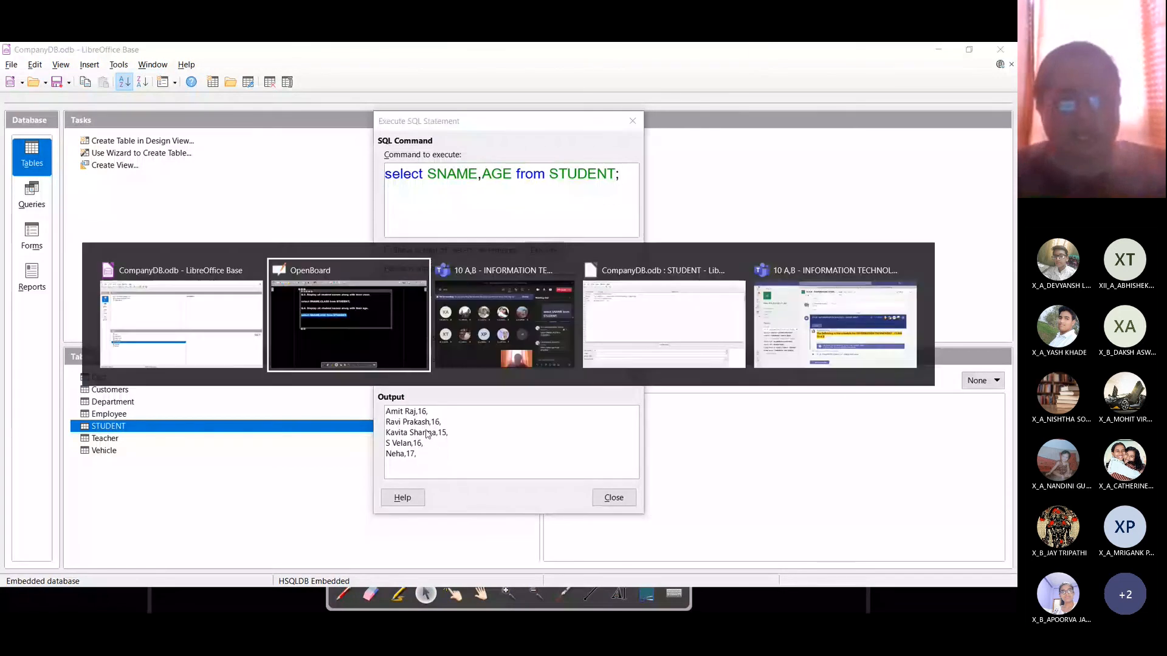
pyautogui.click(509, 263)
pyautogui.press('Return')
pyautogui.press('Return')
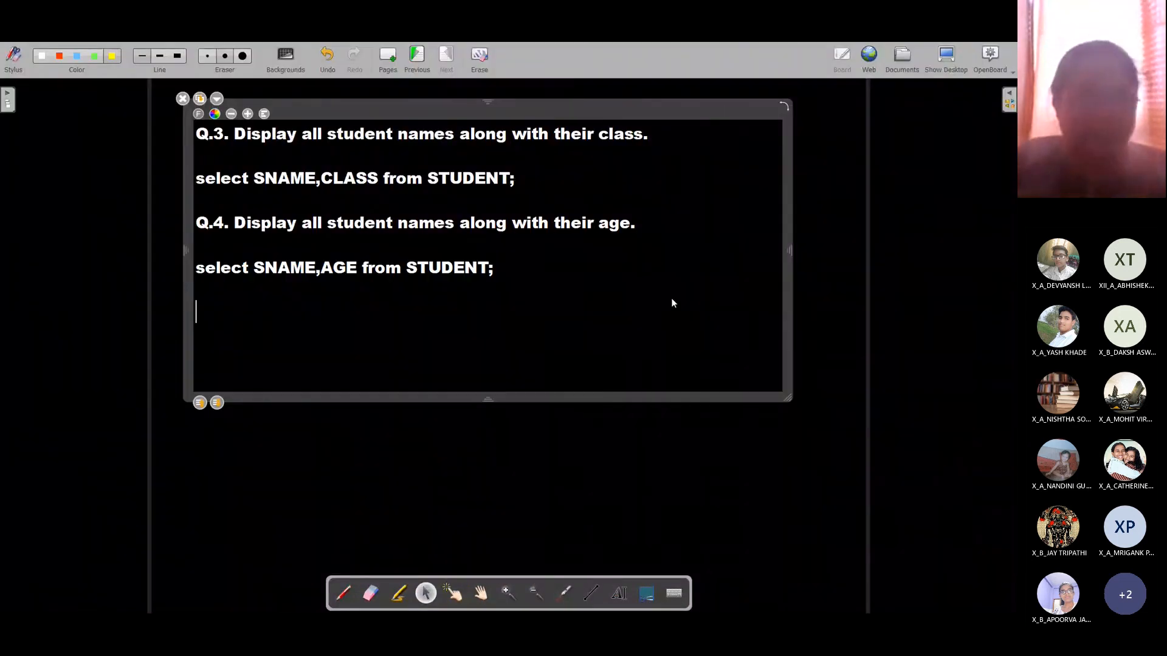
pyautogui.write('.5')
pyautogui.press('BackSpace')
pyautogui.press('BackSpace')
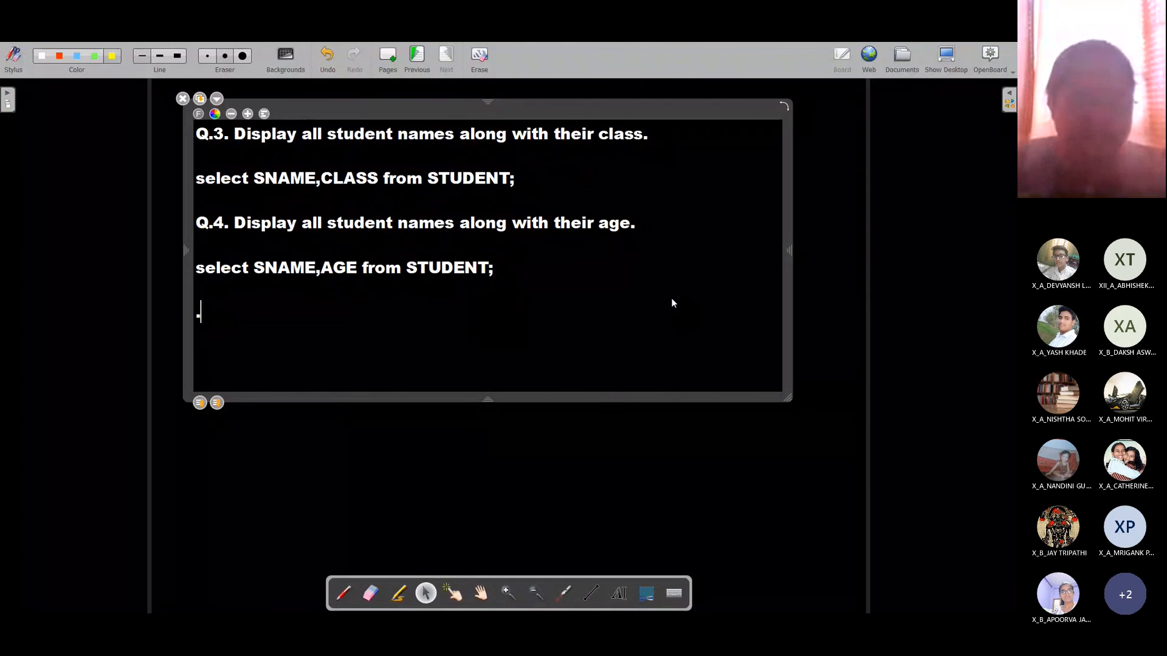
pyautogui.write('Q.5.')
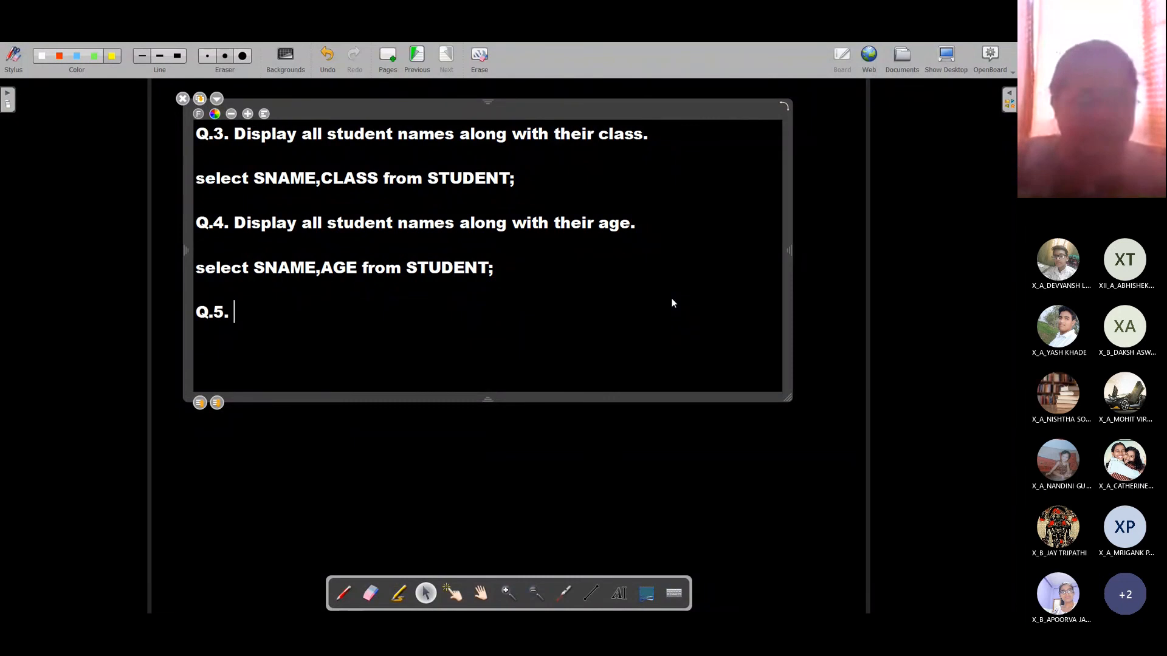
pyautogui.write(' Display all s')
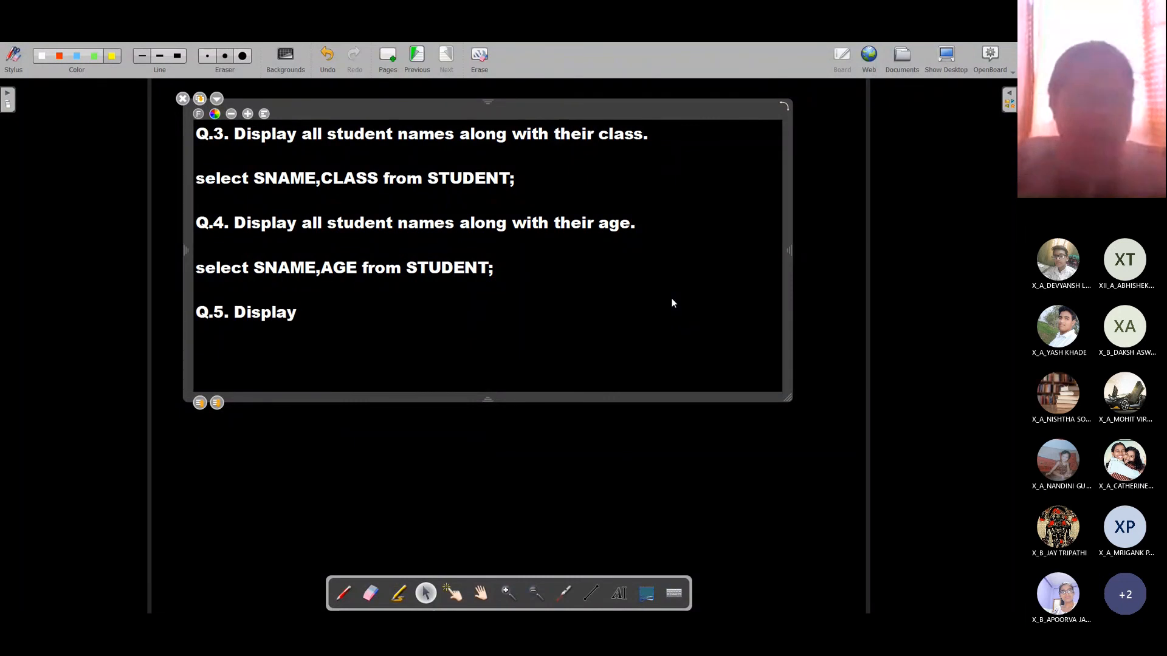
pyautogui.write('tudent names')
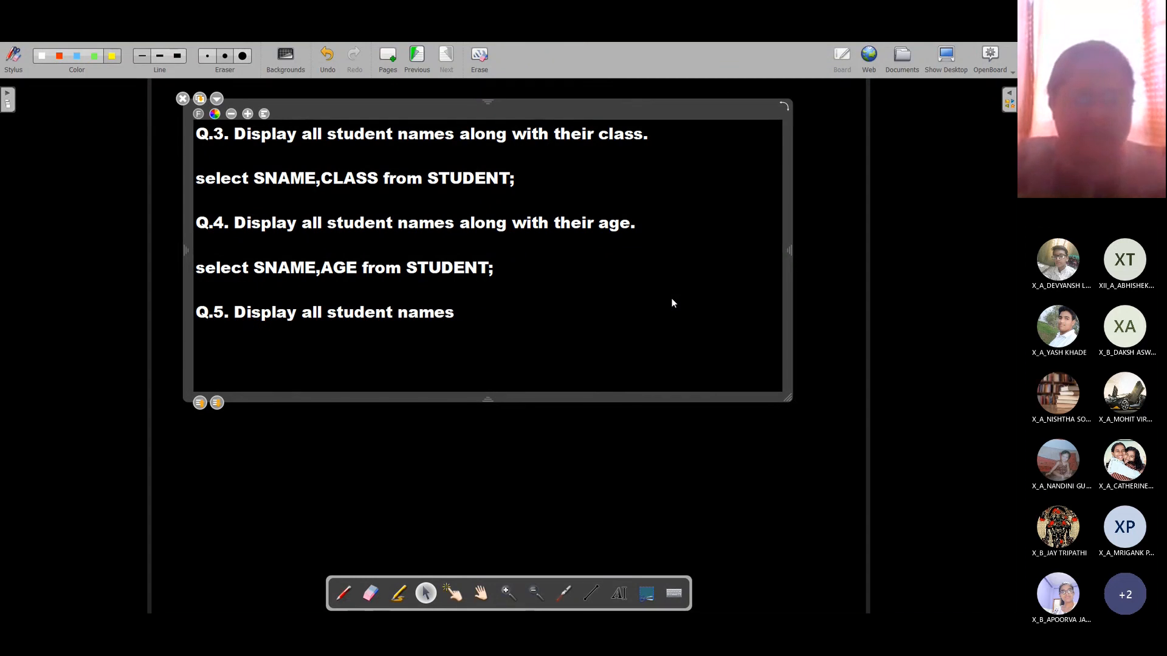
pyautogui.write(' whos')
pyautogui.press('BackSpace')
pyautogui.press('BackSpace')
pyautogui.press('BackSpace')
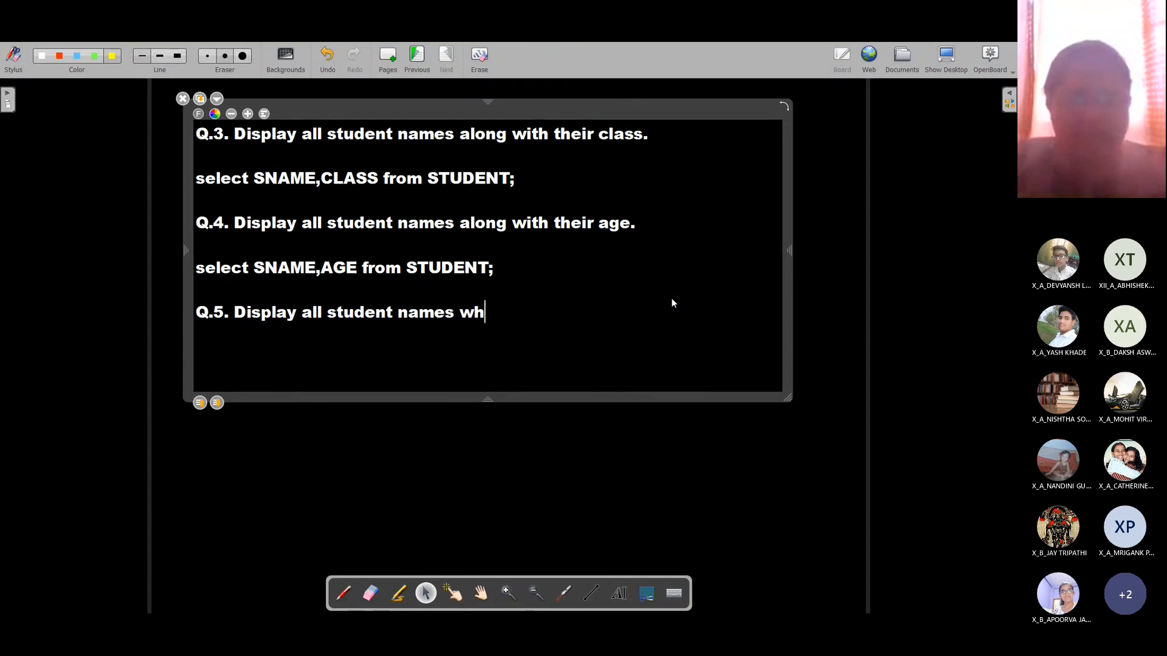
pyautogui.write('o are')
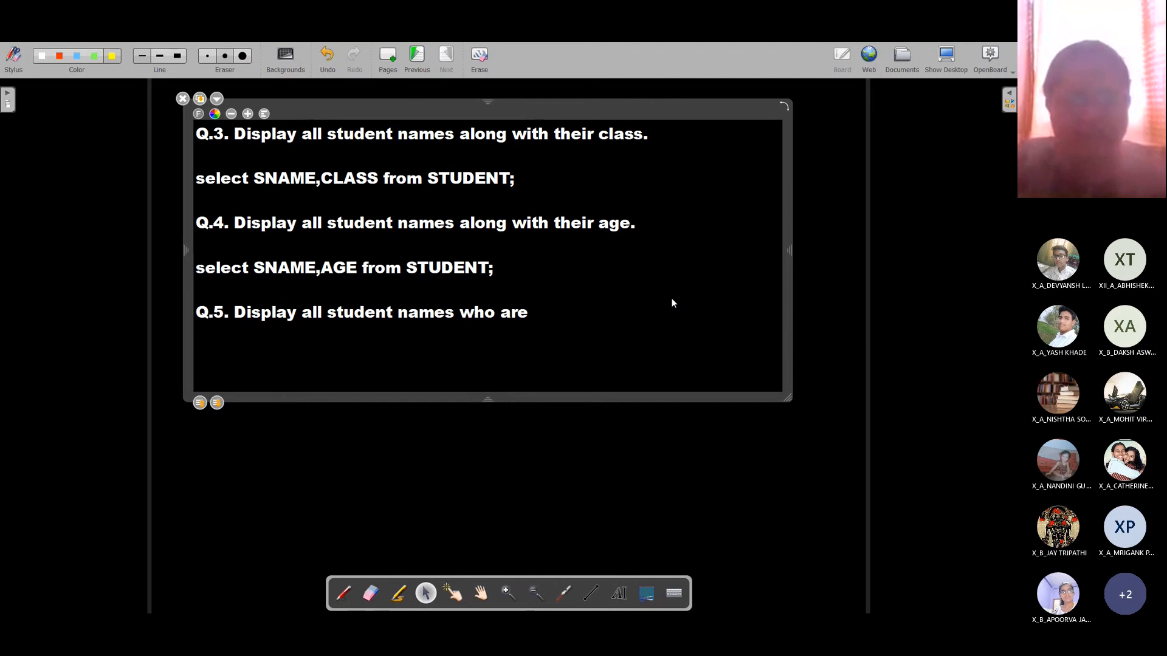
pyautogui.write(' older than ')
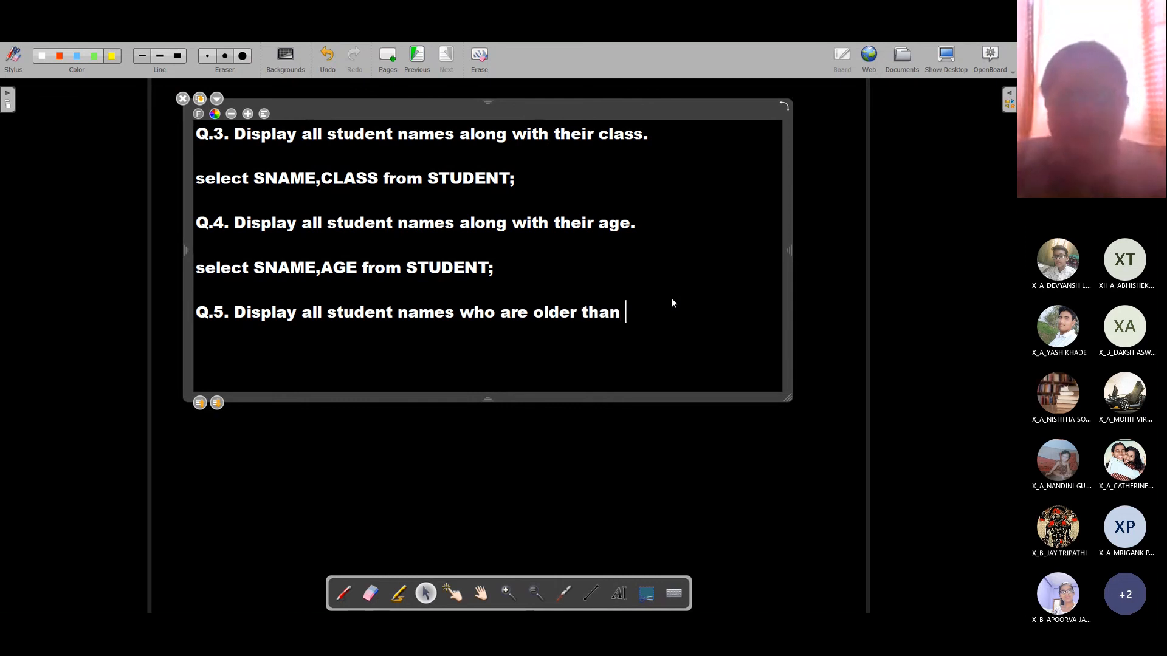
pyautogui.write('16')
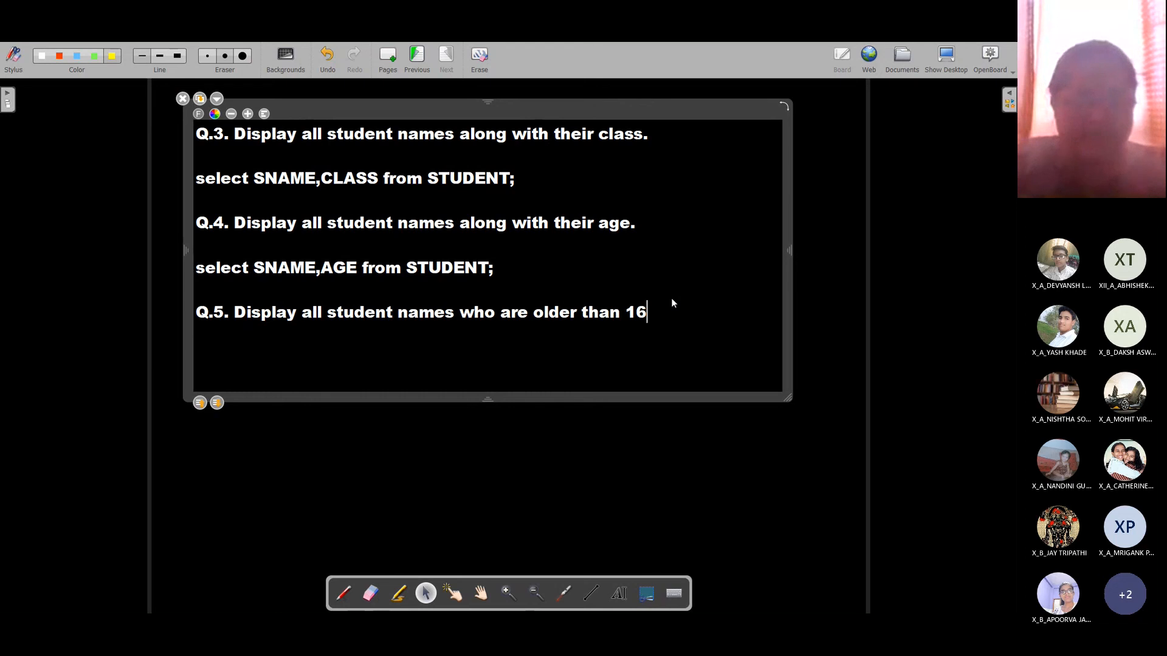
pyautogui.write('years.')
pyautogui.press('Return')
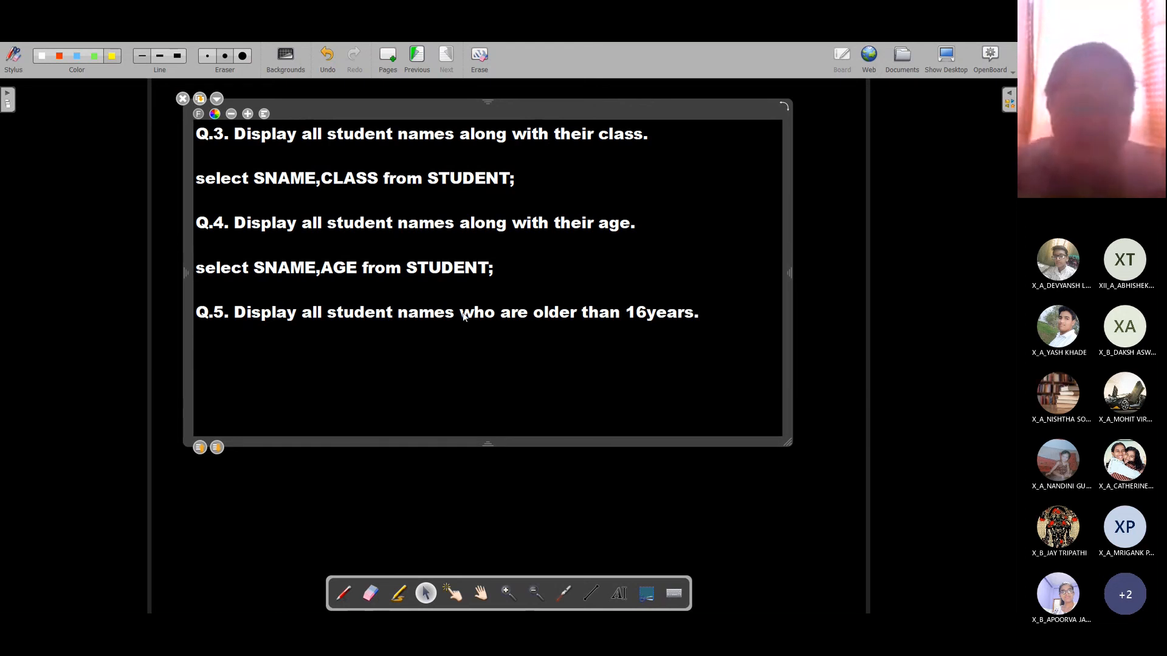
# Step: Highlight the names part and the age condition of the Q.5 wording
pyautogui.moveTo(463, 316); pyautogui.dragTo(700, 315)
pyautogui.click(234, 348)
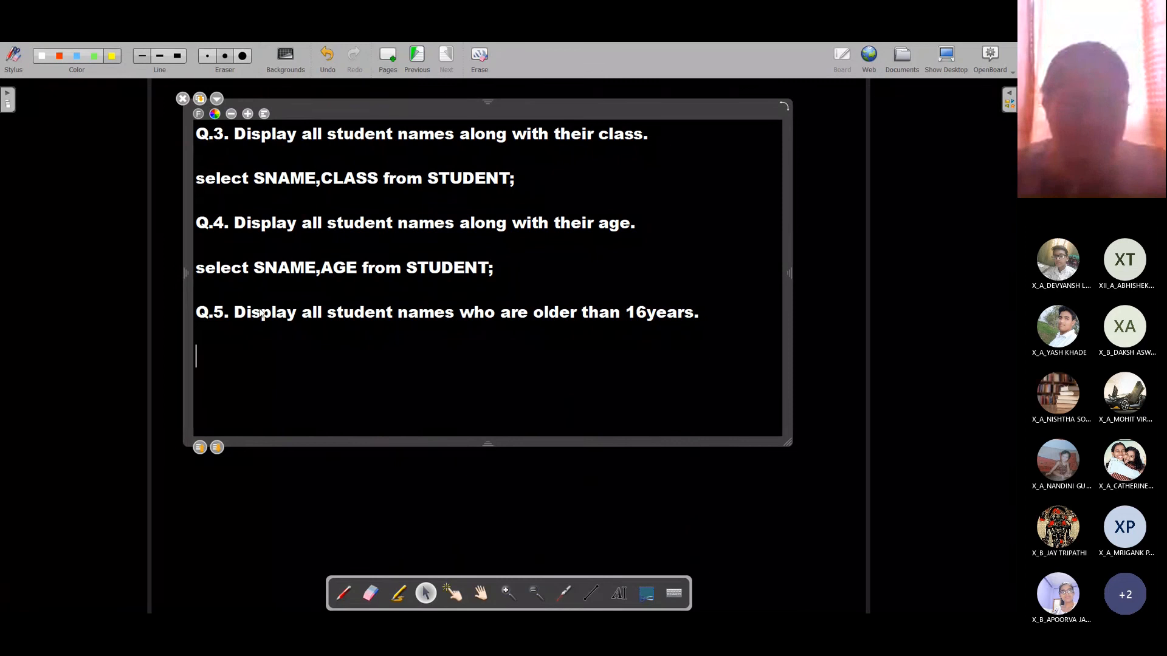
pyautogui.moveTo(234, 314); pyautogui.dragTo(453, 316)
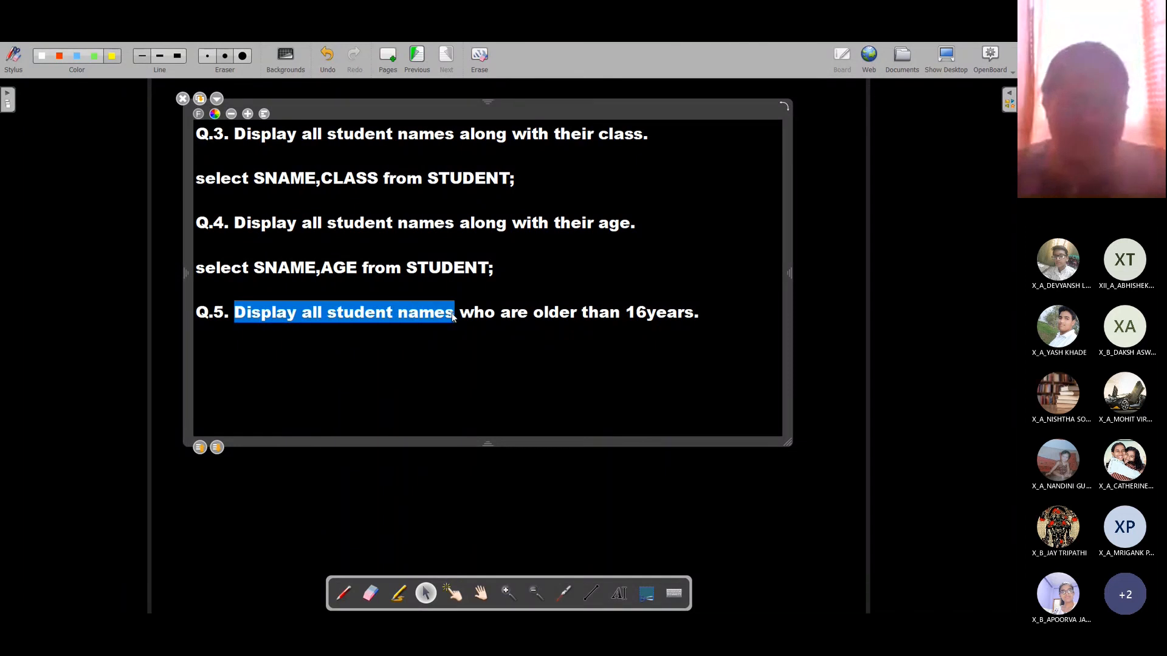
pyautogui.click(461, 318)
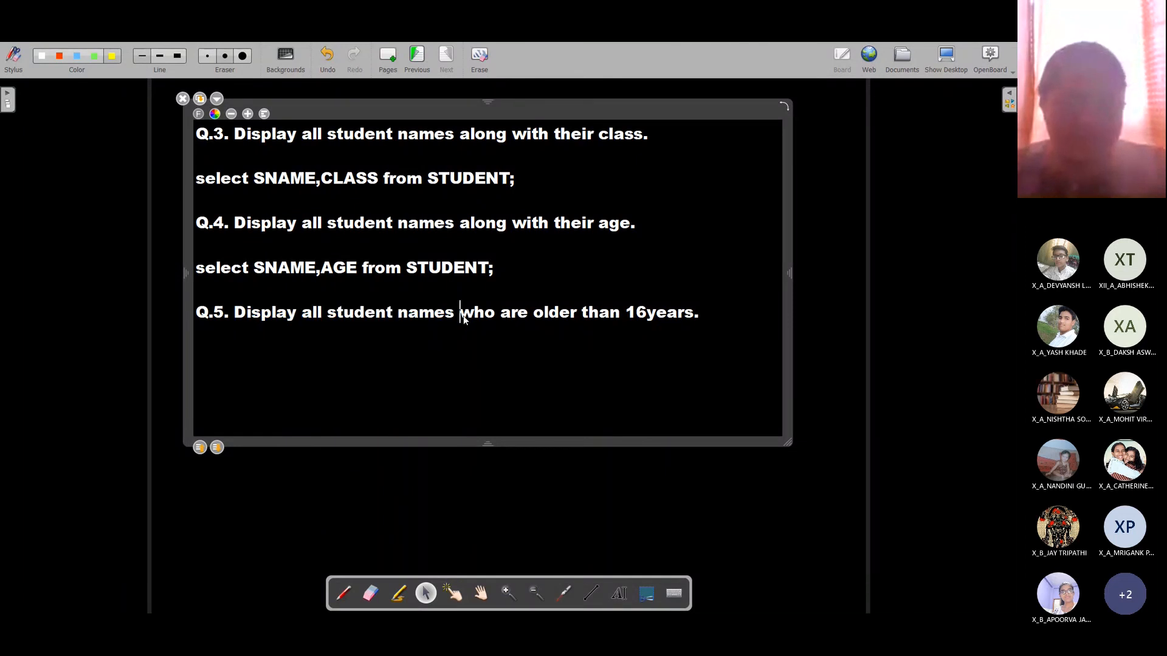
pyautogui.moveTo(523, 320); pyautogui.dragTo(679, 321)
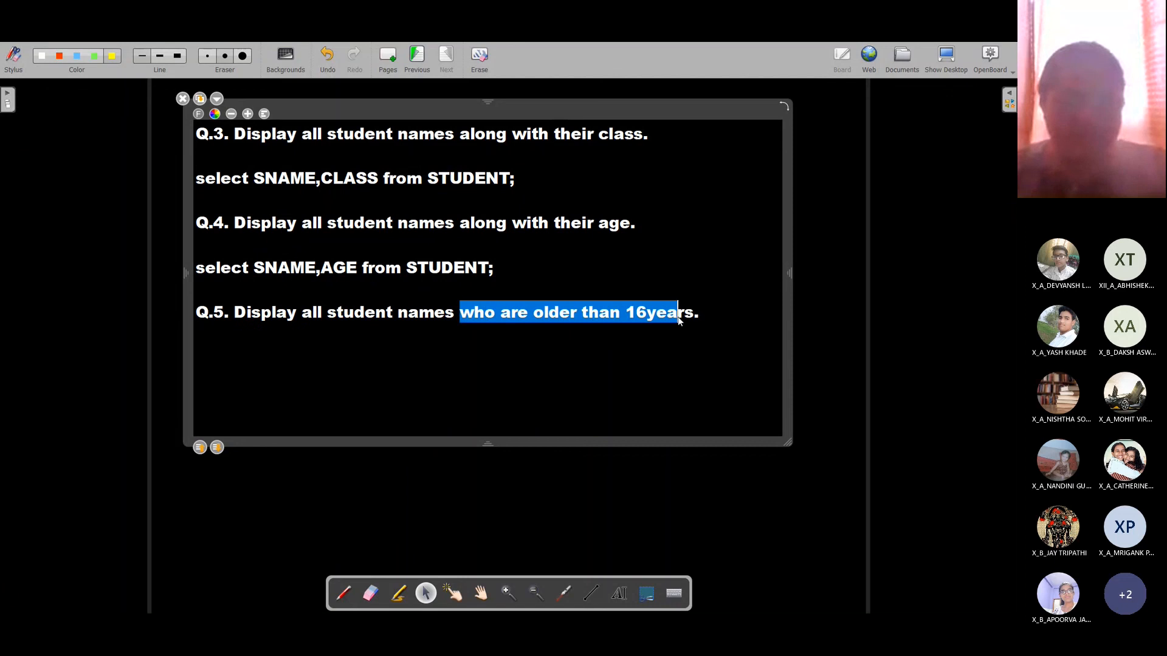
# Step: Write the answer 'select SNAME,AGE from STUDENT where AGE>16;' on two lines under Q.5
pyautogui.click(261, 339)
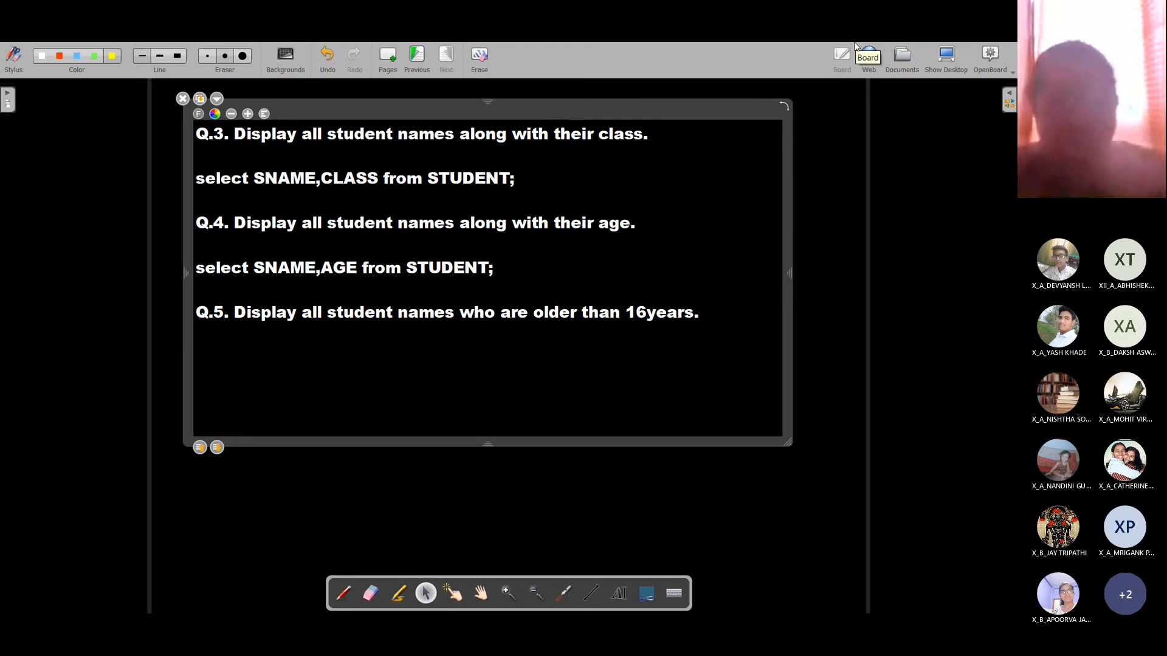
pyautogui.write('s')
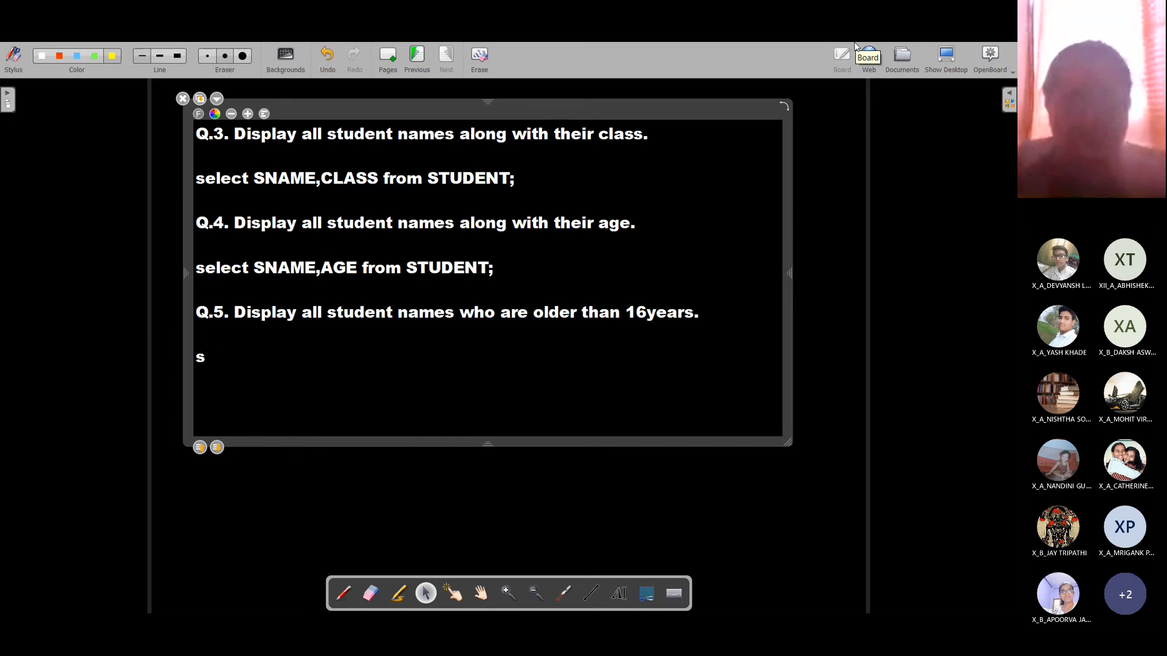
pyautogui.write('elect SNAME,')
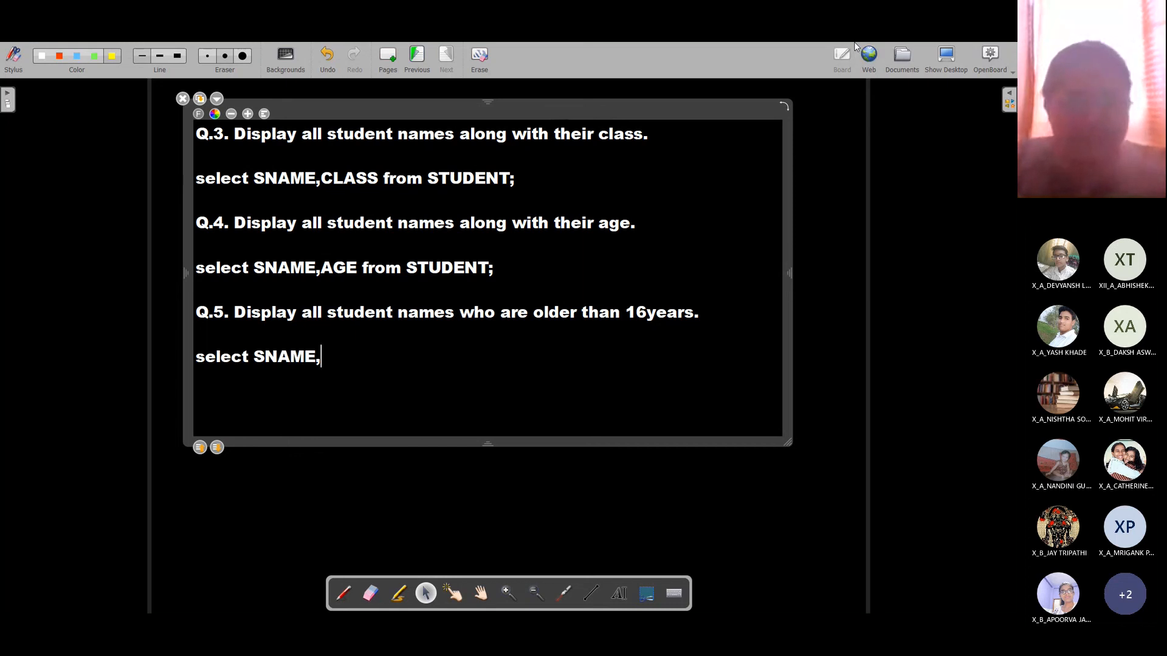
pyautogui.write('AGE')
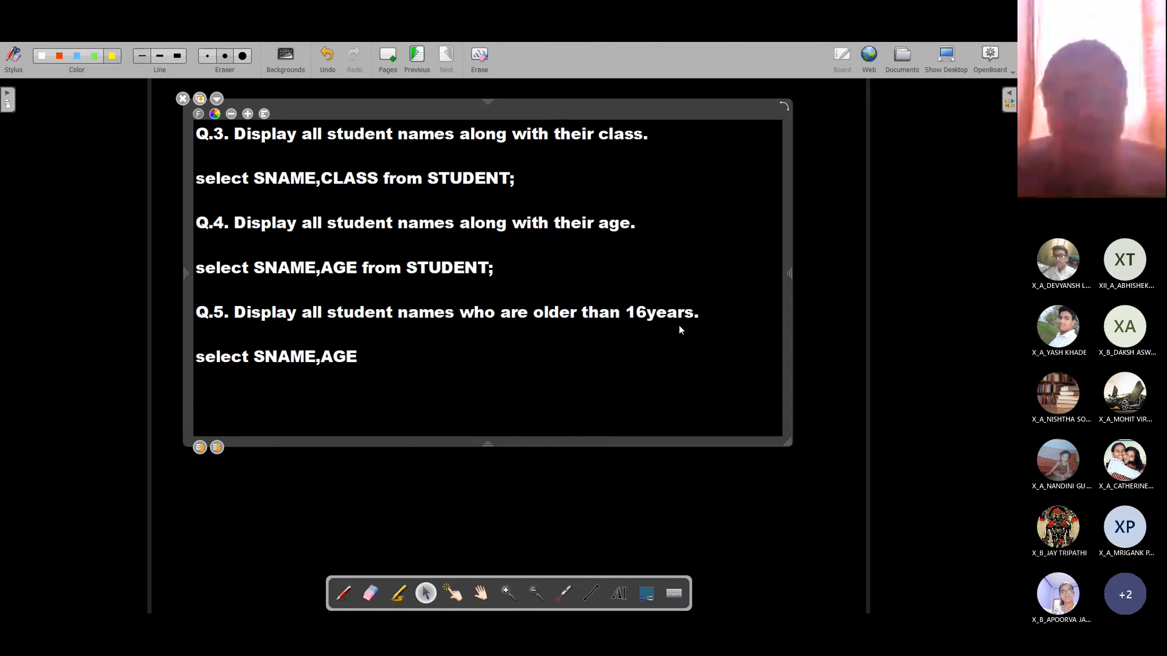
pyautogui.write('FROM')
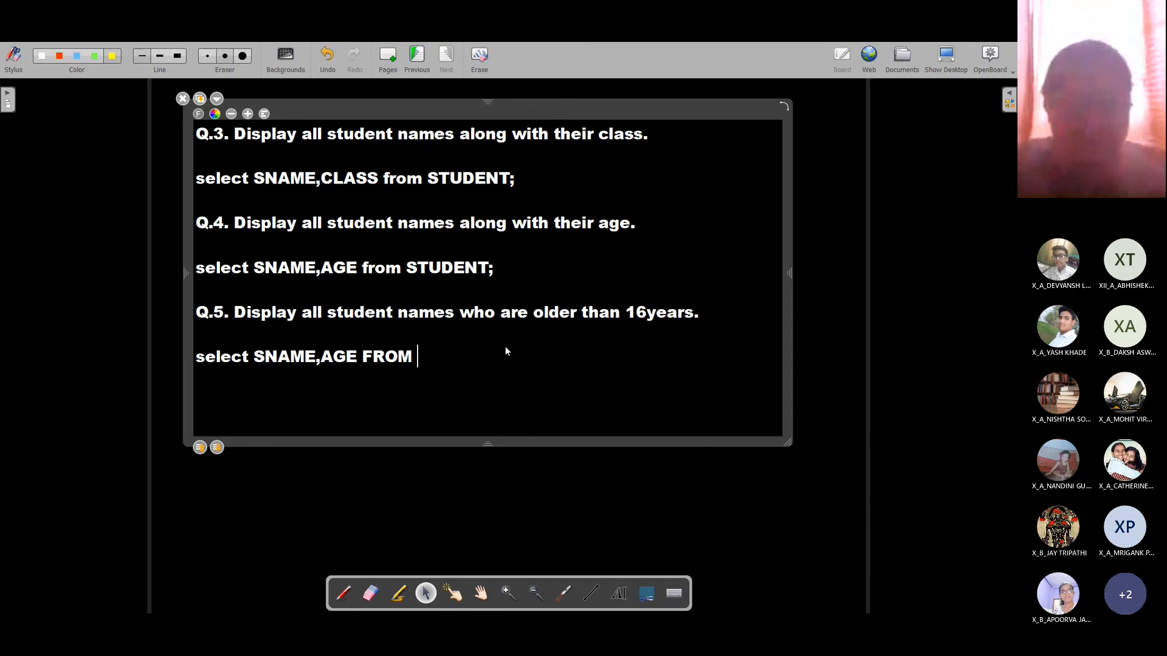
pyautogui.press('BackSpace')
pyautogui.press('BackSpace')
pyautogui.press('BackSpace')
pyautogui.press('BackSpace')
pyautogui.write('from ')
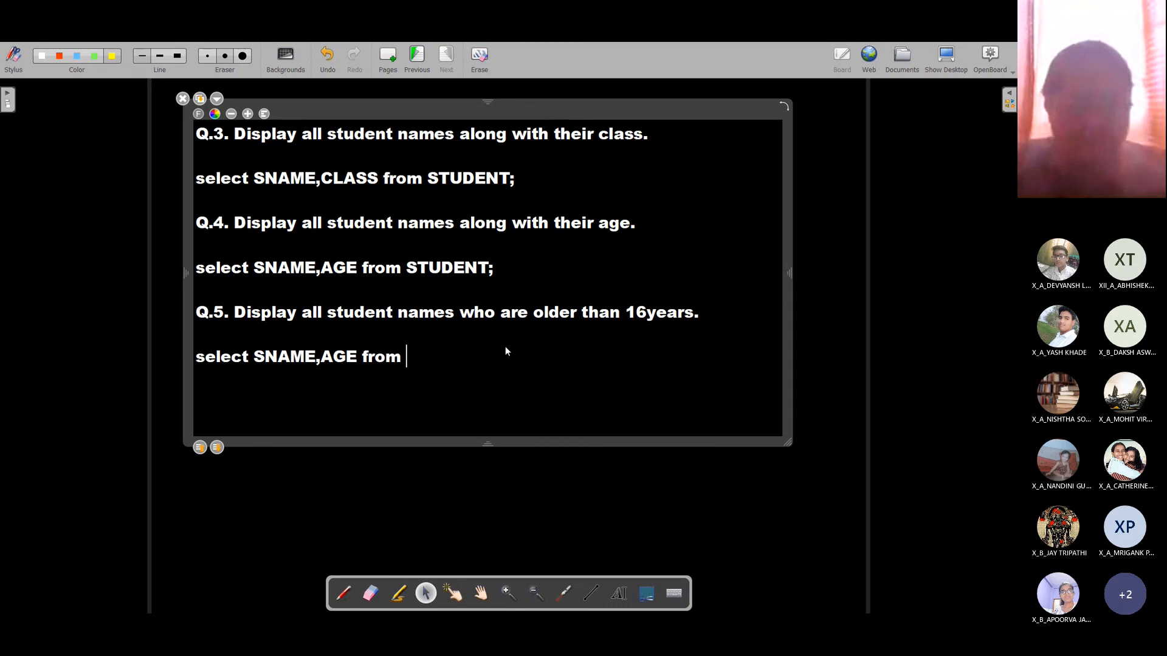
pyautogui.write('STUDENT')
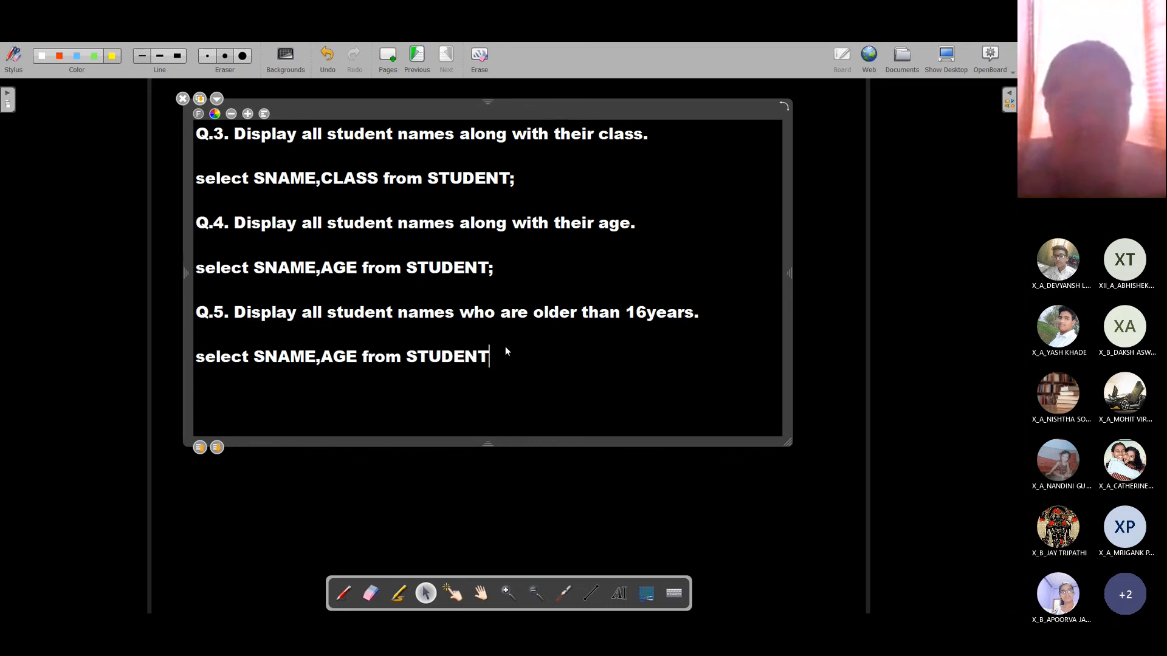
pyautogui.press('Return')
pyautogui.write('wheere')
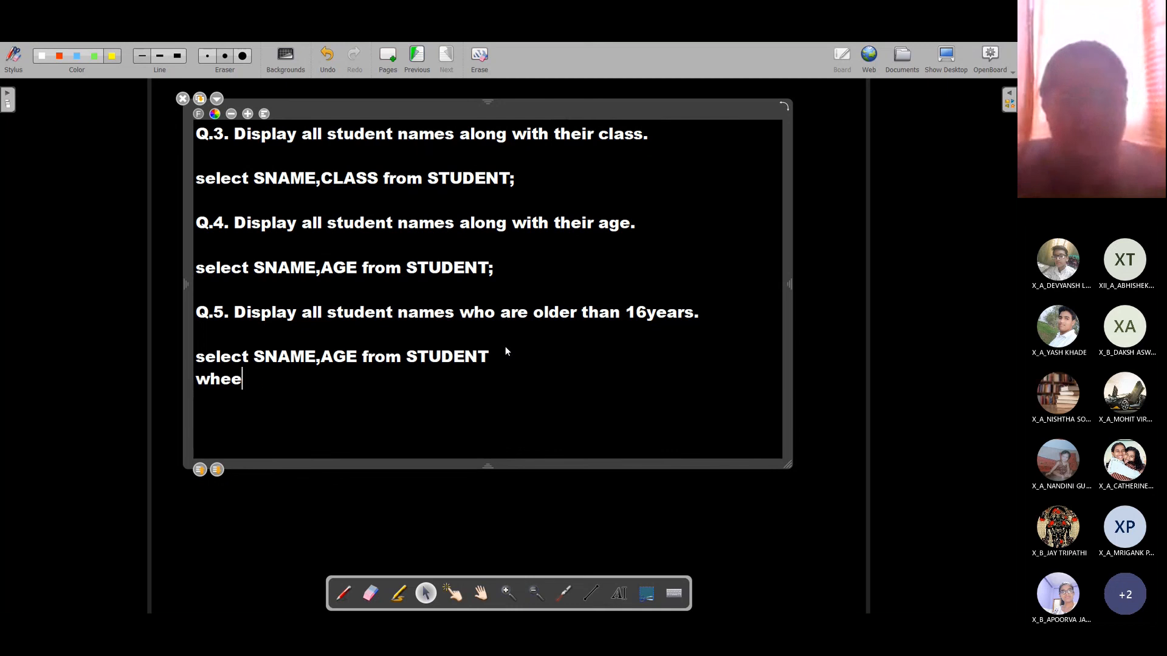
pyautogui.press('BackSpace')
pyautogui.press('BackSpace')
pyautogui.press('BackSpace')
pyautogui.write('re')
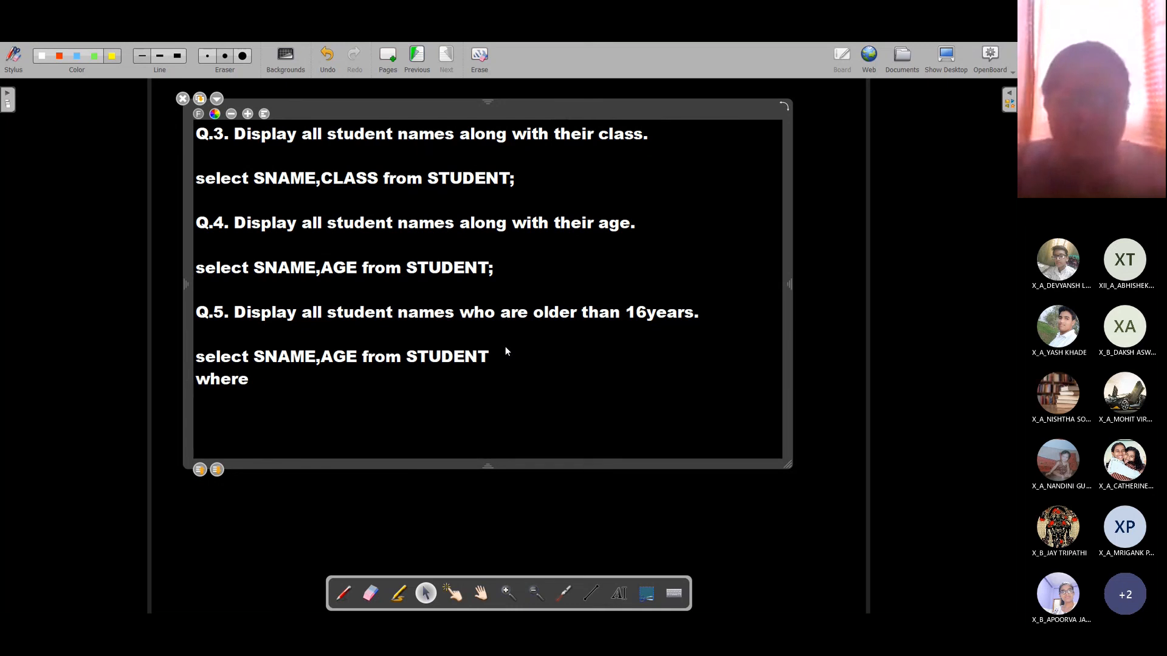
pyautogui.write(' <v')
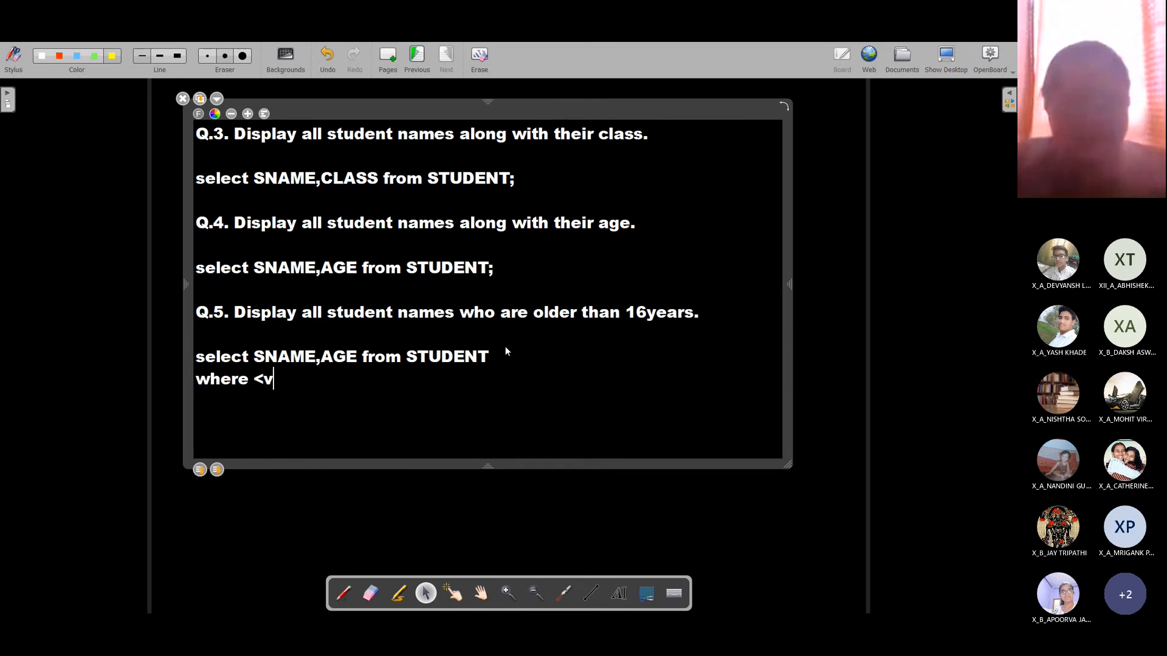
pyautogui.press('BackSpace')
pyautogui.write('condition>;')
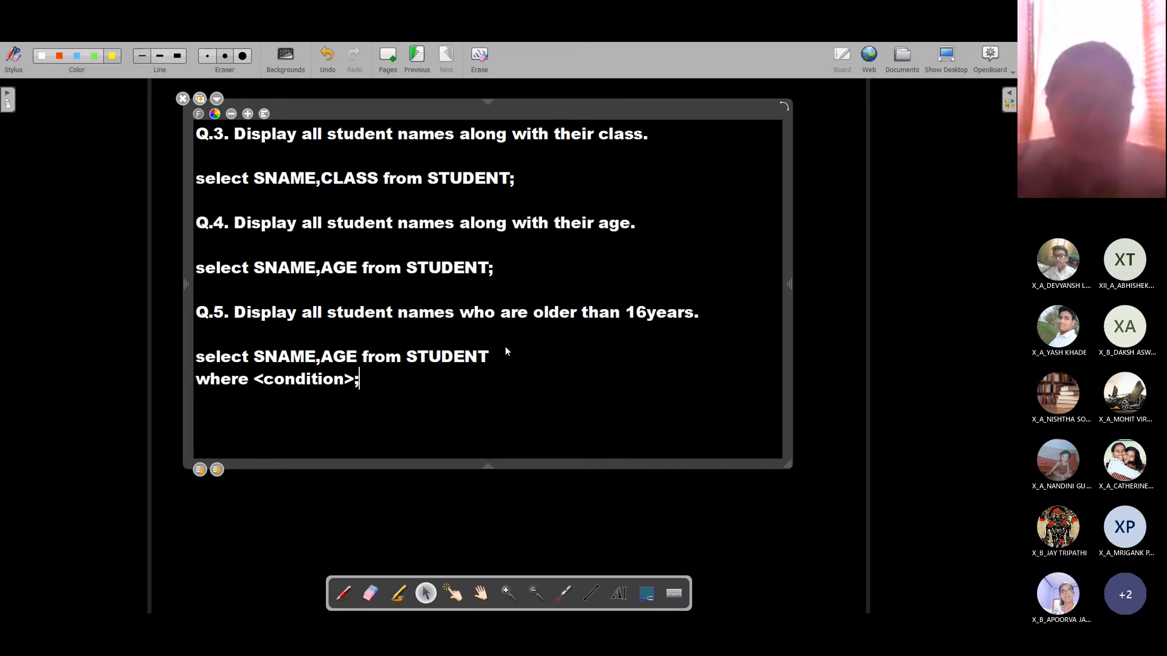
pyautogui.press('BackSpace')
pyautogui.press('BackSpace')
pyautogui.press('BackSpace')
pyautogui.press('BackSpace')
pyautogui.press('BackSpace')
pyautogui.press('BackSpace')
pyautogui.press('BackSpace')
pyautogui.press('BackSpace')
pyautogui.press('BackSpace')
pyautogui.press('BackSpace')
pyautogui.press('BackSpace')
pyautogui.press('BackSpace')
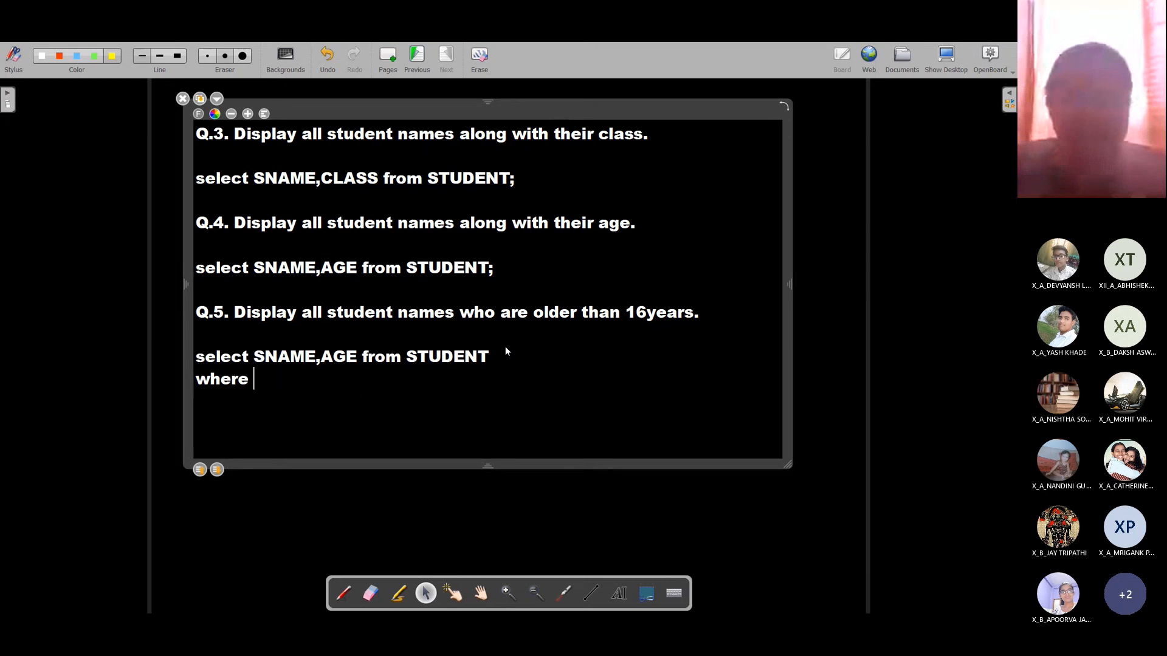
pyautogui.write('AGE>16;')
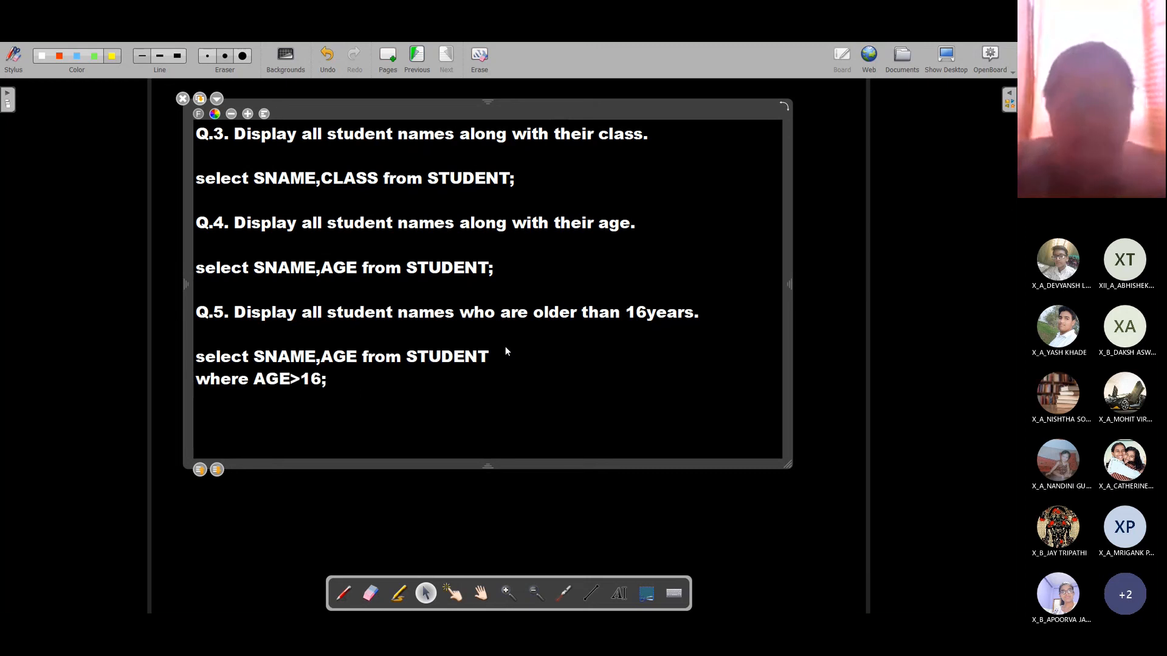
# Step: Select the two-line query and switch to LibreOffice Base's SQL statement window
pyautogui.hotkey('shift', 'Up')
pyautogui.hotkey('shift', 'Home')
pyautogui.hotkey('ctrl', 'c')
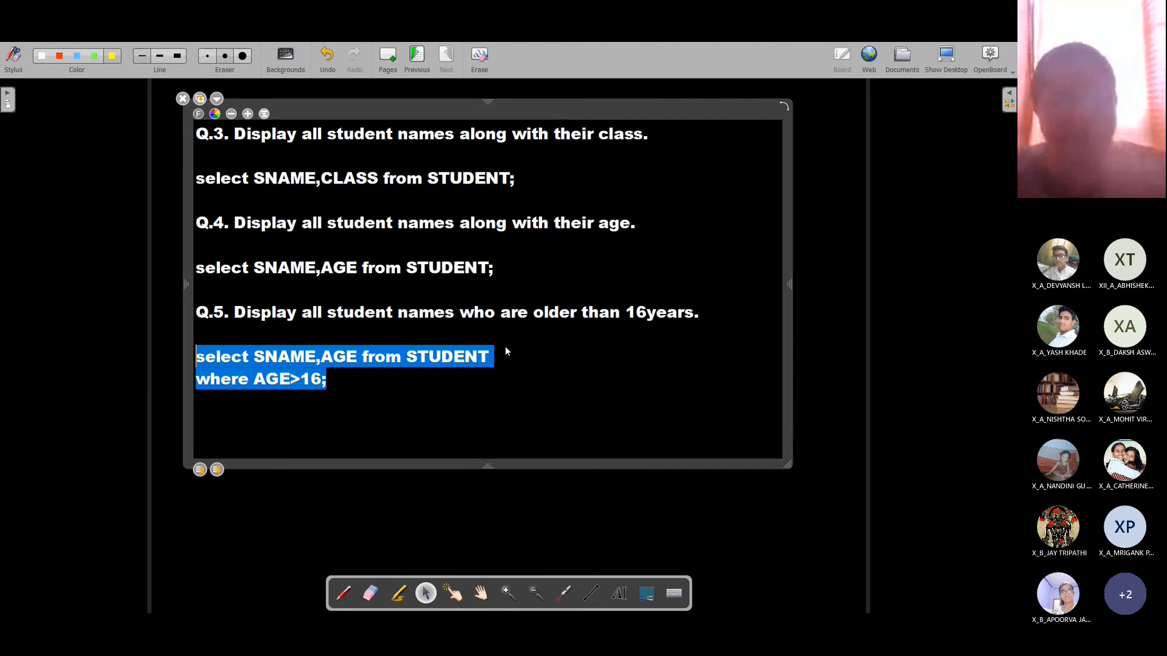
pyautogui.hotkey('alt', 'Tab')
# Step: Replace the old command with the AGE>16 query and execute it
pyautogui.hotkey('ctrl', 'a')
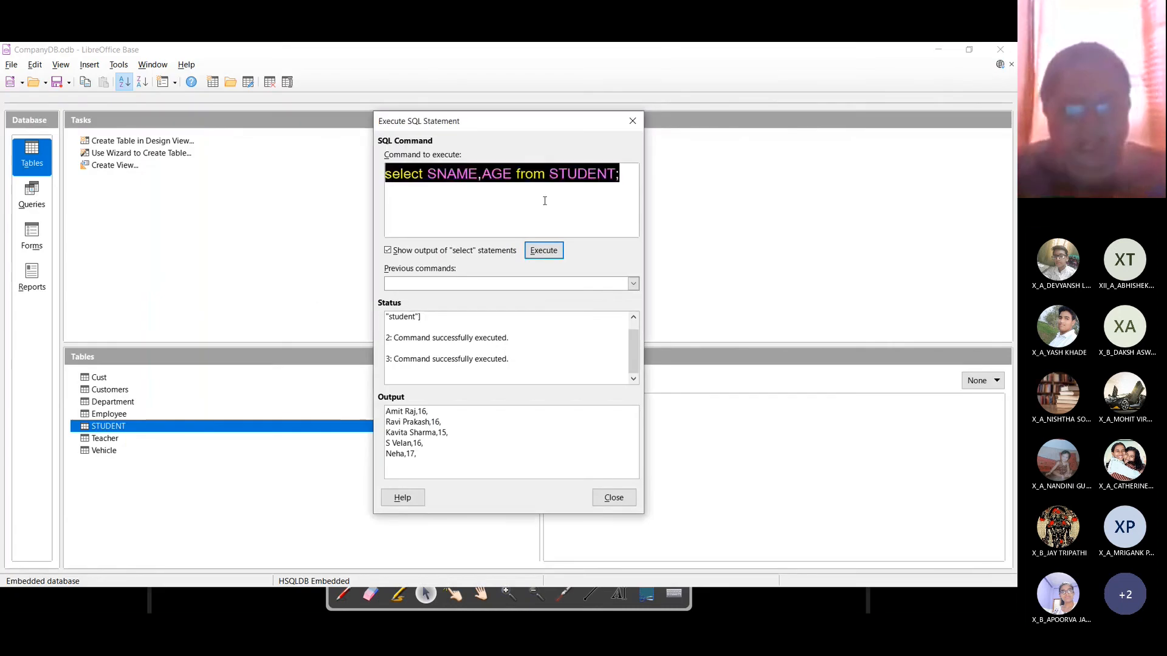
pyautogui.hotkey('ctrl', 'v')
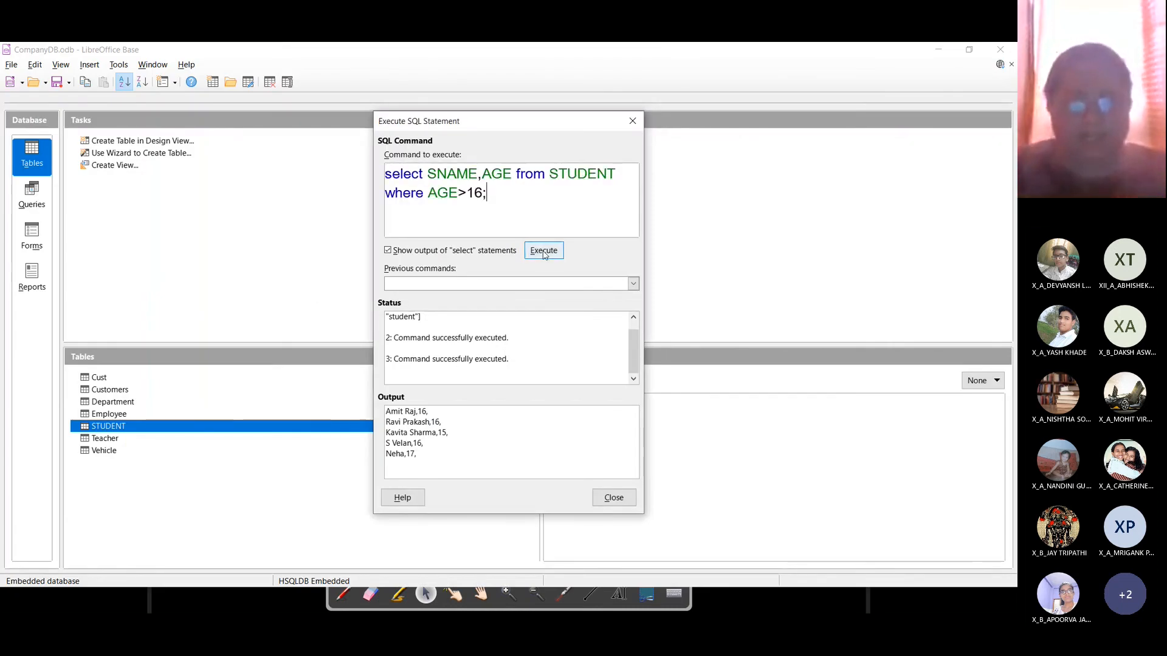
pyautogui.click(544, 251)
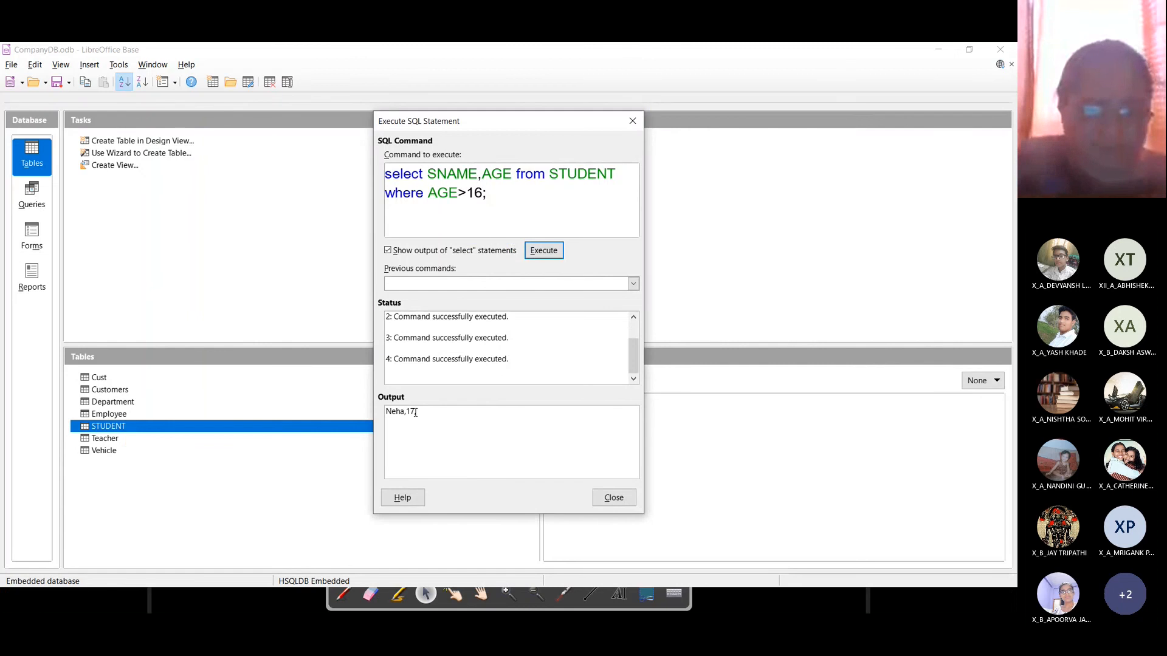
pyautogui.press('super+plus')
pyautogui.press('super+plus')
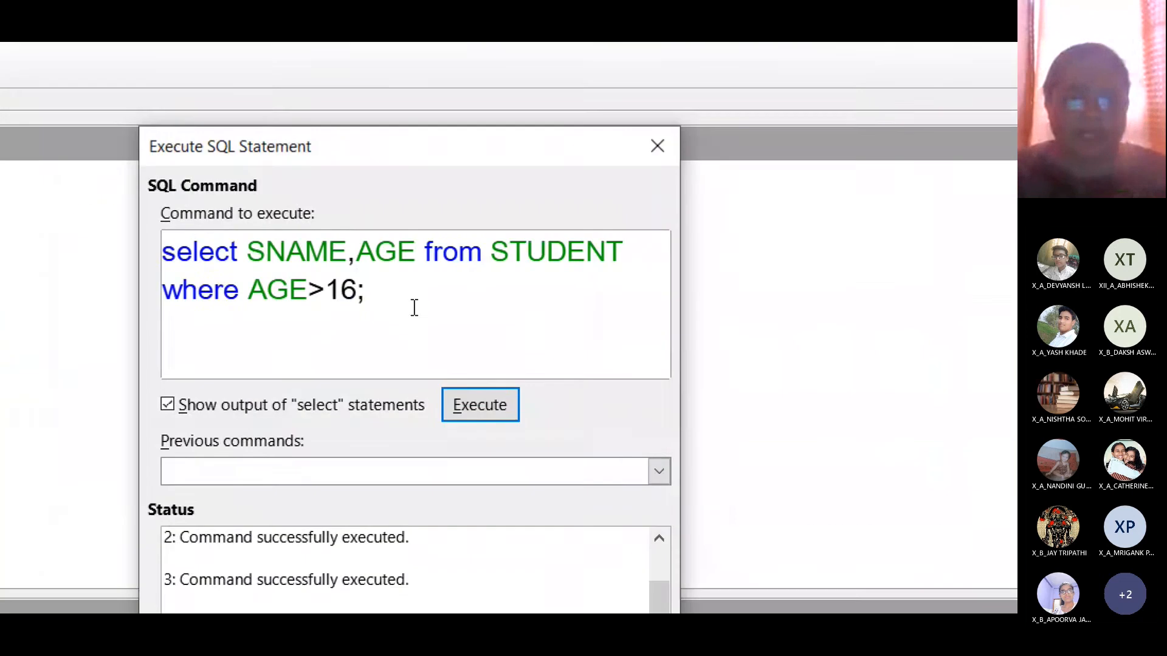
# Step: Change the condition to AGE>15 and execute the query again
pyautogui.click(356, 290)
pyautogui.press('BackSpace')
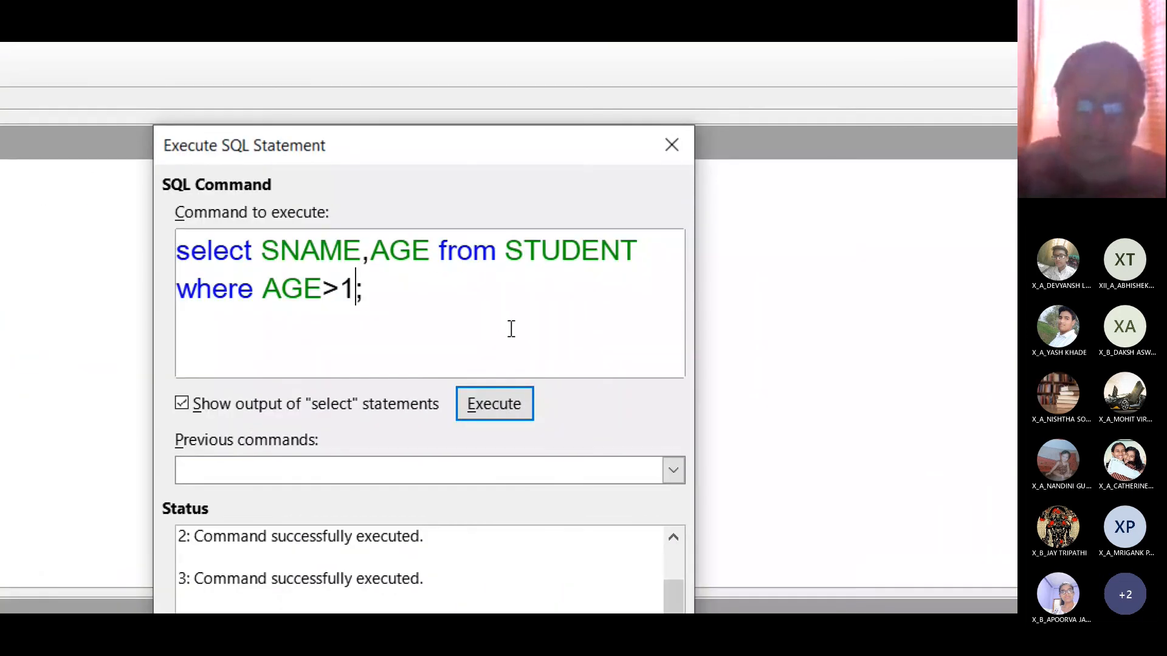
pyautogui.write('5')
pyautogui.click(508, 403)
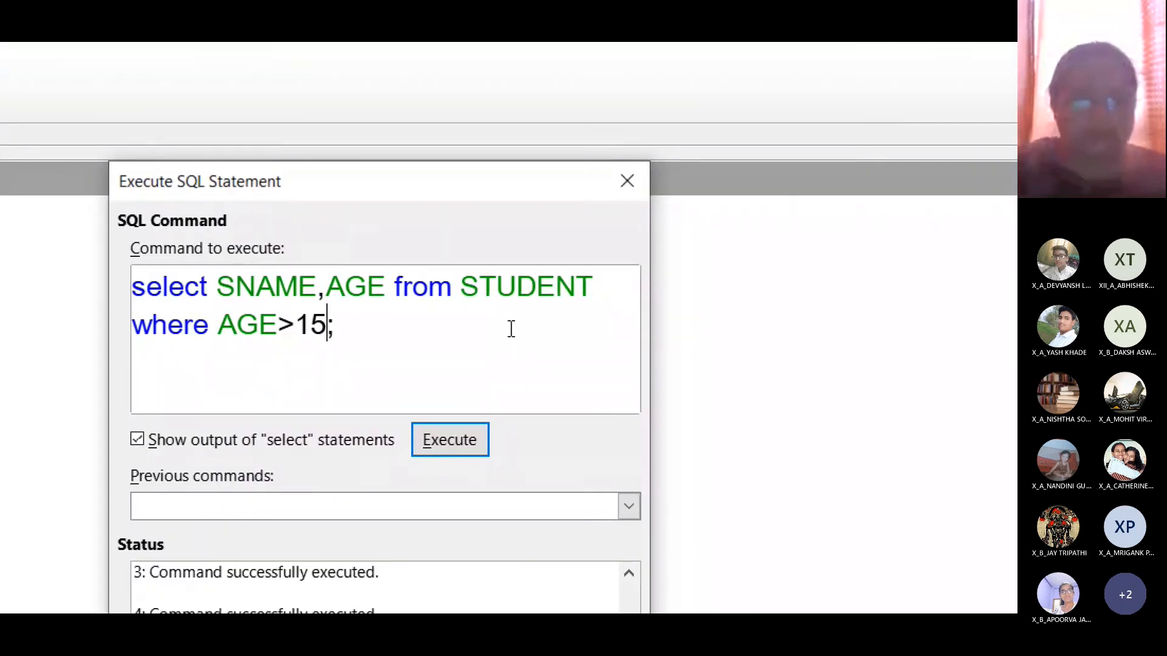
# Step: Change the condition to AGE=16 and execute, listing the three 16-year-olds
pyautogui.press('BackSpace')
pyautogui.press('BackSpace')
pyautogui.press('BackSpace')
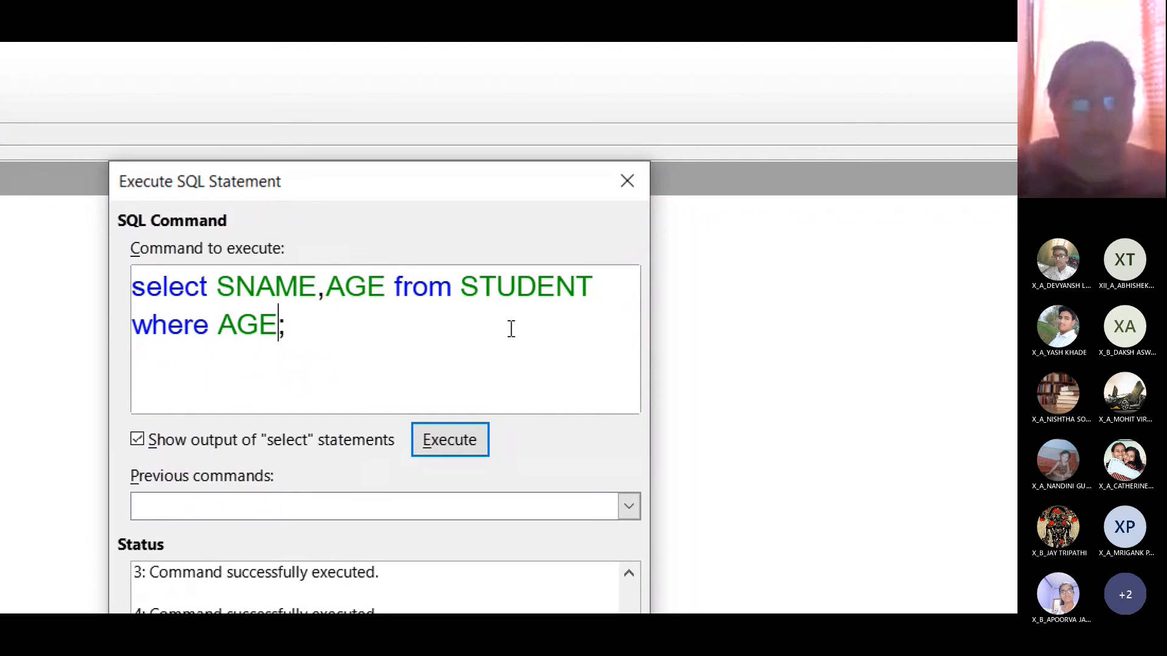
pyautogui.write('=16')
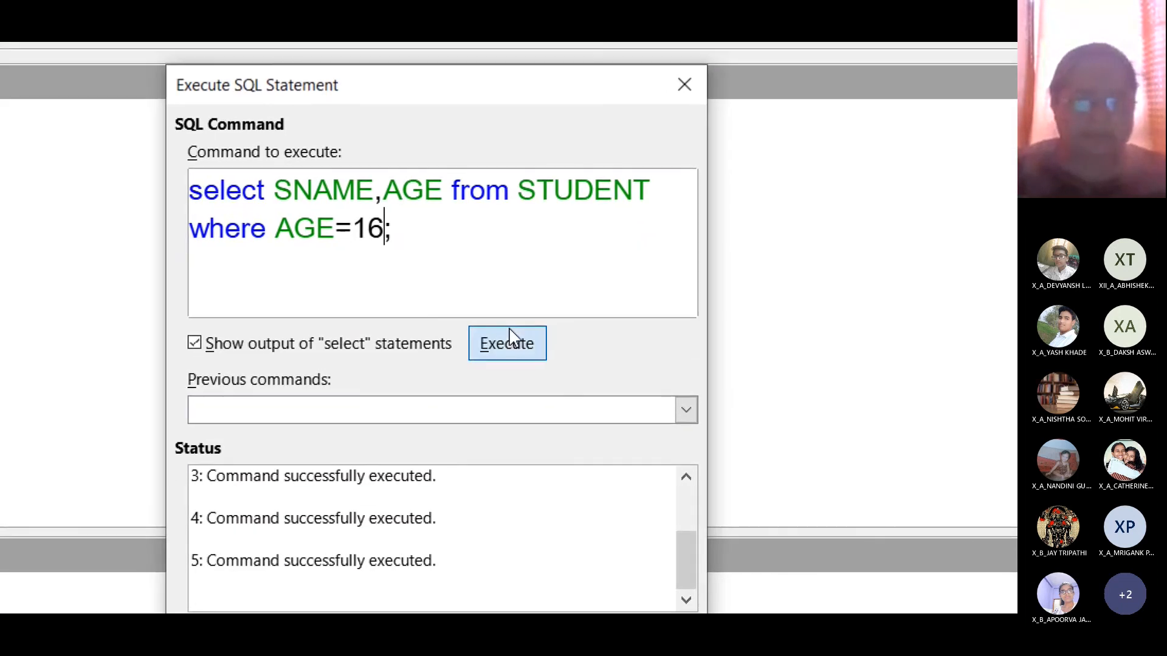
pyautogui.click(511, 338)
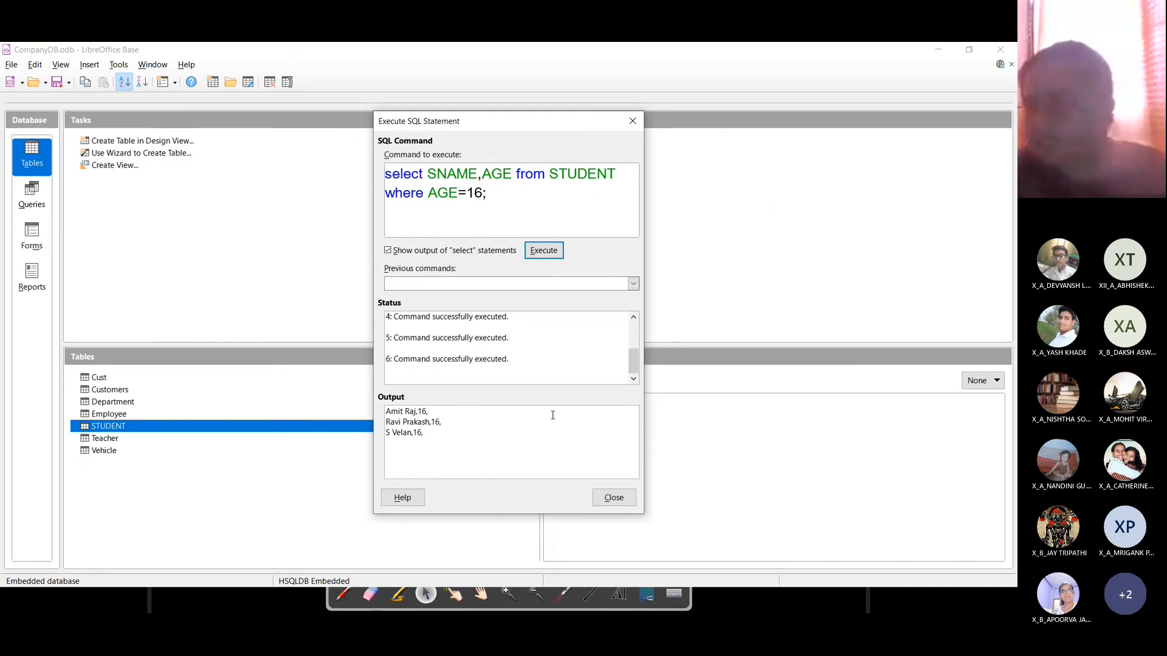
# Step: Close the SQL window and open the Employee table to view its five records
pyautogui.click(614, 497)
pyautogui.click(129, 392)
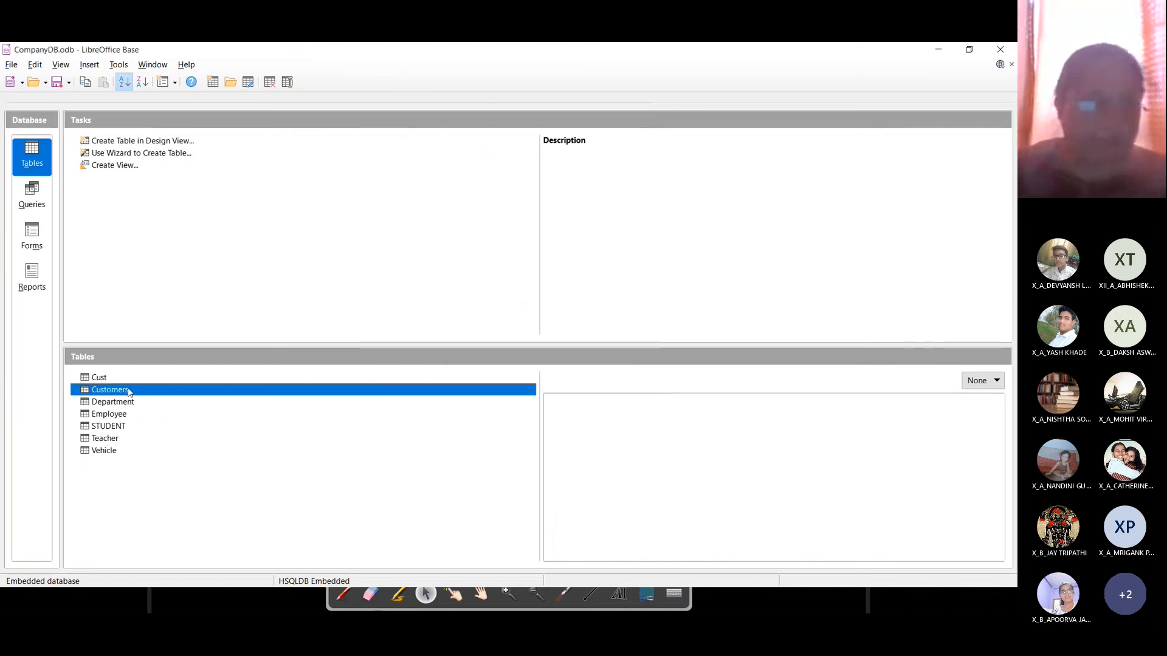
pyautogui.click(118, 414)
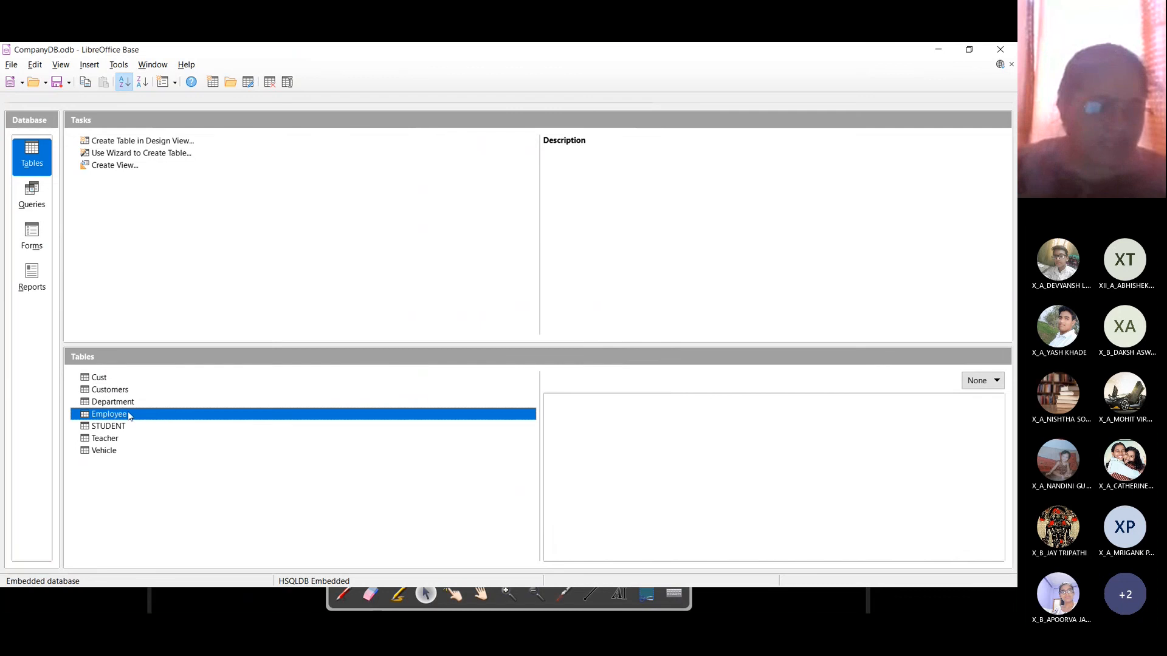
pyautogui.doubleClick(122, 415)
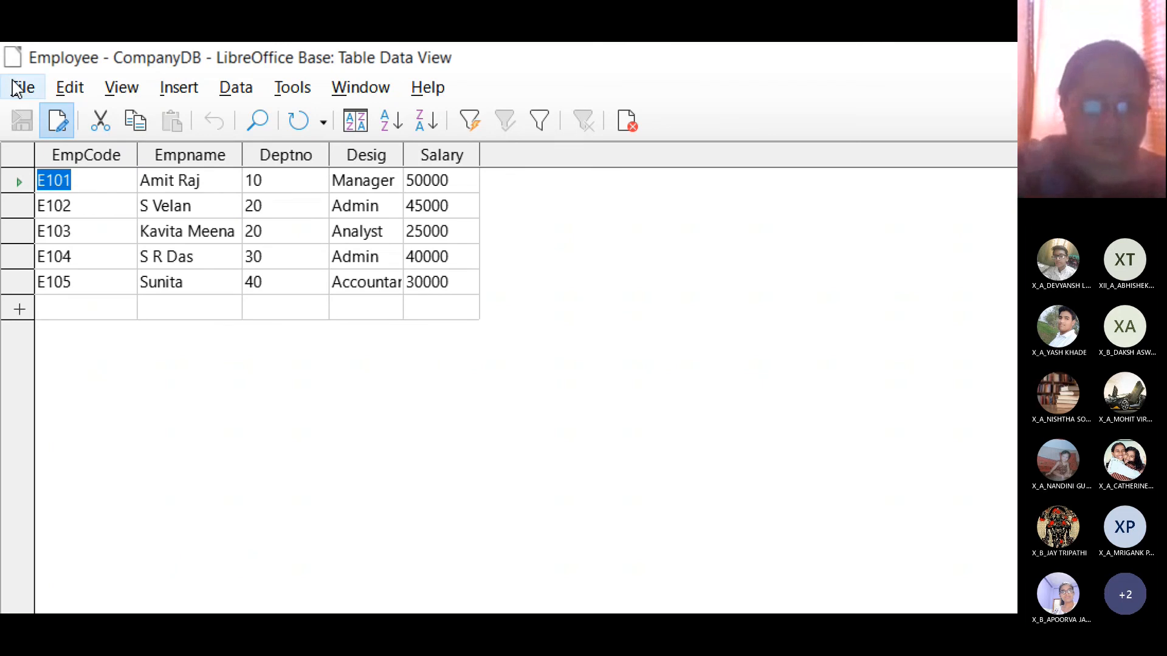
# Step: Switch from the Employee table window back to the OpenBoard whiteboard
pyautogui.hotkey('alt', 'Tab')
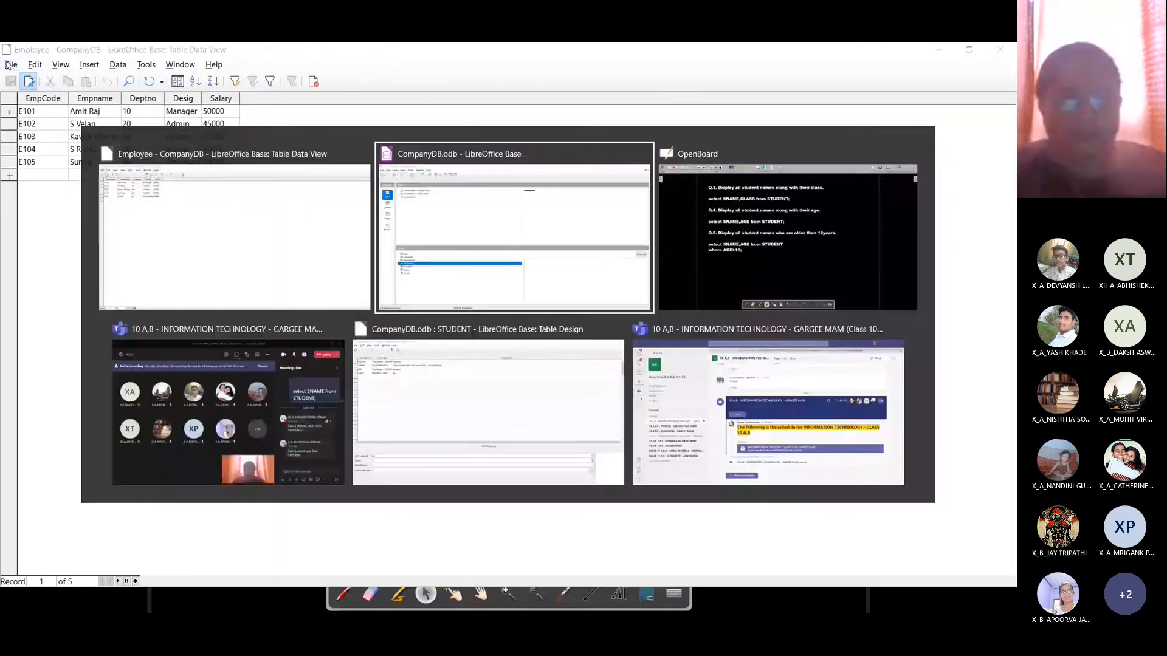
pyautogui.click(159, 148)
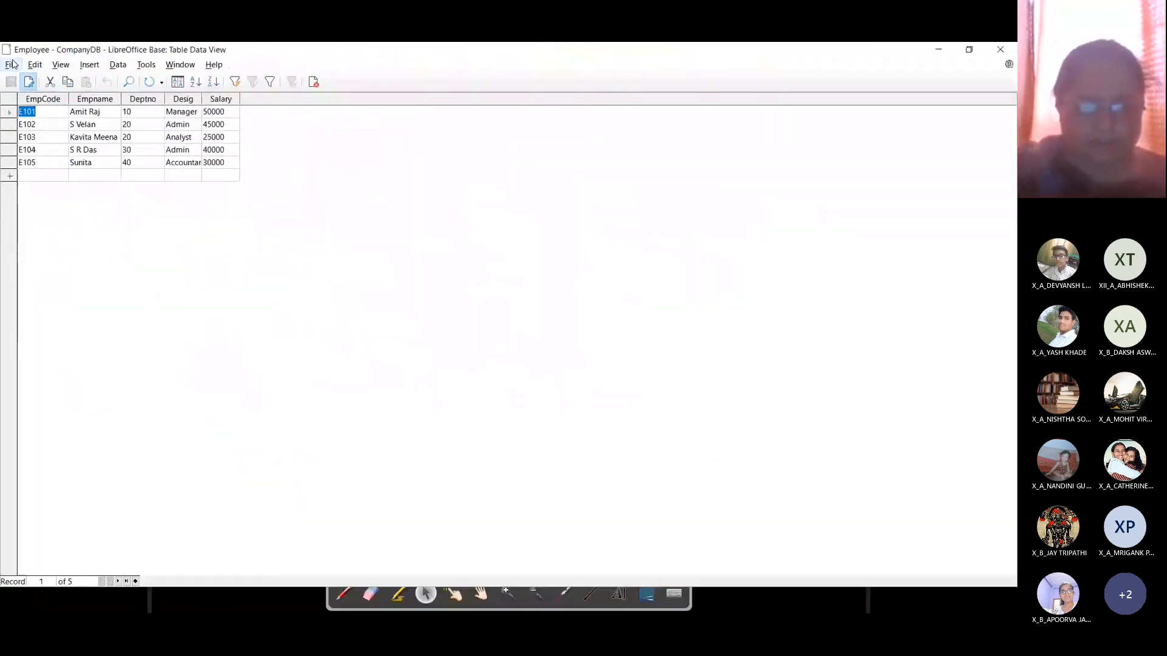
pyautogui.hotkey('alt', 'Tab')
pyautogui.press('Tab')
pyautogui.press('Tab')
pyautogui.press('Tab')
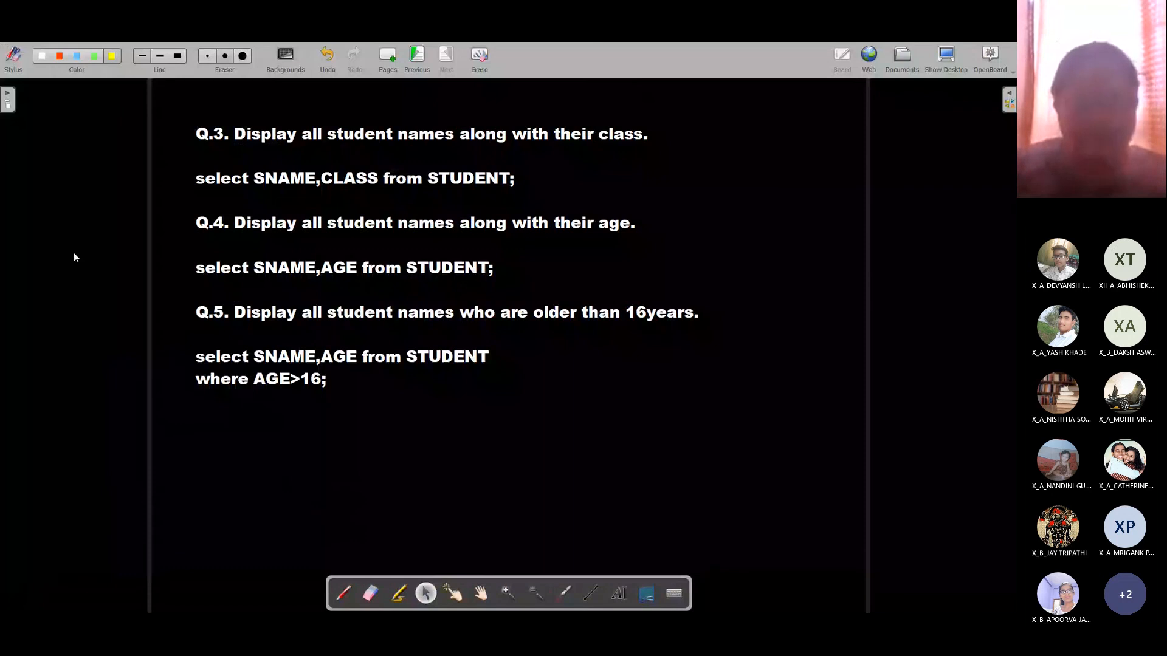
# Step: Paste the Employee table screenshot onto a new page, shrink it, and place it near the top
pyautogui.click(388, 58)
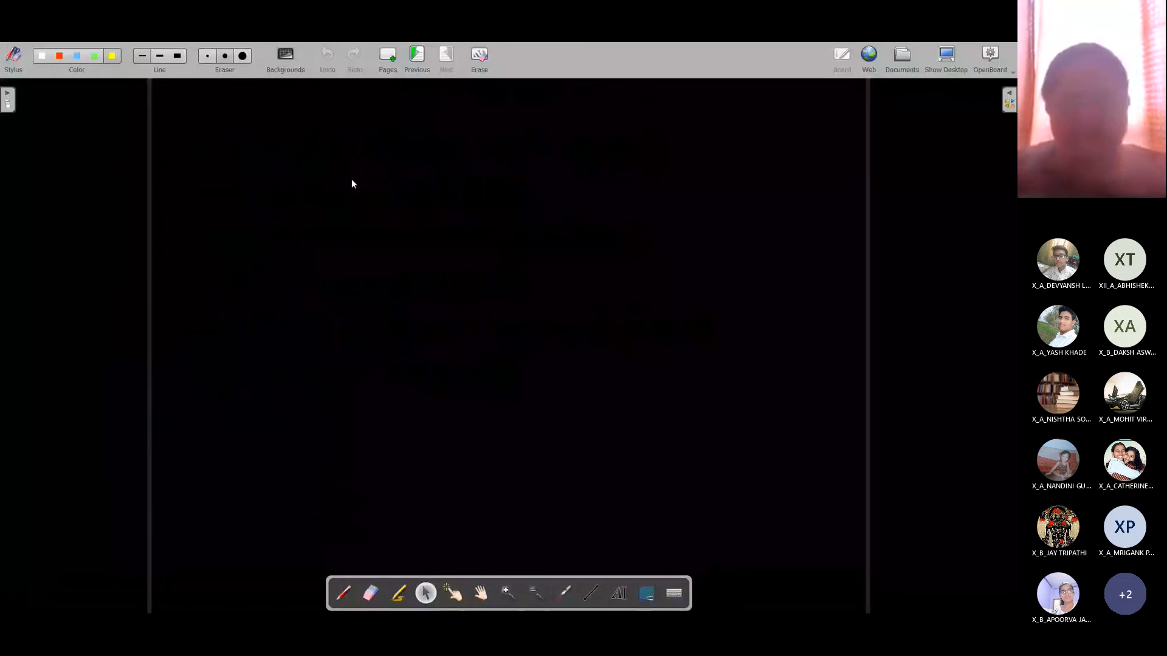
pyautogui.hotkey('ctrl', 'v')
pyautogui.moveTo(516, 190); pyautogui.dragTo(709, 239)
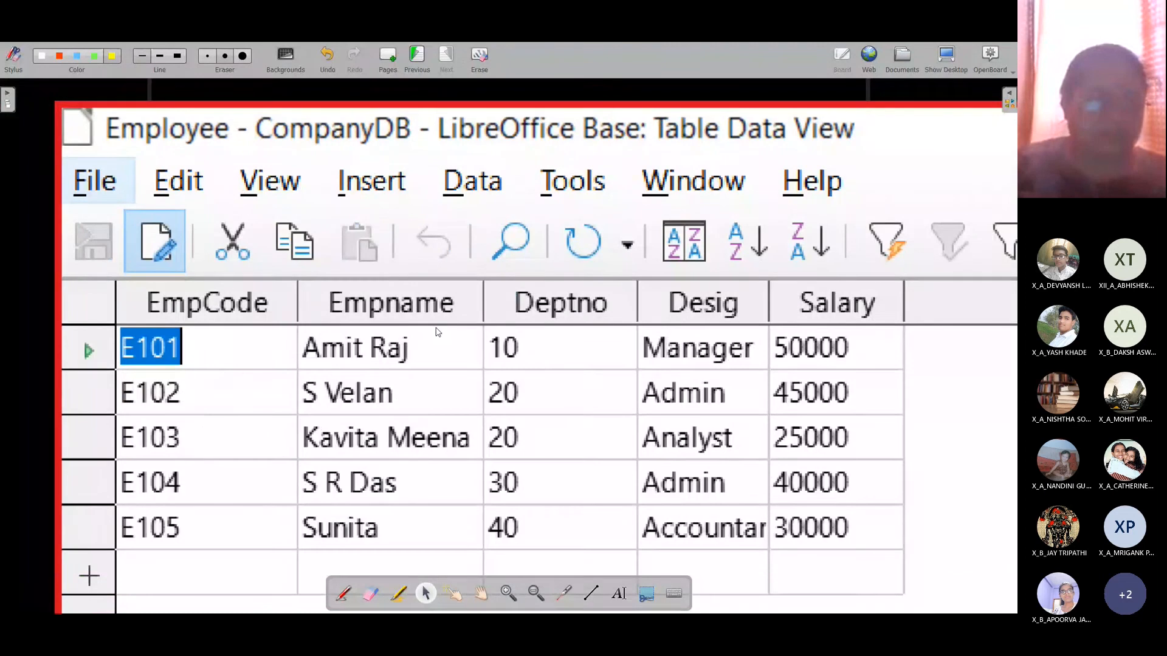
pyautogui.click(499, 384)
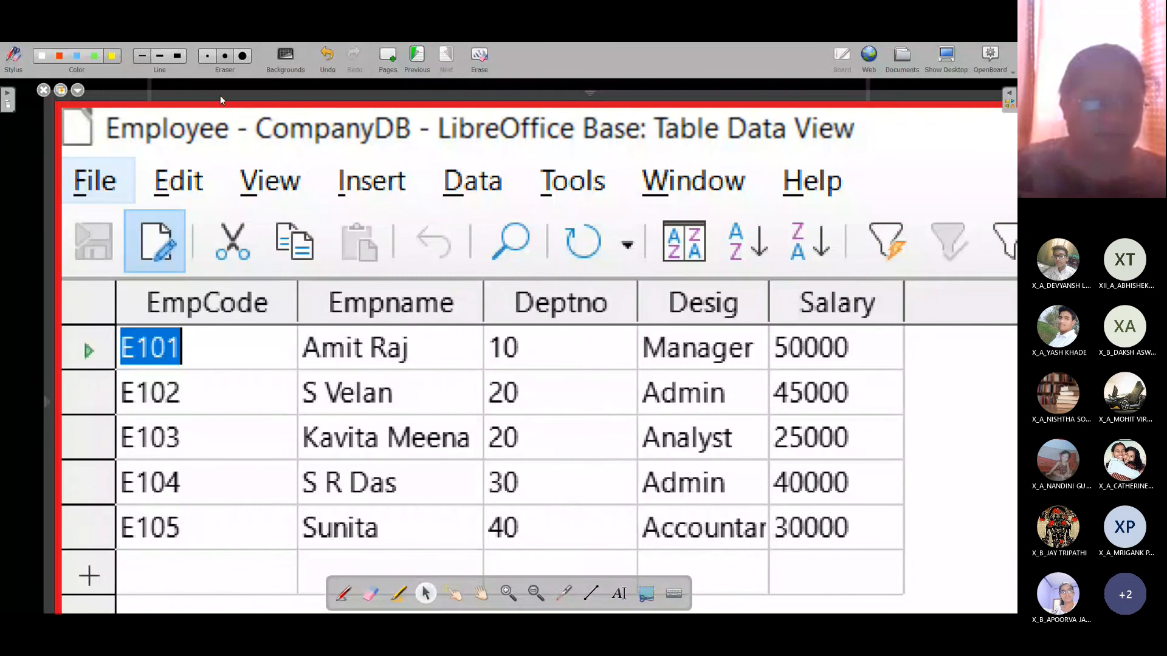
pyautogui.moveTo(685, 129); pyautogui.dragTo(465, 182)
pyautogui.moveTo(851, 150); pyautogui.dragTo(863, 103)
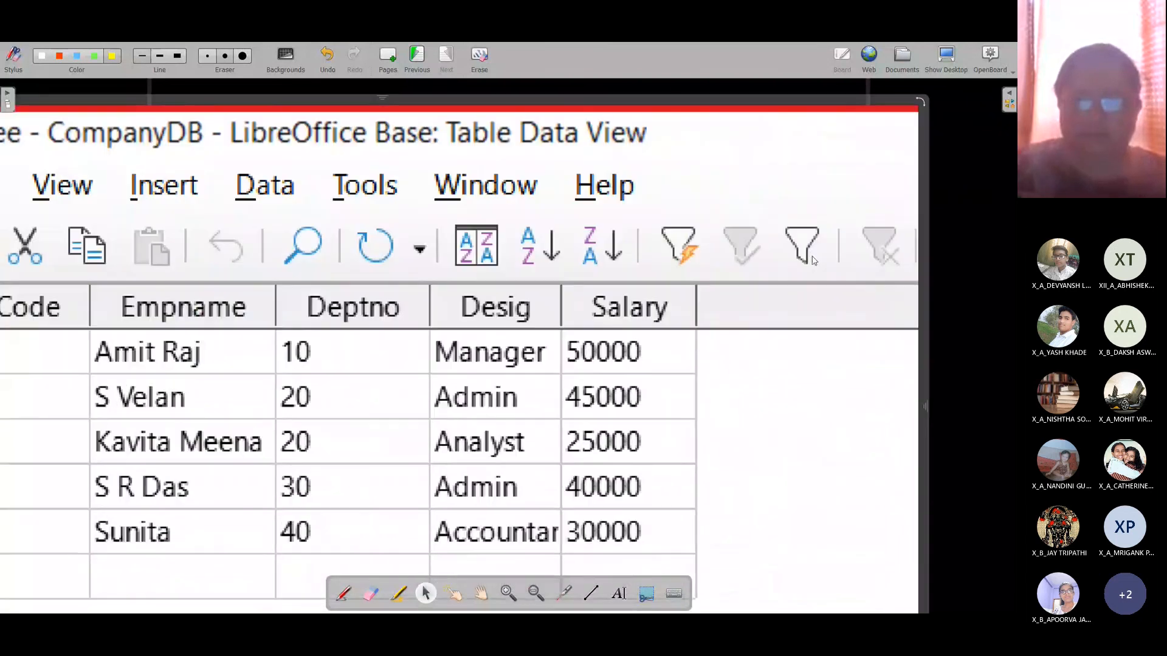
pyautogui.moveTo(924, 482); pyautogui.dragTo(836, 239)
pyautogui.moveTo(843, 478); pyautogui.dragTo(298, 172)
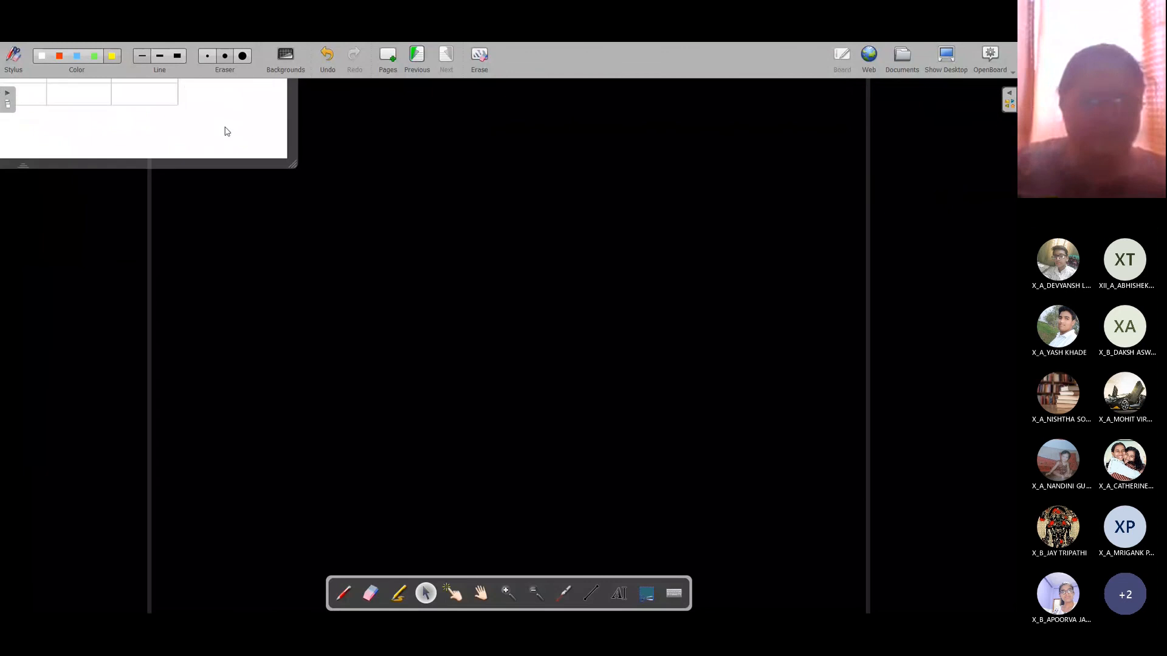
pyautogui.moveTo(227, 130); pyautogui.dragTo(688, 326)
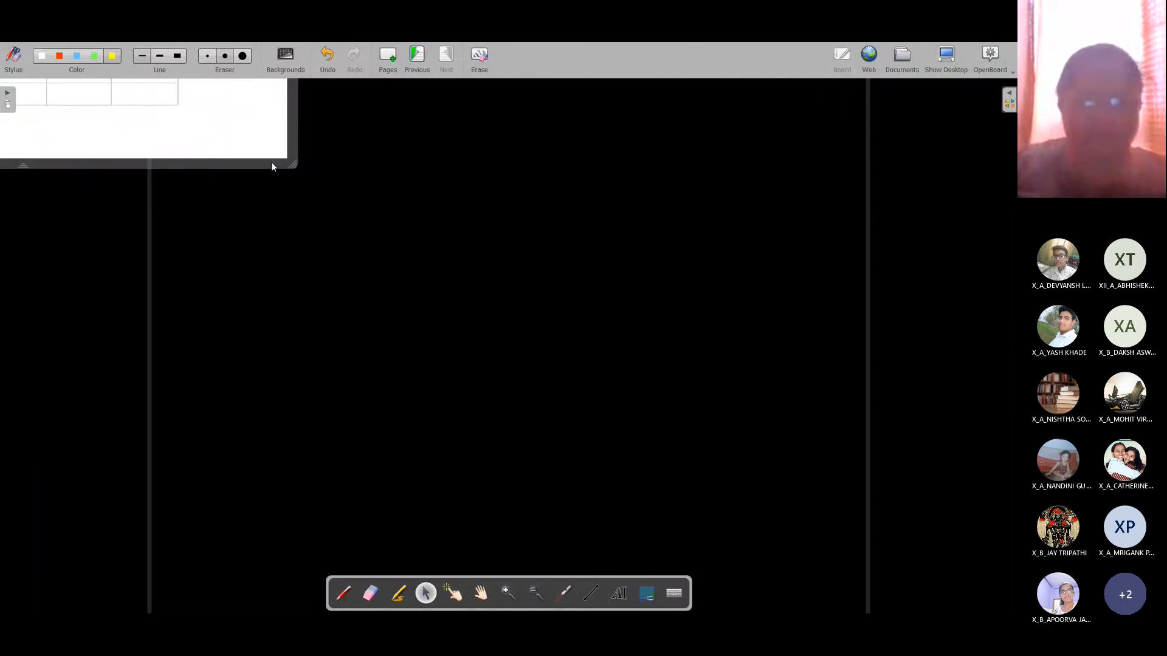
pyautogui.moveTo(271, 163); pyautogui.dragTo(729, 406)
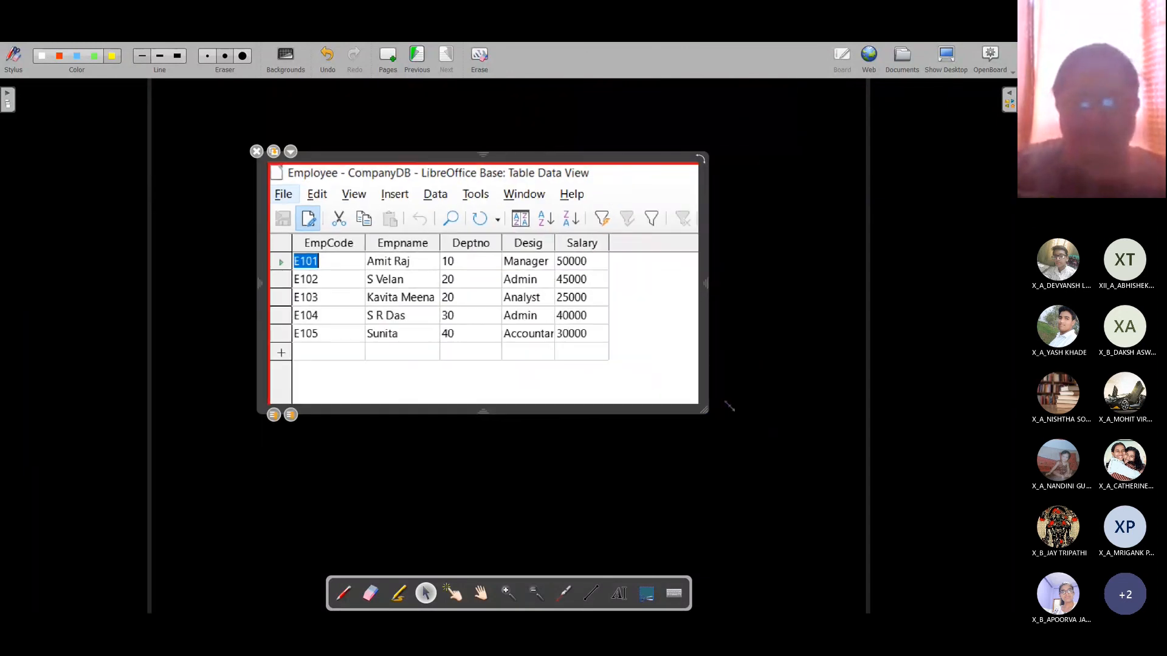
pyautogui.moveTo(355, 160); pyautogui.dragTo(269, 103)
# Step: Create a text box below the table image
pyautogui.click(735, 372)
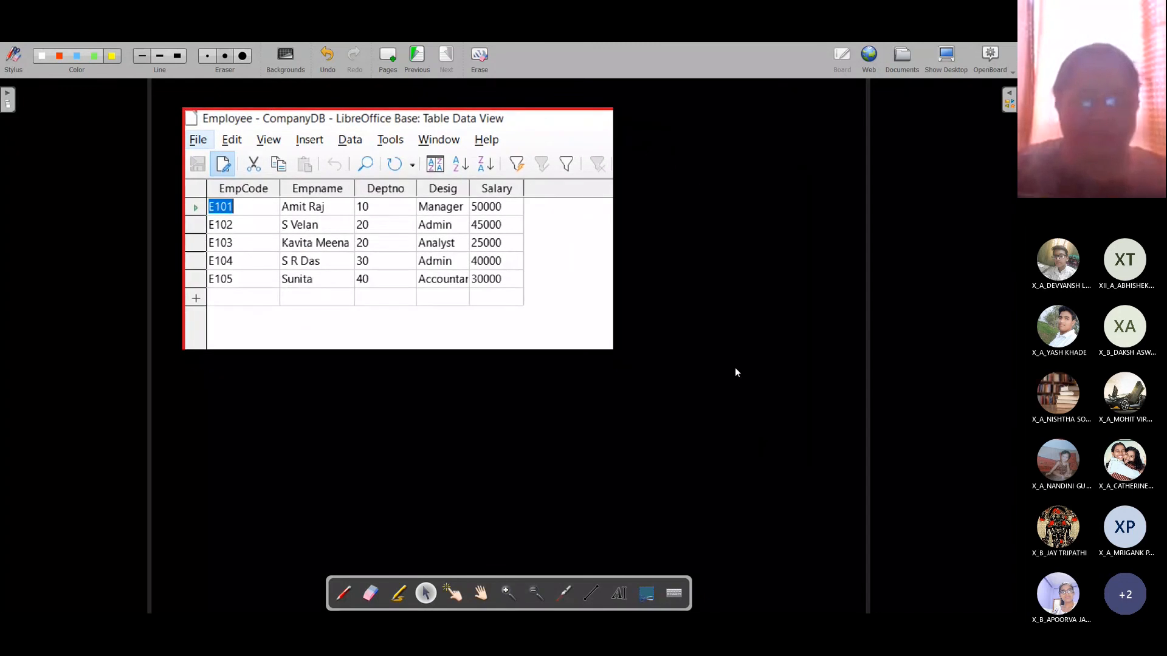
pyautogui.click(619, 594)
pyautogui.click(199, 400)
# Step: Type 'Q.1. Display only employee names.' in a widened text box under the snapshot
pyautogui.moveTo(295, 435); pyautogui.dragTo(862, 435)
pyautogui.write('Q.1')
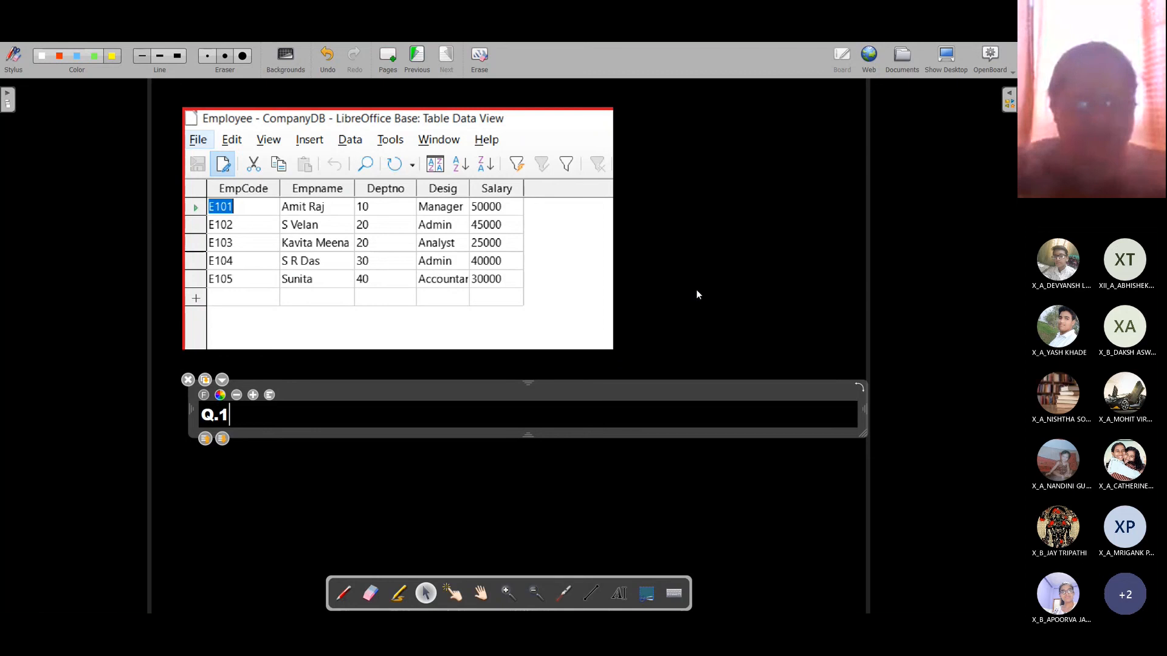
pyautogui.write('. Disp')
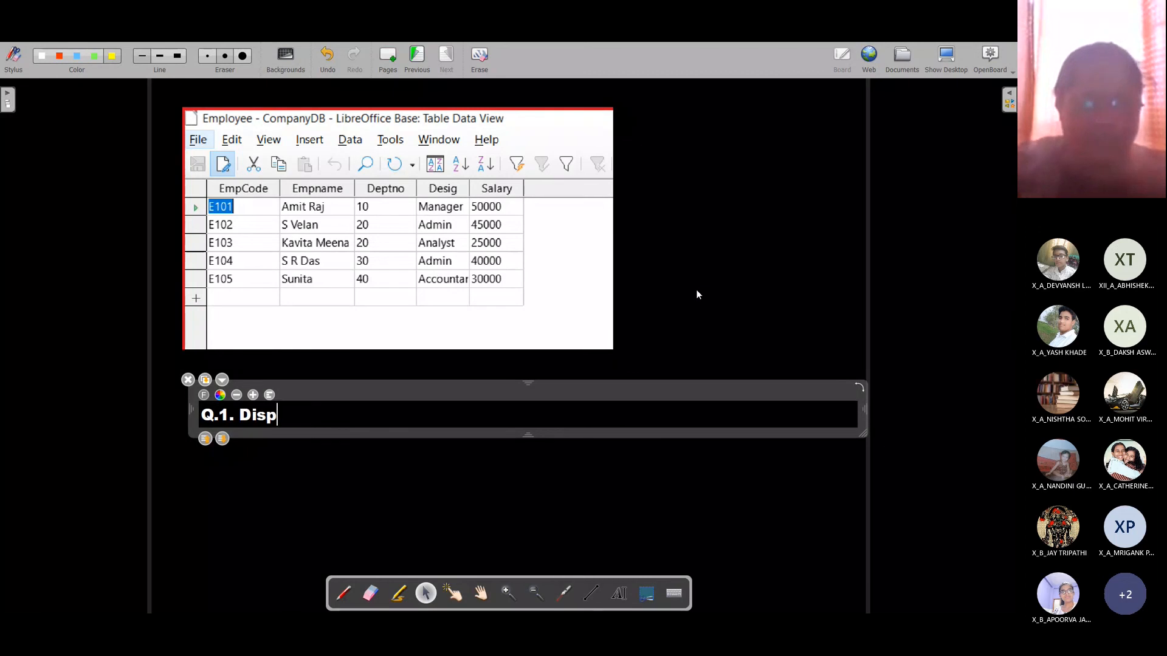
pyautogui.write('lay only ')
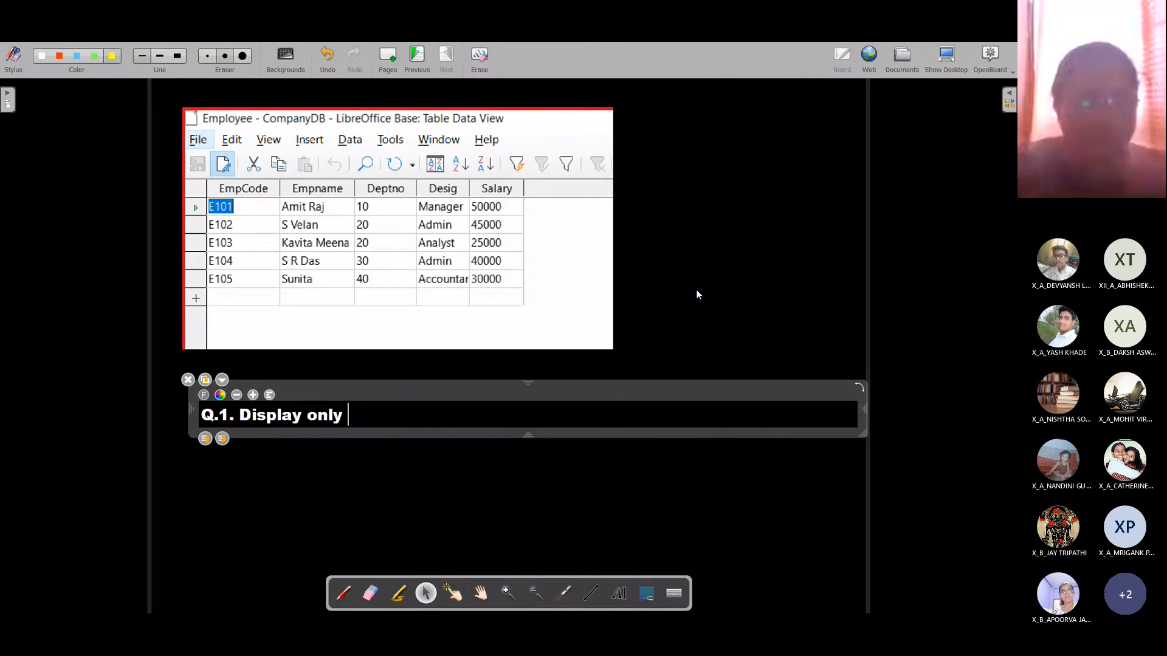
pyautogui.write('employee names.')
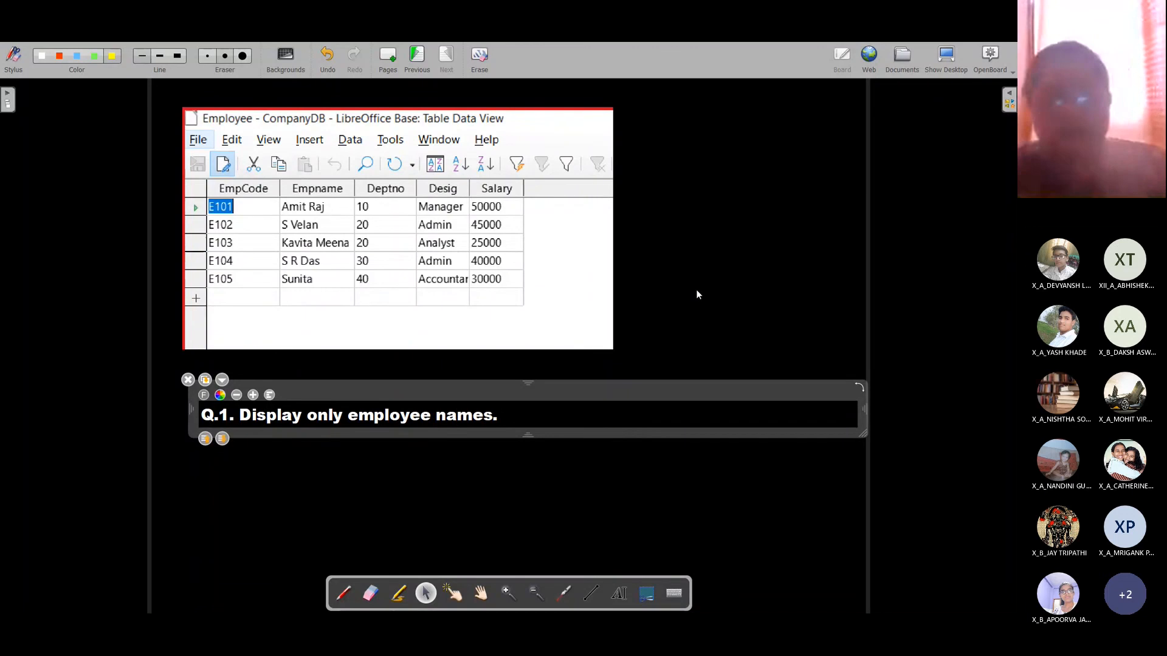
pyautogui.press('Return')
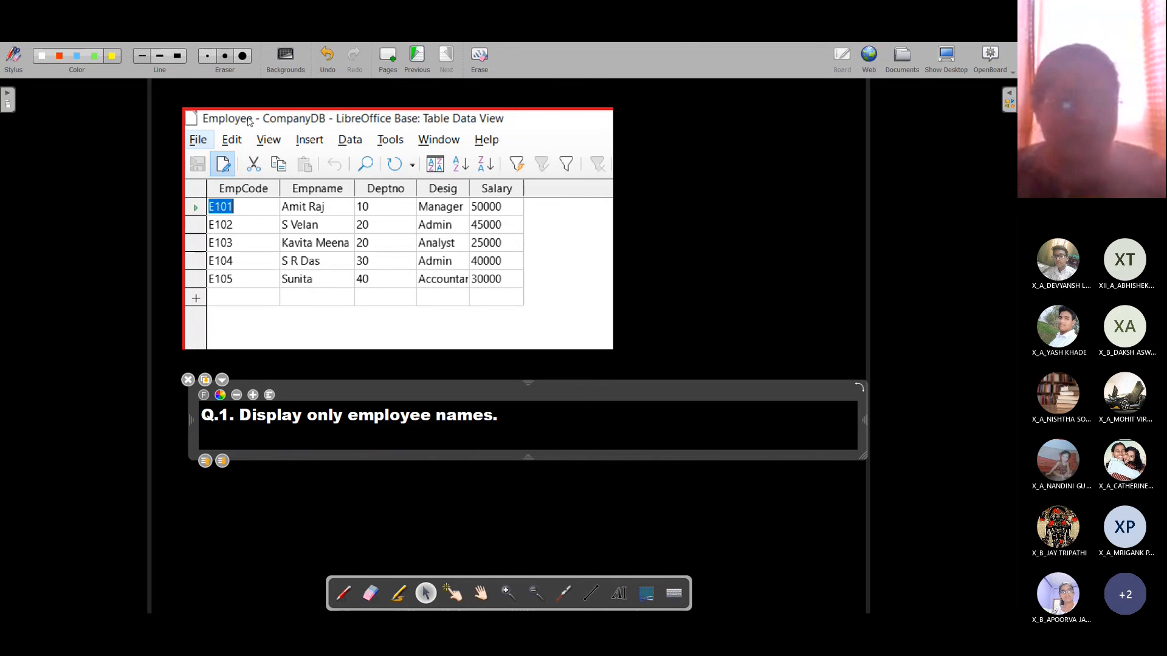
# Step: Mark in red pen the Employee table name, the EmpCode header, and the remaining column headers
pyautogui.click(335, 600)
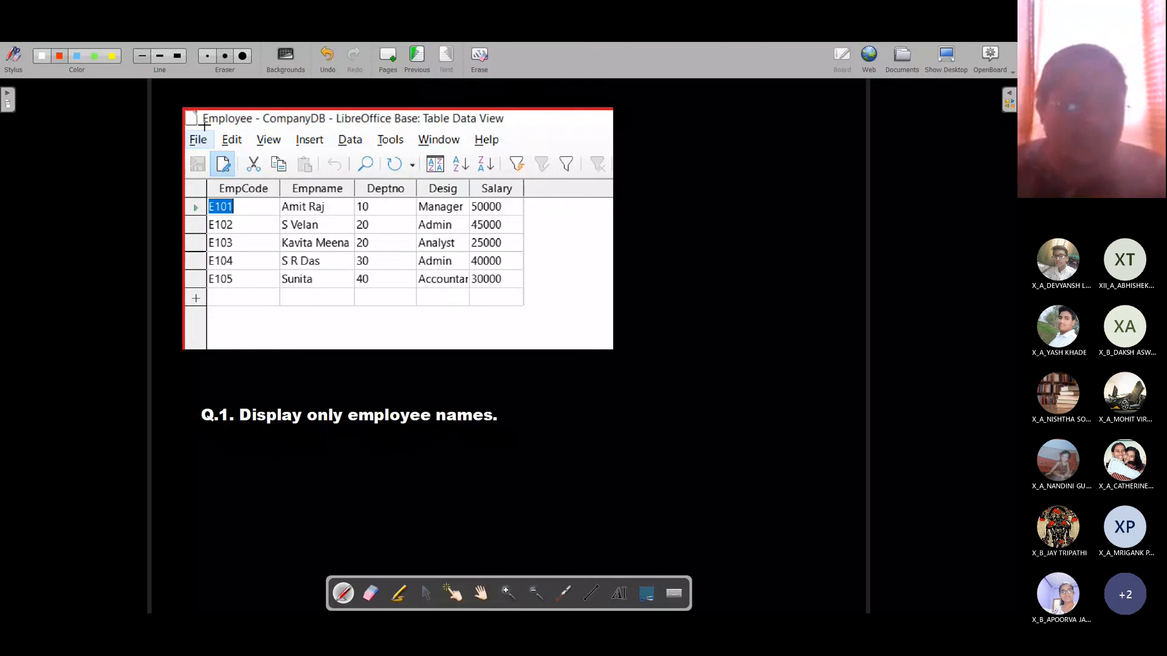
pyautogui.moveTo(204, 126); pyautogui.dragTo(253, 126)
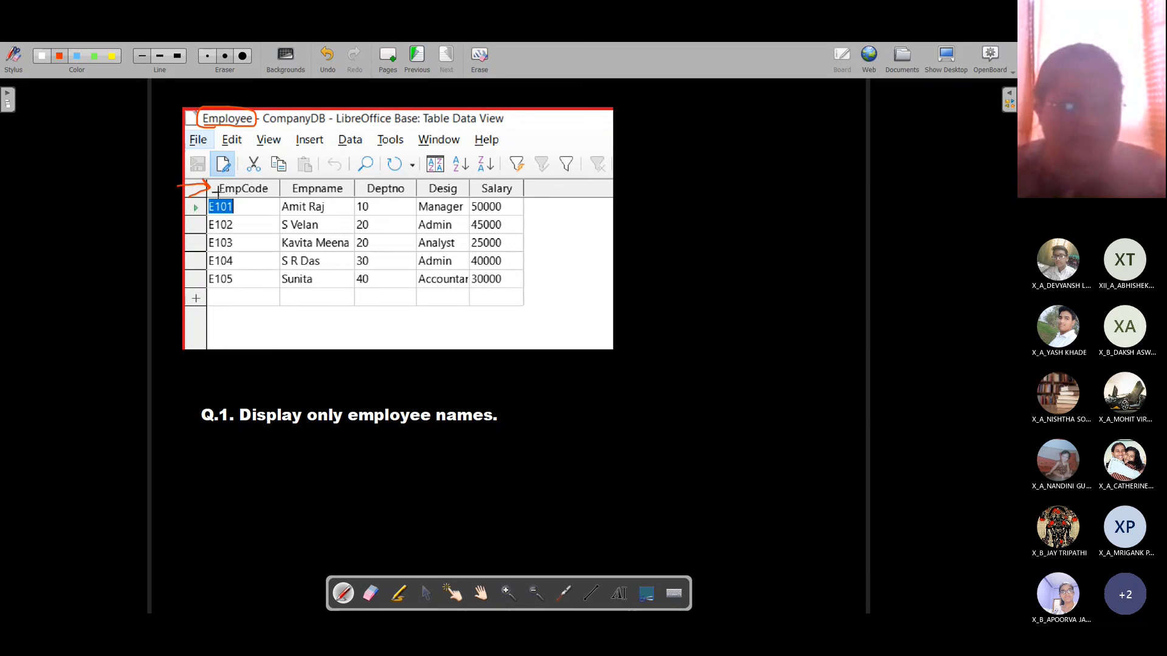
pyautogui.moveTo(217, 193)
pyautogui.mouseDown()
pyautogui.moveTo(260, 195)
pyautogui.moveTo(231, 179)
pyautogui.mouseUp()
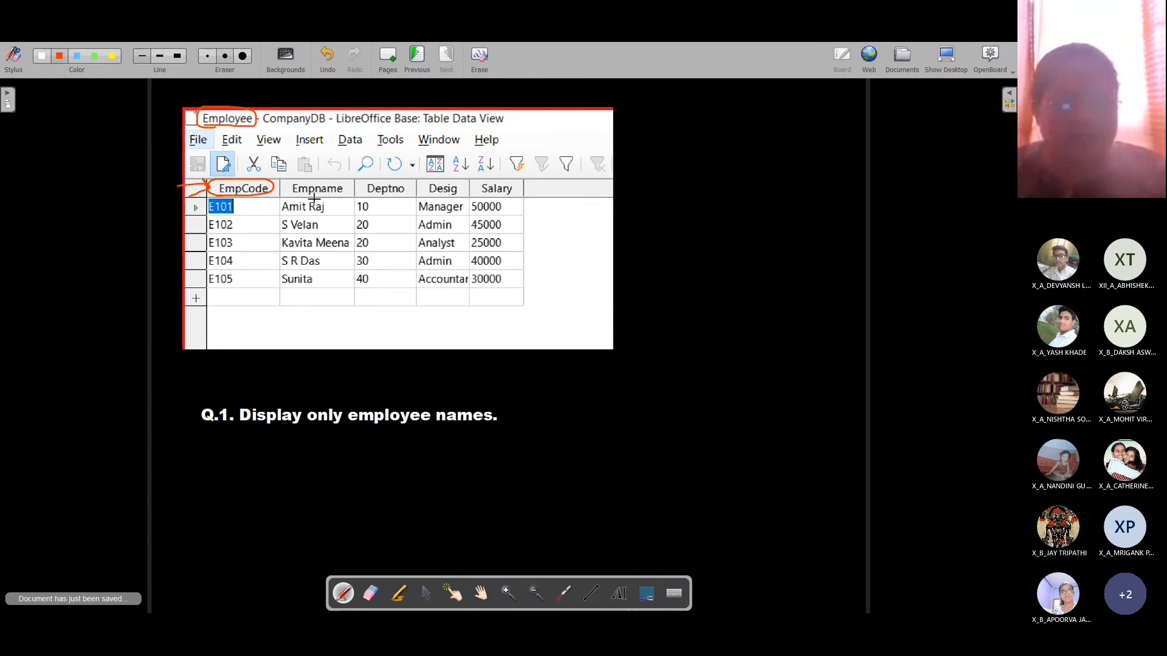
pyautogui.moveTo(282, 197); pyautogui.dragTo(485, 195)
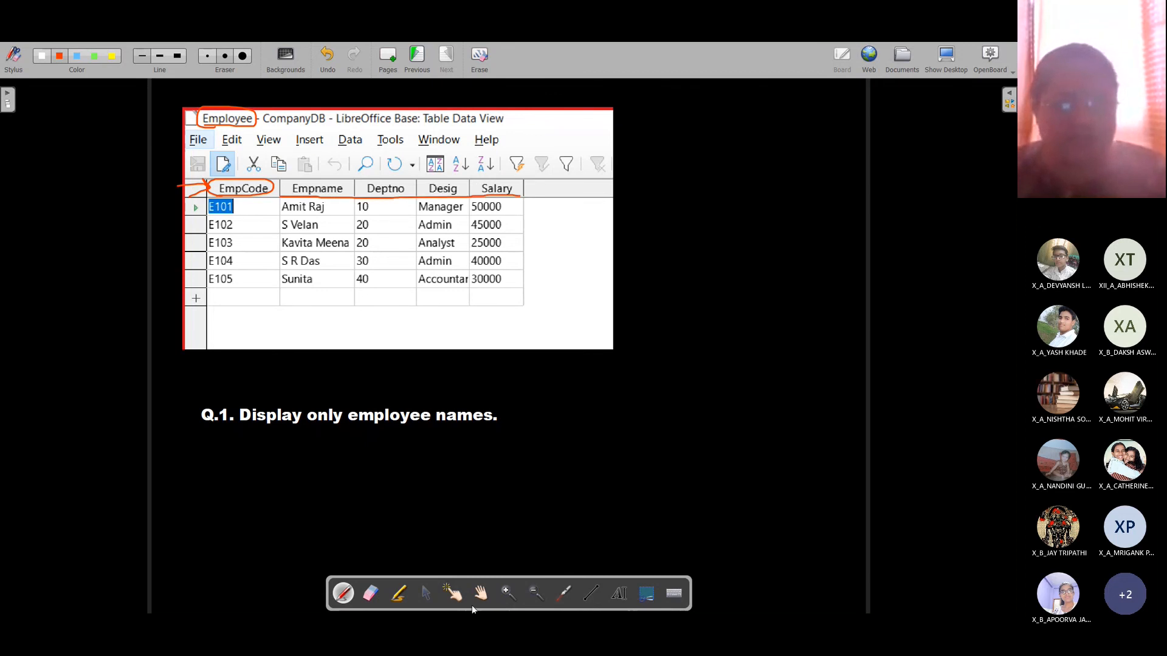
# Step: Type 'select Empname from Employee;' under Q.1, select it, and switch to LibreOffice Base
pyautogui.click(616, 594)
pyautogui.click(516, 414)
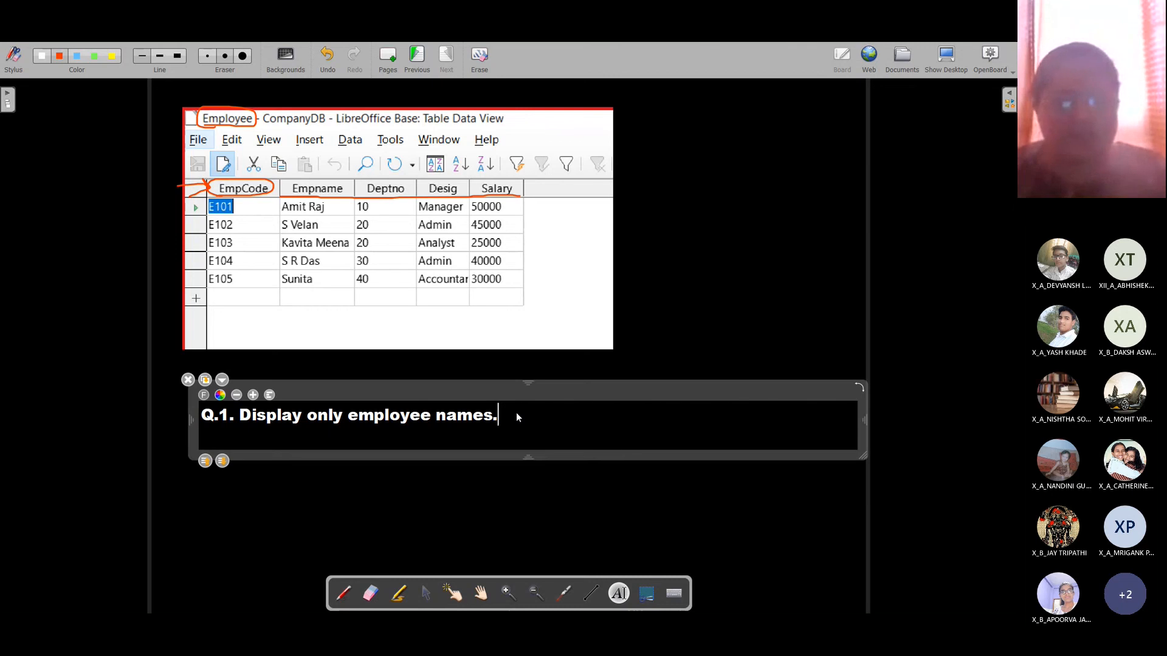
pyautogui.press('Return')
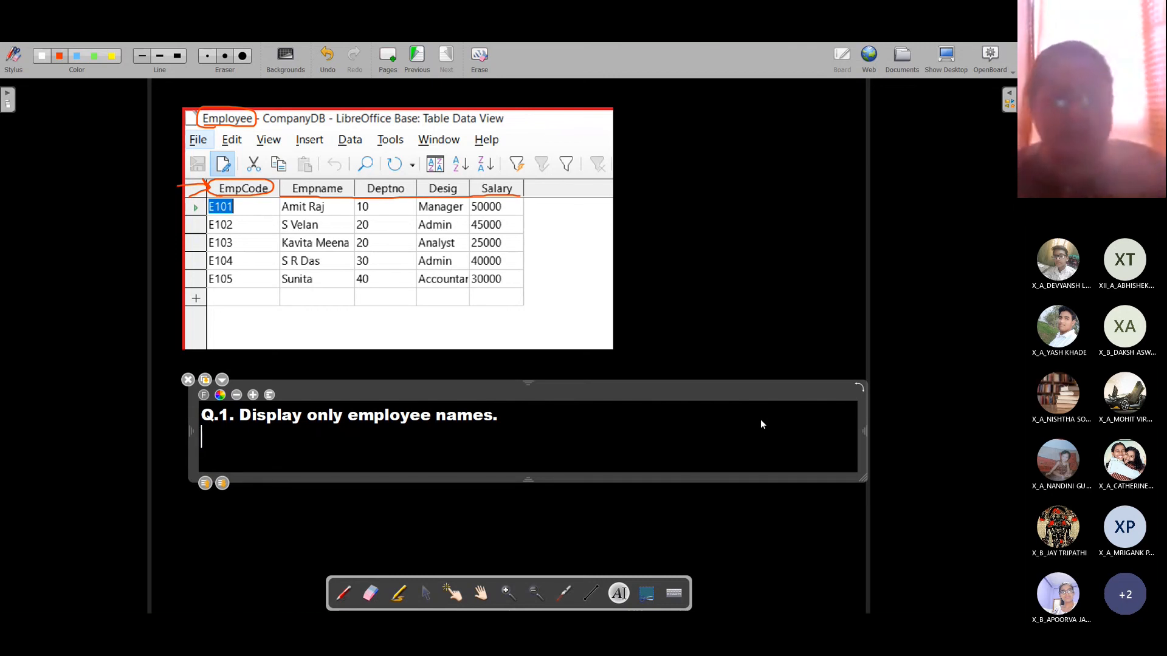
pyautogui.write('sele')
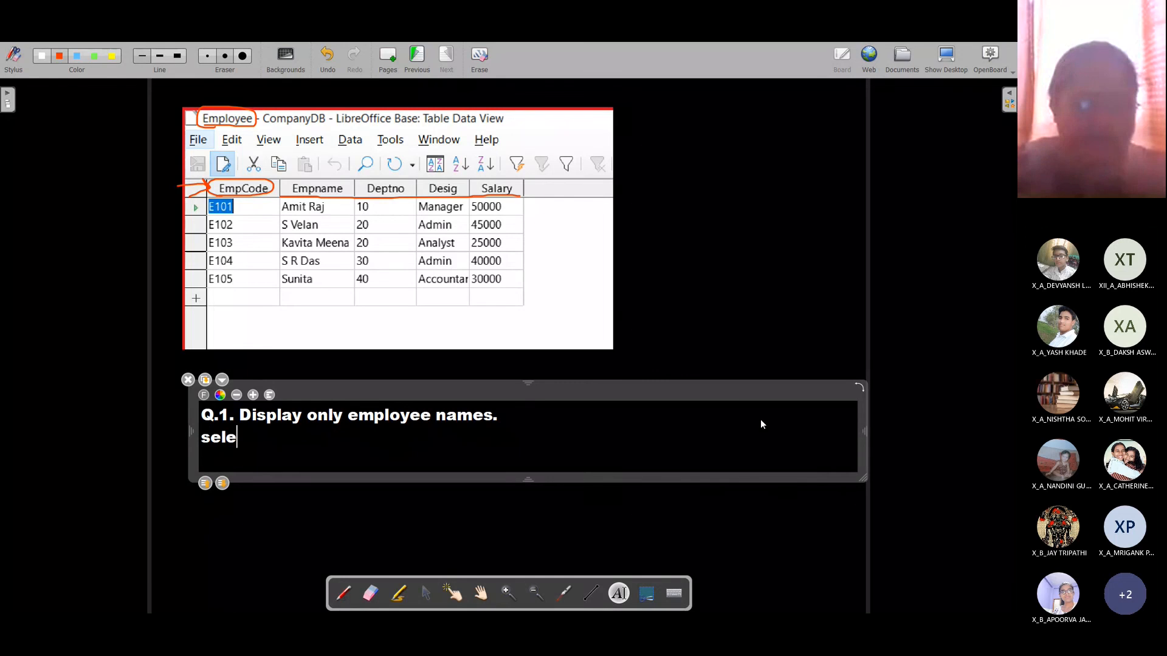
pyautogui.write('ct Em')
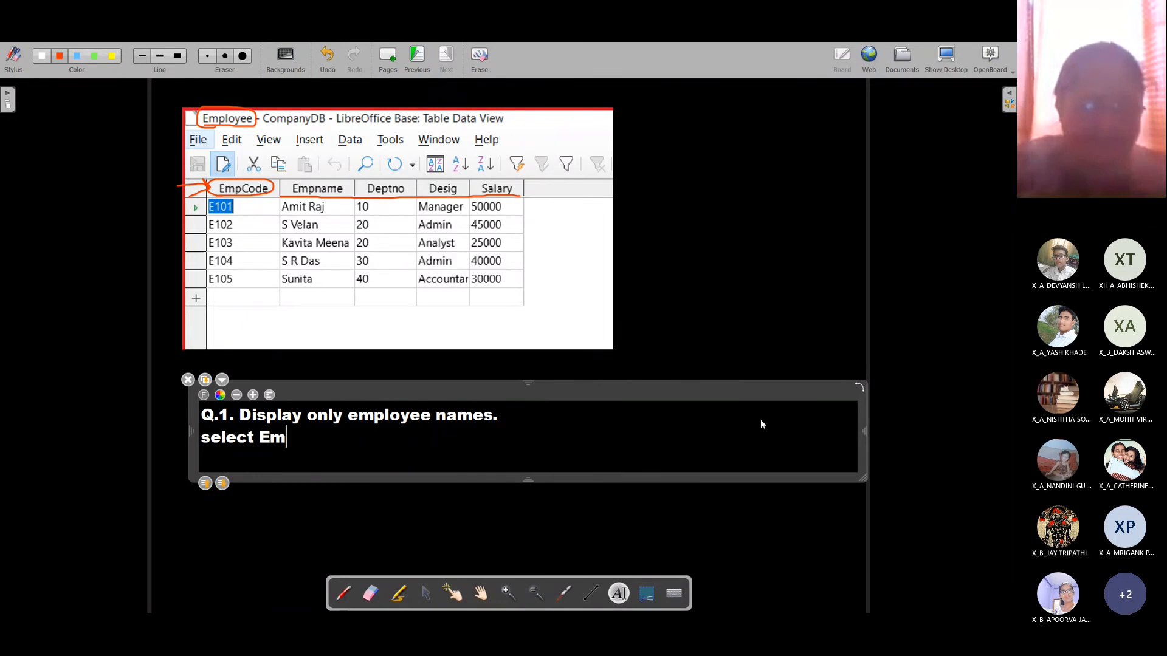
pyautogui.write('pname from')
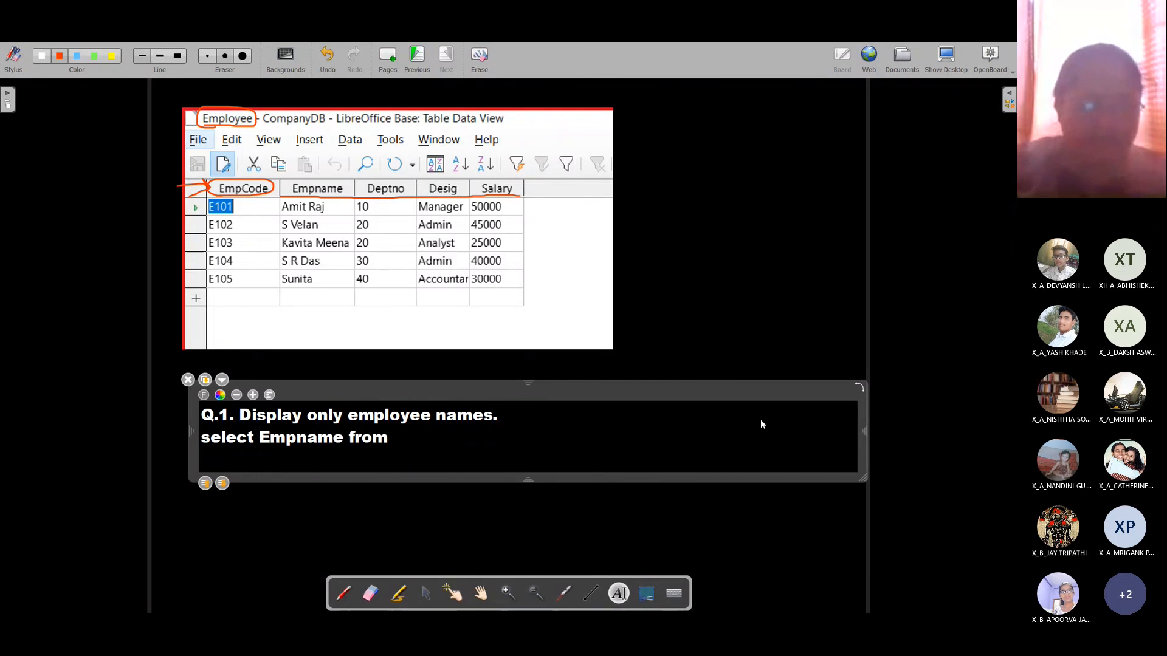
pyautogui.write(' Employee')
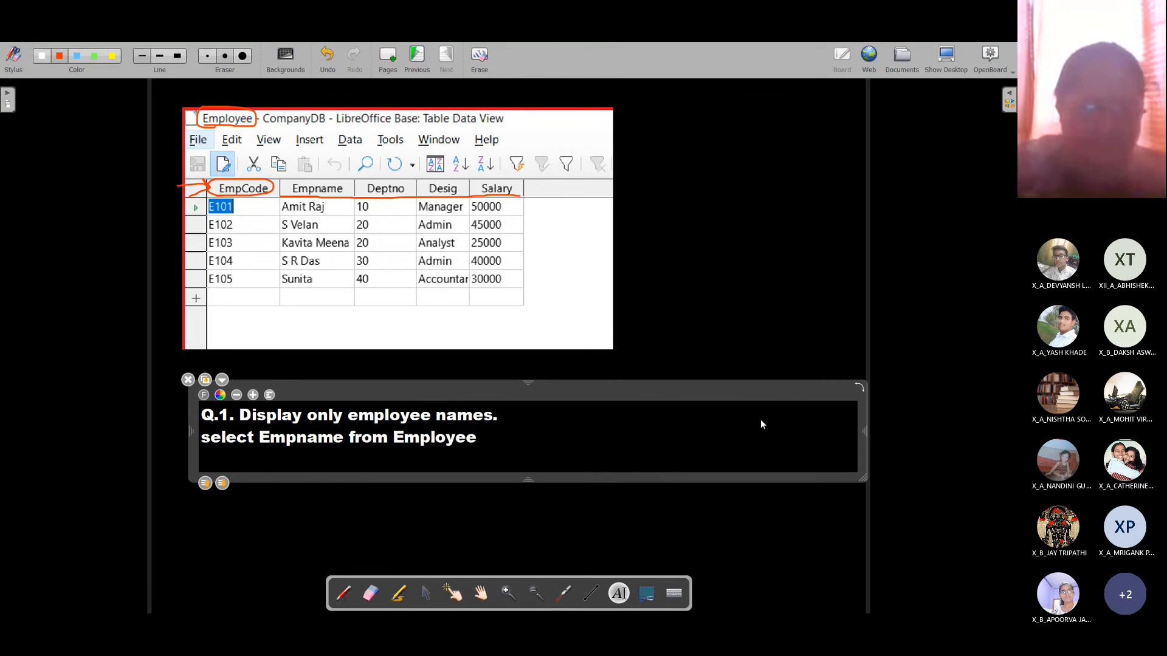
pyautogui.write(';')
pyautogui.hotkey('shift', 'Home')
pyautogui.hotkey('ctrl', 'c')
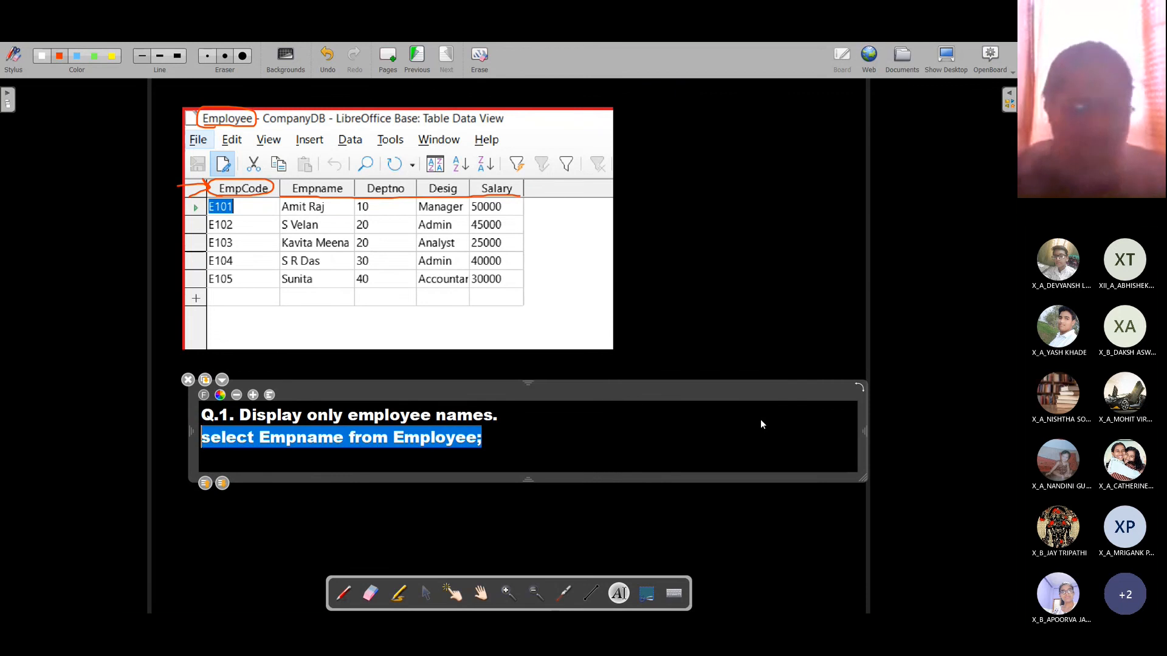
pyautogui.hotkey('alt', 'Tab')
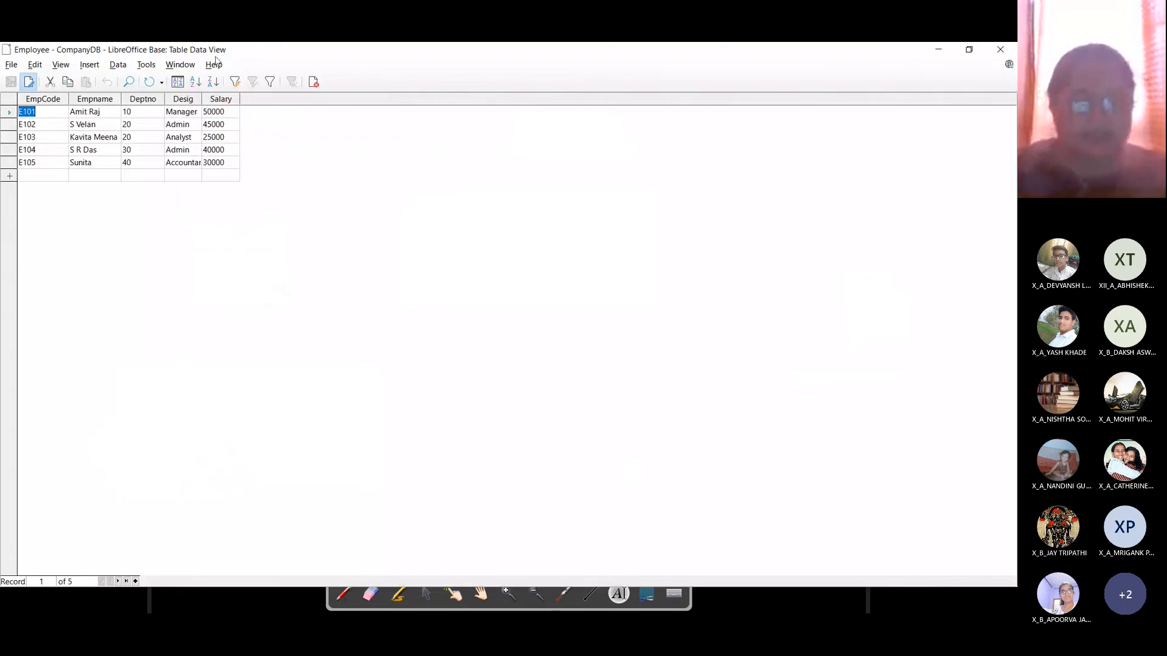
# Step: Minimize the Employee table and close the STUDENT table design without saving
pyautogui.click(939, 50)
pyautogui.hotkey('alt', 'Tab')
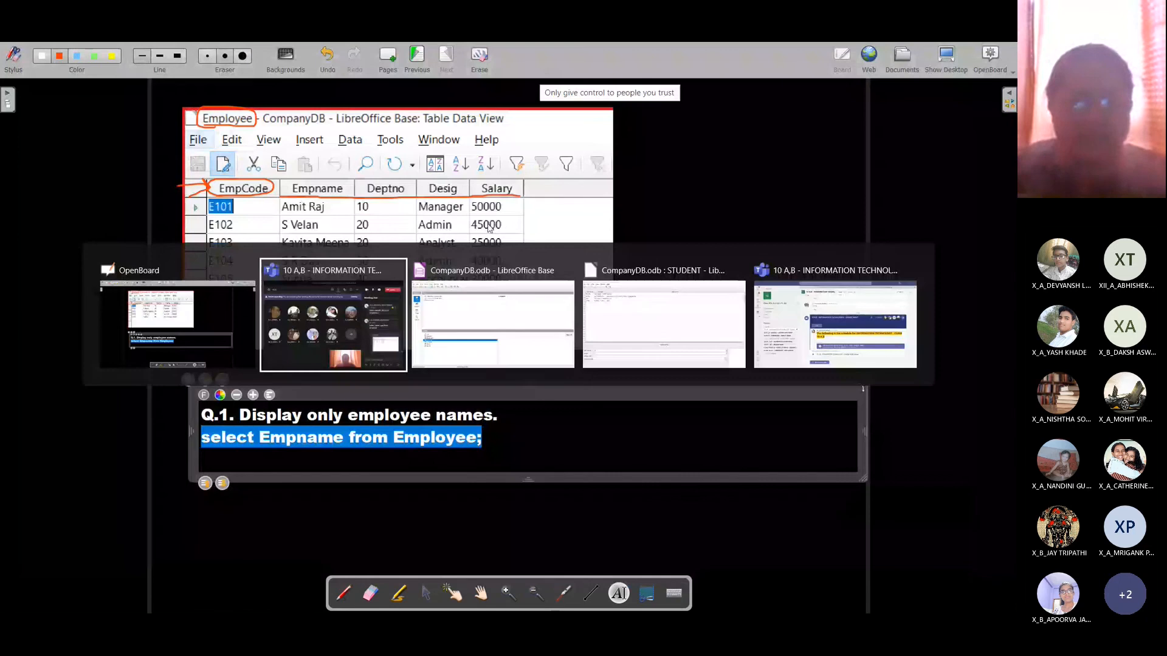
pyautogui.hotkey('alt', 'Tab')
pyautogui.hotkey('alt', 'Tab')
pyautogui.hotkey('alt', 'Tab')
pyautogui.hotkey('alt', 'Tab')
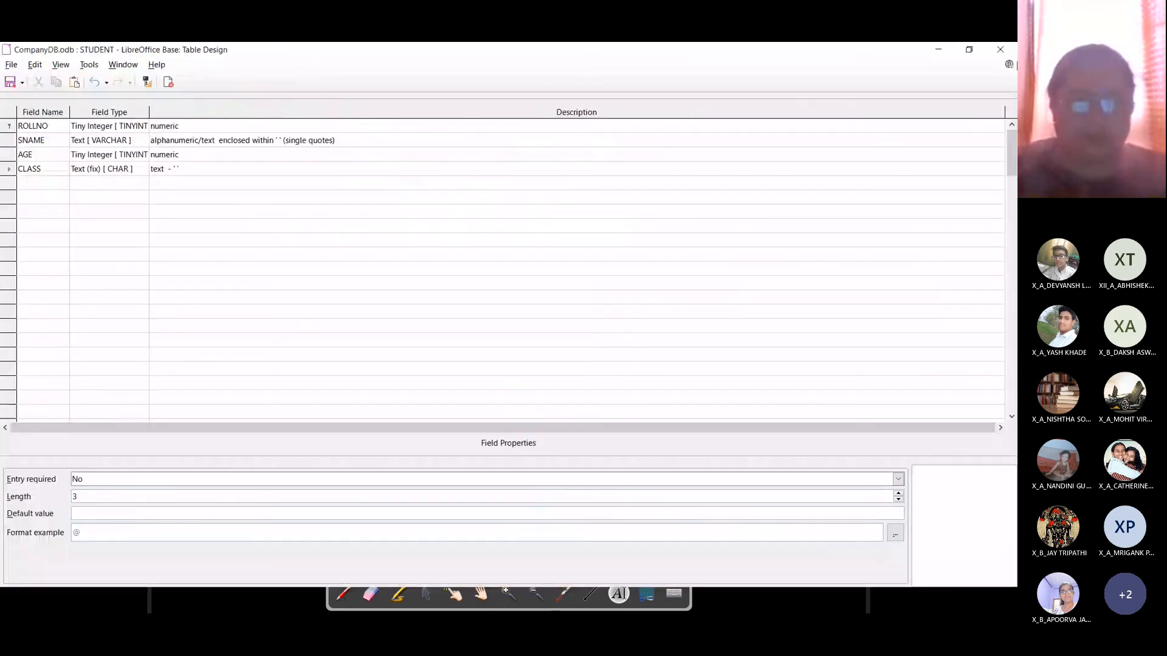
pyautogui.click(1000, 49)
pyautogui.click(500, 342)
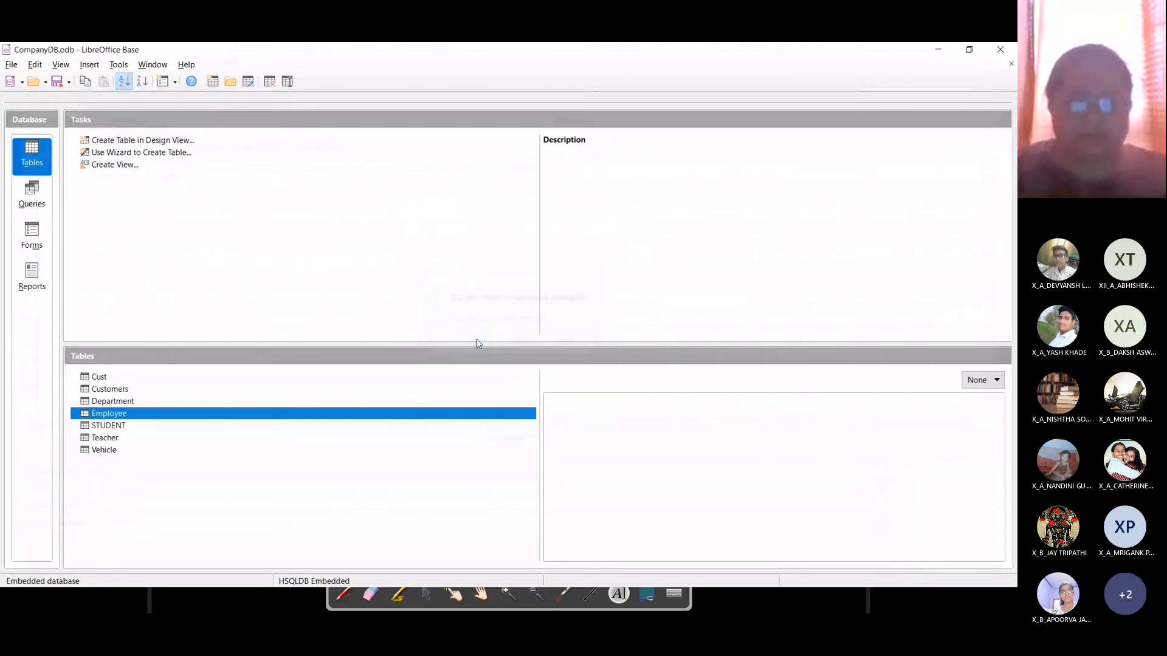
pyautogui.click(118, 64)
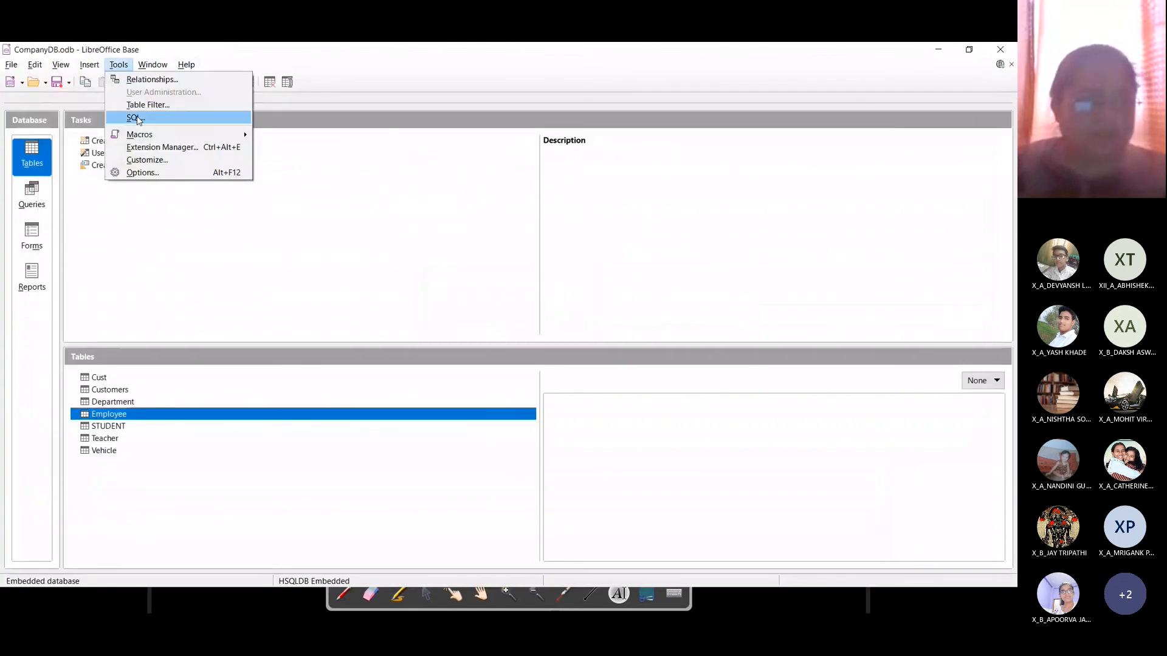
# Step: Execute 'select Empname from Employee;' in the SQL window, listing five names, then return to OpenBoard
pyautogui.click(135, 117)
pyautogui.click(396, 254)
pyautogui.click(432, 170)
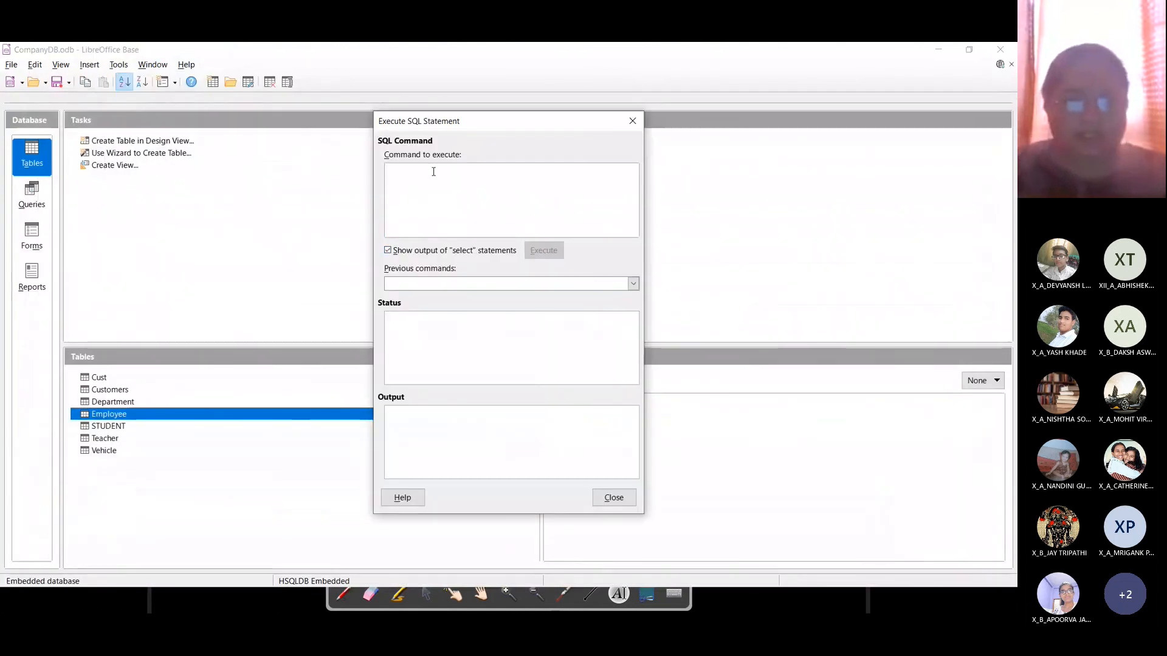
pyautogui.hotkey('ctrl', 'v')
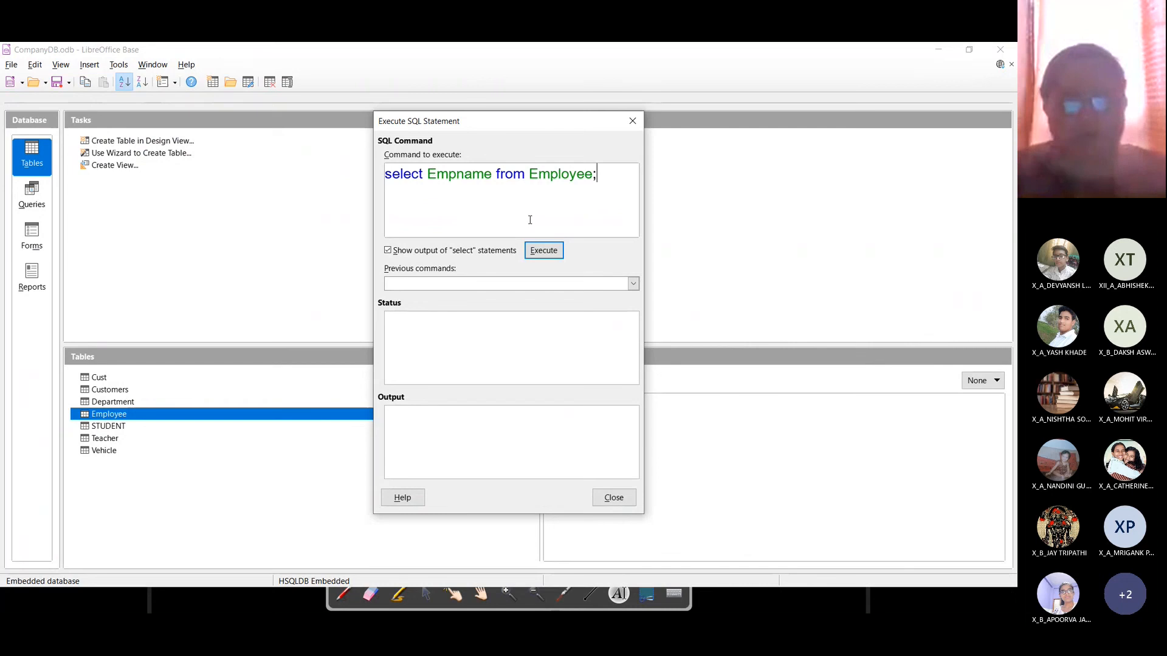
pyautogui.click(545, 252)
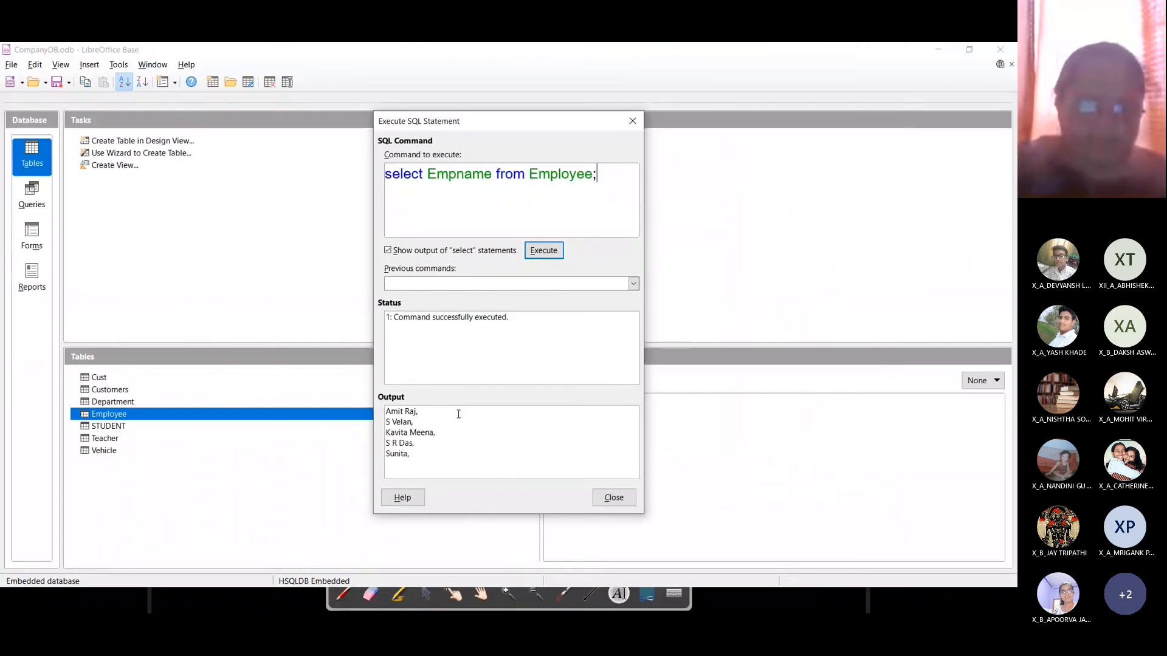
pyautogui.hotkey('alt', 'Tab')
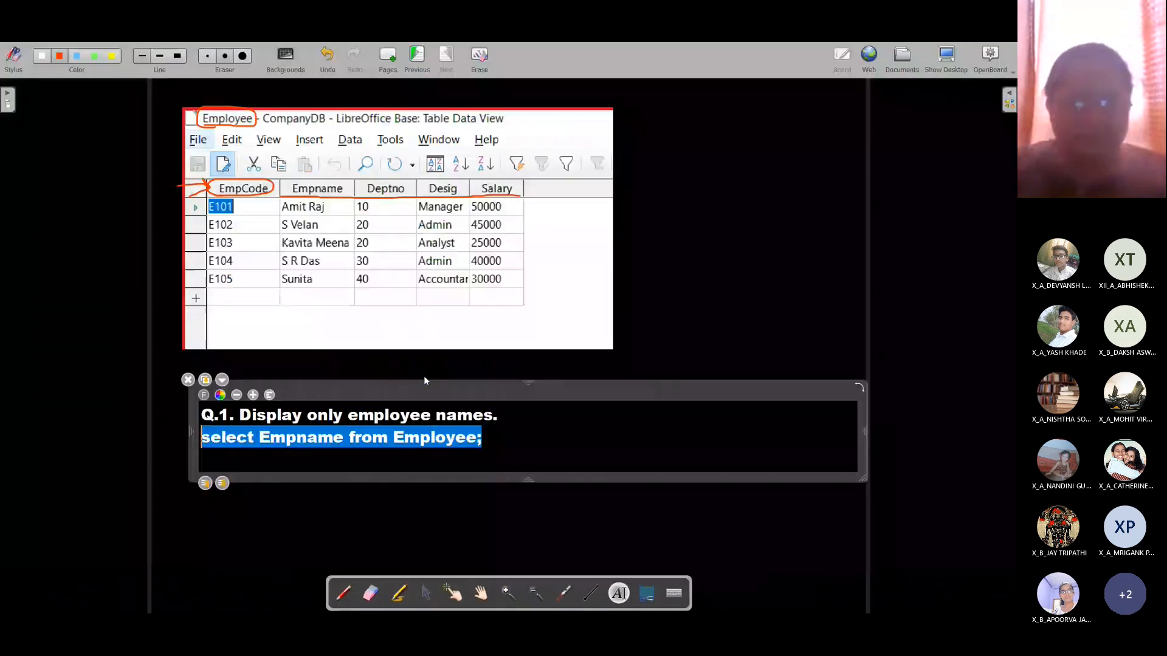
# Step: Type 'Q.2. Which employees have salary exceeding 30000?' below the Q.1 answer
pyautogui.click(520, 469)
pyautogui.write('.2. Displa')
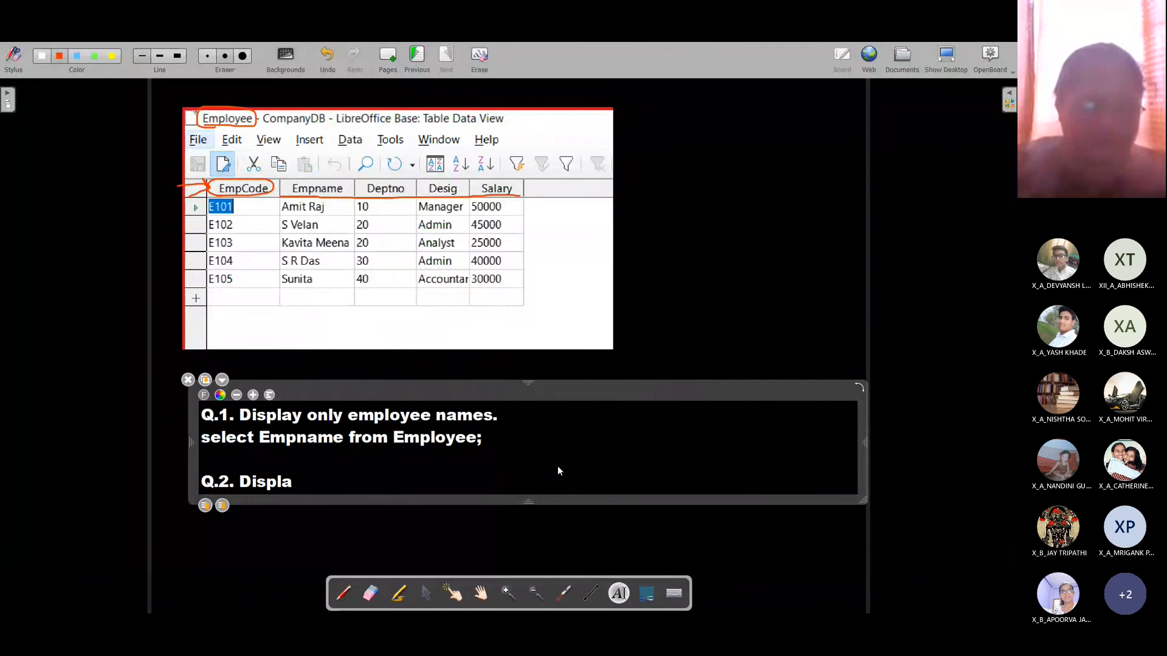
pyautogui.press('BackSpace')
pyautogui.press('BackSpace')
pyautogui.press('BackSpace')
pyautogui.press('BackSpace')
pyautogui.press('BackSpace')
pyautogui.press('BackSpace')
pyautogui.write('Whi')
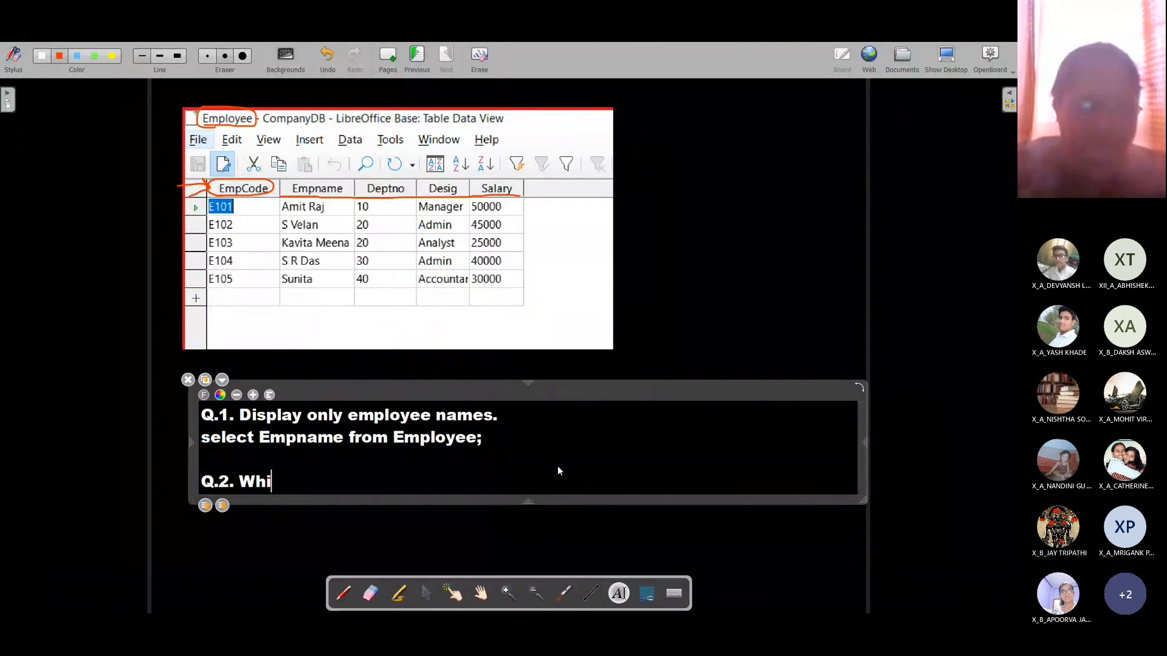
pyautogui.write('ch employee')
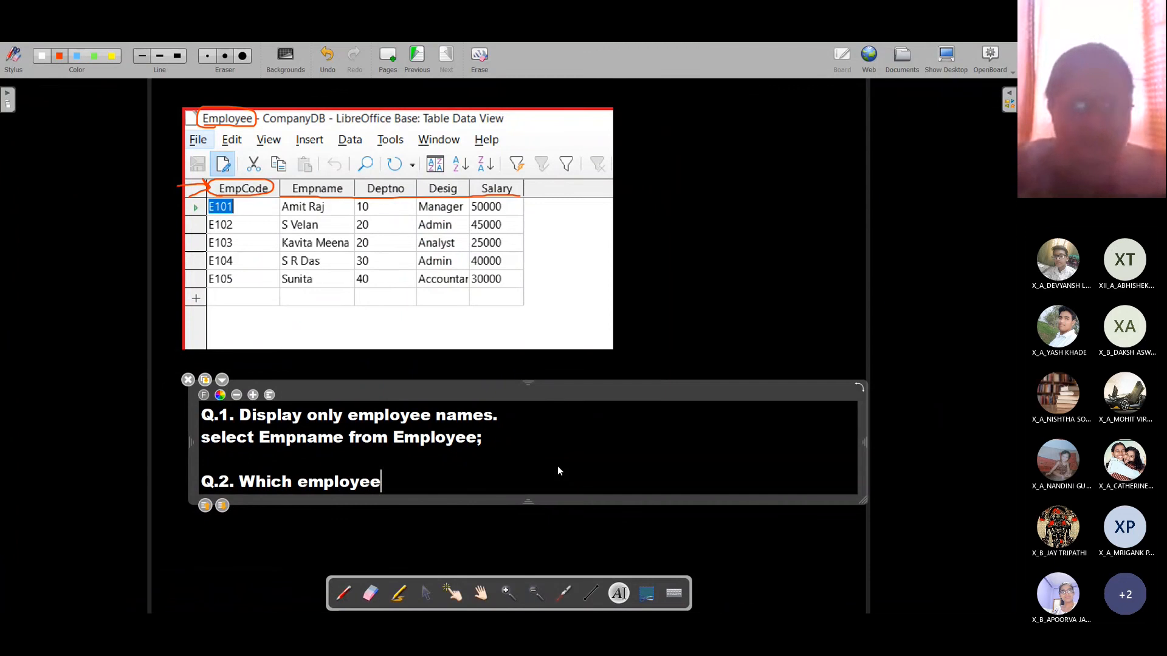
pyautogui.write('s are ge')
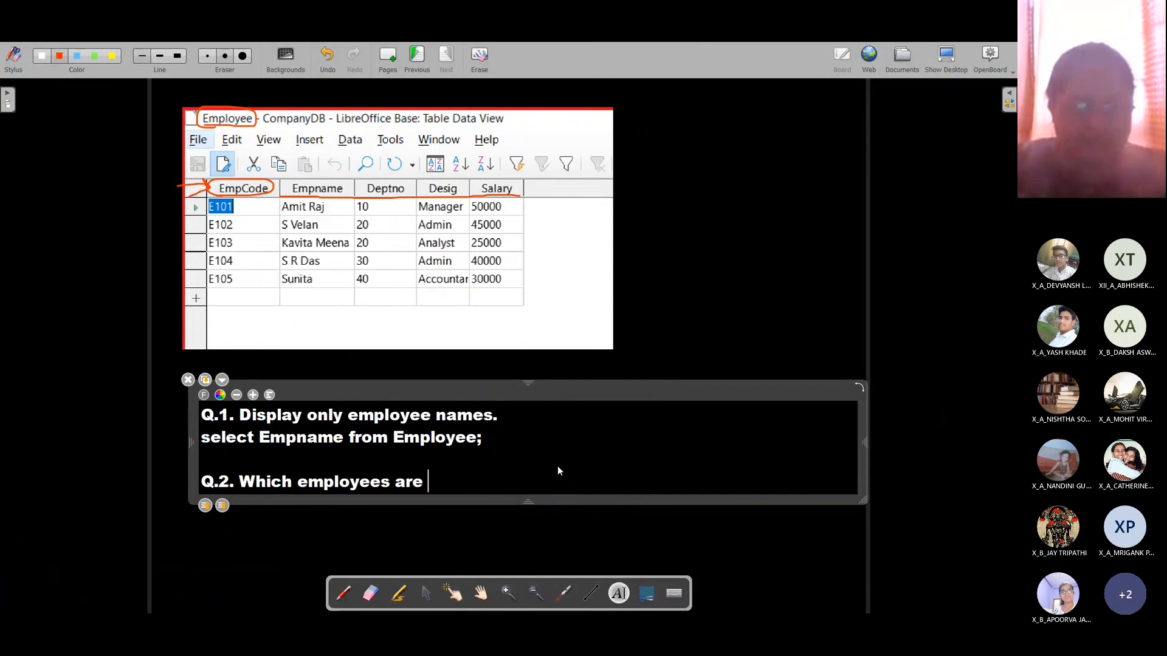
pyautogui.press('BackSpace')
pyautogui.press('BackSpace')
pyautogui.press('BackSpace')
pyautogui.press('BackSpace')
pyautogui.press('BackSpace')
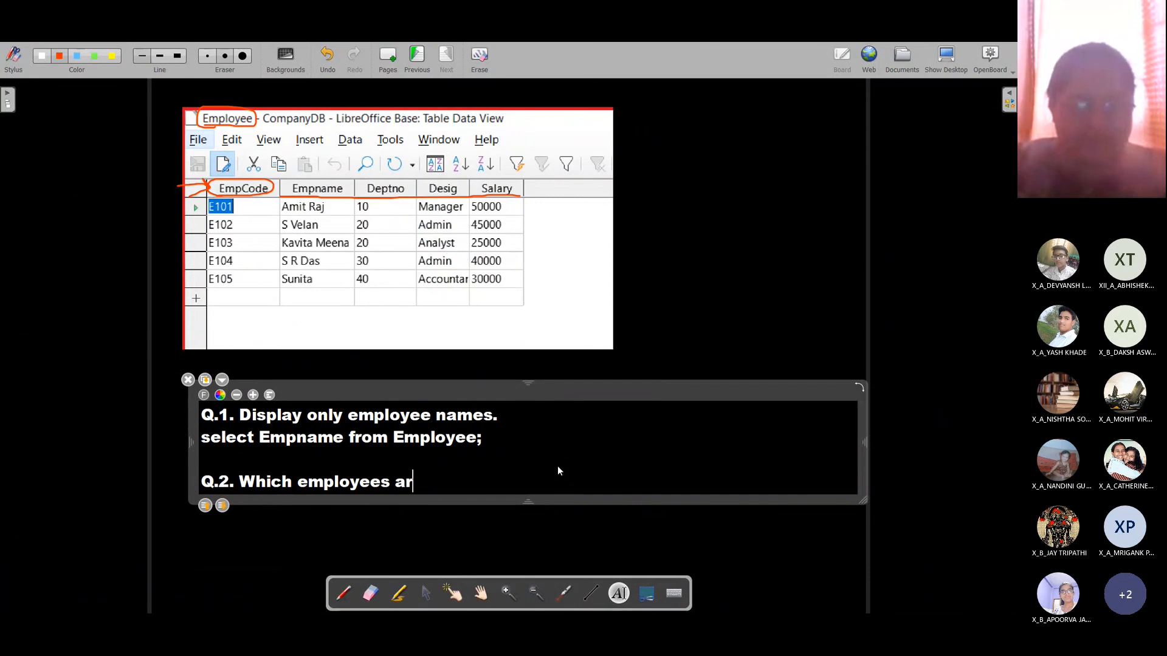
pyautogui.press('BackSpace')
pyautogui.write('have salary')
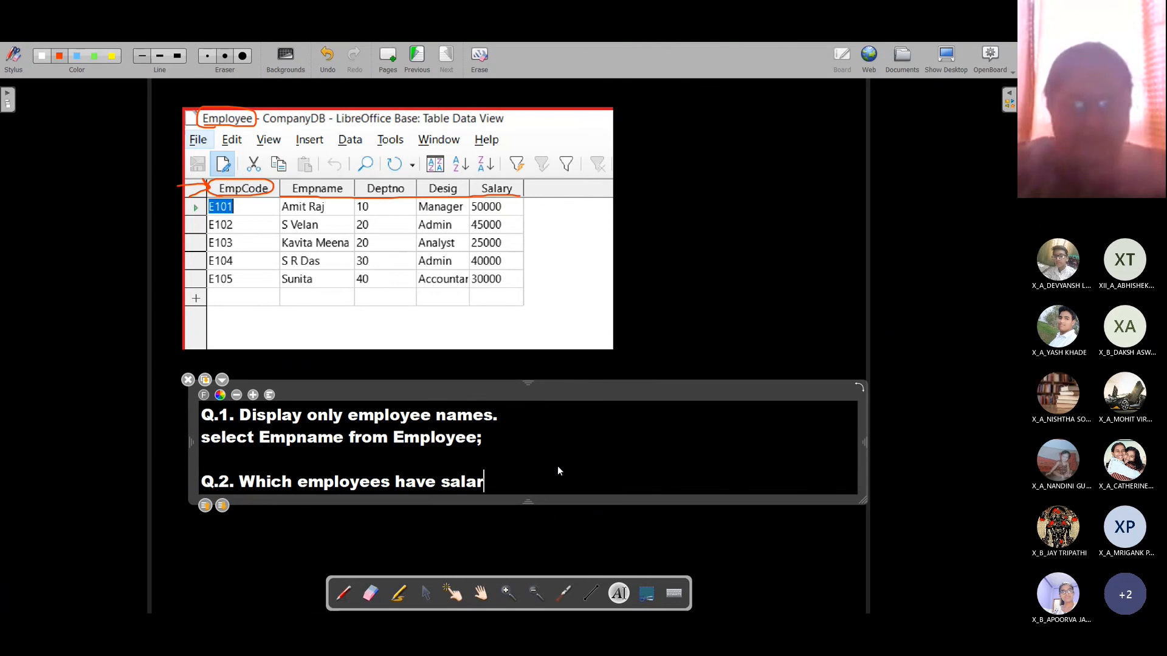
pyautogui.write(' exc')
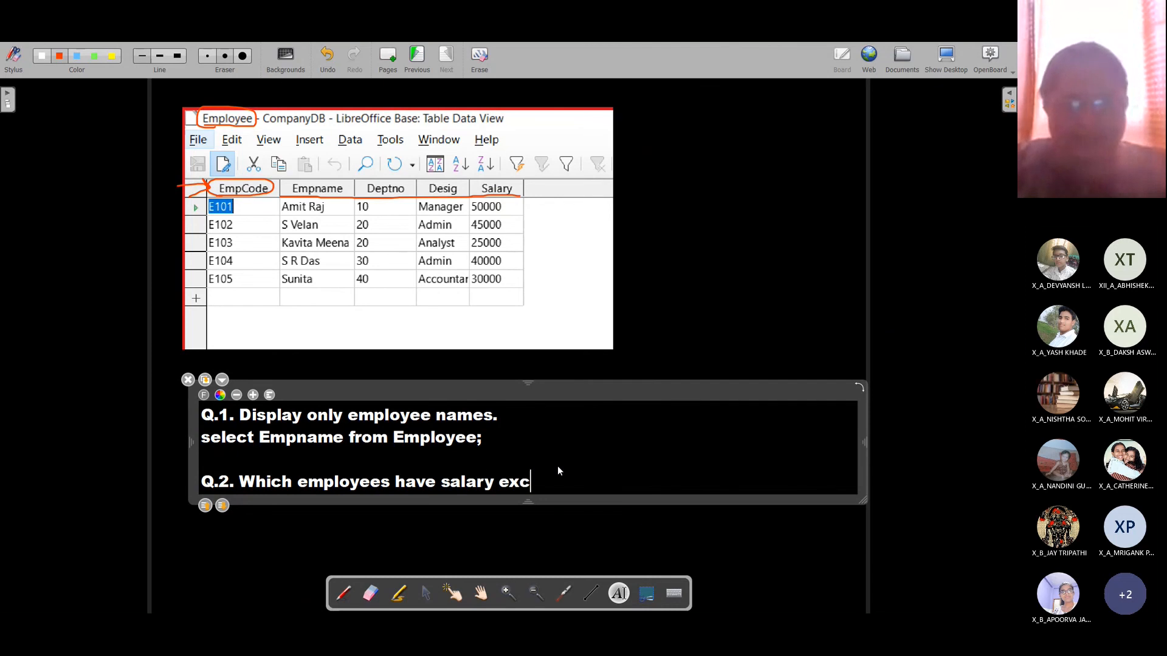
pyautogui.write('eeding 30')
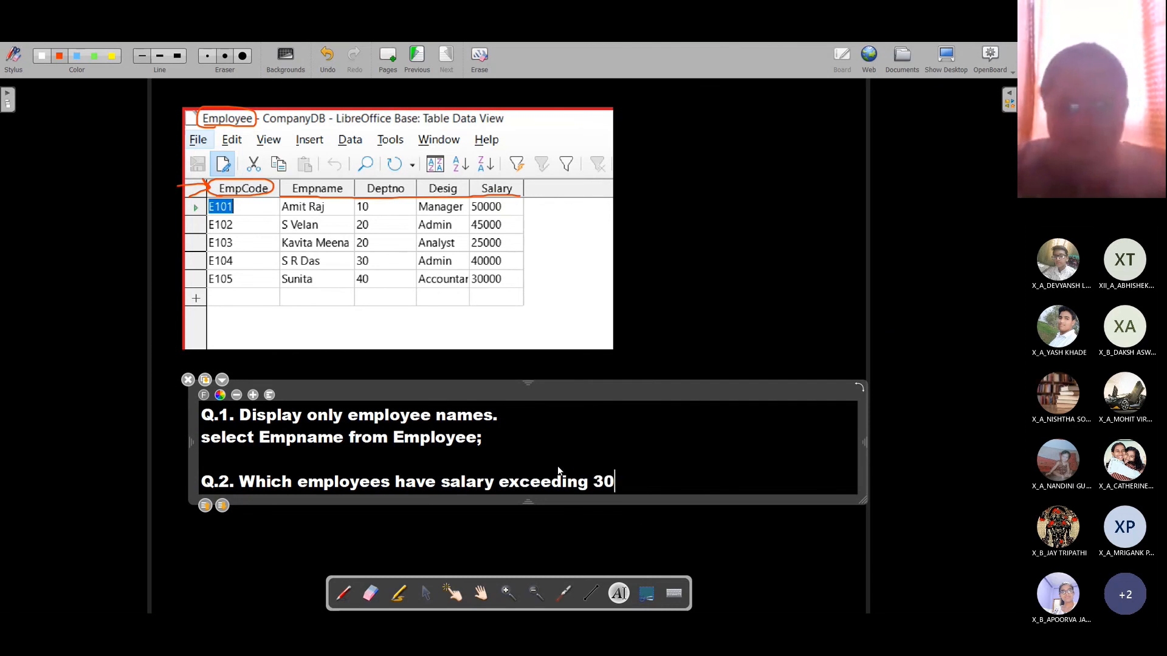
pyautogui.write('000?')
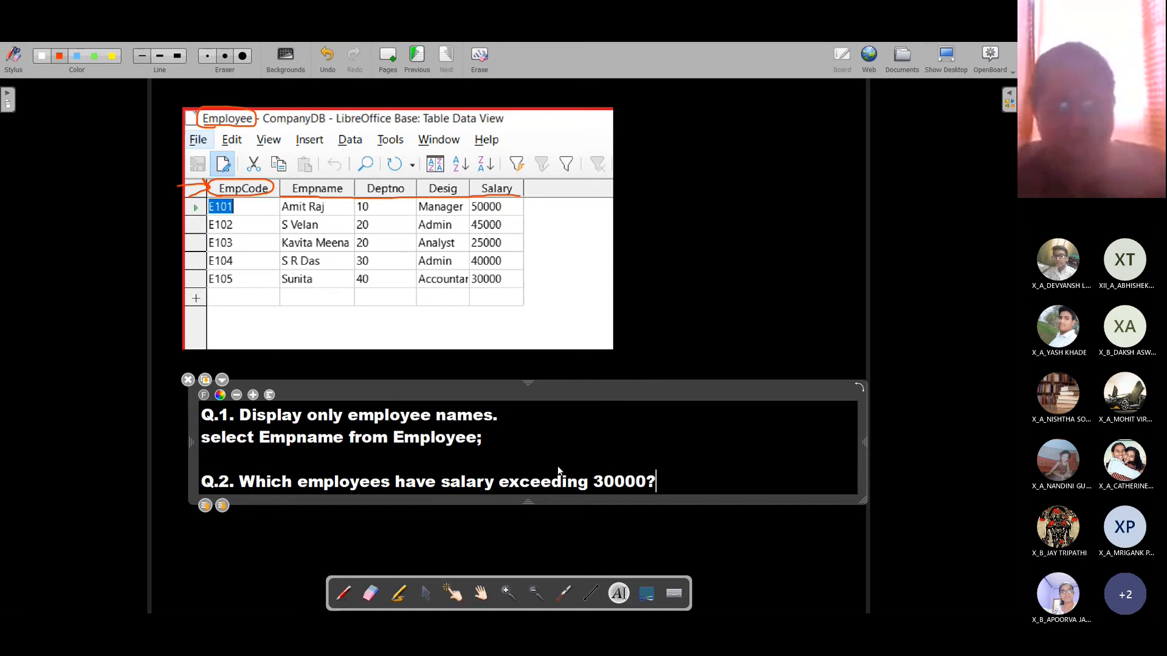
pyautogui.press('Return')
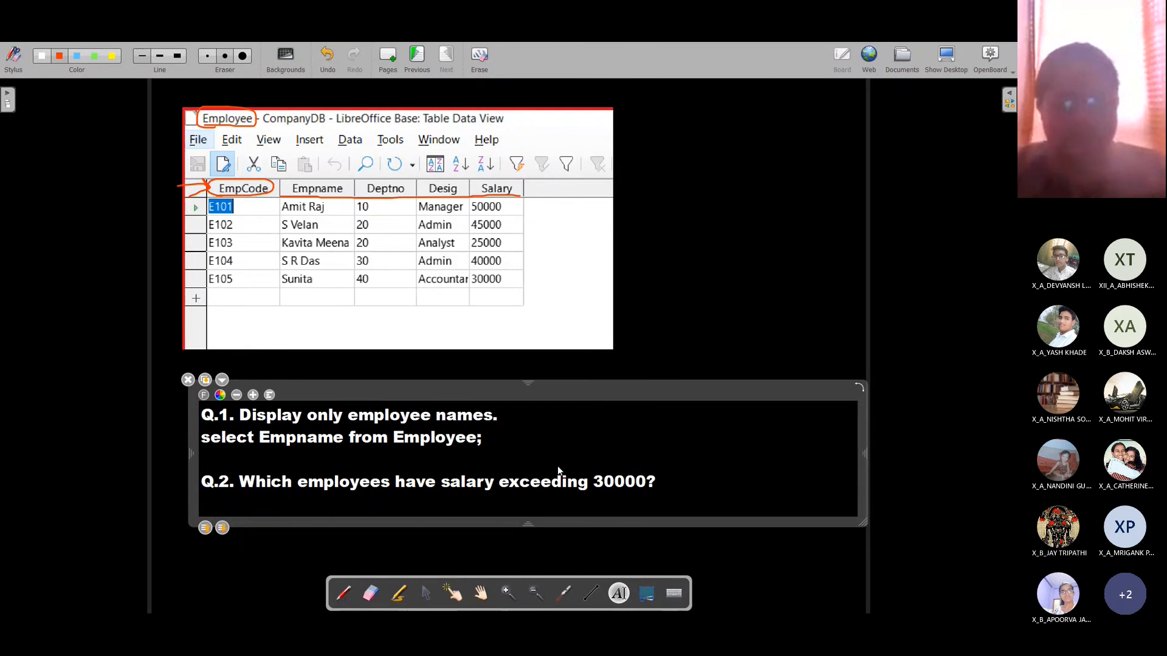
# Step: Write 'select Empname,Salary from Employee where Salary>30000' under Q.2 in OpenBoard
pyautogui.write('se')
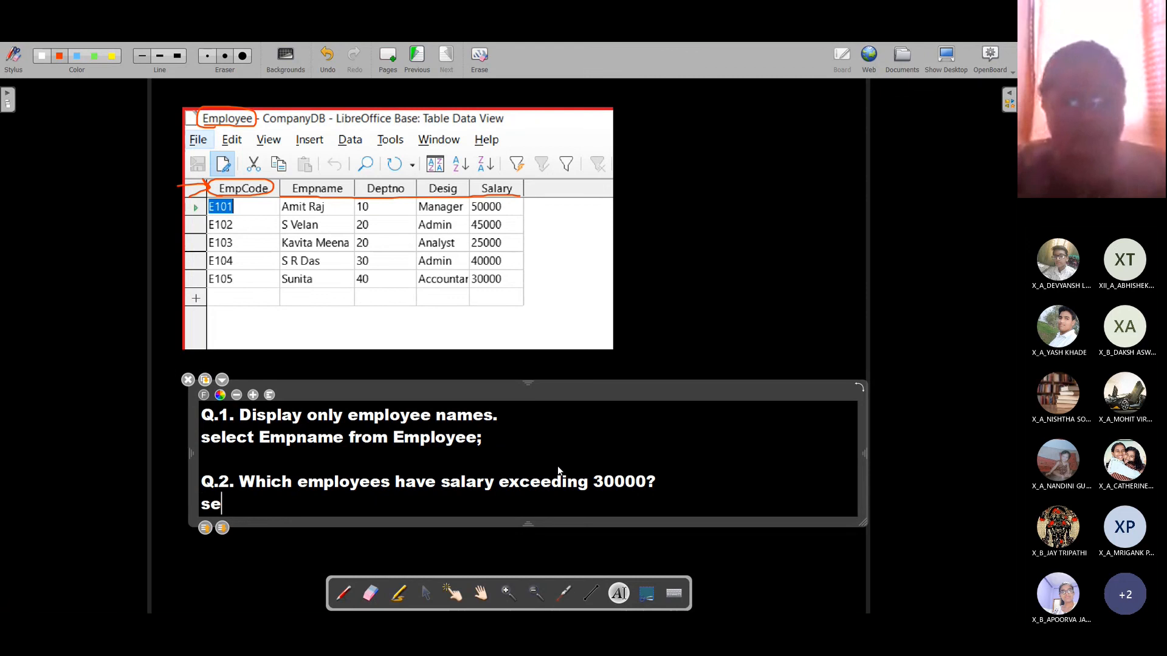
pyautogui.write('lect')
pyautogui.write(' Em')
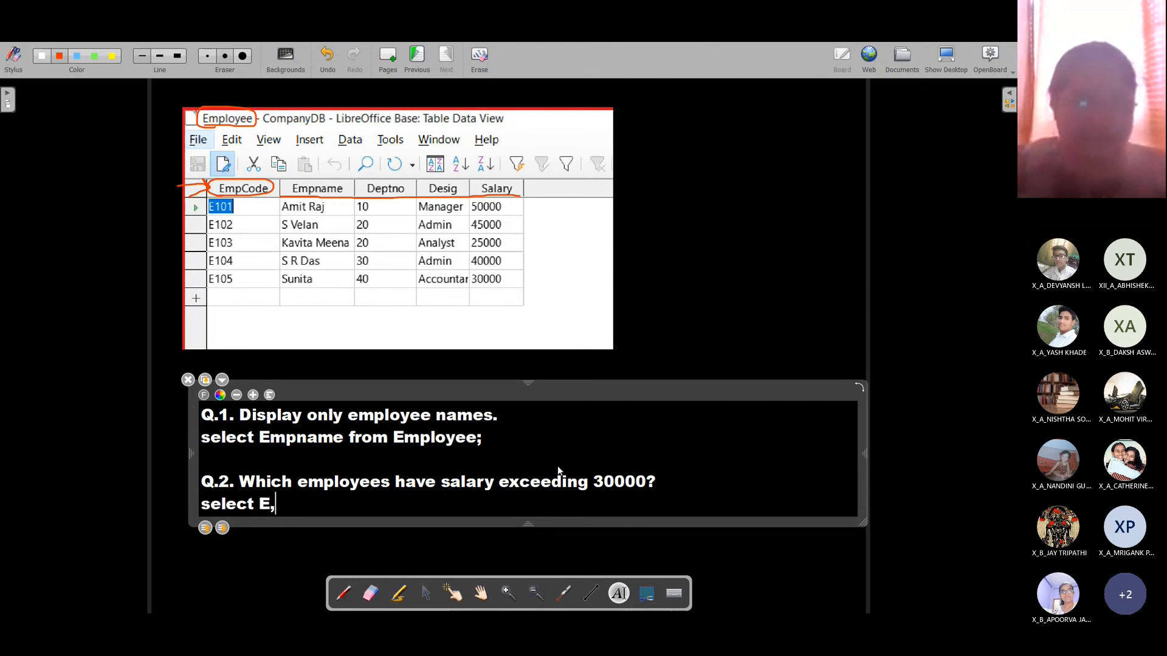
pyautogui.write('p')
pyautogui.press('BackSpace')
pyautogui.write('mpnam')
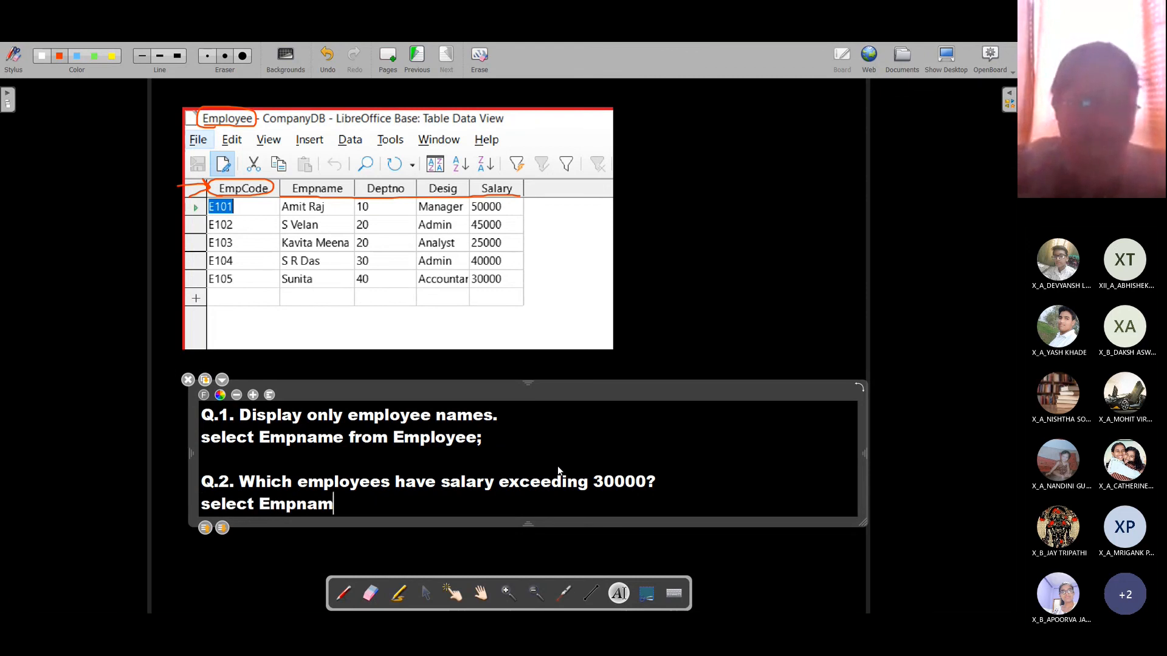
pyautogui.write('e,Salary')
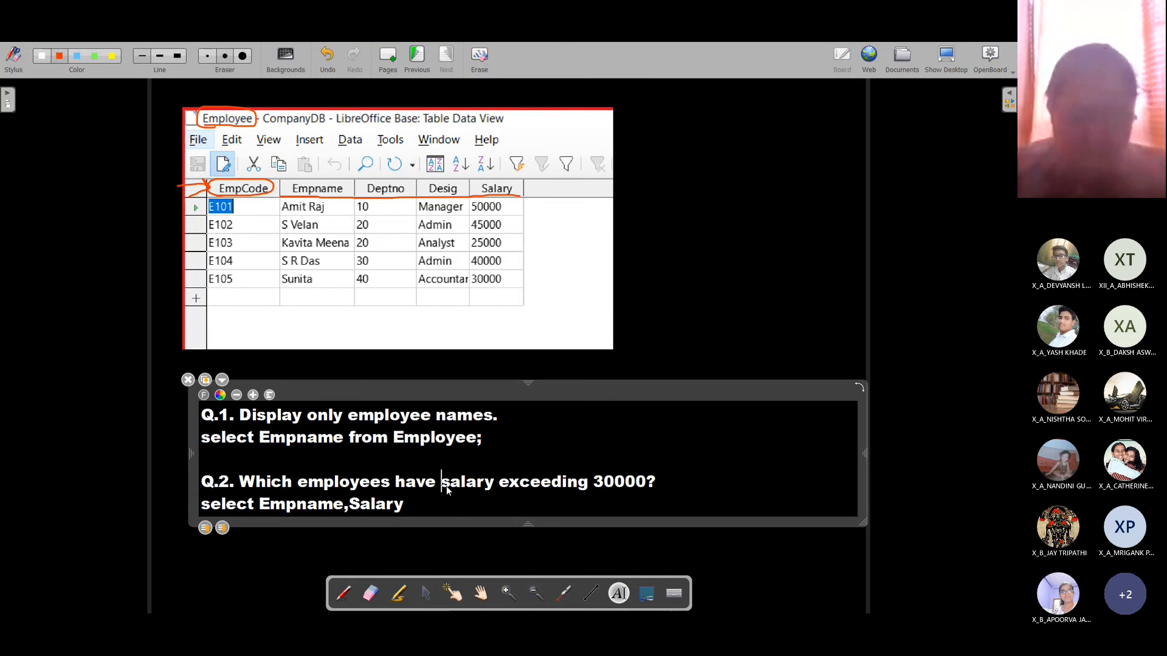
pyautogui.moveTo(441, 482); pyautogui.dragTo(661, 490)
pyautogui.click(431, 513)
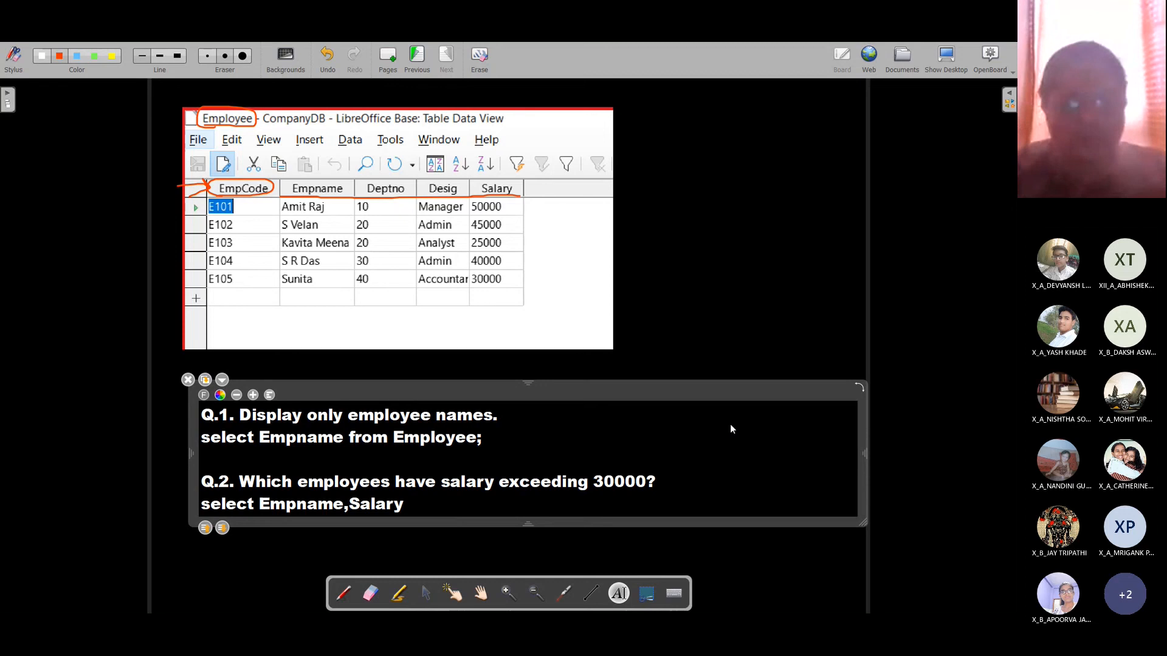
pyautogui.write('from Employee')
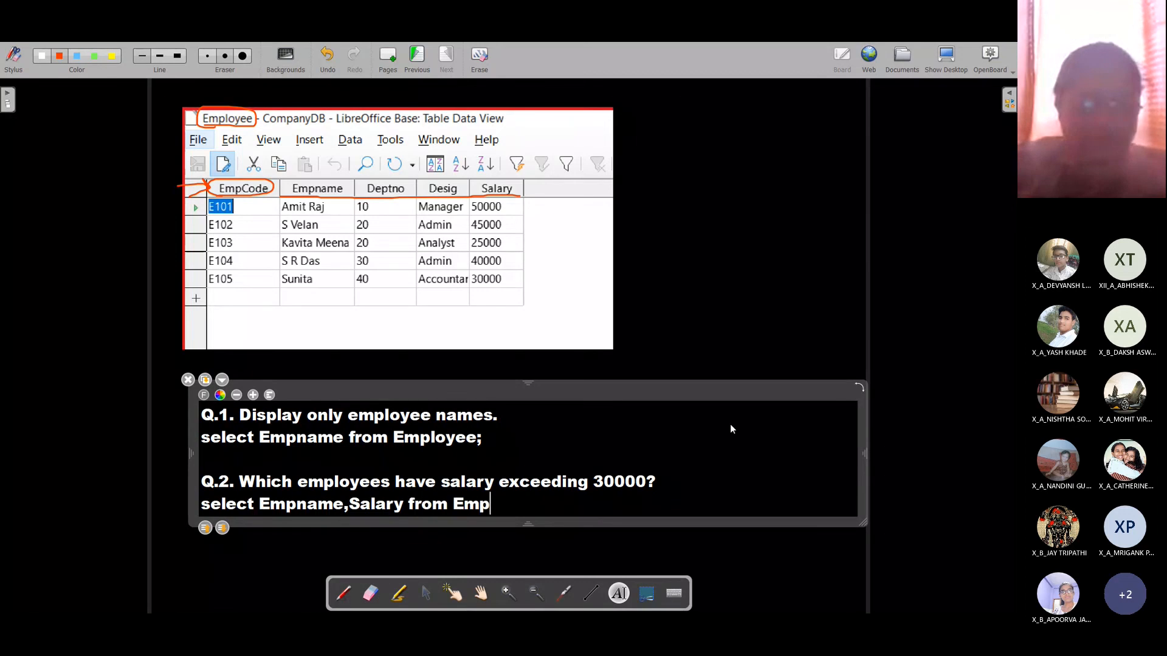
pyautogui.press('Return')
pyautogui.write('where')
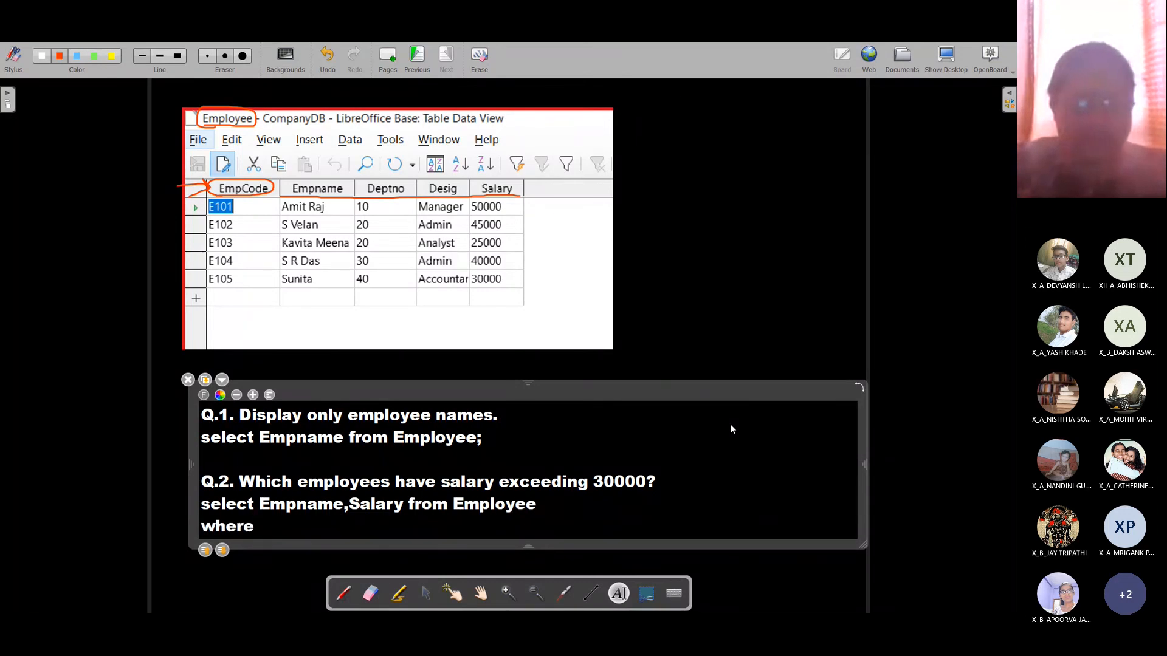
pyautogui.write(' Salary>')
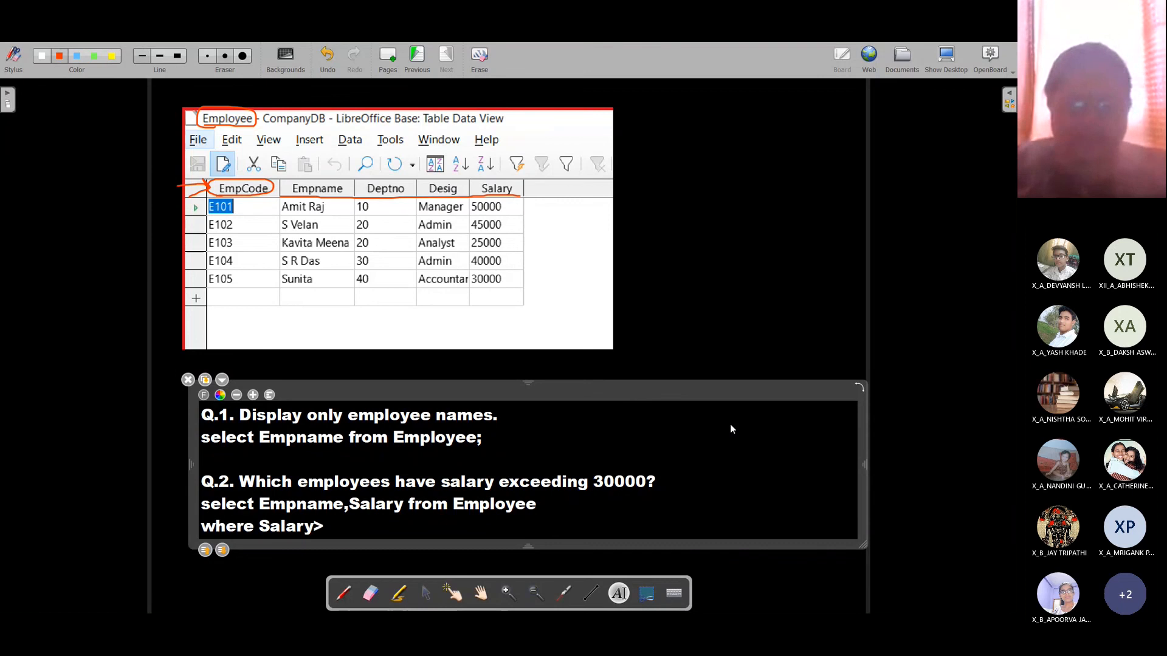
pyautogui.write('30000;')
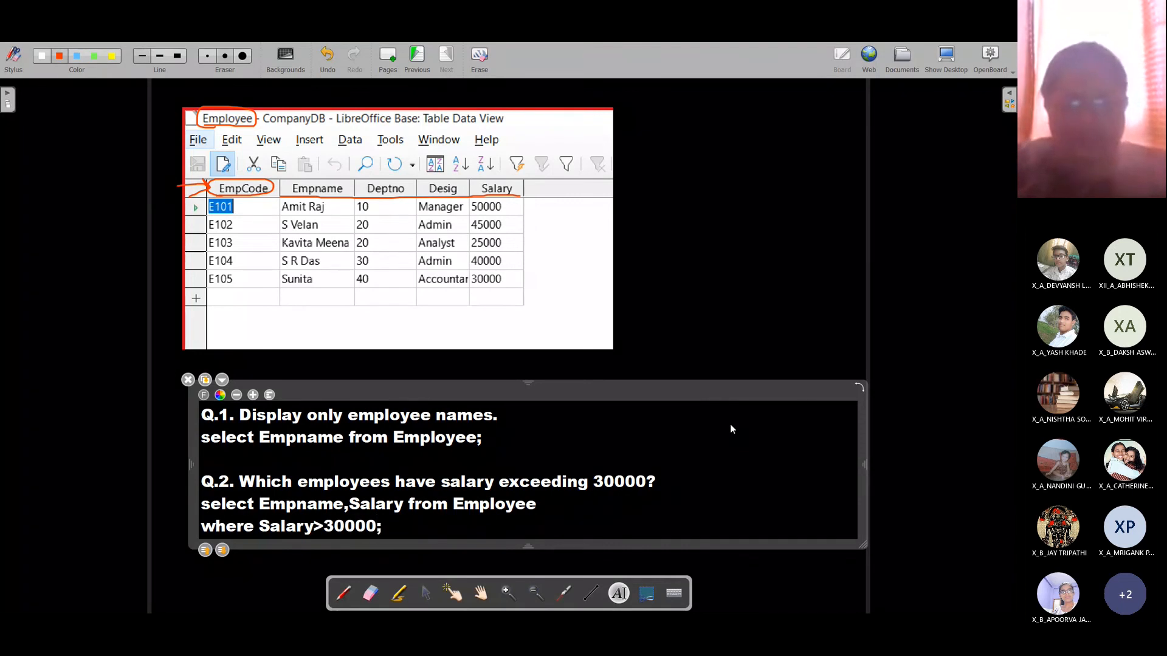
# Step: Copy the salary query into Base's SQL dialog, replacing the old command, and execute it
pyautogui.hotkey('shift', 'Up')
pyautogui.hotkey('shift', 'Home')
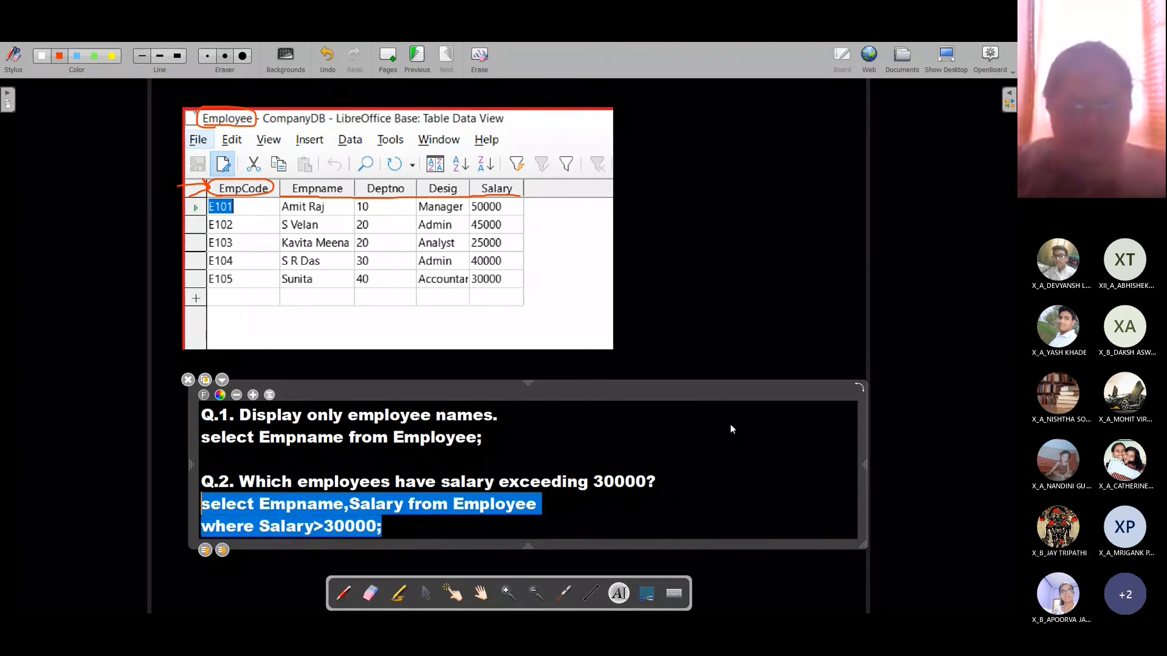
pyautogui.hotkey('ctrl', 'c')
pyautogui.hotkey('alt', 'Tab')
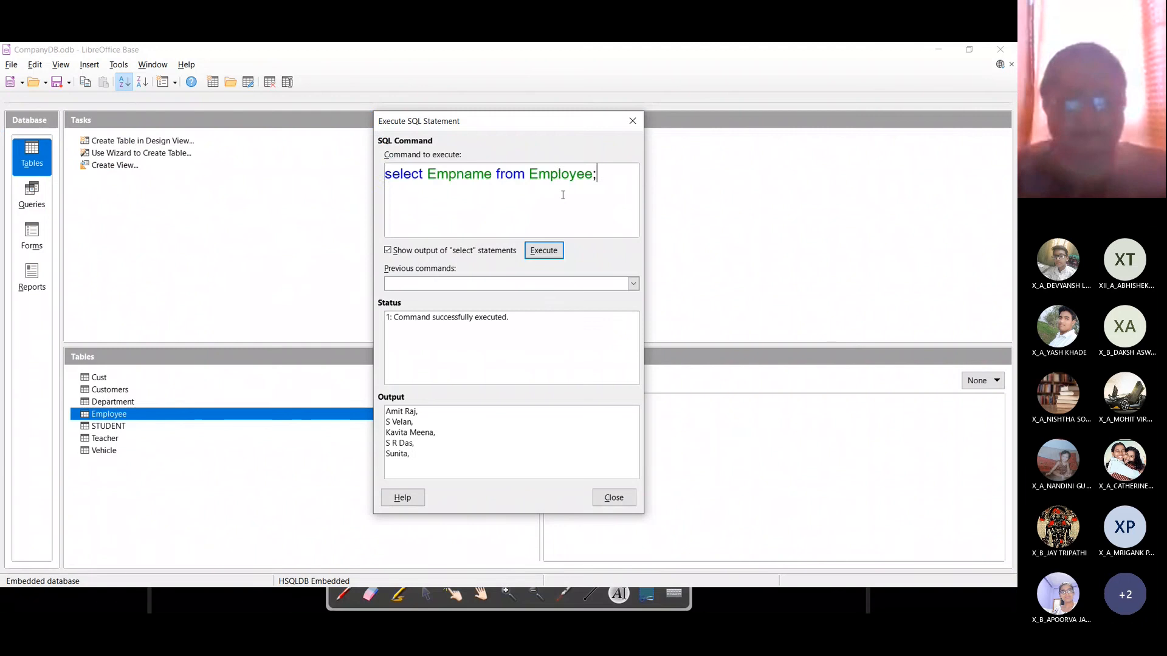
pyautogui.hotkey('ctrl', 'a')
pyautogui.hotkey('ctrl', 'v')
pyautogui.click(544, 250)
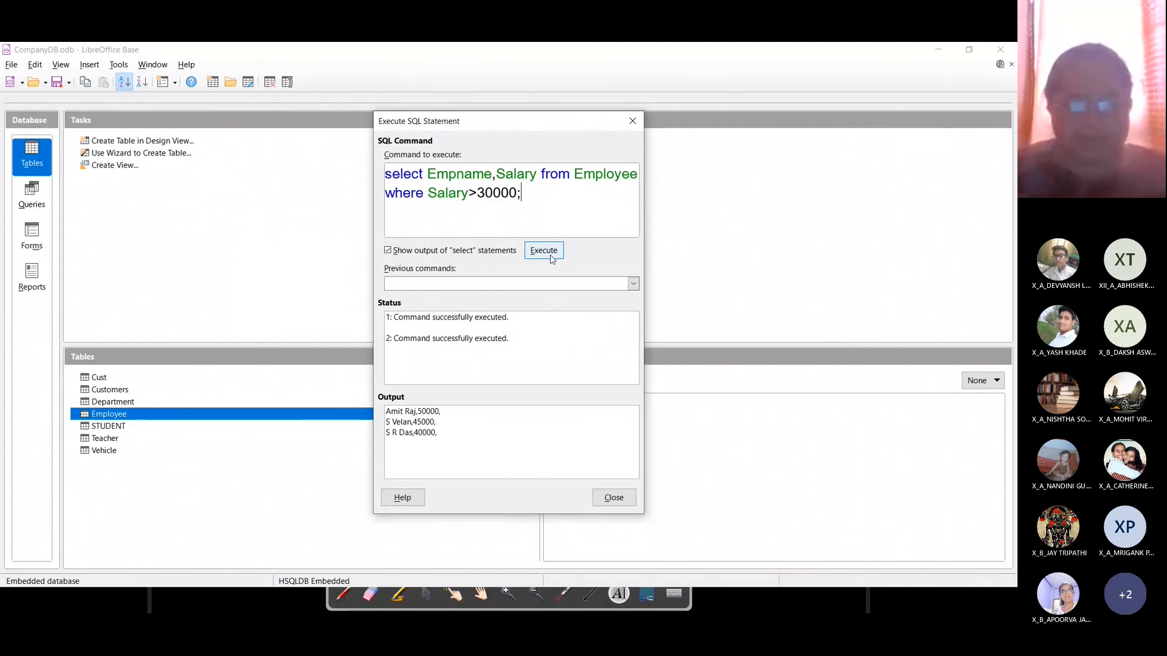